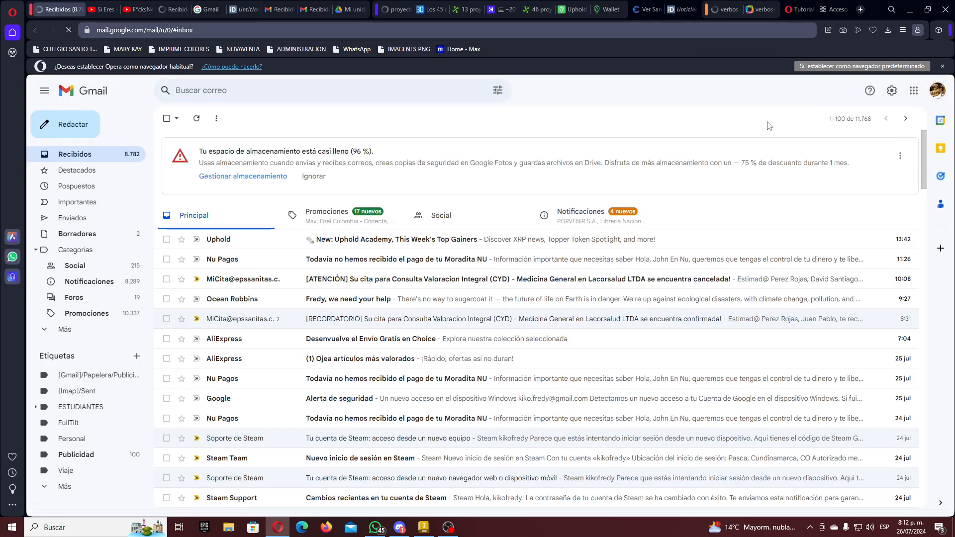
- Switch to the course account's Gmail inbox and open its Google Drive from the apps launcher
click(281, 9)
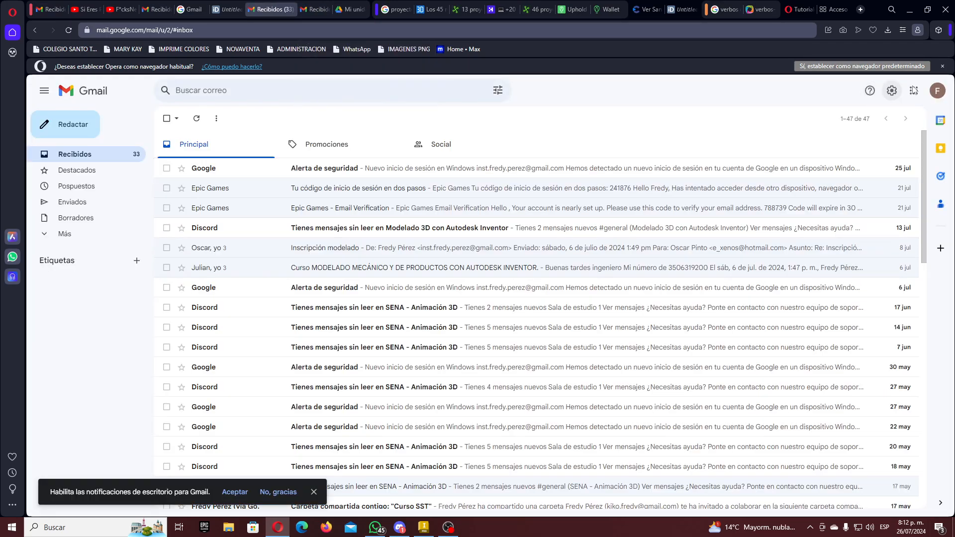
click(915, 90)
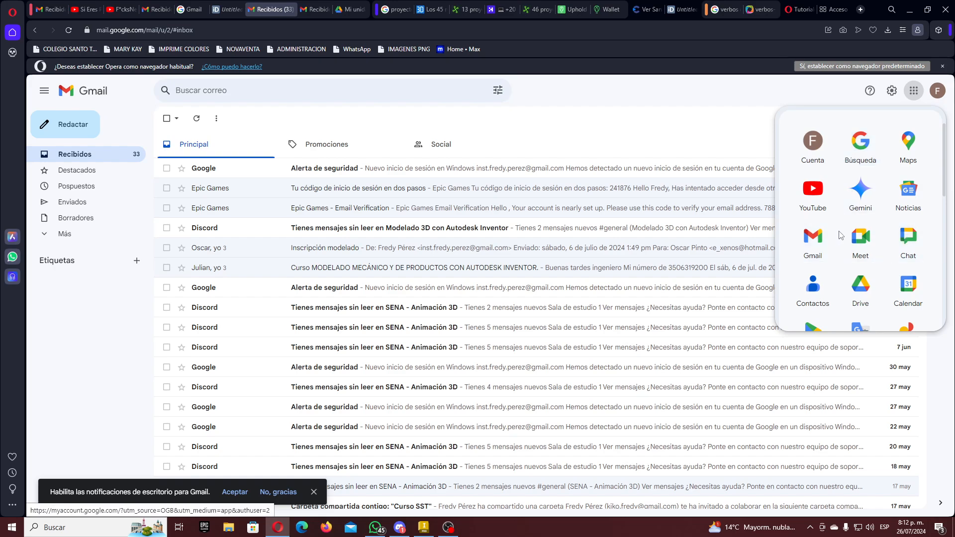
click(861, 288)
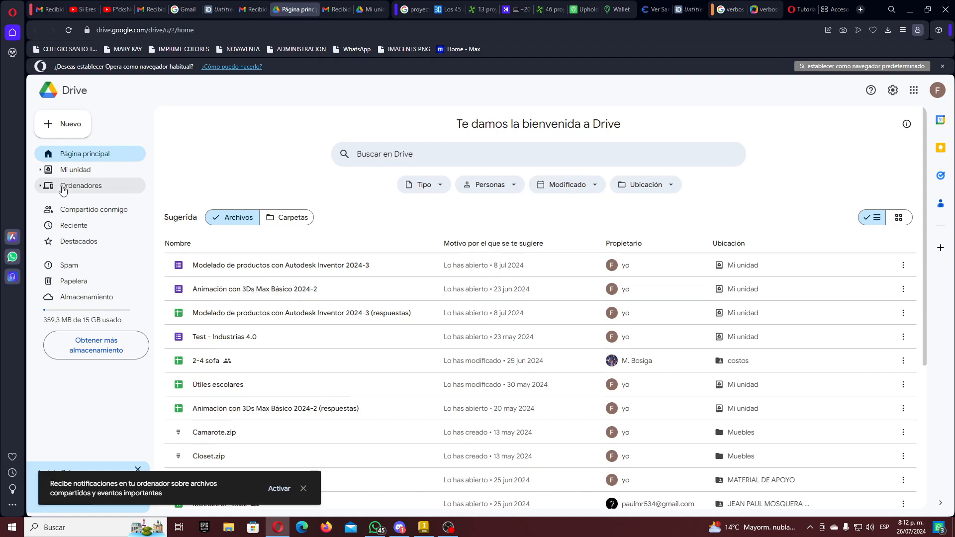
- Under My Drive, add a new folder named 'Evidencias Curso Inventor 2024-3'
click(74, 169)
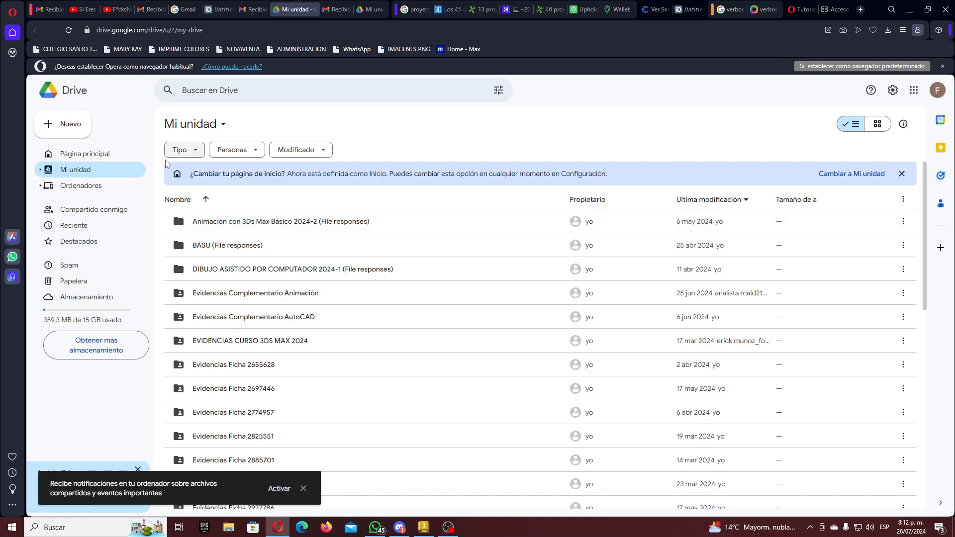
click(72, 124)
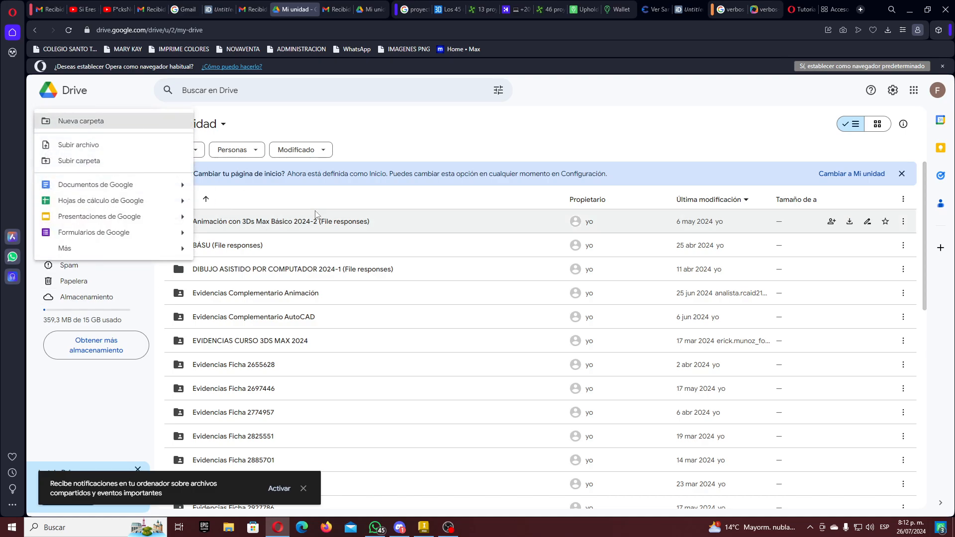
click(145, 126)
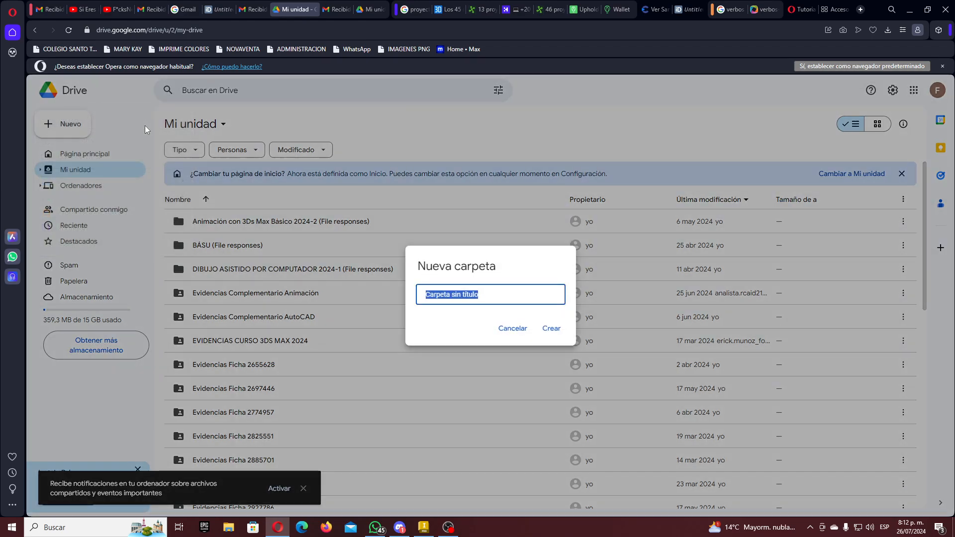
text(Evidencias )
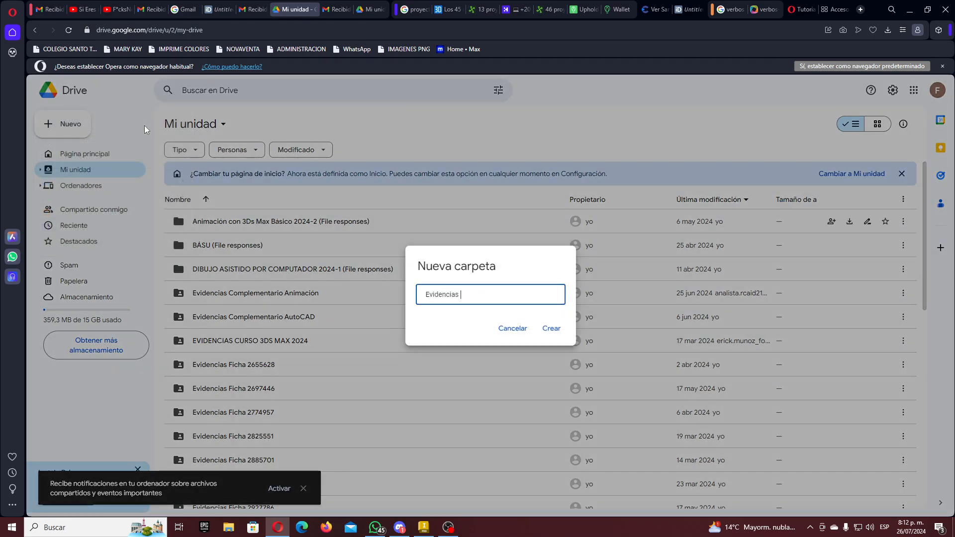
text(Curso Inventor 2024-3)
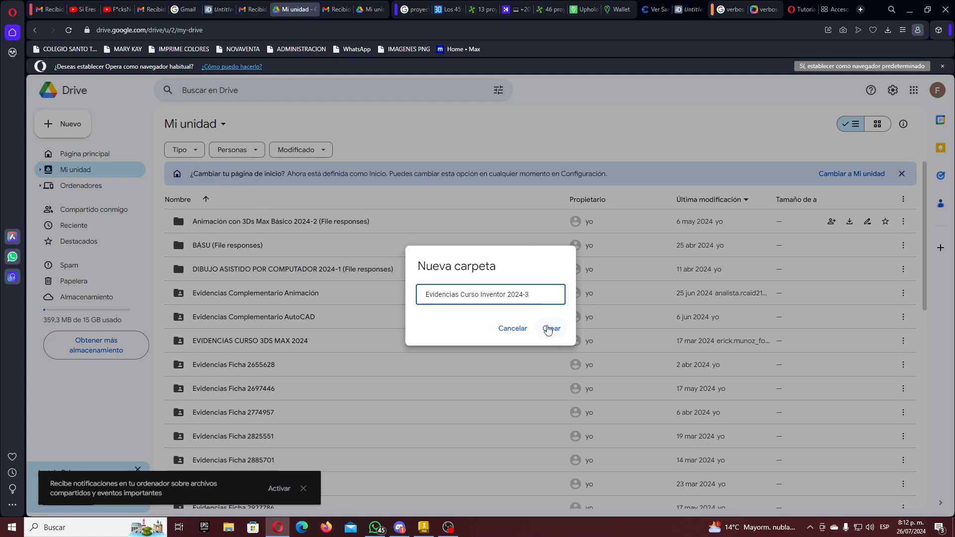
click(550, 328)
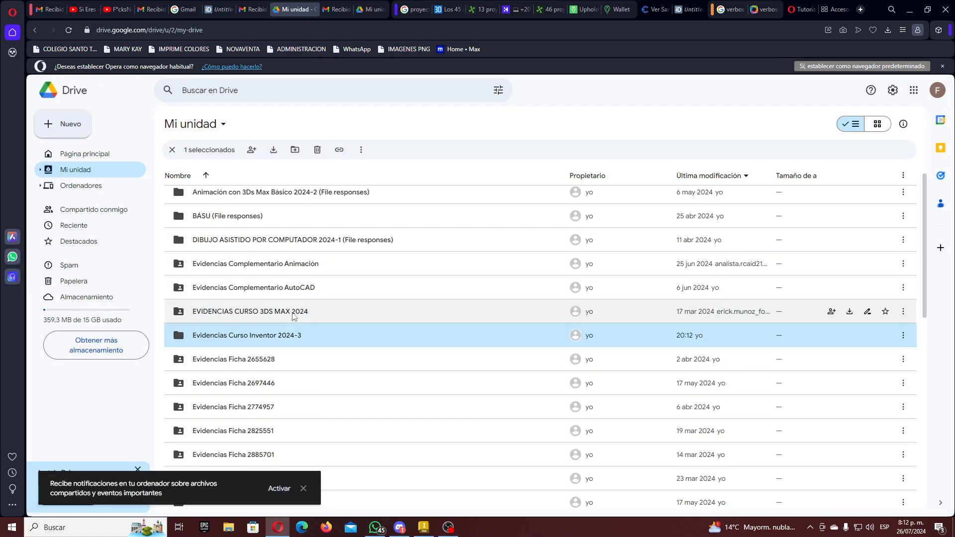
- Give anyone with the link Editor access to the folder and copy its share link
right_click(301, 340)
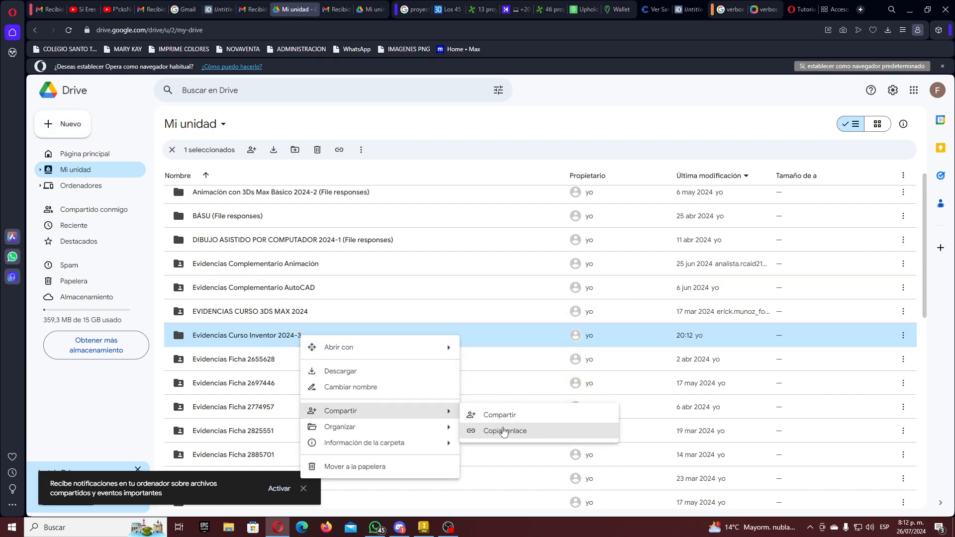
click(502, 415)
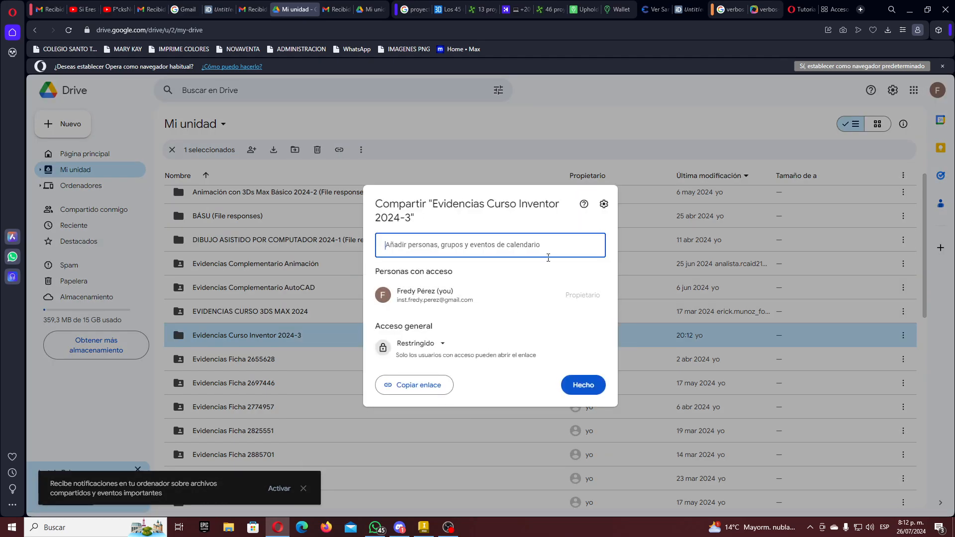
click(441, 343)
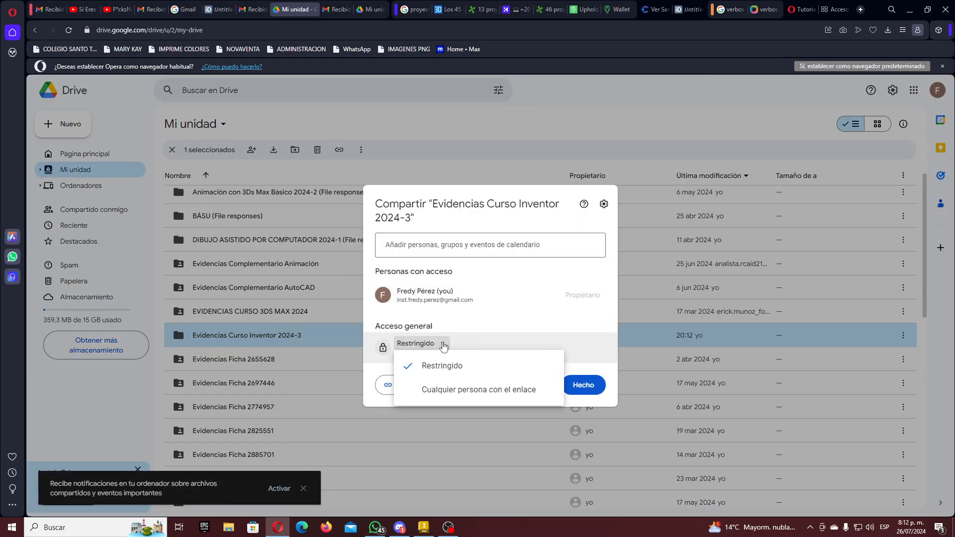
click(448, 391)
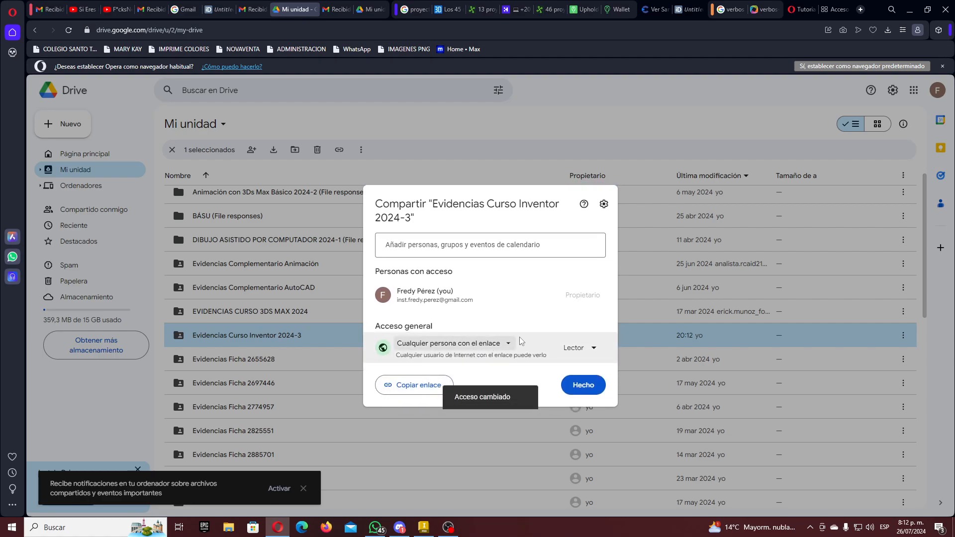
click(592, 350)
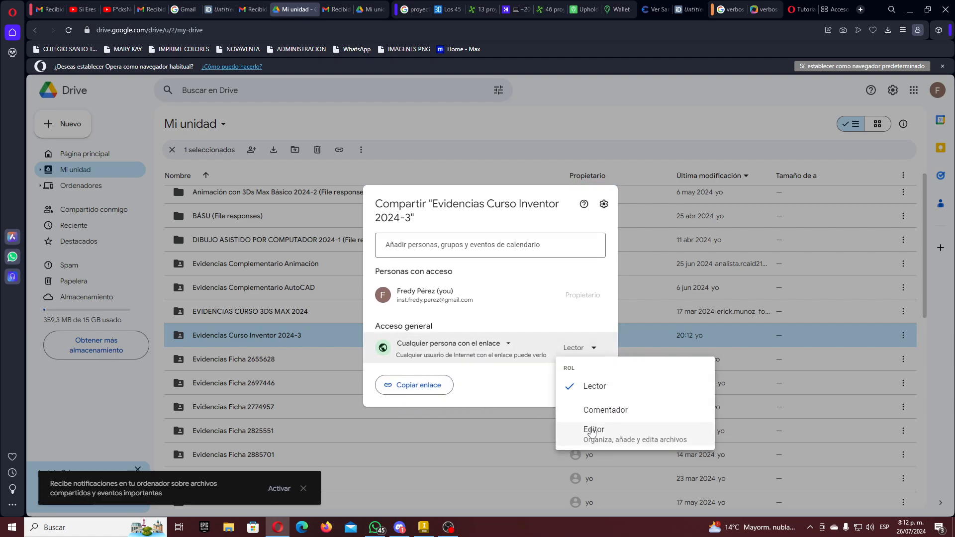
click(592, 433)
click(427, 389)
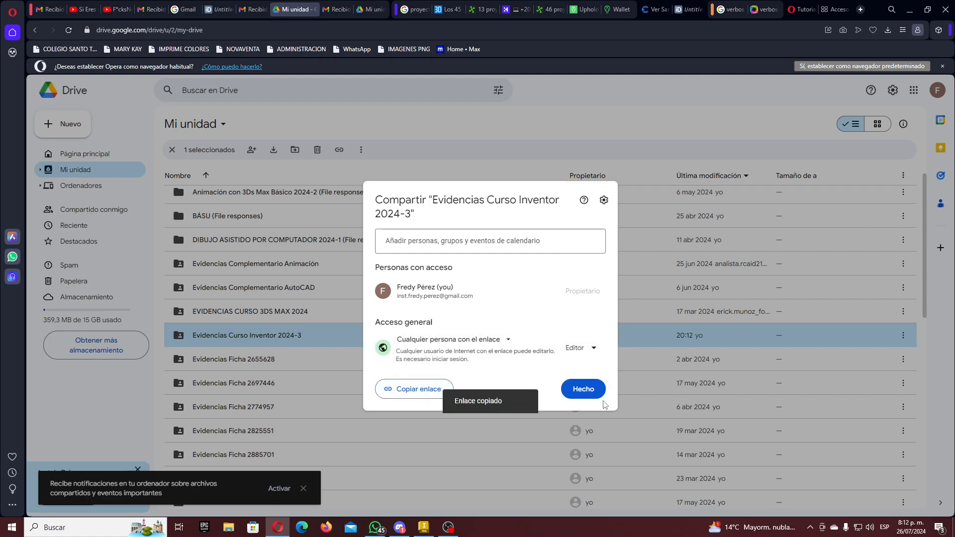
click(583, 389)
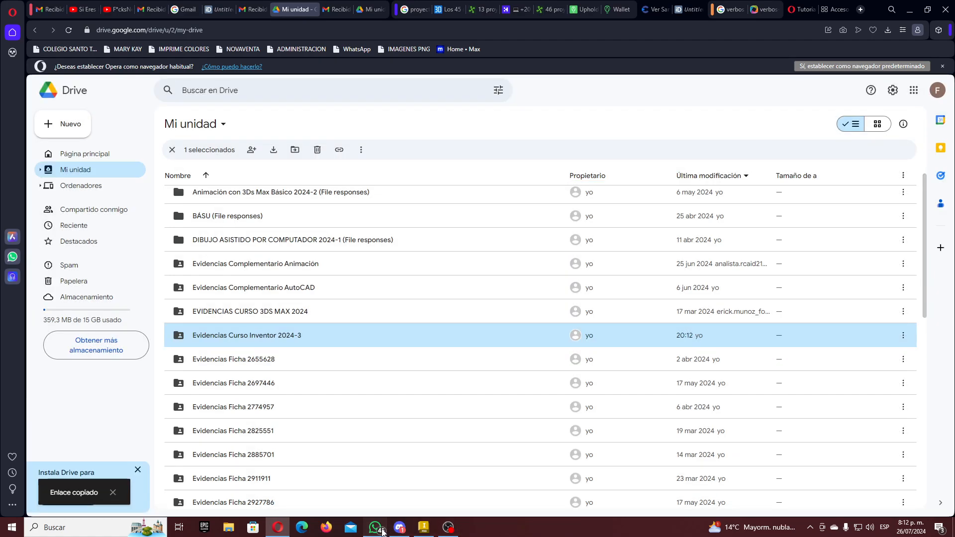
click(375, 527)
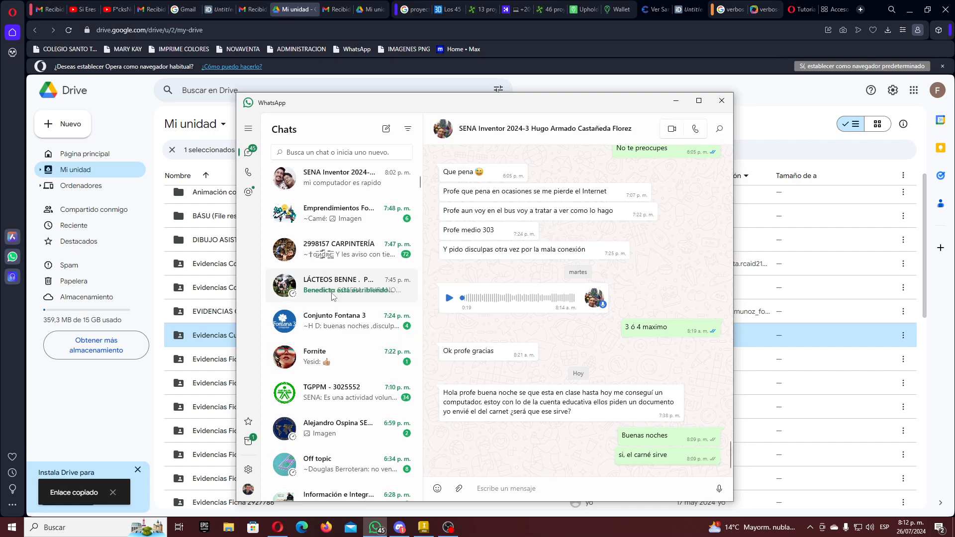
- Paste the copied Drive folder link into the Curso Autodesk Inventor group chat and send it
click(343, 256)
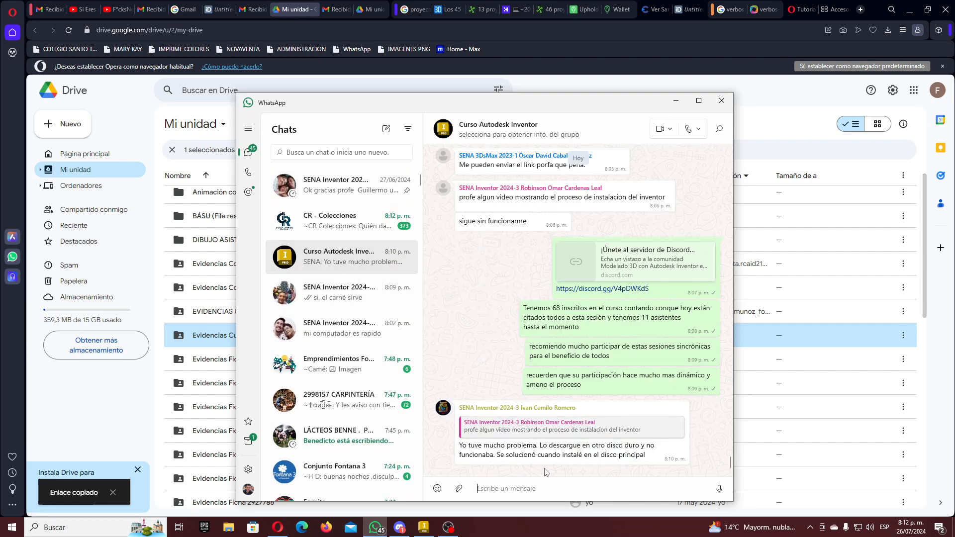
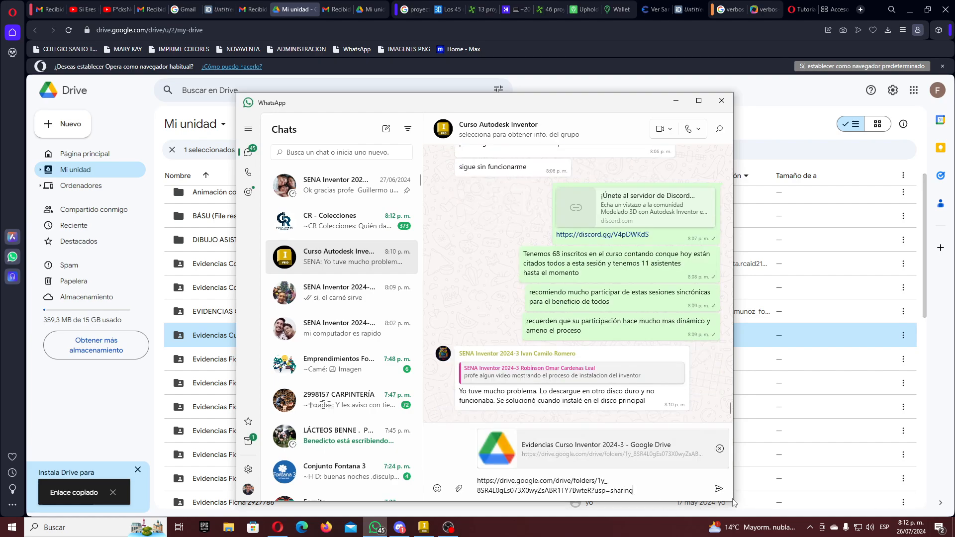
click(719, 489)
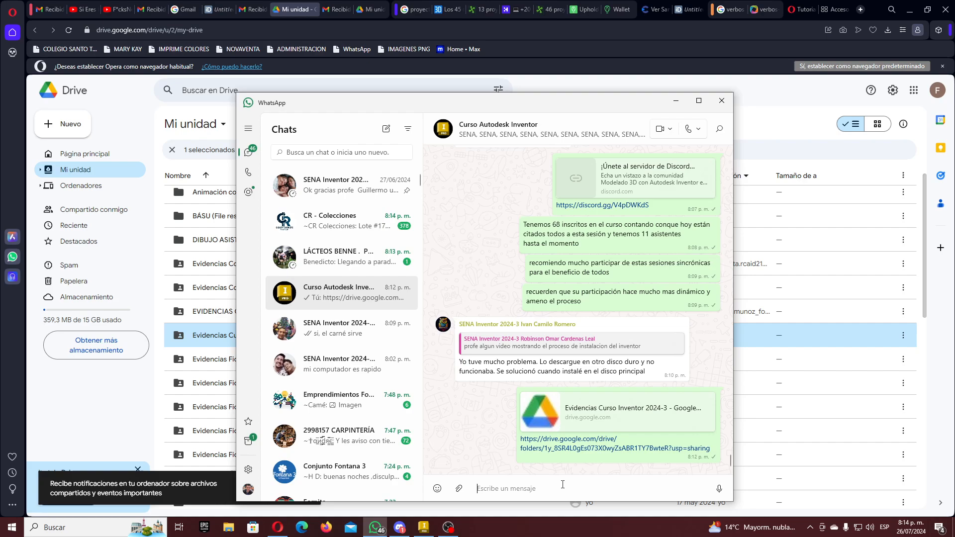
- Send a message asking each person to create a folder with their full name and upload their evidence there
text(Este es el enlace a la carpeta)
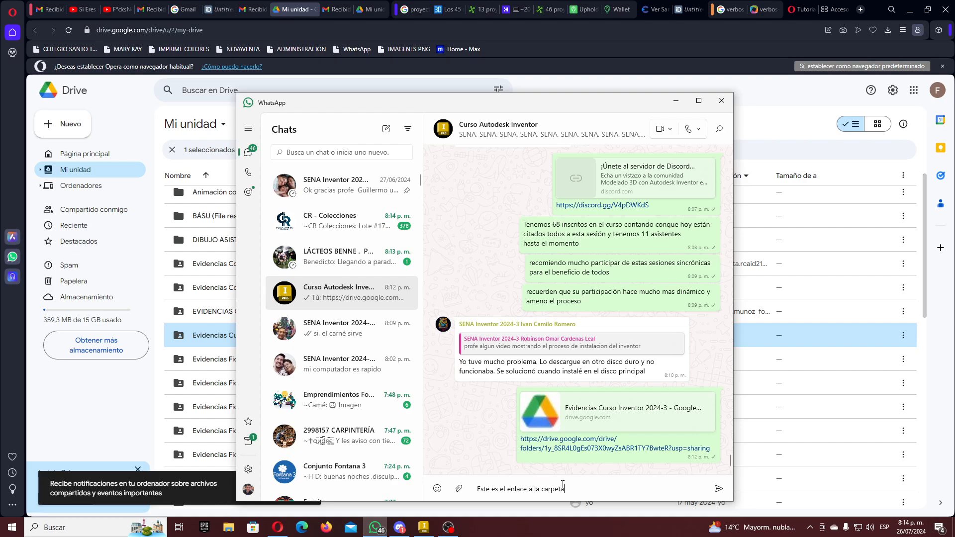
text( en Drive para la ent)
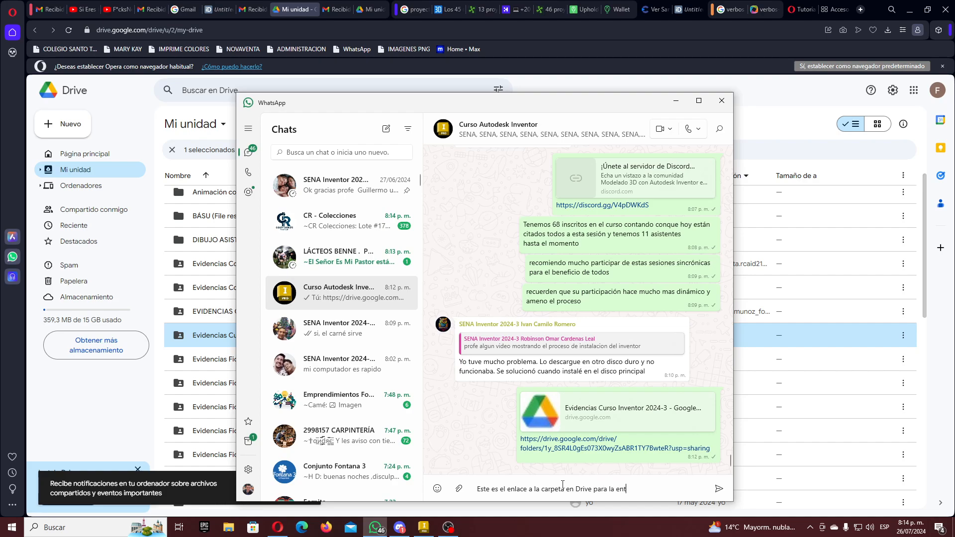
text(rega de evidencias.  Por favo)
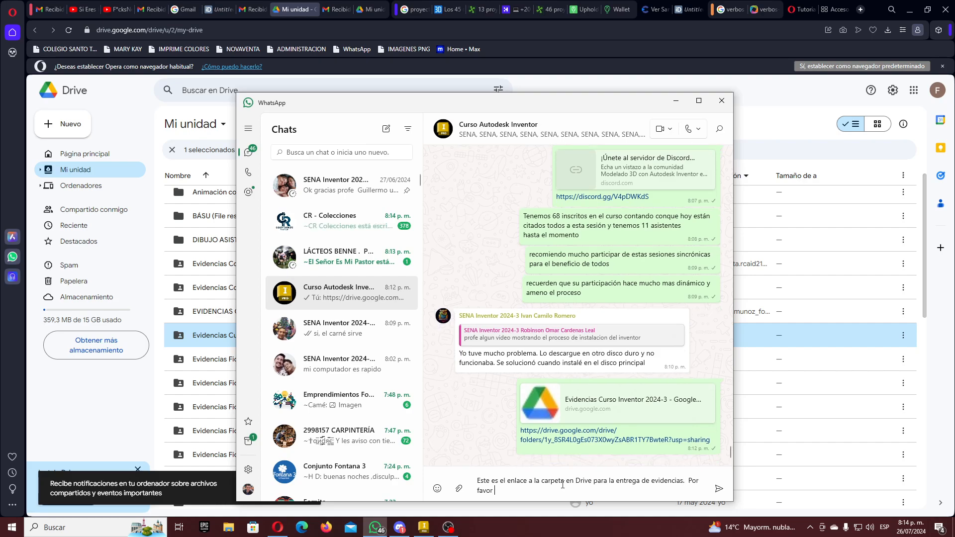
text(r cada persona )
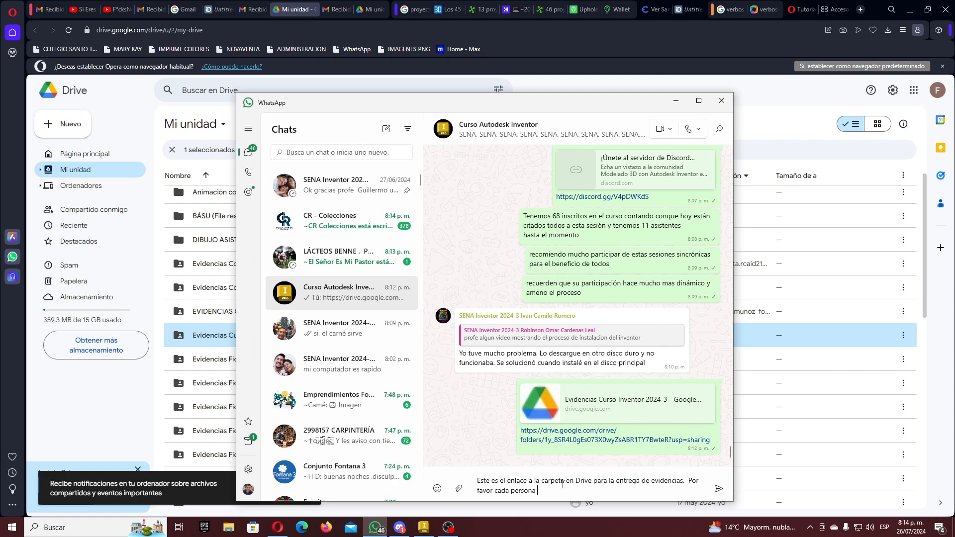
text(debe)
key(BackSpace)
key(BackSpace)
key(BackSpace)
key(BackSpace)
text(crée)
key(BackSpace)
key(BackSpace)
text(ee una carpeta con su n)
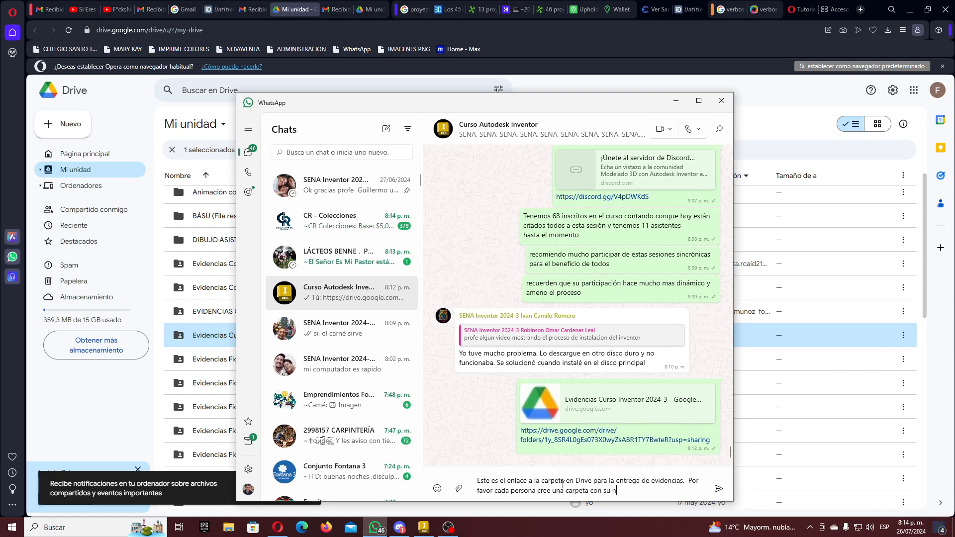
text(ombre y apell)
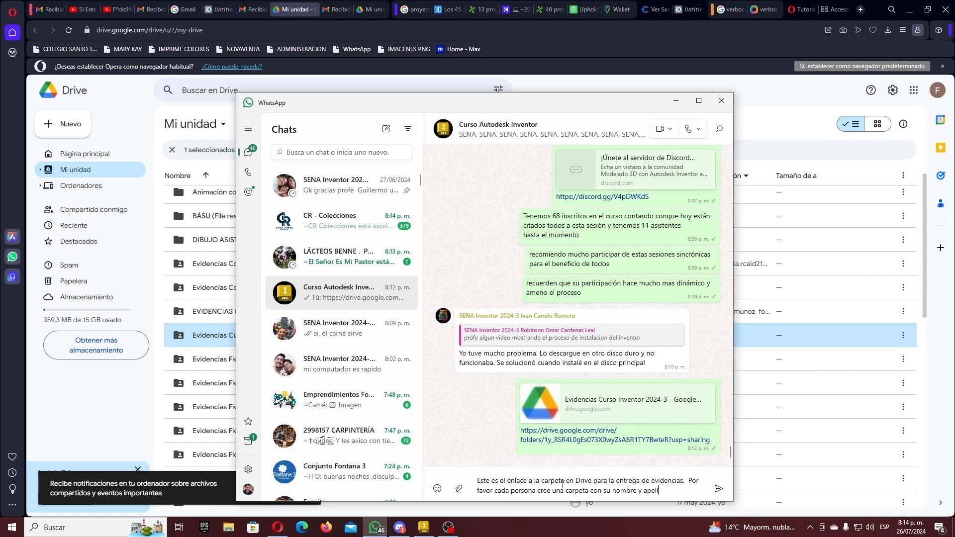
text(ido y allí sube sus )
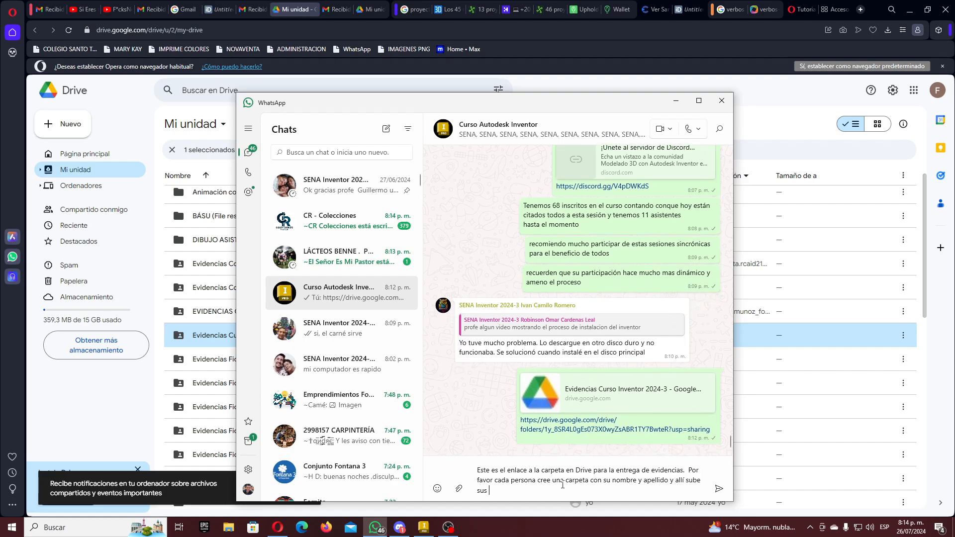
text(evidencias)
key(Return)
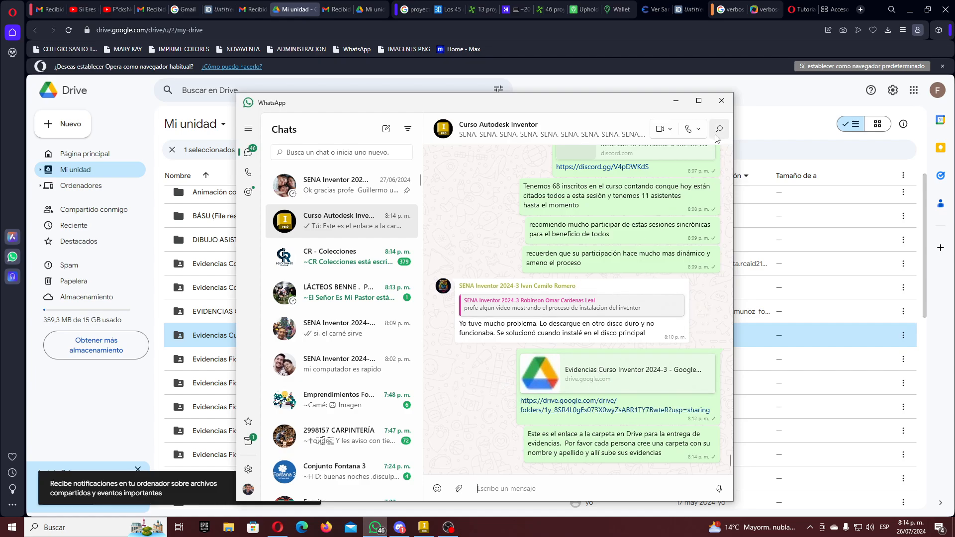
click(676, 101)
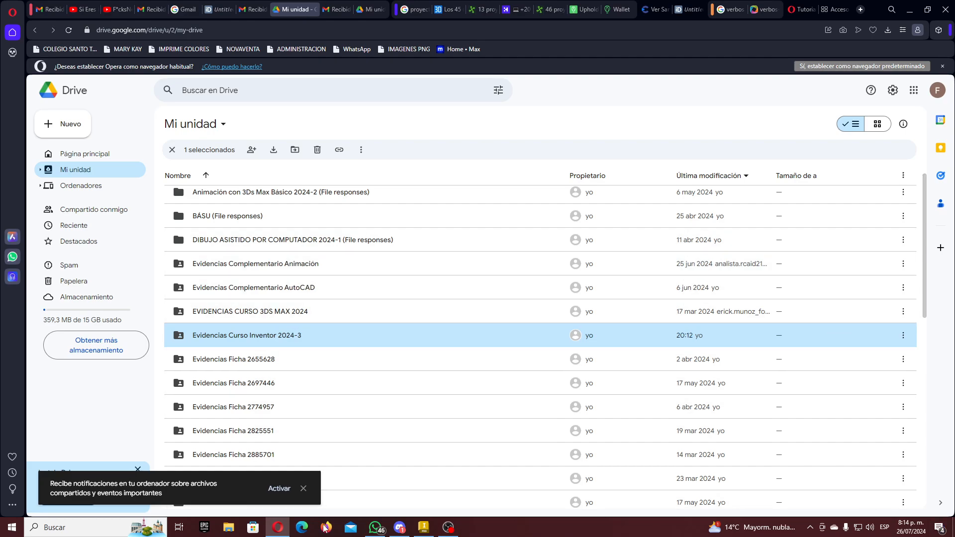
- Bring the Autodesk Inventor window to the front from the taskbar
click(422, 528)
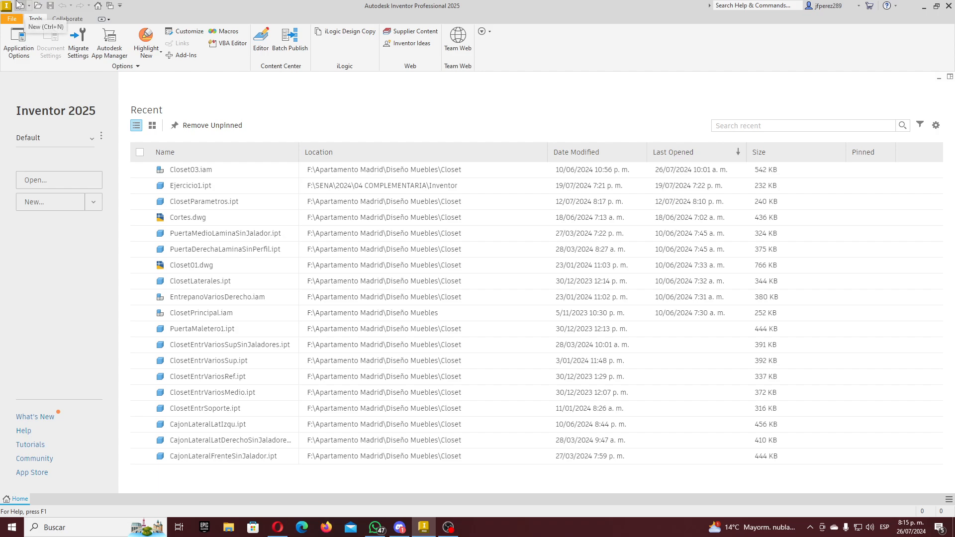
key(super+plus)
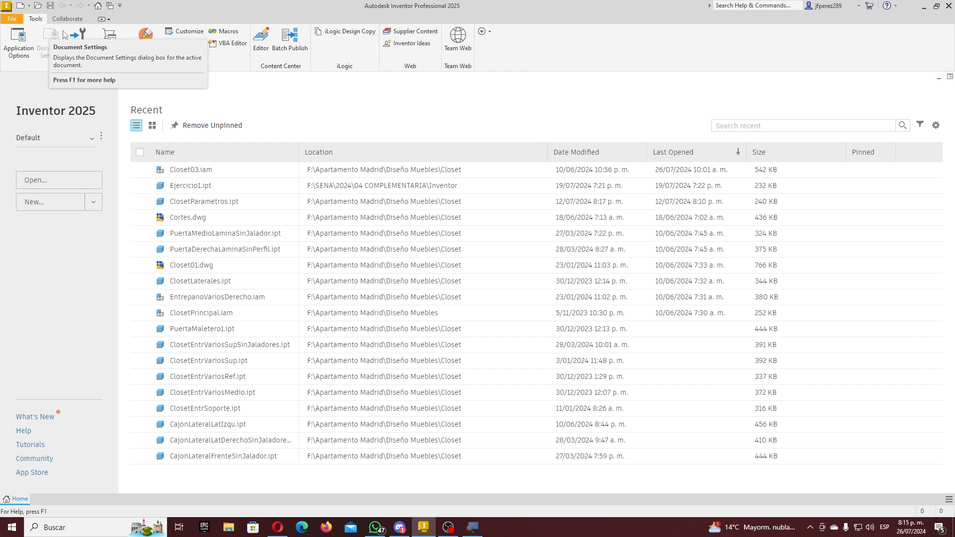
click(223, 82)
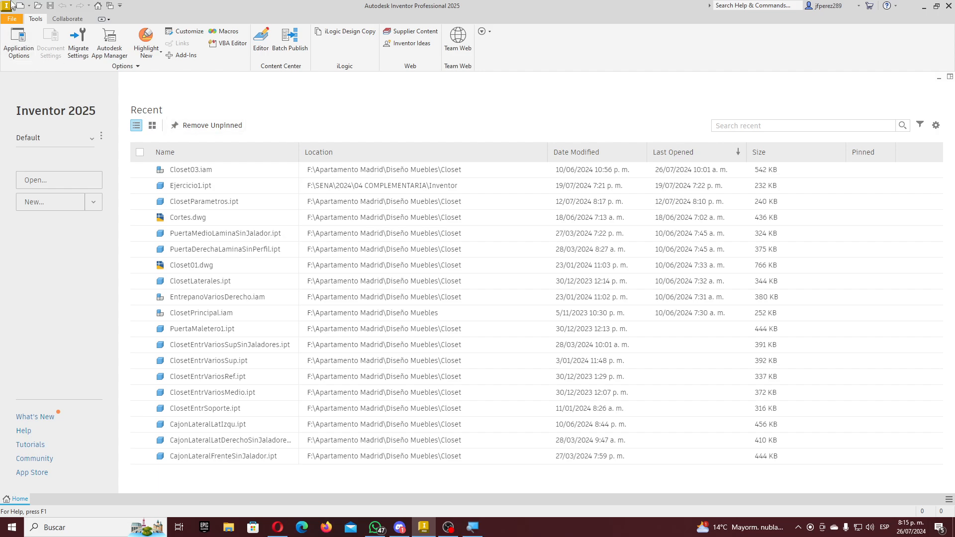
key(super+plus)
key(super+plus)
key(super+plus)
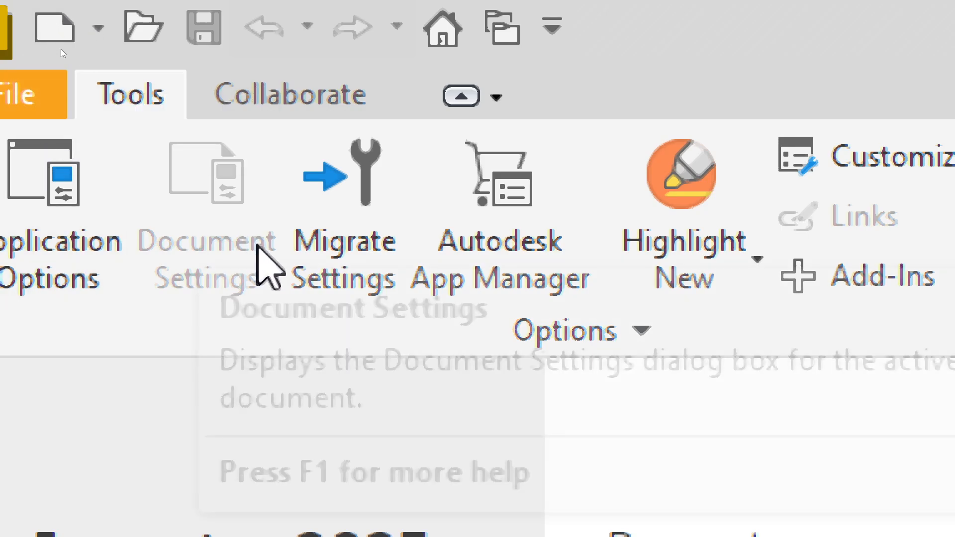
key(super+minus)
key(super+minus)
key(super+minus)
key(super+plus)
key(super+plus)
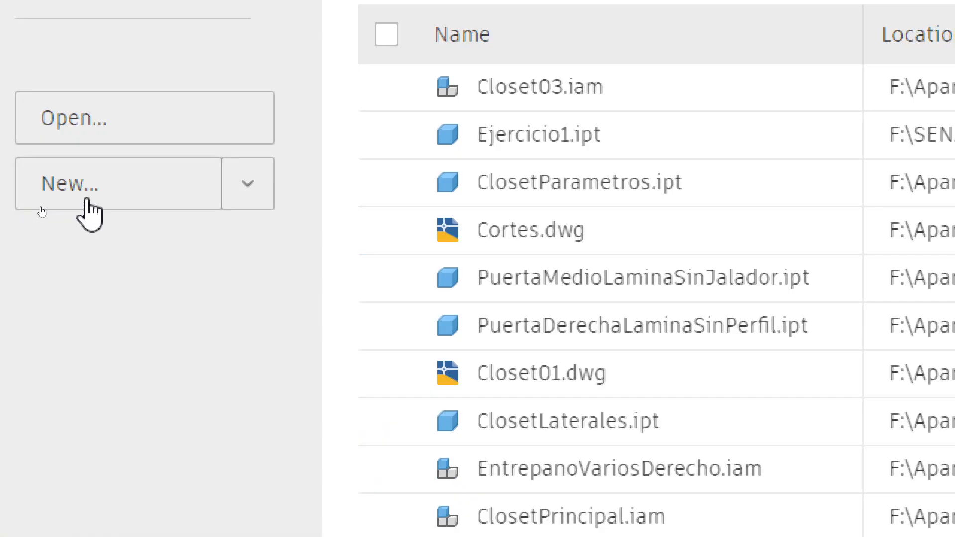
key(super+minus)
key(super+minus)
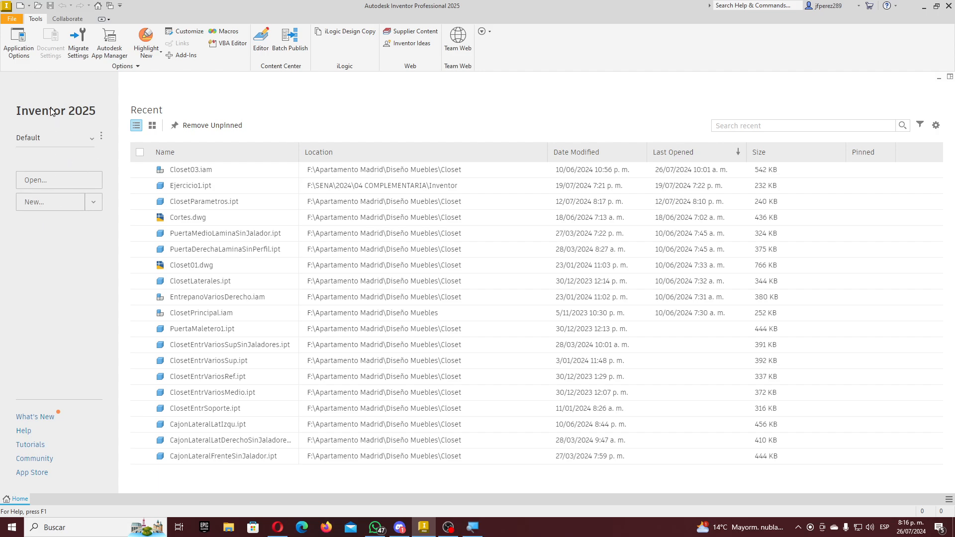
- From New, open the Projects list, select Curso Inventor 2024 and start a new project
click(20, 8)
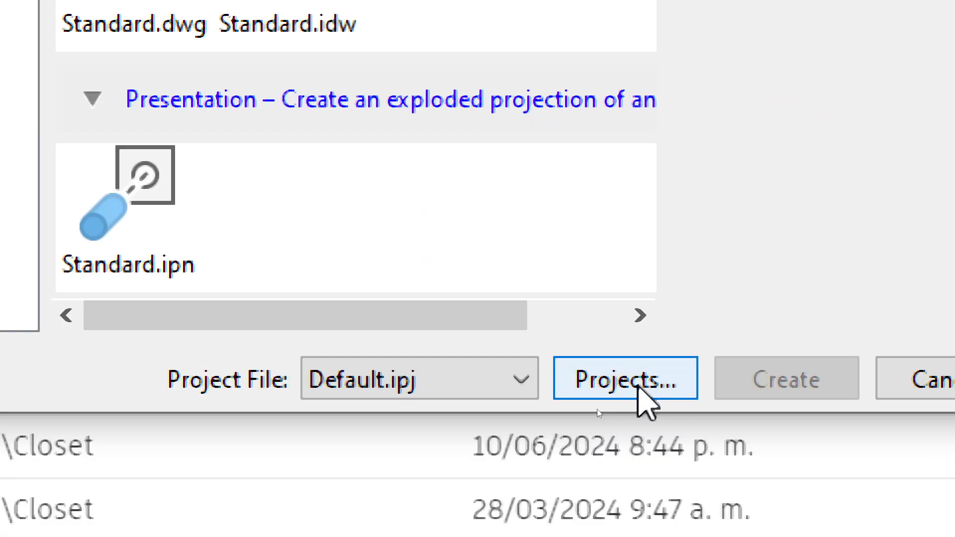
click(608, 377)
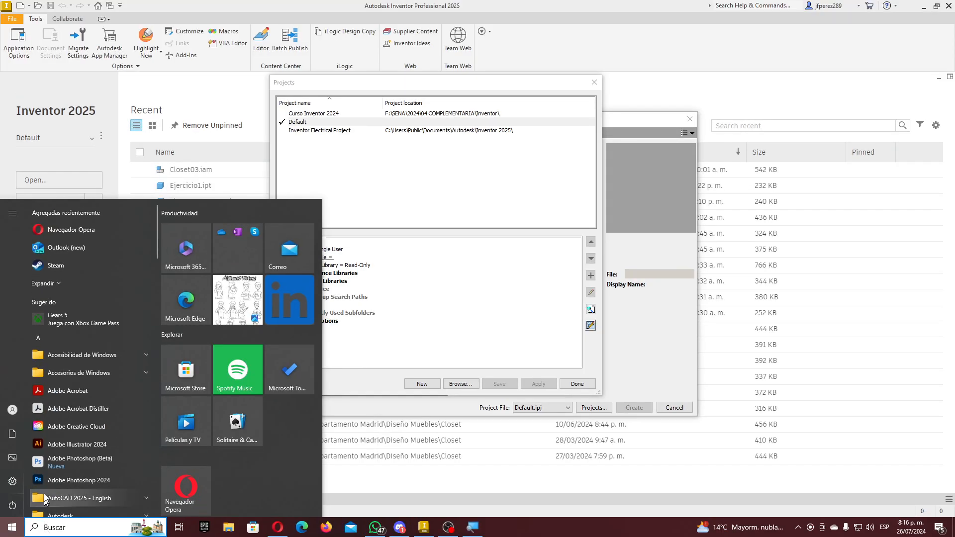
click(352, 220)
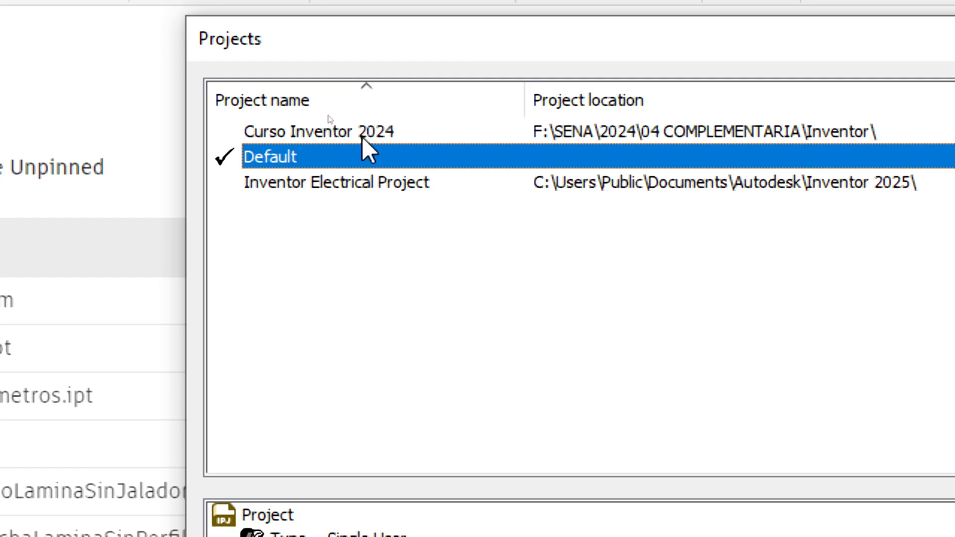
click(355, 183)
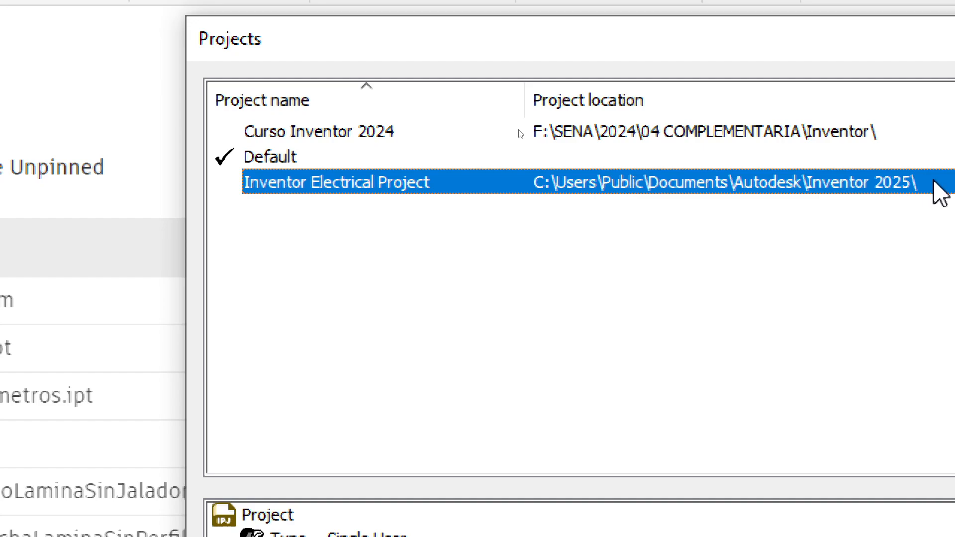
click(357, 133)
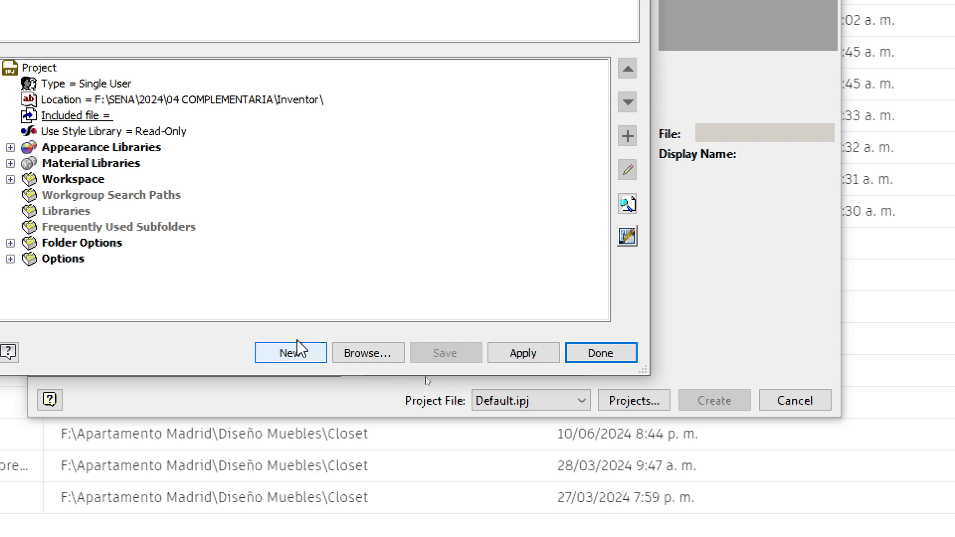
click(290, 352)
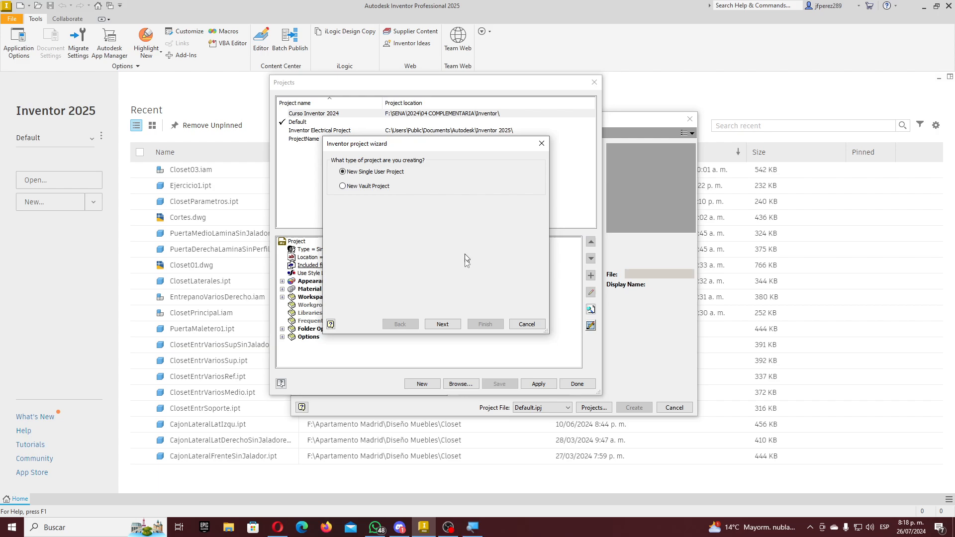
- Advance the project wizard, select the default project name, then cancel the wizard
click(446, 326)
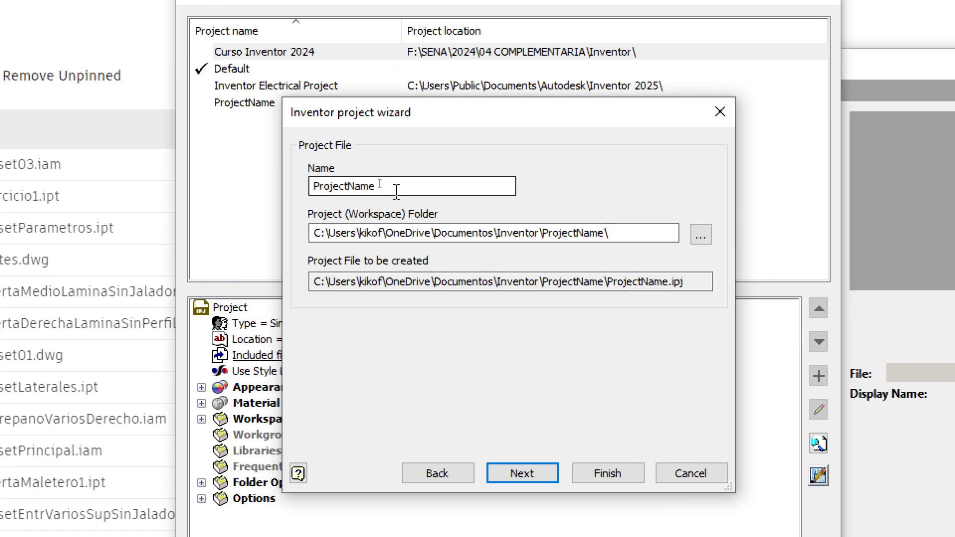
drag(379, 183, 284, 175)
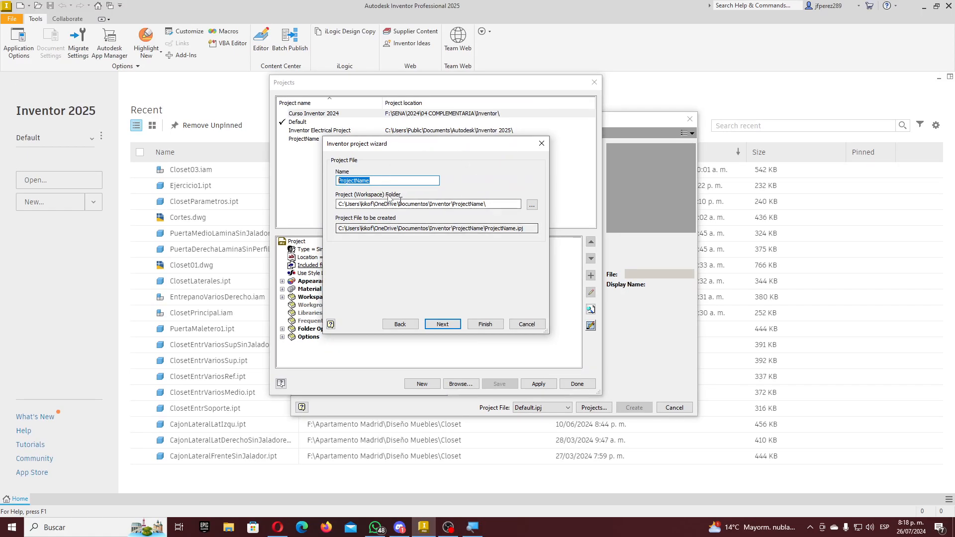
click(527, 324)
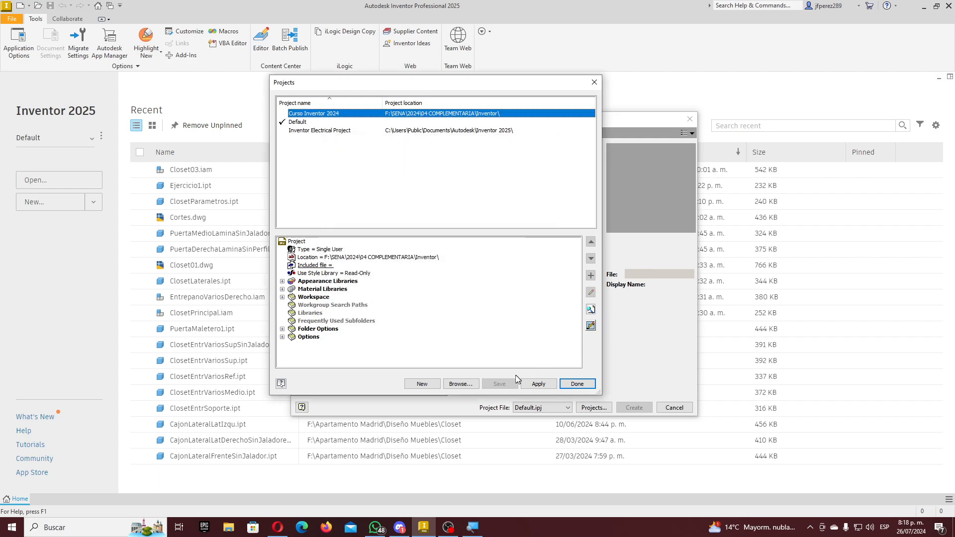
- Close the project dialogs and set Curso Inventor 2024 as the active project from the Home dropdown
click(596, 82)
click(674, 407)
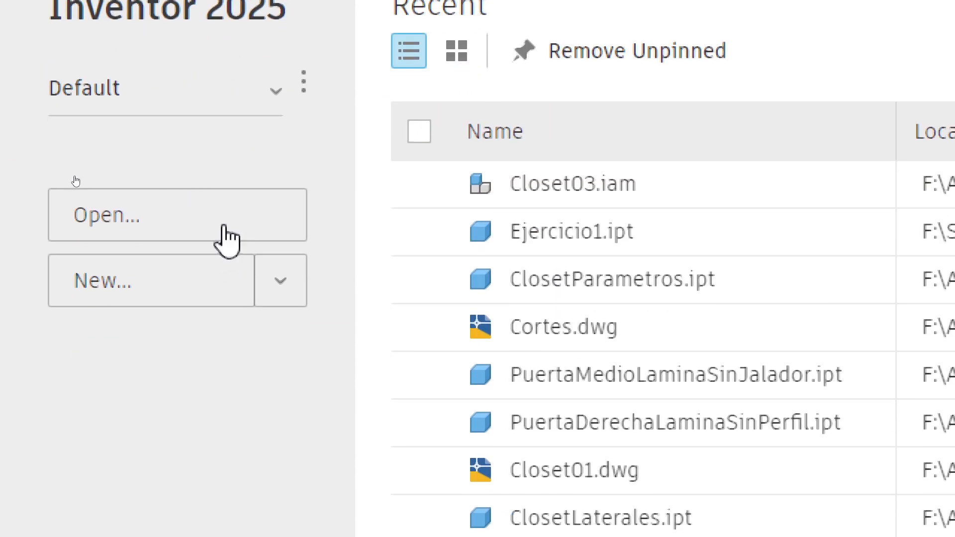
click(281, 97)
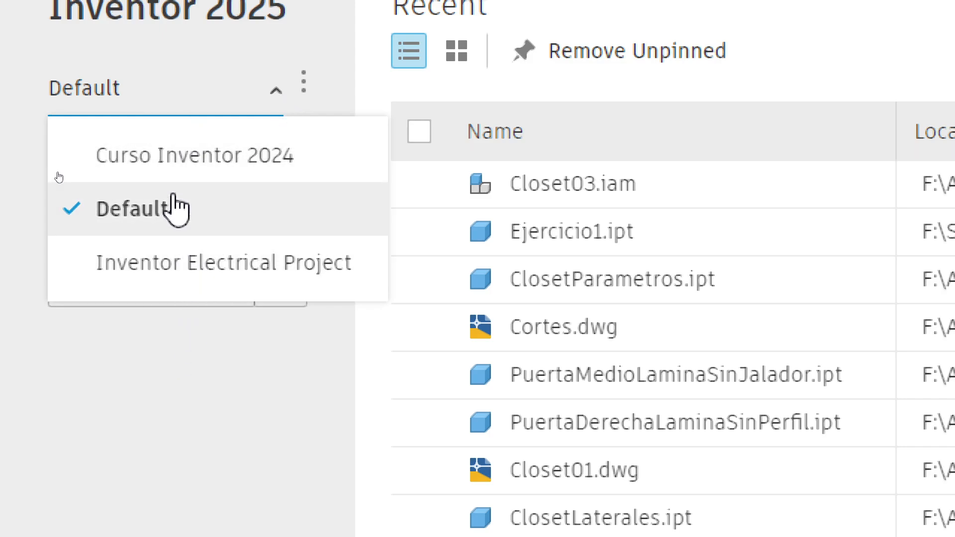
click(149, 158)
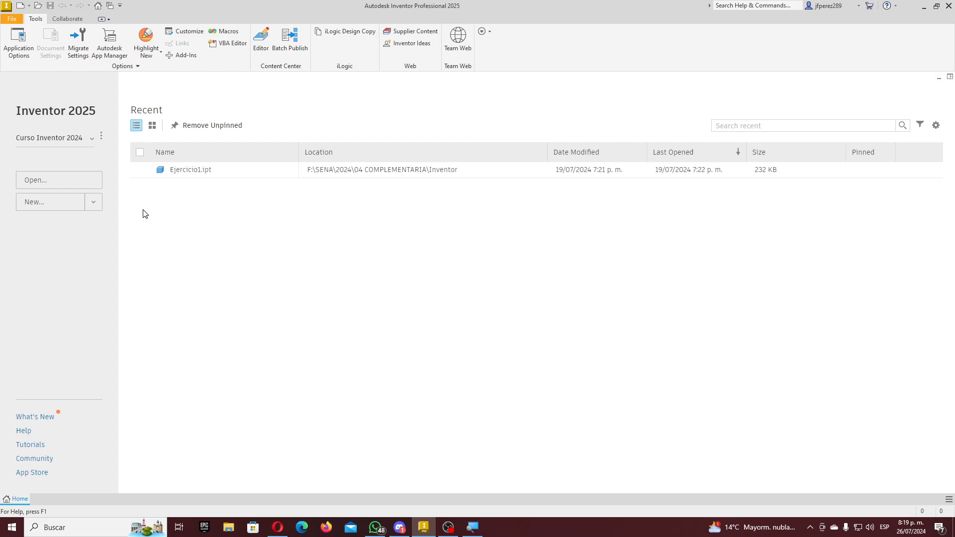
click(93, 140)
click(67, 179)
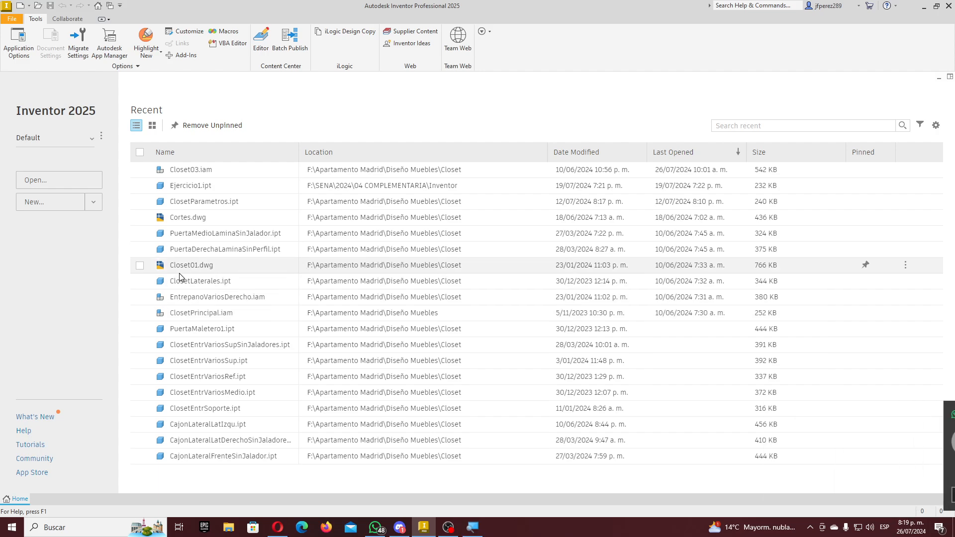
click(92, 140)
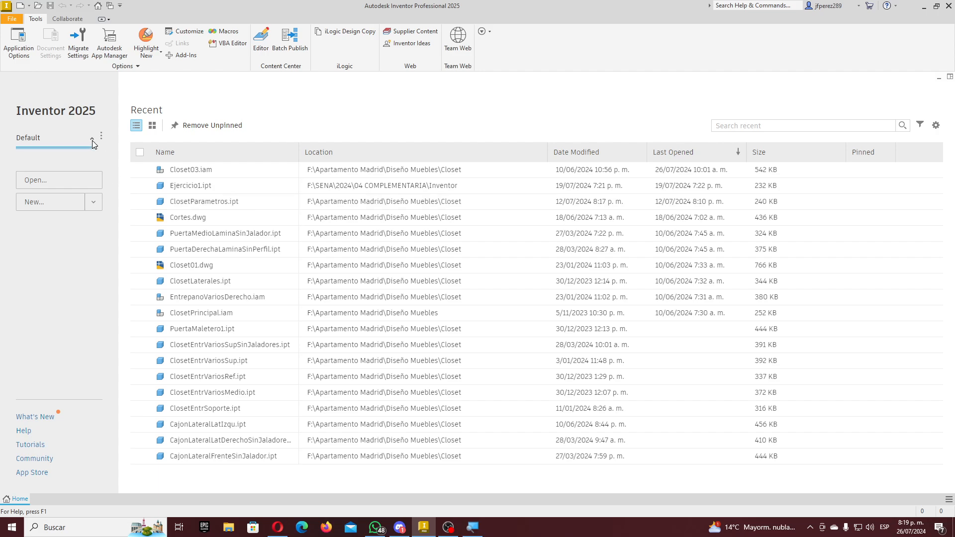
click(75, 160)
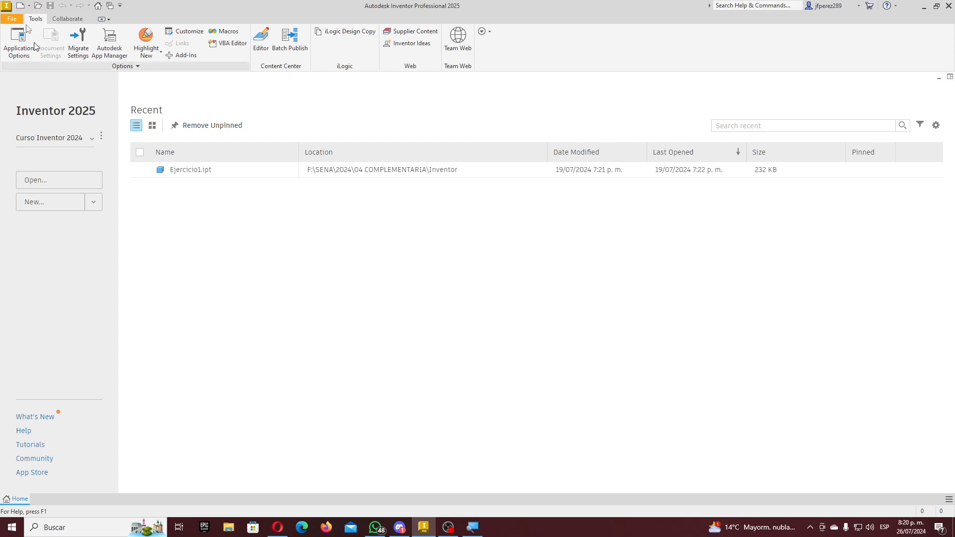
- Create a new part from the en-US Metric Standard (mm).ipt template
click(21, 9)
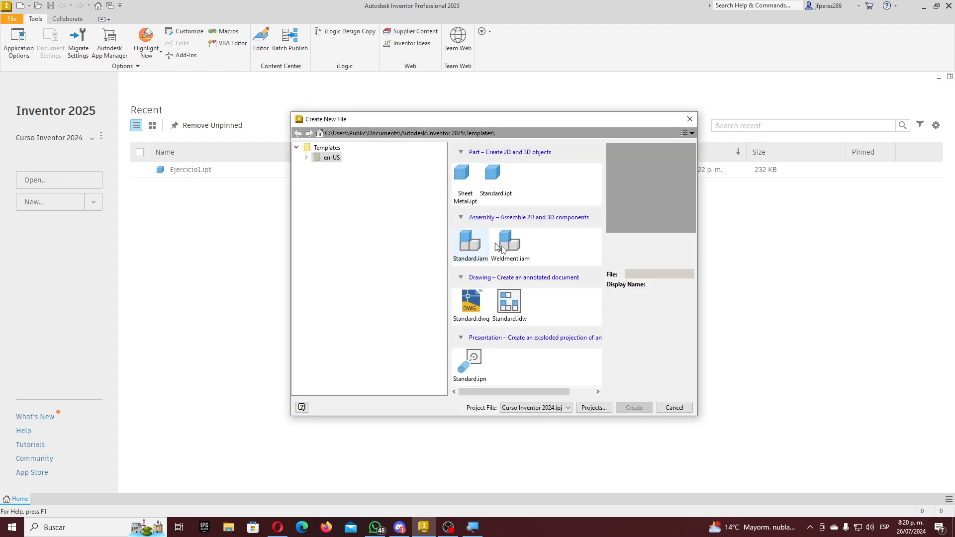
click(307, 157)
click(343, 178)
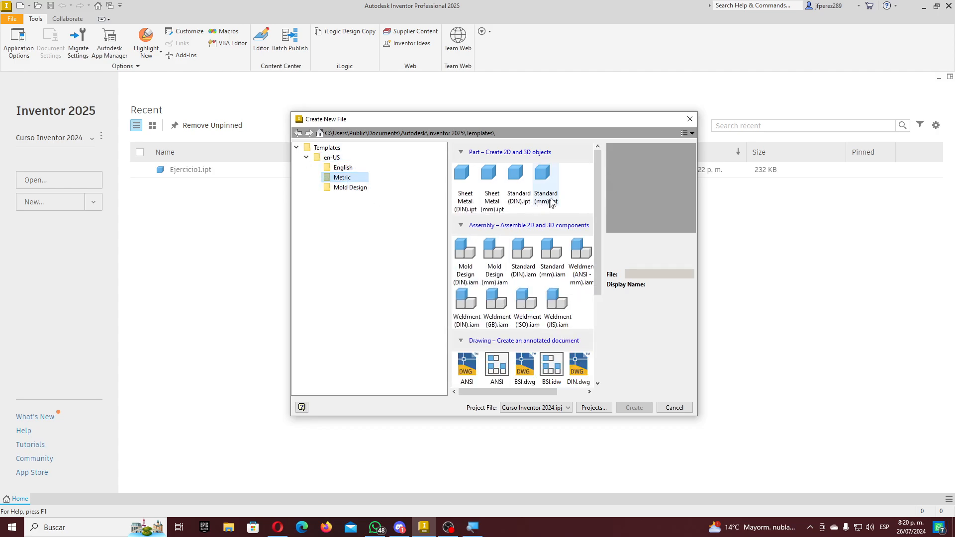
click(541, 175)
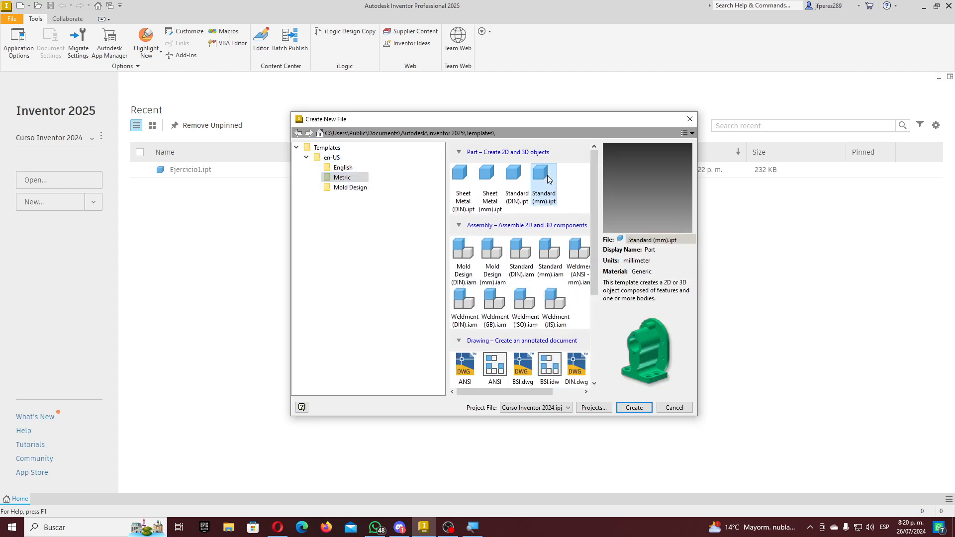
click(639, 409)
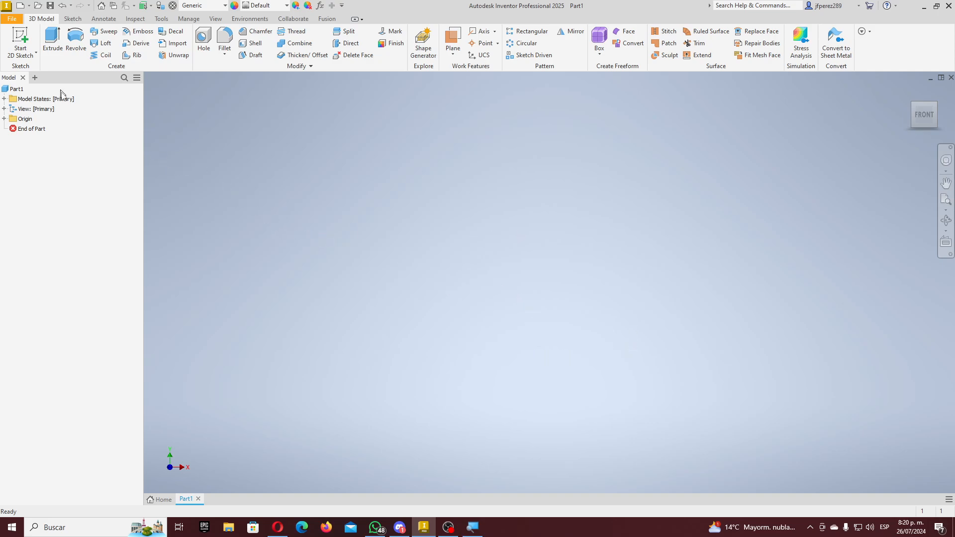
- Start Sketch1 in Part1 on the XY (front vertical) origin plane
click(20, 38)
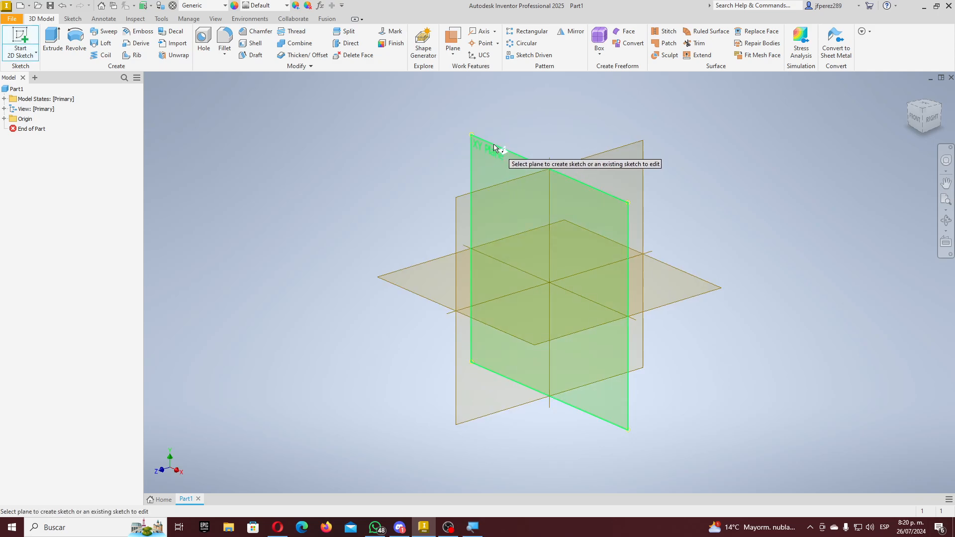
click(486, 145)
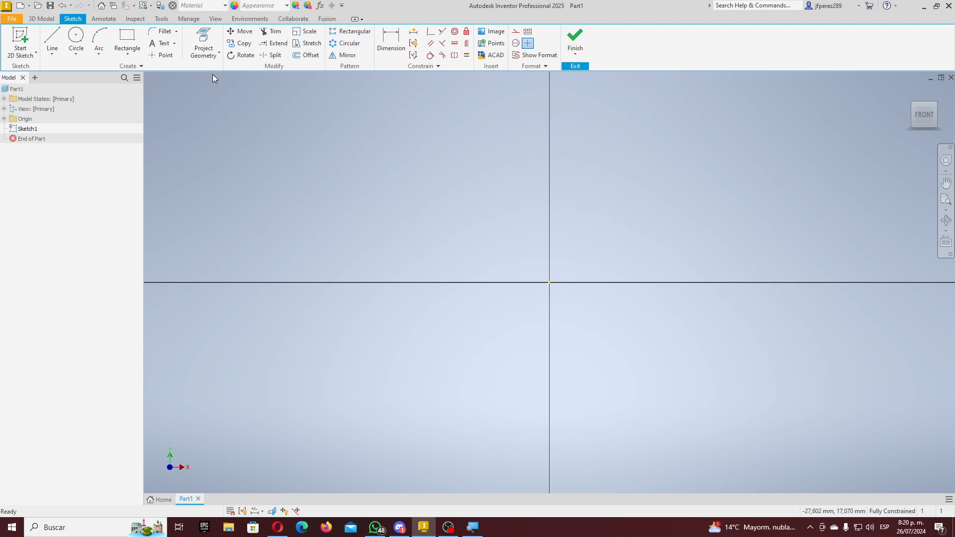
scroll(282, 21, up, 1)
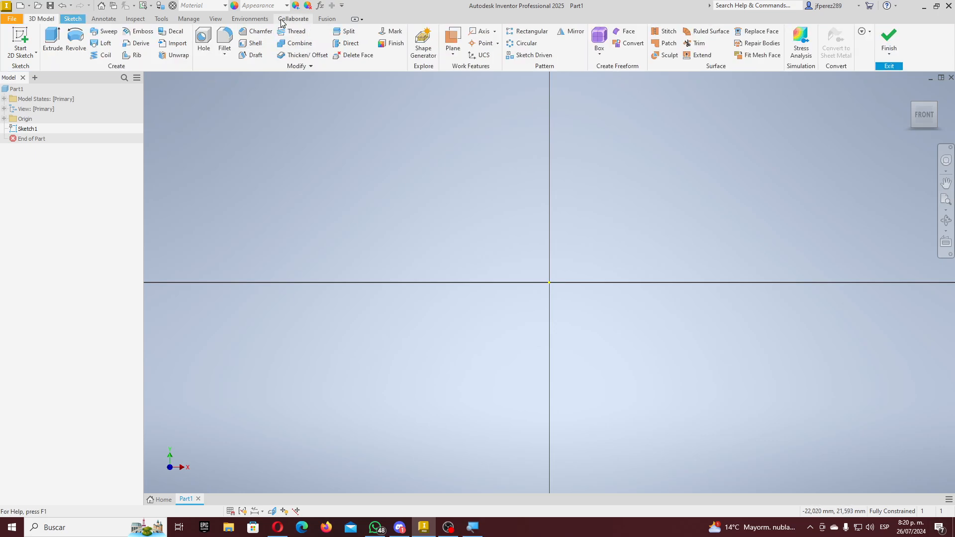
scroll(283, 20, down, 1)
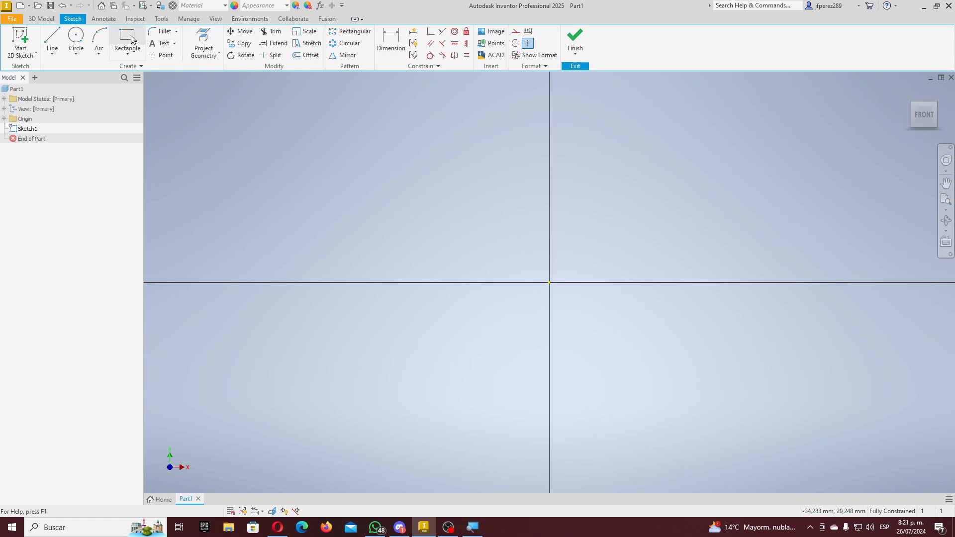
- Draw a first rectangle with one corner at the sketch origin
click(130, 39)
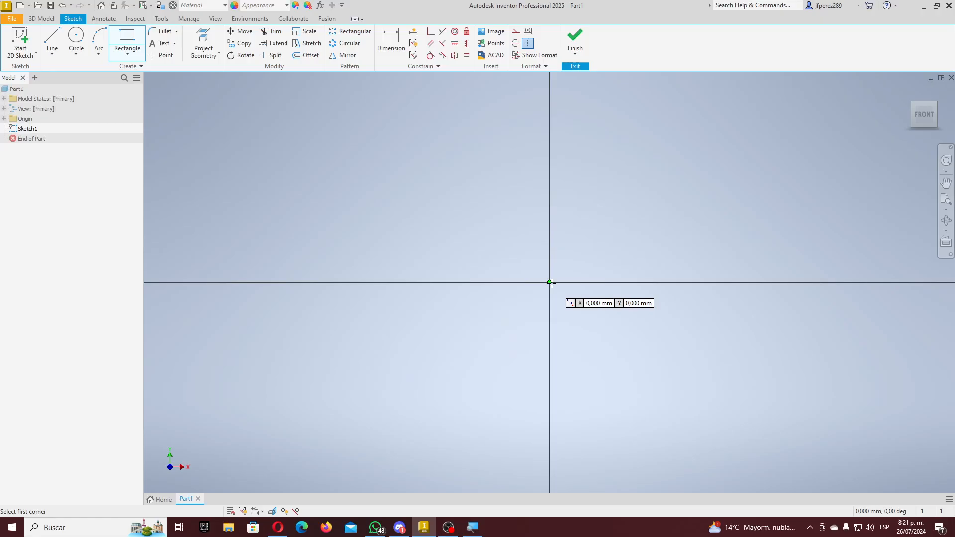
click(473, 299)
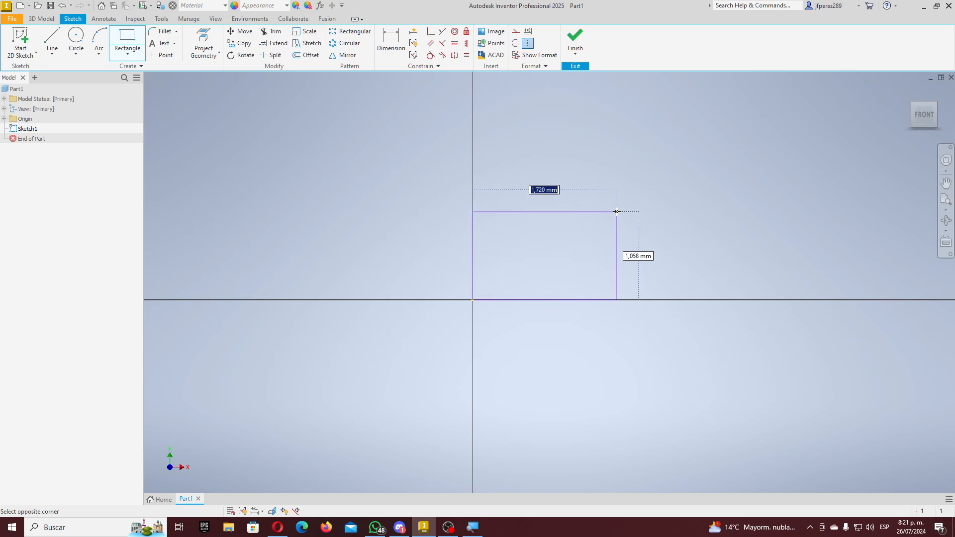
click(744, 113)
scroll(527, 245, down, 3)
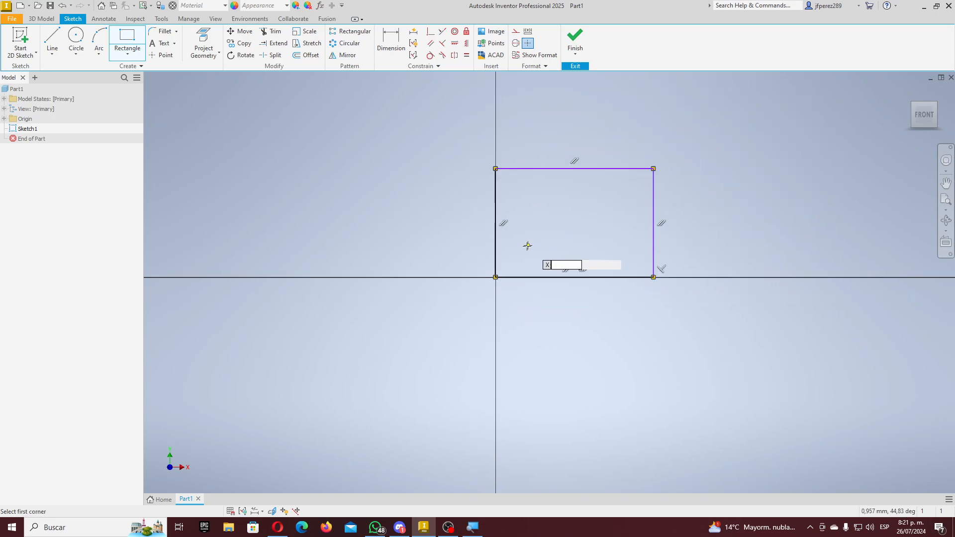
scroll(527, 245, down, 8)
scroll(557, 227, up, 10)
scroll(647, 177, down, 4)
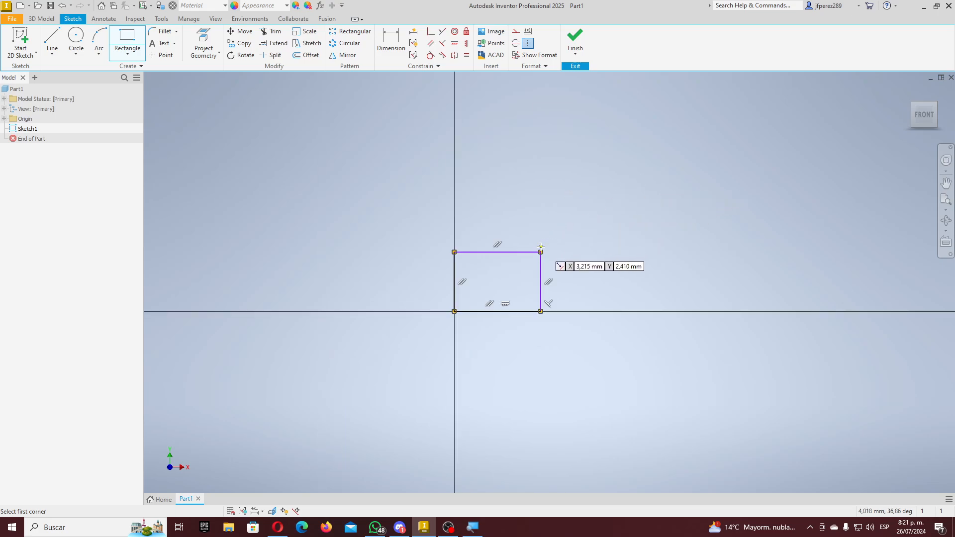
scroll(540, 247, up, 5)
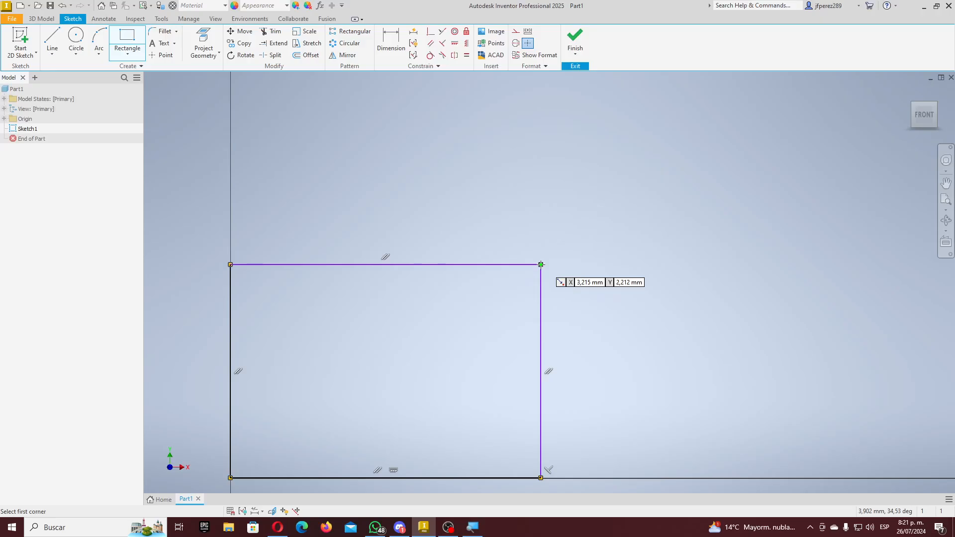
- Draw a second rectangle from the first one's top-right corner, extending up and right
click(540, 264)
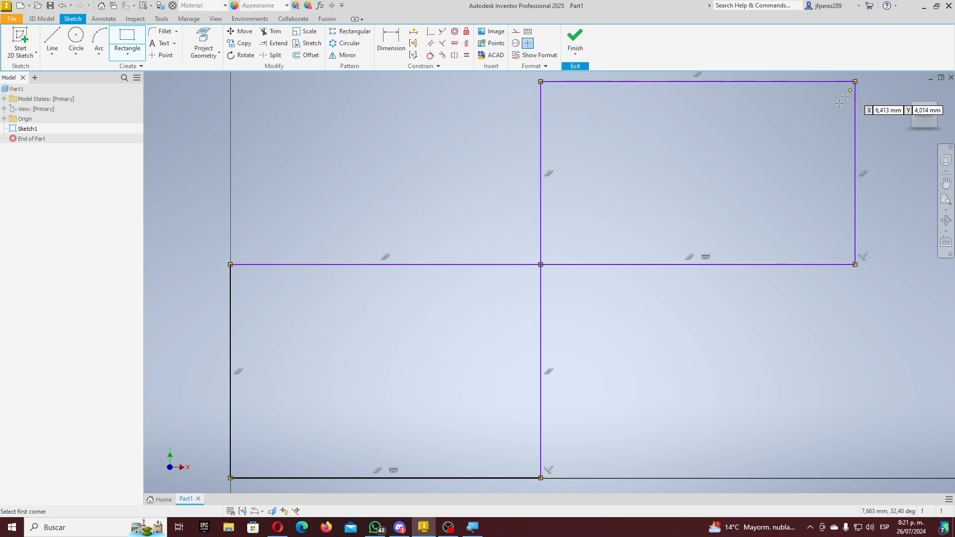
click(855, 82)
scroll(567, 264, down, 4)
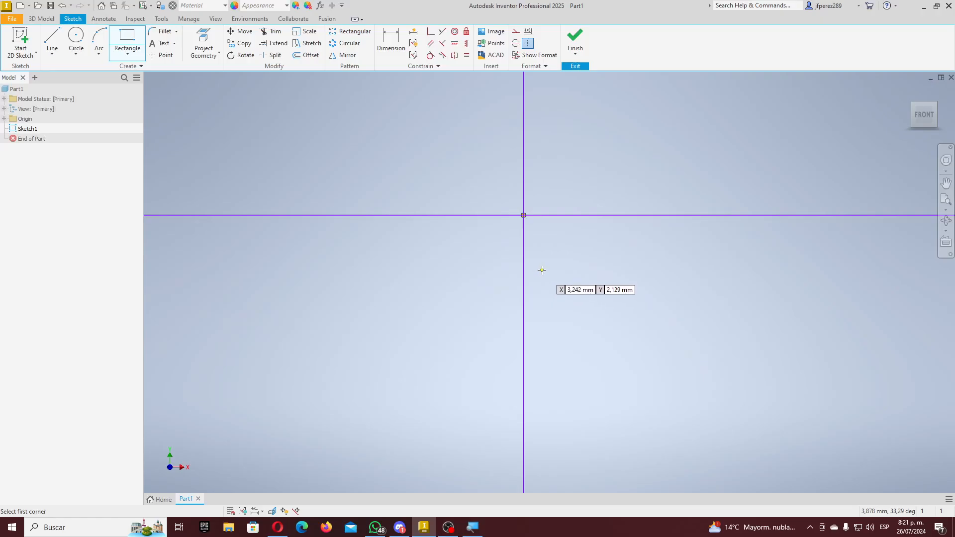
scroll(541, 271, up, 3)
scroll(542, 271, up, 2)
scroll(541, 271, down, 3)
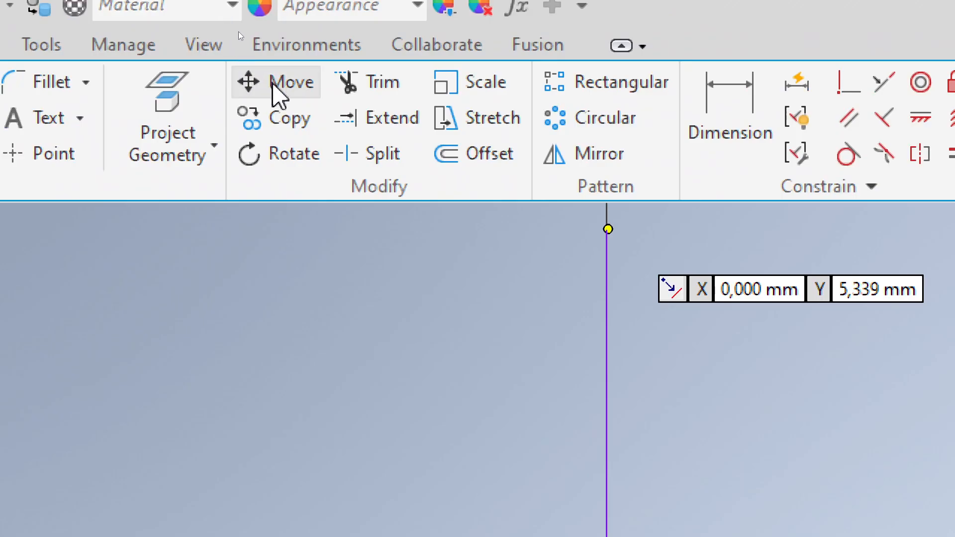
- Select the upper rectangle's four edges for moving with the Move tool
click(258, 59)
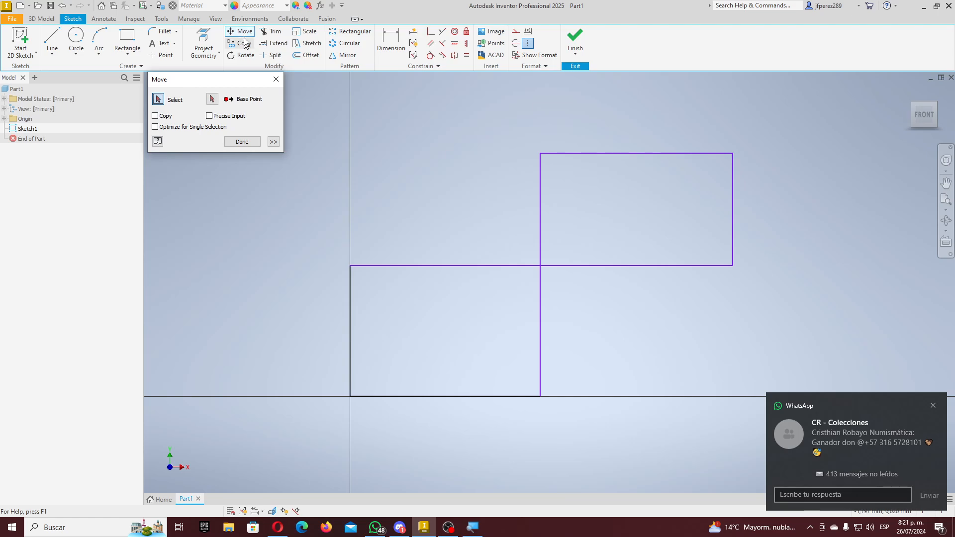
drag(182, 83, 406, 164)
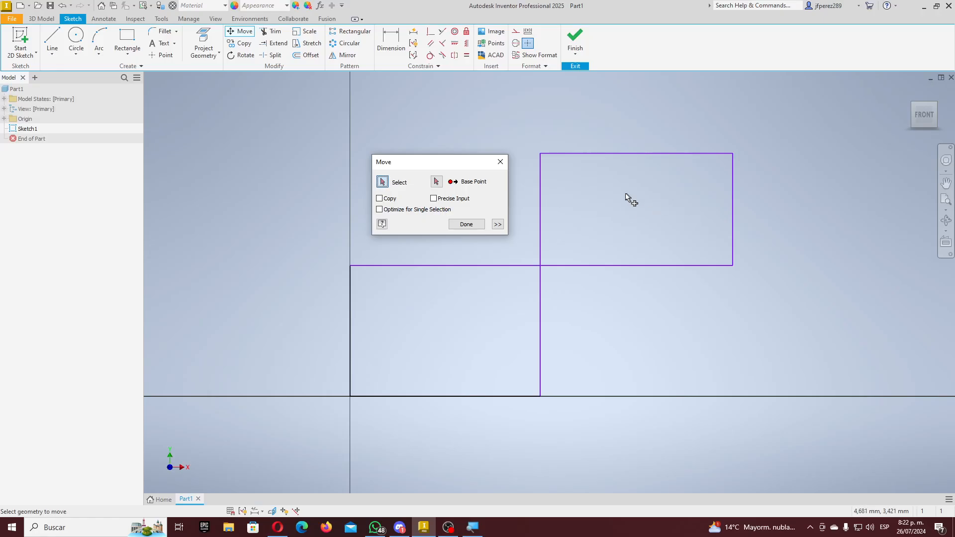
click(581, 154)
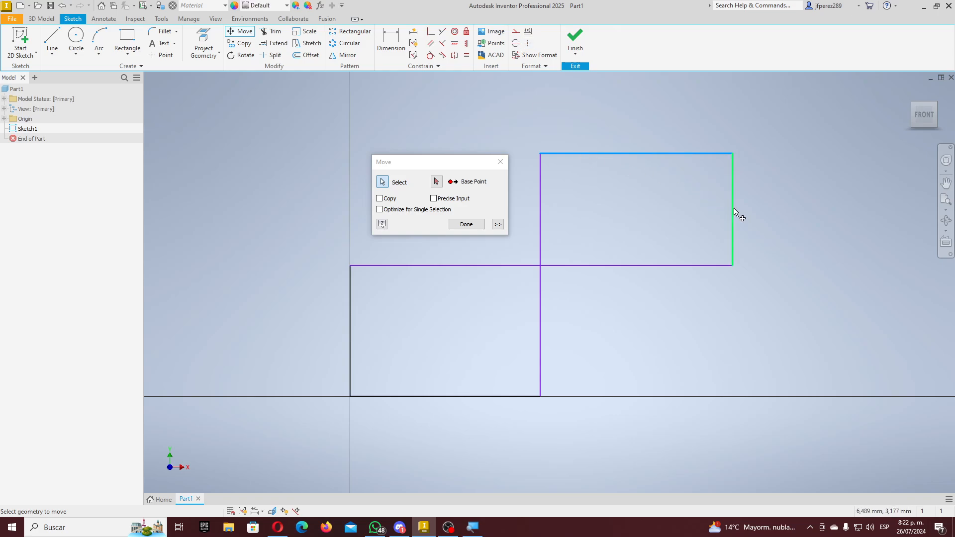
click(733, 211)
click(654, 266)
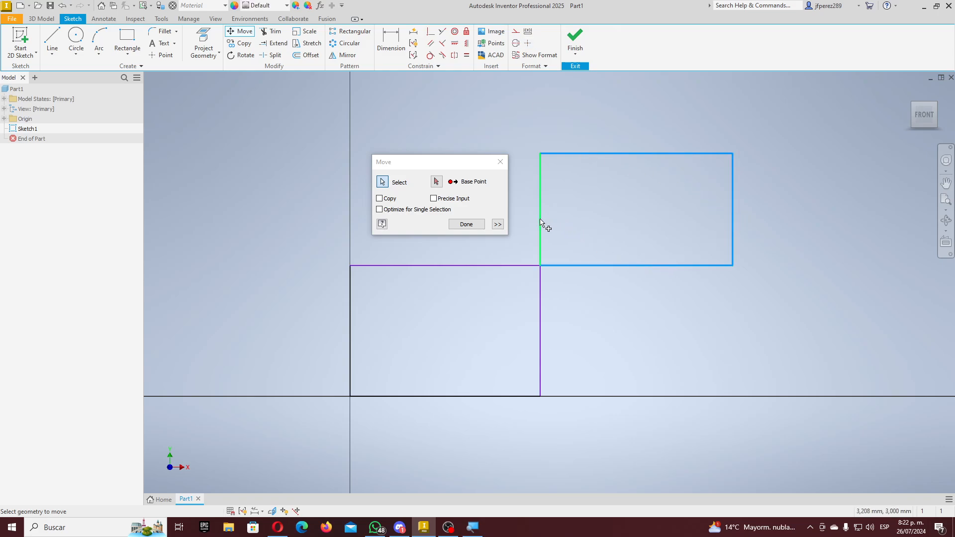
click(541, 223)
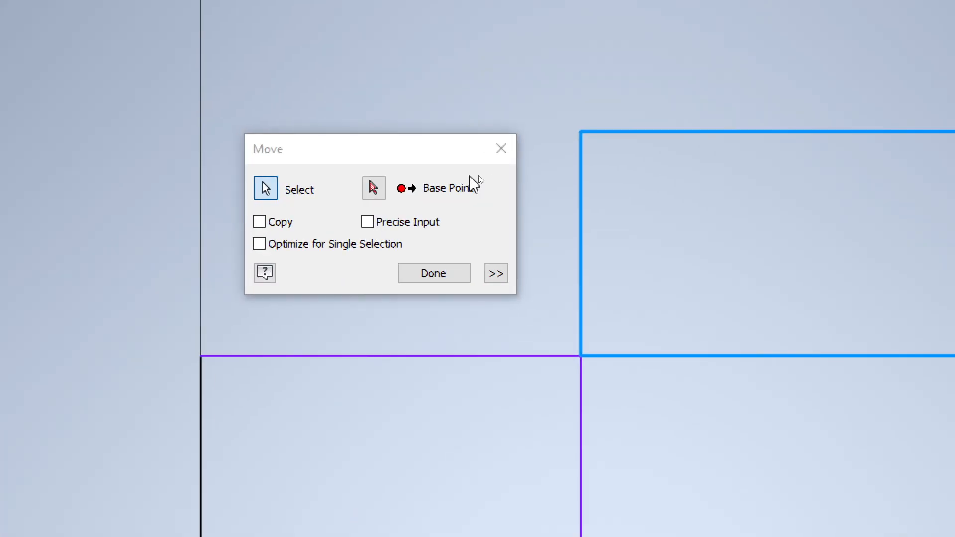
- Set the upper rectangle's top-left corner as the base point and accept removing its constraints
click(374, 188)
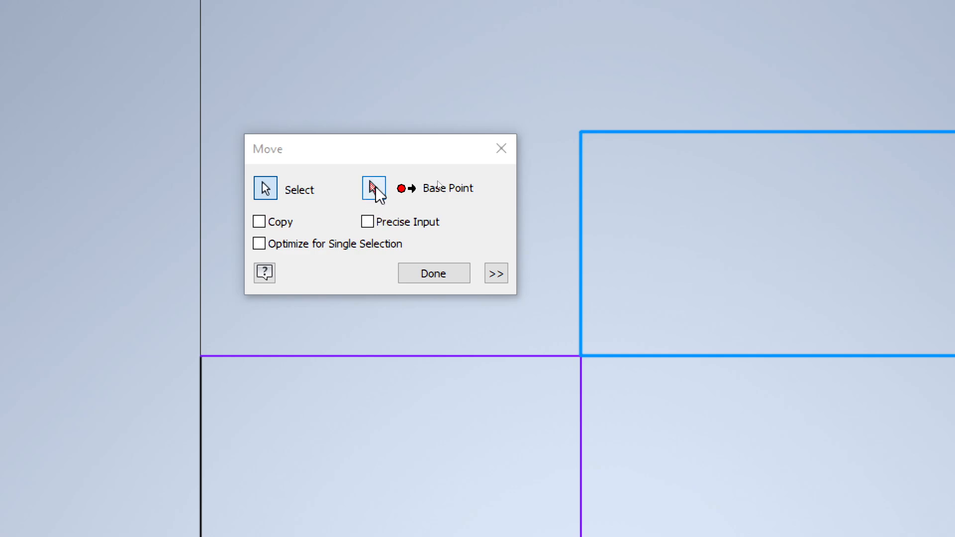
click(374, 188)
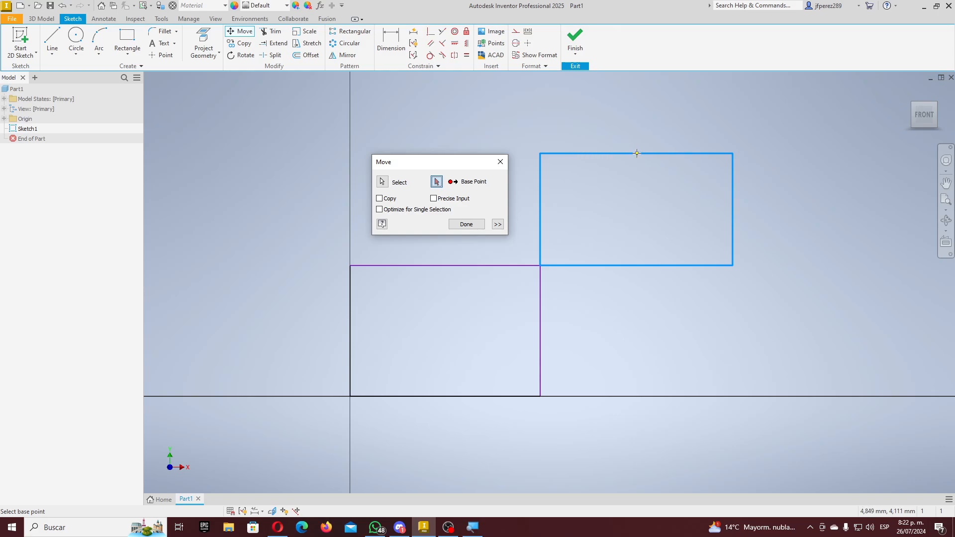
click(540, 153)
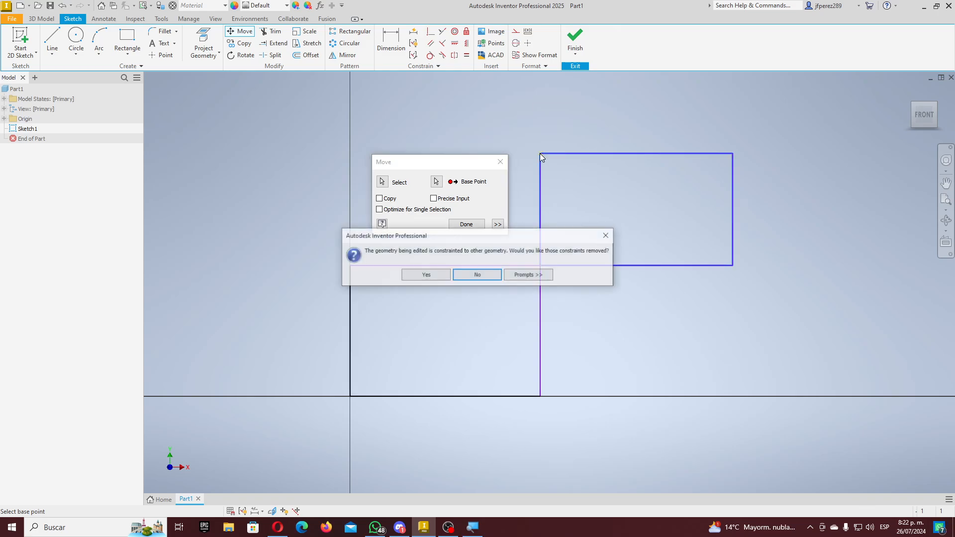
drag(457, 242, 501, 253)
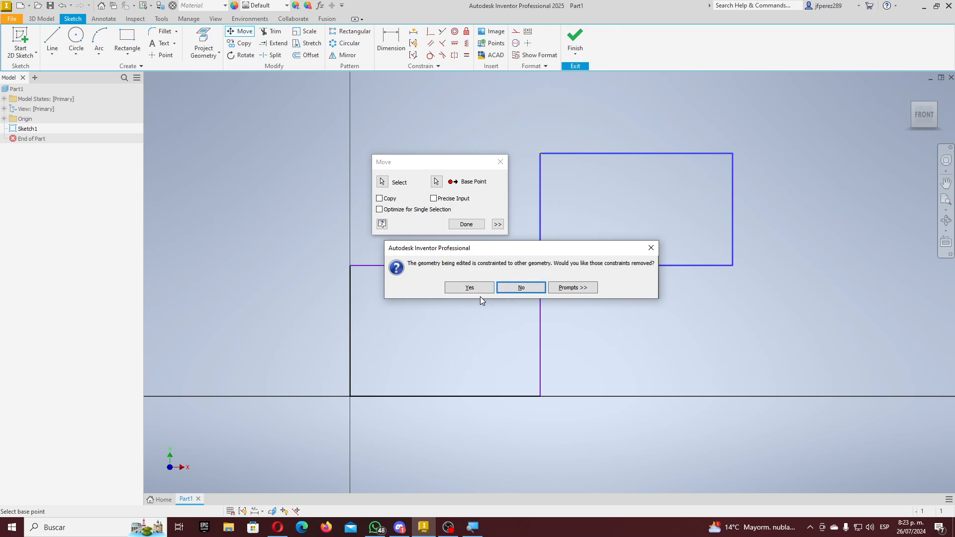
click(470, 288)
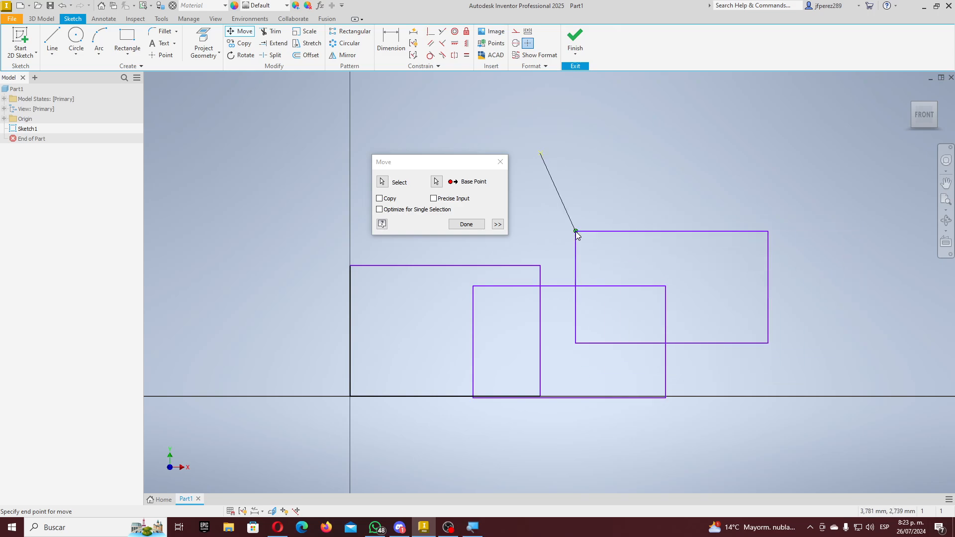
click(541, 396)
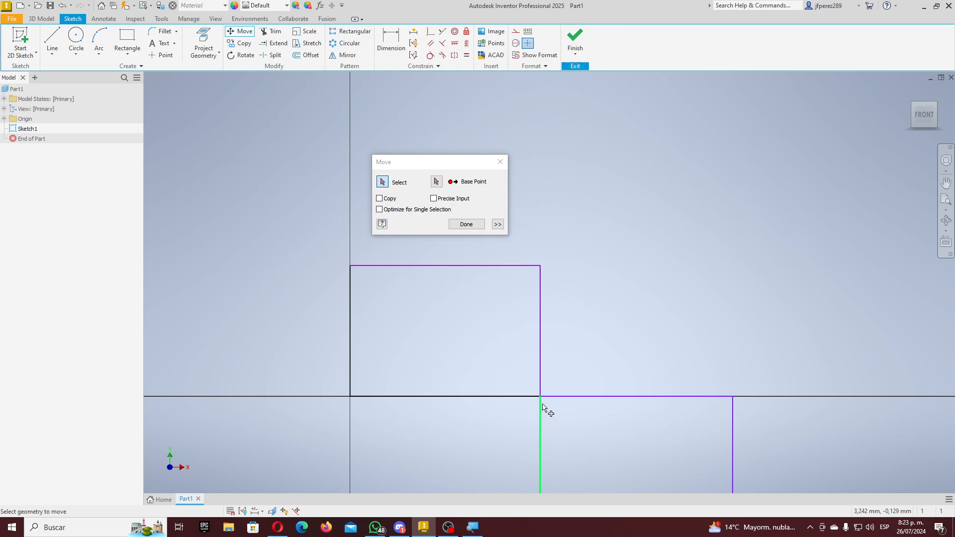
scroll(594, 358, down, 5)
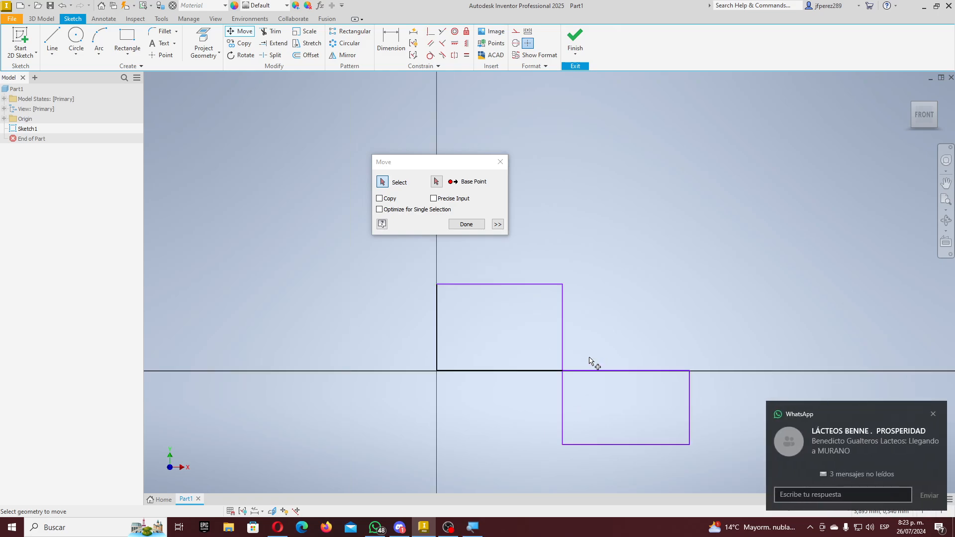
scroll(592, 359, up, 5)
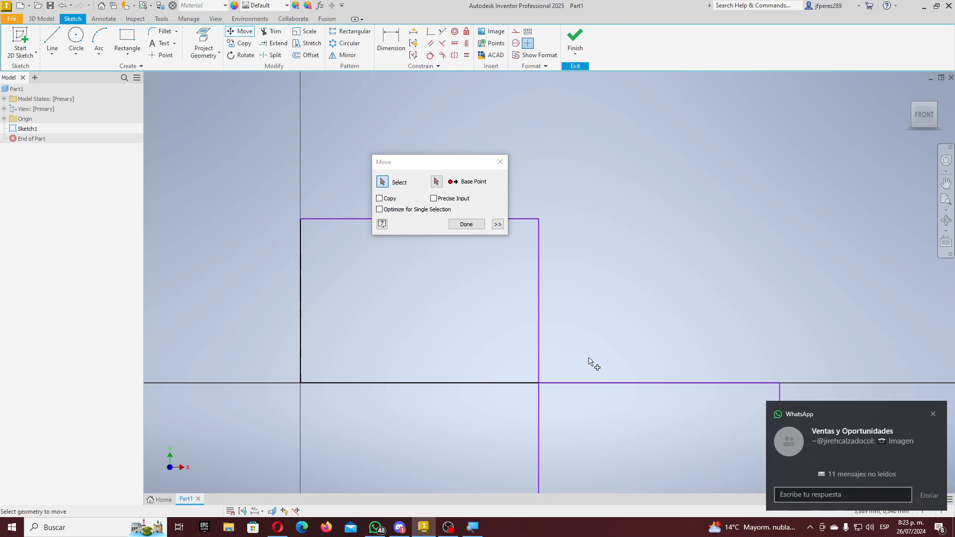
scroll(576, 266, down, 5)
scroll(570, 273, up, 3)
- Delete the lower rectangle's edges and the leftover vertical line below the axis
click(500, 161)
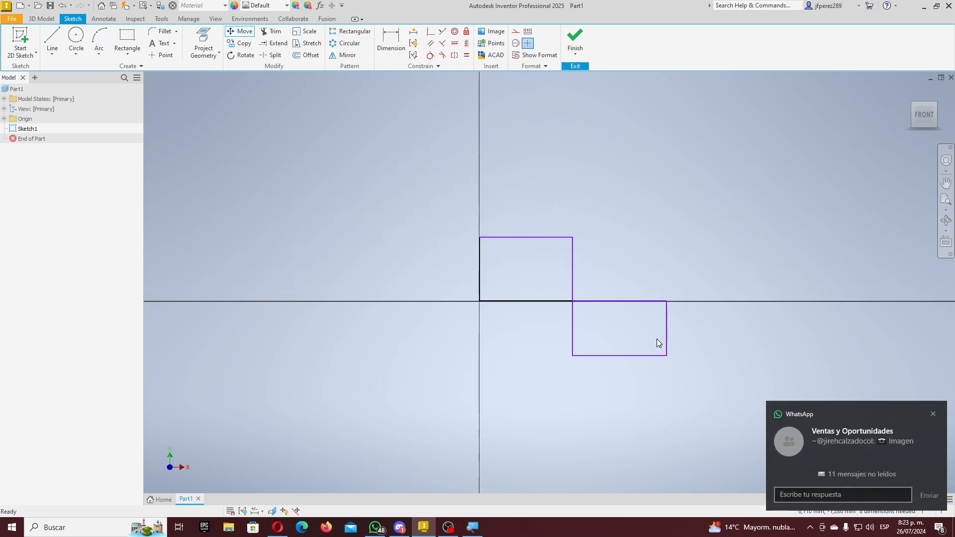
drag(692, 370, 617, 288)
key(Delete)
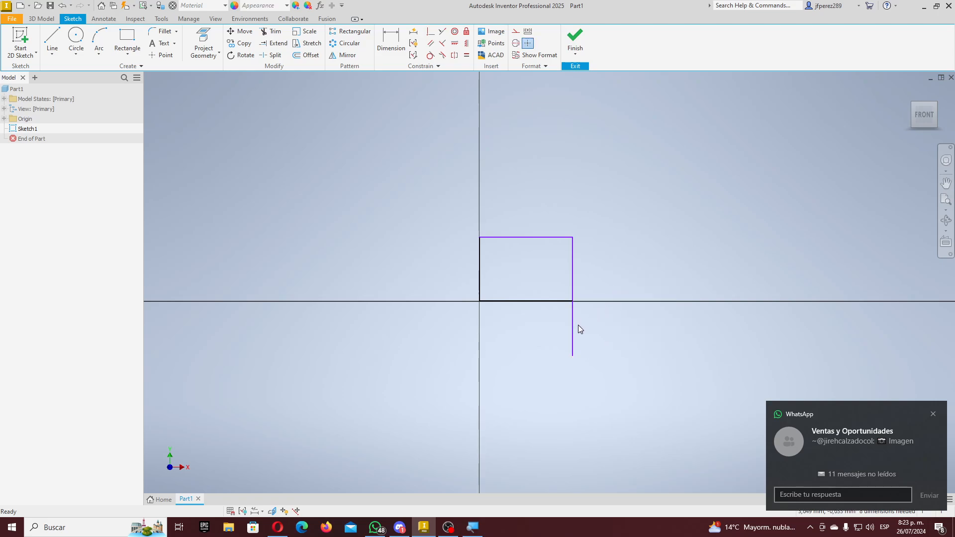
click(572, 326)
key(Delete)
- Select the remaining origin rectangle's bottom and top edges
scroll(592, 274, up, 1)
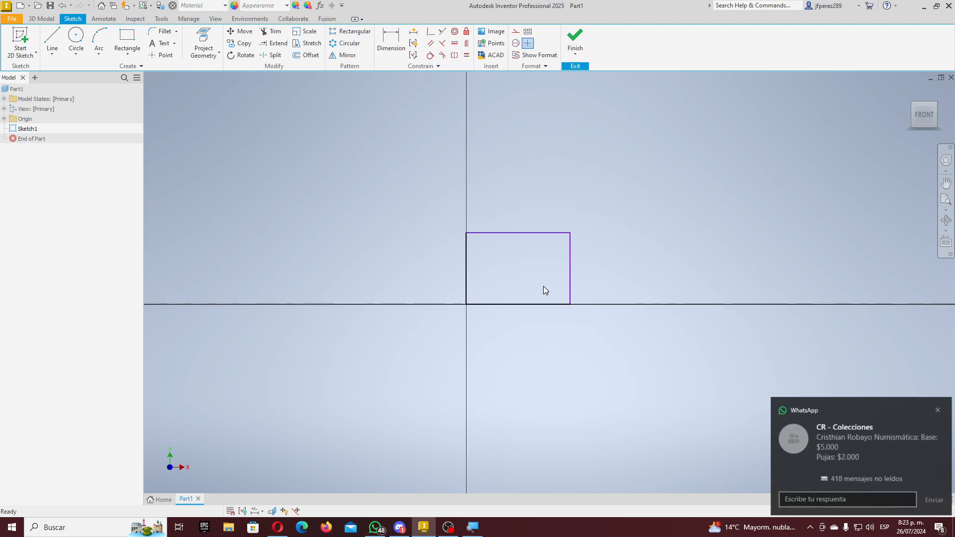
scroll(543, 290, up, 6)
scroll(539, 290, down, 2)
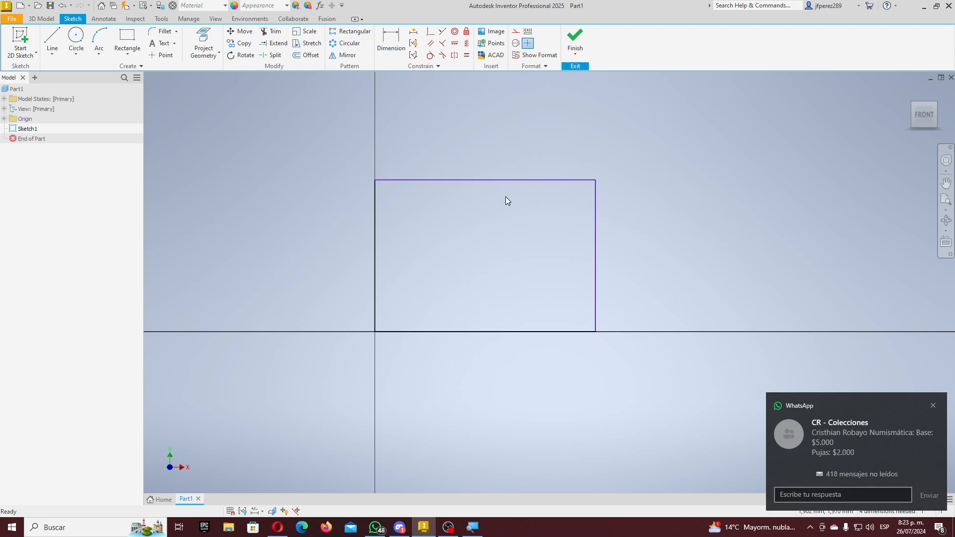
click(497, 331)
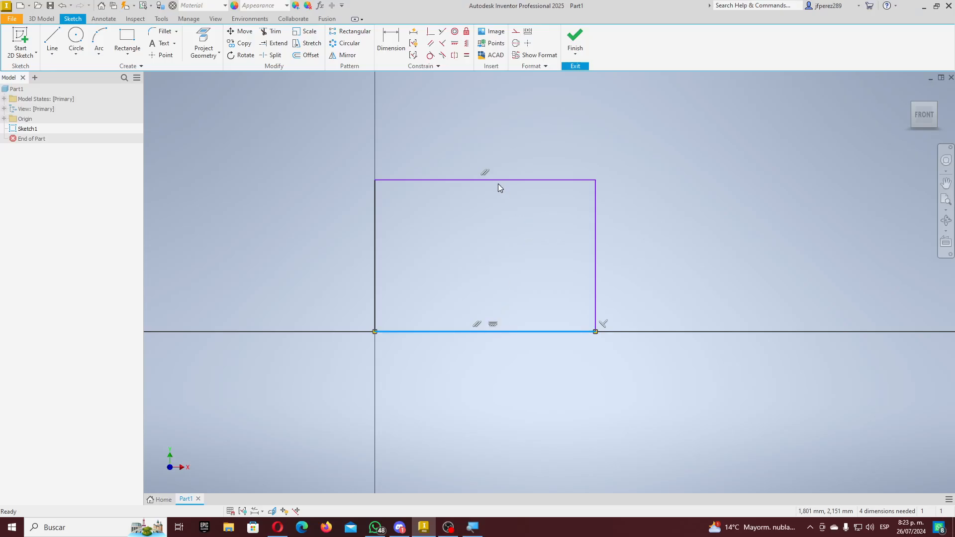
click(505, 180)
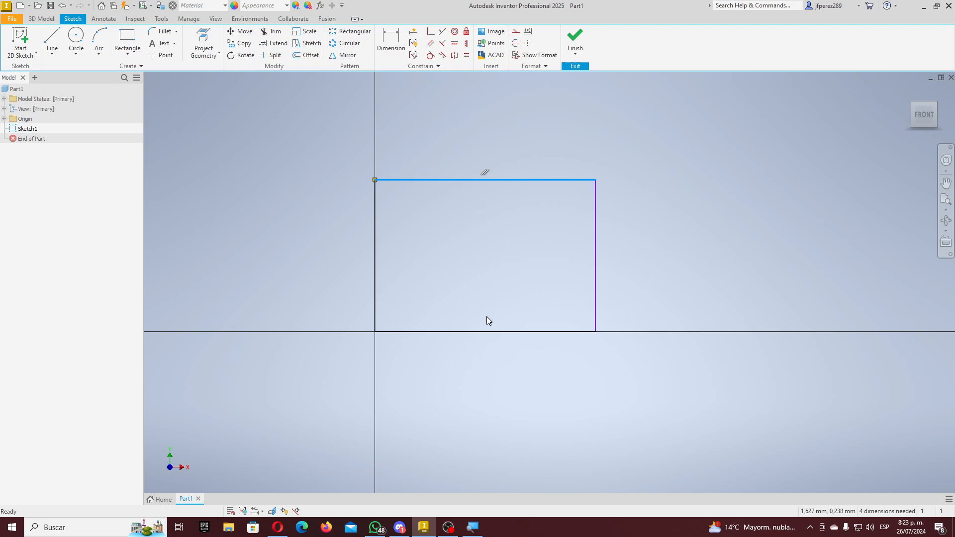
click(487, 331)
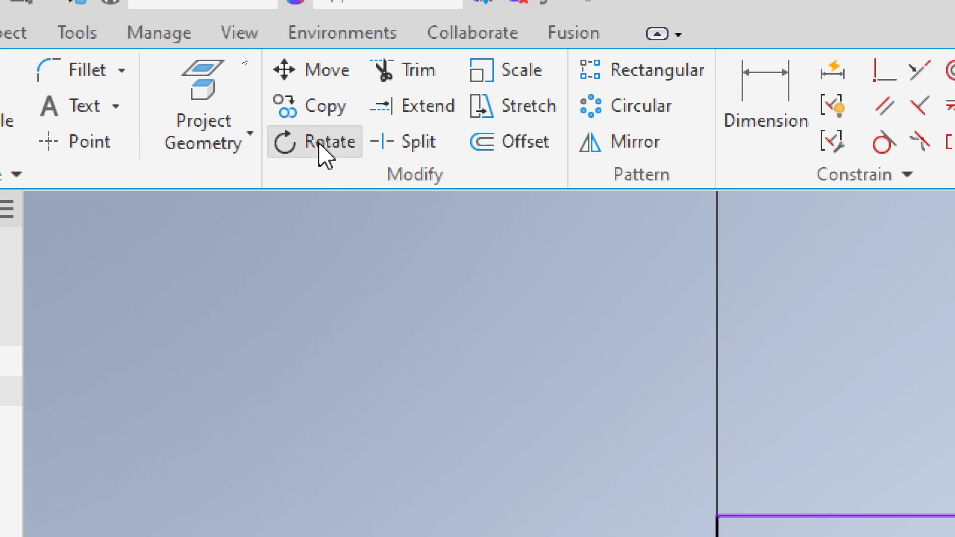
- Select the rectangle for rotation about the sketch origin, accepting constraint removal
click(322, 150)
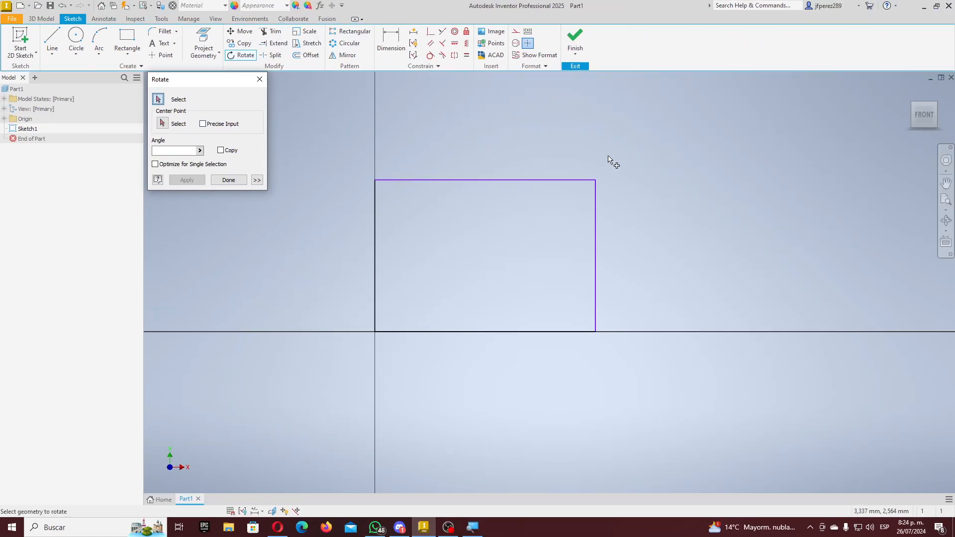
drag(648, 137, 475, 360)
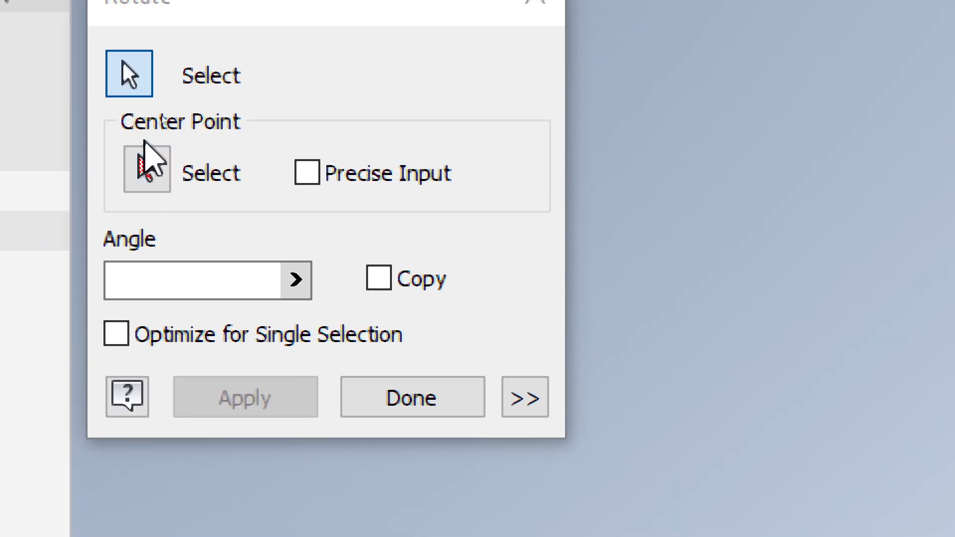
click(142, 154)
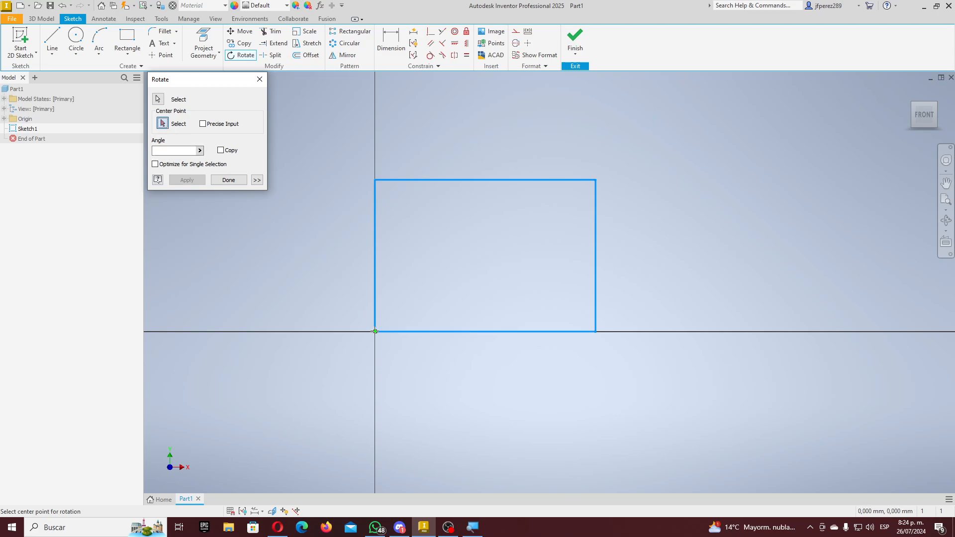
click(375, 331)
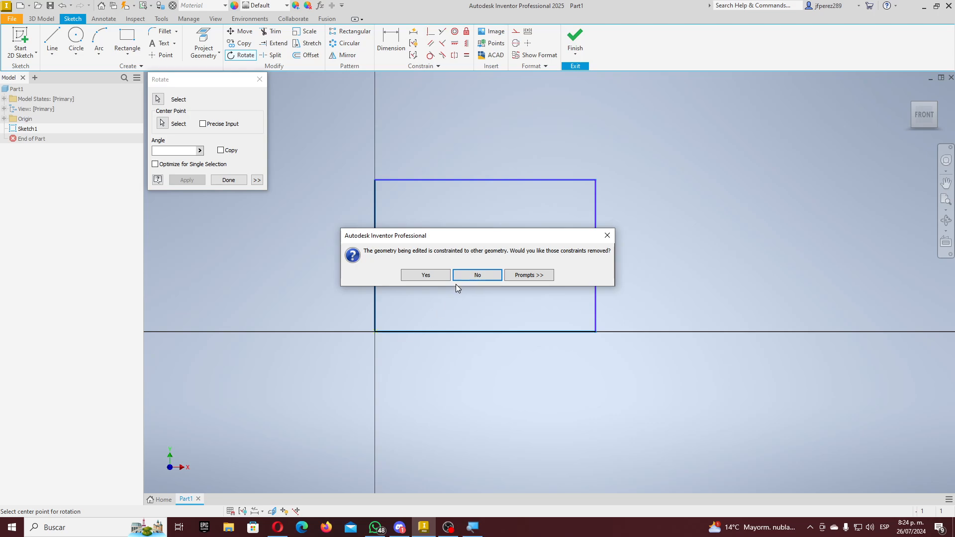
click(437, 276)
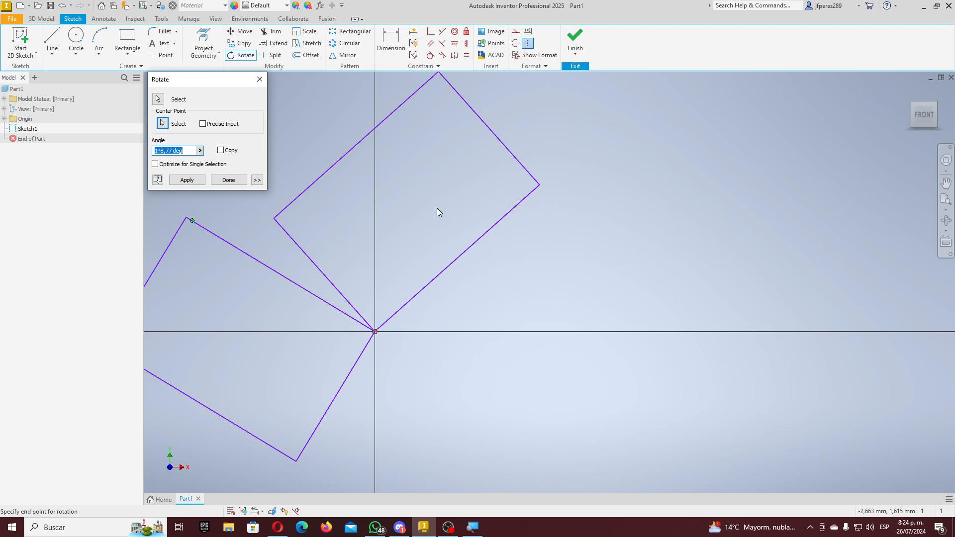
- Rotate the rectangle by a 45 degree angle and apply it
key(super+plus)
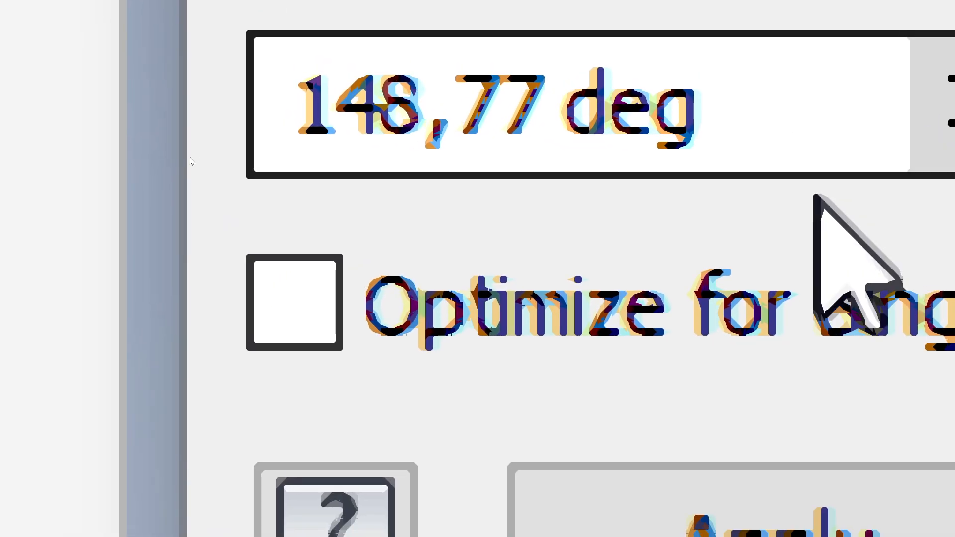
key(super+minus)
key(super+minus)
key(super+minus)
key(super+minus)
key(super+minus)
key(super+minus)
key(super+minus)
key(super+minus)
key(super+minus)
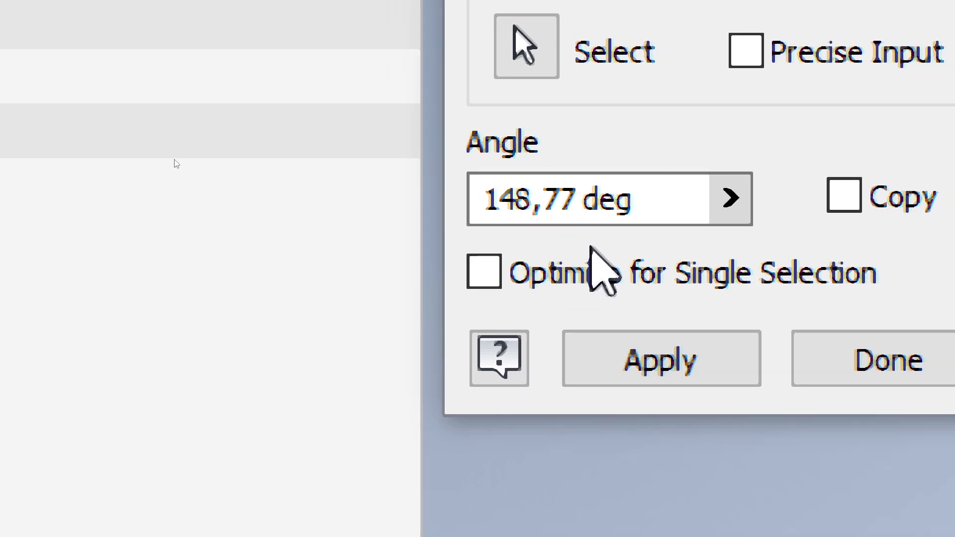
key(super+minus)
drag(655, 200, 343, 189)
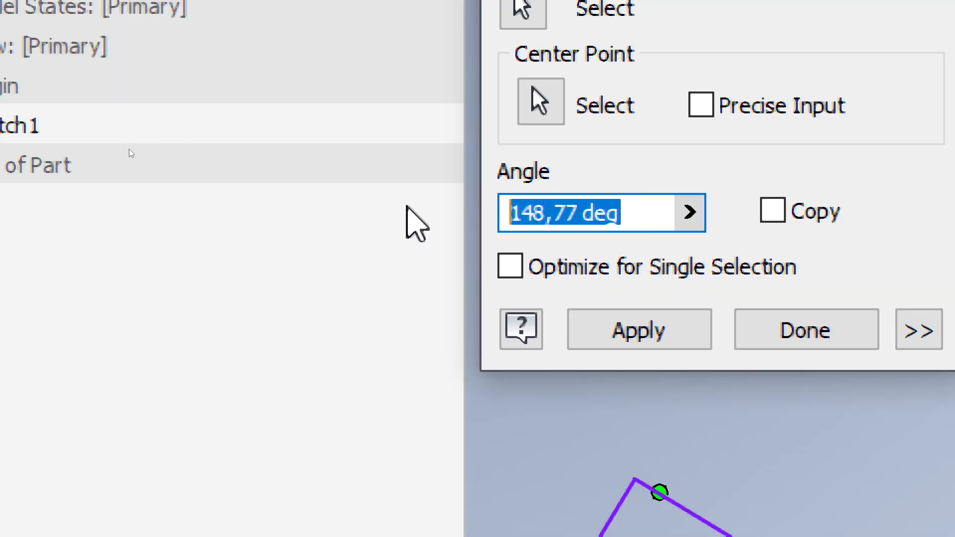
text(45)
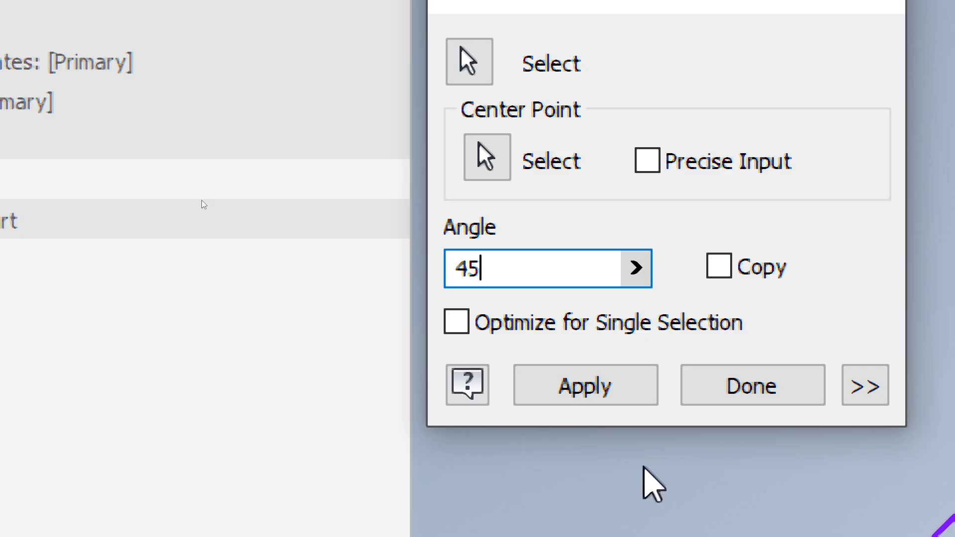
key(super+minus)
key(super+minus)
key(super+minus)
click(186, 180)
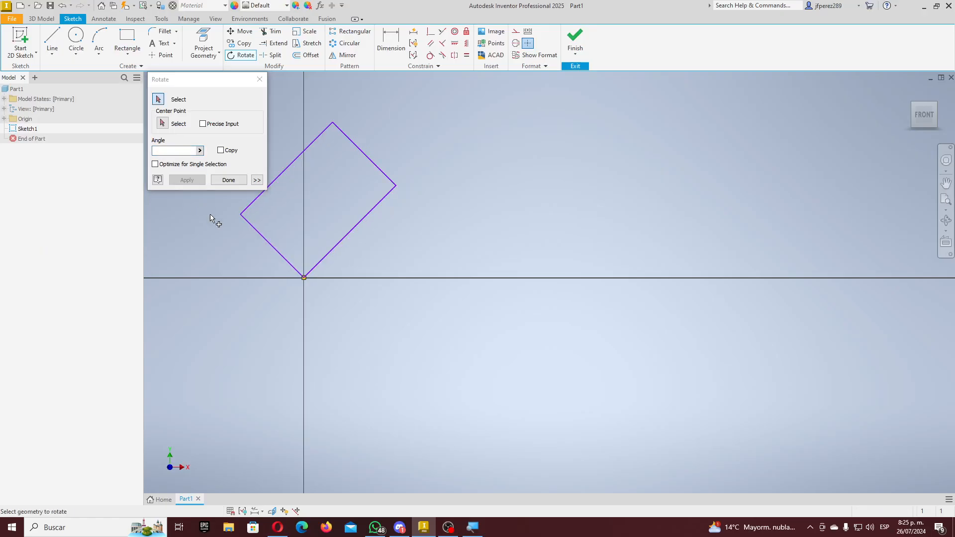
click(235, 182)
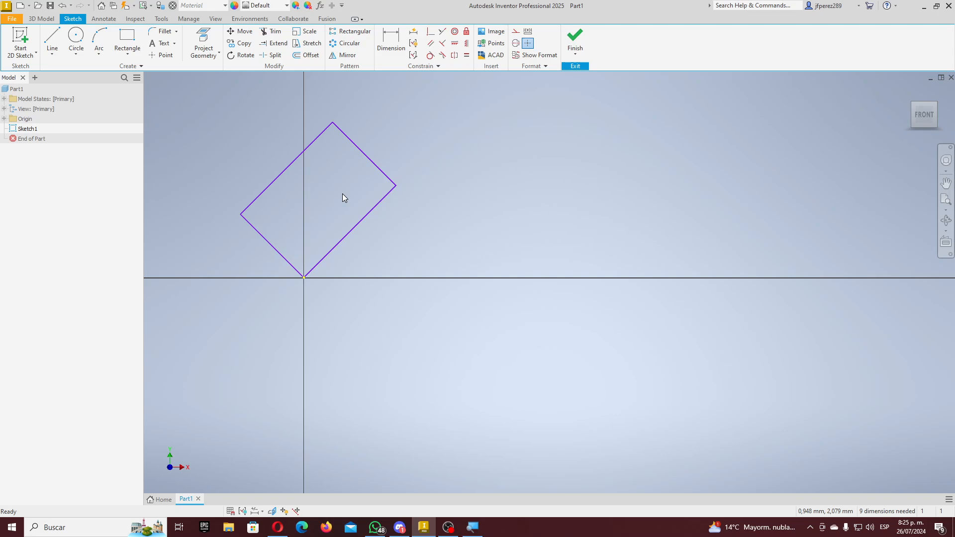
- Undo the rotation and dimension the rectangle 5 mm wide and 3 mm tall
key(ctrl+z)
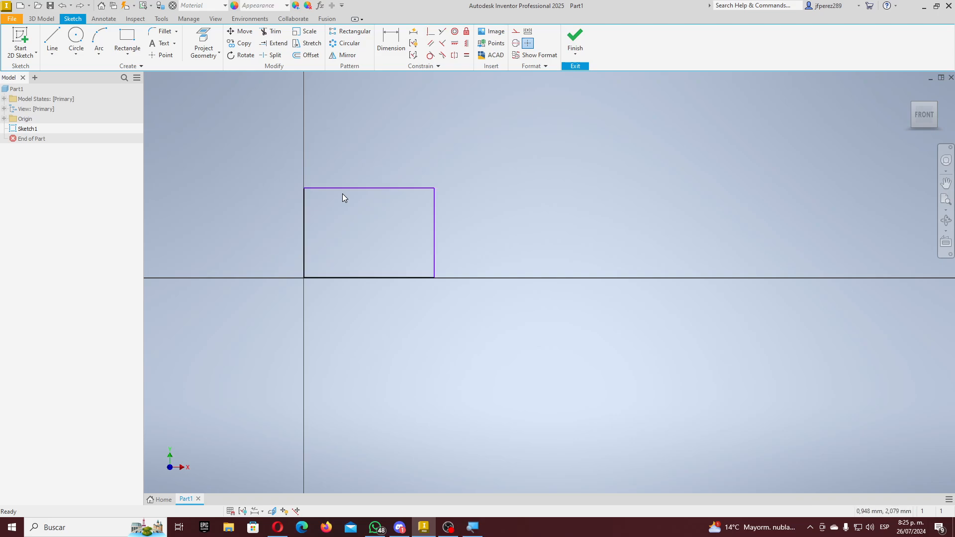
click(391, 41)
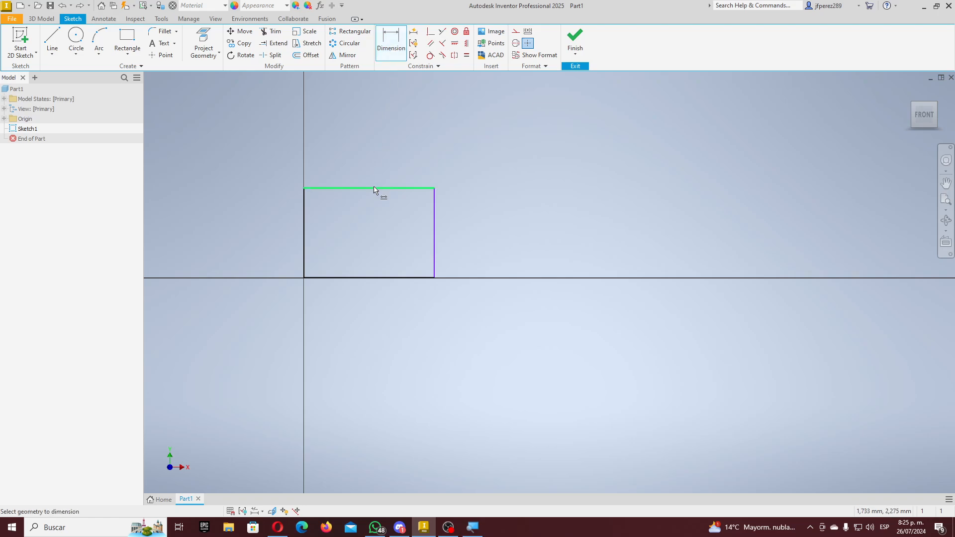
click(374, 190)
click(365, 145)
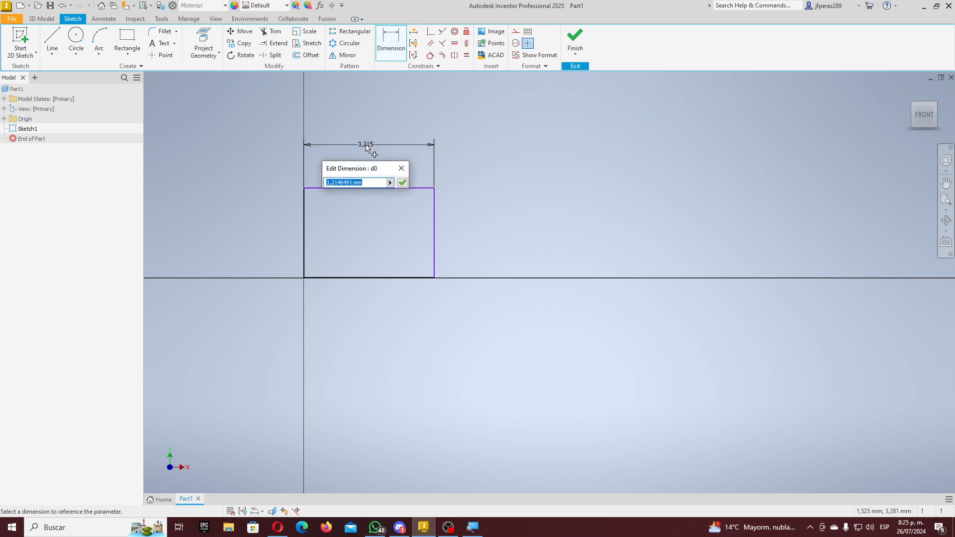
text(5)
key(Return)
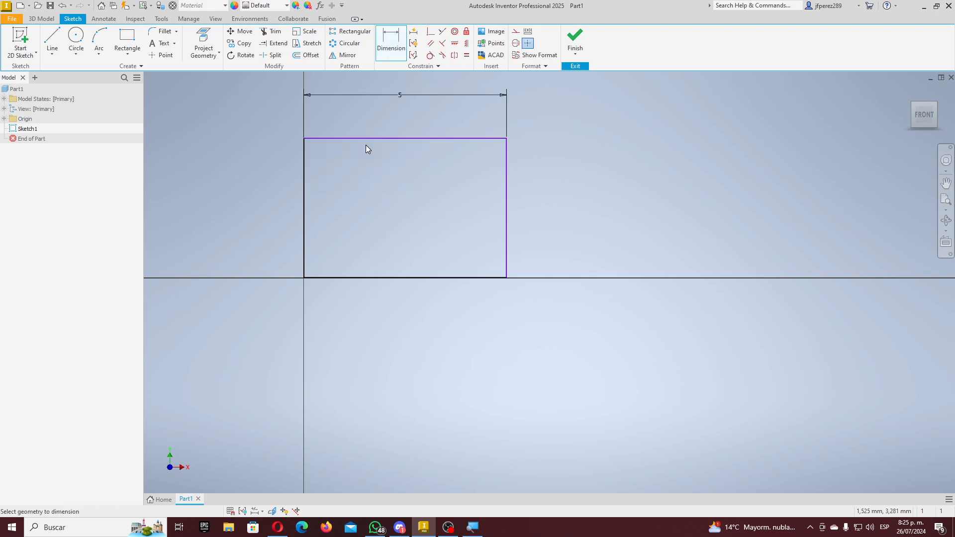
click(509, 227)
click(587, 209)
text(3)
key(Return)
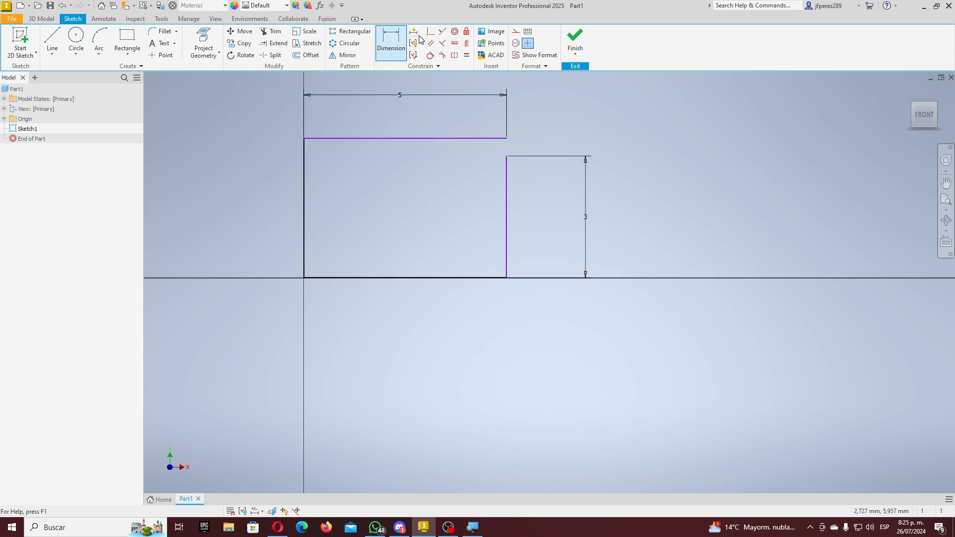
- Make the top line coincident with the right edge's top endpoint
click(430, 31)
click(507, 150)
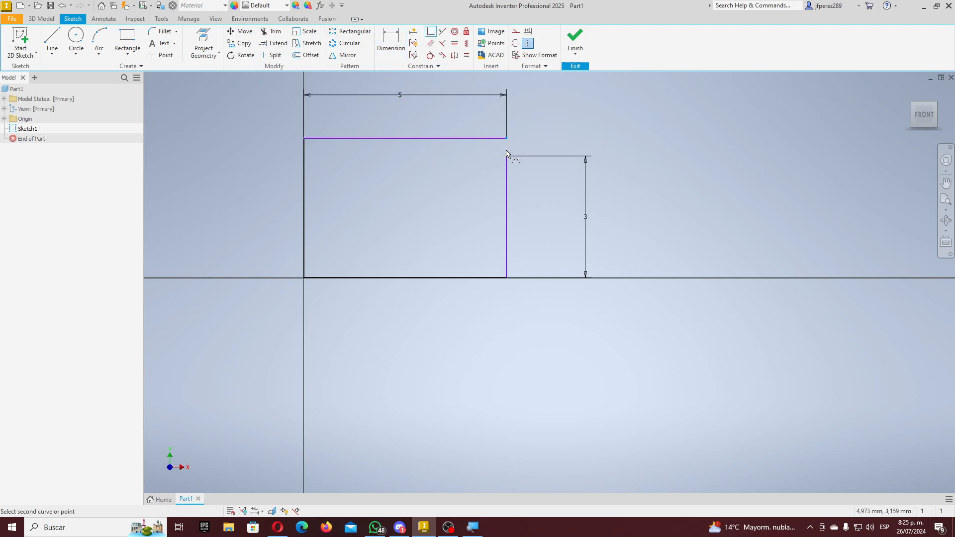
click(507, 157)
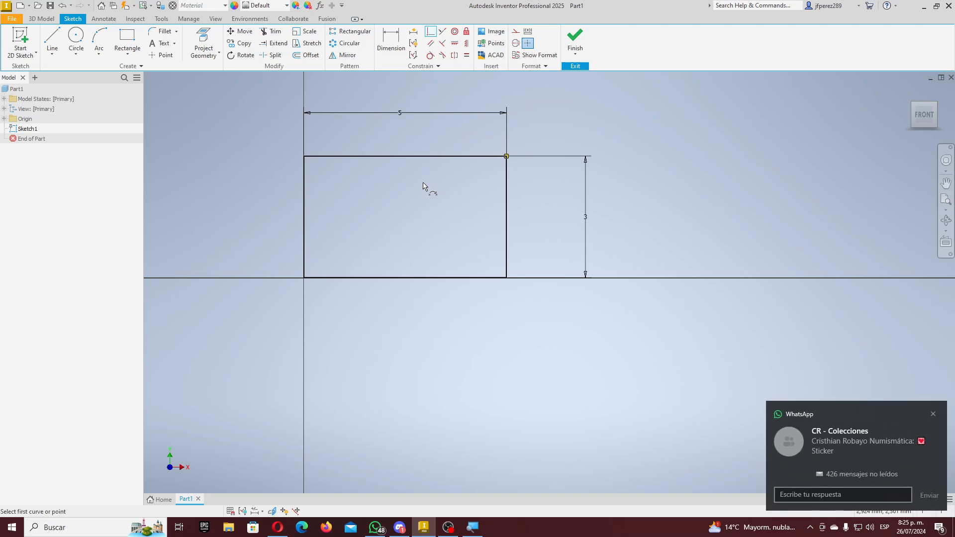
key(Escape)
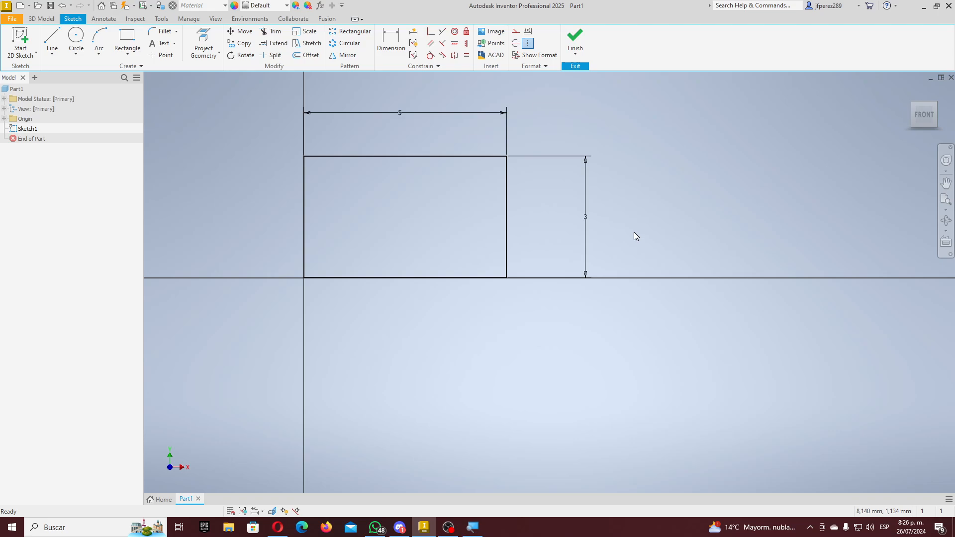
- Check the 3 mm height and 5 mm width dimension values without changing them
double_click(588, 221)
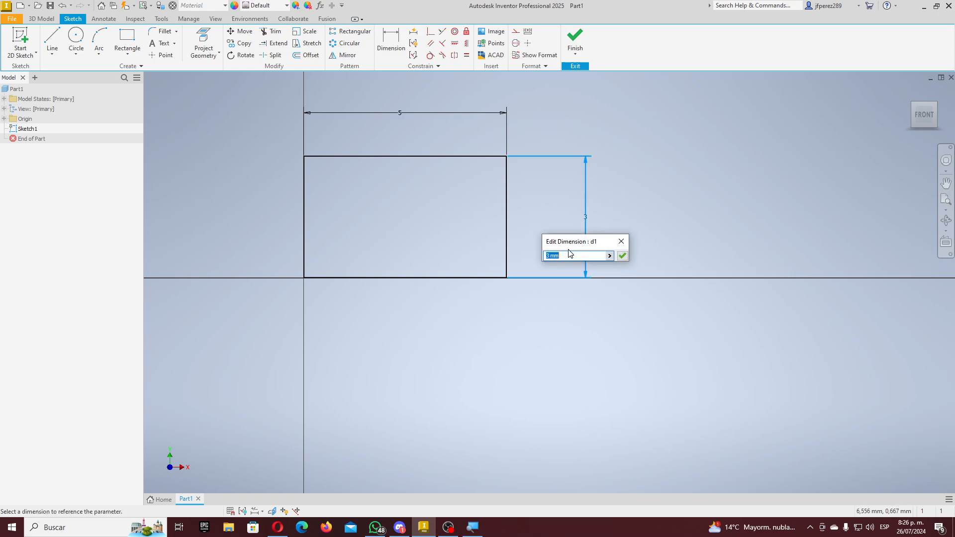
drag(567, 249, 637, 229)
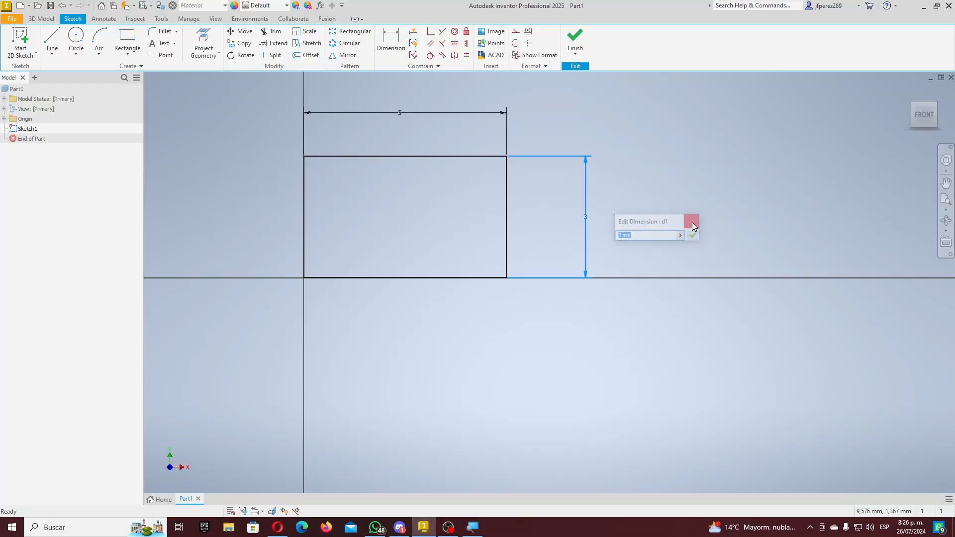
click(860, 185)
double_click(400, 113)
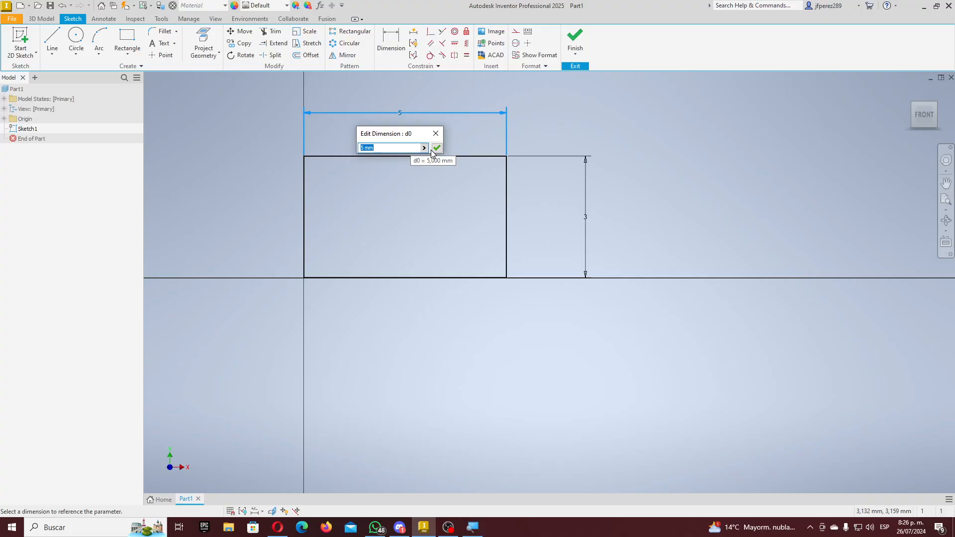
click(436, 135)
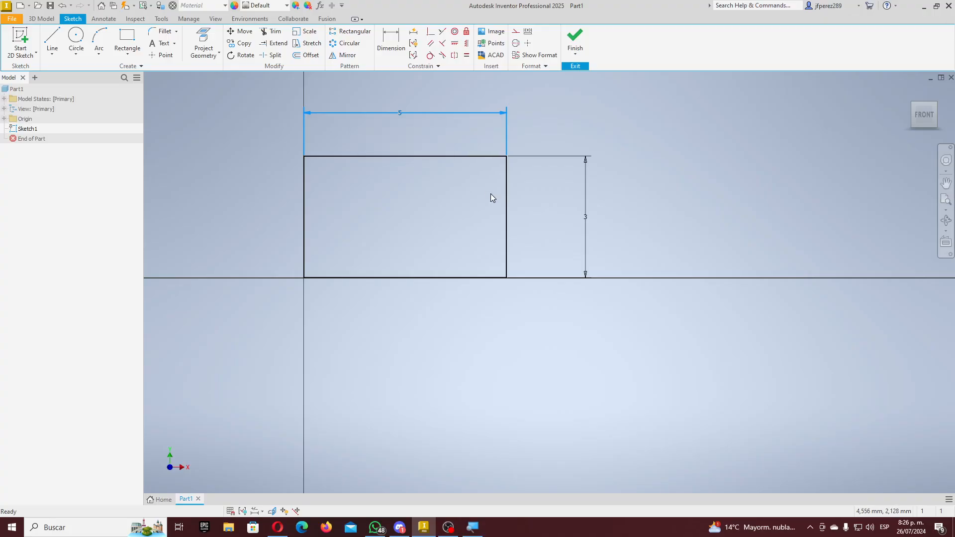
click(402, 54)
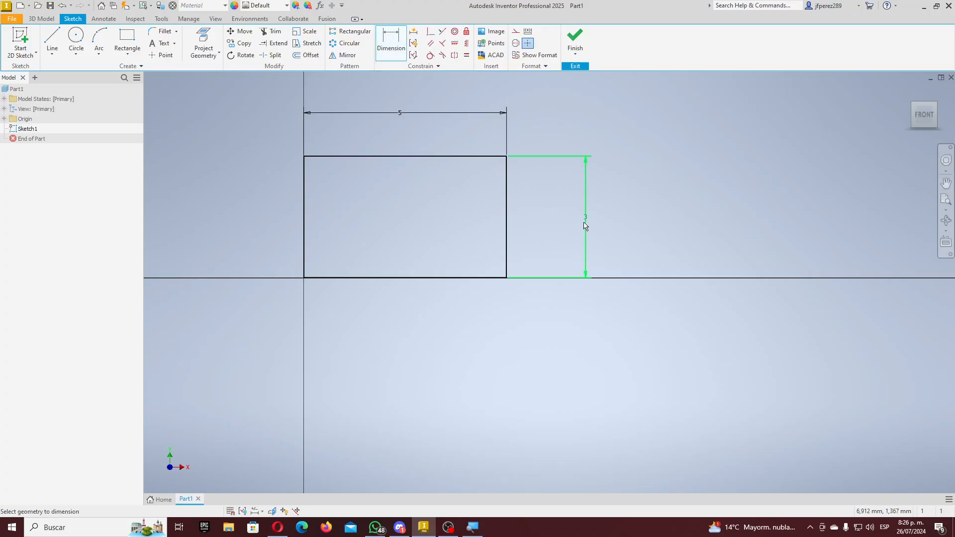
click(565, 257)
click(621, 240)
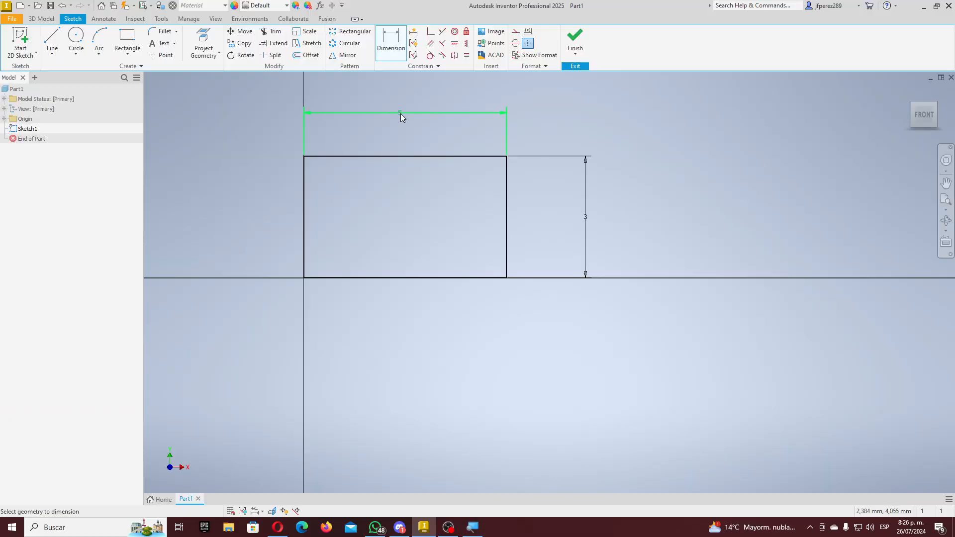
click(400, 113)
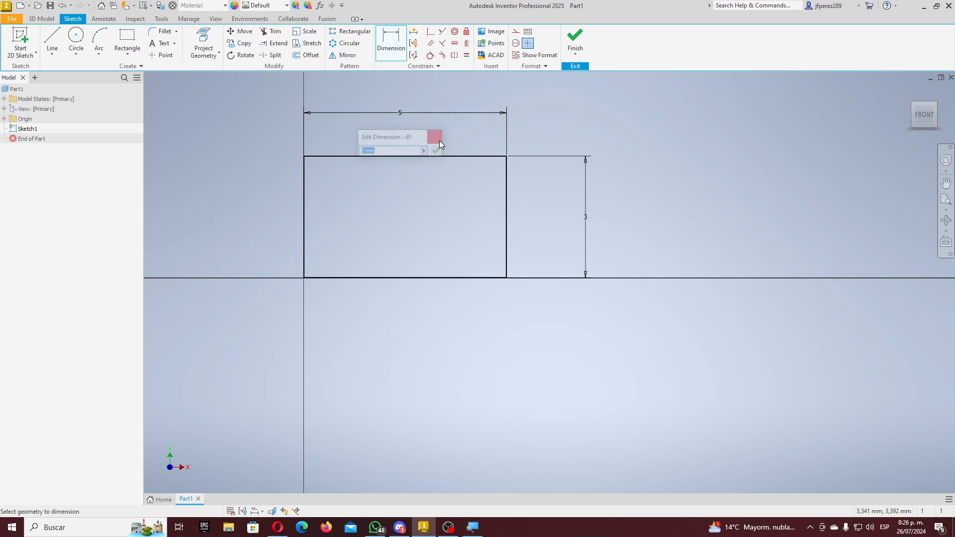
click(440, 141)
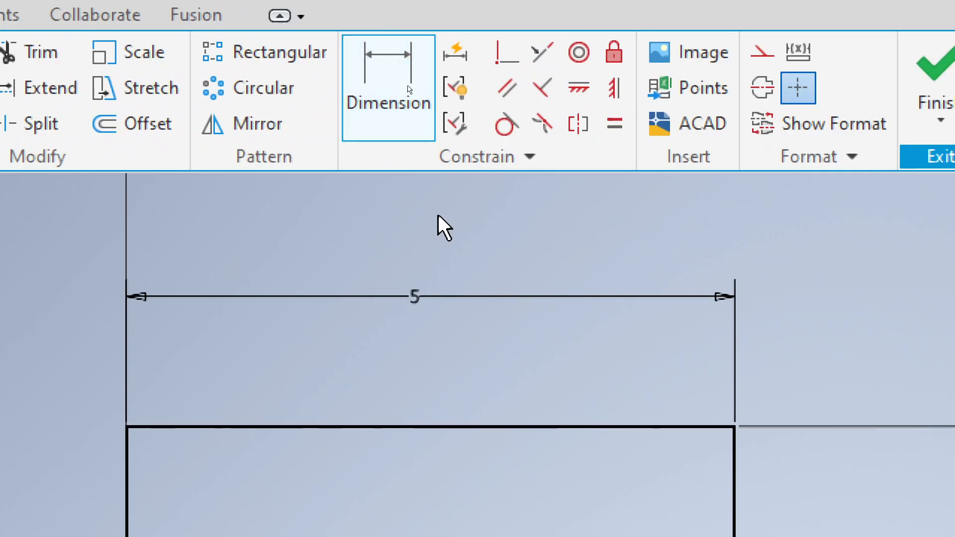
key(Escape)
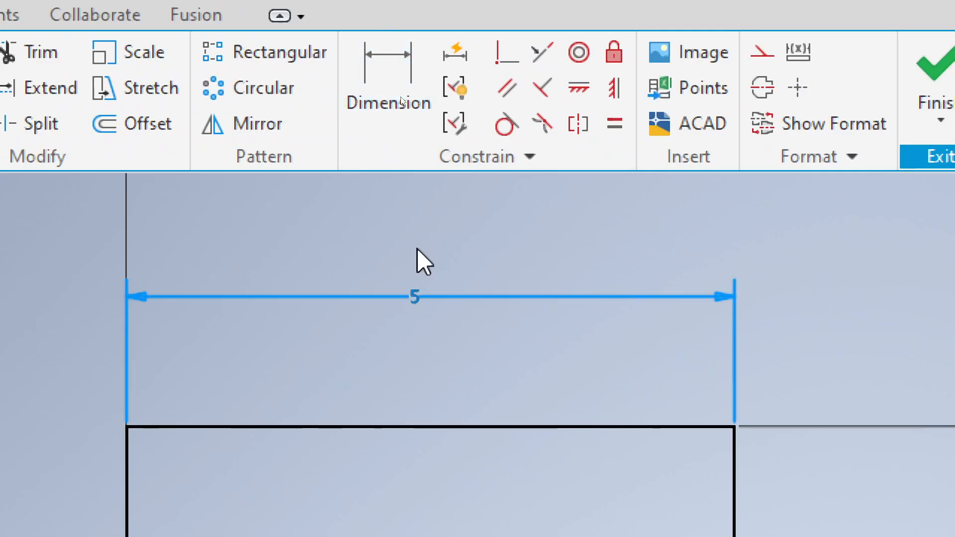
- Reposition the 5 width and 3 height dimension labels closer to the rectangle
click(487, 235)
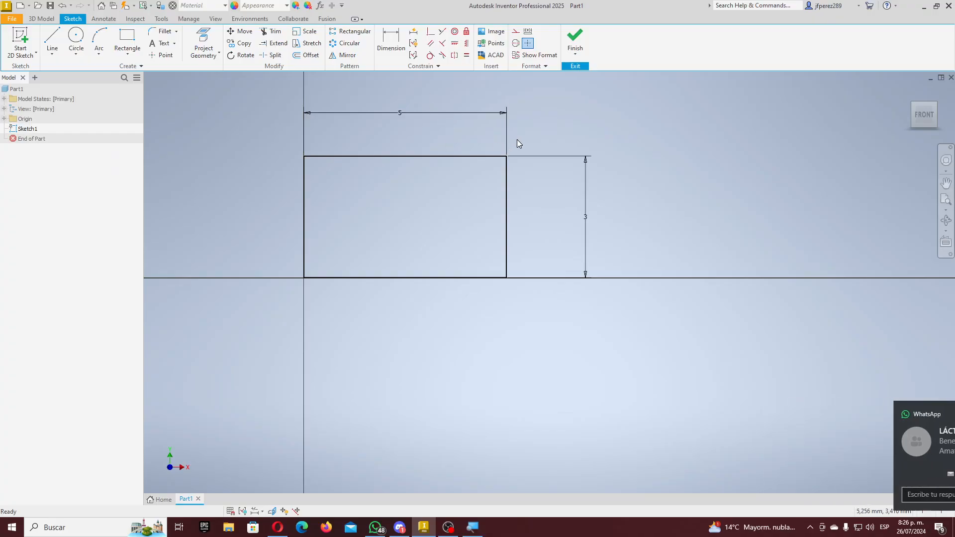
drag(592, 219, 559, 218)
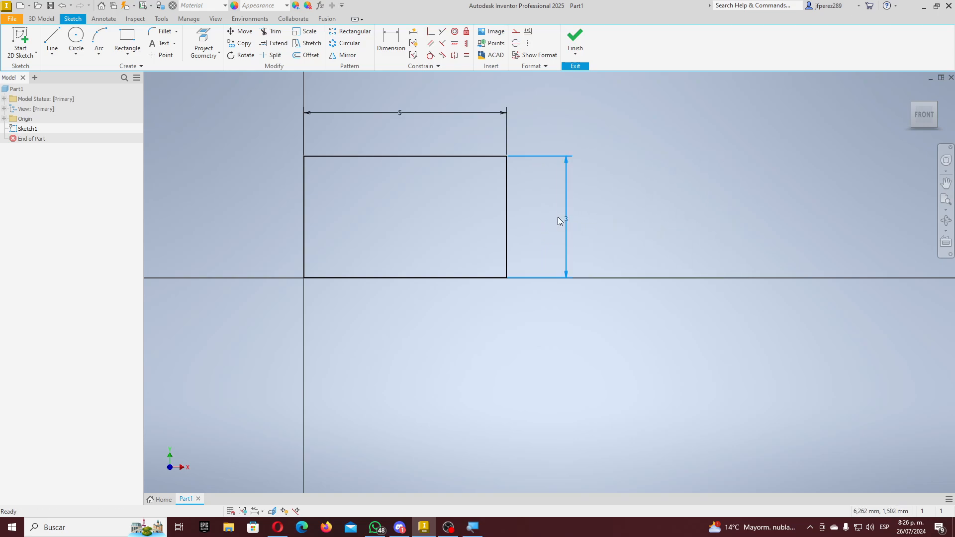
mouse_move(404, 110)
mouse_down()
mouse_move(407, 226)
mouse_move(414, 96)
mouse_up()
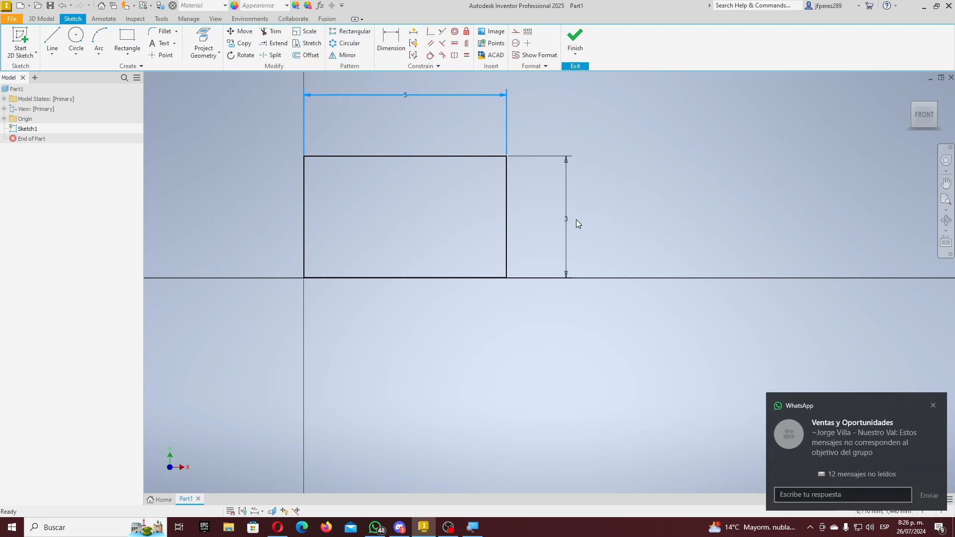
mouse_move(576, 221)
mouse_down()
mouse_move(727, 231)
mouse_move(584, 221)
mouse_up()
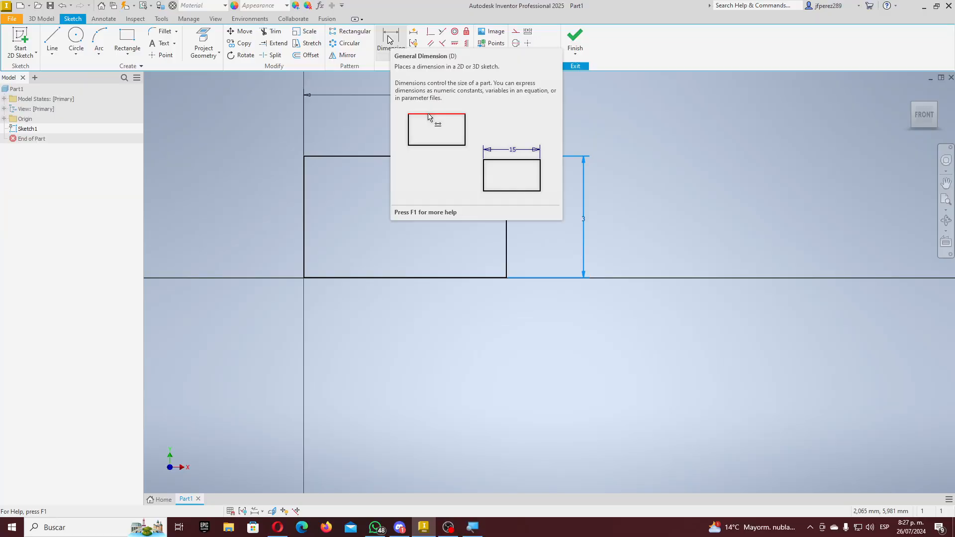
click(633, 121)
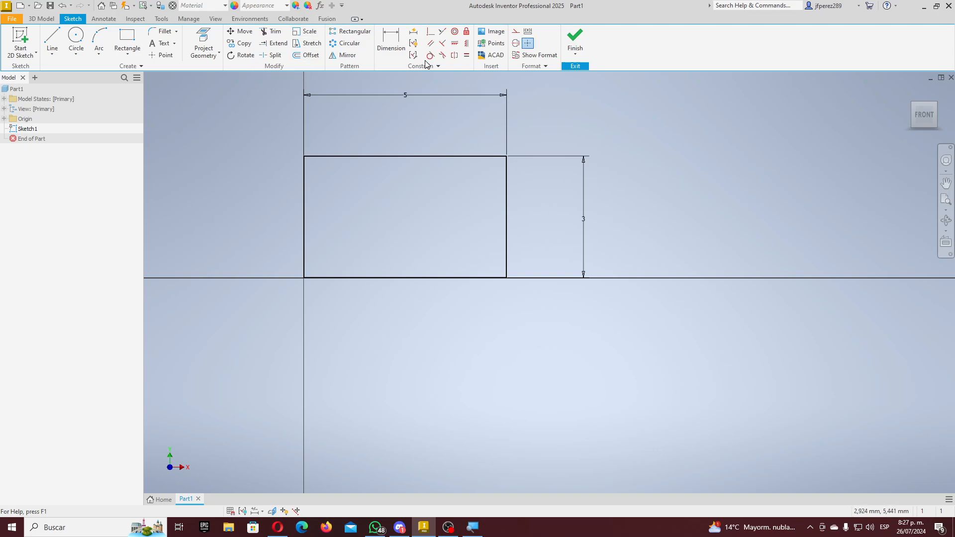
click(407, 96)
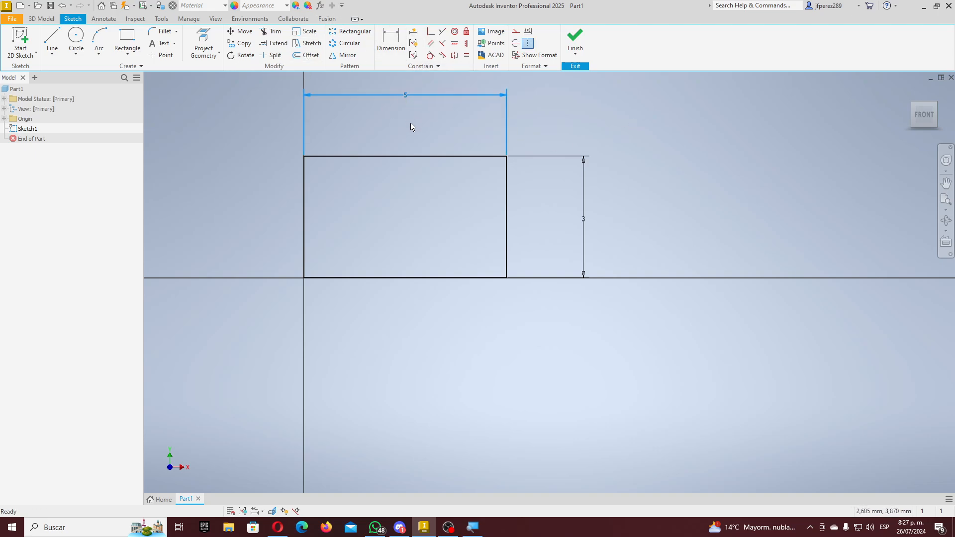
drag(407, 100, 419, 115)
mouse_move(583, 221)
mouse_down()
mouse_move(595, 224)
mouse_move(575, 224)
mouse_up()
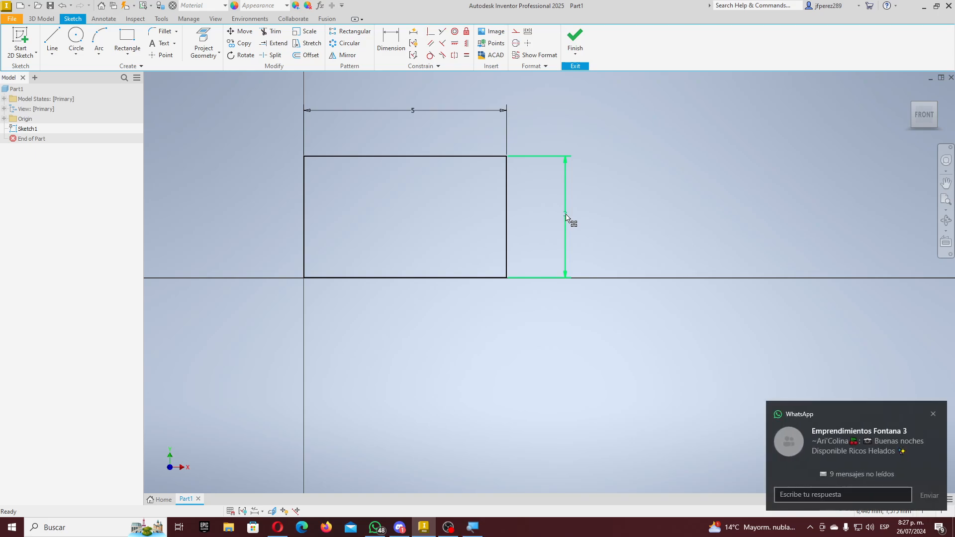
click(567, 218)
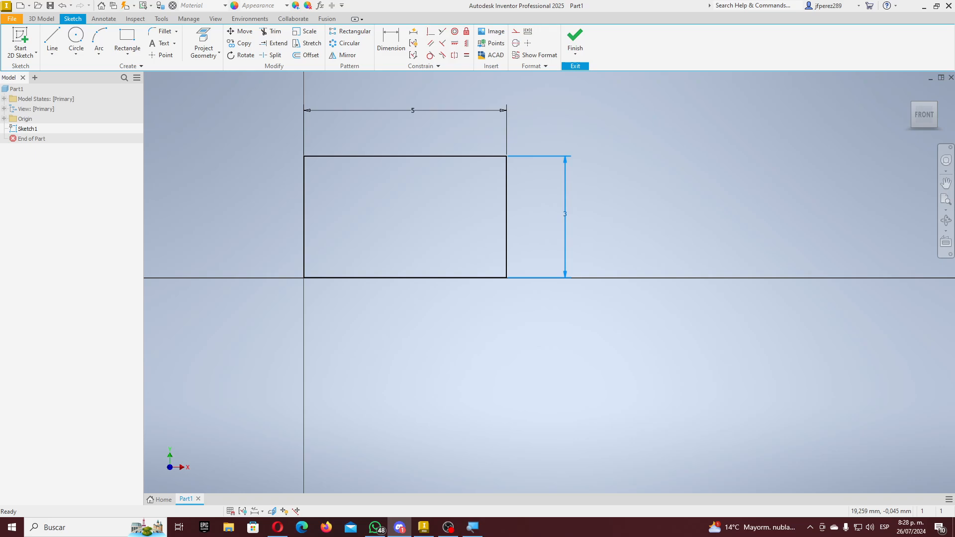
- Place the 5 width dimension clear above the 5×3 rectangle and recentre the sketch
click(417, 114)
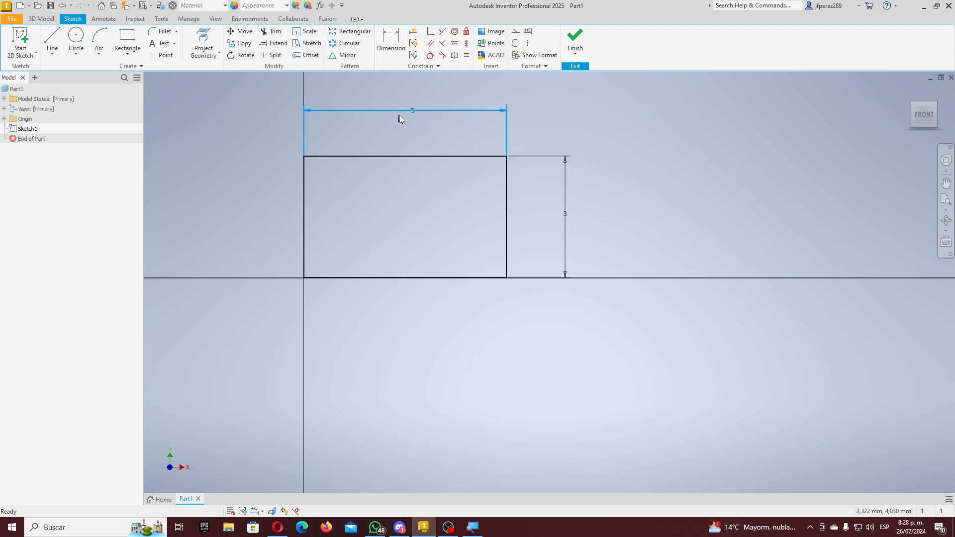
click(463, 130)
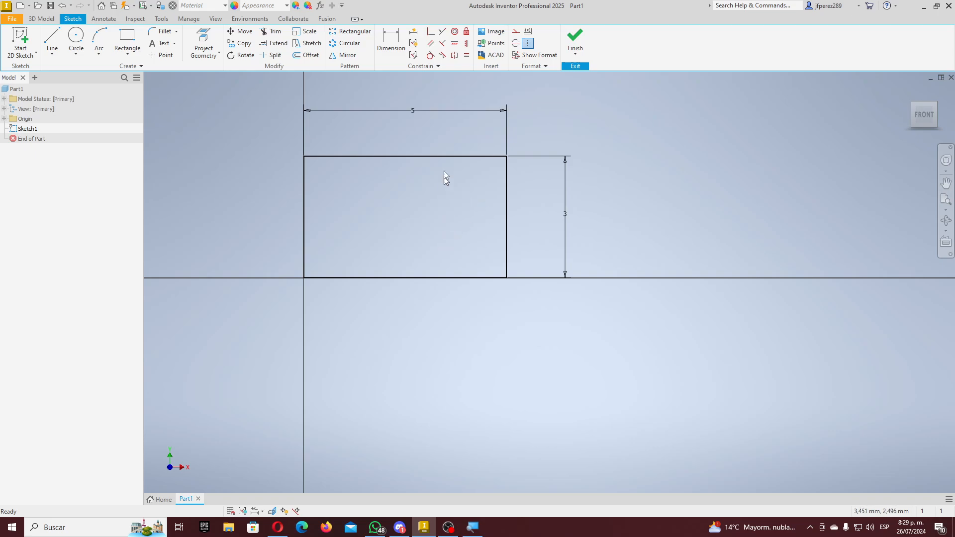
drag(411, 109, 416, 184)
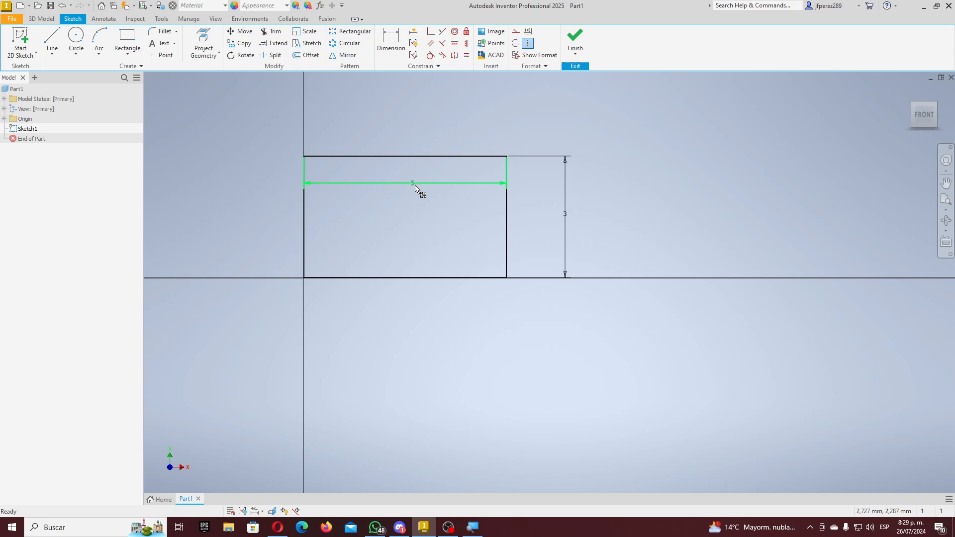
drag(416, 185, 403, 115)
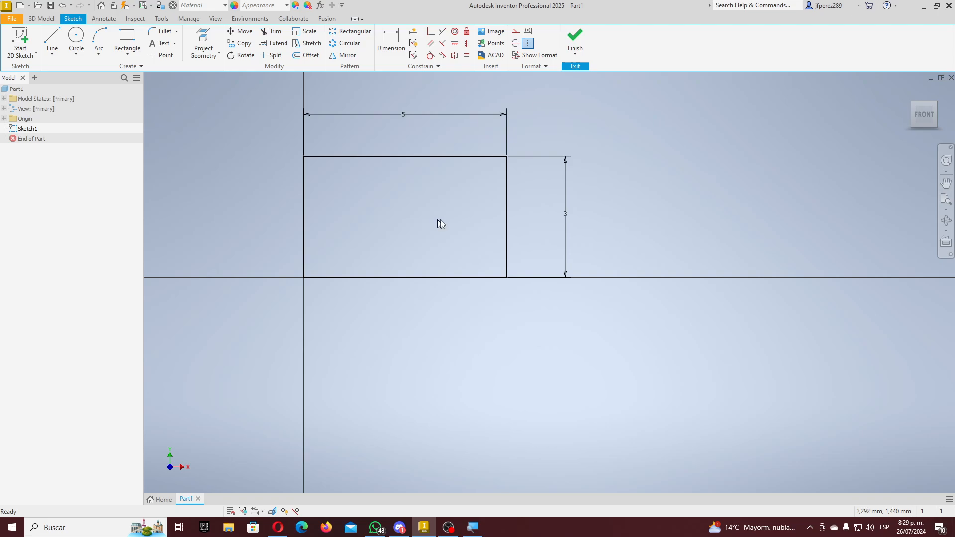
middle_drag(472, 204, 486, 236)
scroll(328, 193, down, 1)
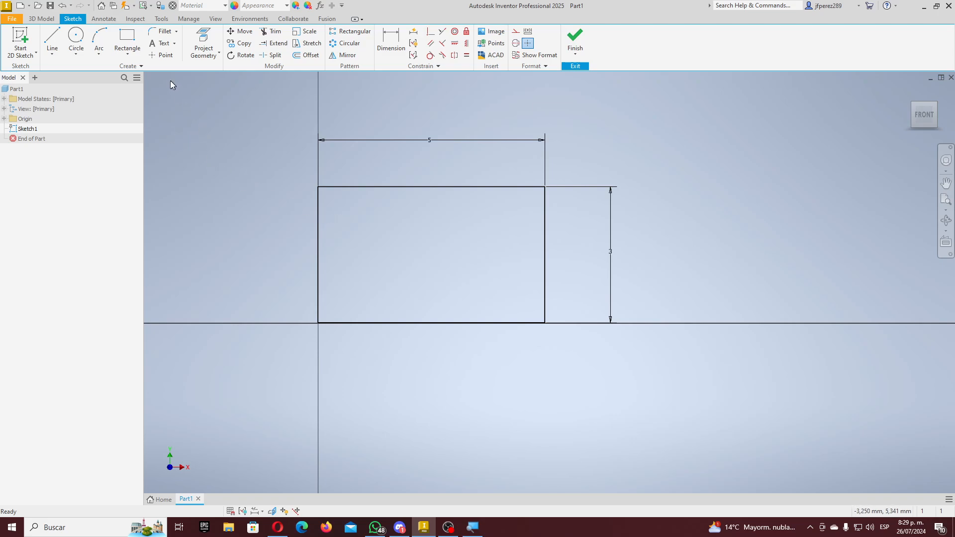
- Place a sketch point at the 5×3 rectangle's centre, 2.5 by 1.5 mm
click(164, 55)
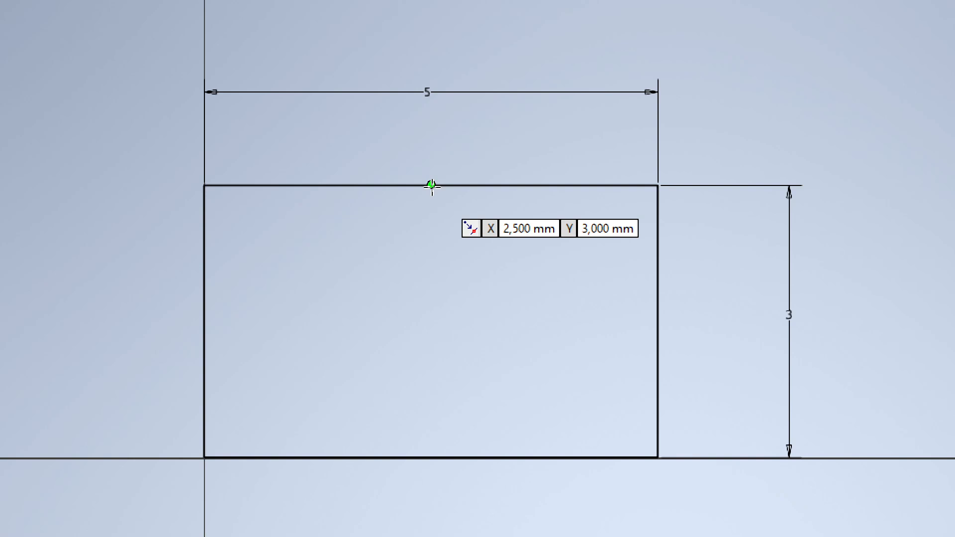
click(428, 216)
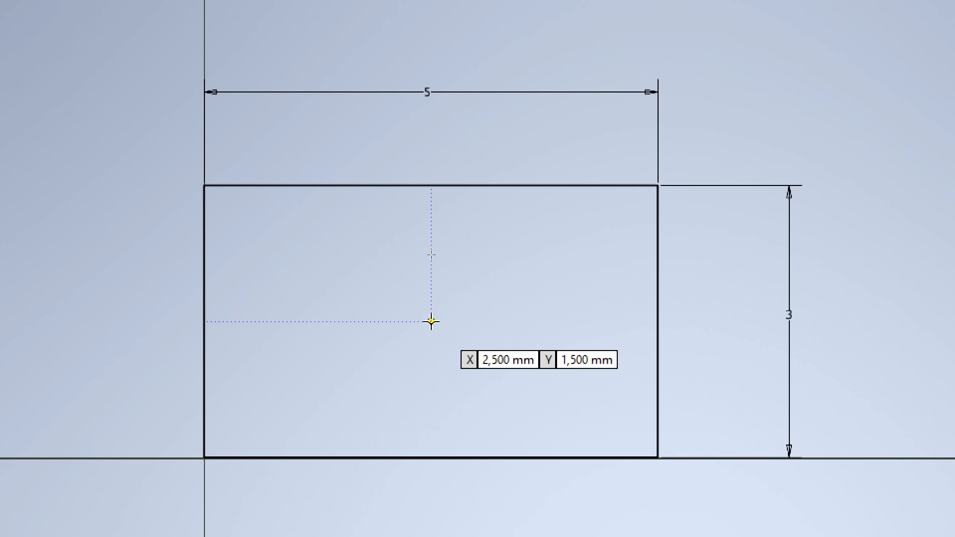
click(431, 321)
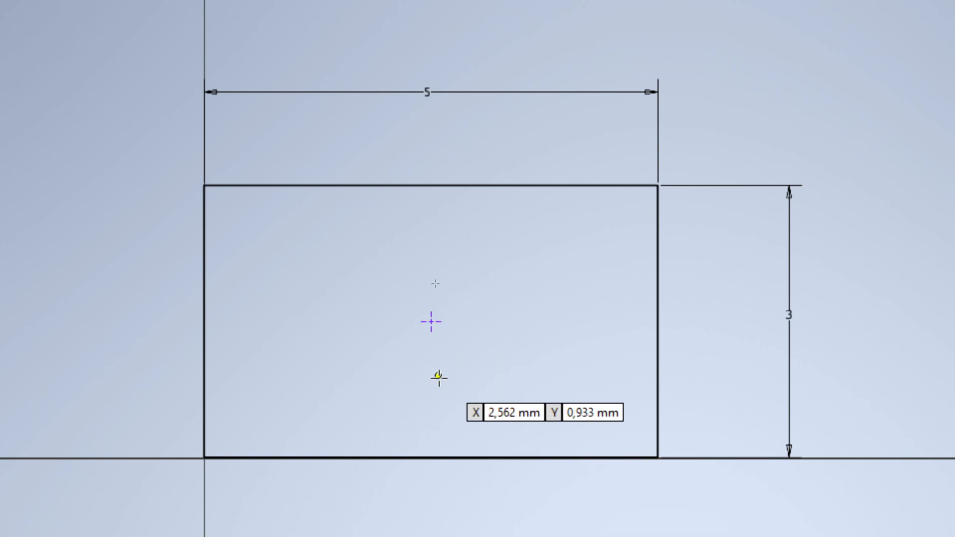
key(Escape)
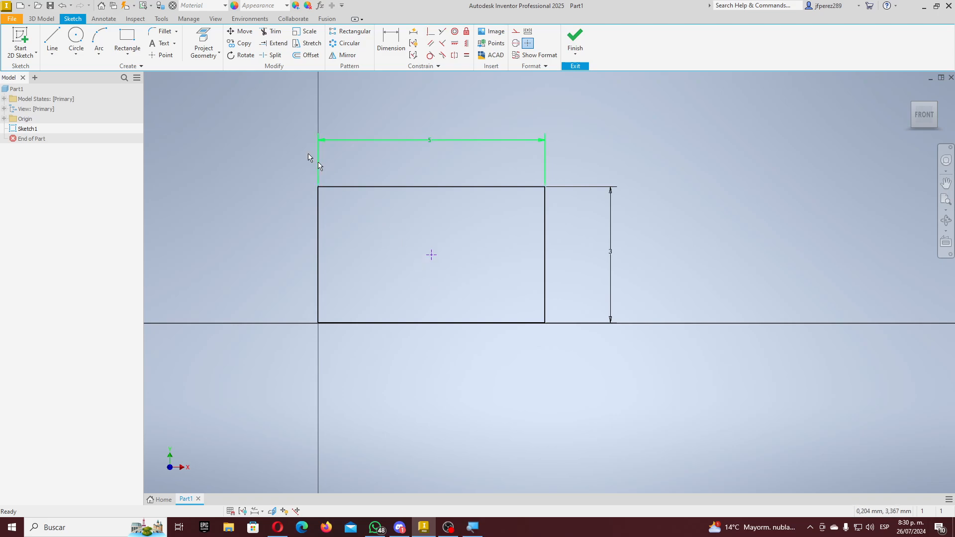
key(c)
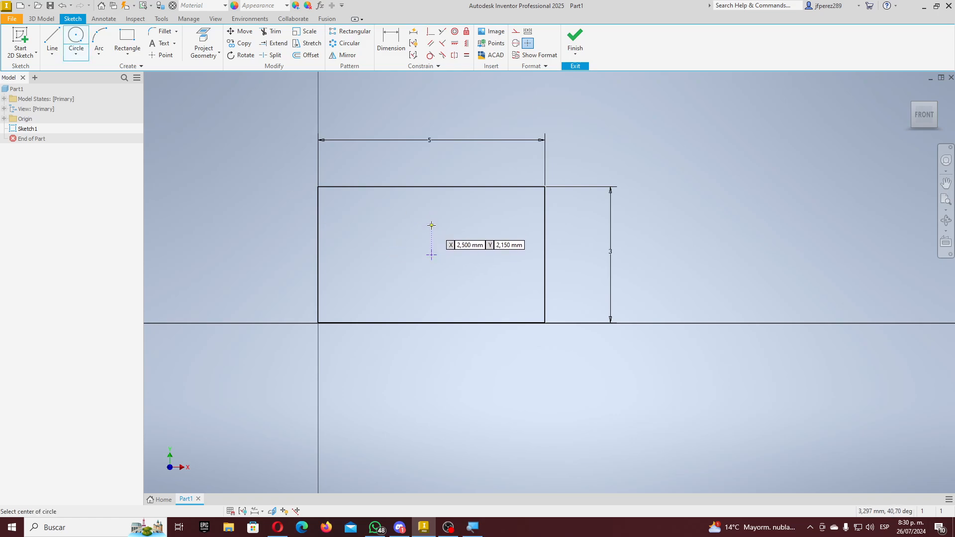
- Draw a small circle and dimension its centre 1 mm above the centre point
click(431, 224)
click(440, 217)
key(d)
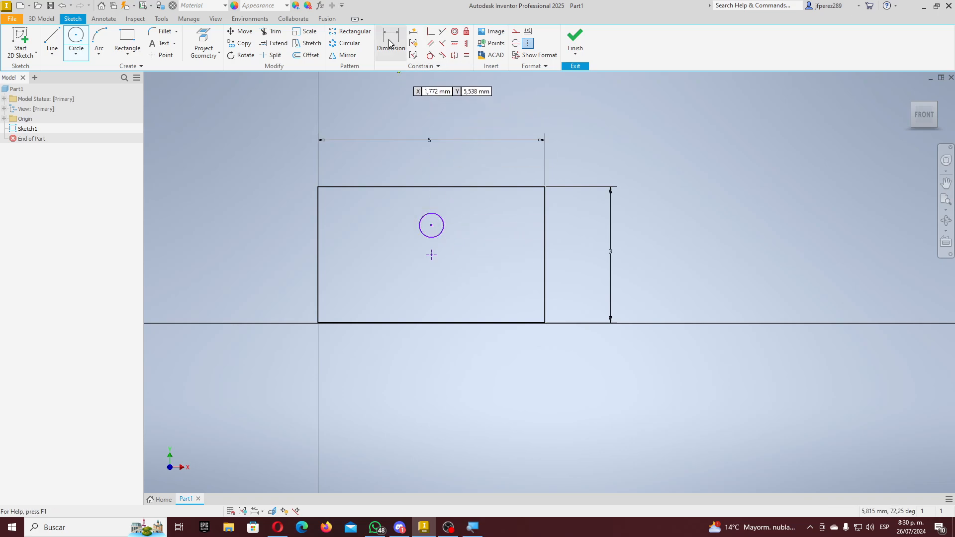
scroll(460, 206, up, 8)
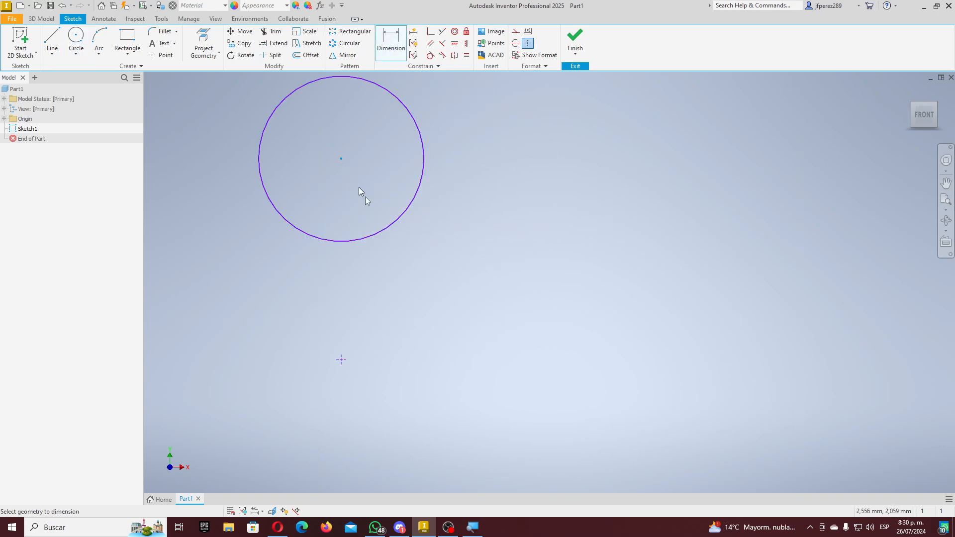
click(342, 360)
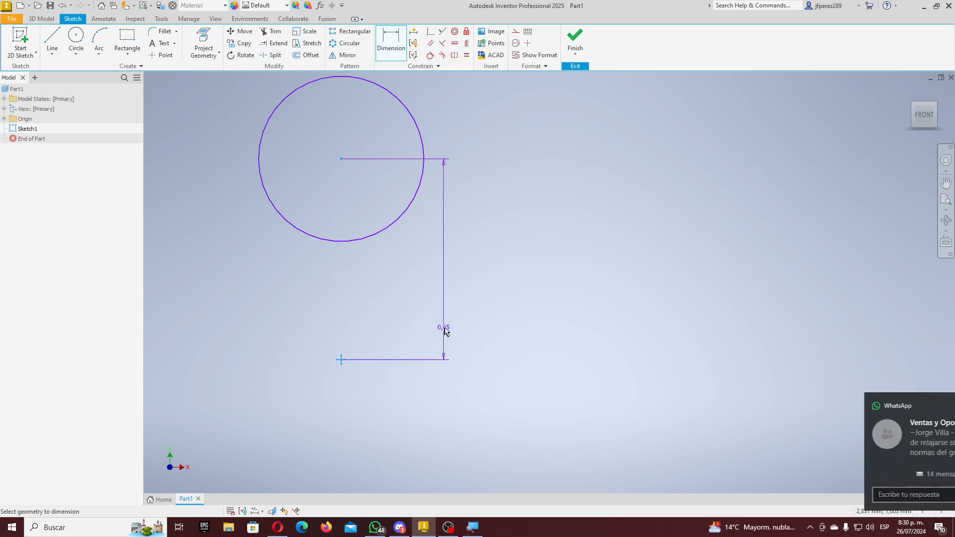
click(541, 271)
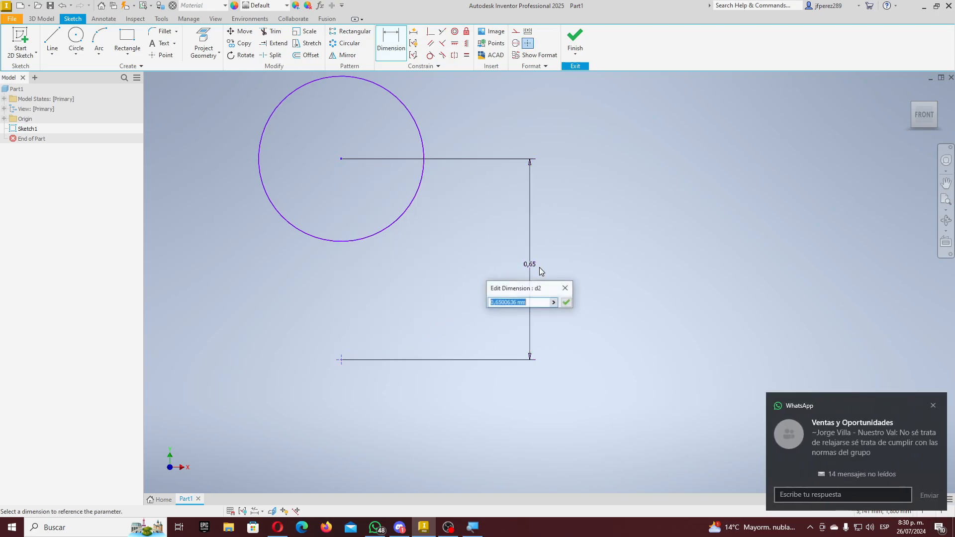
text(1)
key(Return)
scroll(499, 271, down, 7)
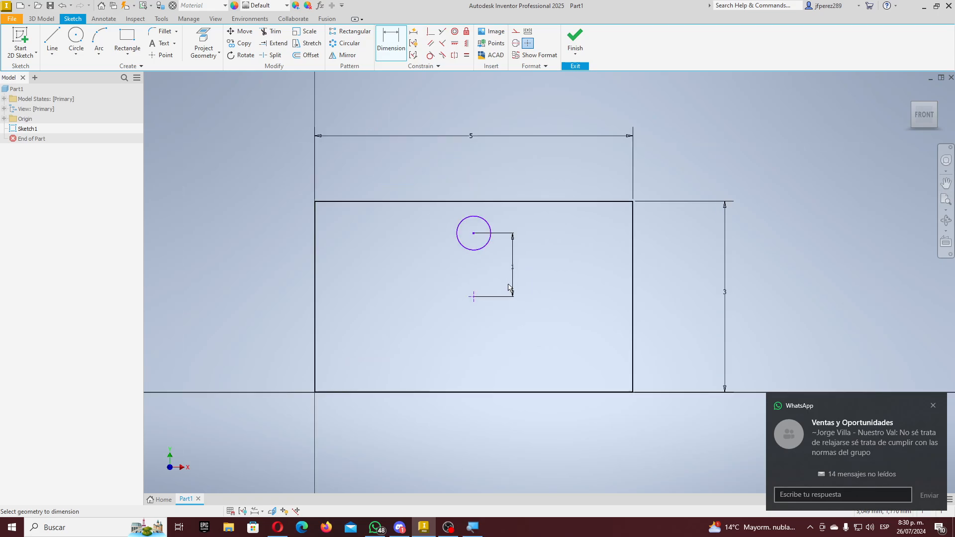
scroll(498, 271, up, 4)
- Give the circle a 0,35 diameter dimension
click(481, 191)
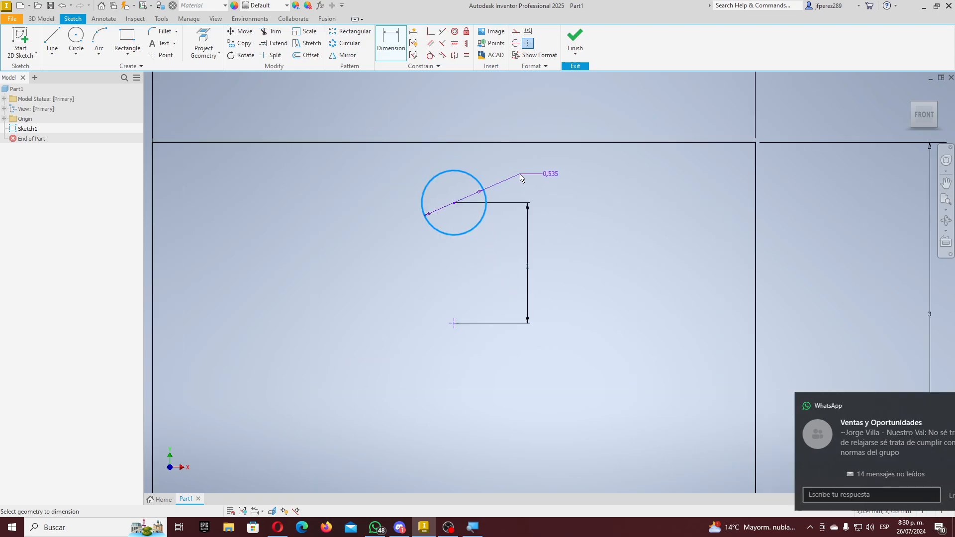
text(0,35)
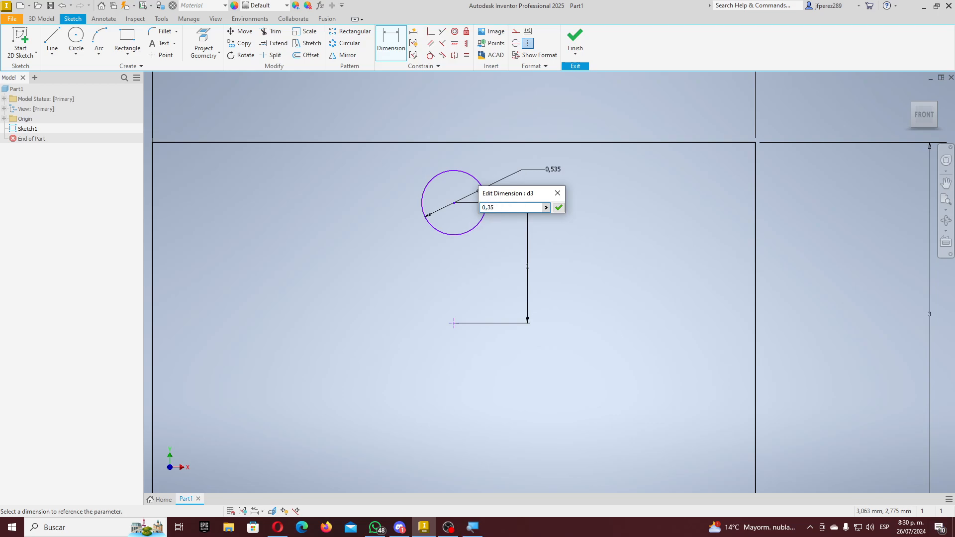
key(Return)
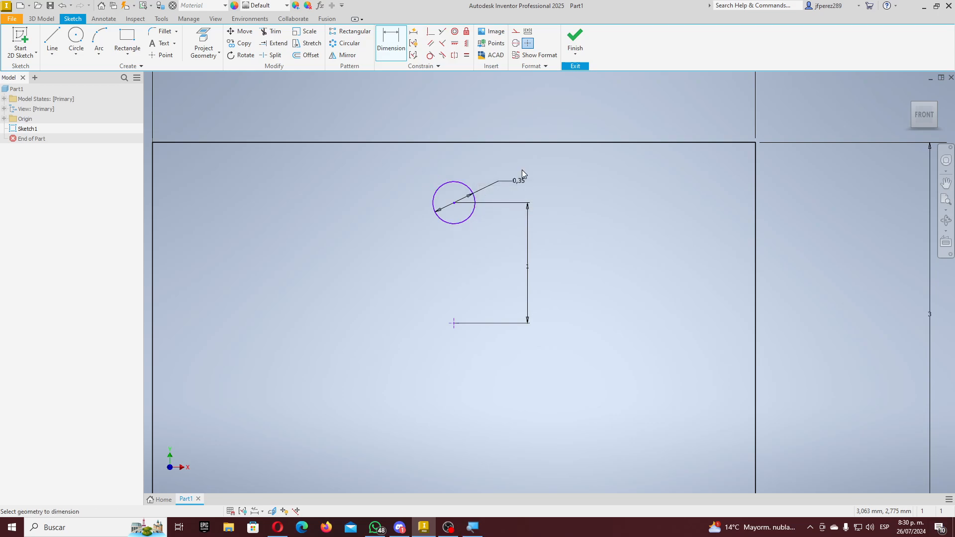
scroll(520, 199, up, 5)
scroll(554, 240, down, 3)
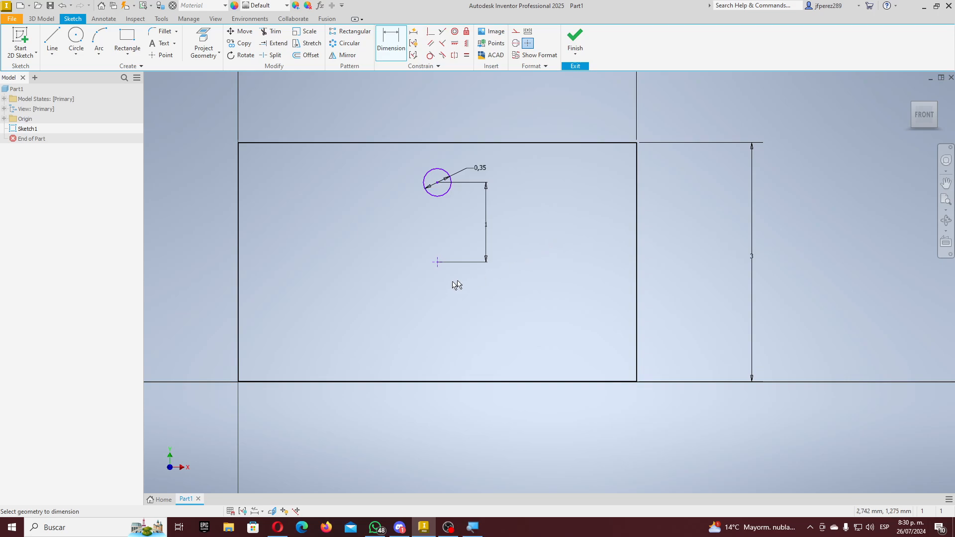
scroll(437, 267, down, 4)
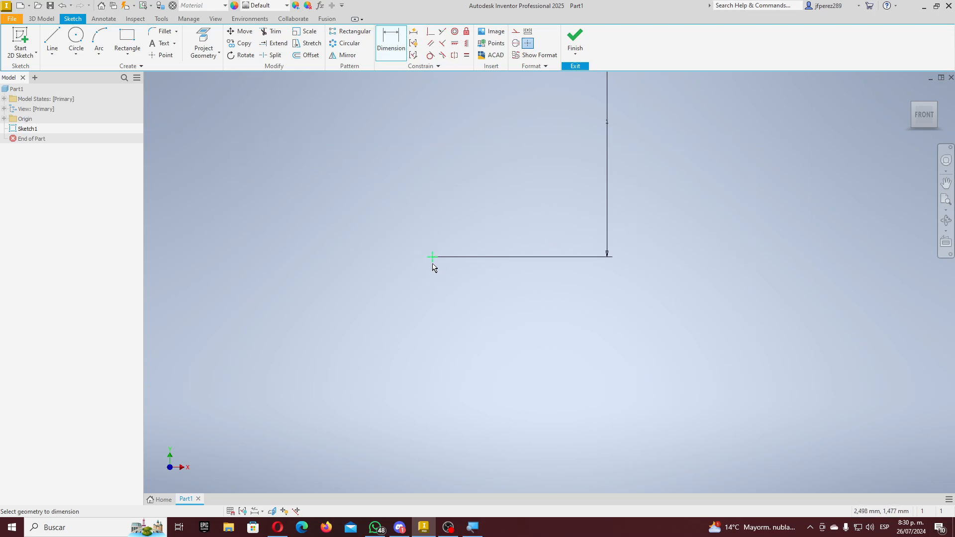
key(Escape)
scroll(433, 265, up, 3)
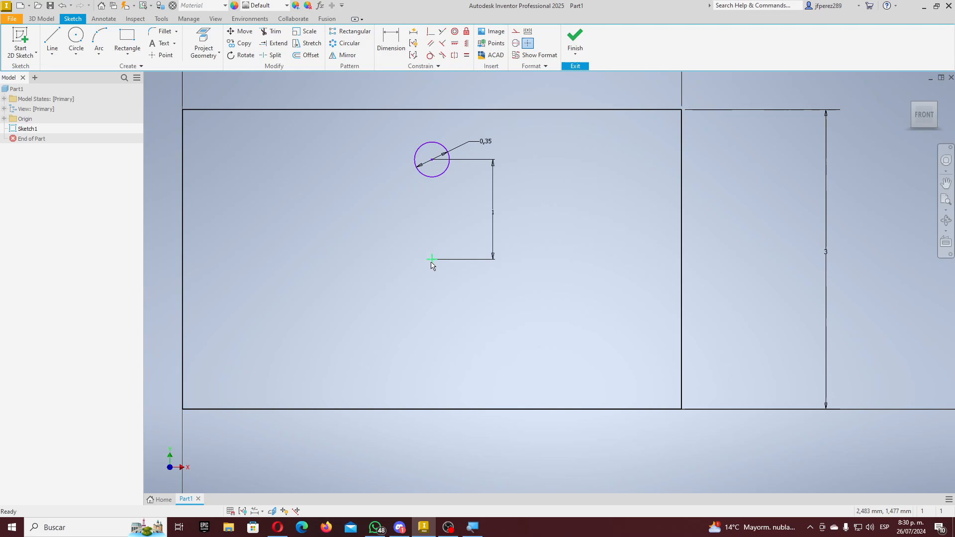
- Fix the rectangle's centre point in place, cancelling the attempt to also fix the circle
click(432, 265)
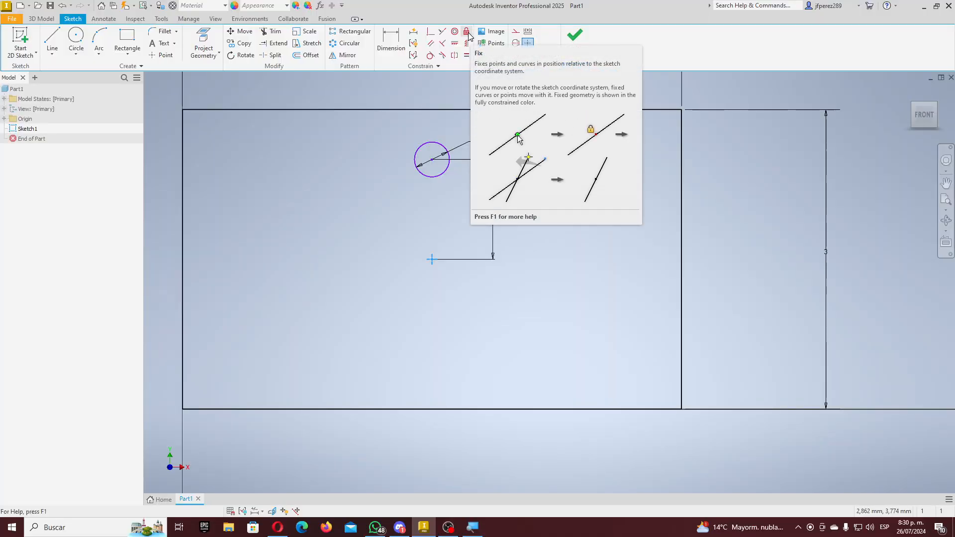
click(466, 31)
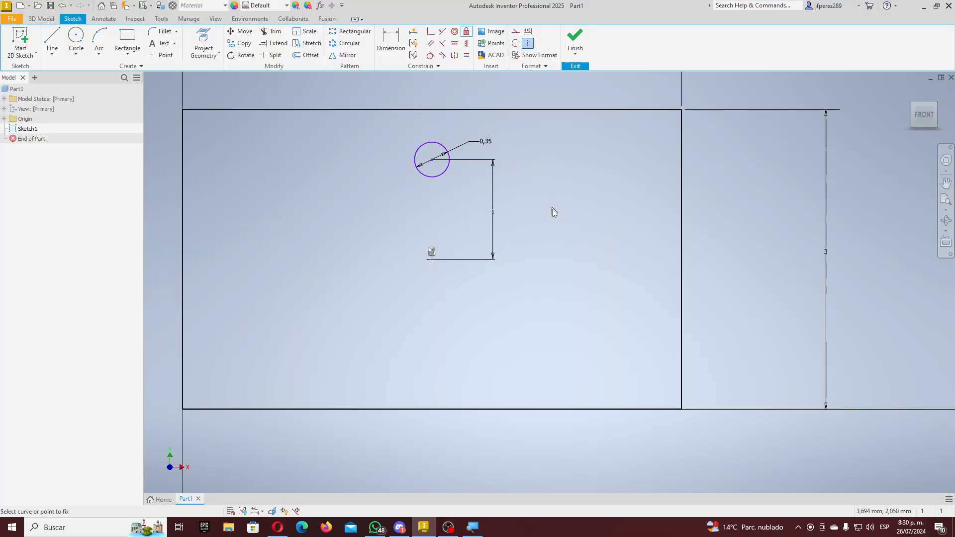
scroll(522, 273, down, 4)
scroll(507, 264, up, 3)
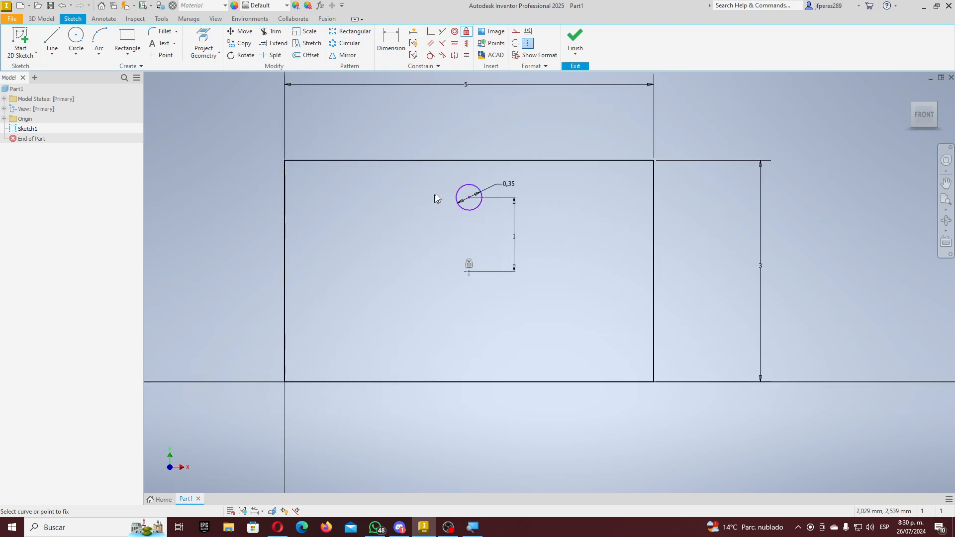
click(463, 209)
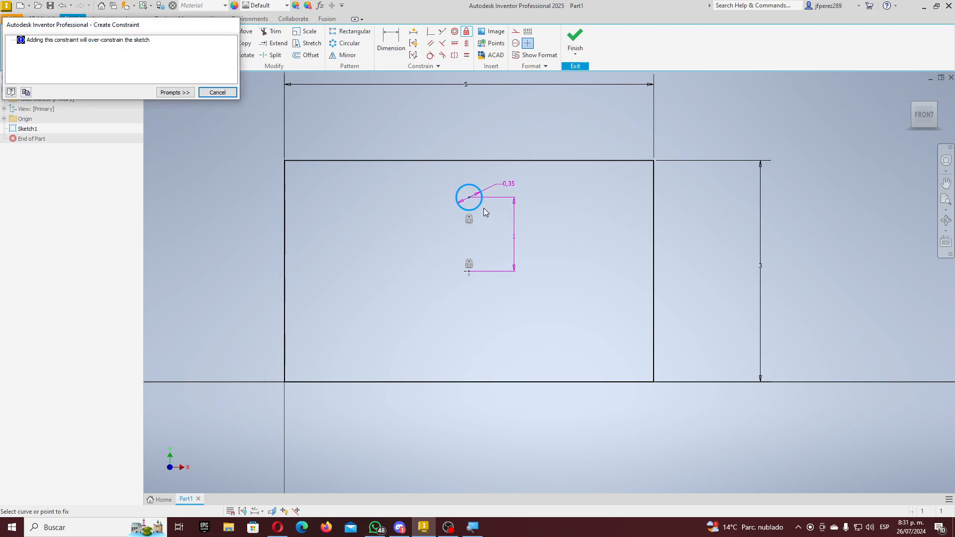
key(Escape)
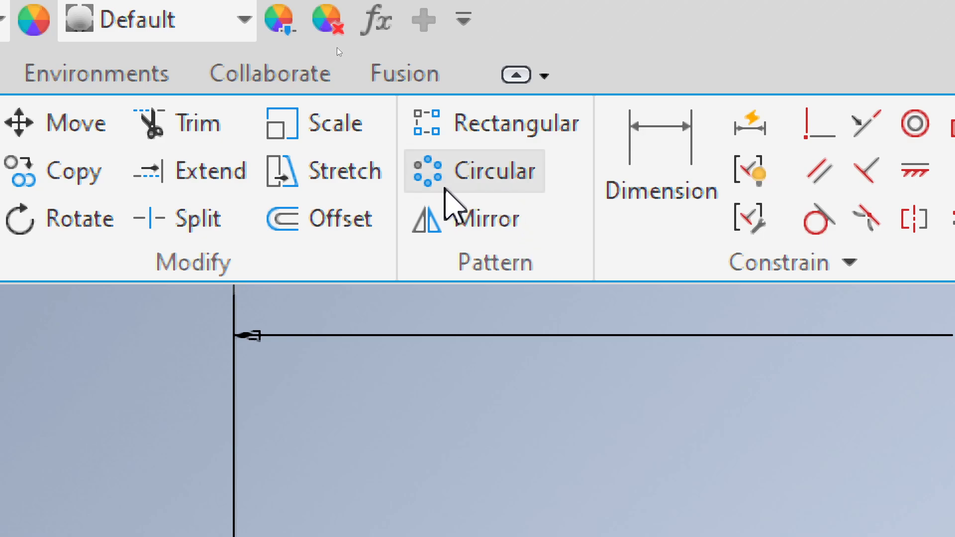
- Circular-pattern the small circle 12 times over 360 deg around the rectangle's centre point
click(476, 172)
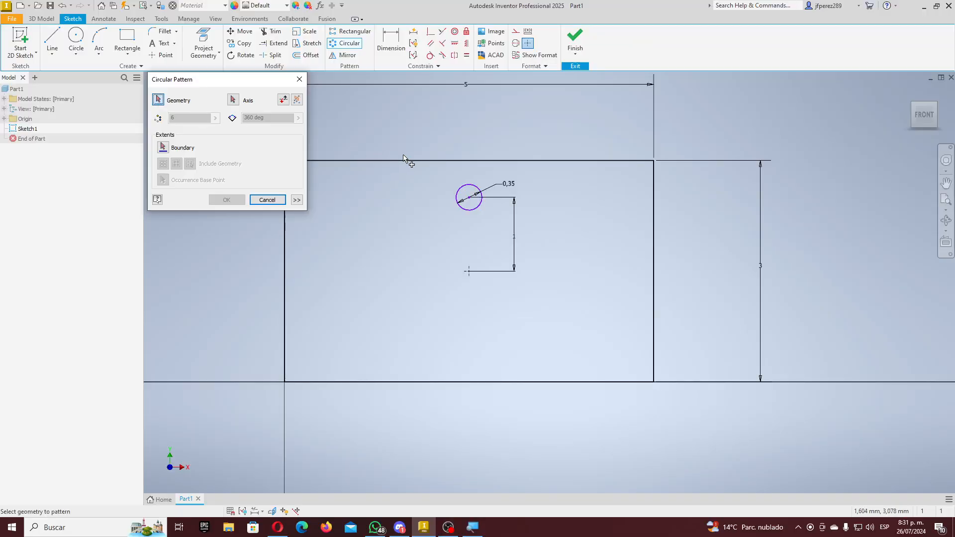
scroll(473, 213, up, 5)
scroll(480, 209, down, 8)
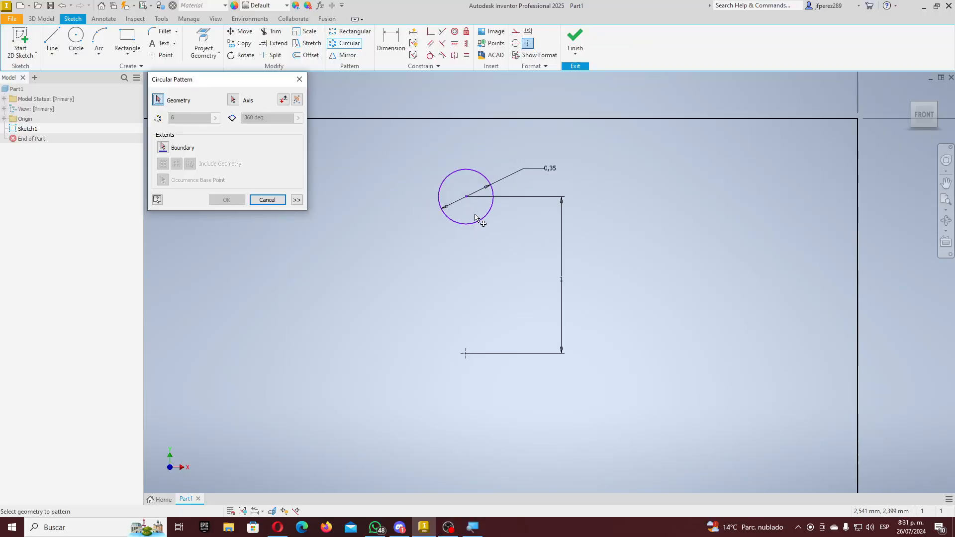
scroll(476, 221, up, 3)
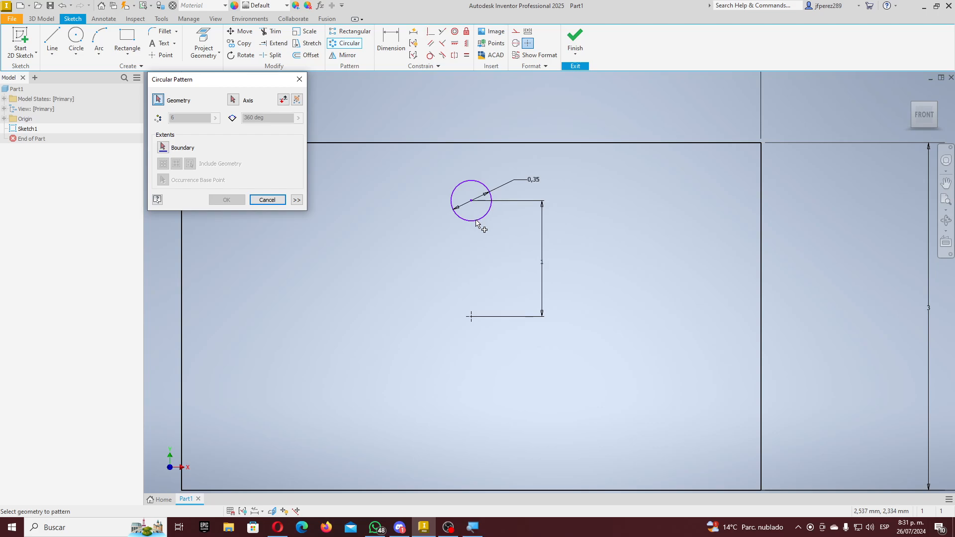
click(473, 221)
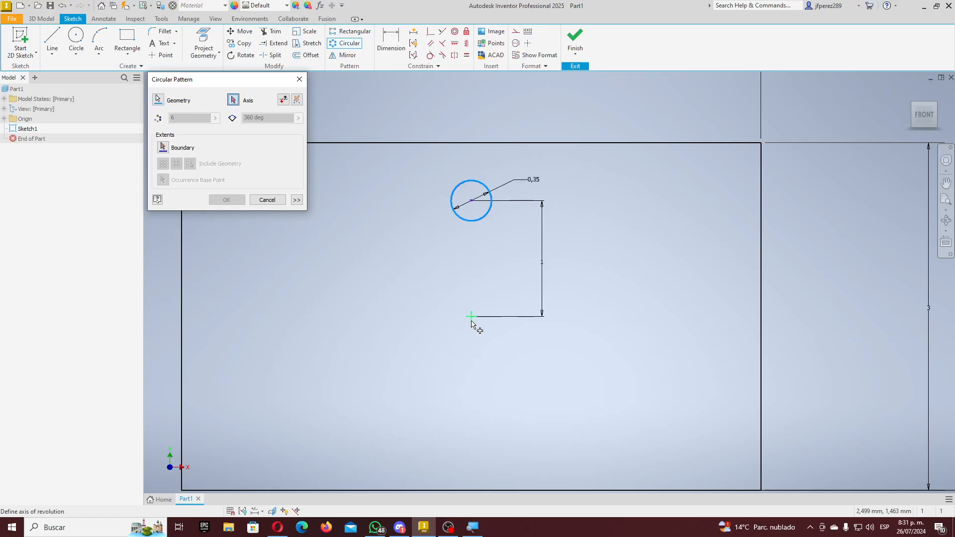
click(468, 308)
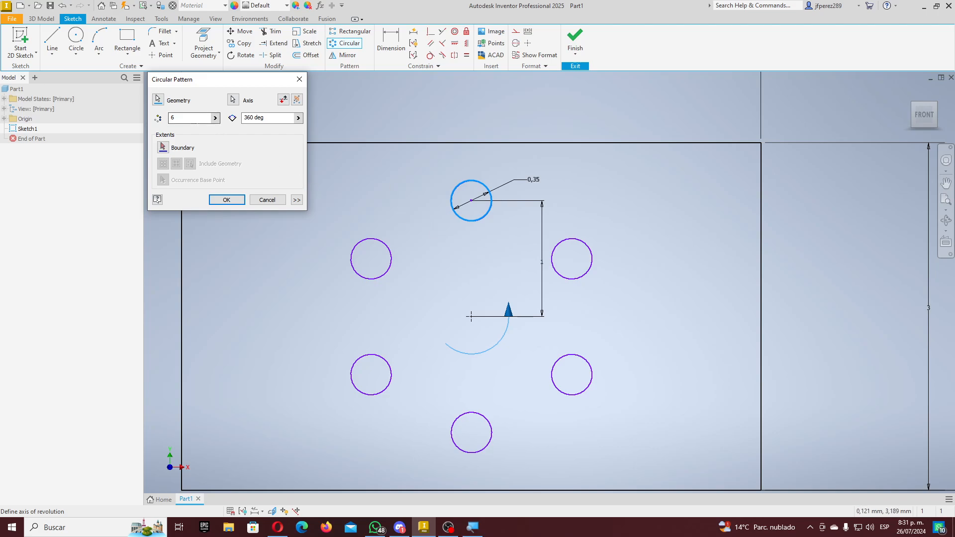
drag(181, 119, 155, 114)
key(Tab)
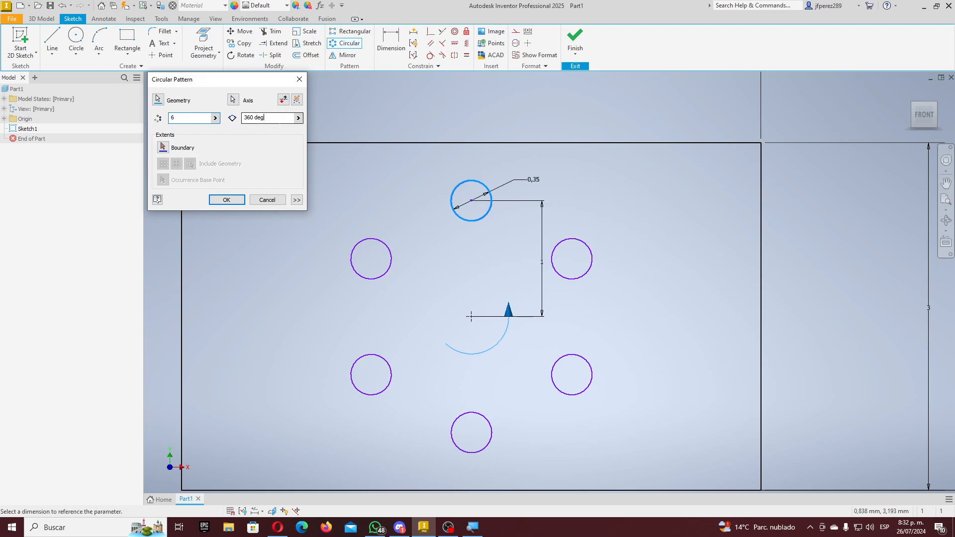
double_click(194, 118)
text(12)
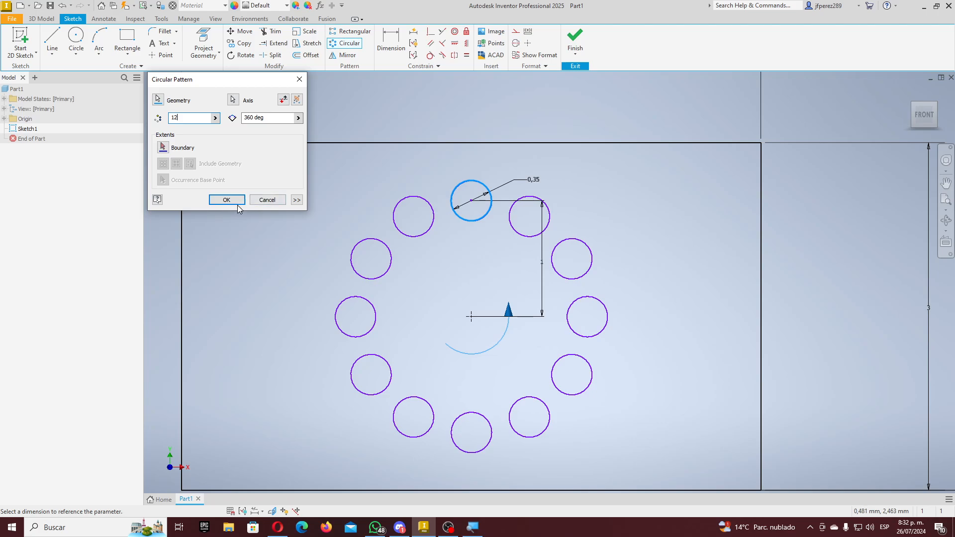
click(226, 199)
scroll(456, 274, down, 3)
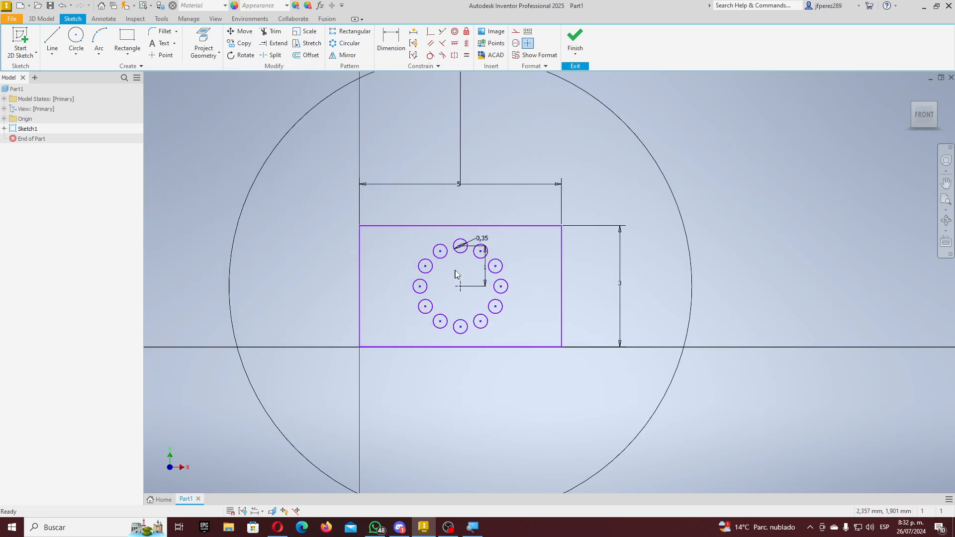
- Draw a small separate rectangle beside the existing sketch
scroll(526, 285, up, 3)
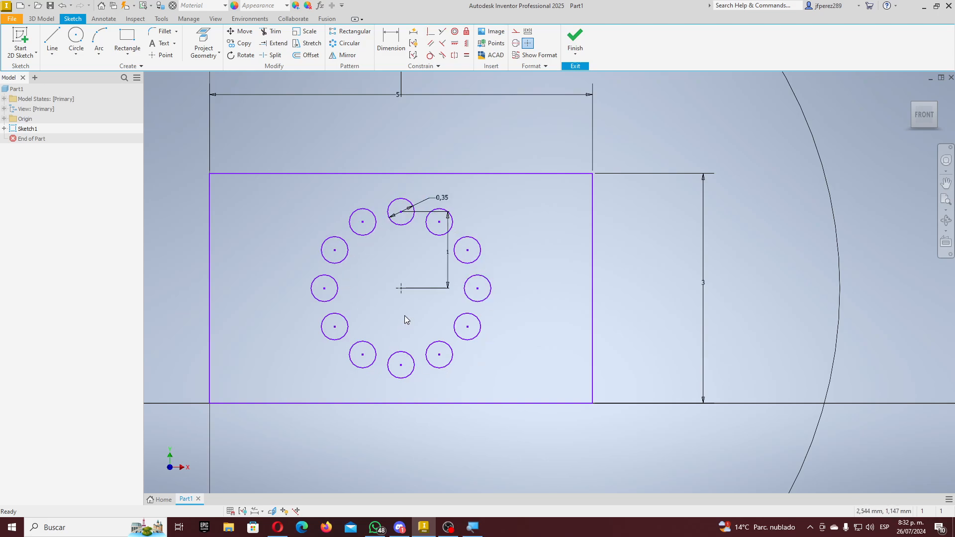
click(127, 39)
scroll(333, 159, down, 5)
scroll(479, 128, up, 3)
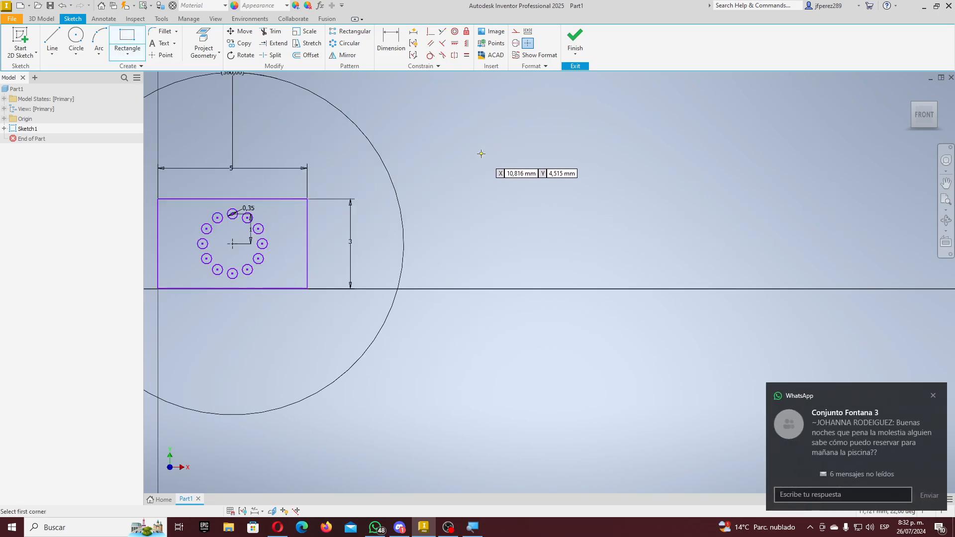
click(476, 170)
click(509, 138)
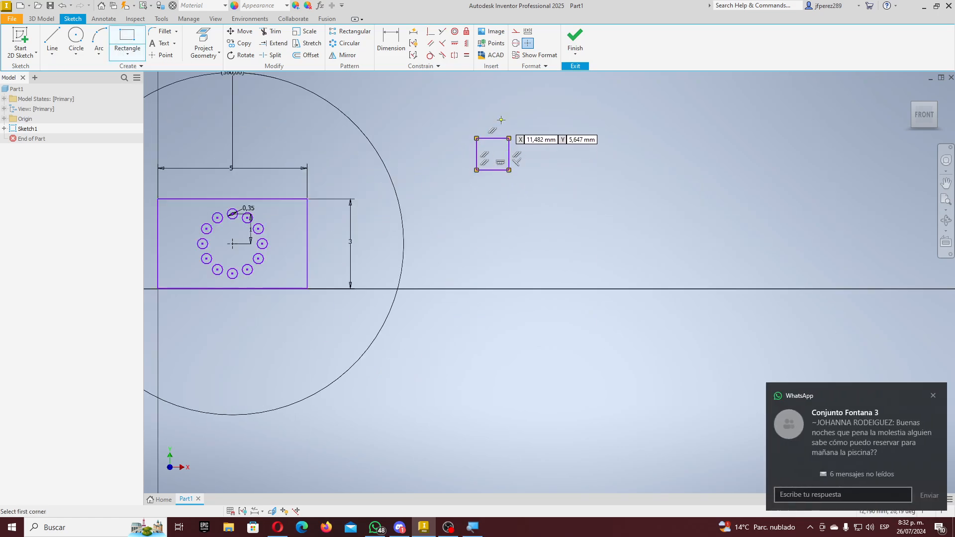
key(Escape)
- Dimension the small rectangle's width and height to 1, making it a 1 × 1 square
click(391, 40)
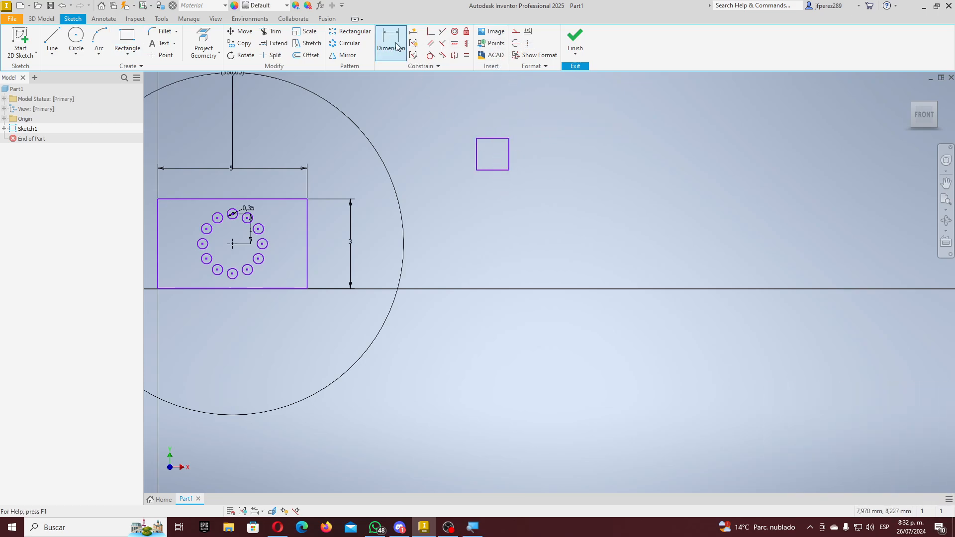
click(498, 170)
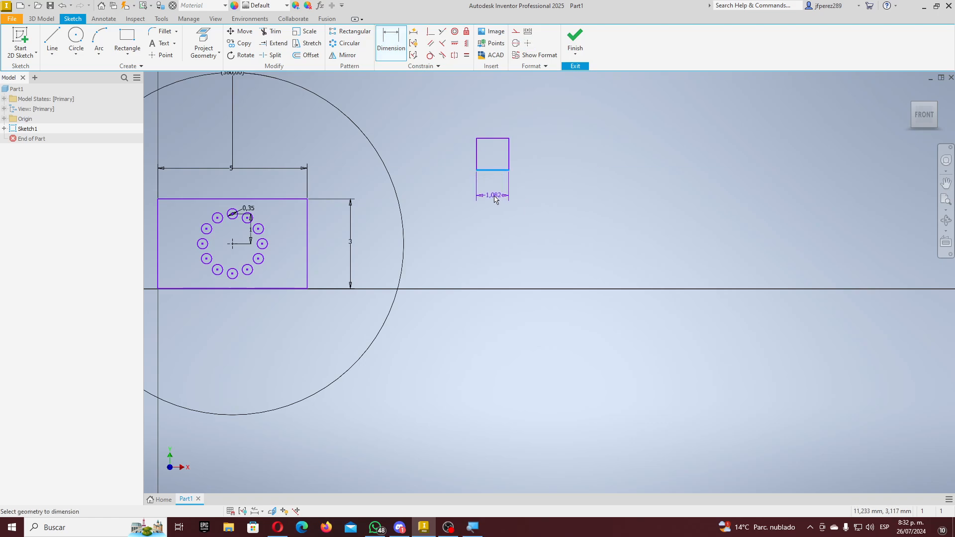
click(494, 199)
text(1,0818799)
key(Return)
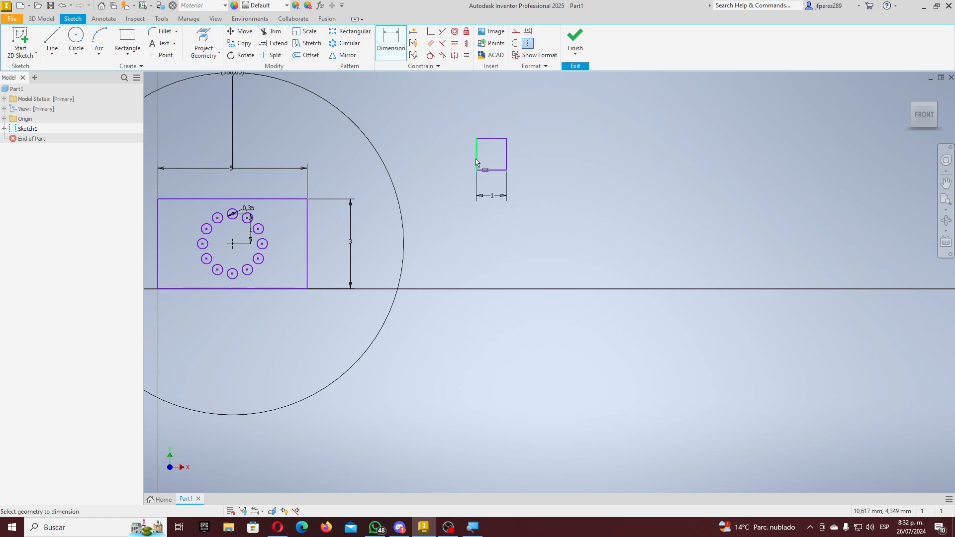
click(476, 152)
click(453, 157)
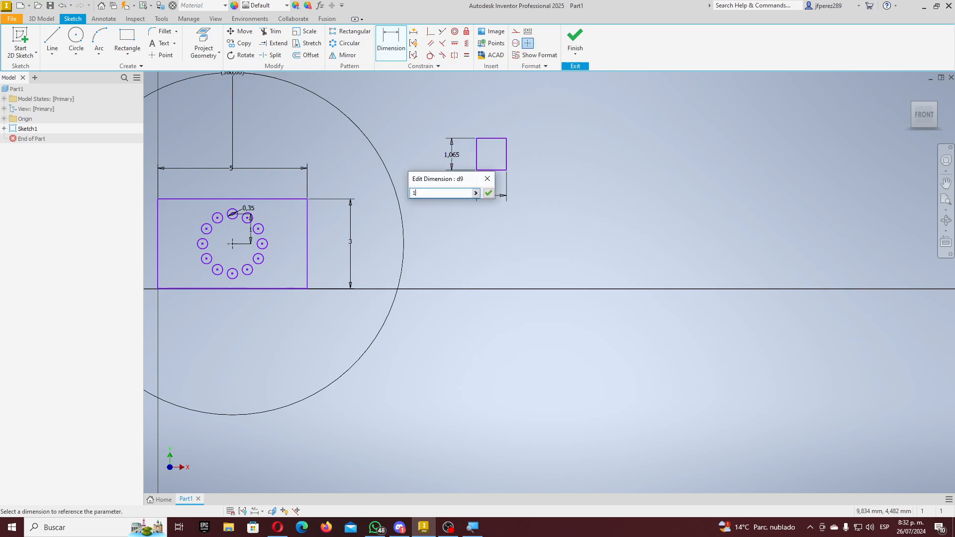
text(1)
key(Return)
- Start a rectangular pattern from the Pattern panel
scroll(530, 133, up, 2)
scroll(517, 139, down, 4)
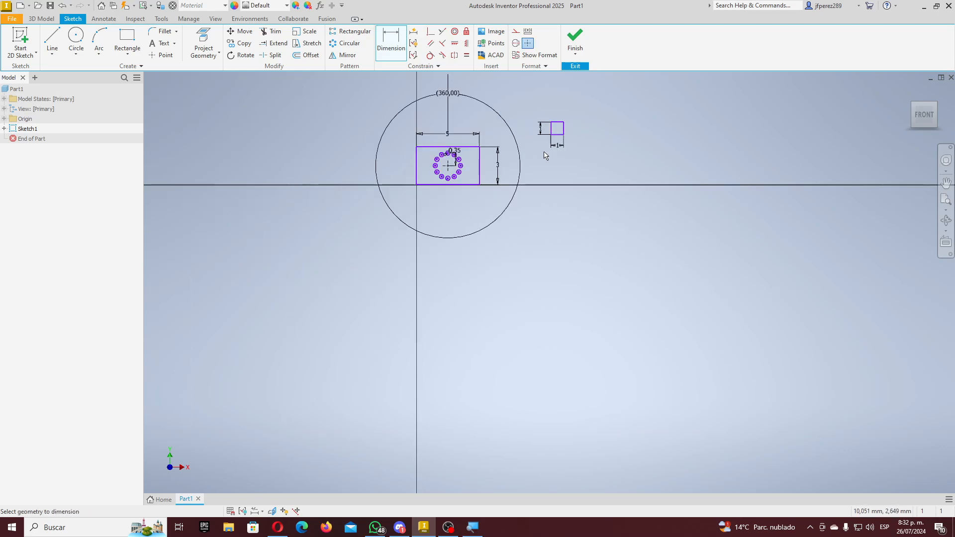
scroll(625, 96, up, 3)
scroll(498, 160, up, 2)
scroll(482, 150, down, 3)
scroll(482, 149, up, 2)
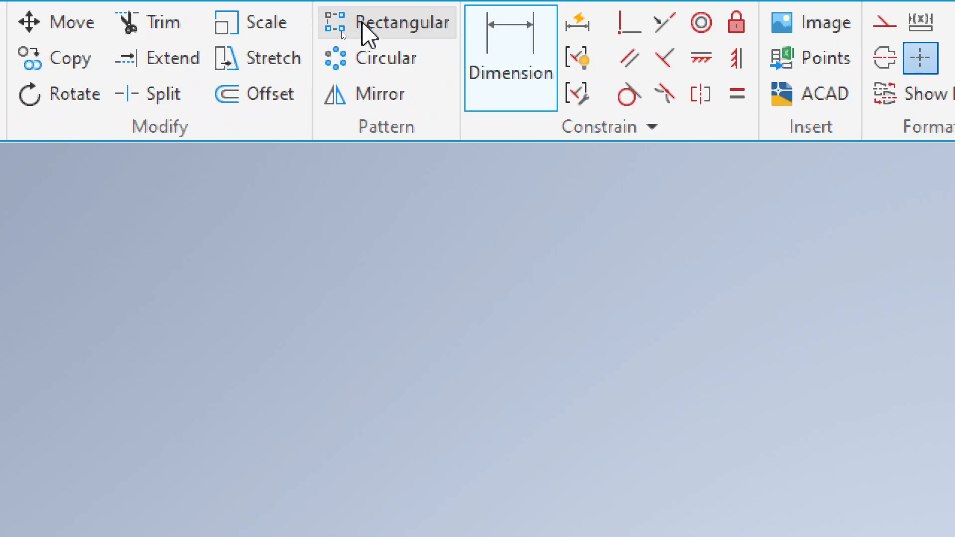
click(367, 35)
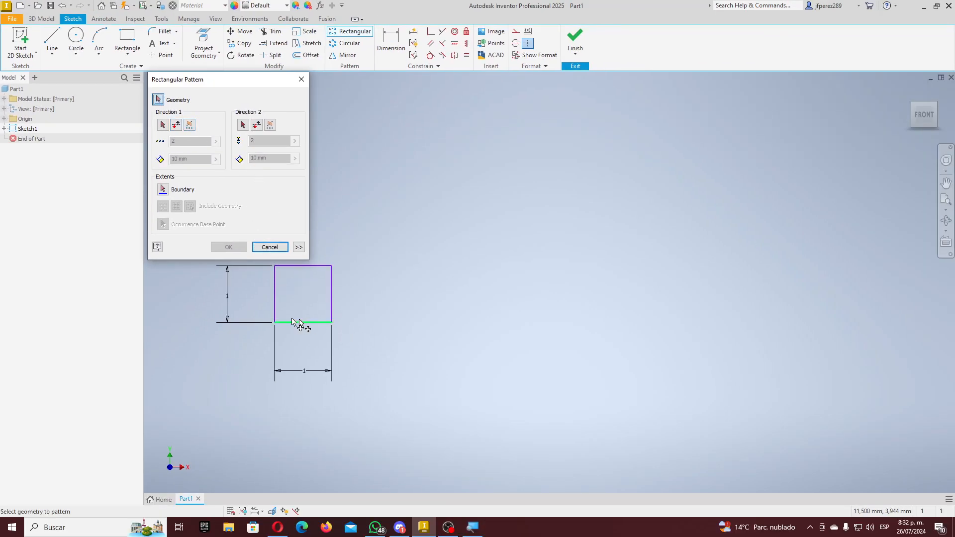
- Select the whole square as pattern geometry and its top edge as Direction 1
drag(260, 333, 357, 262)
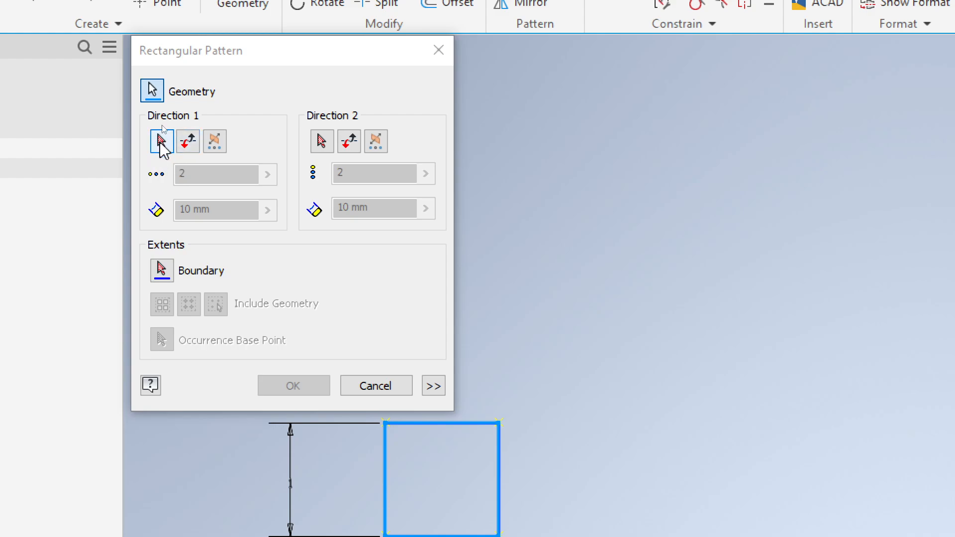
click(163, 145)
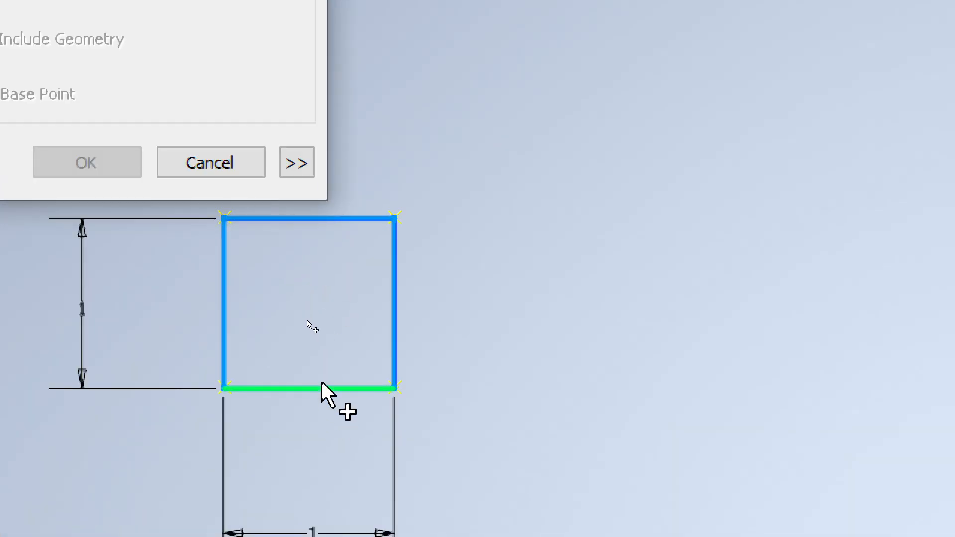
click(258, 213)
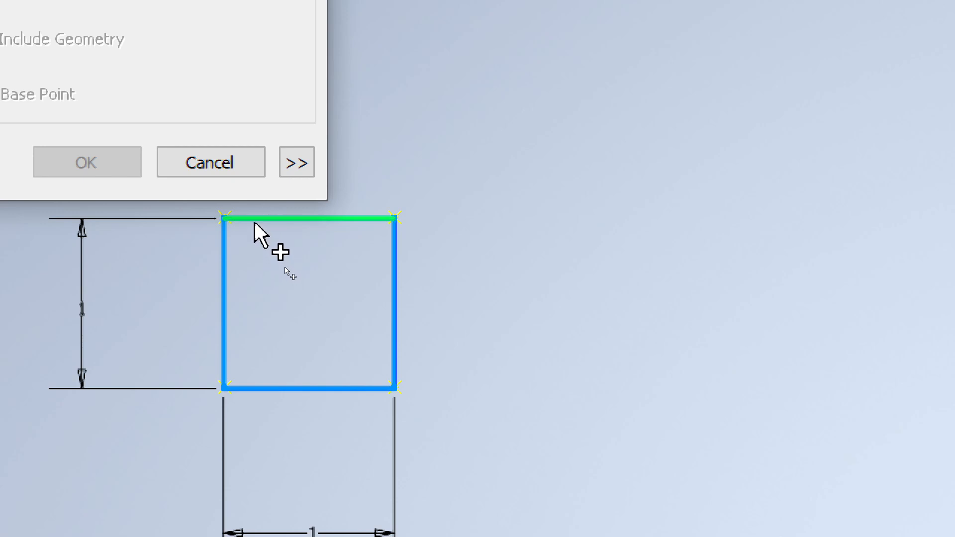
click(255, 218)
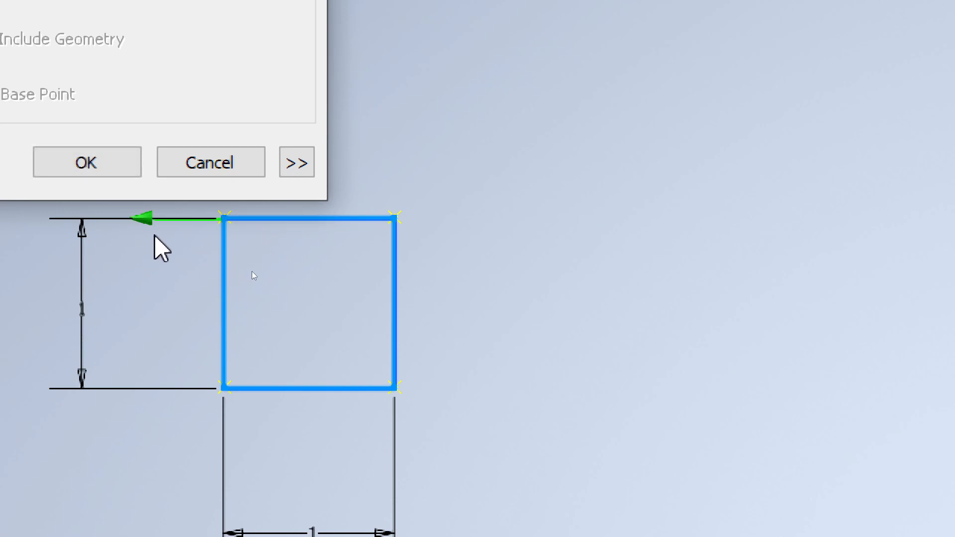
scroll(154, 237, down, 2)
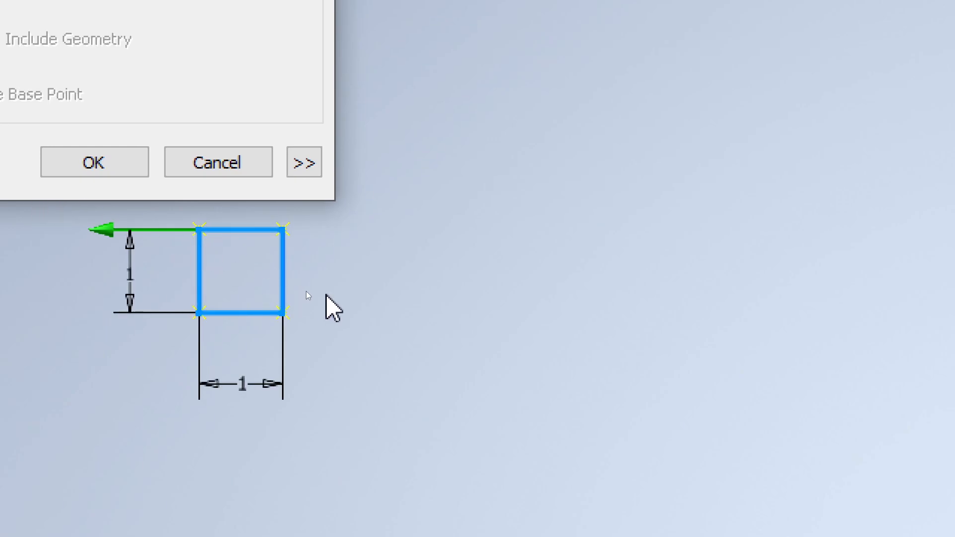
scroll(321, 295, down, 7)
scroll(343, 297, up, 7)
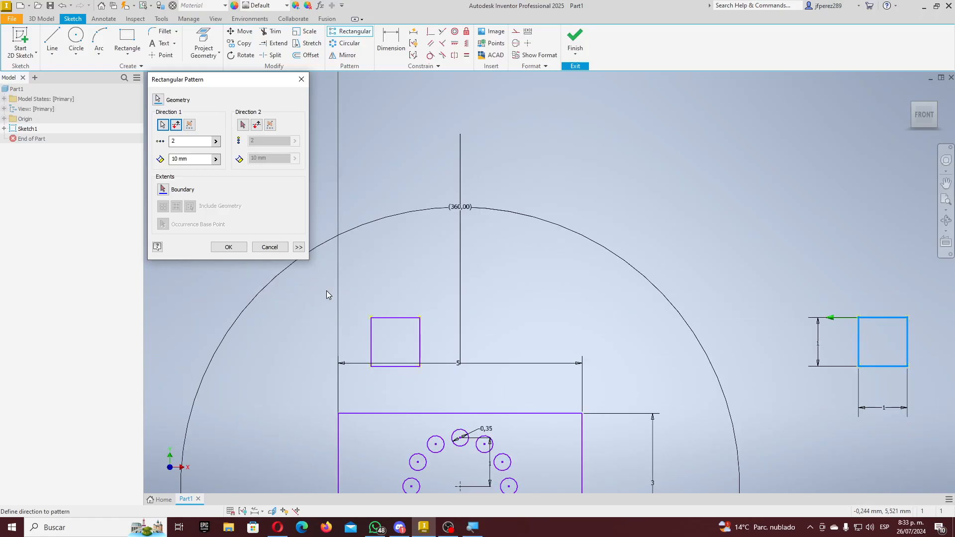
scroll(396, 291, down, 5)
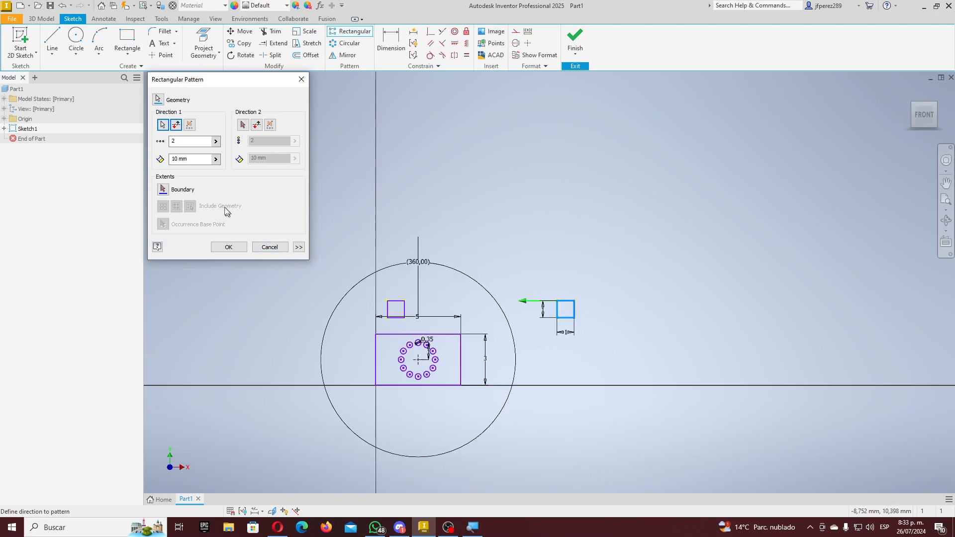
- Set Direction 1 to 6 copies spaced 1,5 apart, flipped to run right
drag(197, 159, 146, 155)
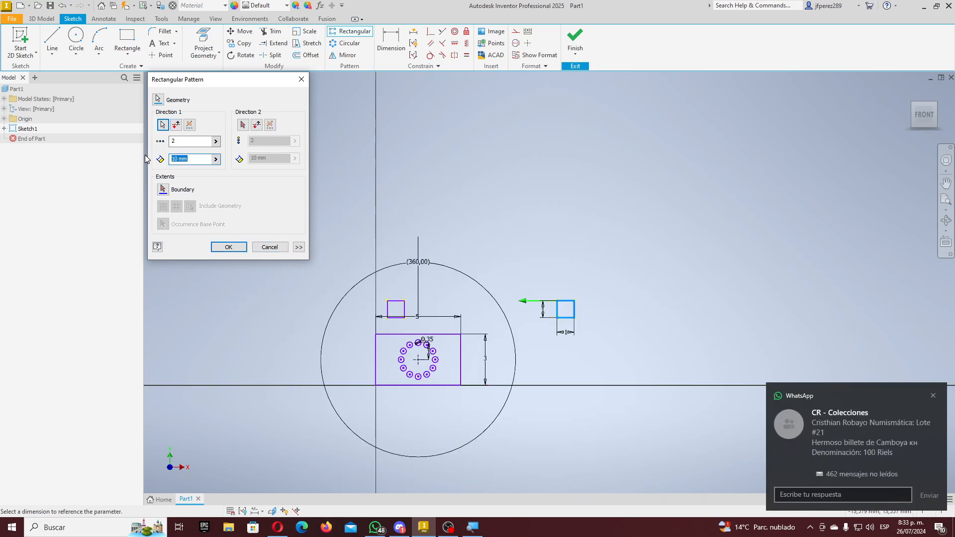
text(1,5)
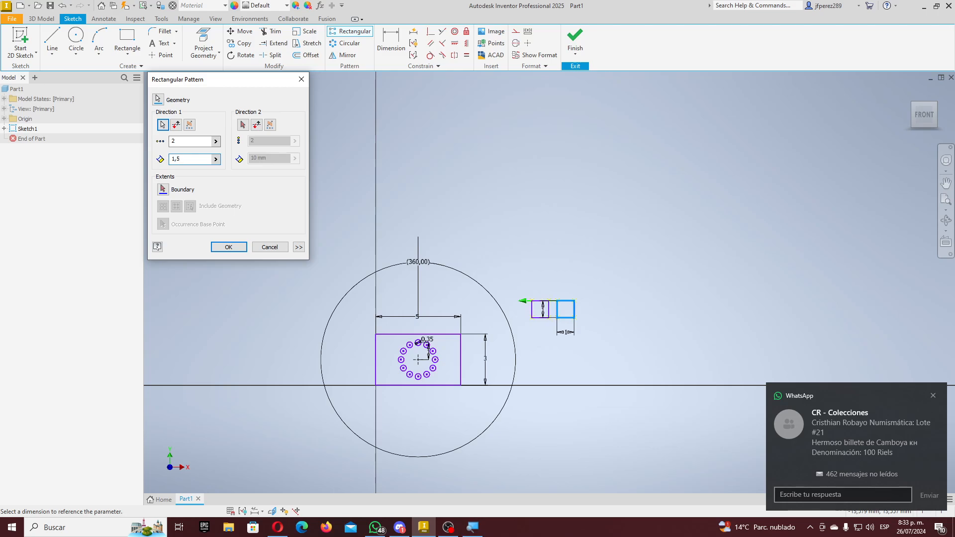
scroll(554, 308, up, 6)
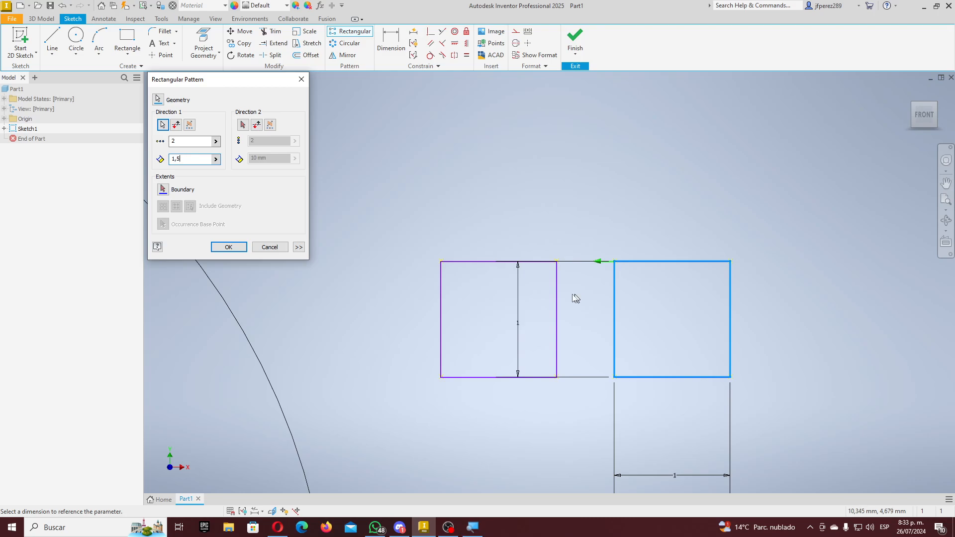
double_click(196, 141)
text(6)
scroll(513, 304, down, 3)
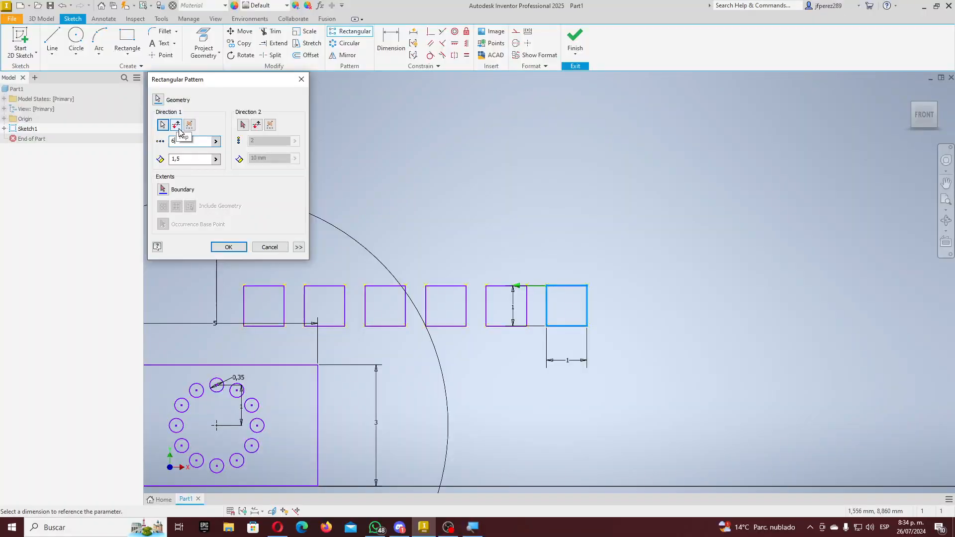
click(178, 128)
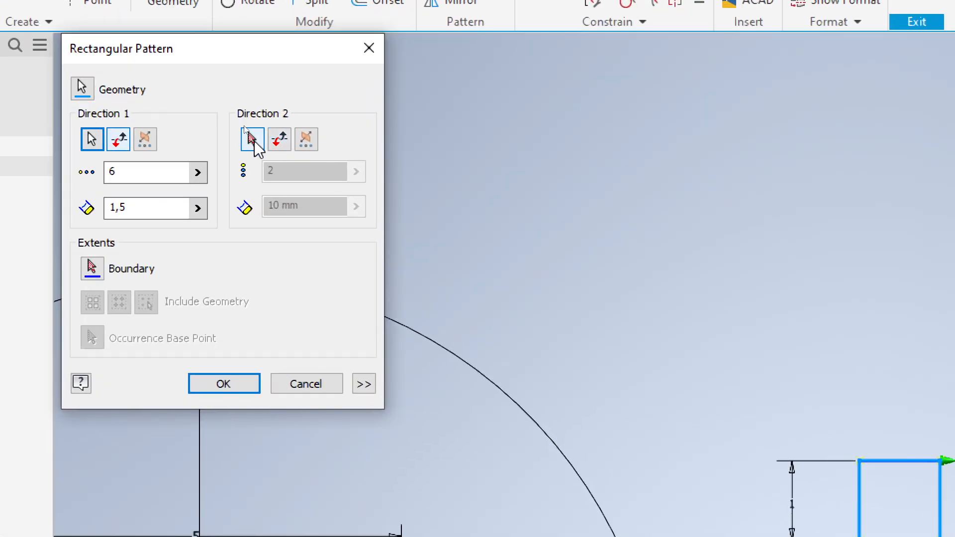
- Use the square's left edge as Direction 2, flipped upward, with 4 copies 2 apart, and apply
click(254, 141)
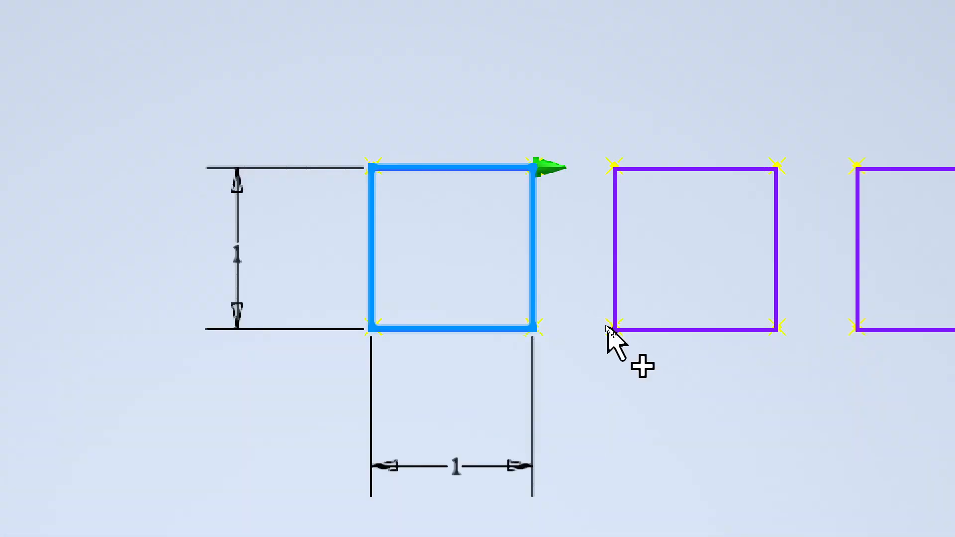
click(376, 263)
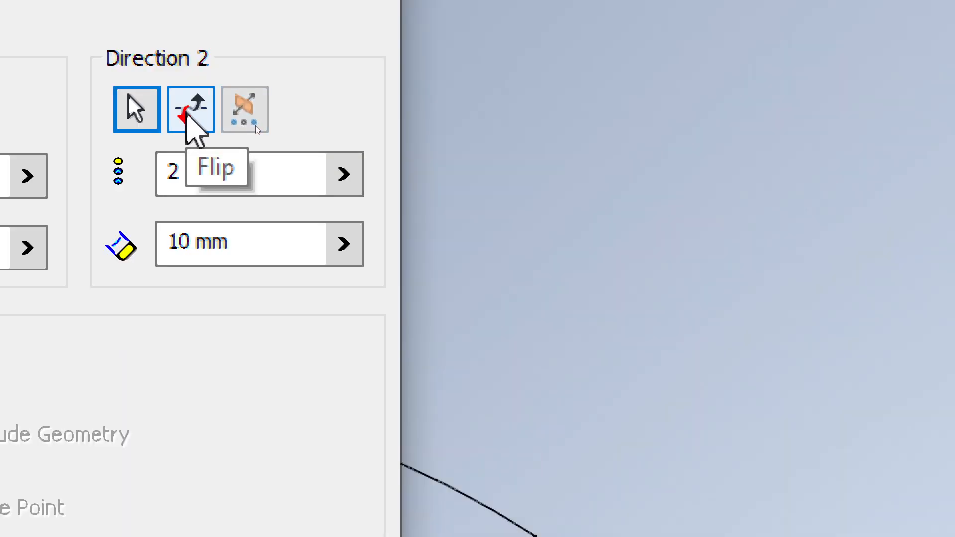
click(255, 126)
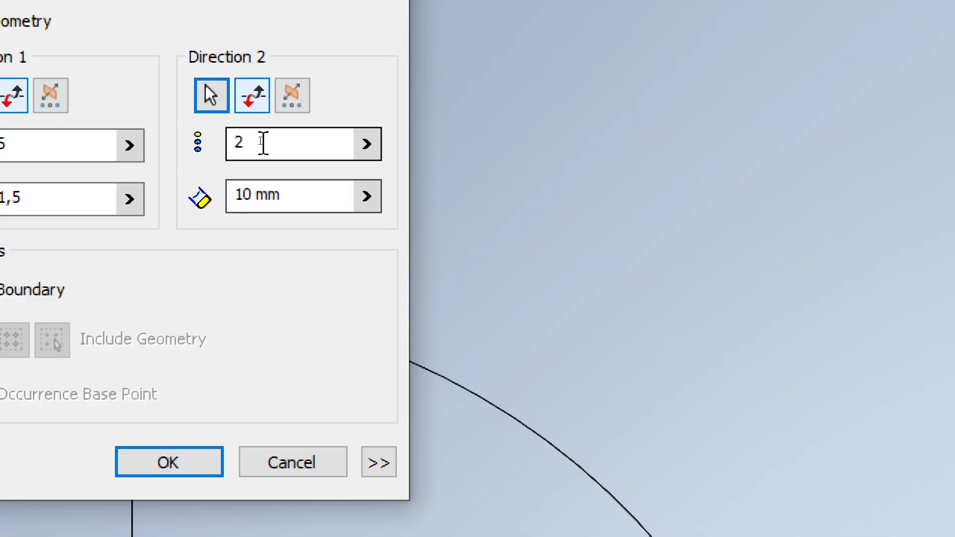
double_click(260, 140)
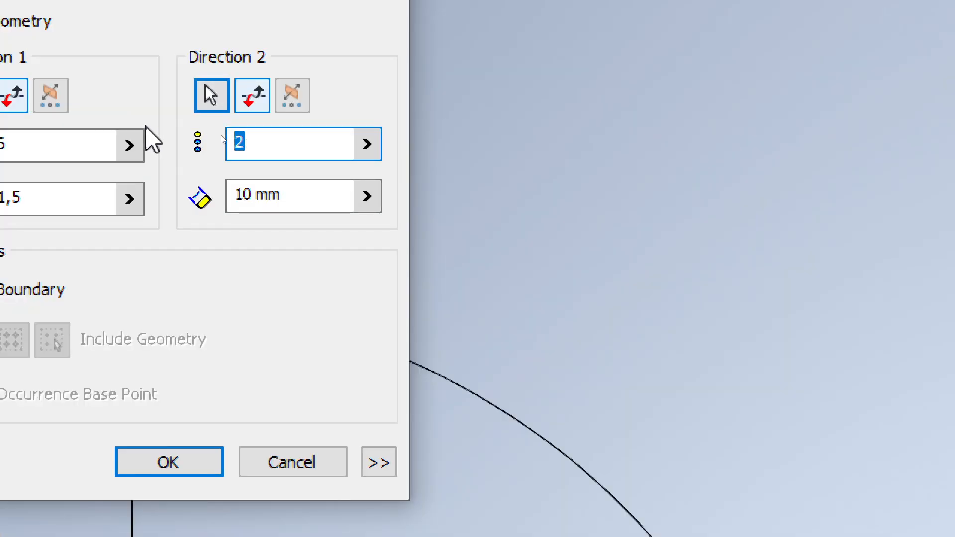
text(4)
key(Tab)
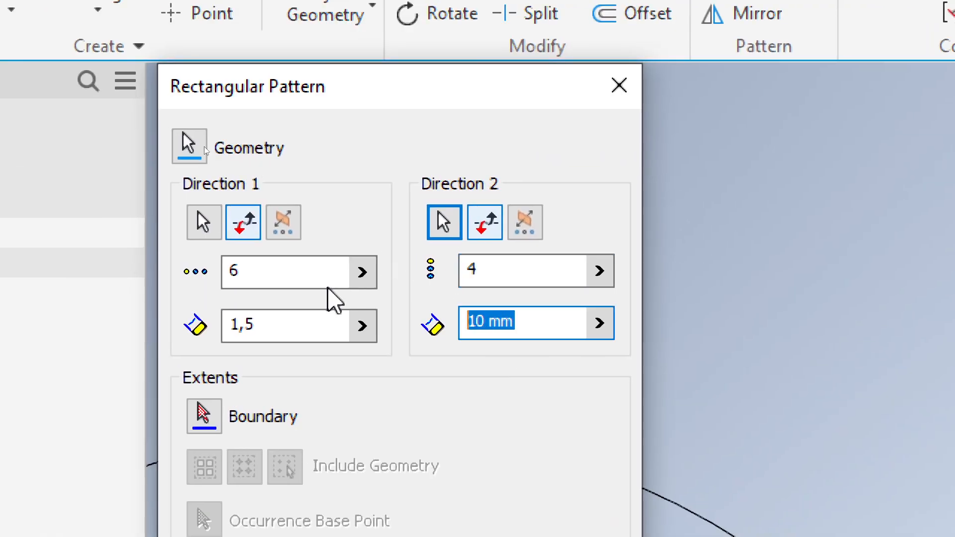
text(2)
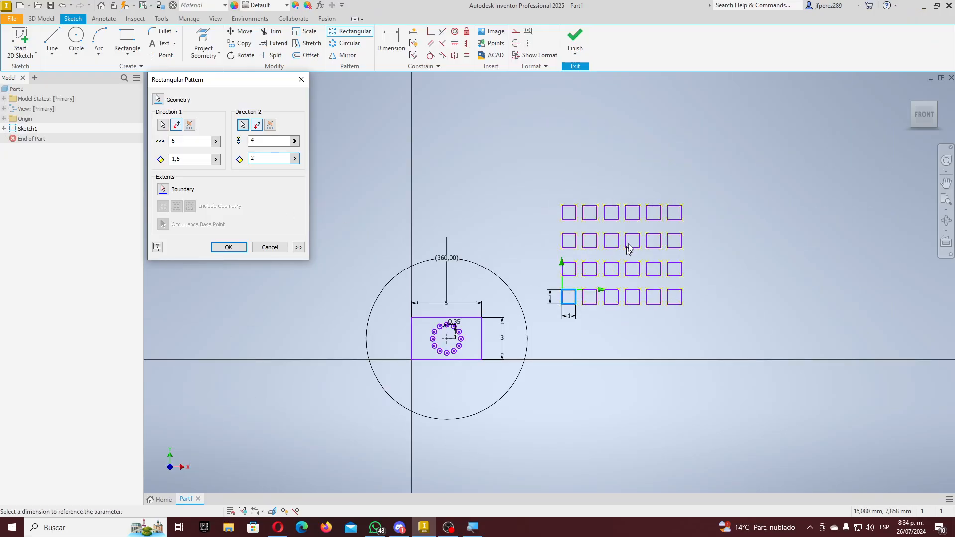
click(229, 247)
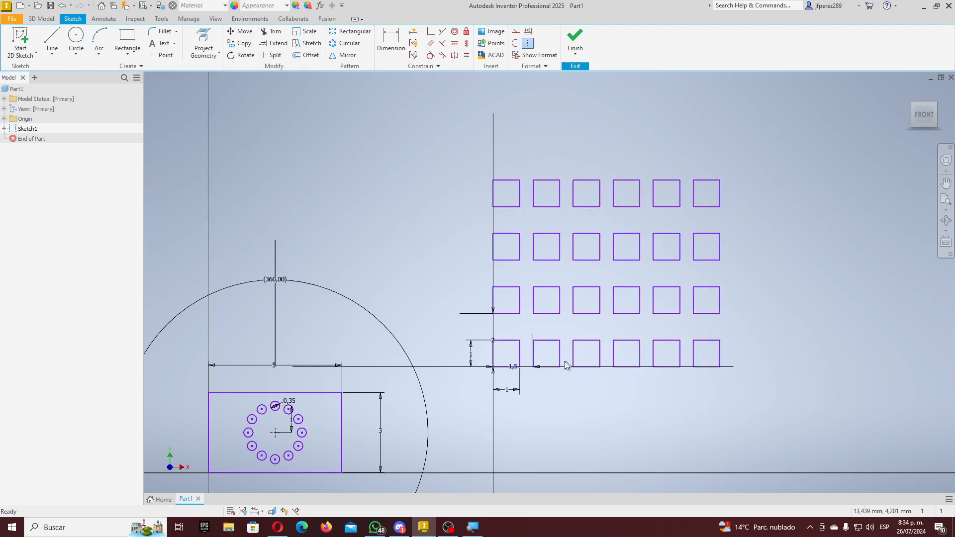
- Crossing-select all 24 squares of the grid to display their constraints
scroll(565, 362, up, 6)
scroll(563, 351, down, 5)
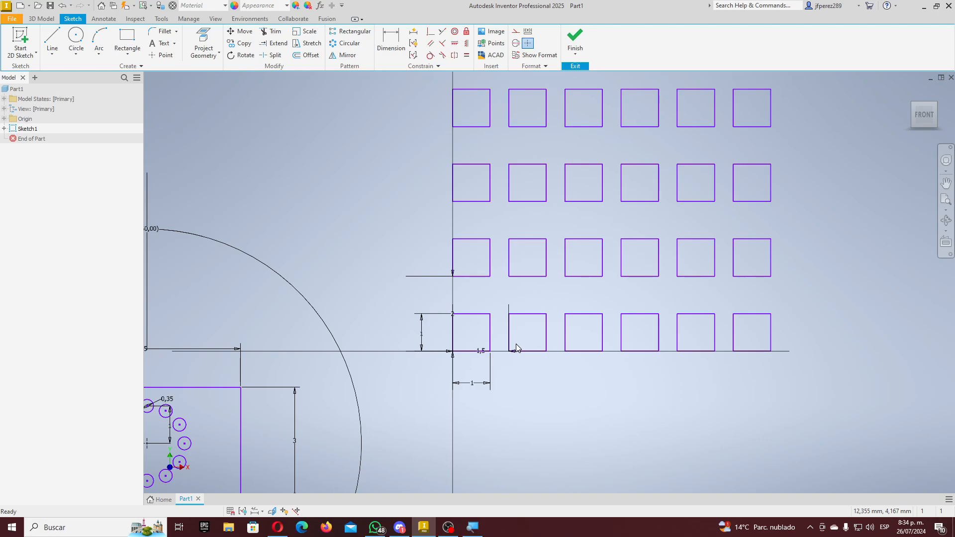
scroll(507, 340, up, 5)
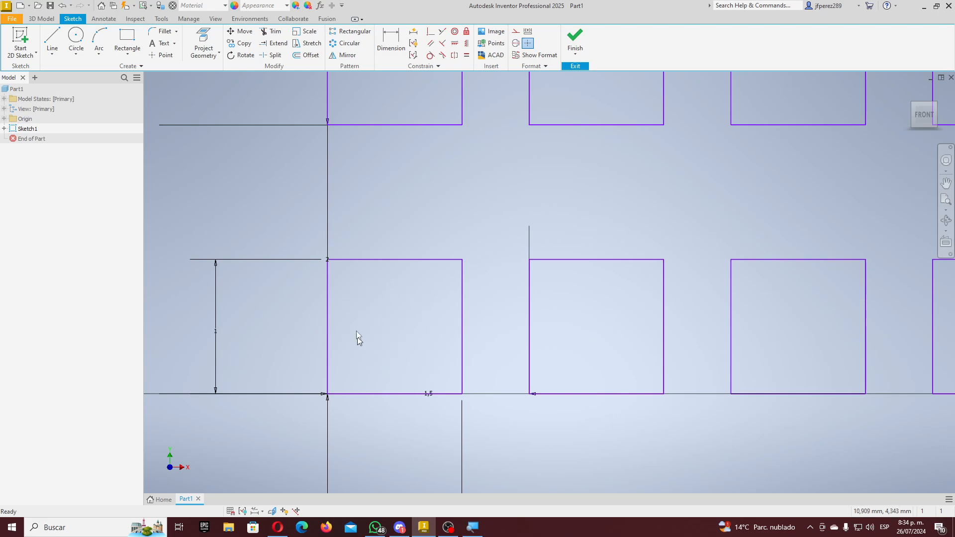
scroll(497, 363, down, 8)
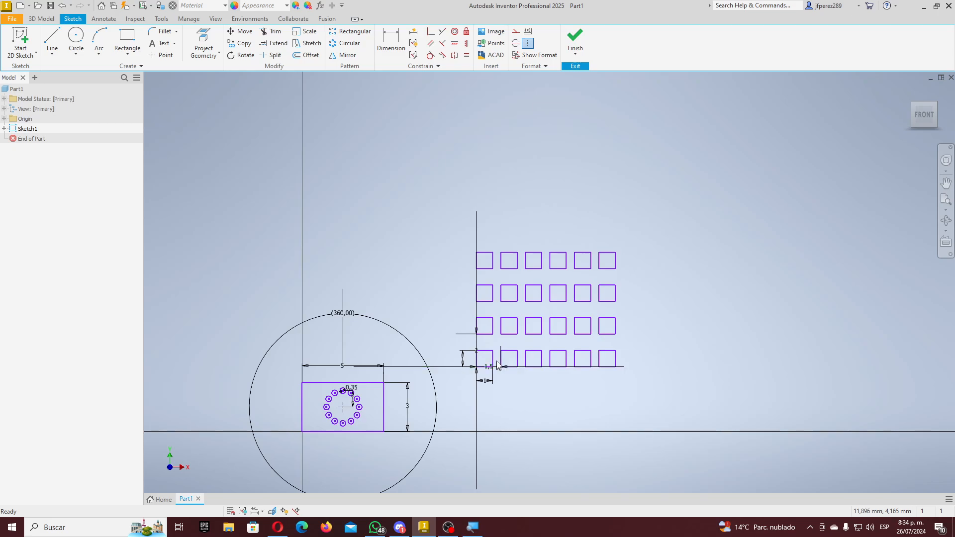
scroll(499, 351, up, 5)
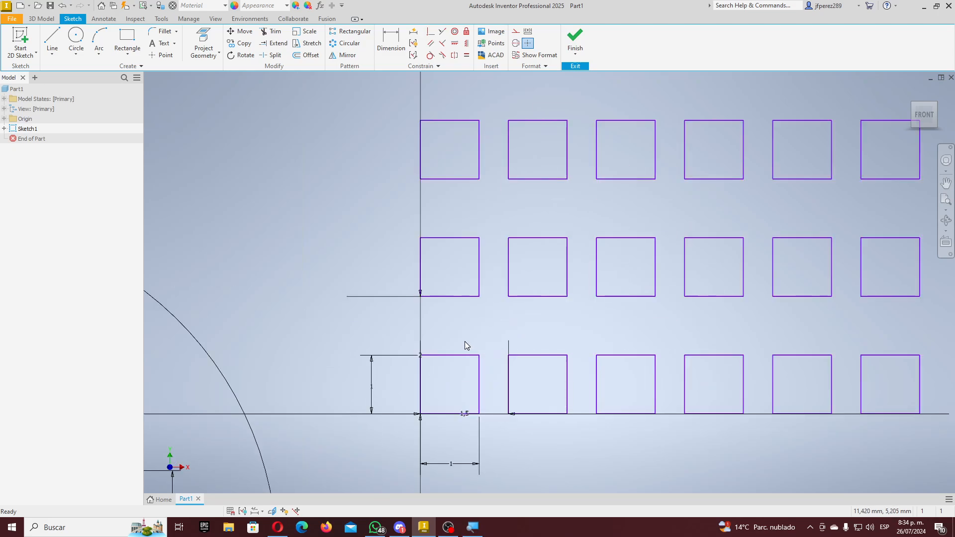
scroll(468, 342, down, 3)
scroll(462, 344, up, 4)
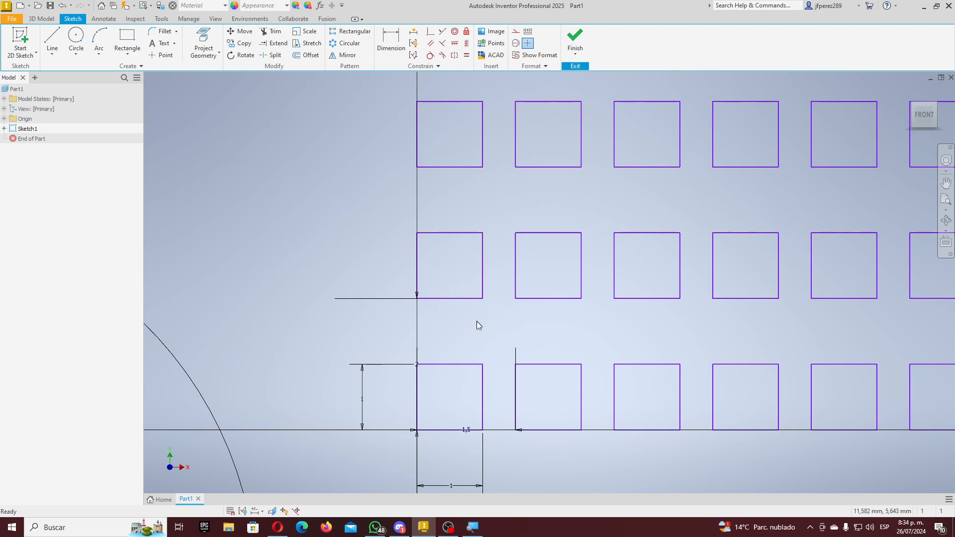
scroll(476, 326, down, 5)
scroll(468, 318, up, 2)
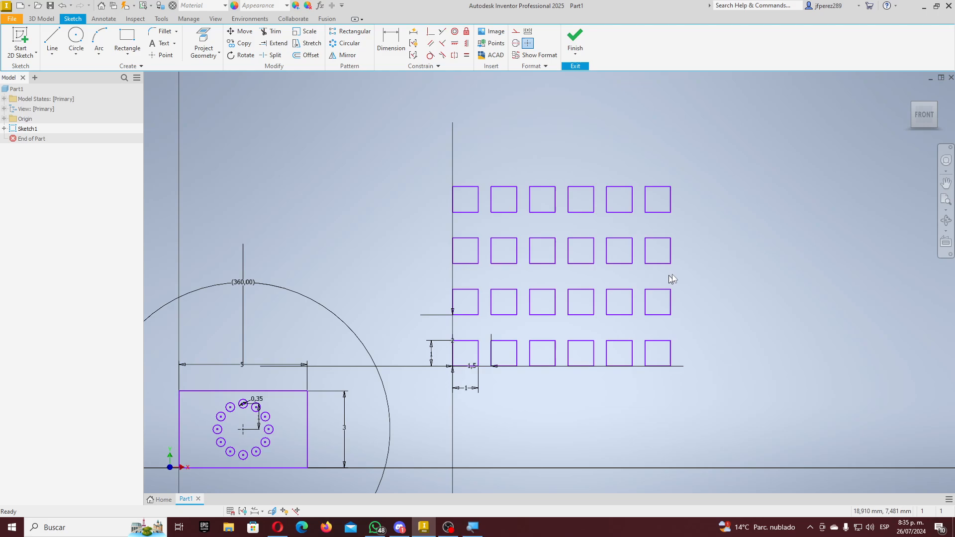
drag(713, 144, 436, 387)
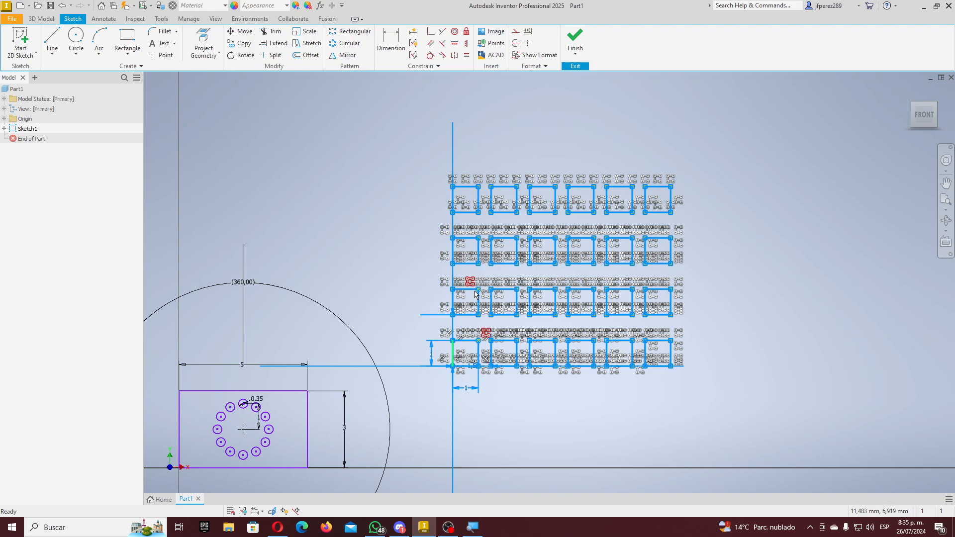
- Select the four sides of the second-row, second square to inspect its constraints
mouse_move(491, 311)
click(335, 181)
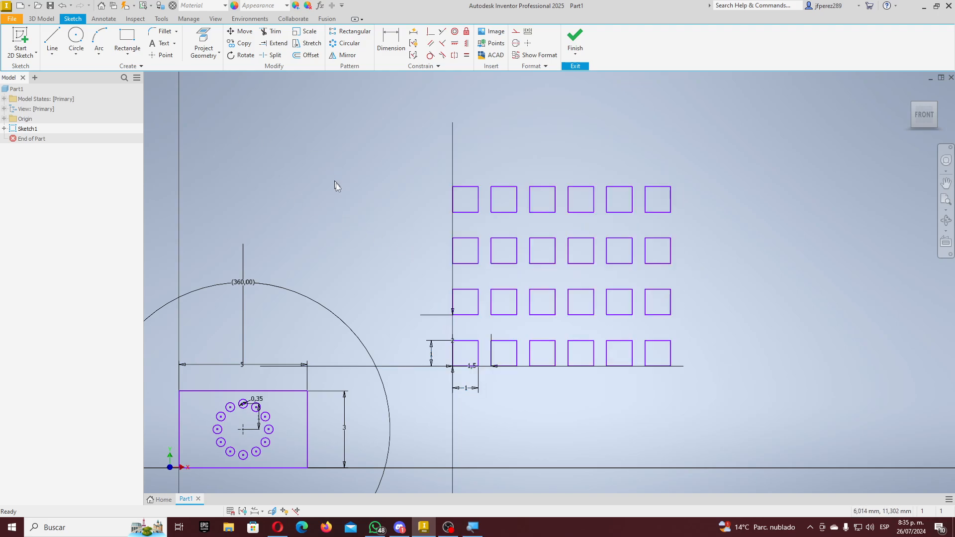
click(498, 238)
scroll(519, 248, up, 8)
drag(315, 213, 583, 473)
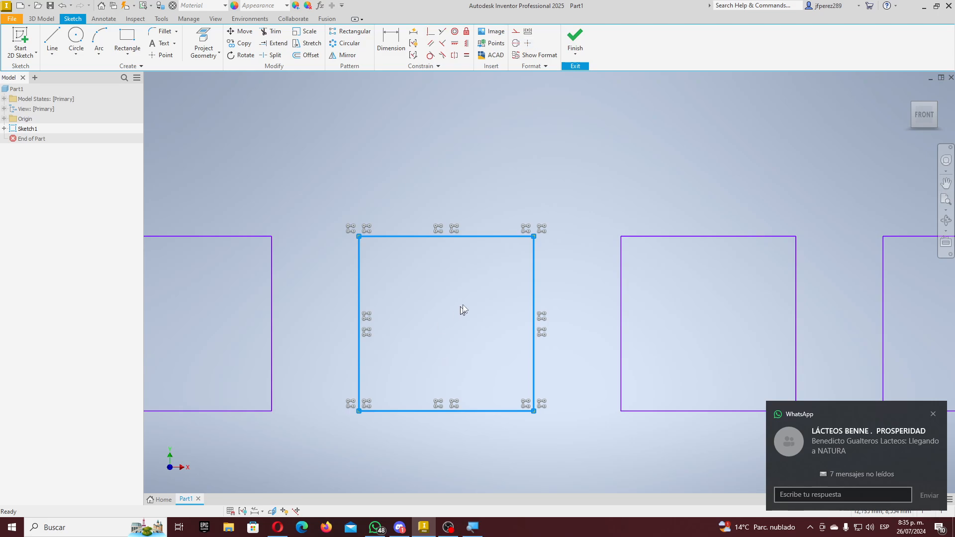
scroll(548, 241, up, 4)
scroll(548, 242, down, 3)
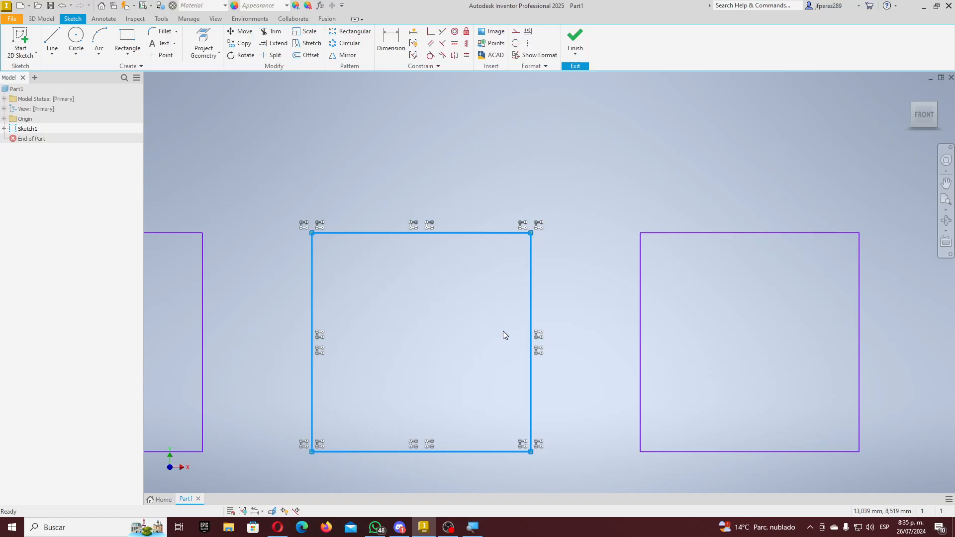
scroll(502, 331, down, 5)
scroll(454, 467, up, 3)
middle_drag(454, 467, 474, 408)
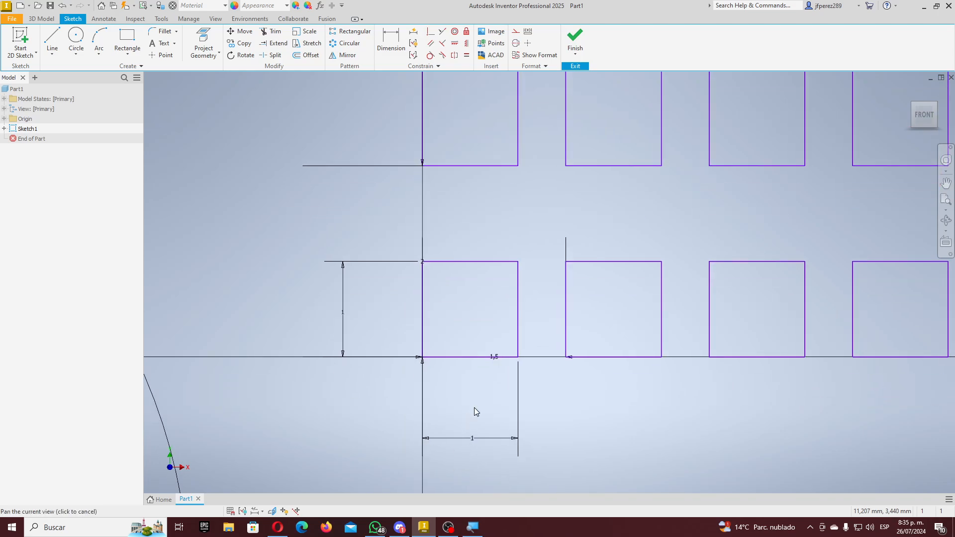
scroll(475, 409, down, 4)
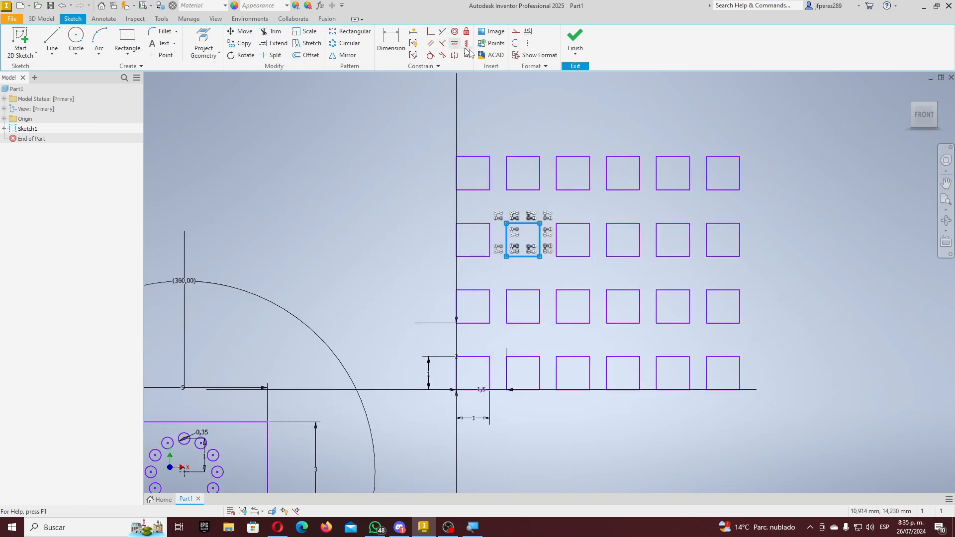
- Change the squares' width dimension from 1 to 0,6
click(350, 31)
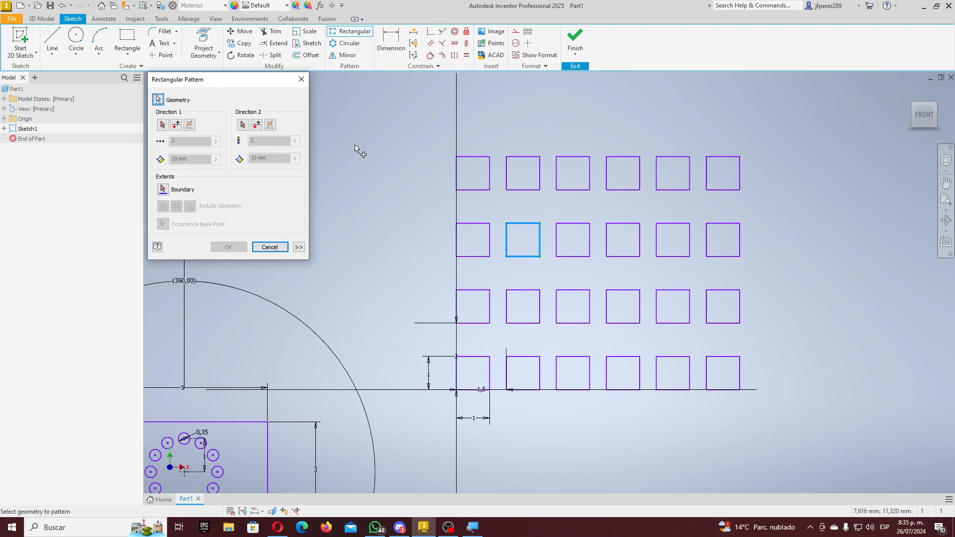
click(301, 81)
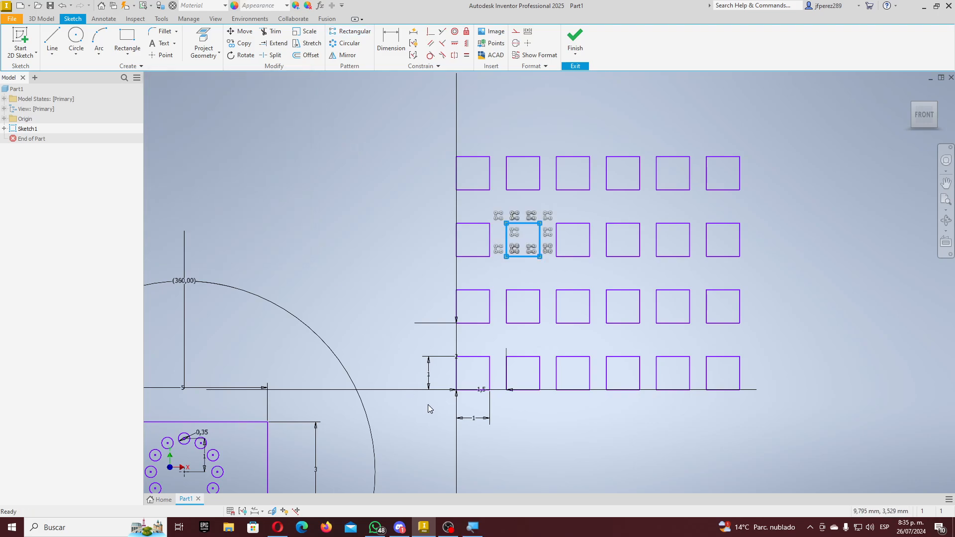
double_click(466, 420)
text(0.)
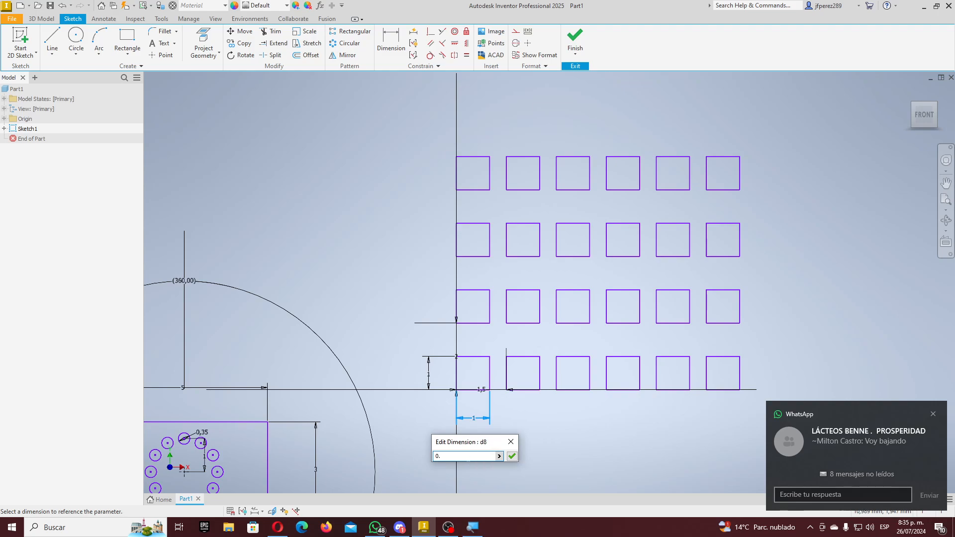
drag(466, 456, 424, 456)
text(0)
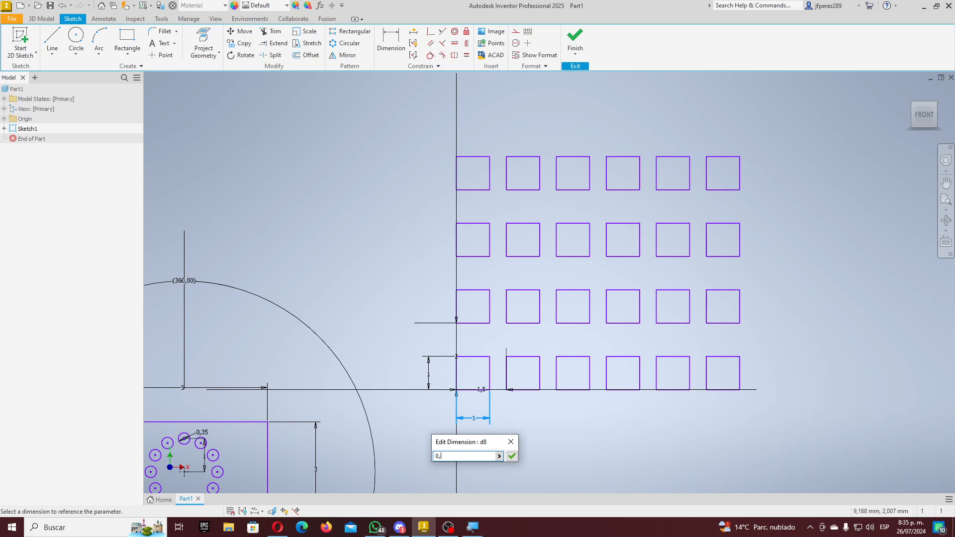
text(,6)
key(Return)
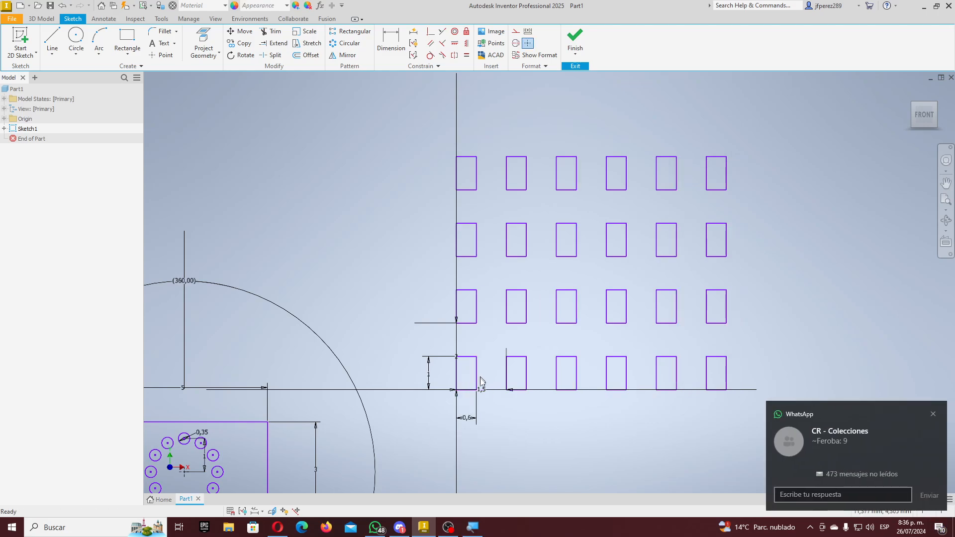
- Select the second rectangle's top, left and right edges and the first rectangle's right edge
click(526, 374)
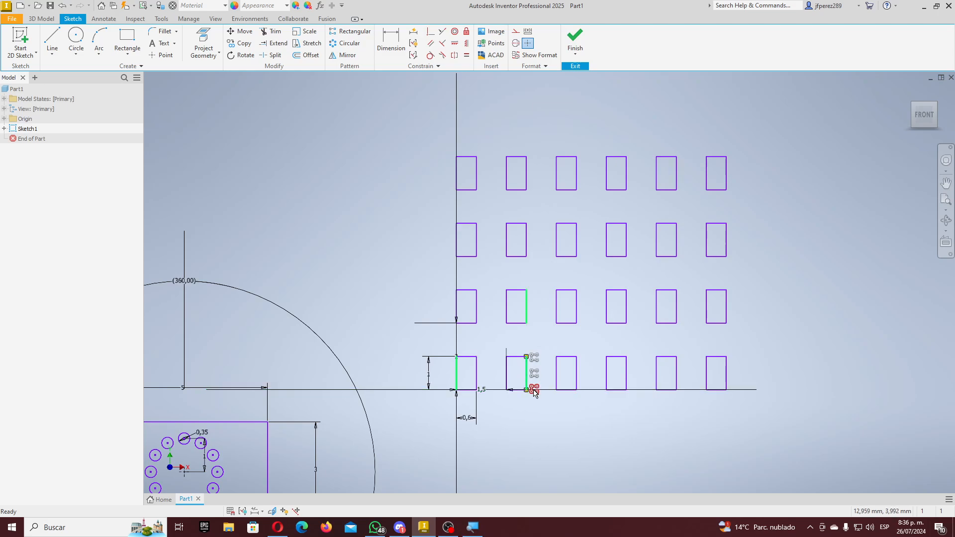
scroll(526, 400, up, 4)
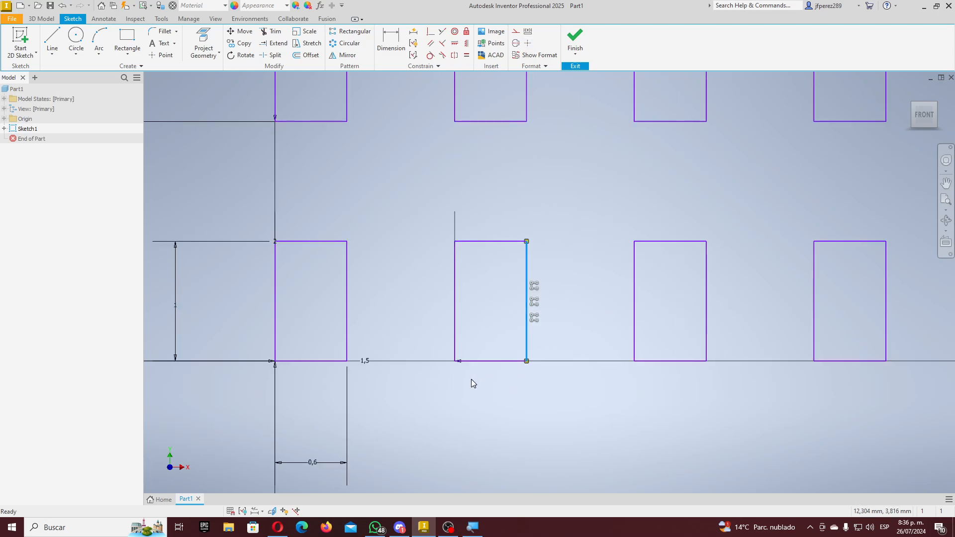
click(444, 241)
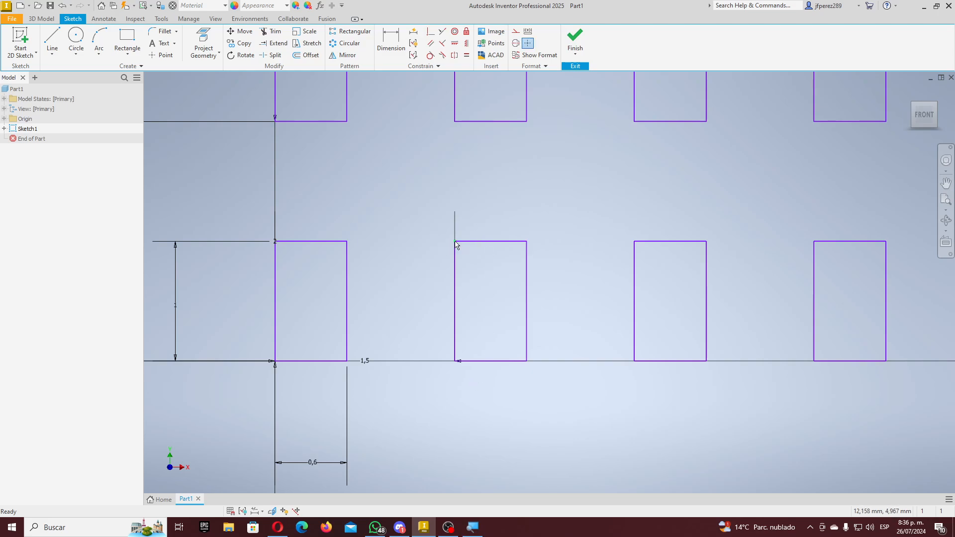
click(471, 242)
scroll(490, 249, up, 5)
scroll(492, 245, down, 5)
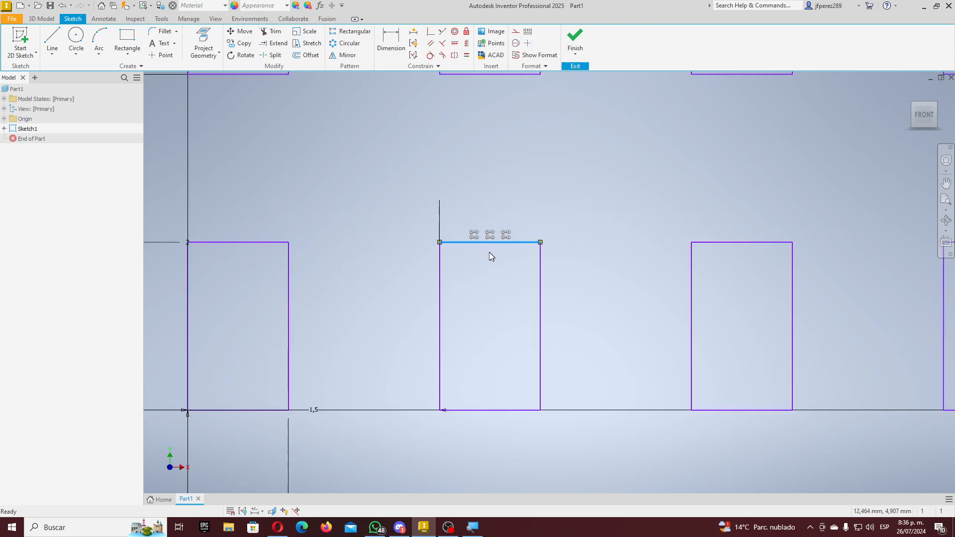
click(440, 281)
scroll(477, 323, down, 5)
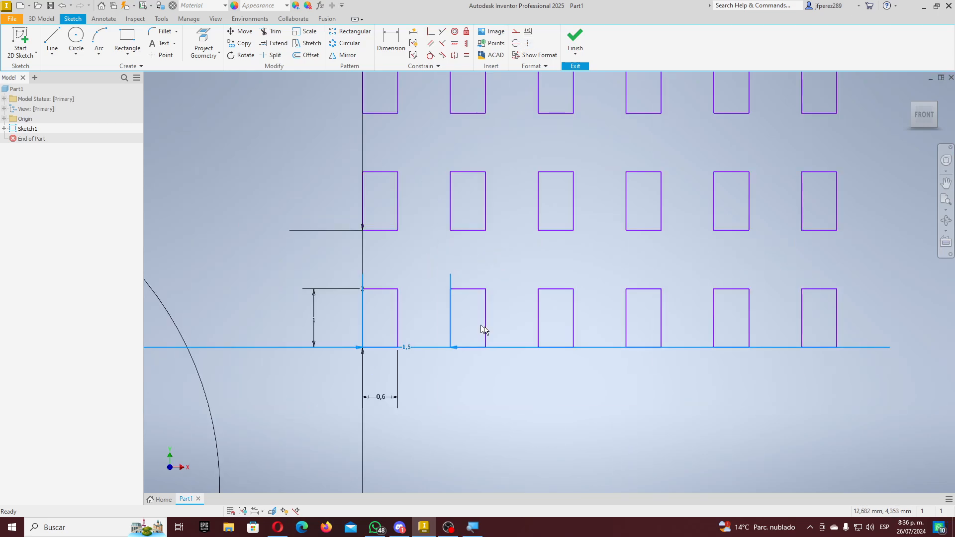
click(487, 326)
scroll(470, 355, up, 4)
scroll(397, 293, down, 5)
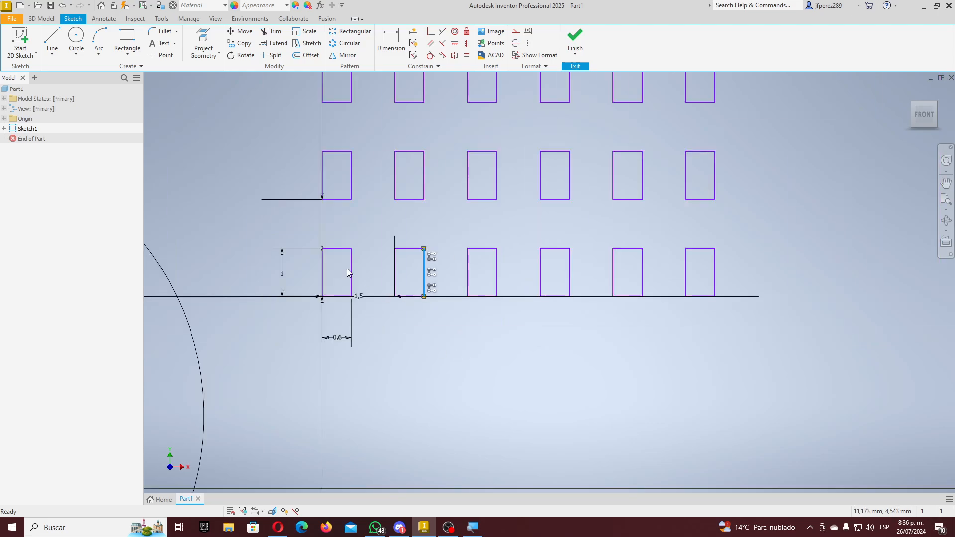
click(347, 270)
scroll(367, 255, up, 3)
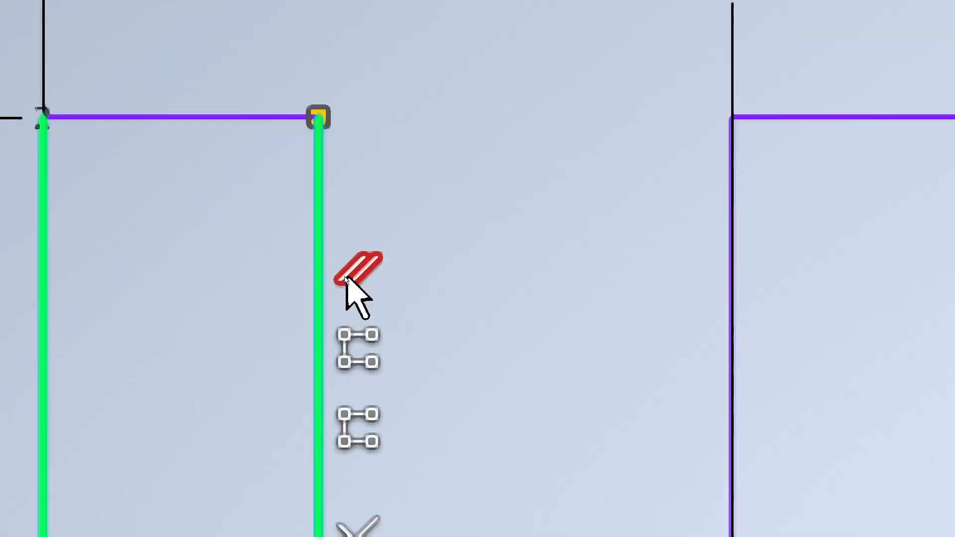
- Delete the parallel constraint on the first rectangle's right edge and reset the width to 1
click(467, 218)
click(320, 279)
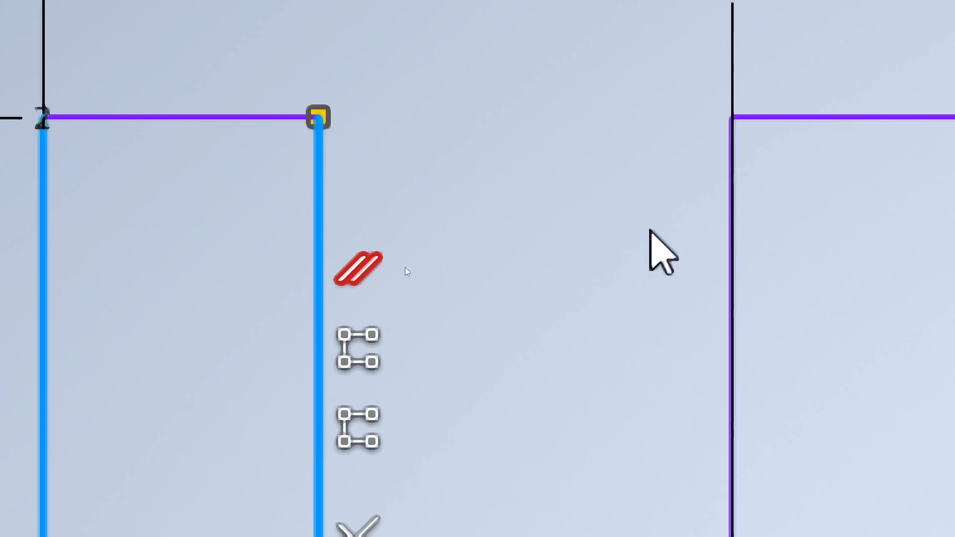
key(Delete)
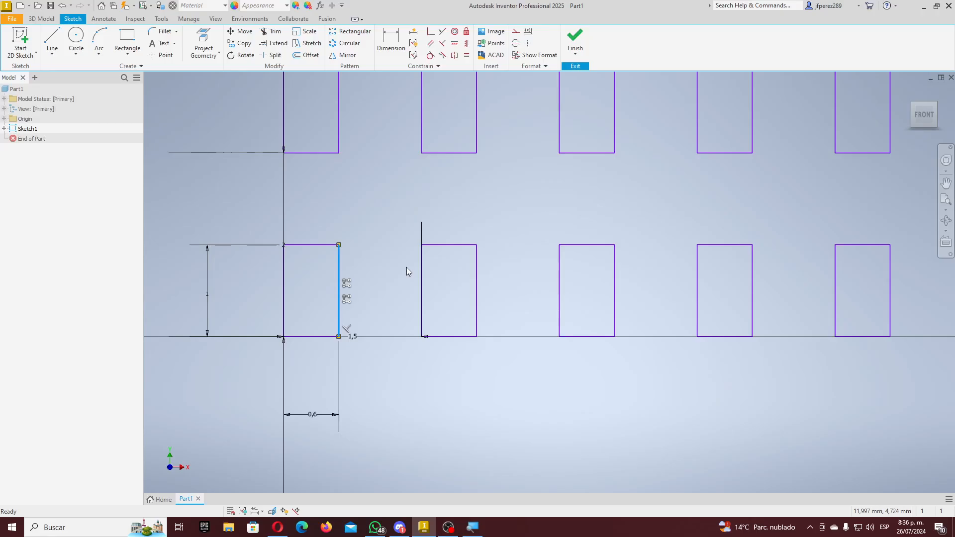
double_click(311, 416)
text(1)
key(Return)
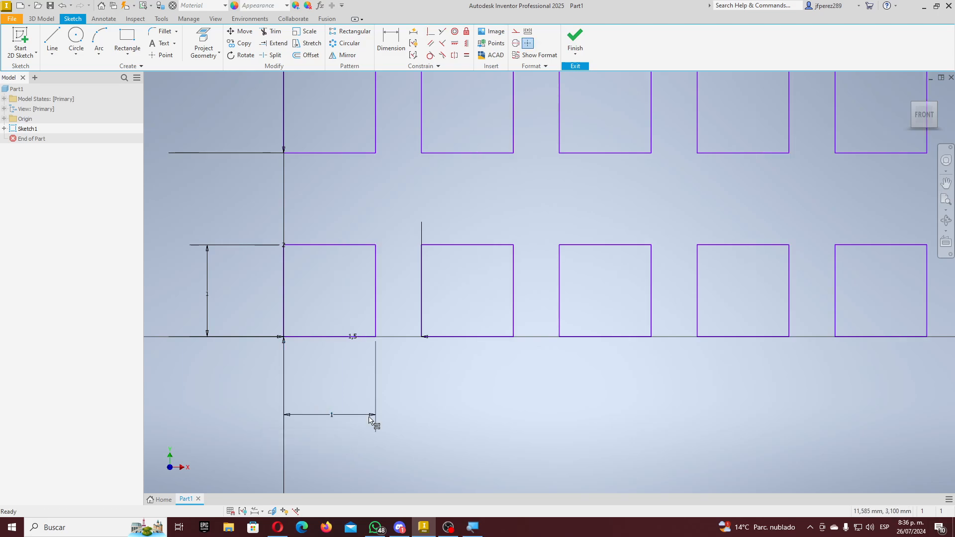
- Try a 0,3 height on the squares, then undo it back to 1
double_click(207, 294)
text(0)
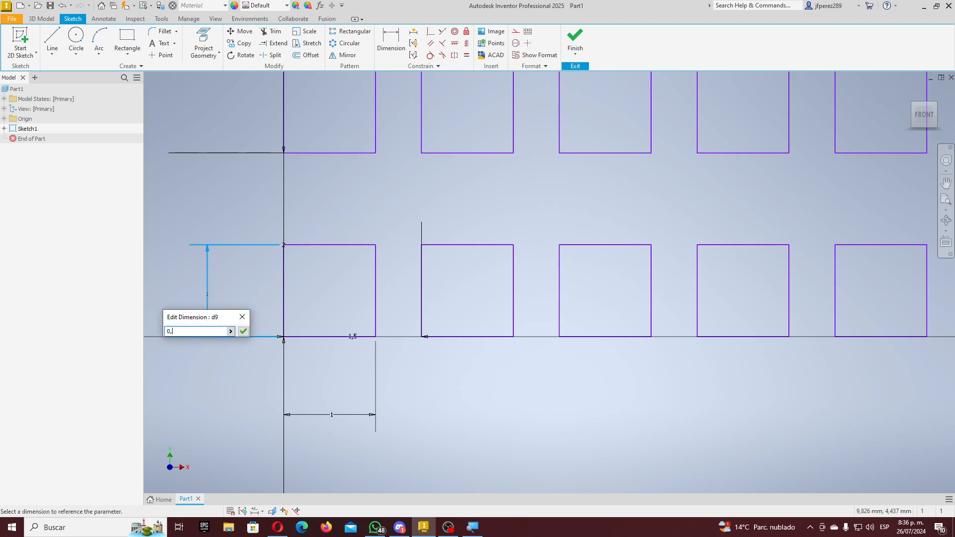
text(,3)
key(Return)
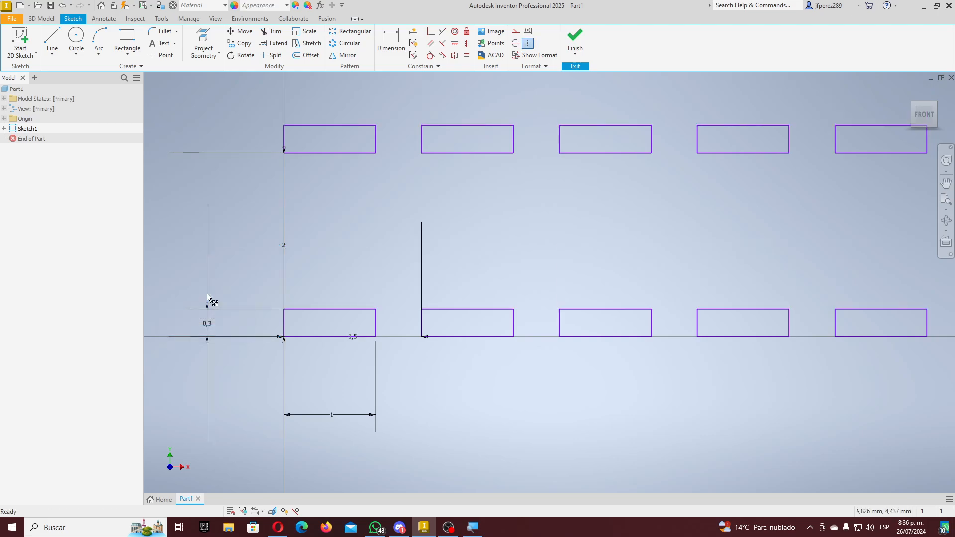
key(ctrl+z)
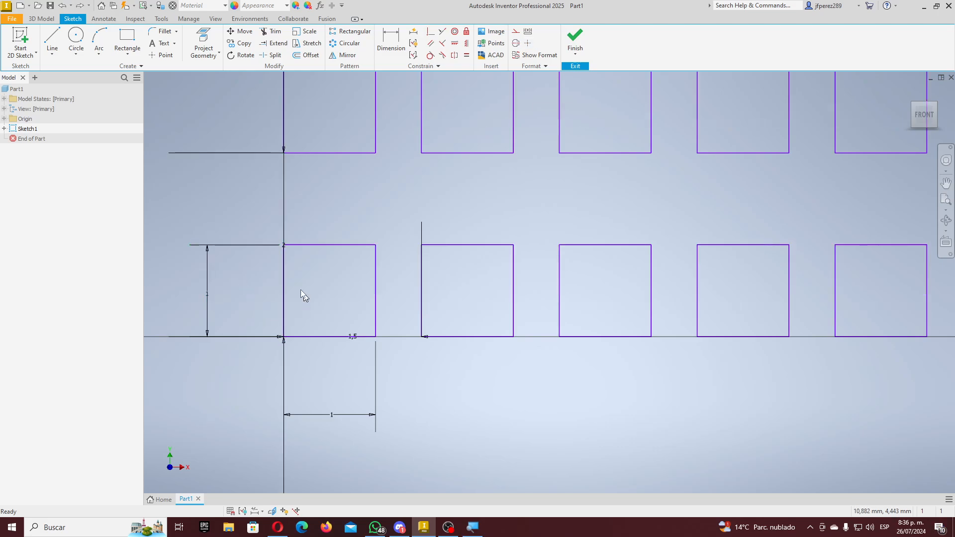
drag(270, 229, 309, 369)
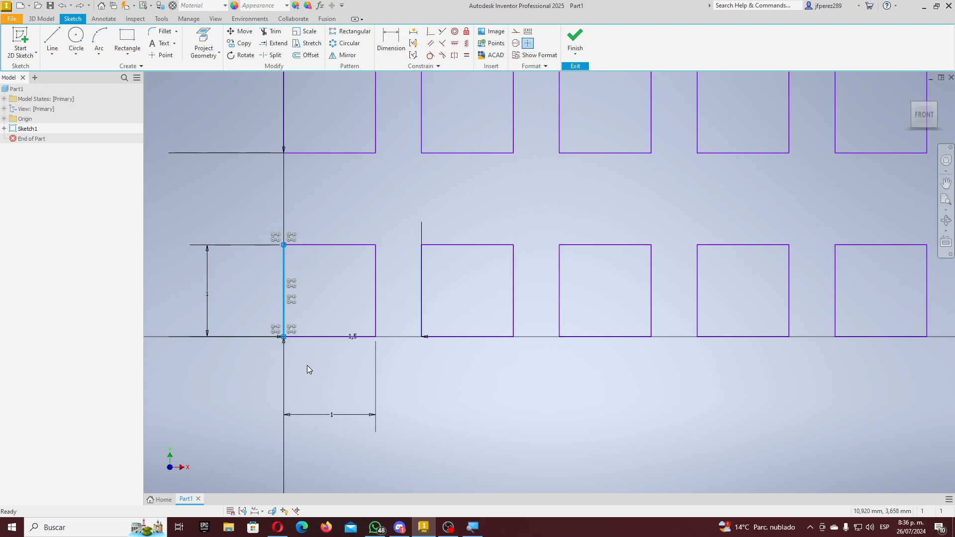
click(313, 244)
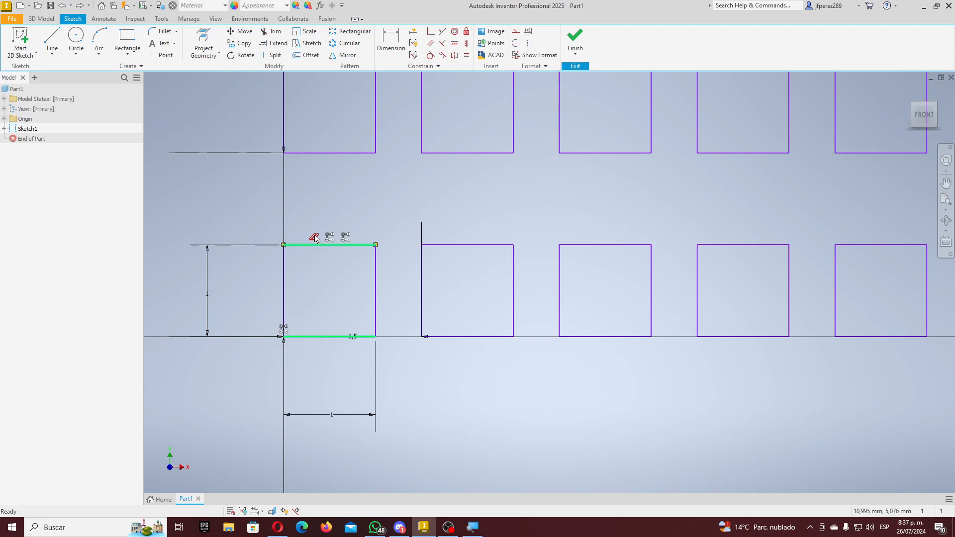
click(319, 336)
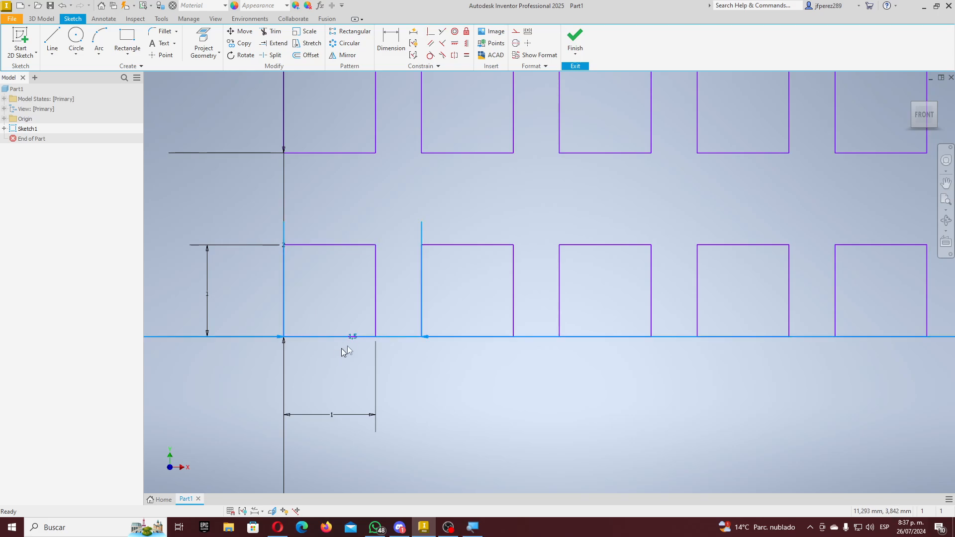
scroll(344, 344, down, 10)
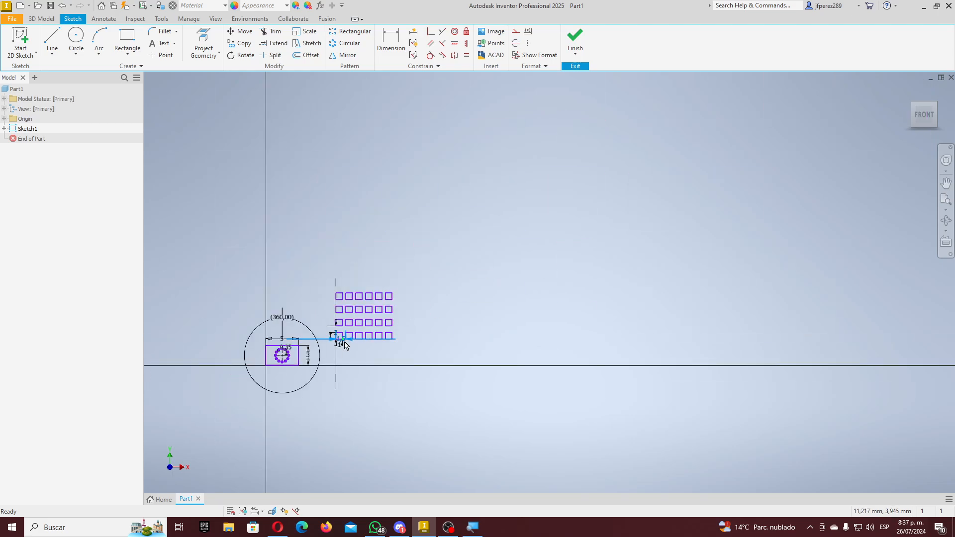
scroll(344, 344, up, 5)
click(365, 337)
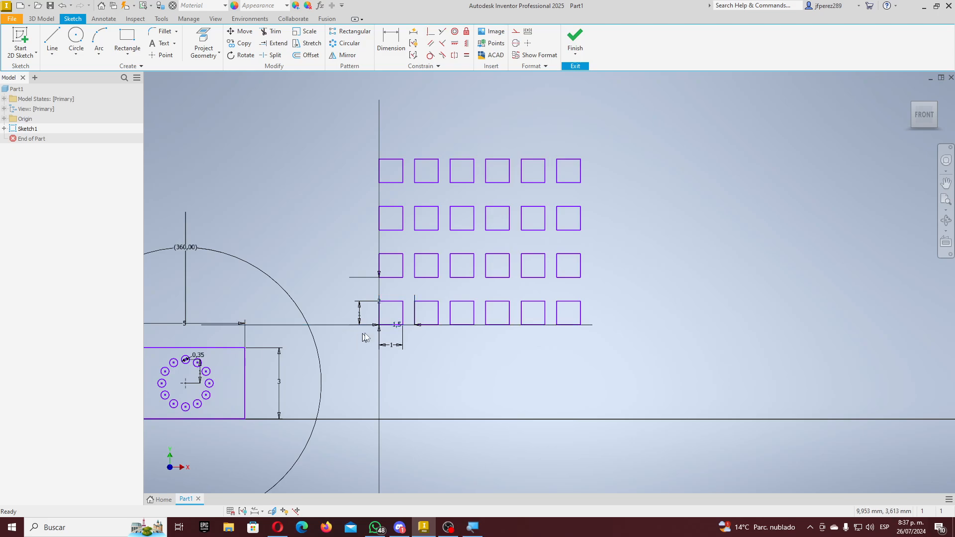
scroll(365, 338, up, 8)
scroll(470, 354, down, 2)
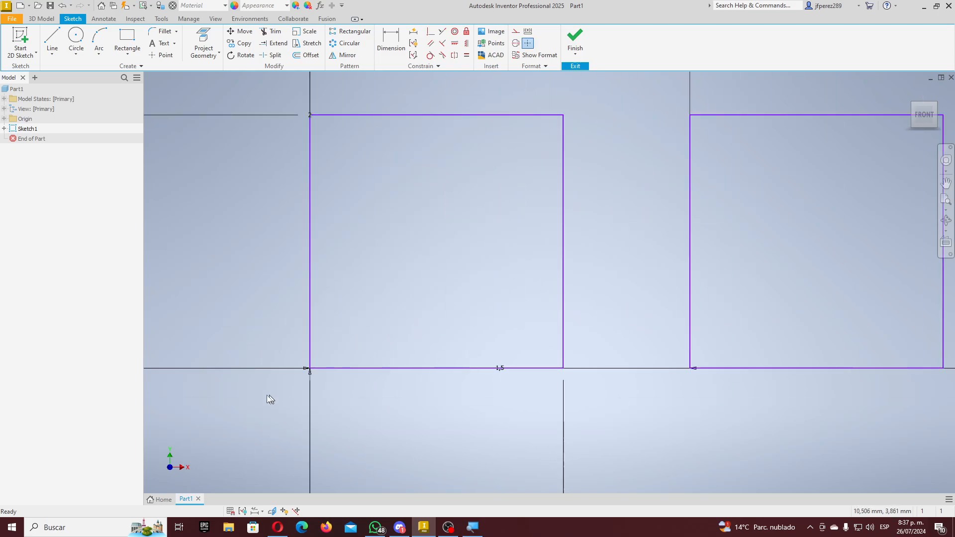
drag(270, 400, 587, 357)
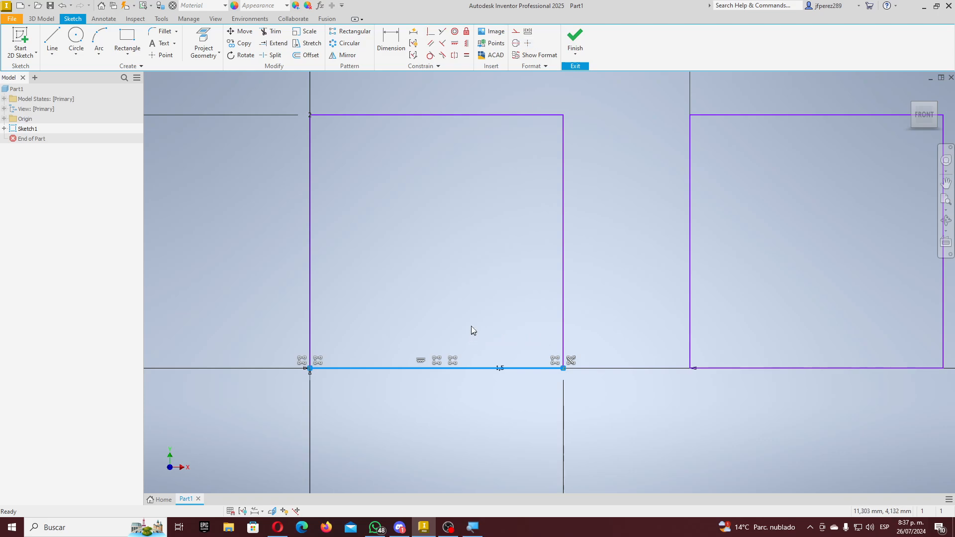
scroll(471, 327, down, 5)
click(462, 295)
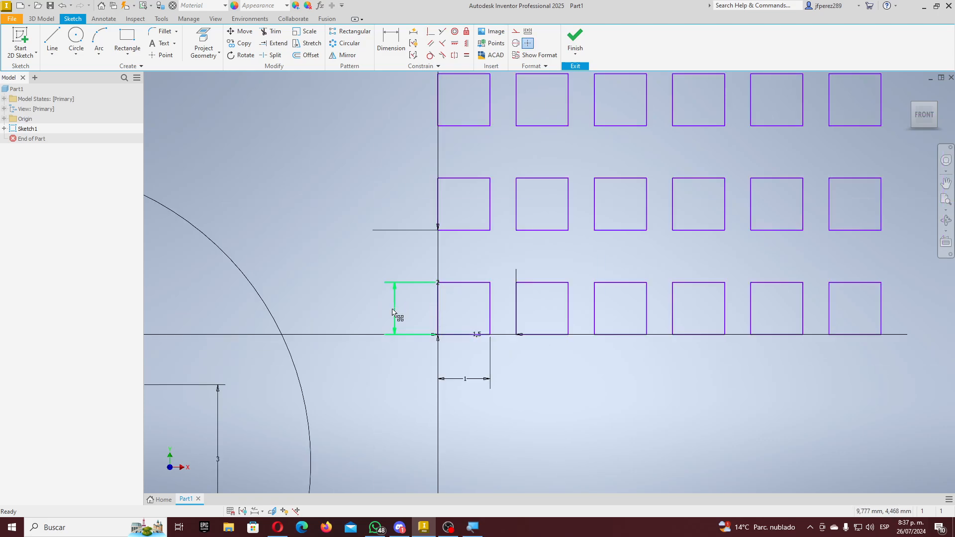
double_click(393, 312)
text(0)
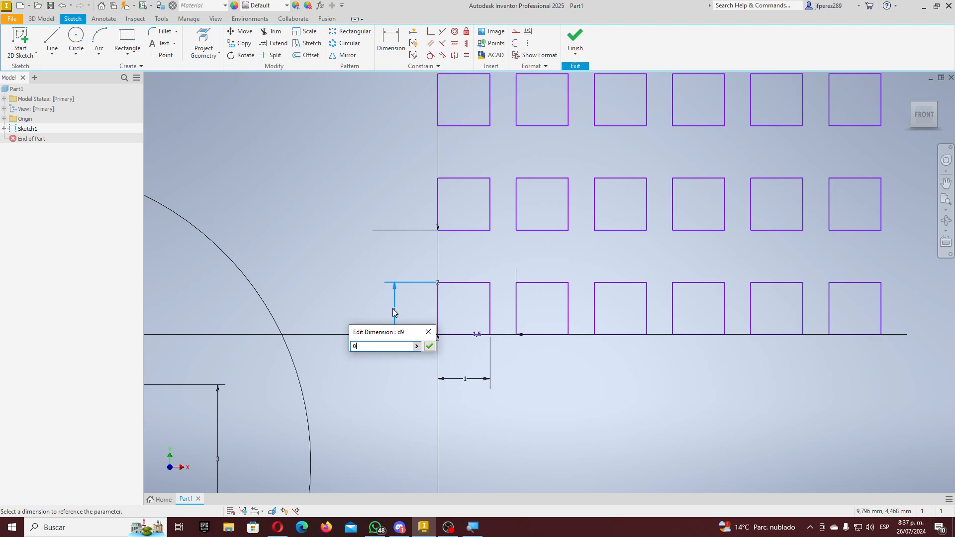
text(,3)
key(Return)
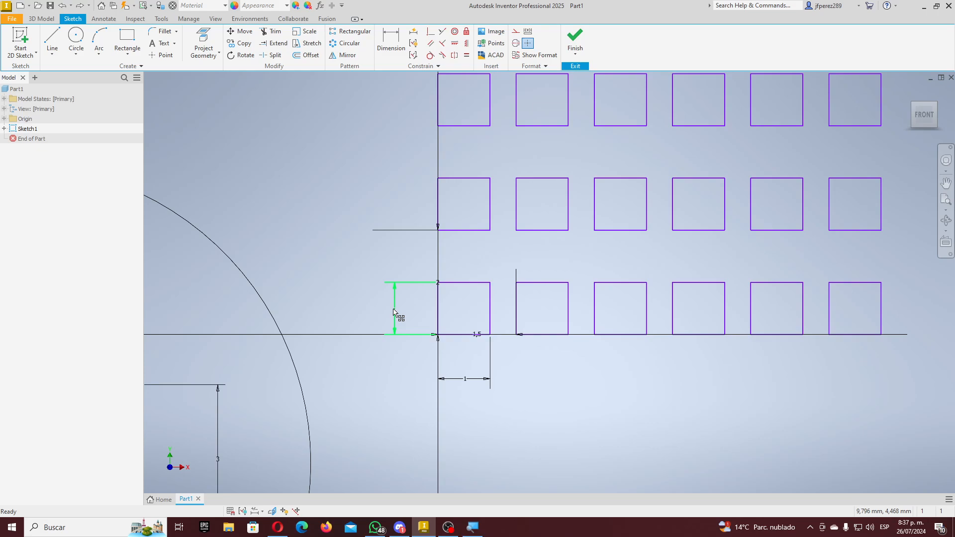
scroll(393, 313, down, 5)
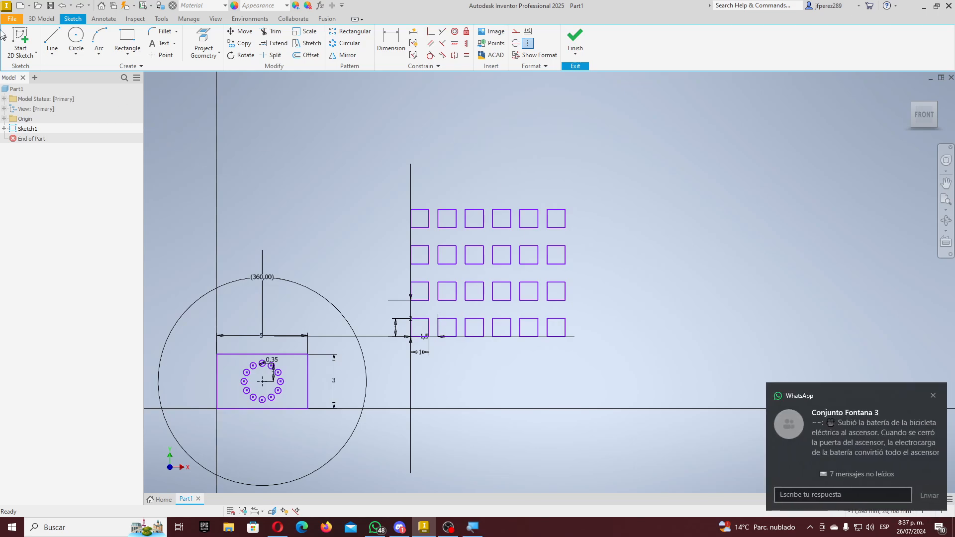
- Draw a horizontal line and a downward vertical leg right of the grid, then select the horizontal line
click(50, 36)
click(745, 266)
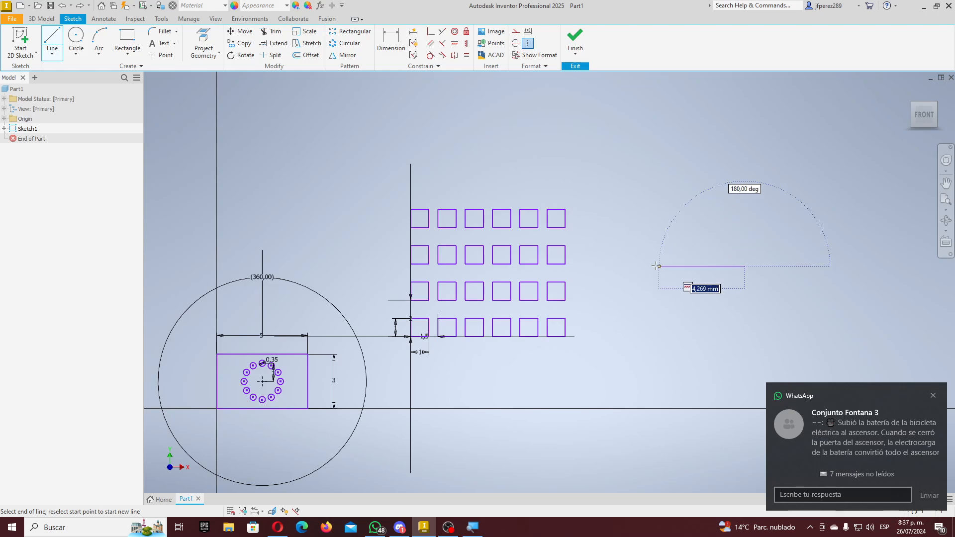
click(652, 267)
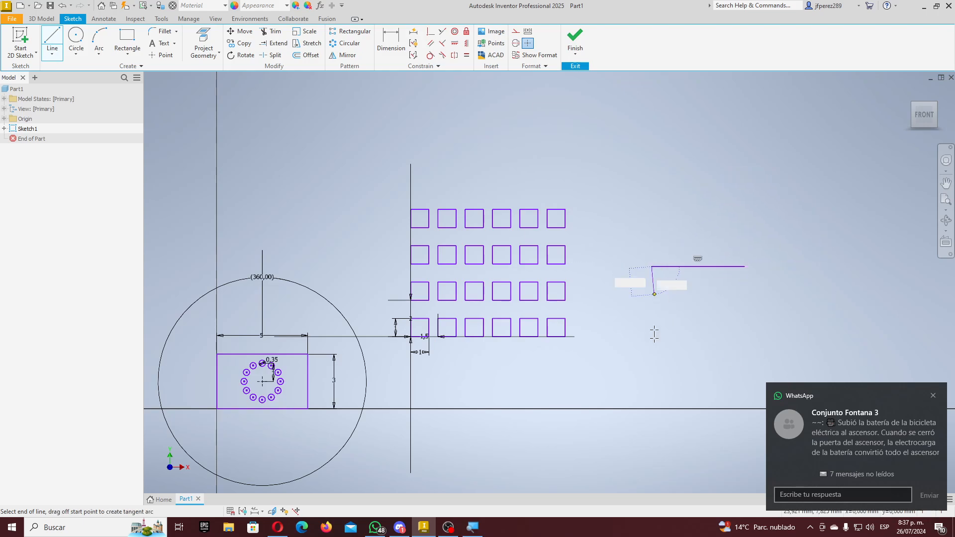
click(652, 364)
key(Escape)
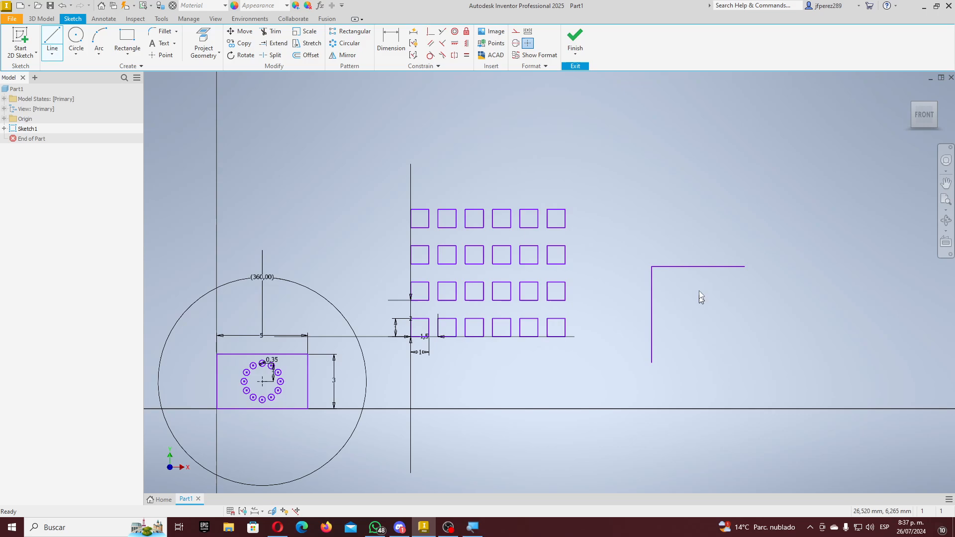
scroll(692, 270, down, 7)
click(576, 247)
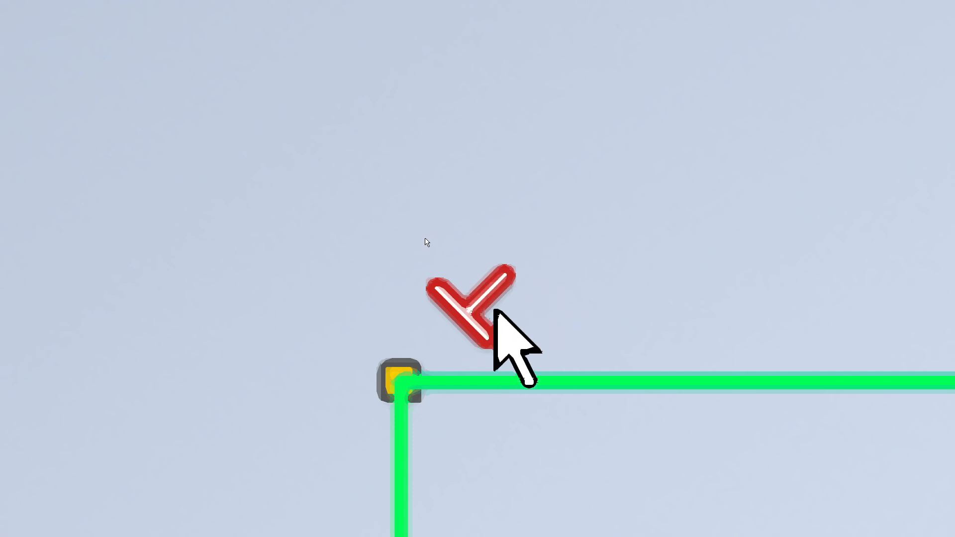
scroll(467, 272, up, 5)
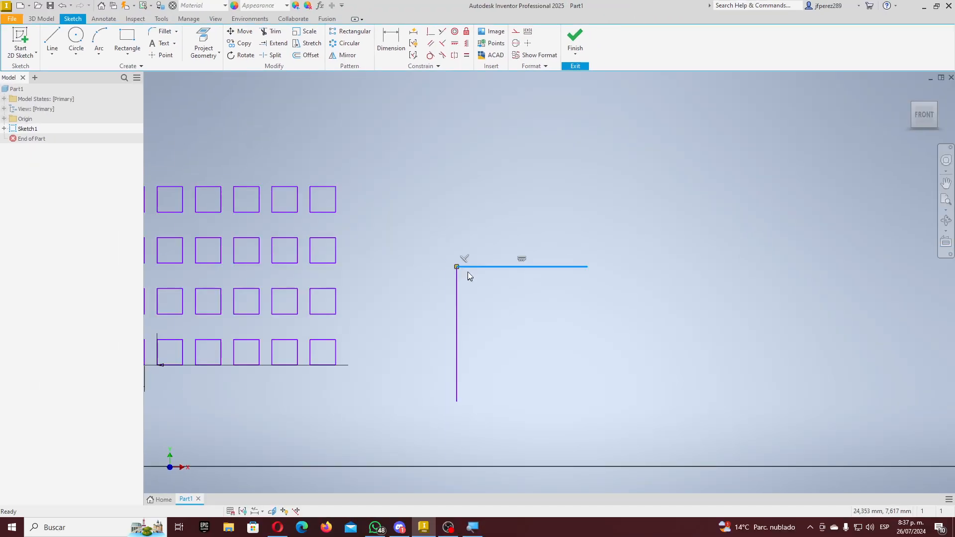
- Reposition the corner lines and delete the perpendicular constraint at their corner
click(553, 283)
mouse_move(588, 269)
mouse_down()
mouse_move(599, 199)
mouse_move(599, 320)
mouse_move(599, 266)
mouse_up()
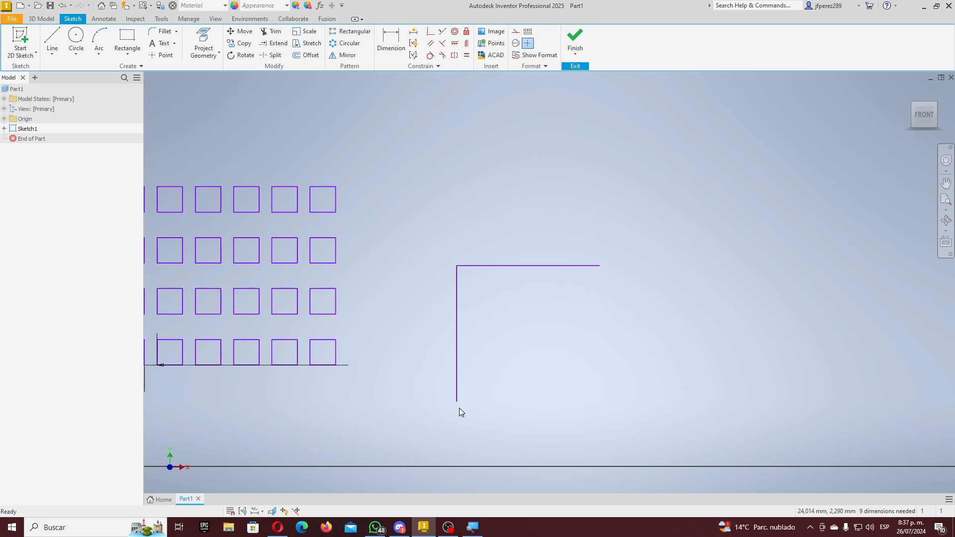
mouse_move(458, 403)
mouse_down()
mouse_move(558, 419)
mouse_move(462, 401)
mouse_up()
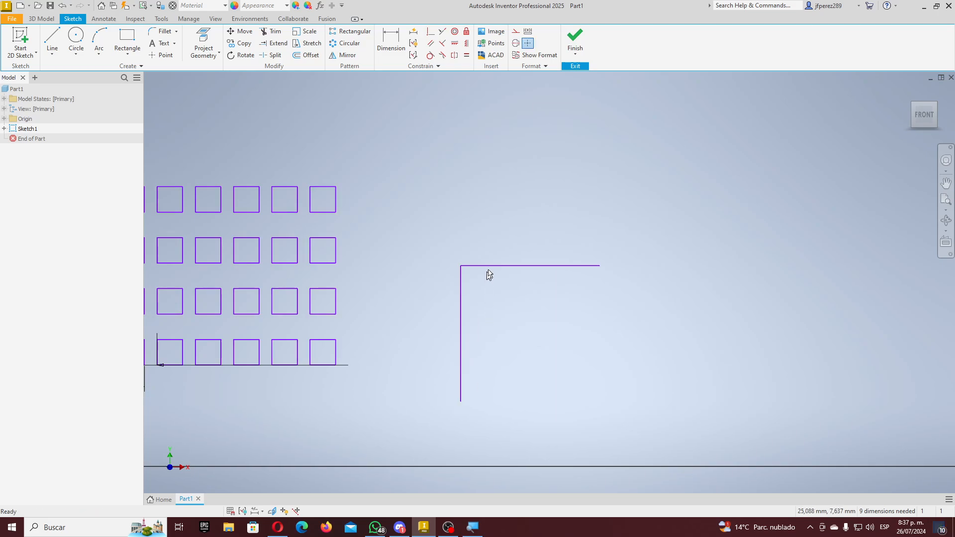
click(466, 265)
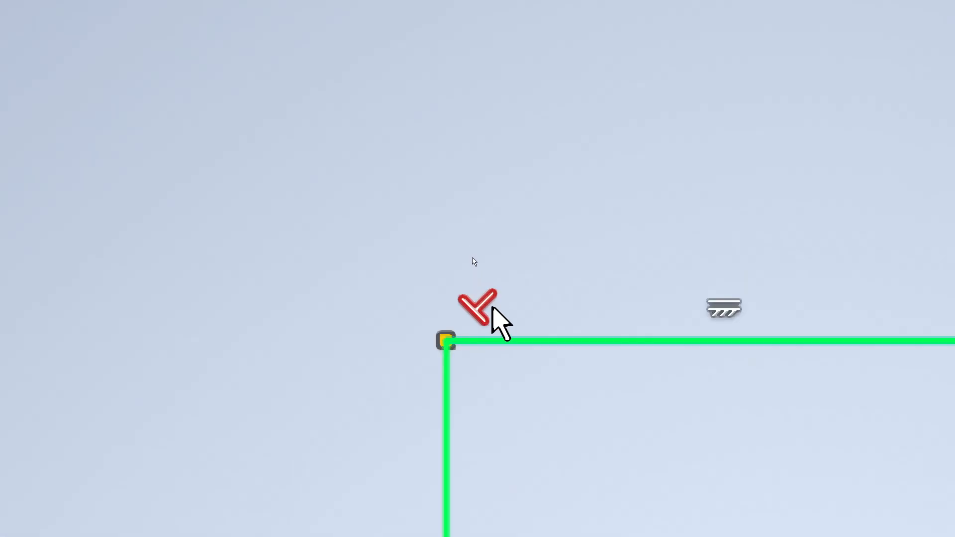
click(471, 259)
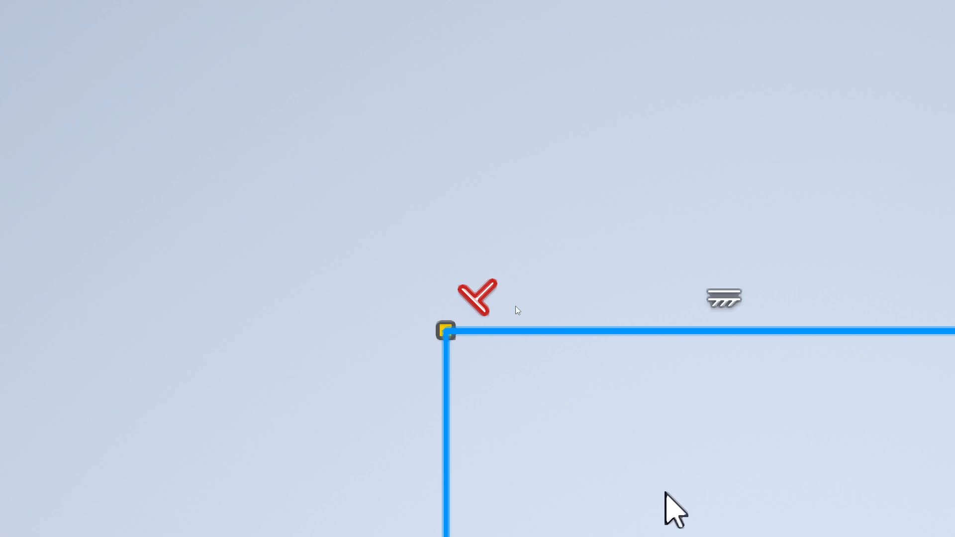
key(Delete)
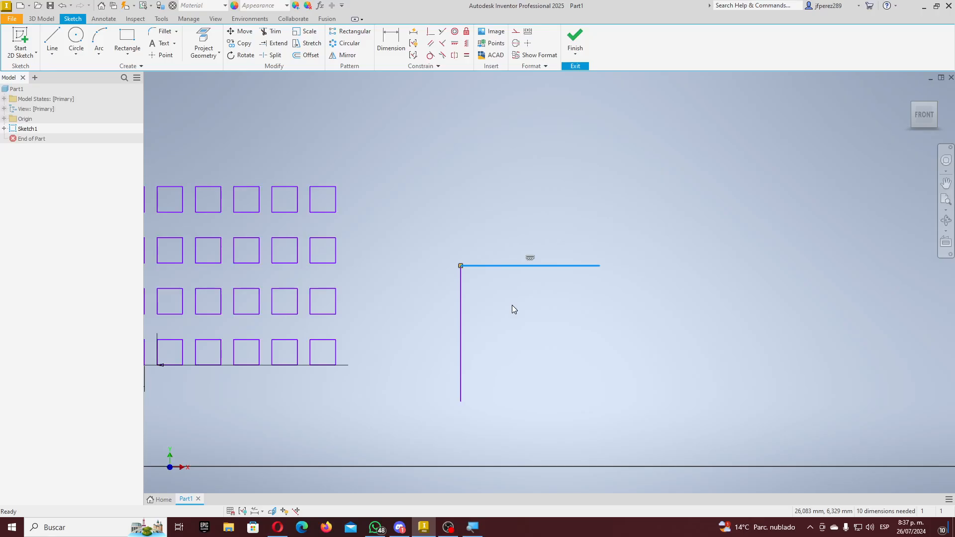
- Delete the top line's horizontal constraint and drag its right end up into a diagonal
click(462, 295)
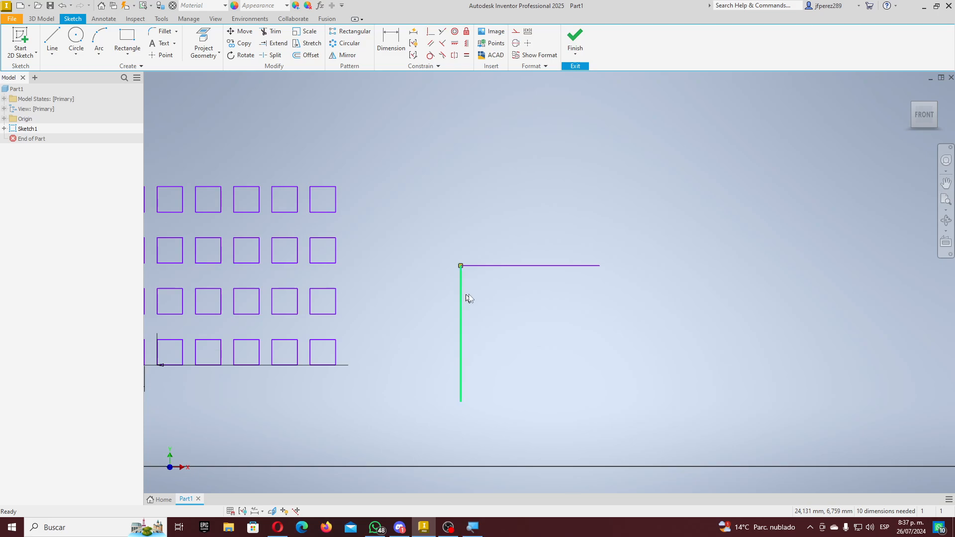
click(540, 268)
drag(616, 259, 610, 287)
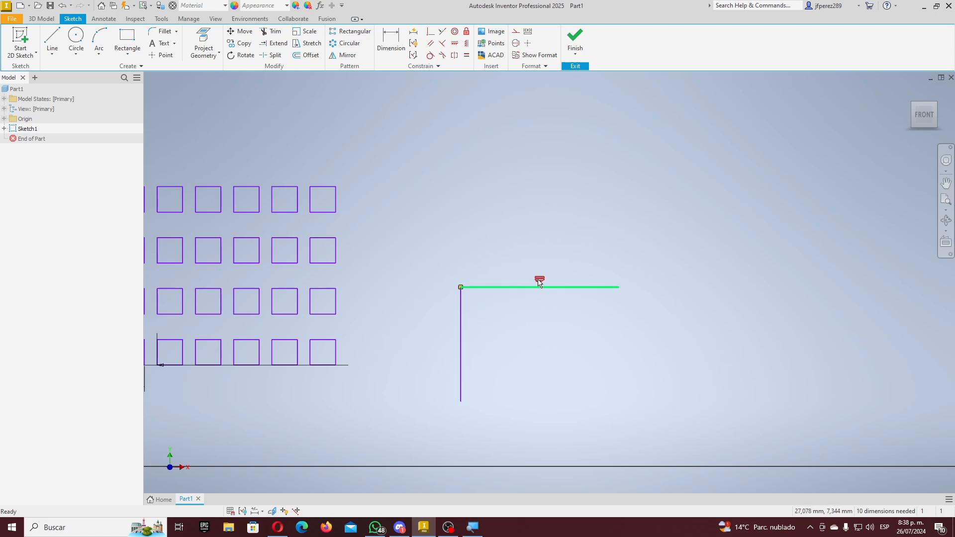
click(540, 279)
key(Delete)
drag(616, 288, 641, 150)
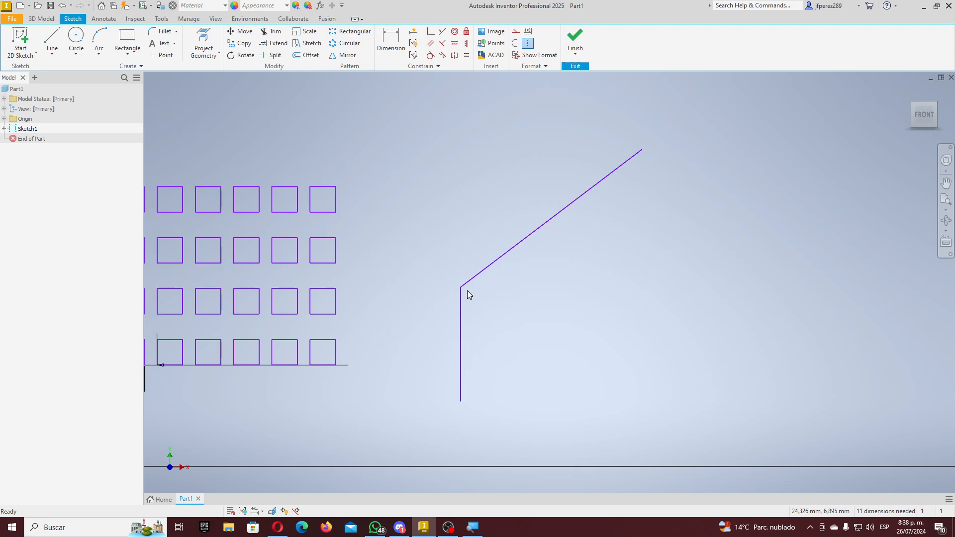
scroll(532, 258, down, 8)
scroll(543, 259, up, 3)
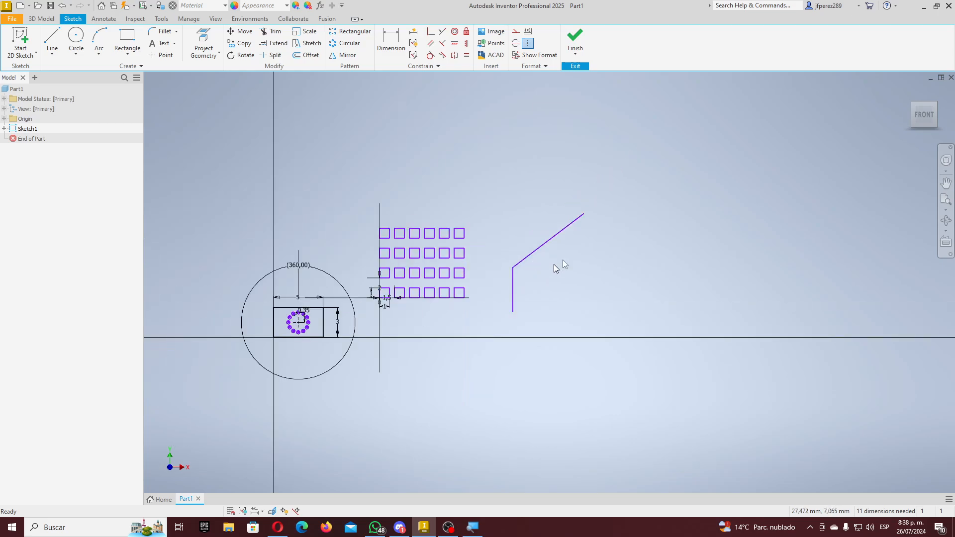
mouse_move(638, 187)
mouse_down()
mouse_move(526, 253)
mouse_move(369, 314)
mouse_up()
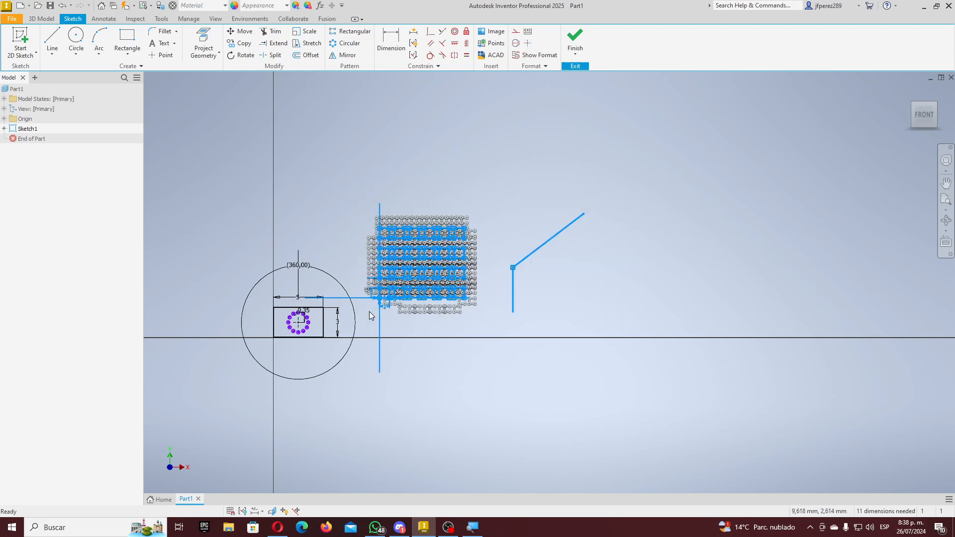
- Delete the bent lines, then try window selections over the square grid
key(Delete)
drag(489, 197, 367, 304)
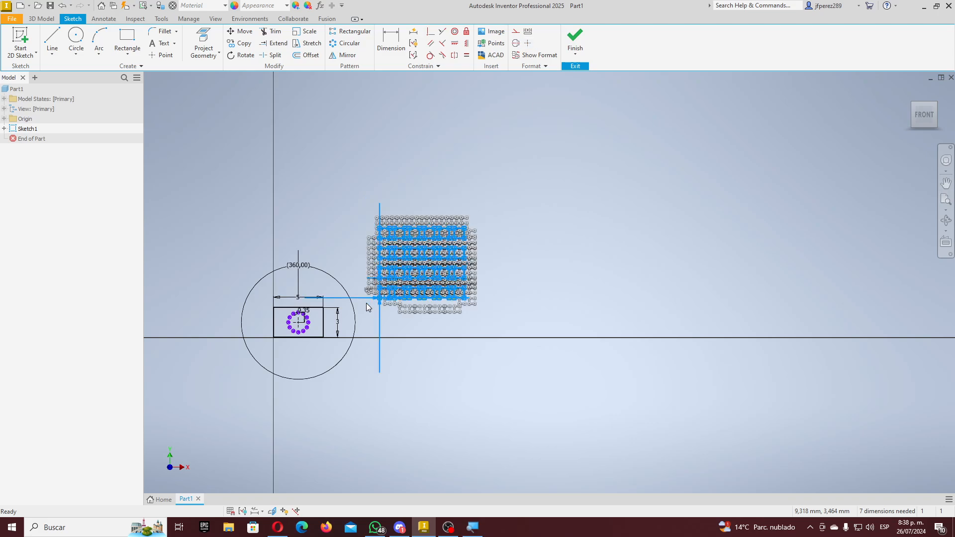
scroll(375, 264, up, 5)
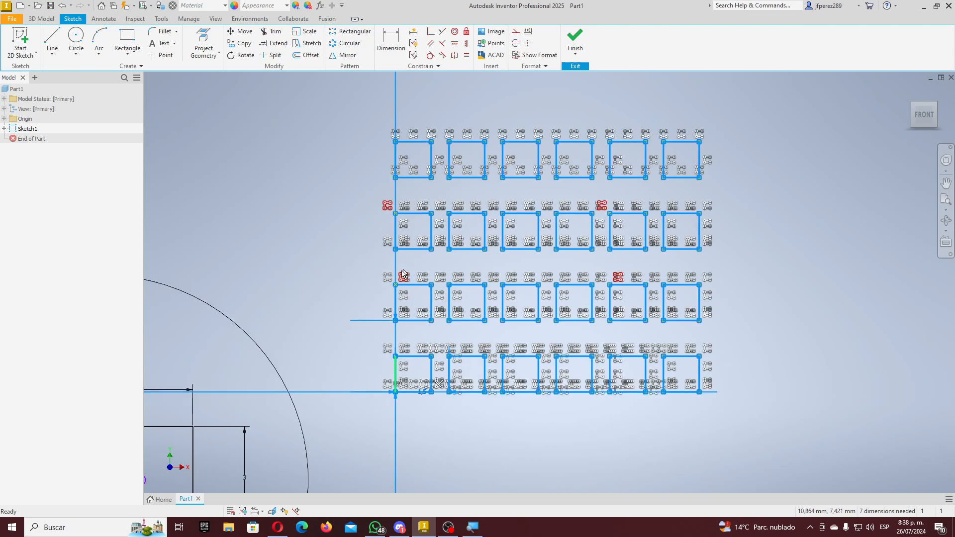
click(372, 268)
drag(718, 407, 440, 121)
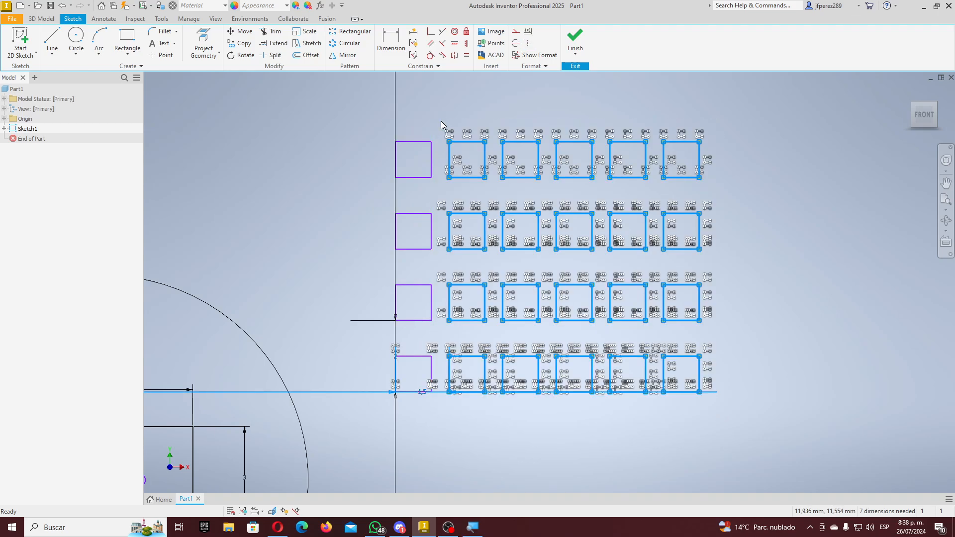
click(713, 139)
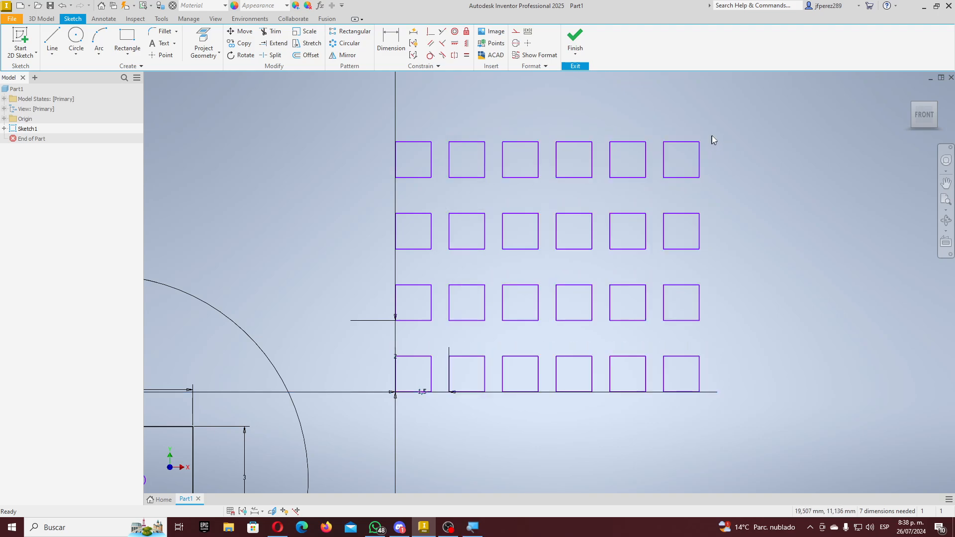
- Window-select all 24 grid squares left to right, leaving the axis lines unselected
drag(712, 139, 389, 147)
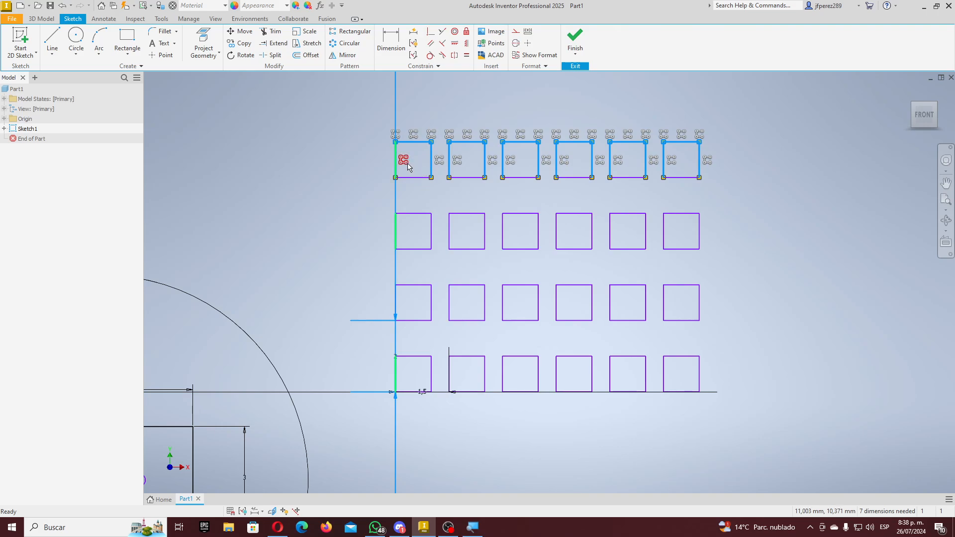
drag(755, 136, 292, 211)
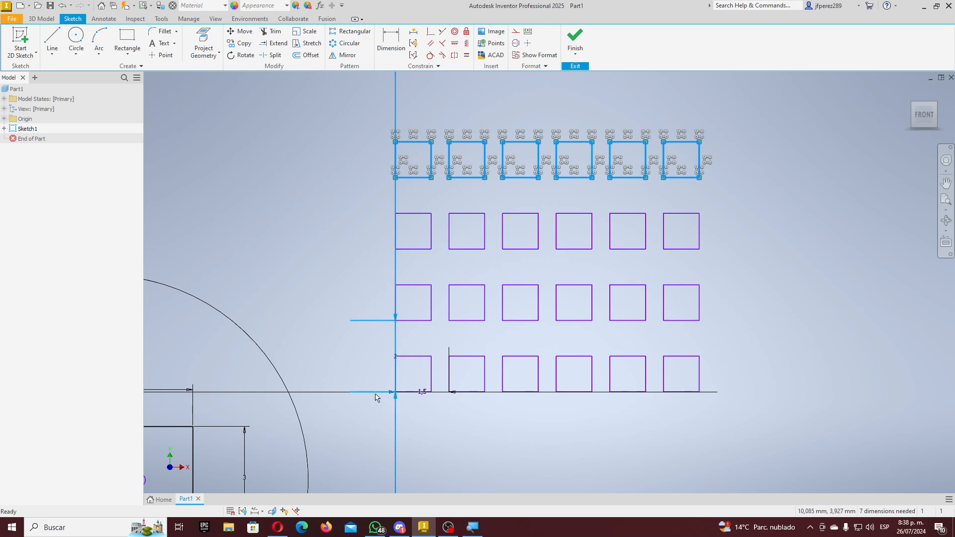
key(Escape)
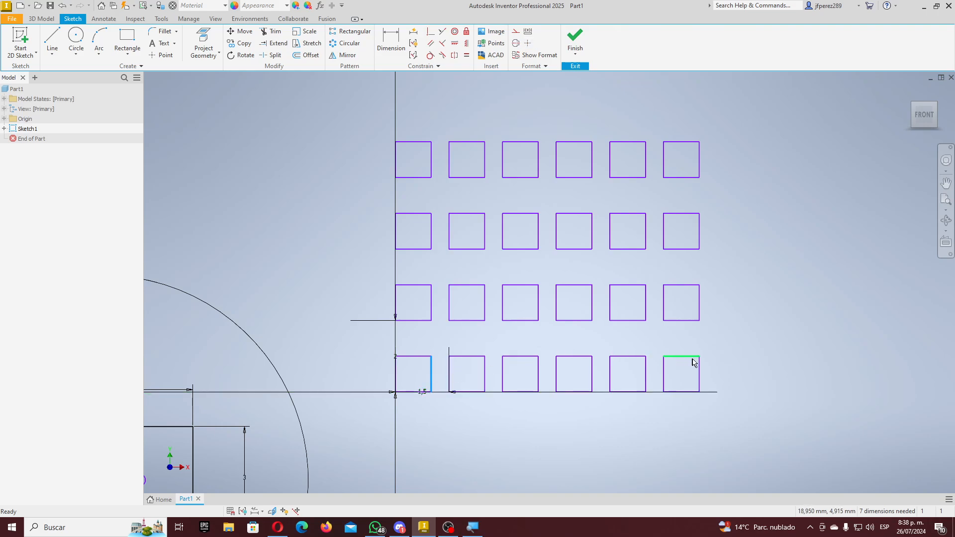
drag(711, 397, 319, 348)
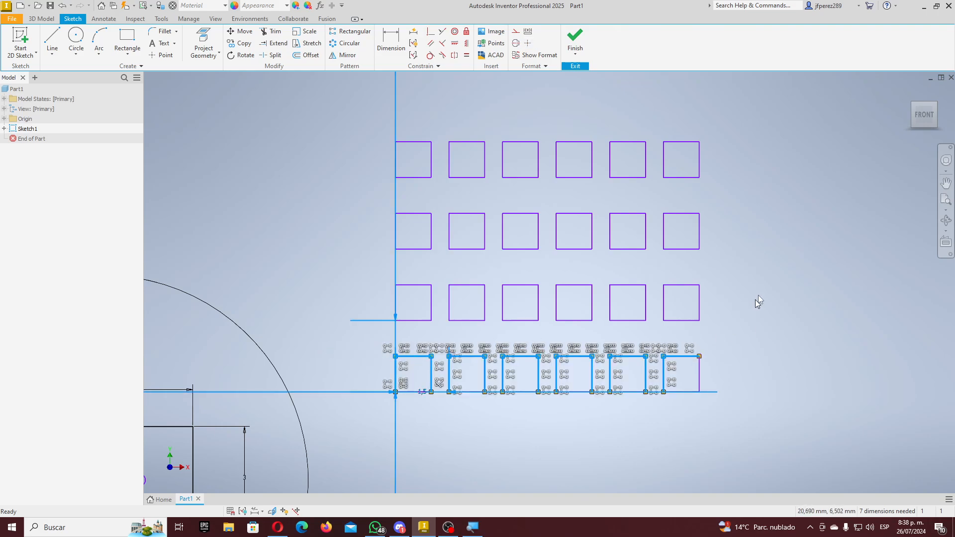
key(Escape)
drag(777, 120, 423, 377)
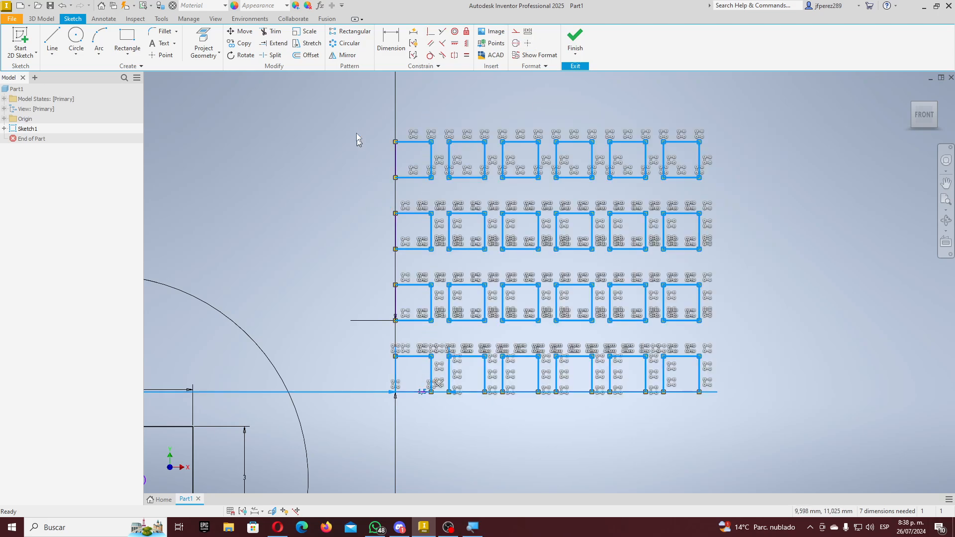
drag(372, 122, 758, 414)
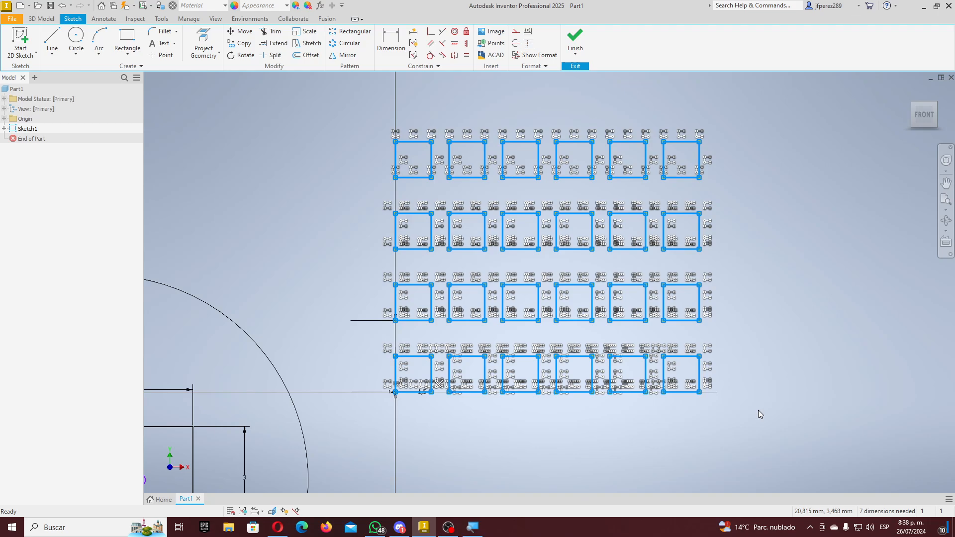
scroll(759, 410, down, 3)
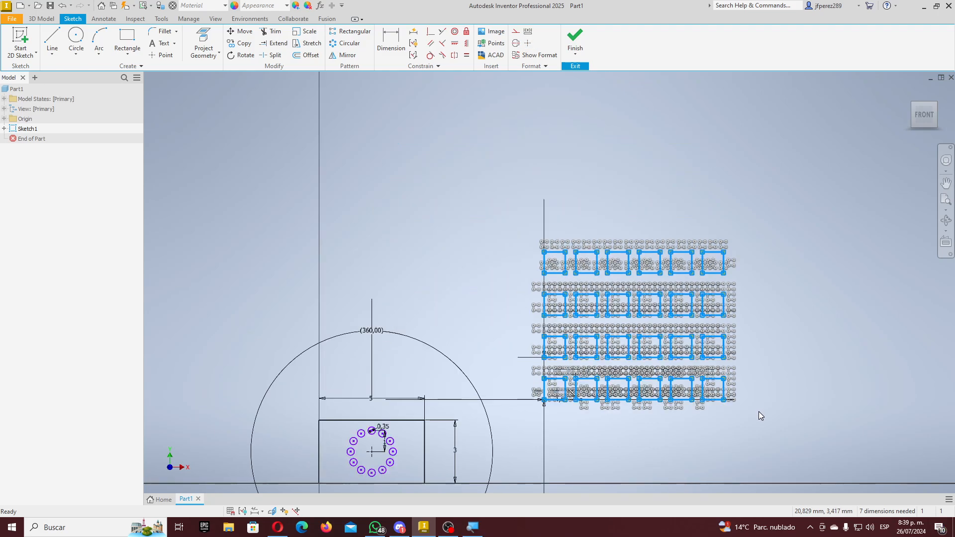
- Move the 1,5 dimension below the grid, shift the vertical reference line left, and select the 2 dimension
mouse_move(776, 426)
mouse_down()
mouse_move(684, 427)
mouse_move(541, 272)
mouse_move(523, 217)
mouse_up()
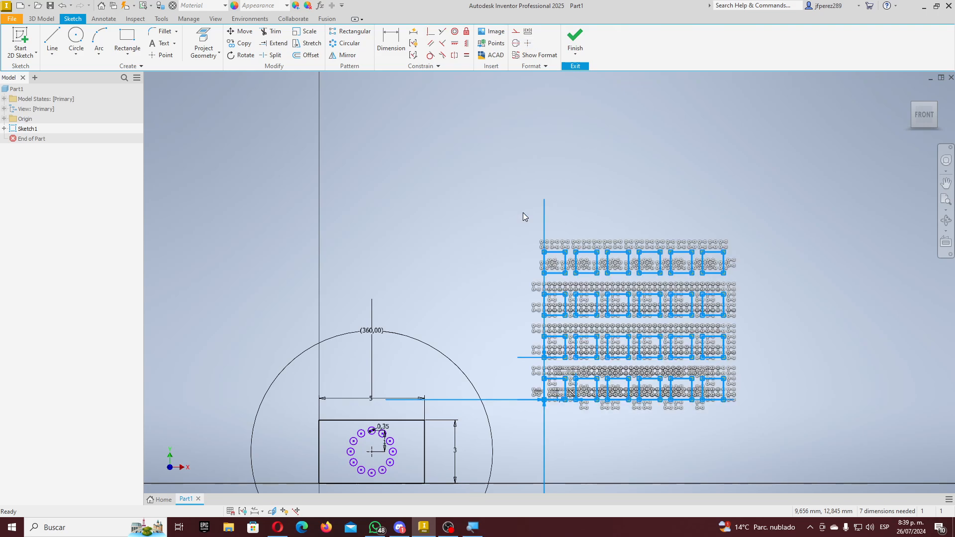
key(Escape)
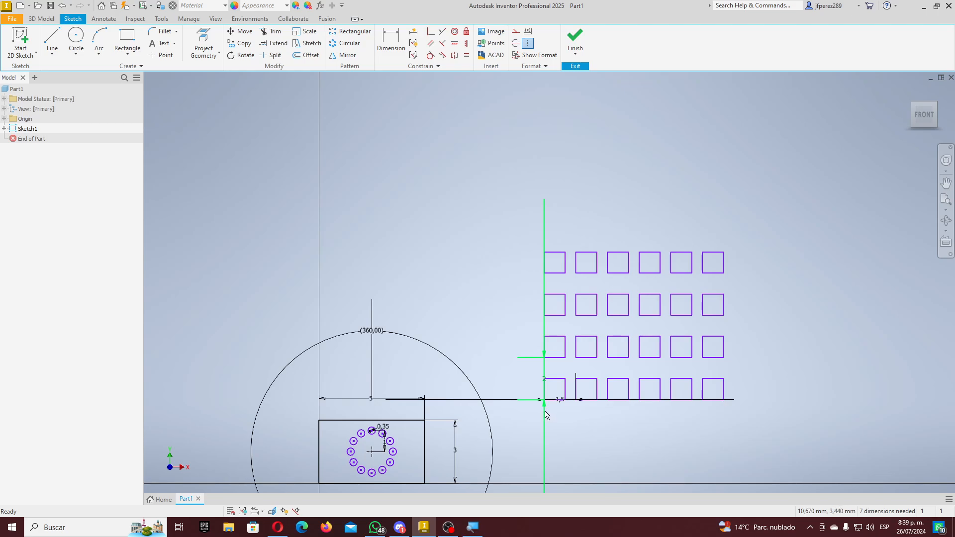
drag(562, 403, 562, 449)
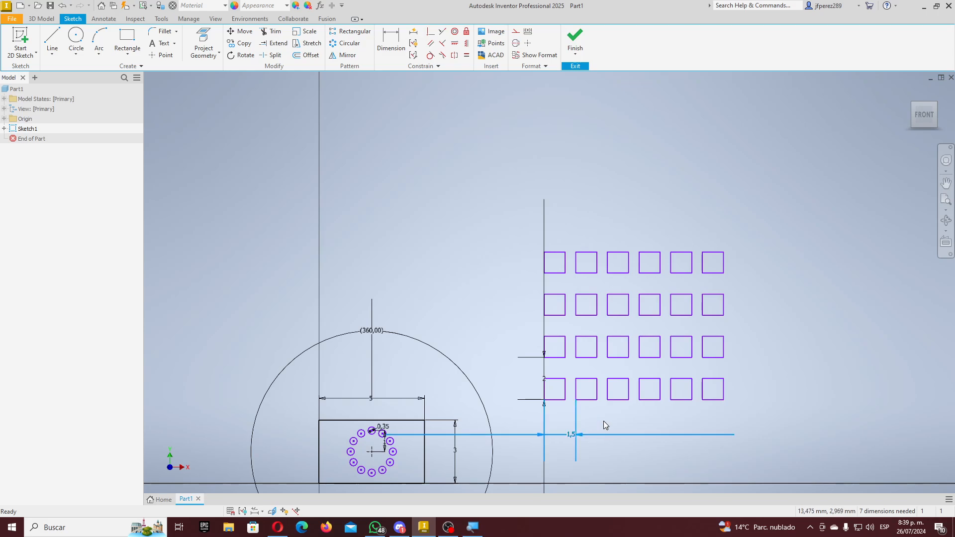
mouse_move(544, 384)
mouse_down()
mouse_move(282, 345)
mouse_move(526, 343)
mouse_move(512, 383)
mouse_up()
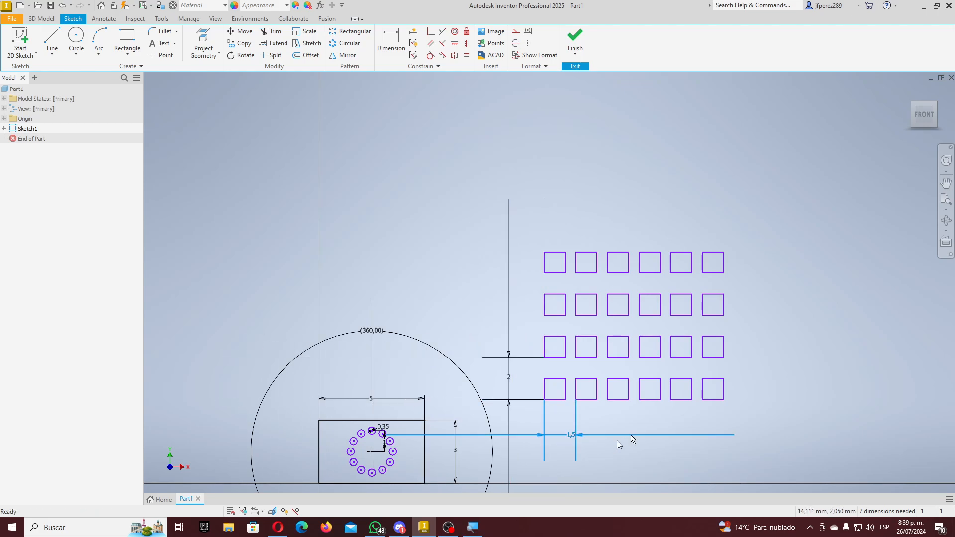
drag(615, 420, 533, 456)
click(517, 357)
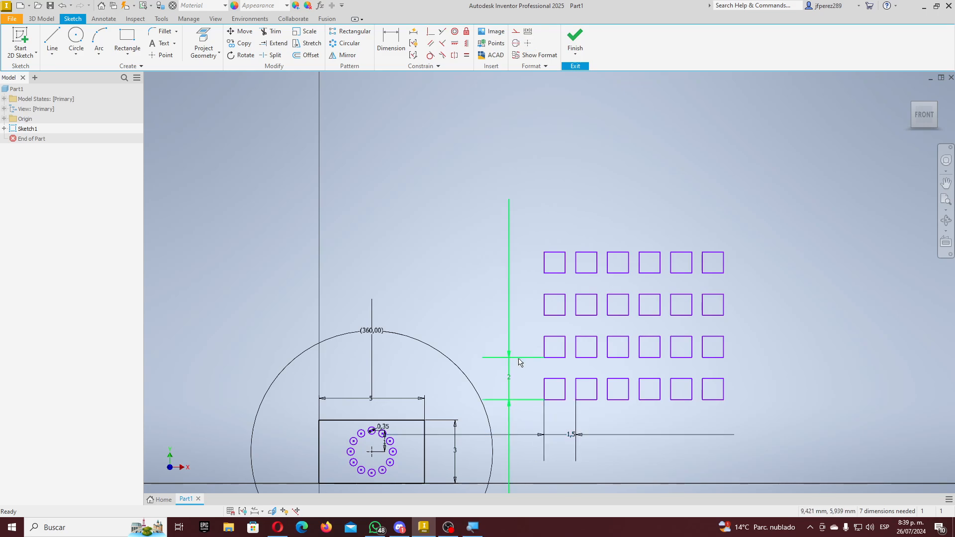
- Start a Rectangular Pattern on the 24 squares, then cancel it
click(354, 31)
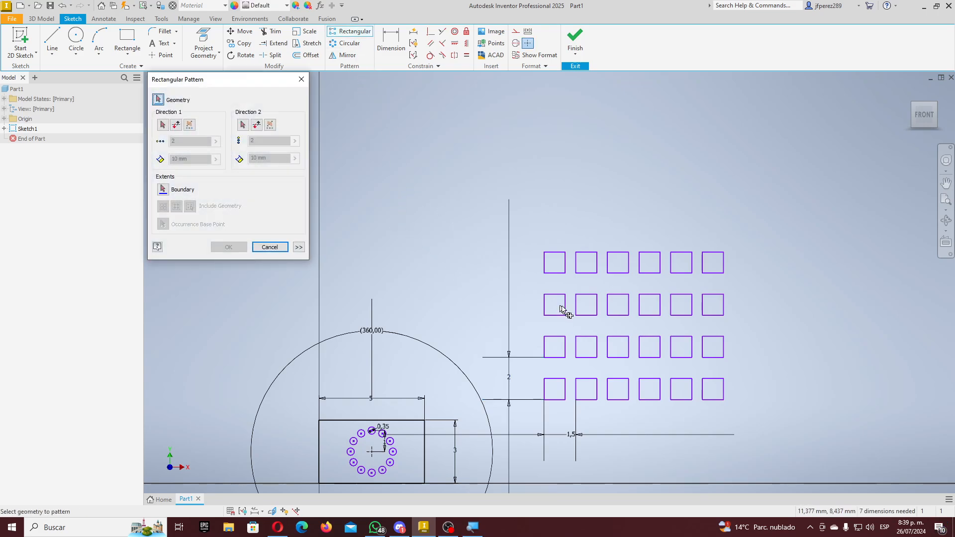
drag(523, 225, 805, 452)
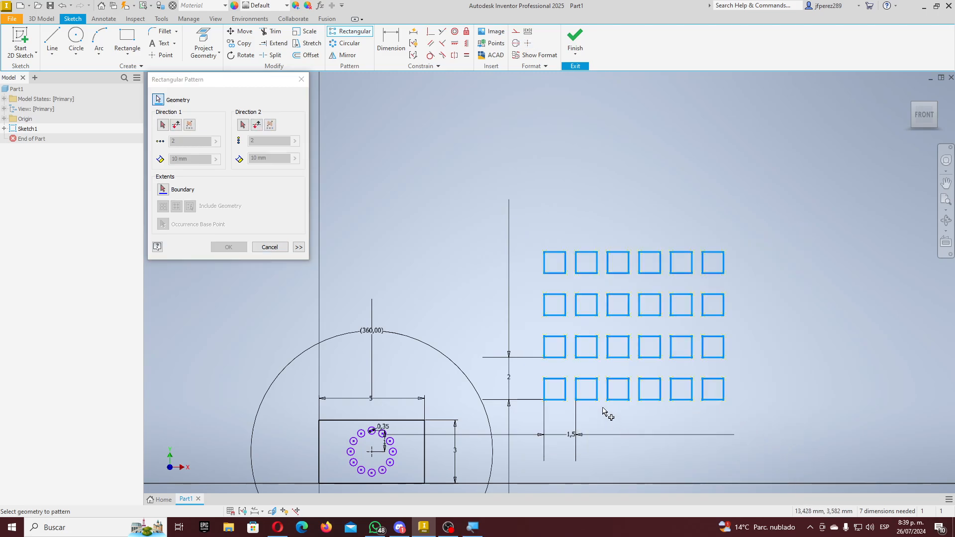
click(270, 247)
- Convert the 24 selected grid squares into dashed construction geometry
click(571, 440)
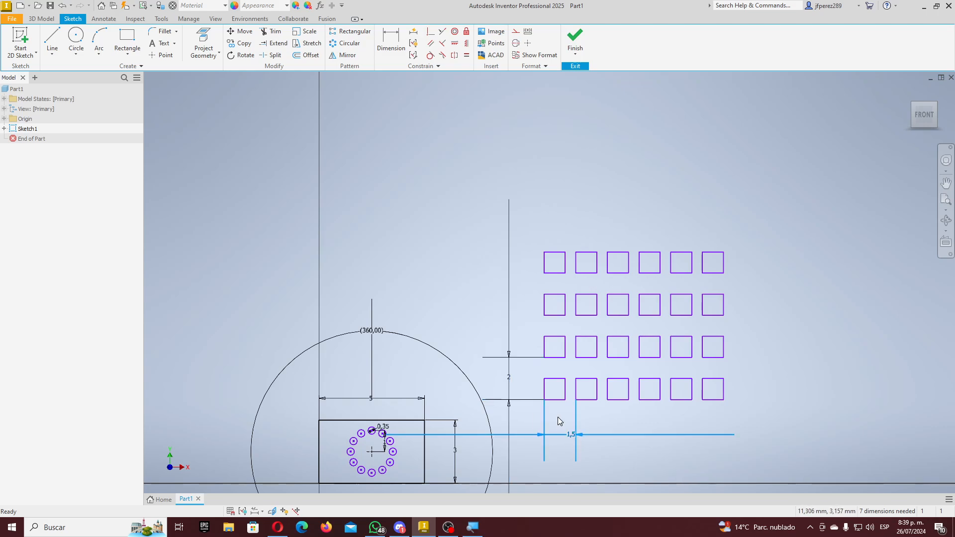
drag(743, 251, 530, 399)
click(810, 262)
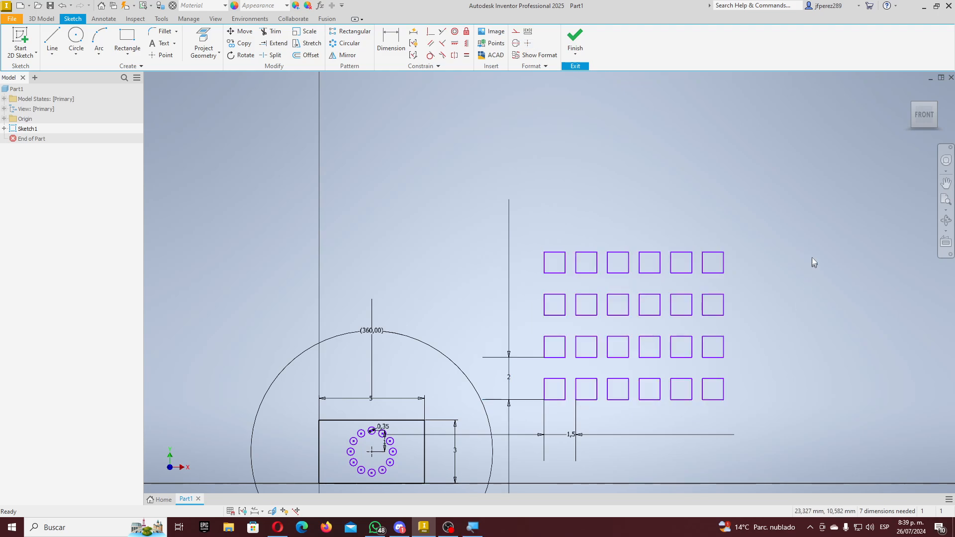
drag(795, 249, 523, 409)
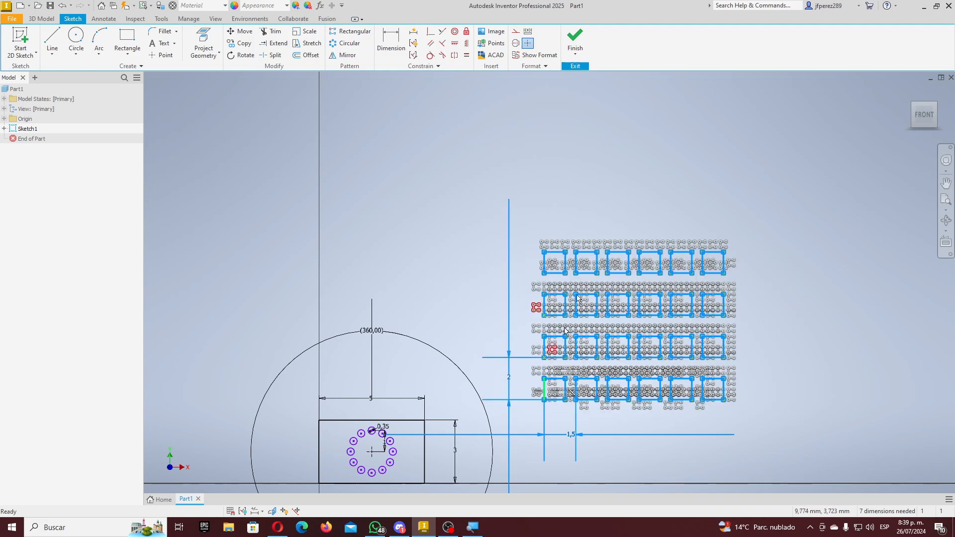
click(516, 34)
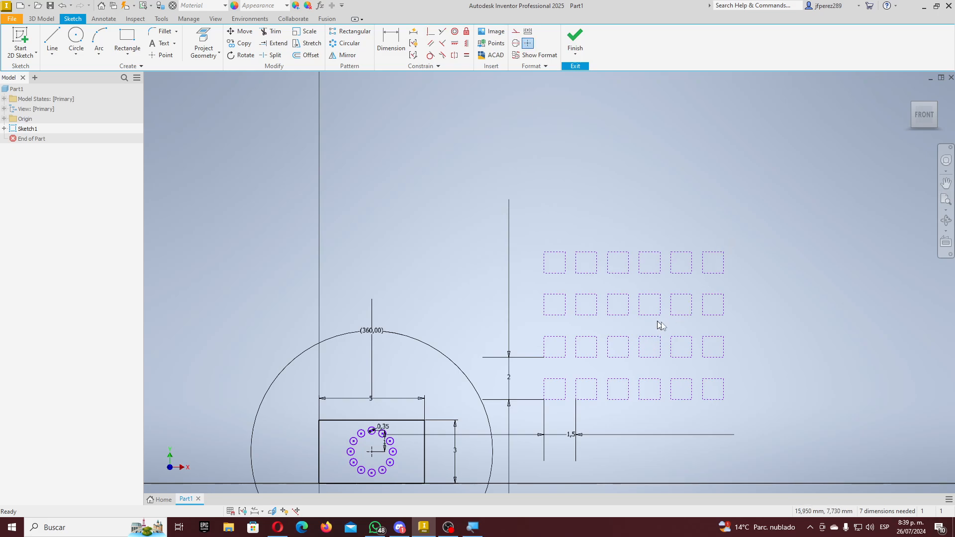
scroll(514, 354, up, 5)
scroll(512, 359, down, 4)
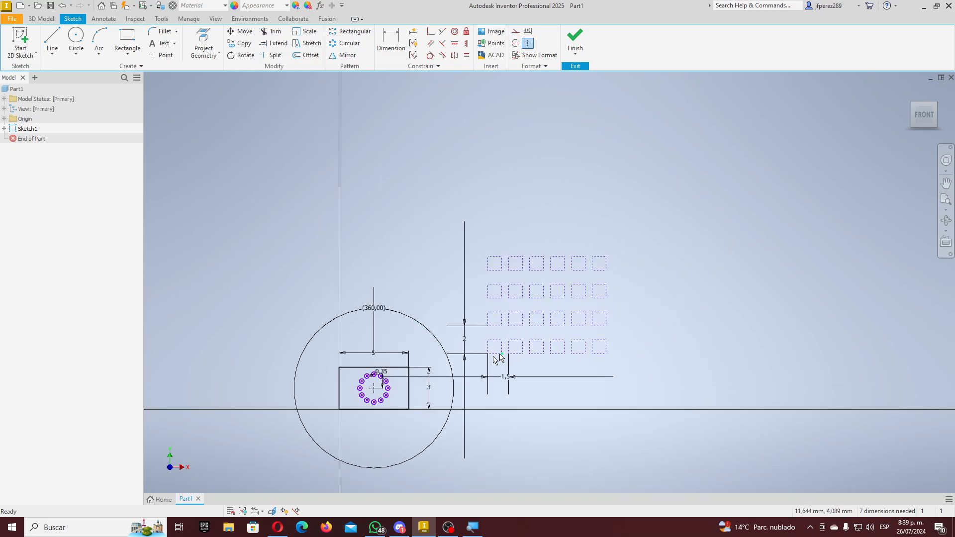
- Review the sketch across the 3D Model and Sketch tabs, then finish Sketch1
scroll(353, 413, down, 6)
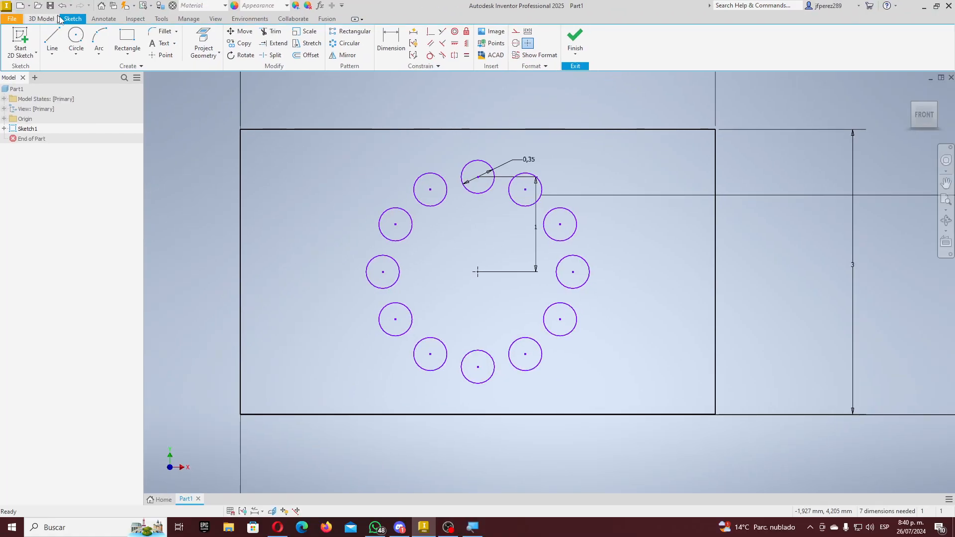
click(45, 19)
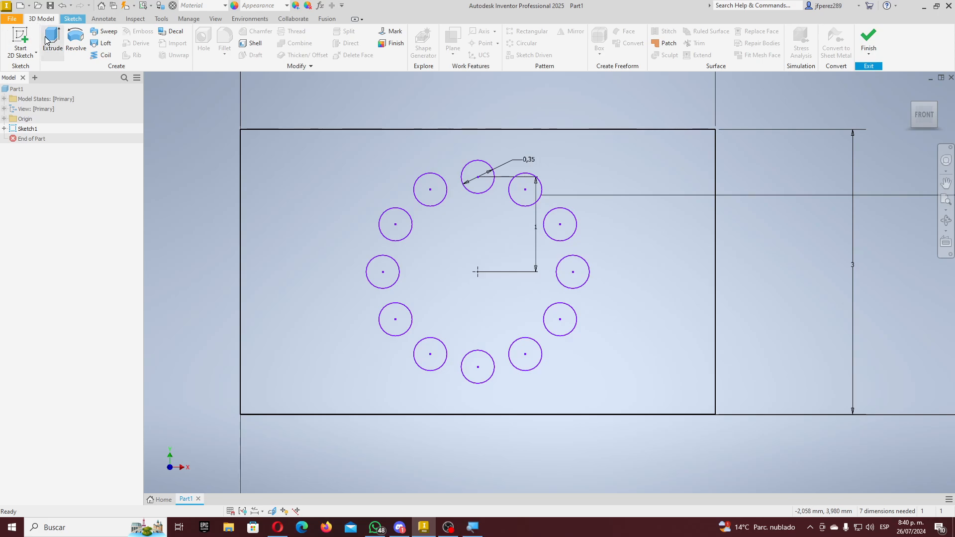
click(79, 20)
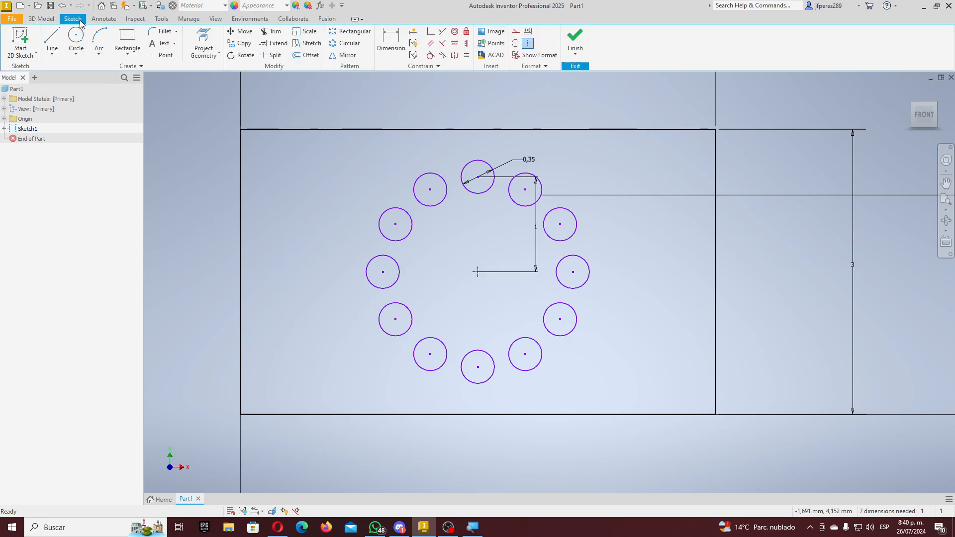
scroll(513, 269, down, 5)
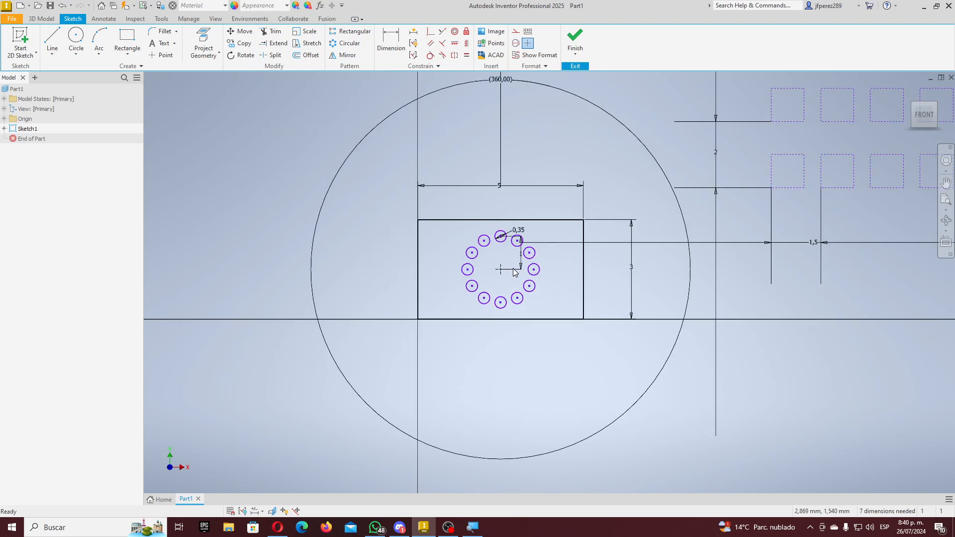
scroll(515, 269, up, 3)
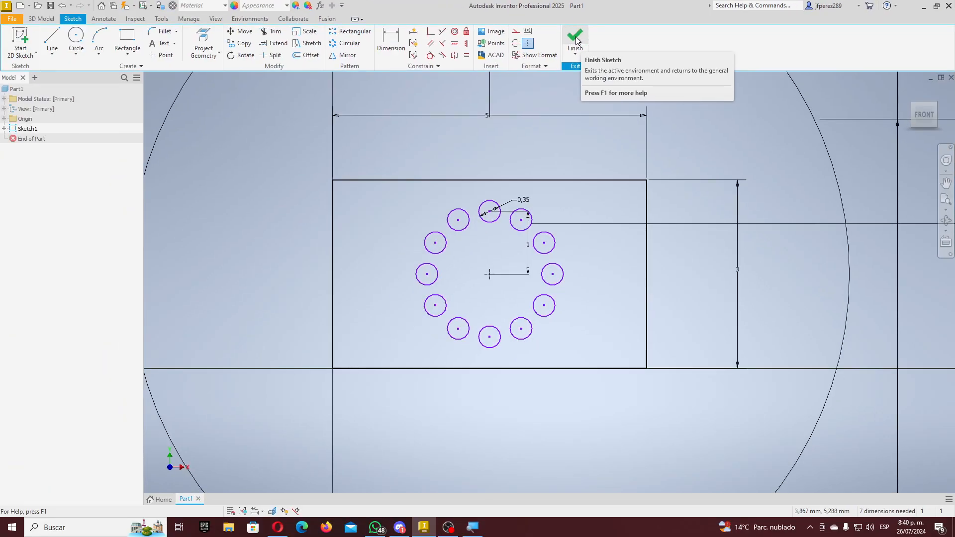
click(575, 39)
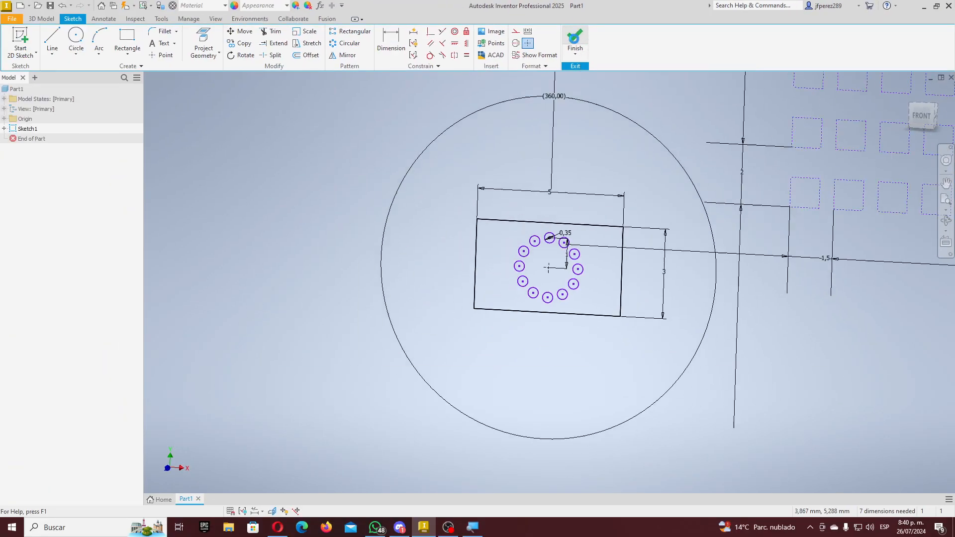
scroll(561, 305, up, 5)
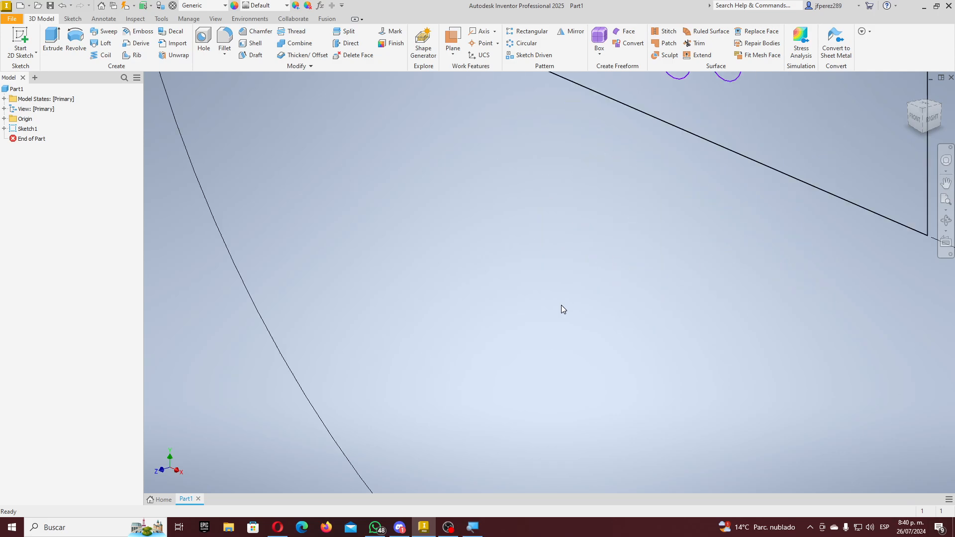
scroll(569, 301, down, 3)
scroll(647, 192, up, 4)
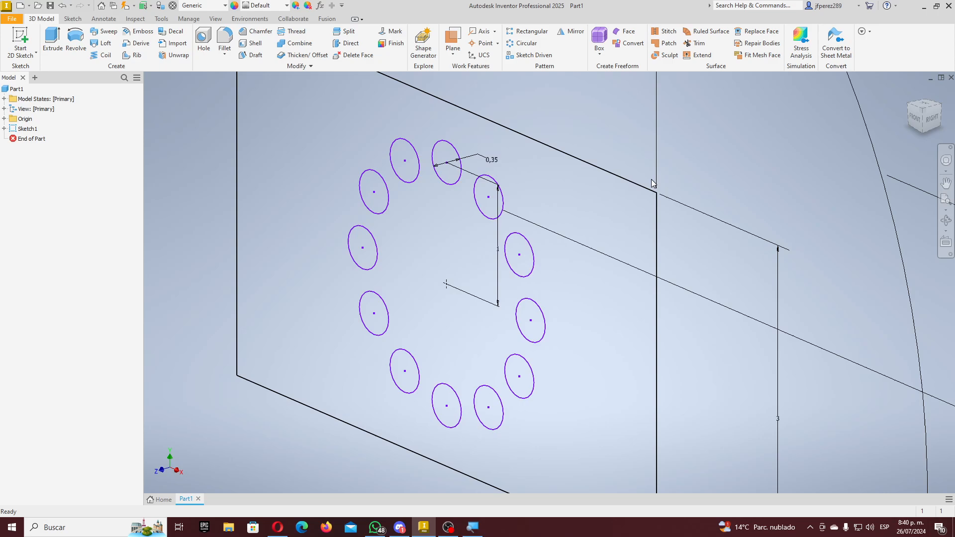
scroll(651, 183, up, 3)
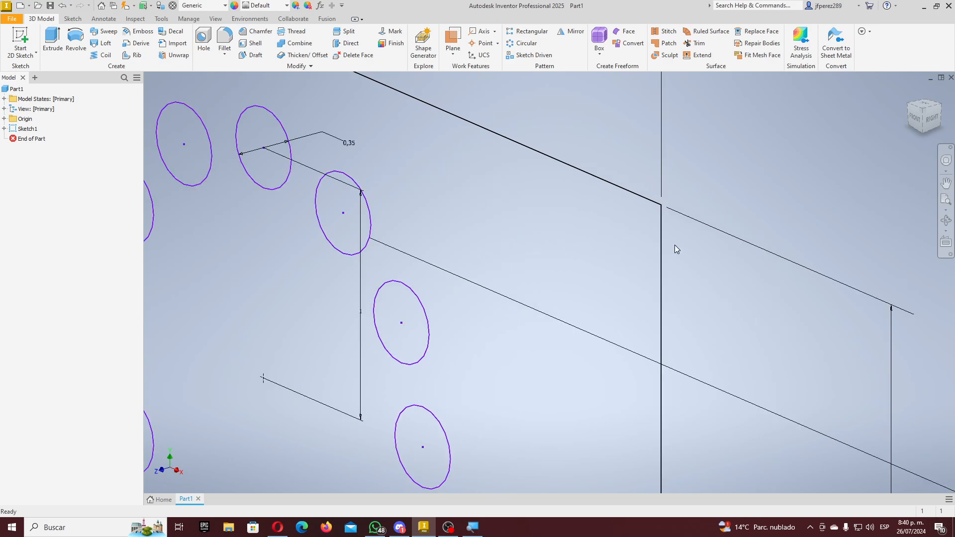
scroll(674, 249, down, 4)
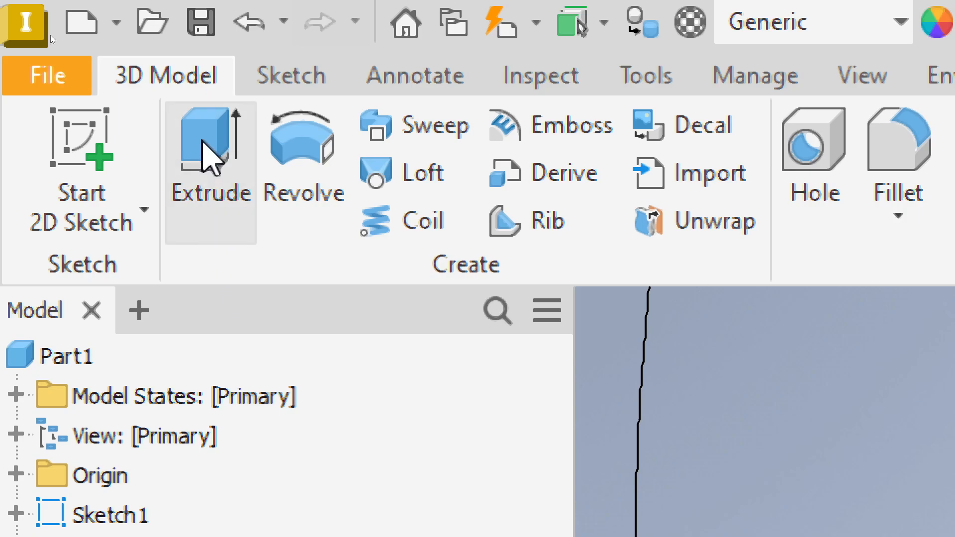
- Start an Extrude on Sketch1 and float its 10 mm properties panel over the viewport
click(209, 157)
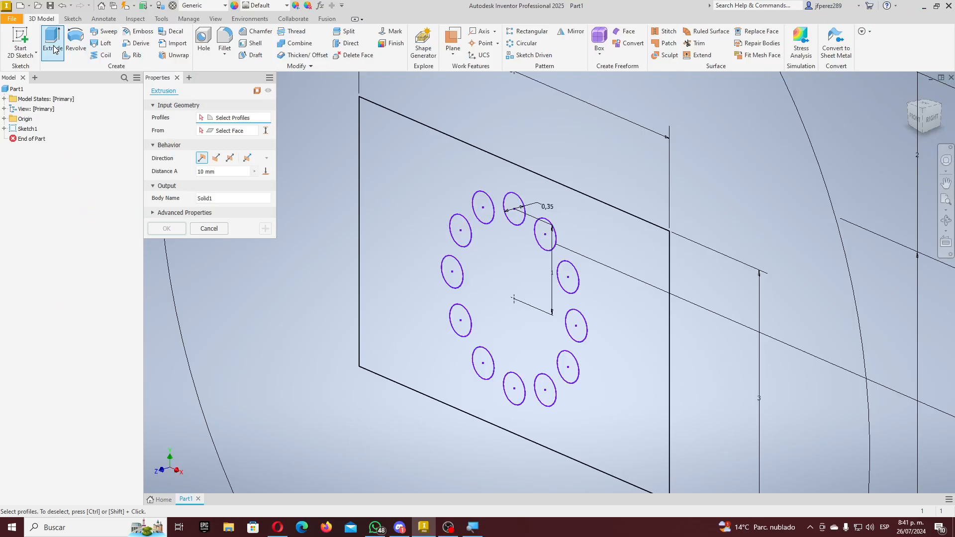
drag(202, 78, 240, 115)
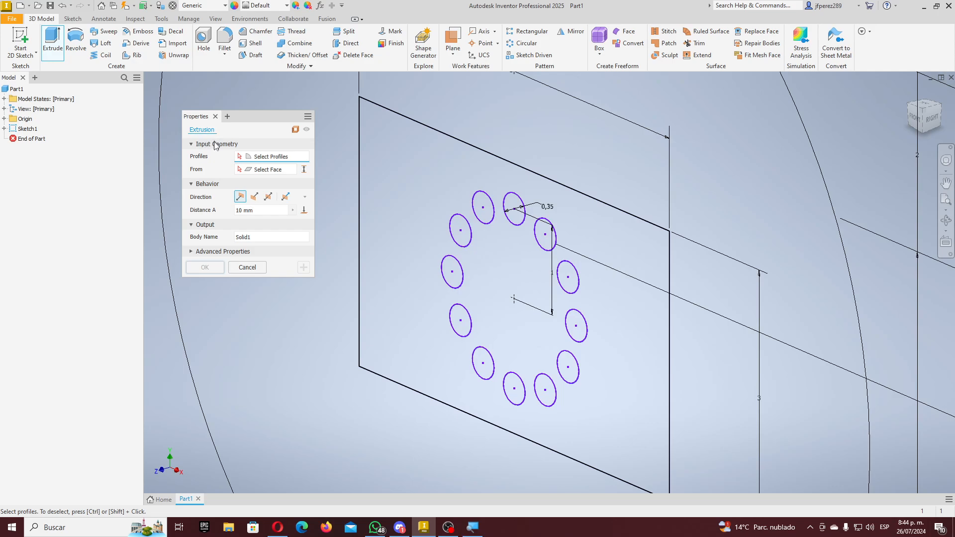
- Select one hole circle of the ring as the extrusion profile
scroll(350, 159, up, 6)
scroll(534, 146, down, 7)
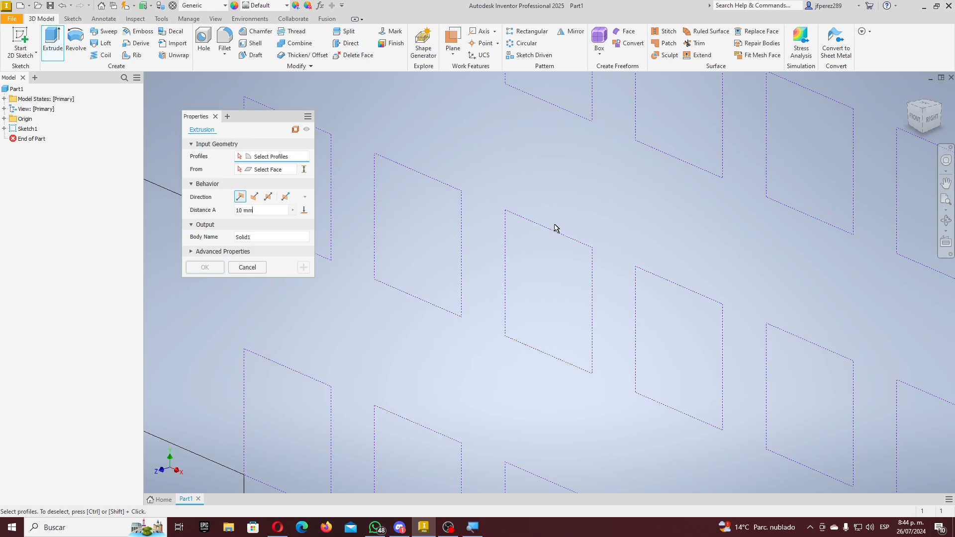
scroll(555, 228, up, 2)
scroll(551, 228, down, 4)
scroll(542, 199, up, 3)
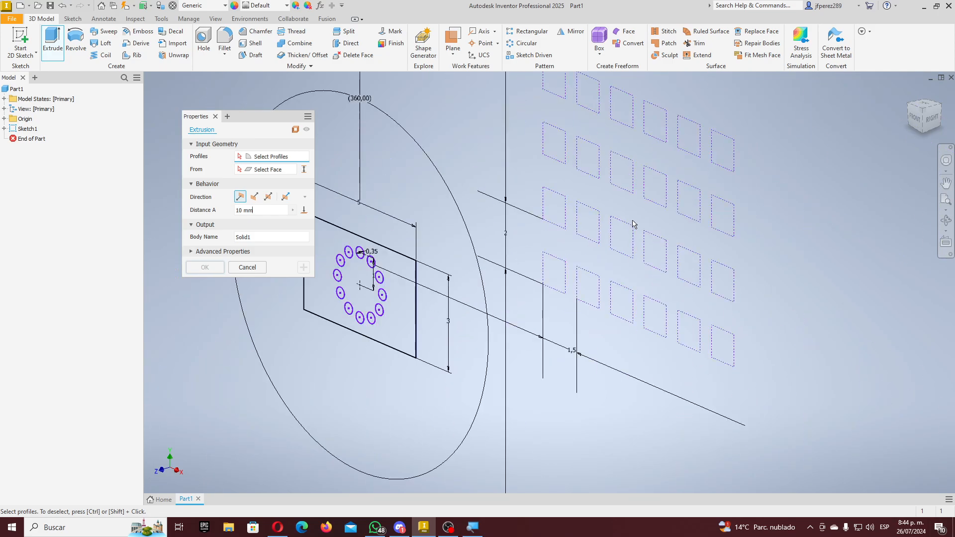
scroll(554, 238, down, 3)
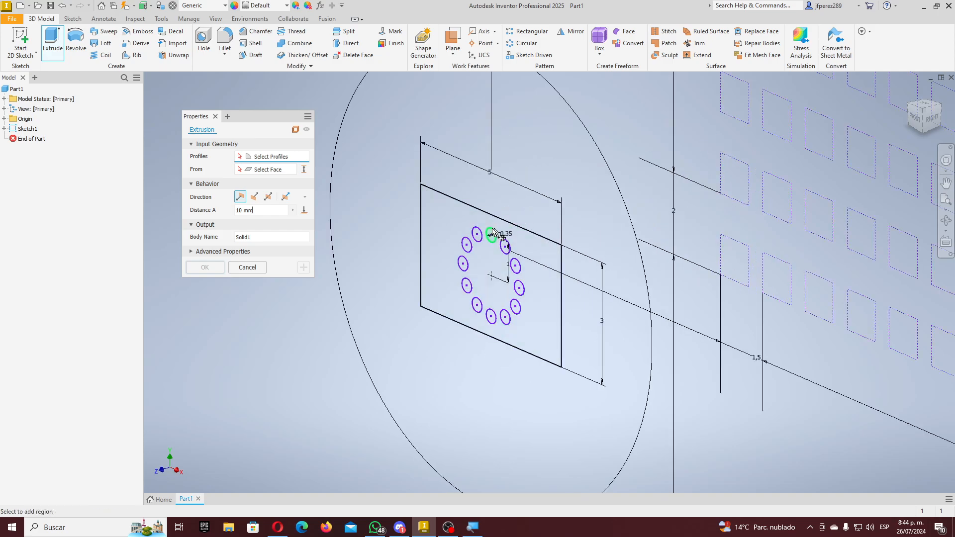
scroll(450, 264, down, 3)
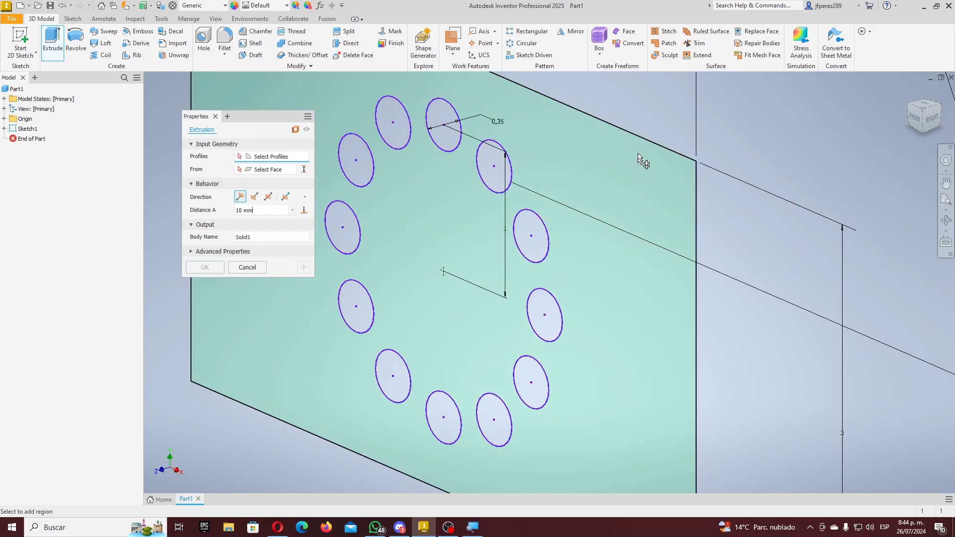
scroll(584, 328, up, 4)
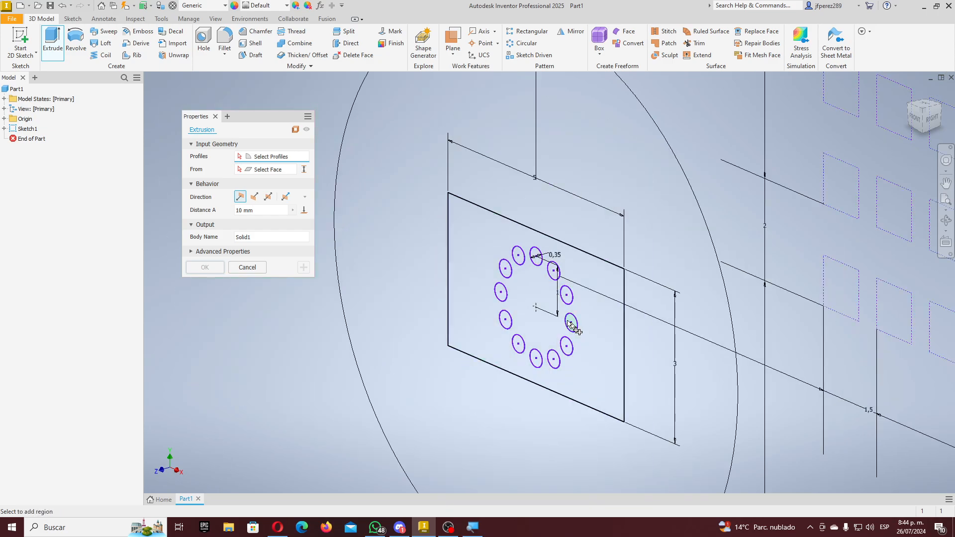
scroll(536, 264, down, 5)
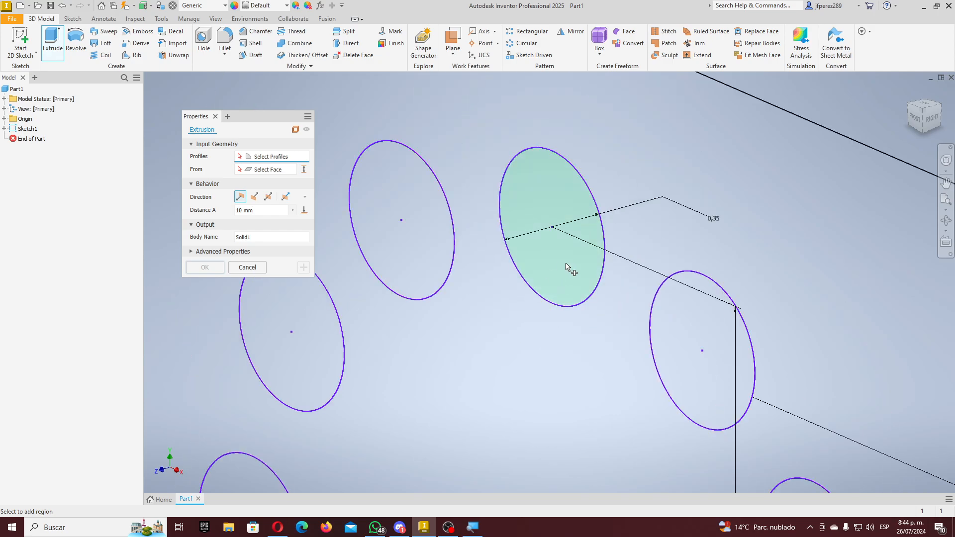
click(569, 268)
- Add a second hole circle to the profiles, giving a 10 mm two-profile preview
scroll(655, 322, up, 6)
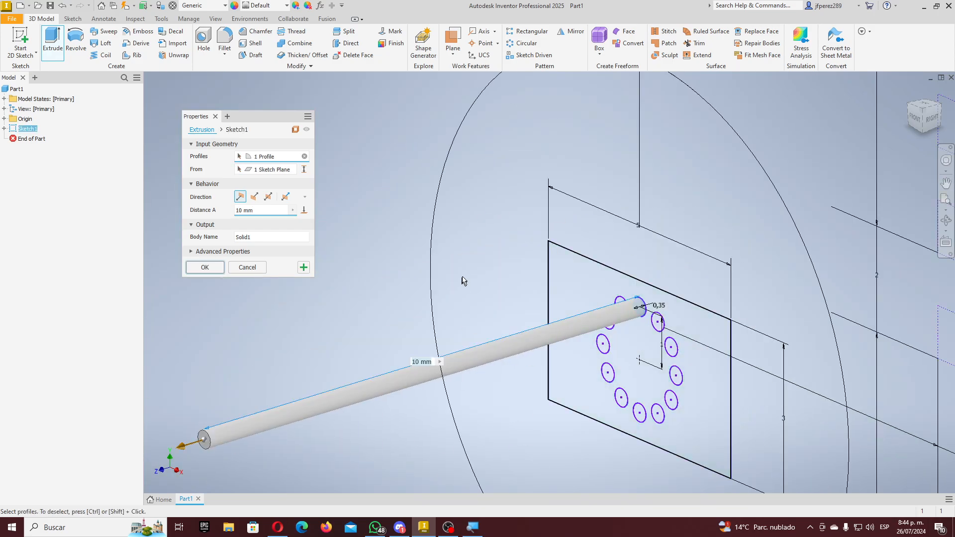
scroll(480, 341, up, 3)
scroll(382, 388, down, 4)
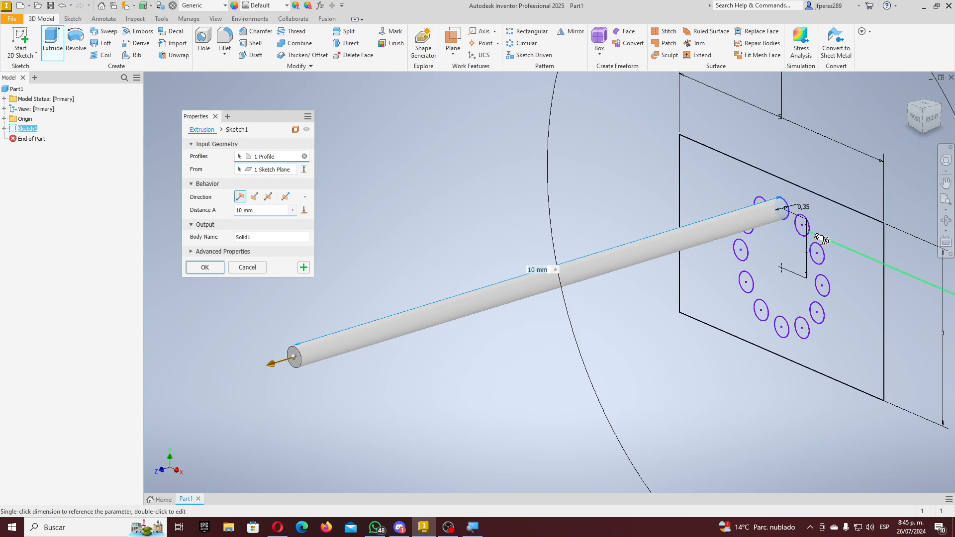
scroll(800, 229, up, 5)
click(697, 228)
scroll(761, 235, down, 3)
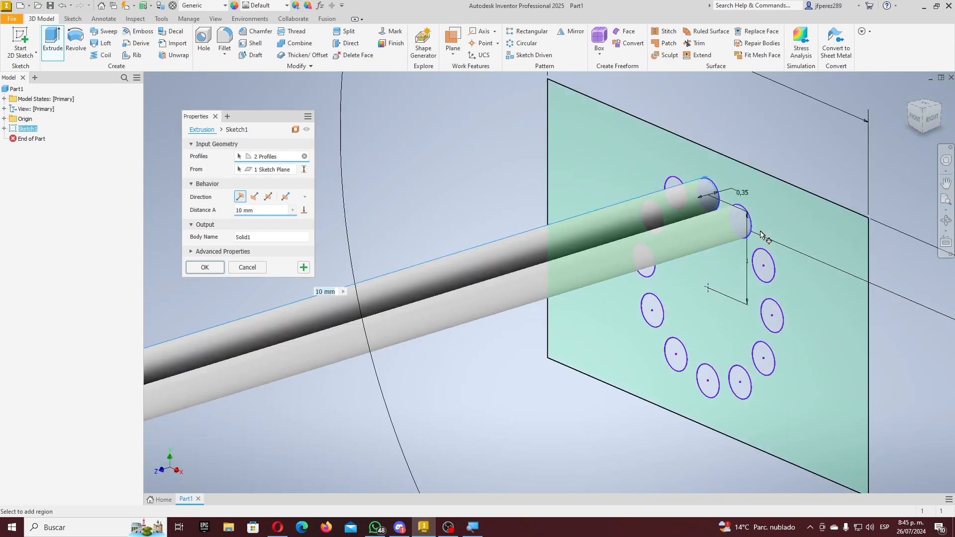
scroll(761, 235, down, 2)
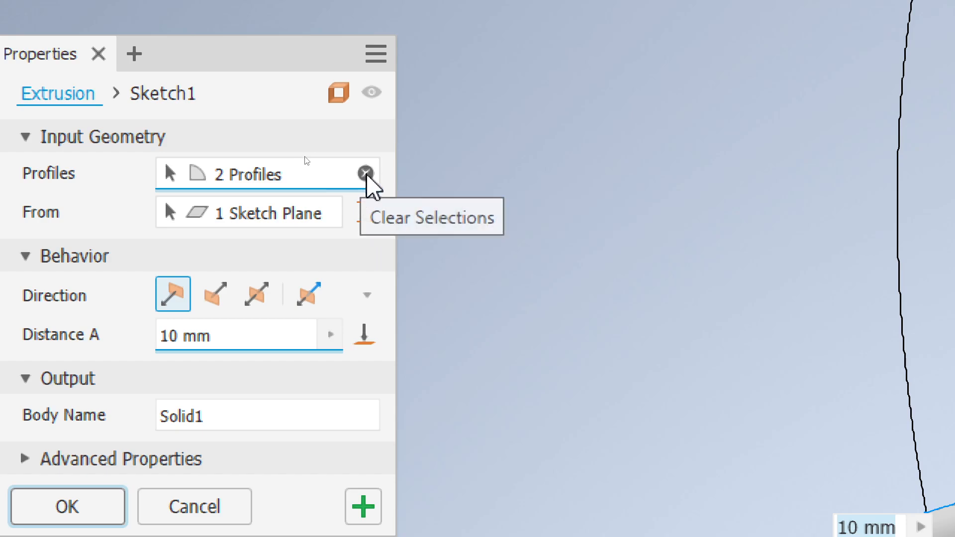
- Reset the profiles and select only the rectangle region surrounding the hole ring
click(366, 173)
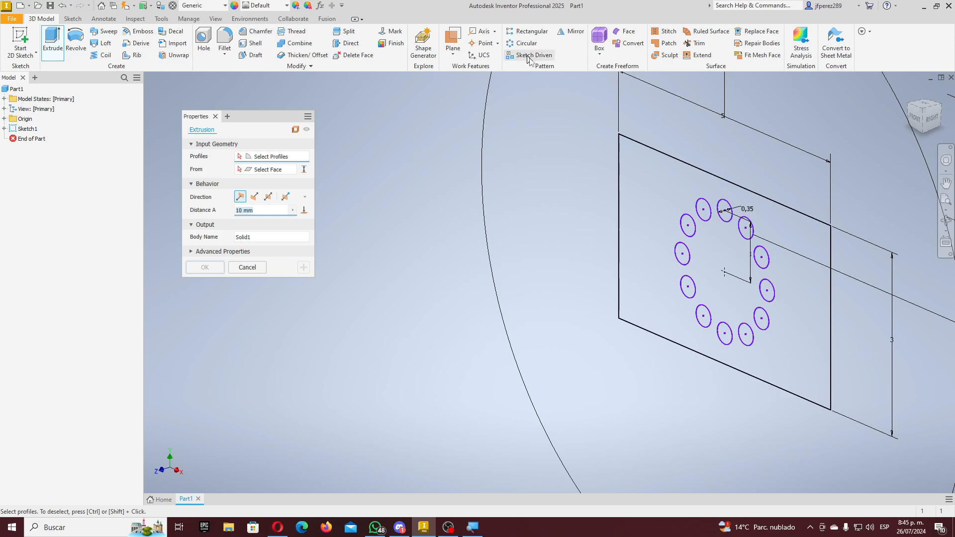
click(660, 155)
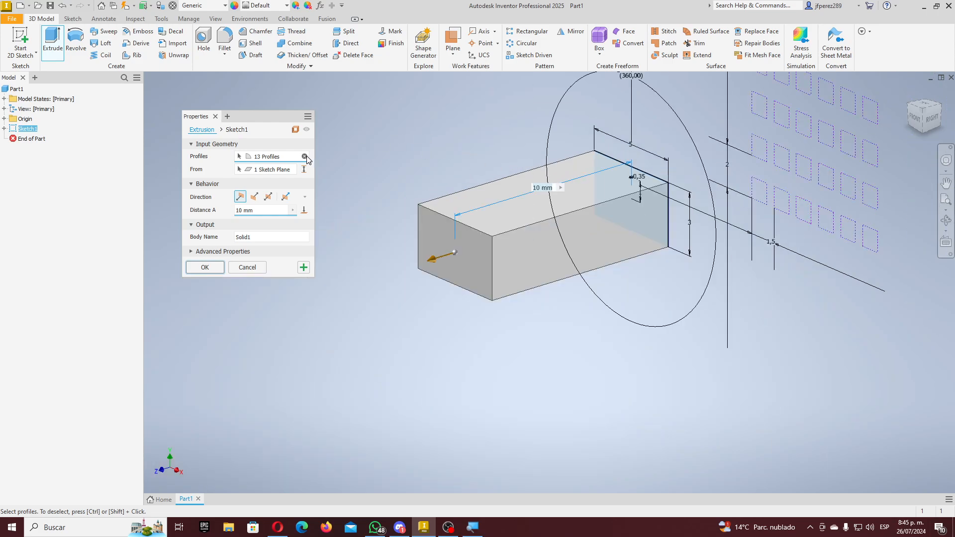
click(305, 157)
scroll(656, 157, up, 5)
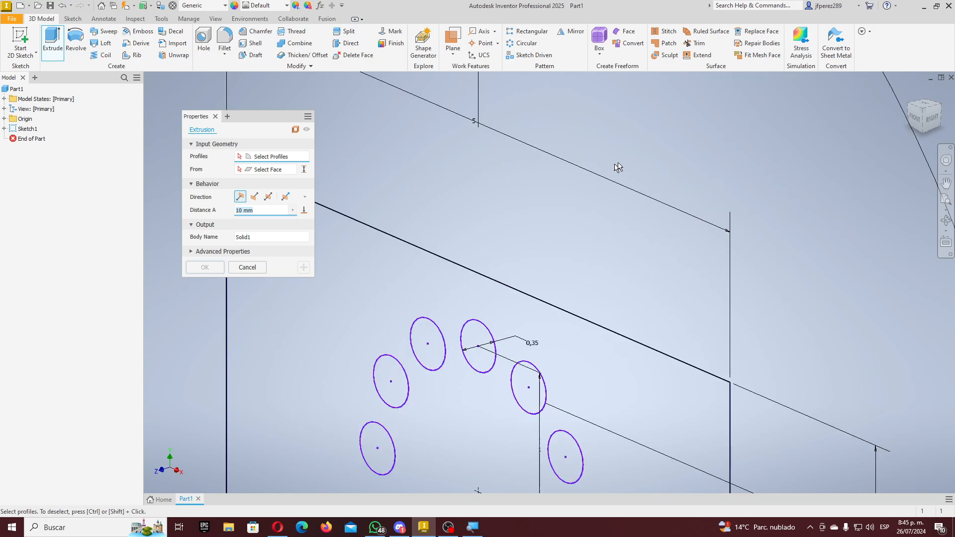
scroll(618, 167, down, 4)
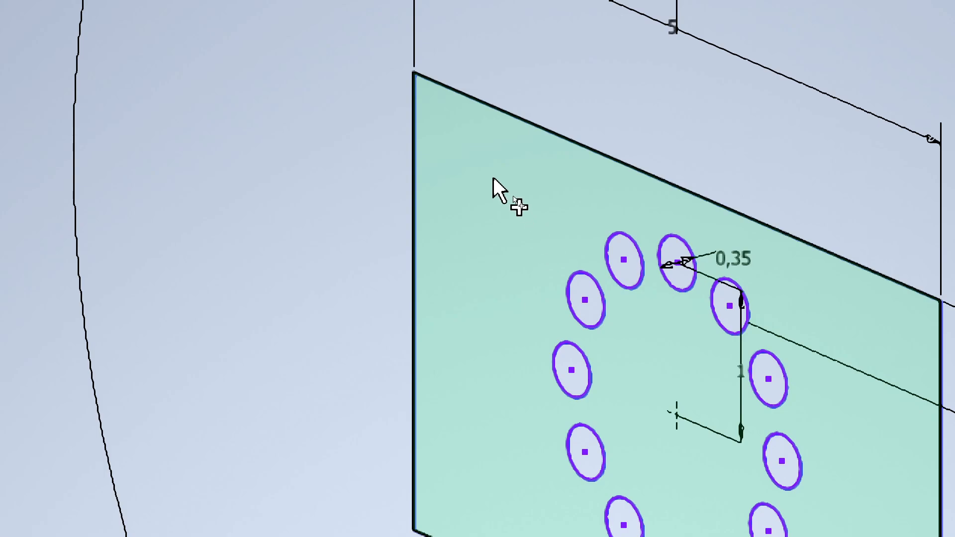
scroll(493, 182, down, 3)
scroll(503, 207, up, 2)
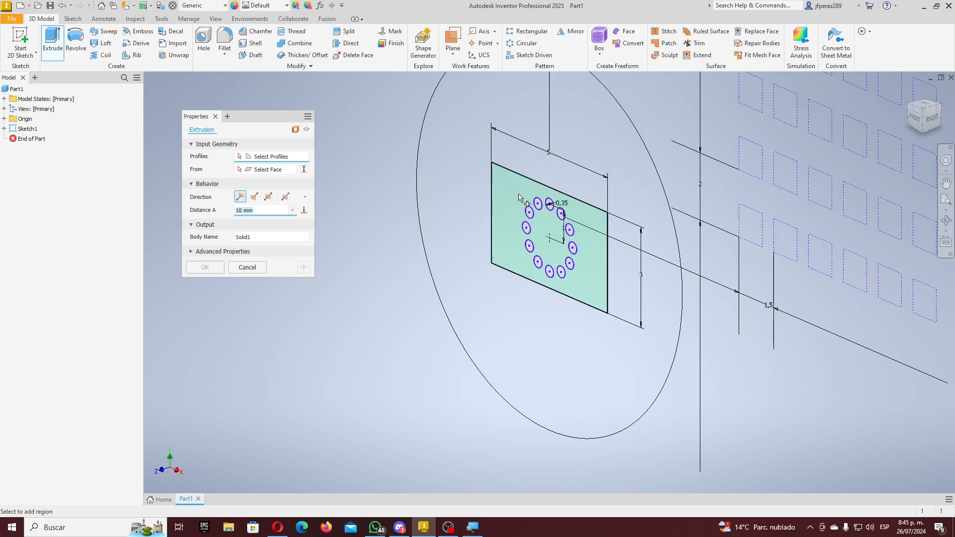
click(513, 194)
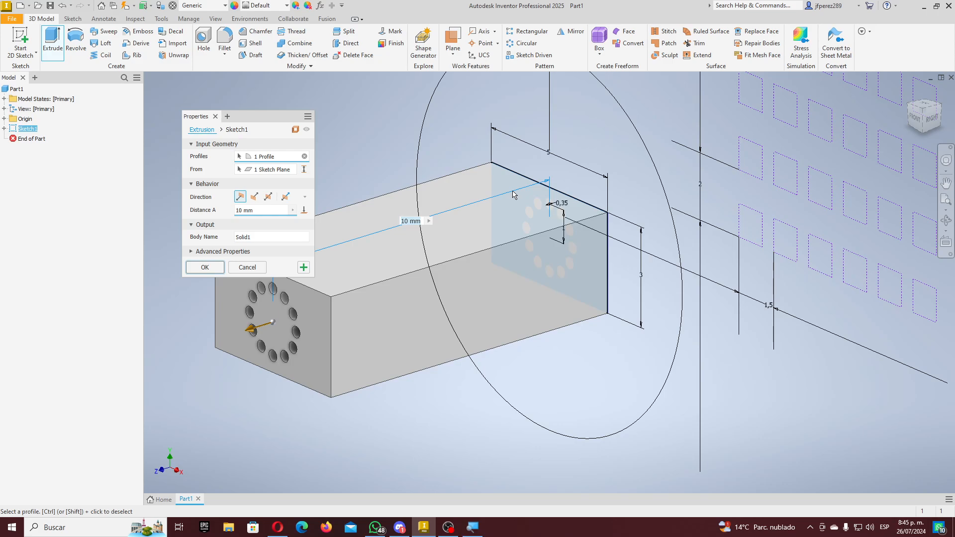
- Replace the 10 mm distance with the expression CalibreLamina=0,24
scroll(478, 234, down, 3)
scroll(455, 243, up, 6)
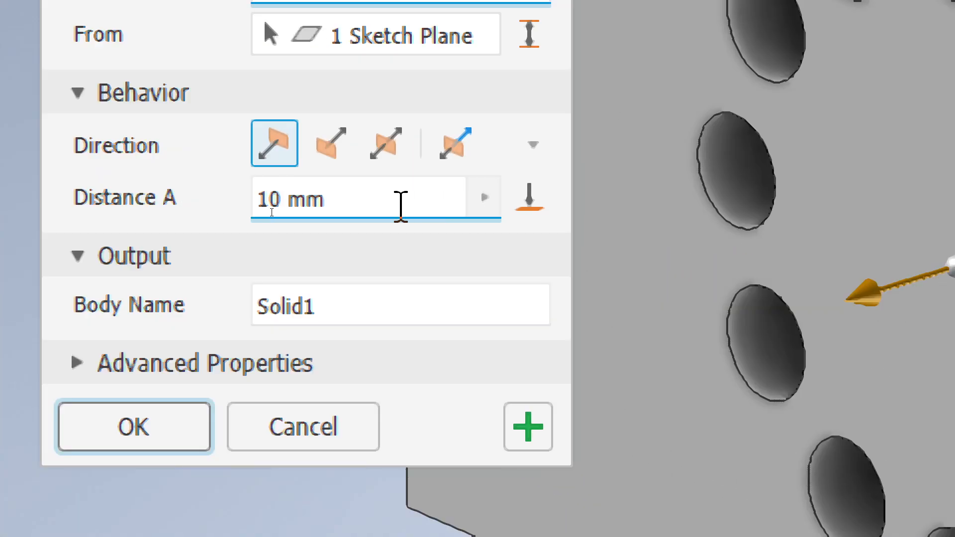
drag(316, 201, 148, 200)
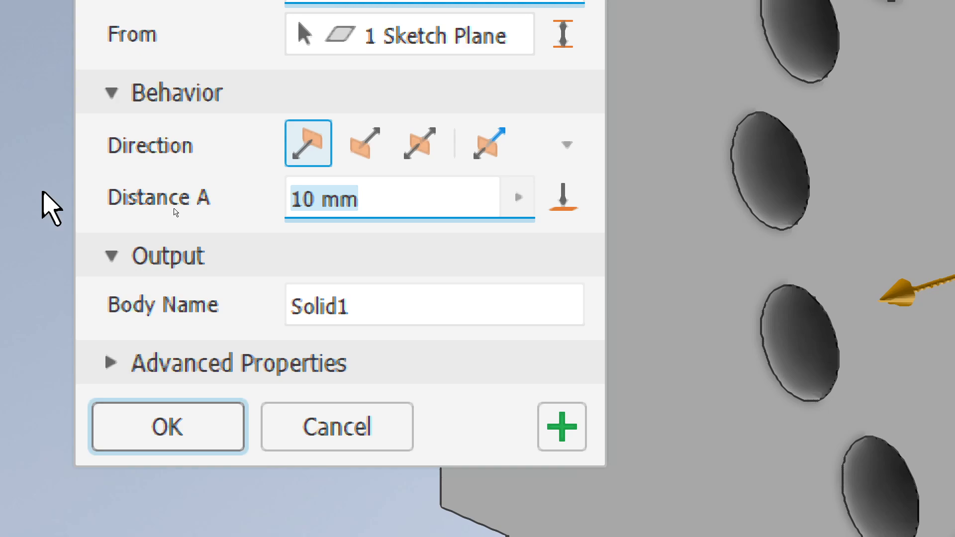
text(A)
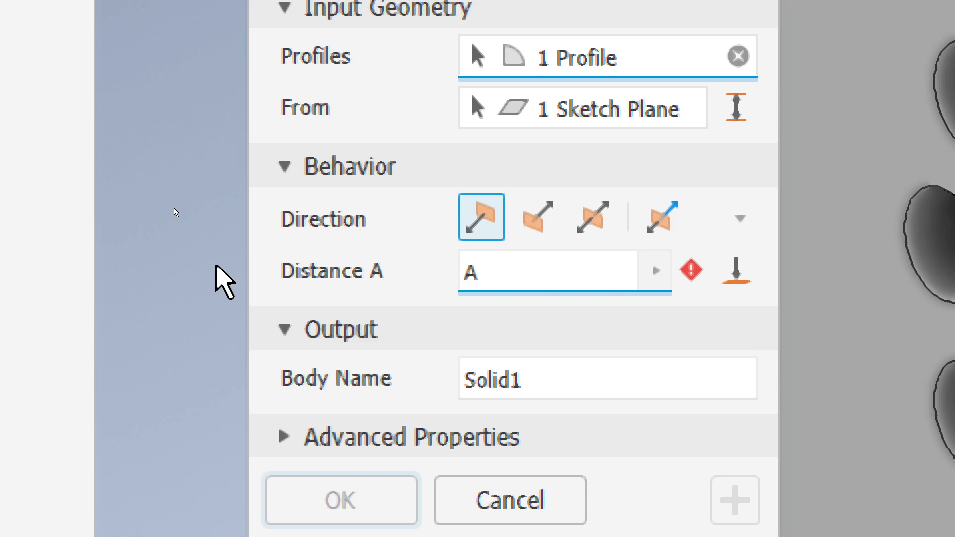
key(BackSpace)
text(Calibre)
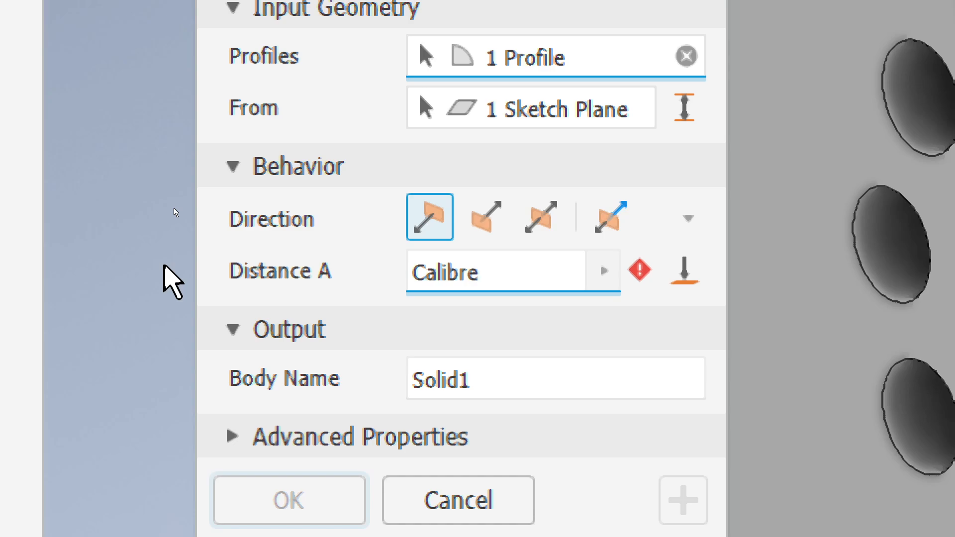
text(Lamina)
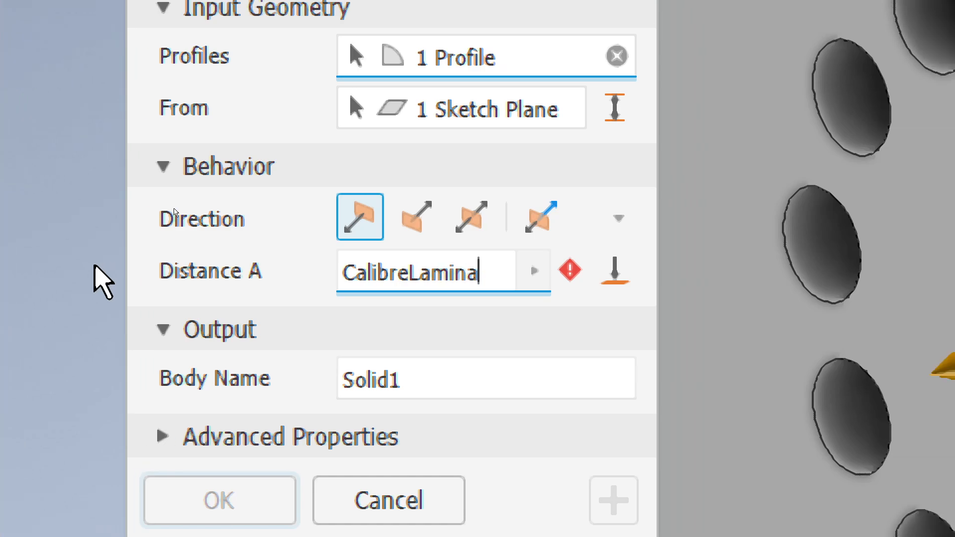
text(=)
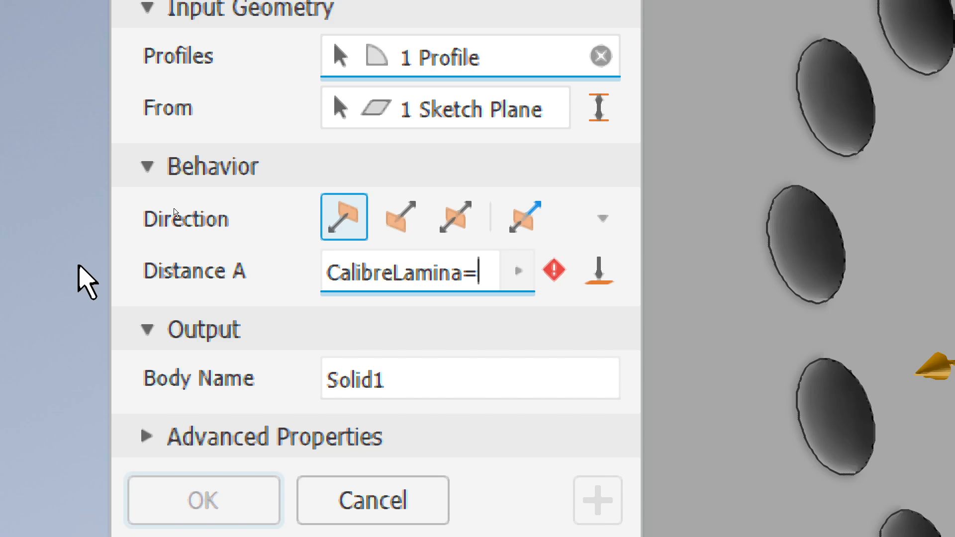
text(0,)
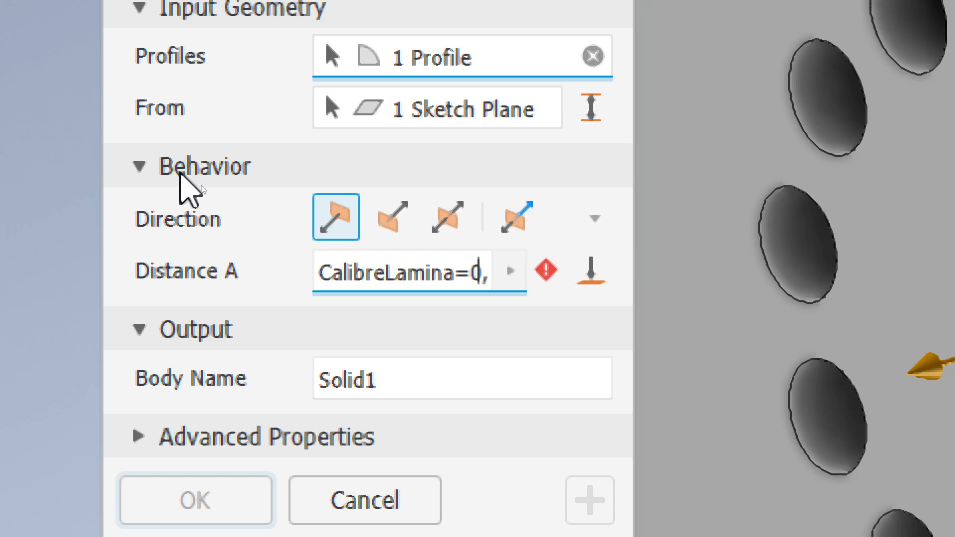
text(24)
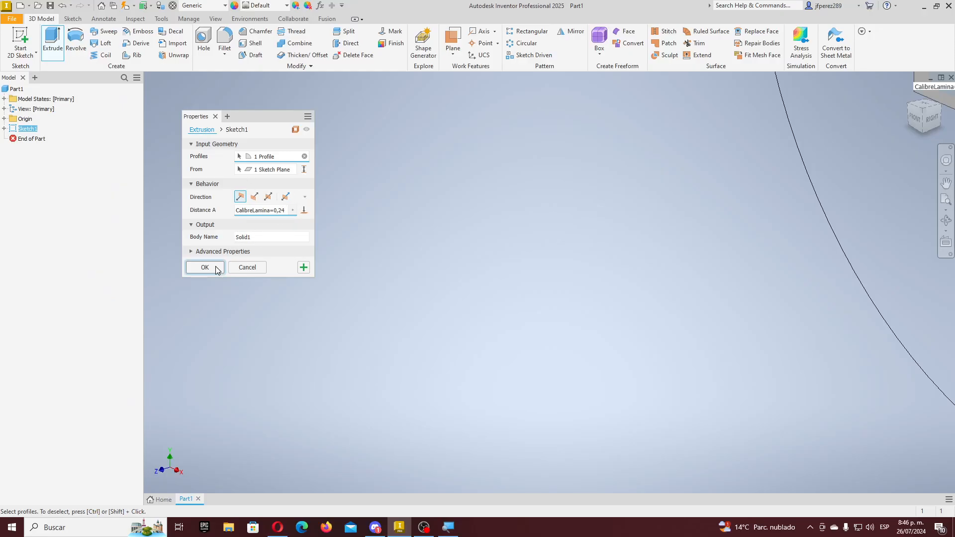
- Create Extrusion1 and select the CalibreLamina equation cell in the Parameters table
click(217, 269)
scroll(216, 268, down, 8)
scroll(291, 247, up, 6)
middle_drag(251, 257, 424, 275)
scroll(424, 275, up, 10)
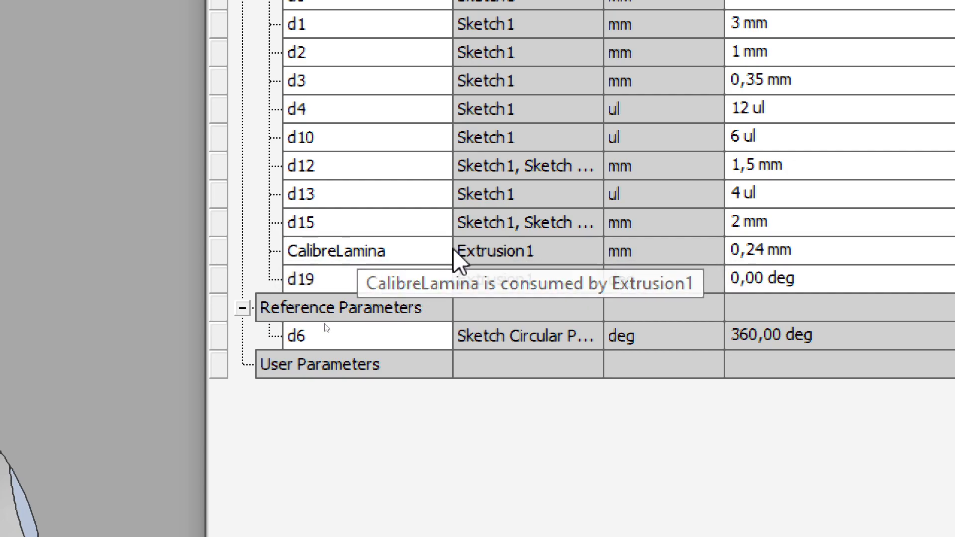
click(808, 251)
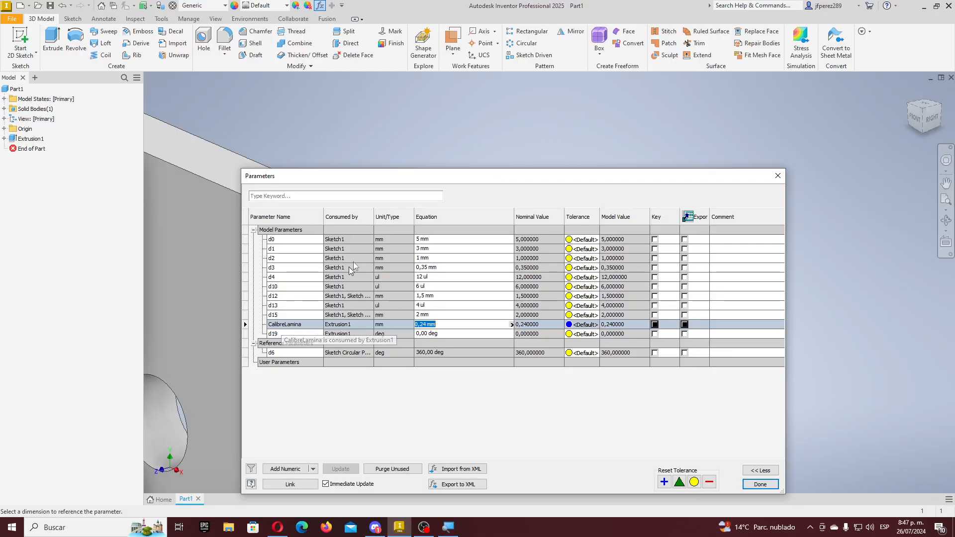
- Drag the Parameters table to the upper right and zoom out to see the plate
drag(370, 179, 586, 86)
scroll(413, 279, up, 3)
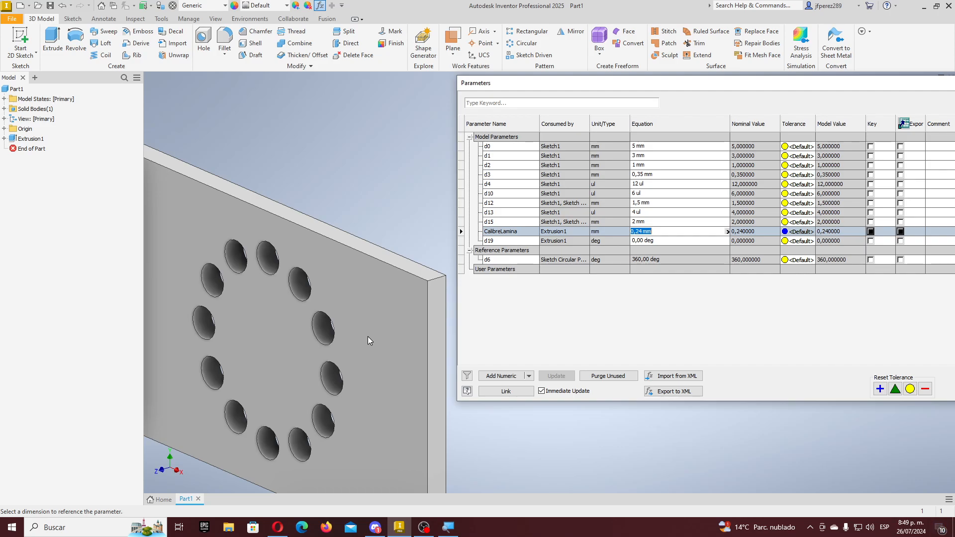
- Enter 8 and then 5 for parameter d0, leaving it at 5 mm
click(658, 149)
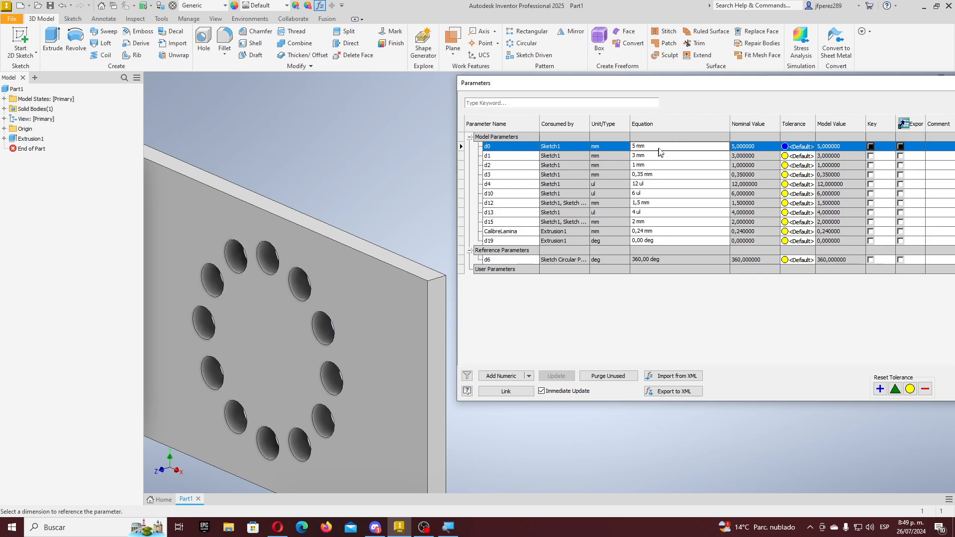
scroll(437, 204, up, 5)
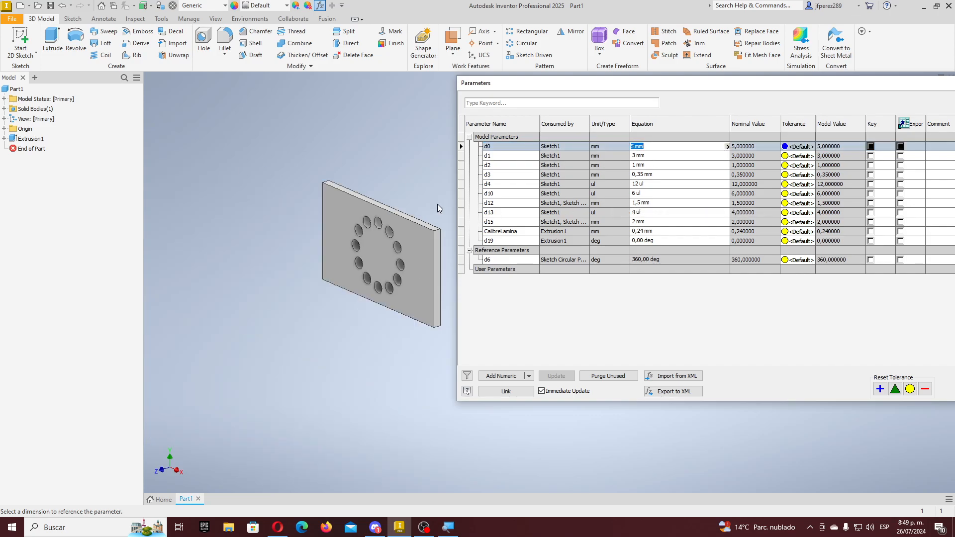
scroll(437, 205, down, 3)
text(8)
key(Return)
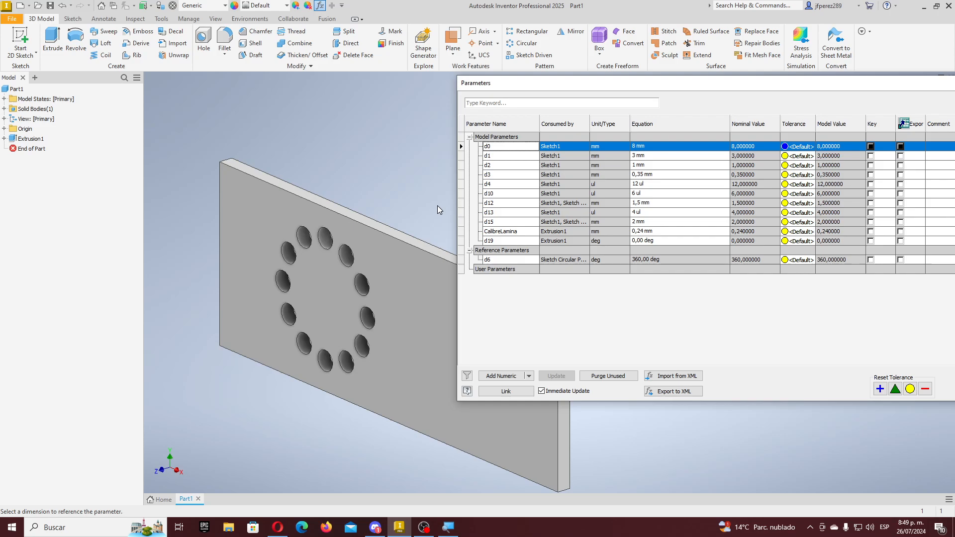
scroll(342, 299, up, 3)
scroll(401, 328, down, 3)
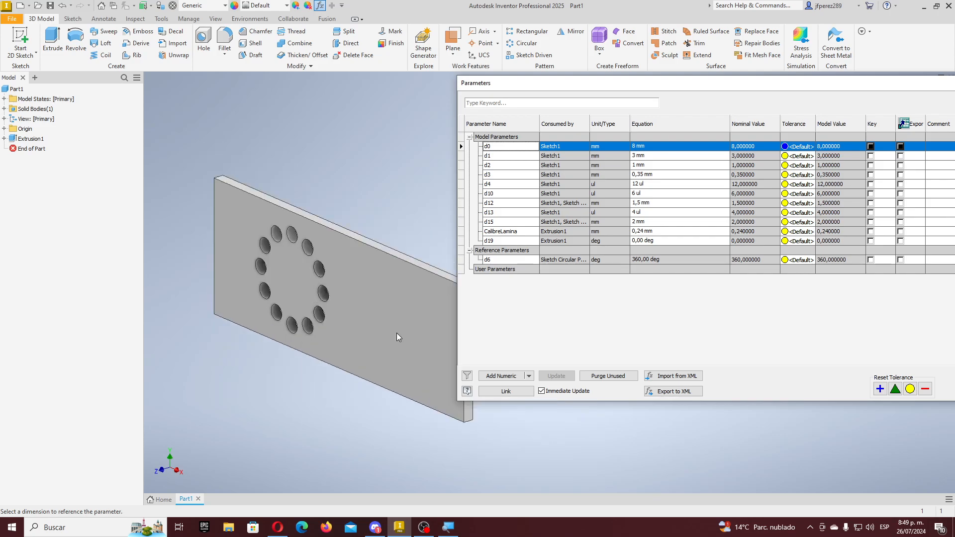
click(663, 148)
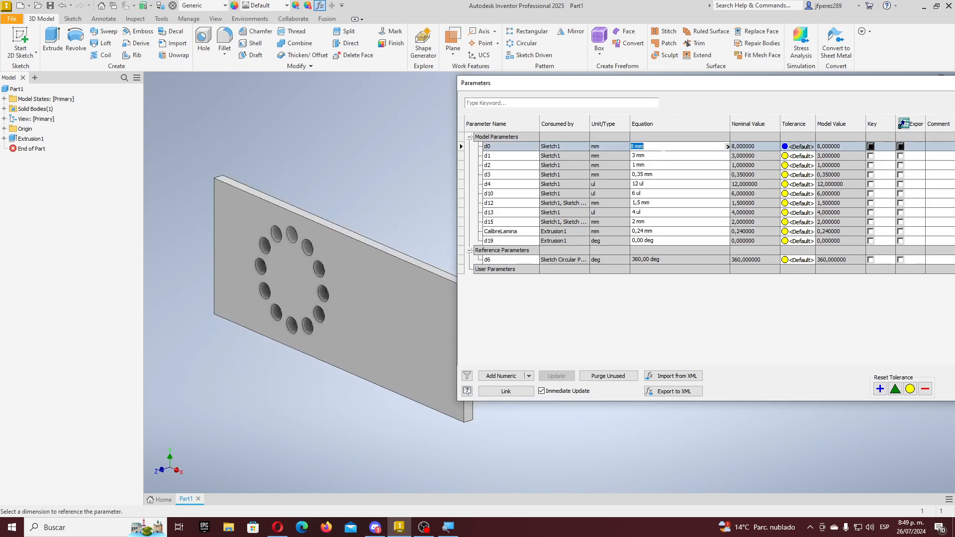
text(5)
key(Return)
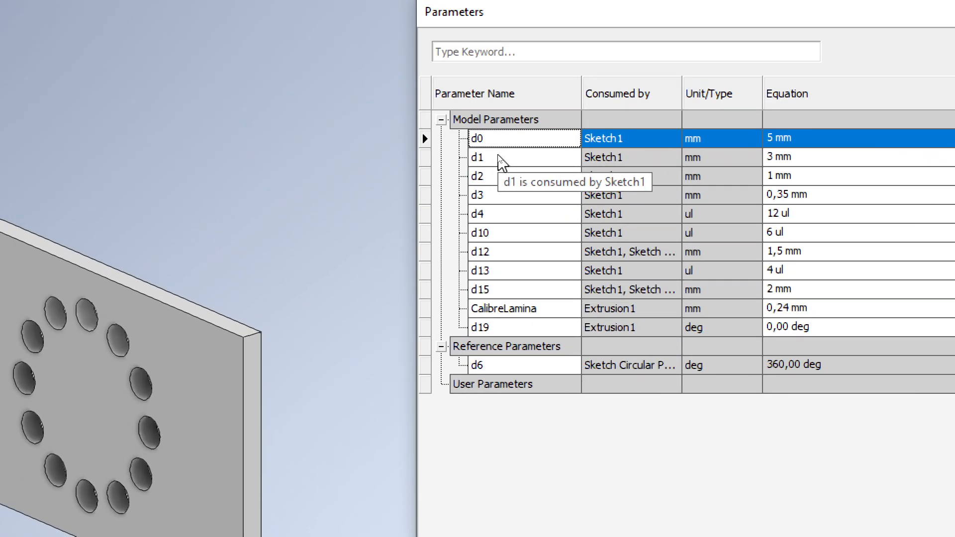
- Rename parameter d1 to AlturaPieza and d0 to AnchoPieza
double_click(608, 219)
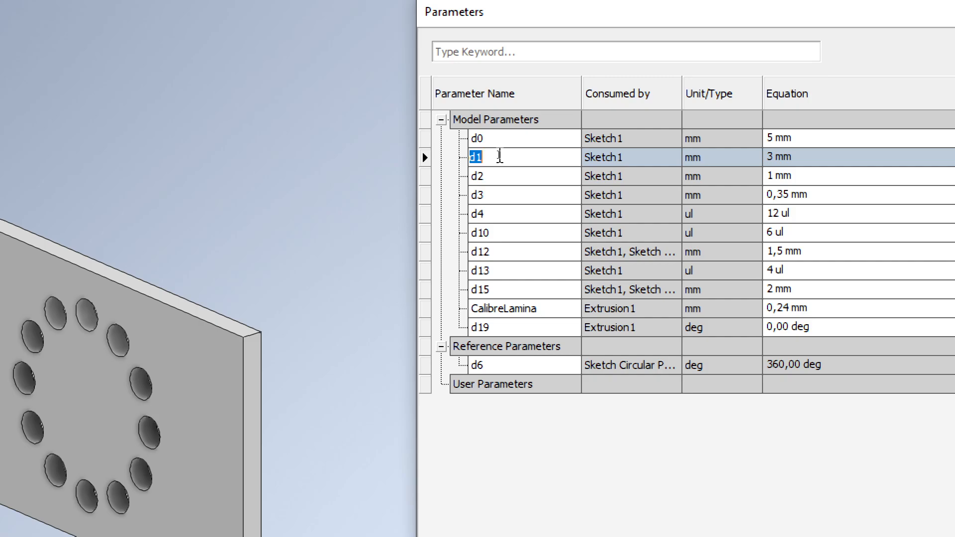
text(AlturaP)
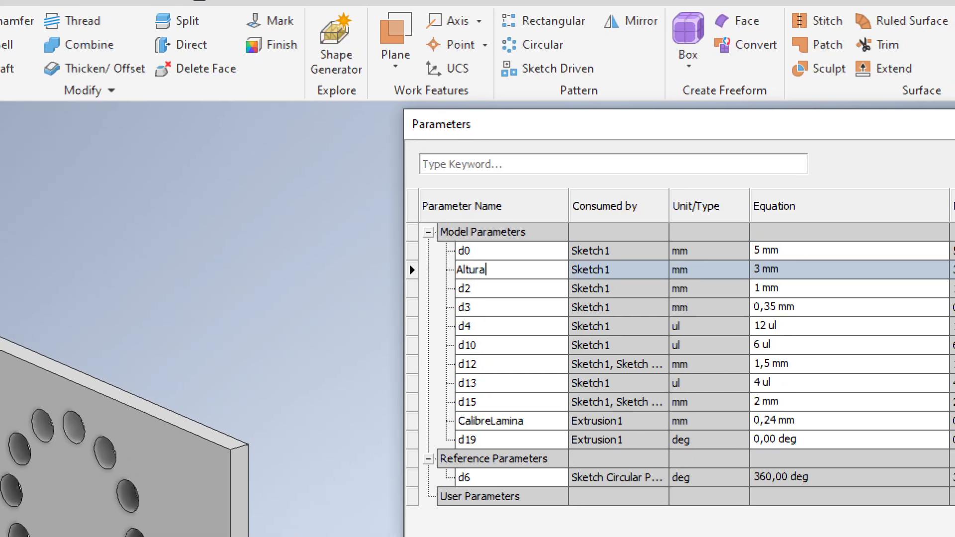
text(ieza)
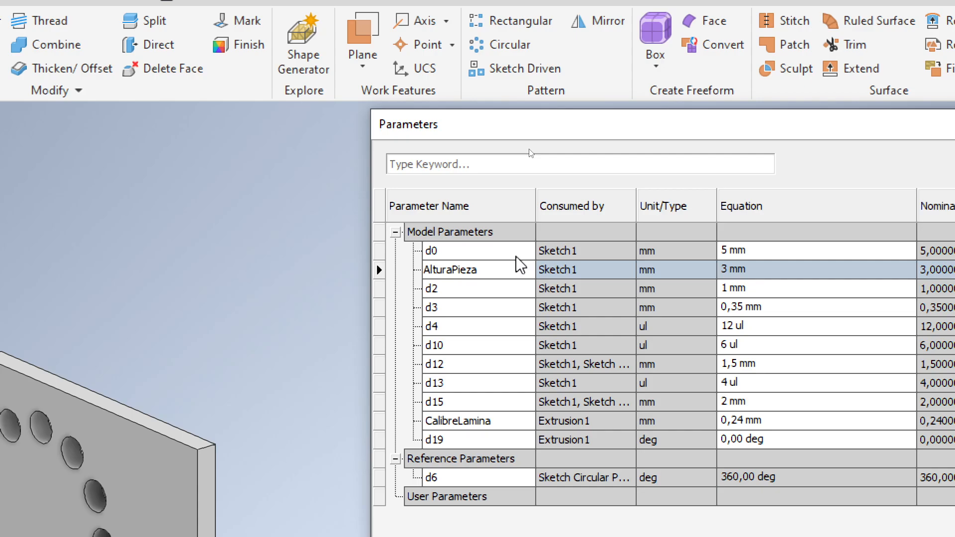
double_click(483, 251)
text(AnchoPi)
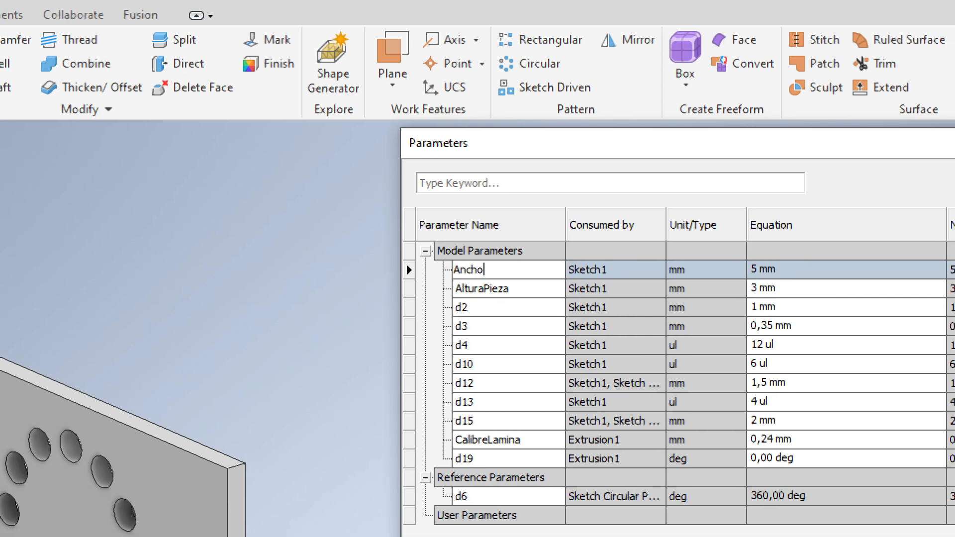
text(eza)
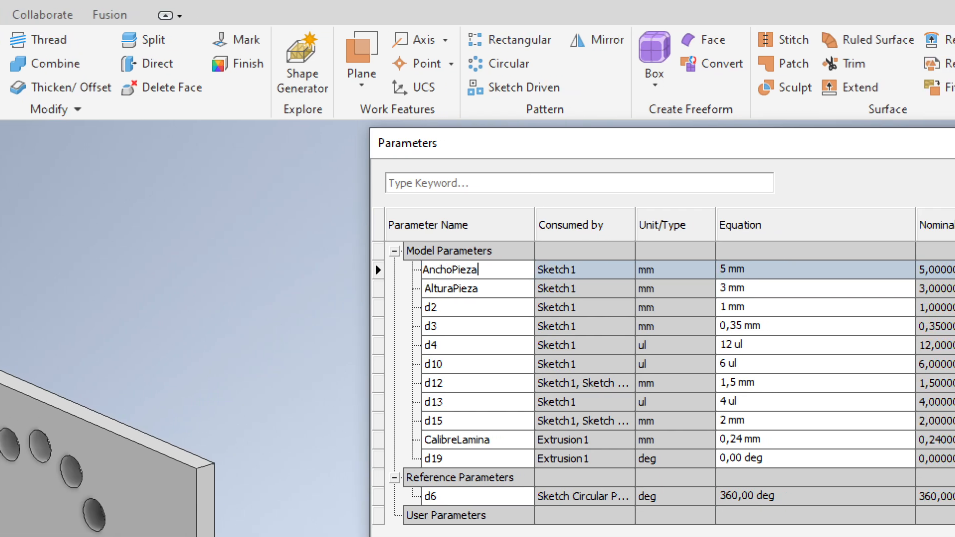
click(791, 293)
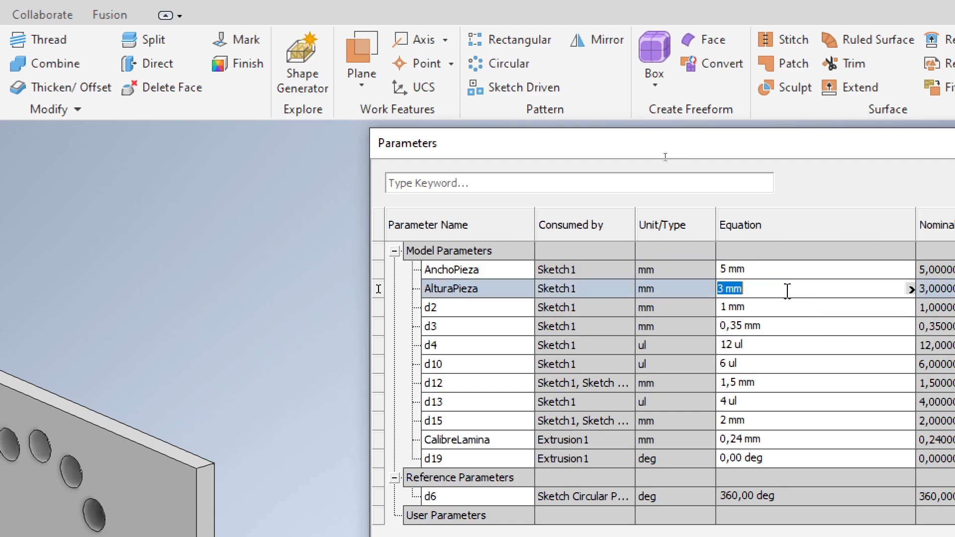
click(766, 271)
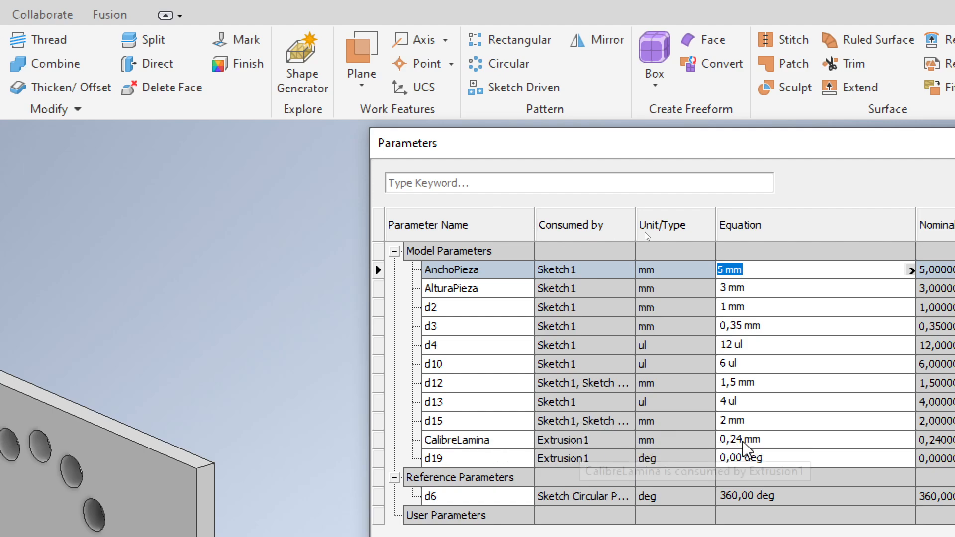
click(776, 441)
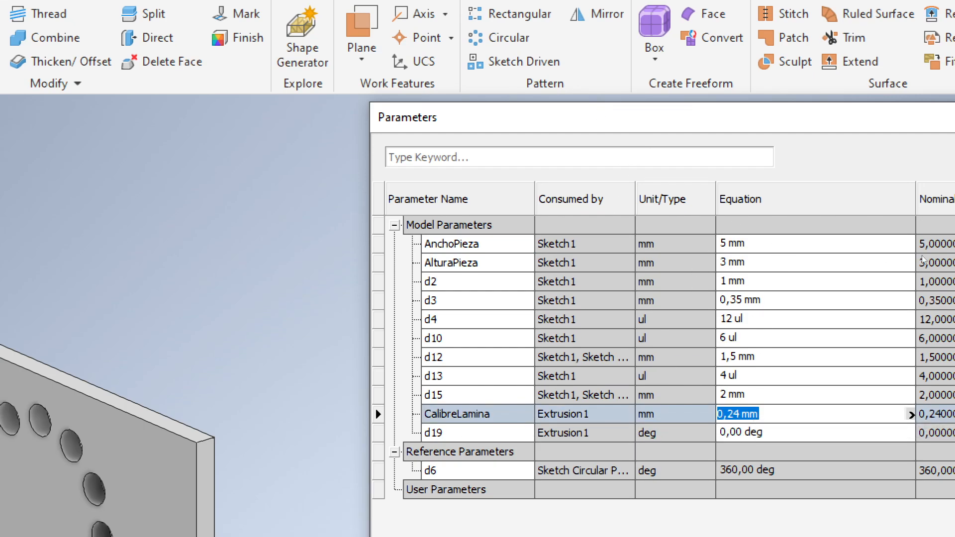
- Set CalibreLamina's equation to AlturaPieza / 10, picking AlturaPieza from the parameter list
click(910, 414)
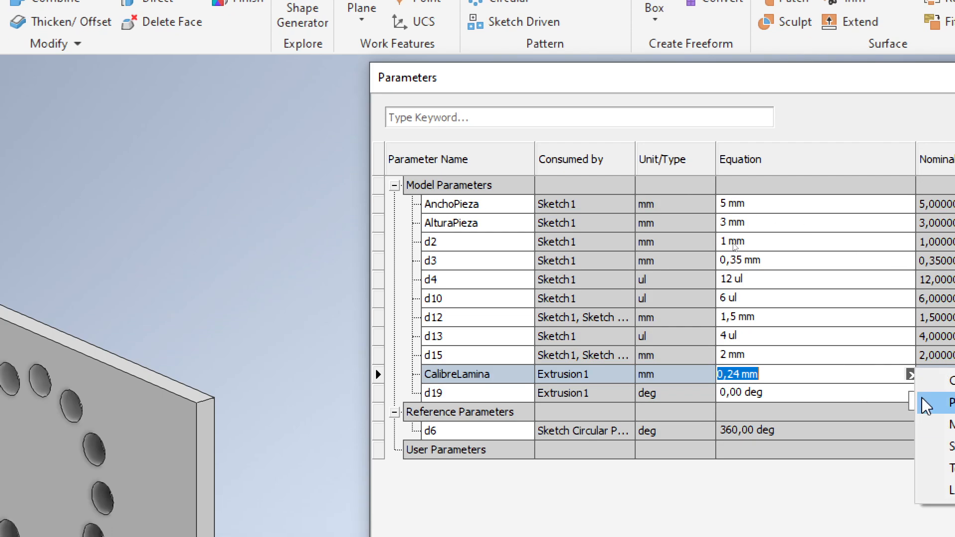
click(903, 440)
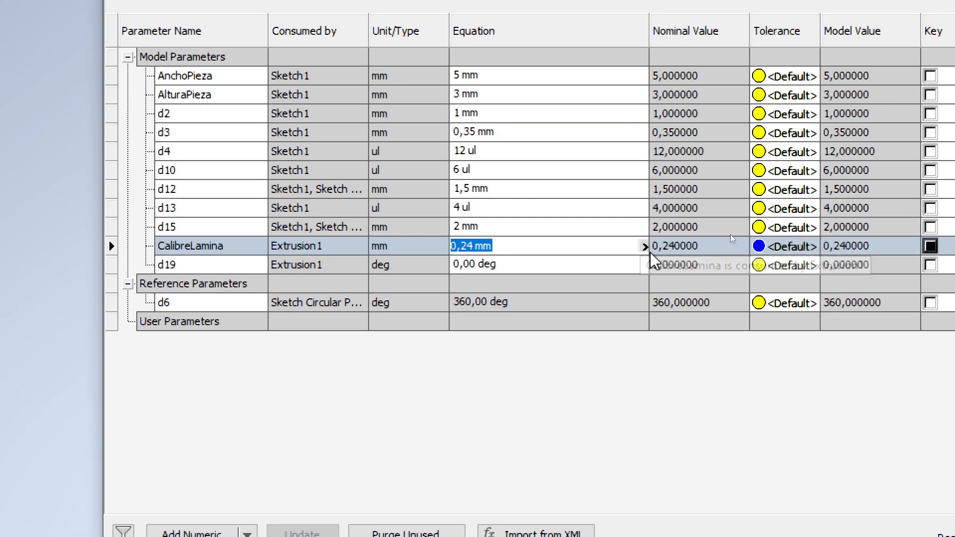
click(644, 246)
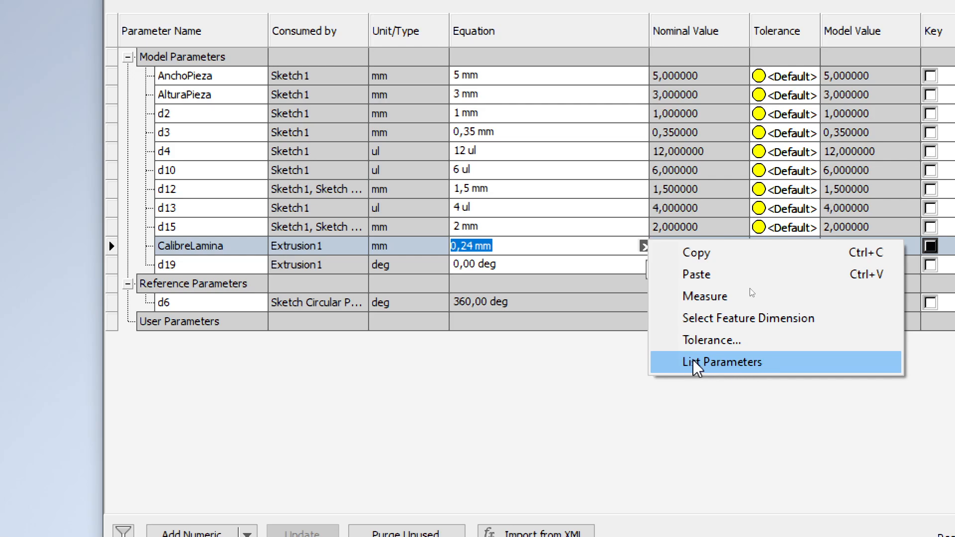
click(718, 367)
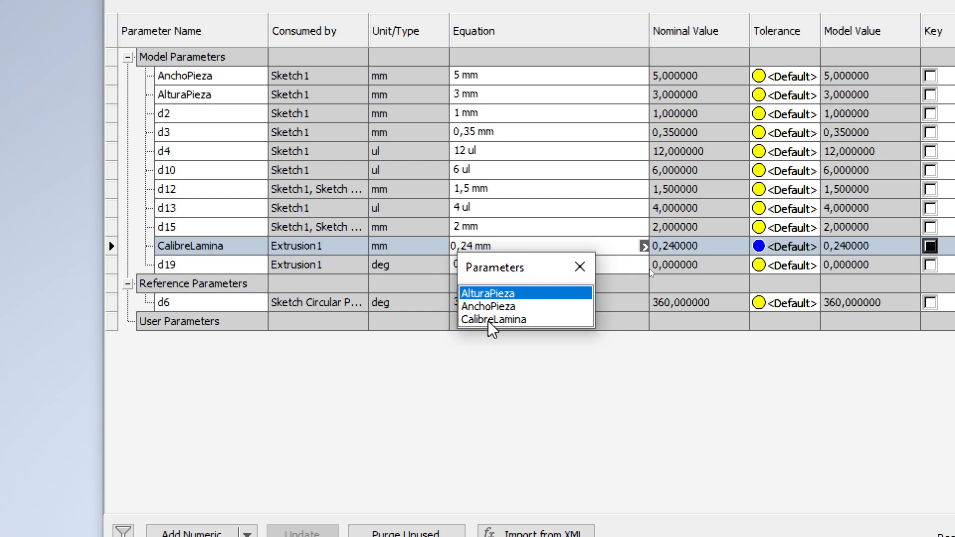
double_click(492, 294)
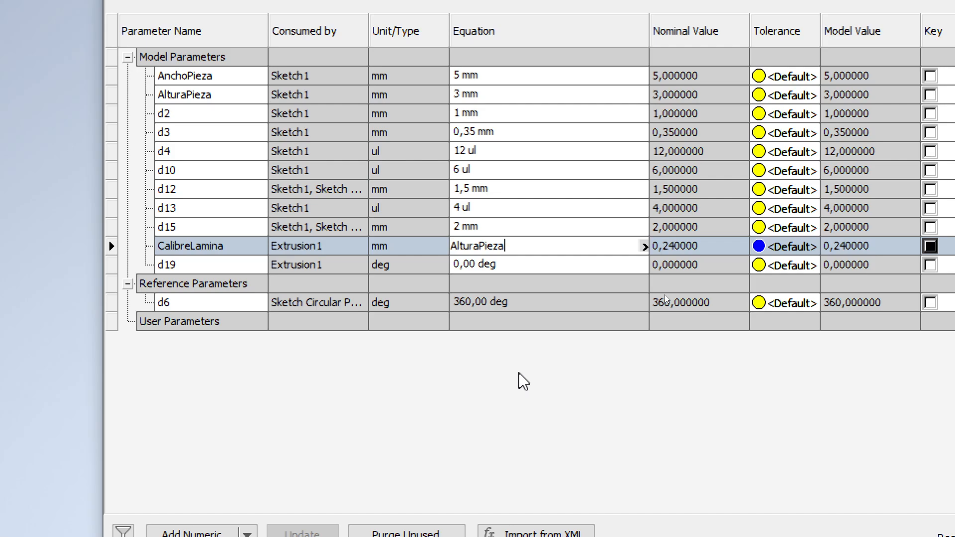
text(/4)
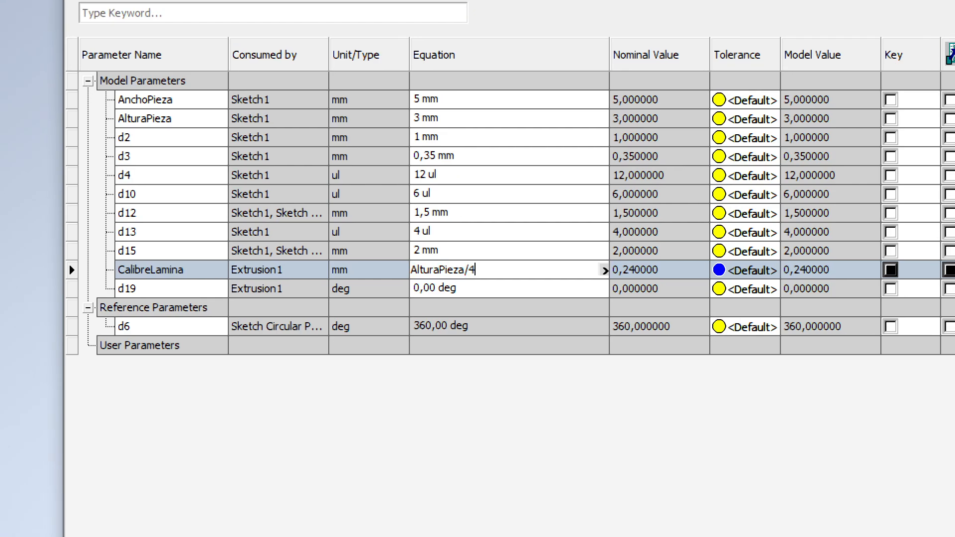
key(BackSpace)
text(10)
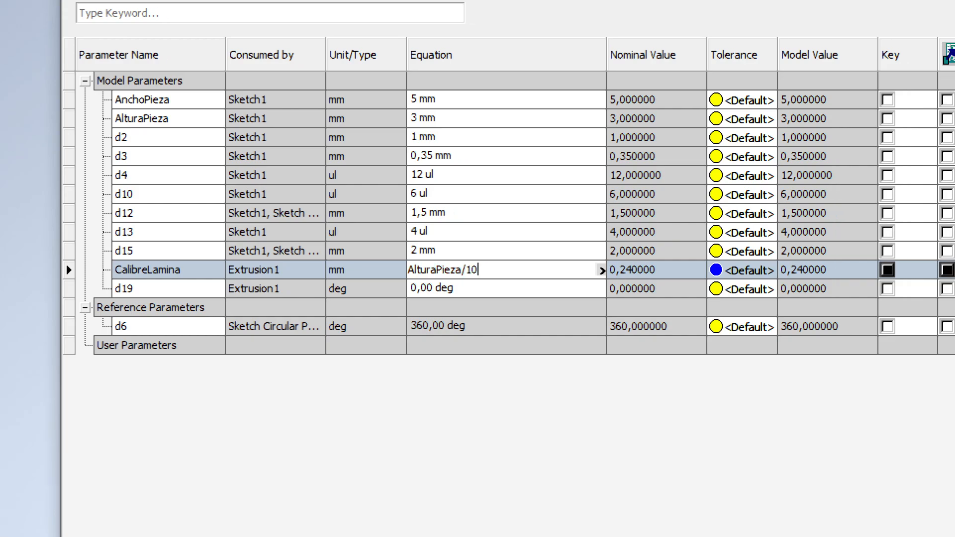
key(Return)
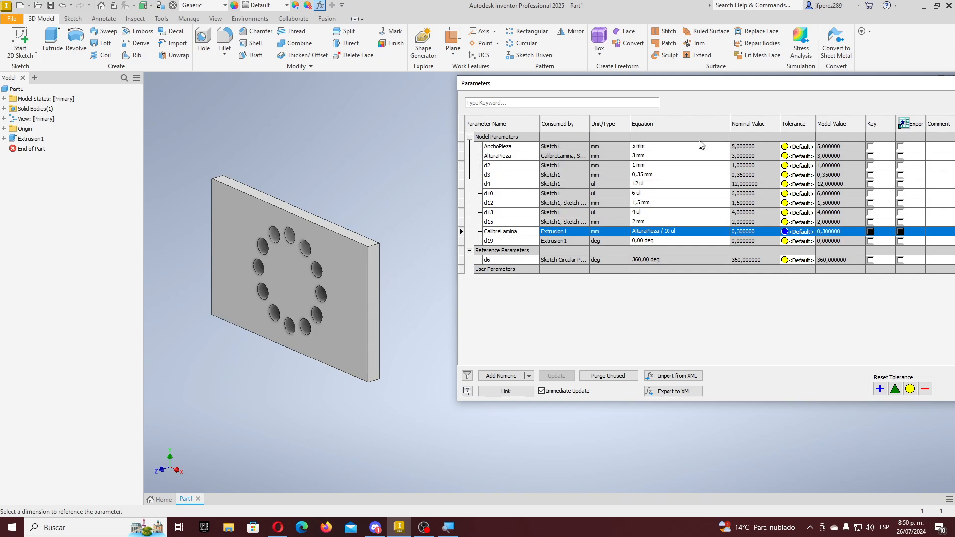
- Test AlturaPieza at 50 mm and then 2 mm to watch the plate update
click(659, 156)
text(50)
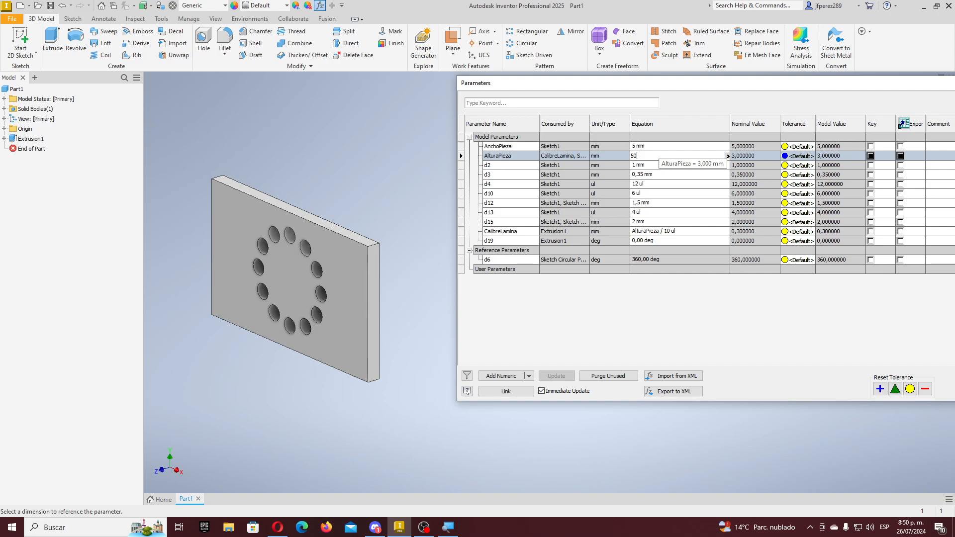
key(Return)
scroll(418, 276, down, 6)
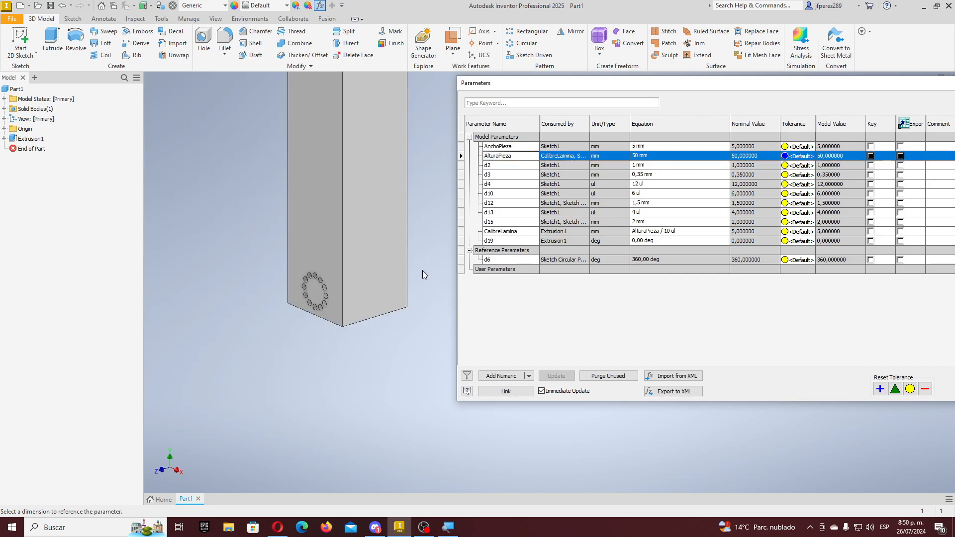
scroll(418, 283, up, 3)
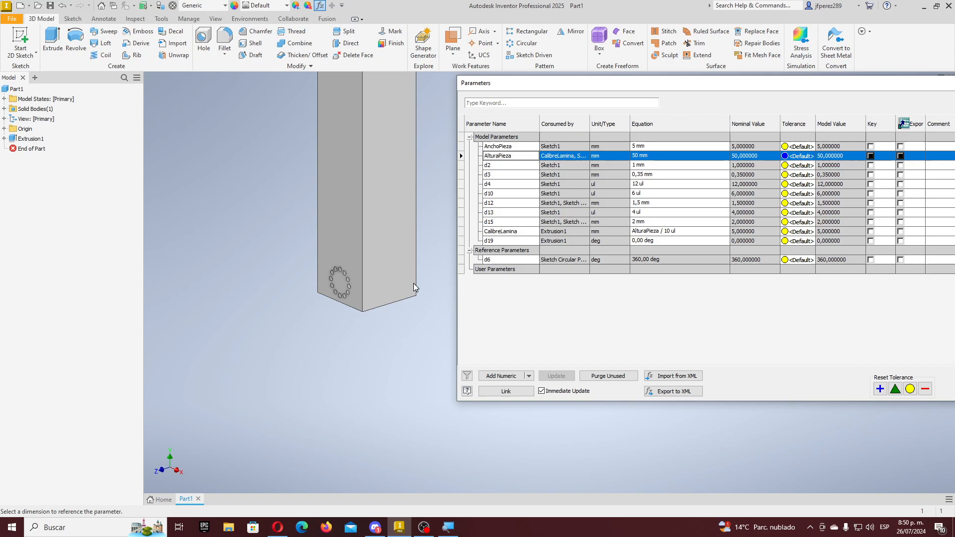
click(659, 157)
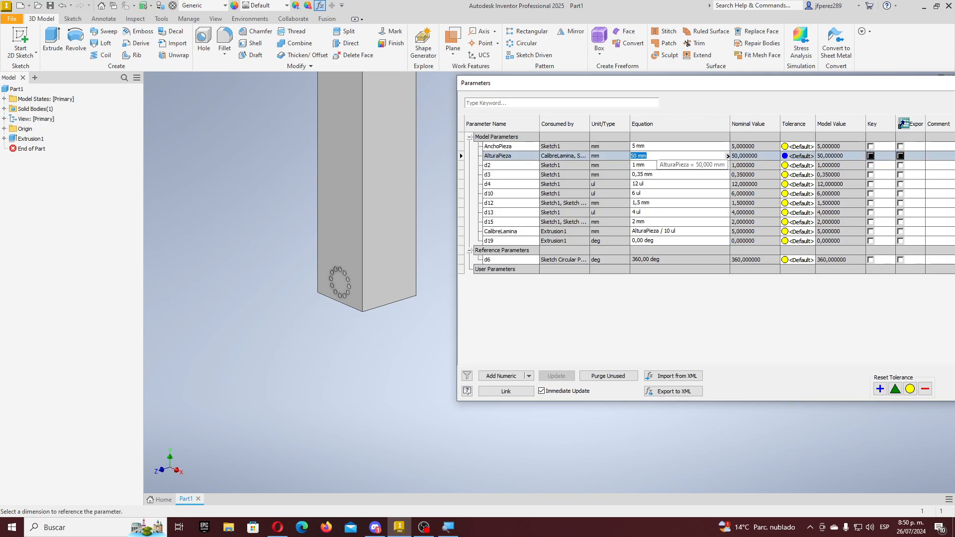
text(2)
key(Return)
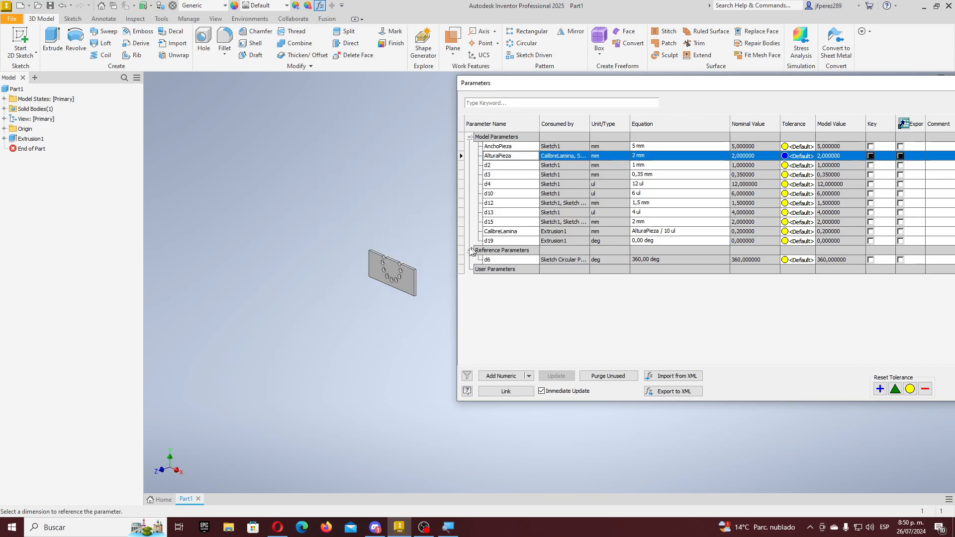
scroll(426, 266, up, 5)
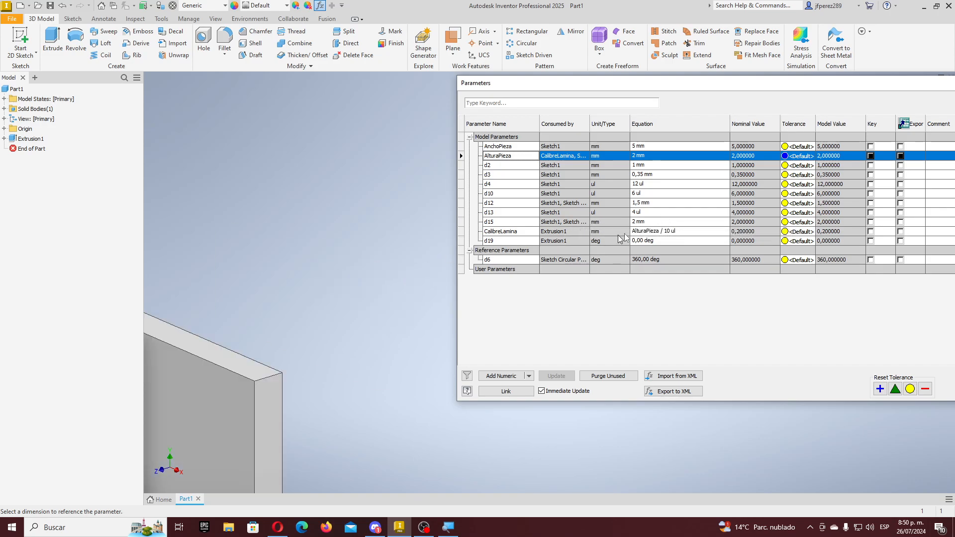
scroll(420, 290, down, 5)
scroll(237, 288, up, 3)
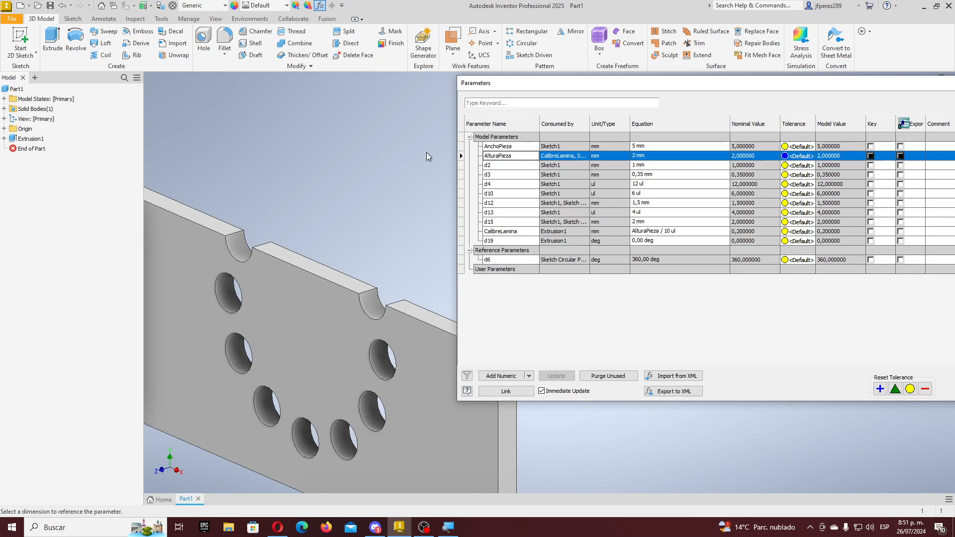
- Try AlturaPieza at 15 mm, restore it to 3 mm, and close the Parameters dialog
click(646, 156)
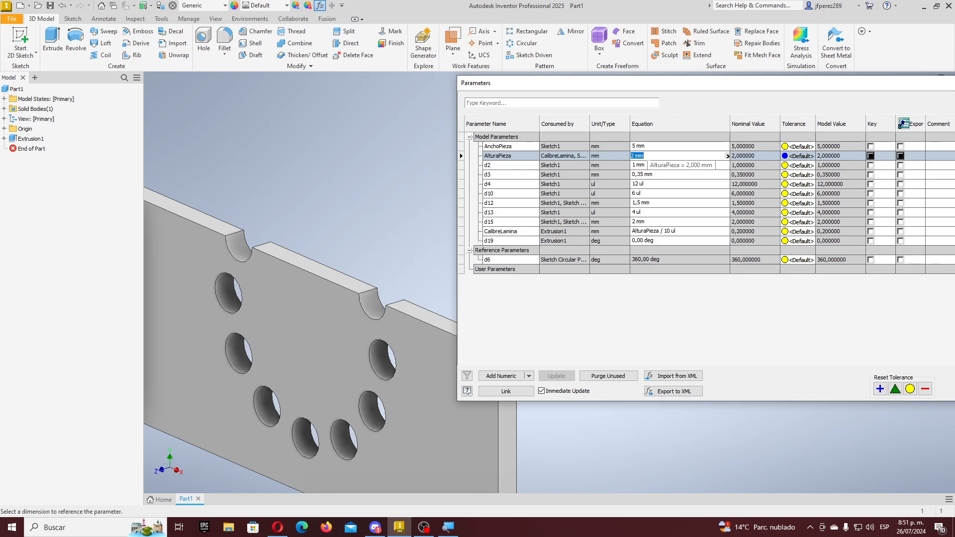
text(15)
key(Return)
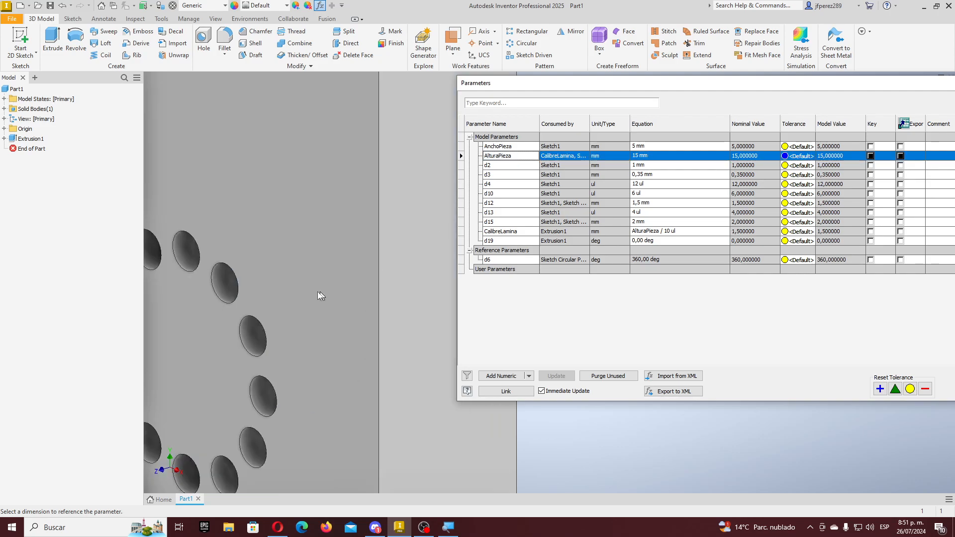
scroll(304, 293, up, 8)
scroll(304, 293, down, 5)
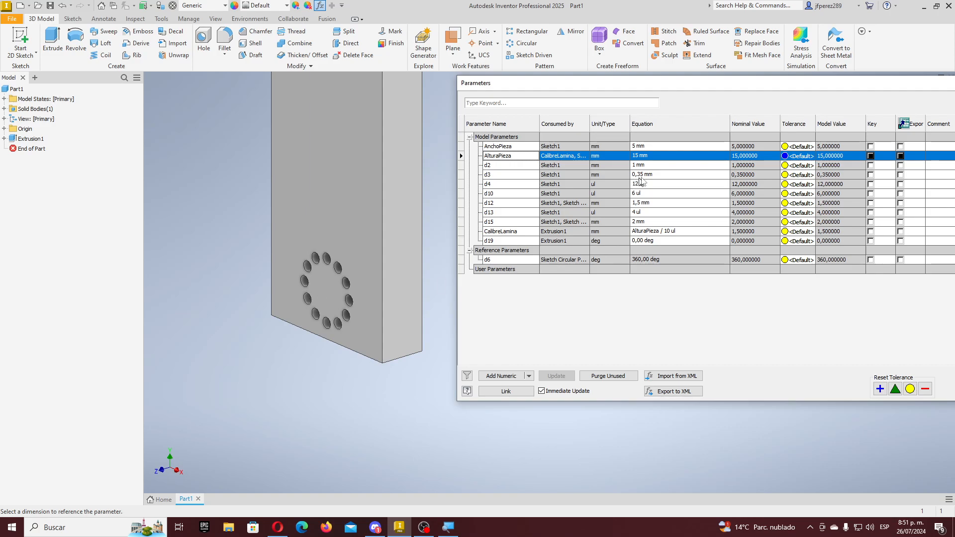
click(666, 157)
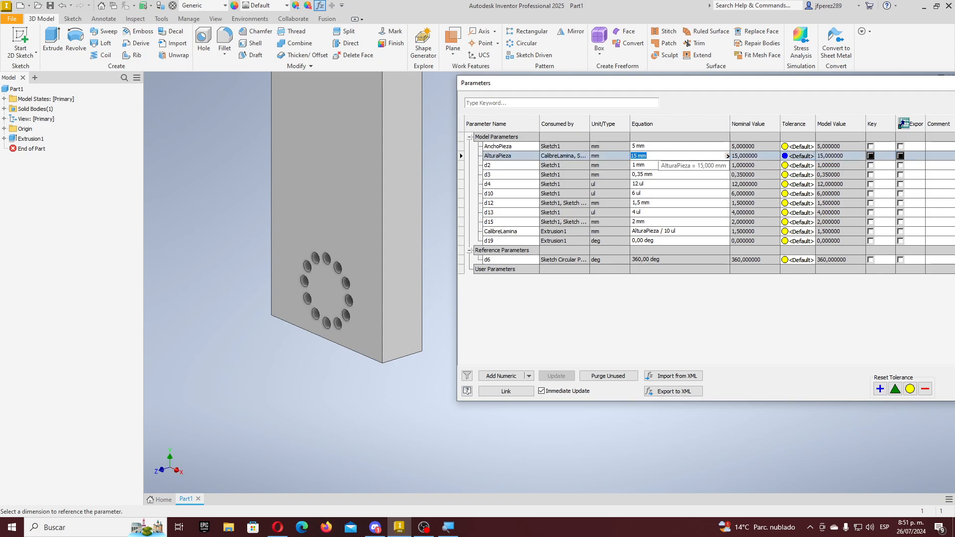
text(3)
key(Return)
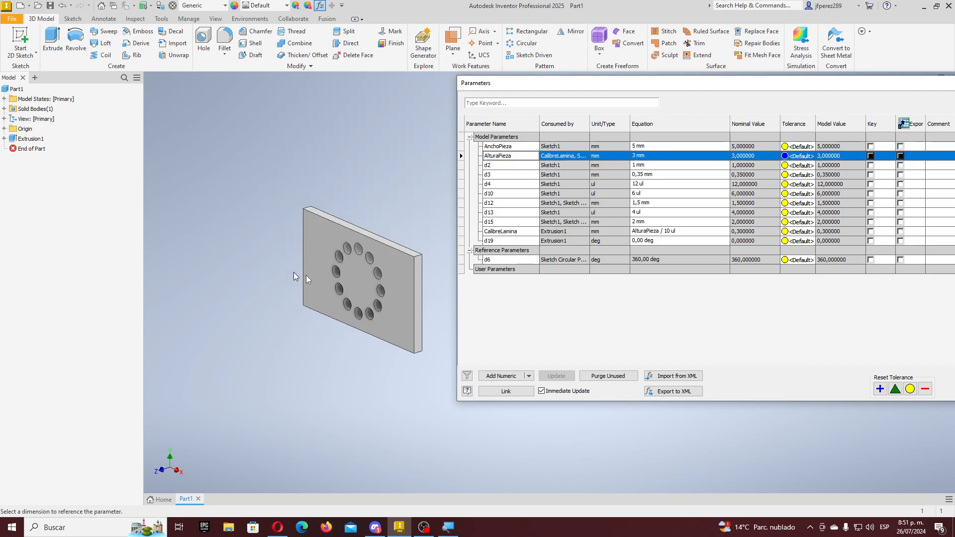
scroll(306, 276, up, 5)
scroll(307, 274, down, 4)
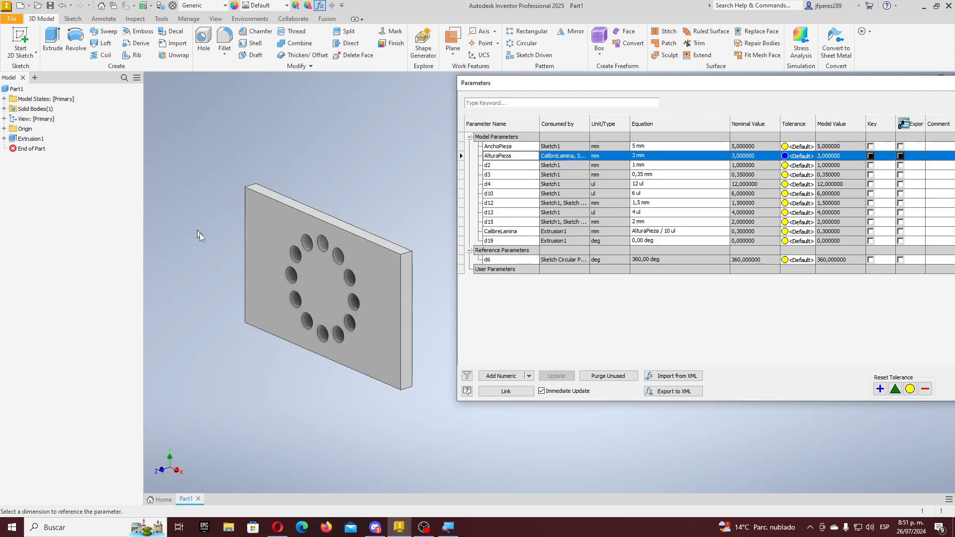
drag(821, 86, 597, 101)
click(770, 98)
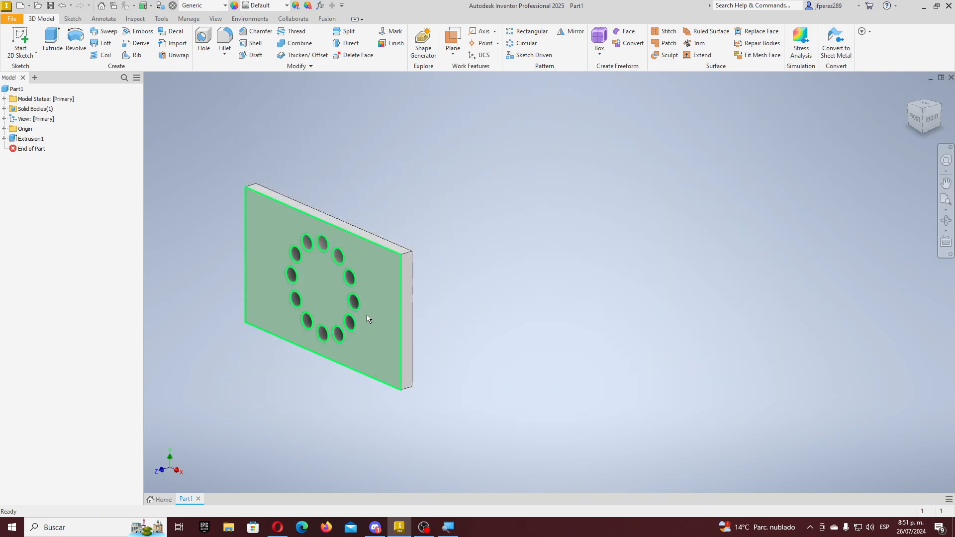
- Switch the ribbon to View for display, window and navigation settings
mouse_move(382, 330)
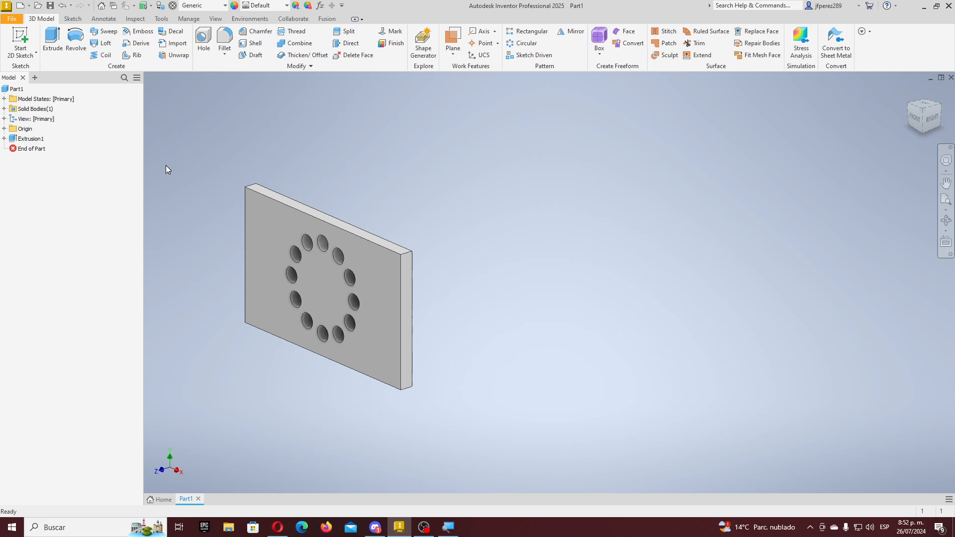
click(219, 20)
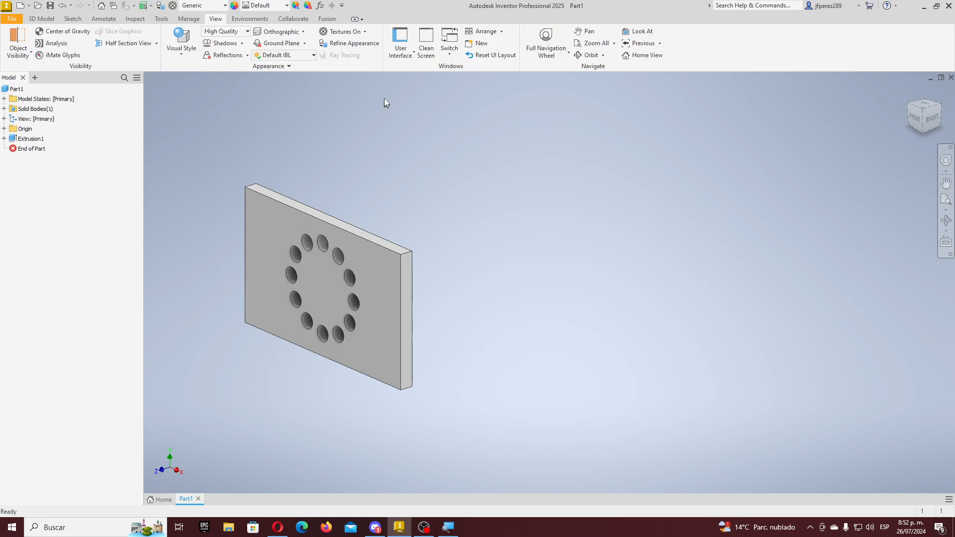
click(414, 52)
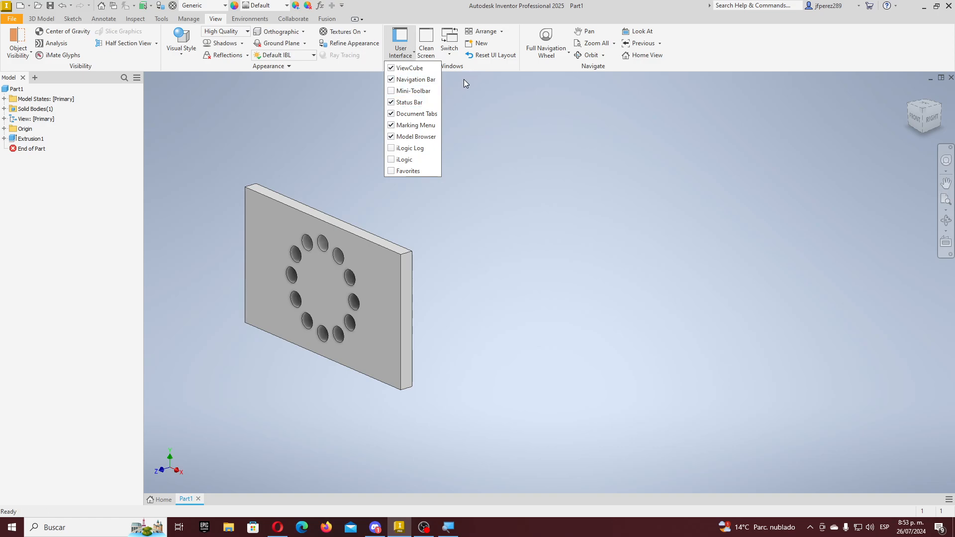
click(457, 14)
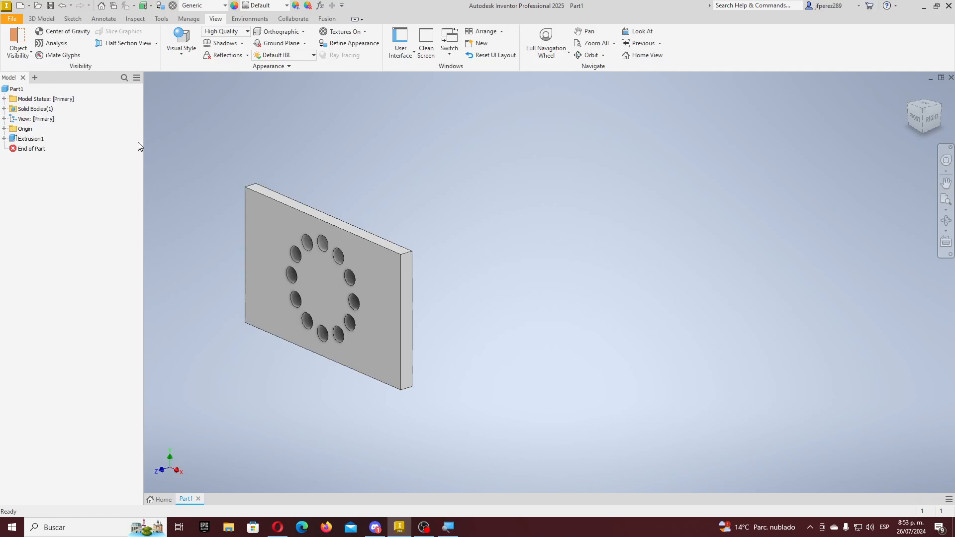
scroll(228, 297, up, 2)
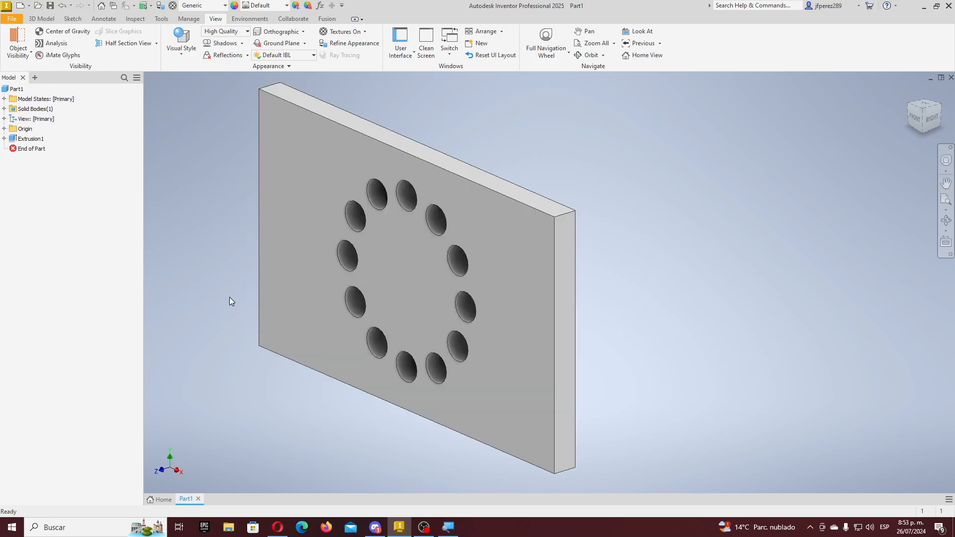
- Expand Extrusion1 in the browser and select Sketch1 to show the plate's hole-ring geometry
scroll(267, 300, down, 1)
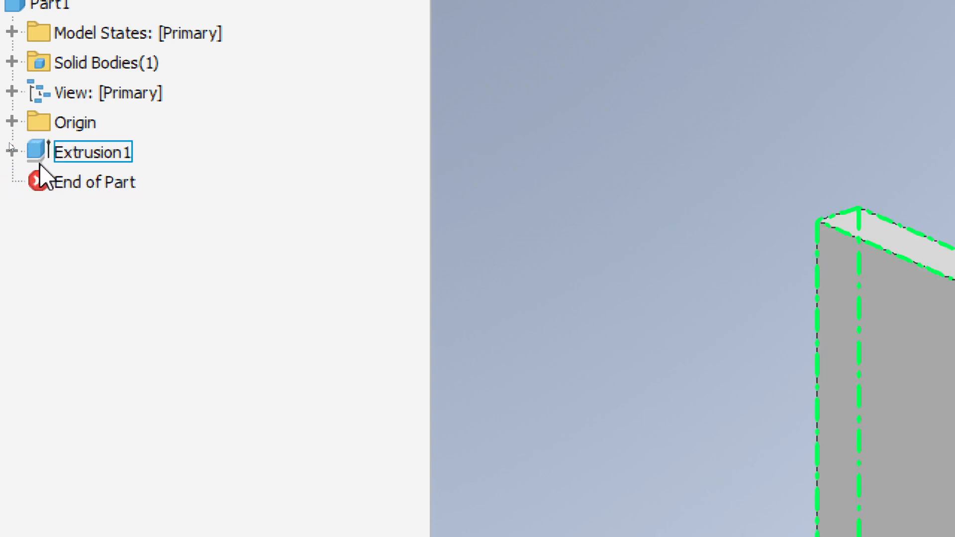
click(12, 150)
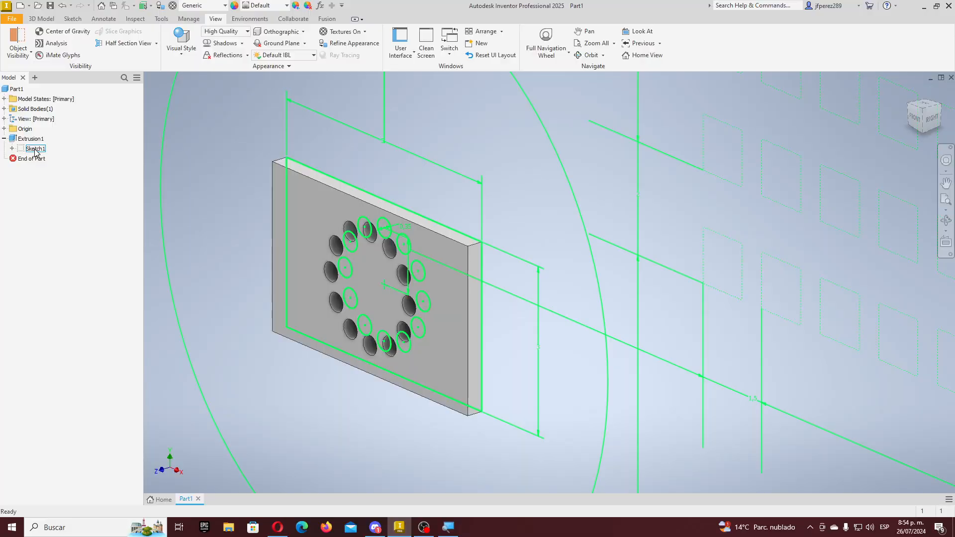
click(105, 184)
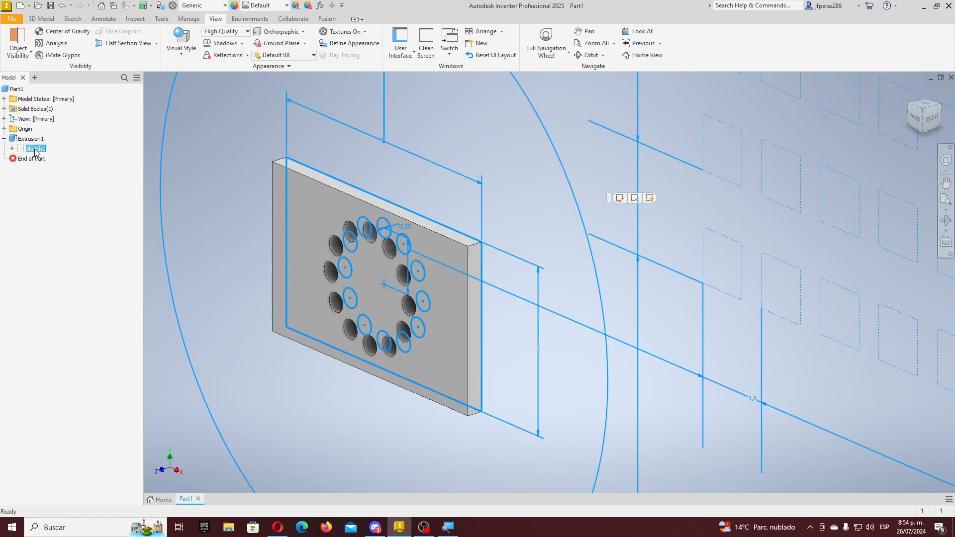
right_click(36, 151)
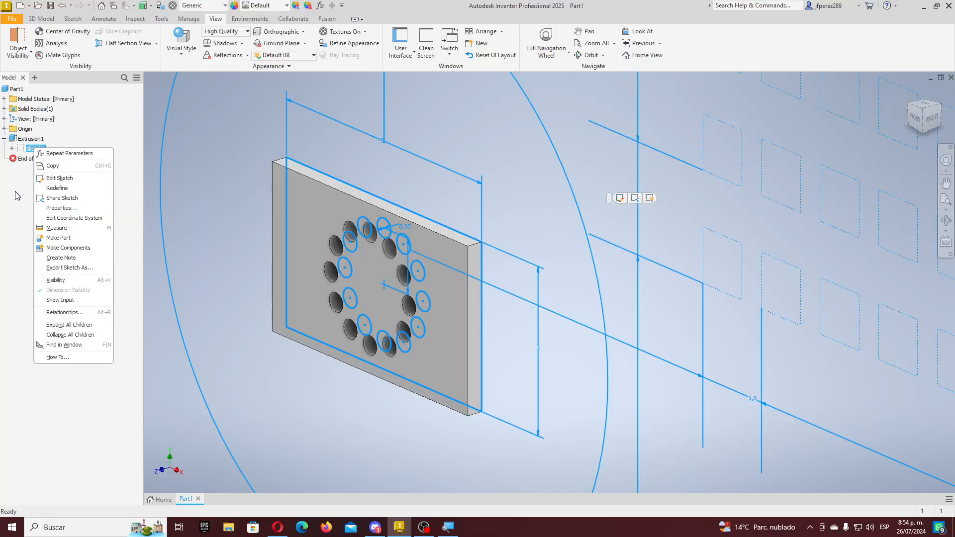
click(15, 192)
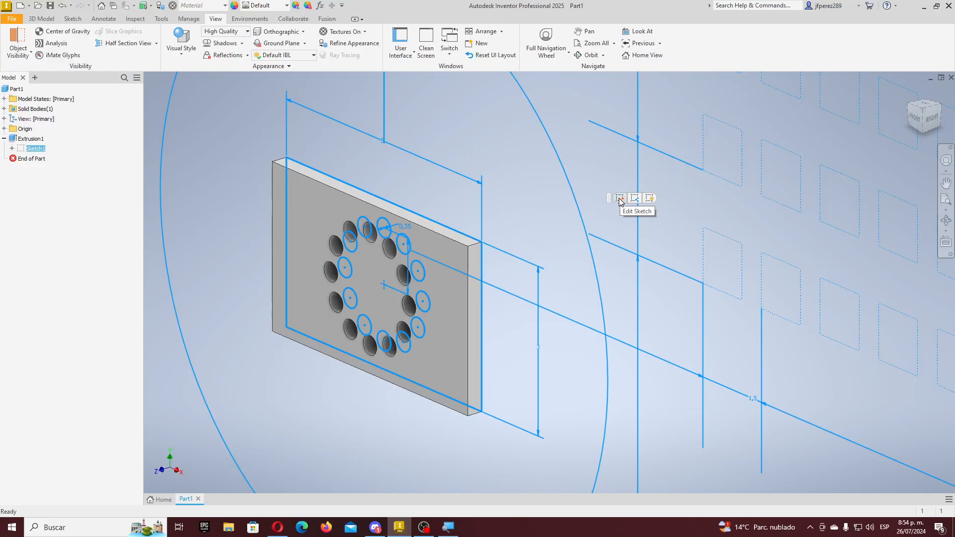
- Edit Sketch1, change the hole dimension from 0,35 to 0,2 mm, and finish the sketch
click(620, 199)
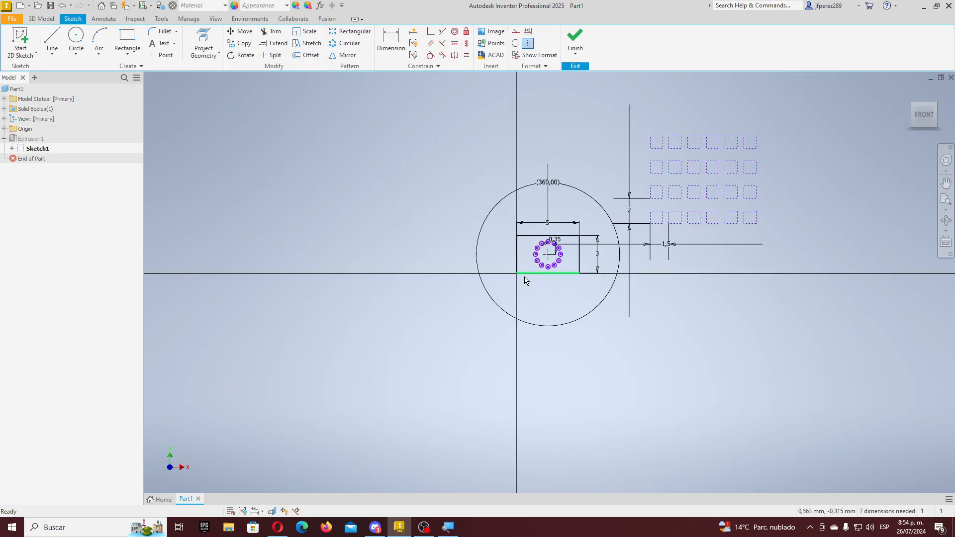
scroll(543, 262, up, 8)
scroll(543, 262, down, 4)
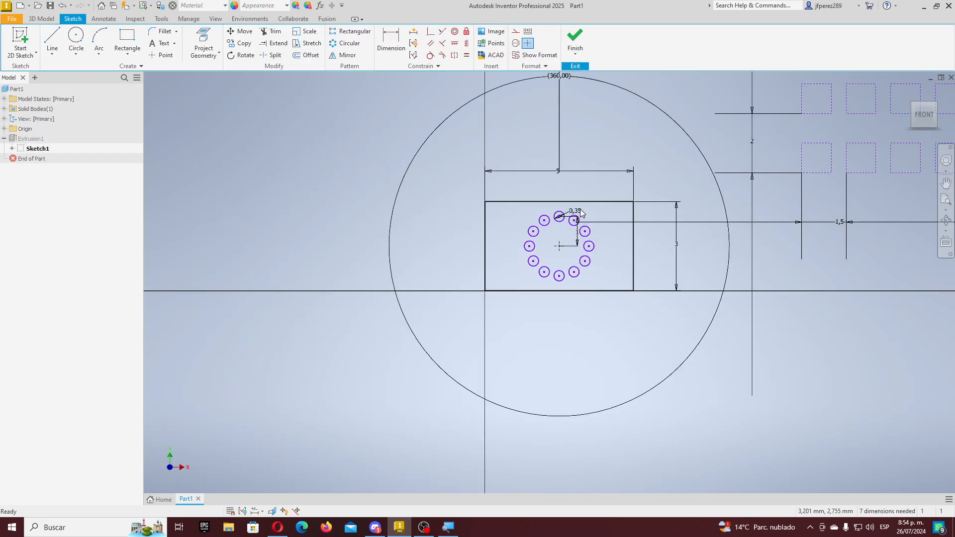
scroll(581, 212, up, 3)
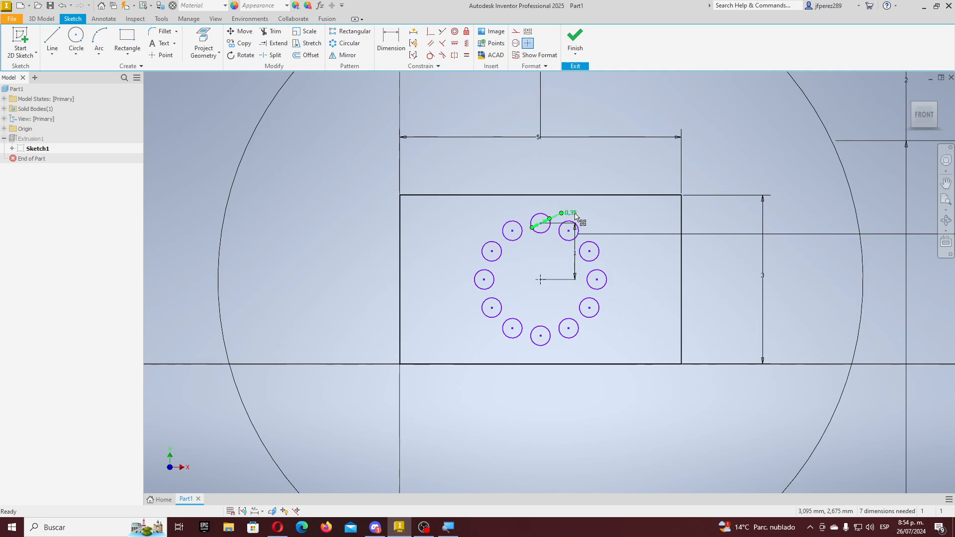
double_click(572, 214)
click(541, 251)
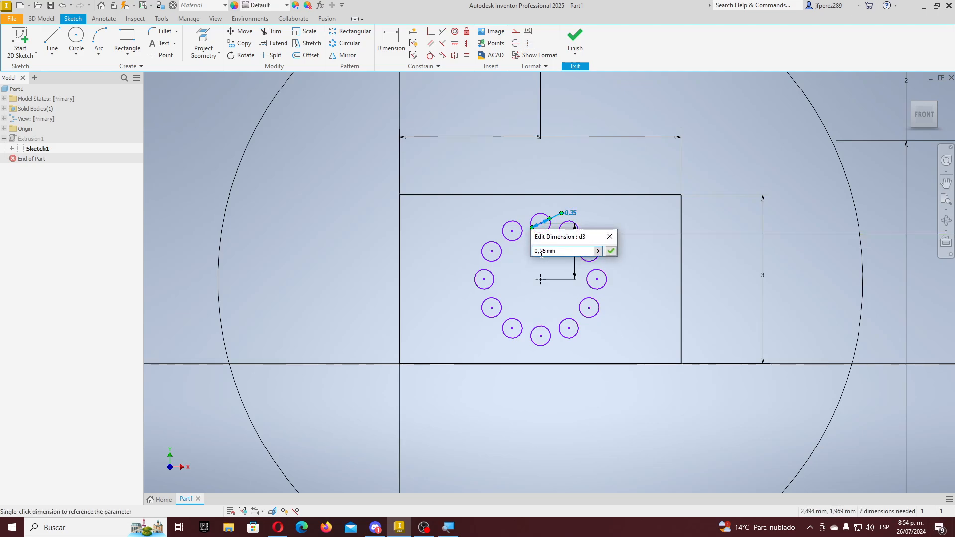
key(Delete)
key(Delete)
text(2)
key(Return)
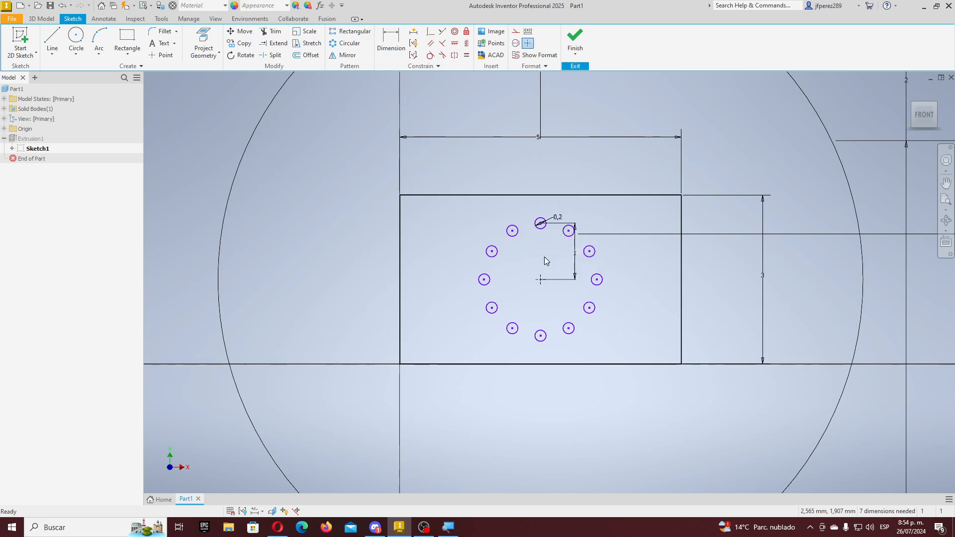
click(577, 39)
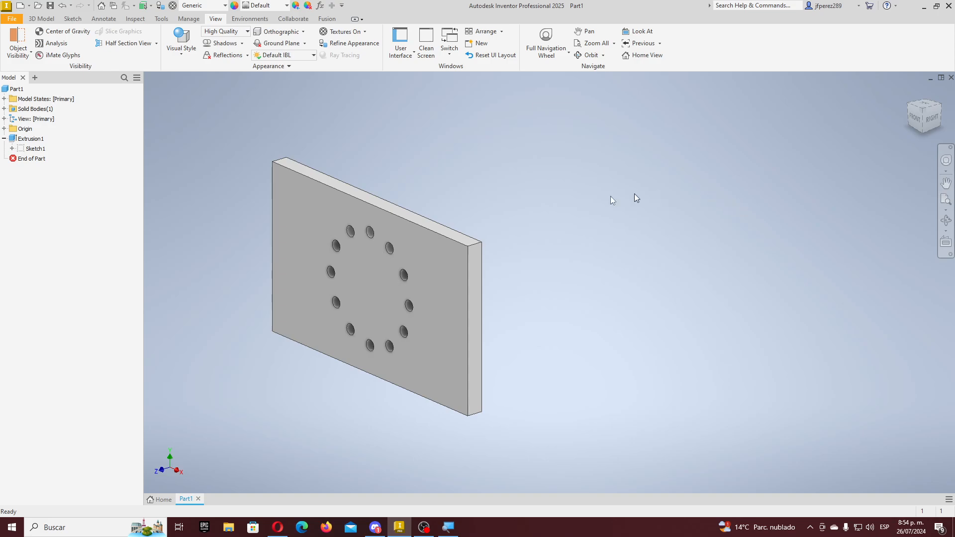
- Select Sketch1 in the model tree and dismiss its context menu without choosing anything
click(37, 150)
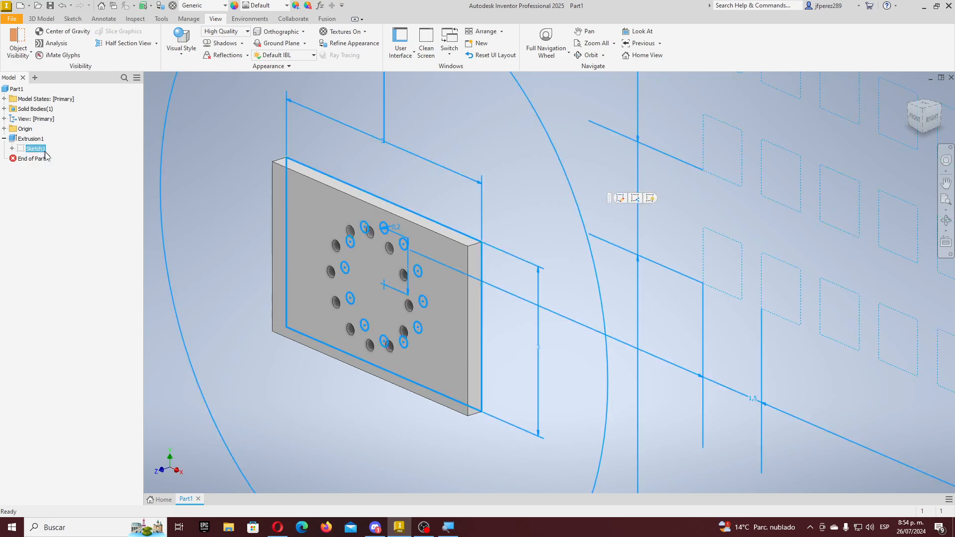
right_click(33, 151)
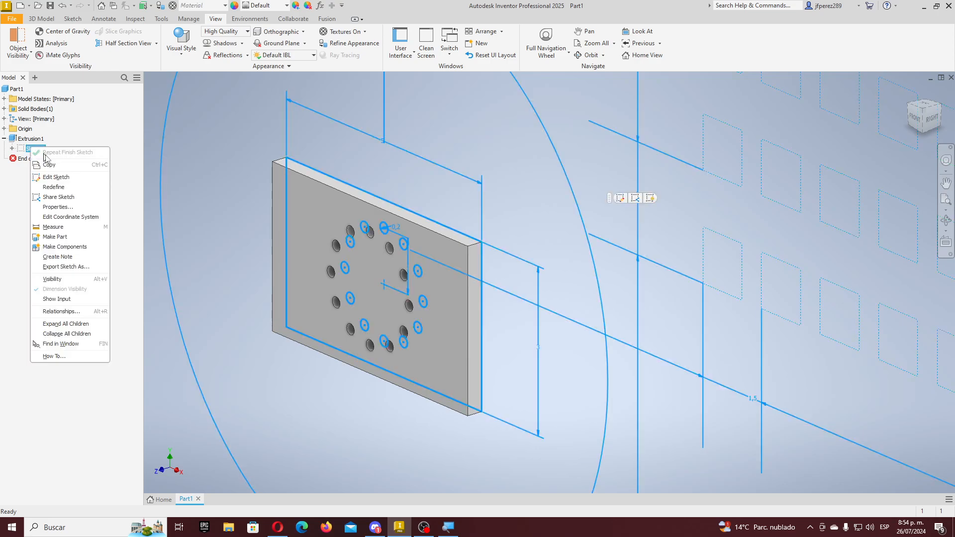
click(8, 200)
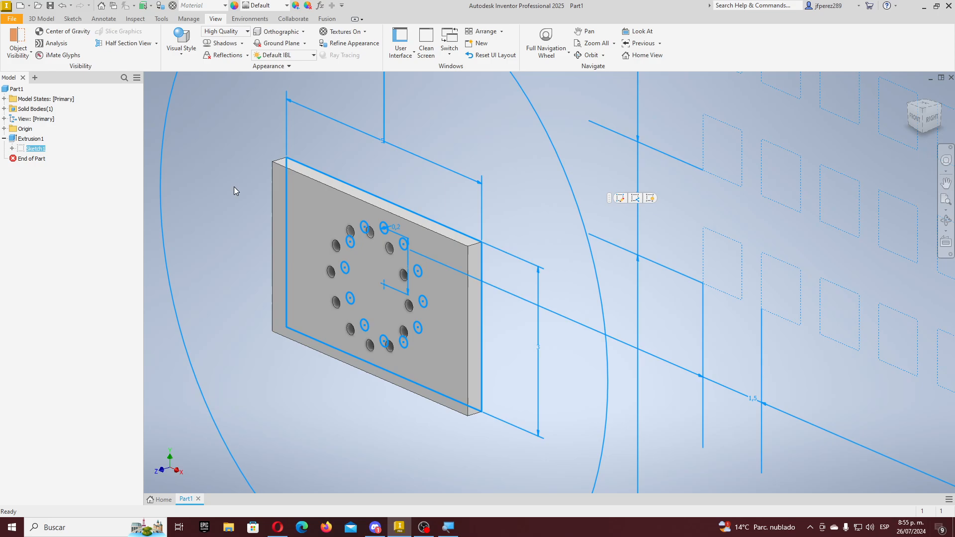
scroll(318, 219, down, 3)
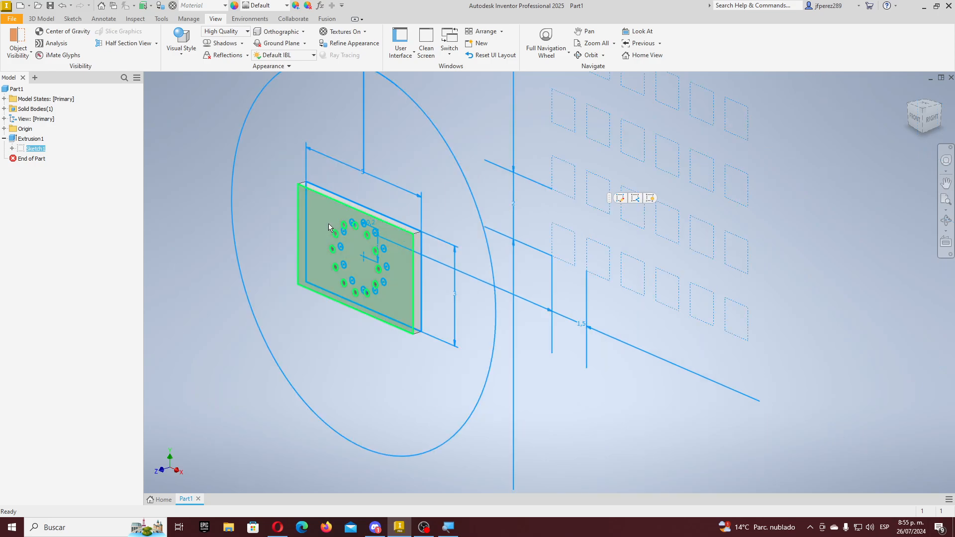
scroll(339, 222, up, 4)
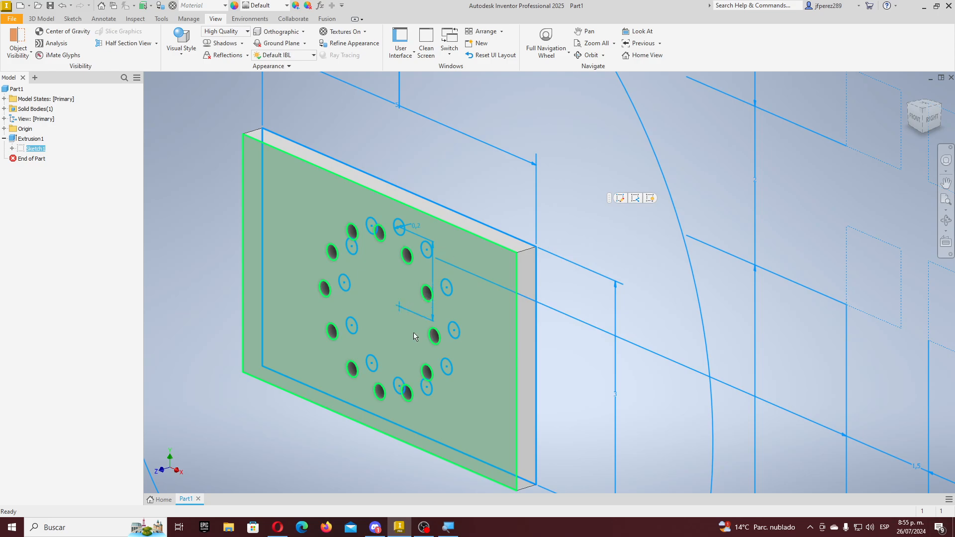
- Collapse Extrusion1 in the model tree and switch to the 3D Model commands
mouse_move(431, 352)
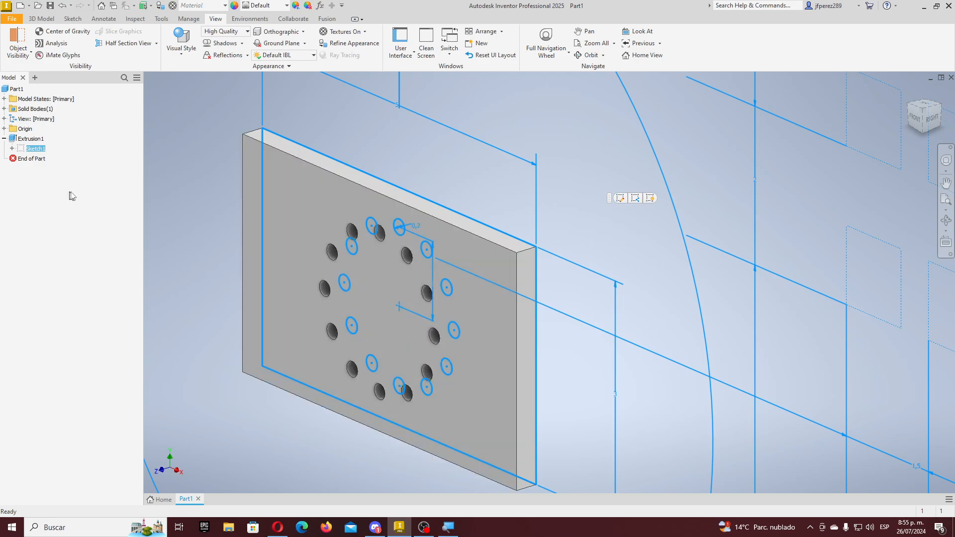
click(4, 139)
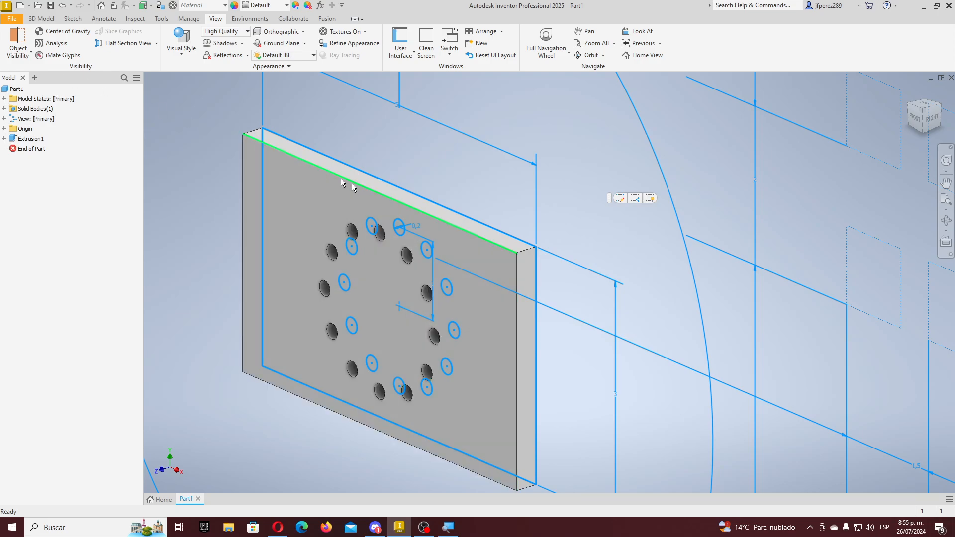
scroll(408, 217, down, 3)
scroll(326, 176, up, 3)
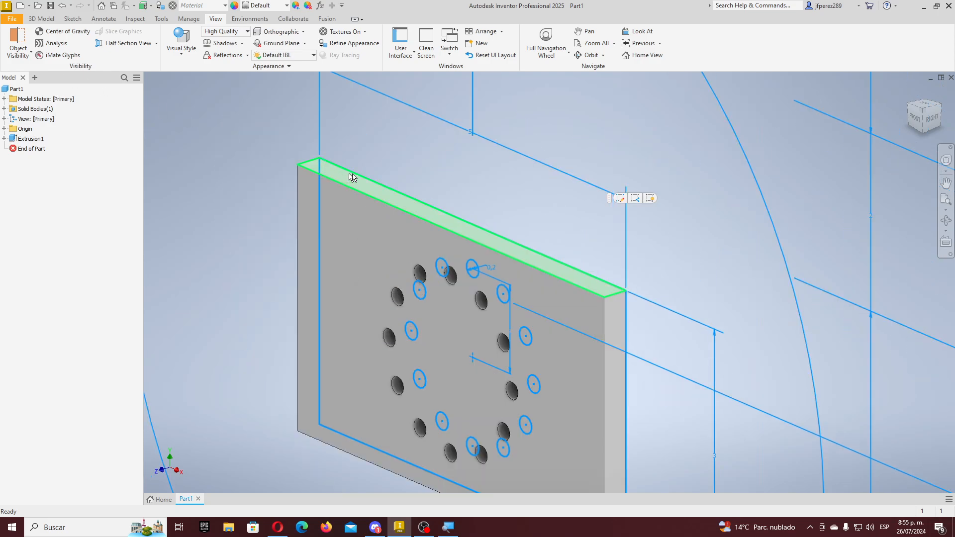
click(42, 18)
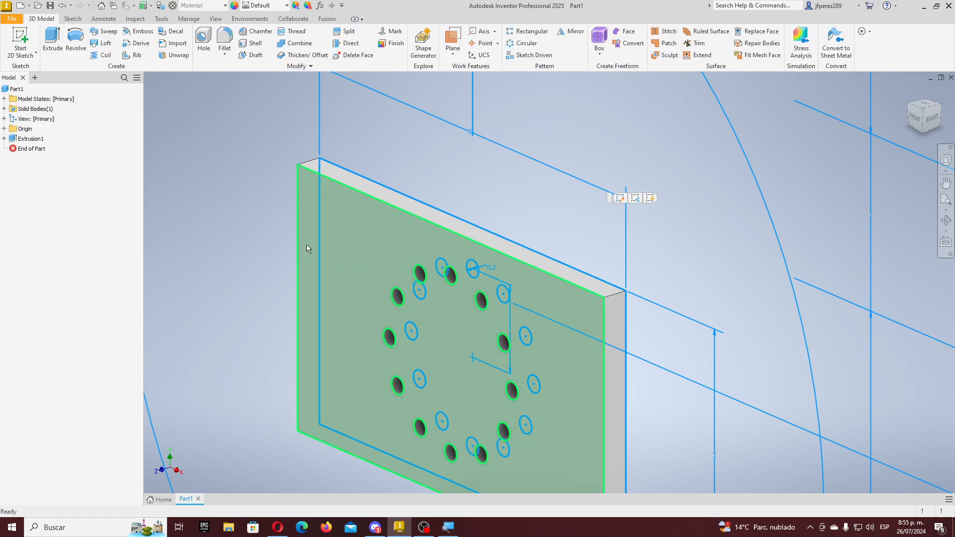
mouse_move(306, 244)
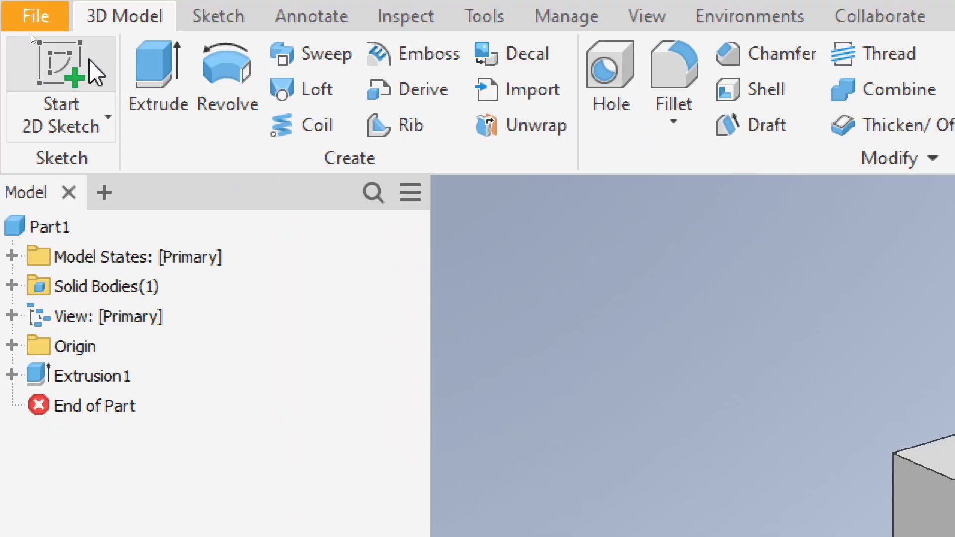
- Start a 2D sketch, then exit it straight back to the 3D part
click(60, 67)
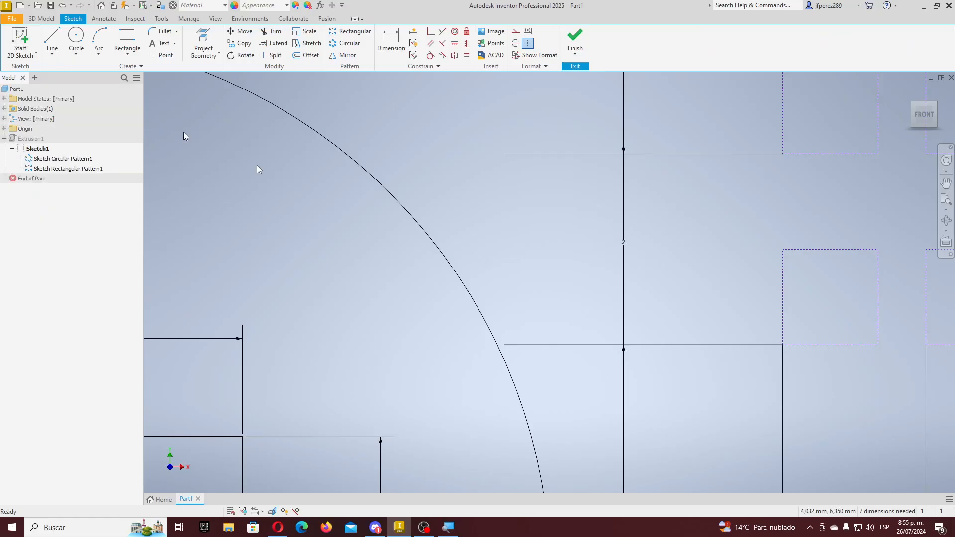
scroll(520, 244, down, 6)
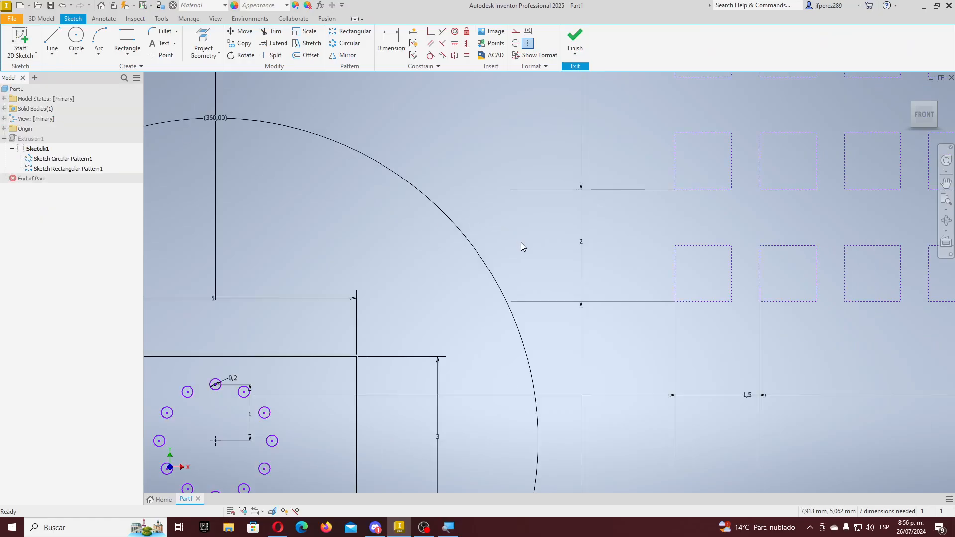
scroll(520, 244, up, 2)
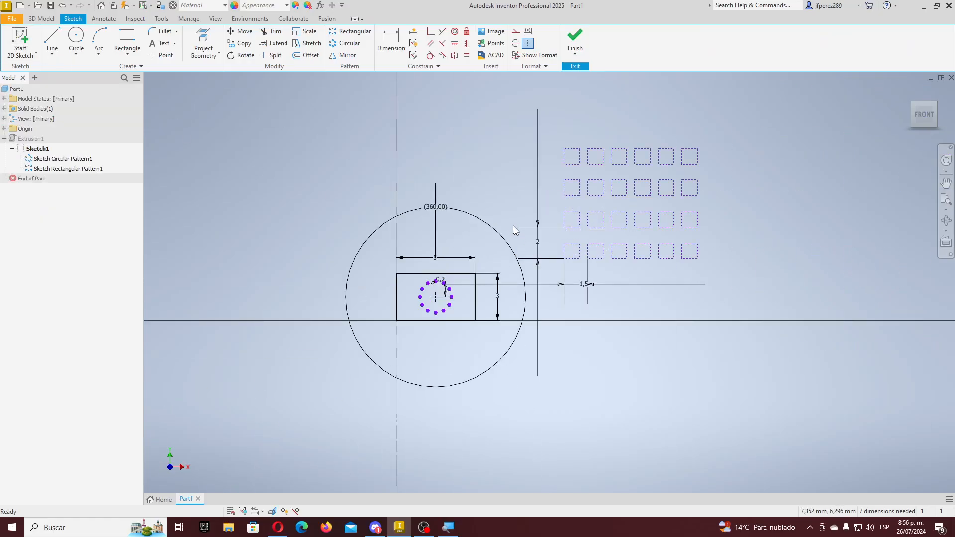
click(575, 53)
click(606, 91)
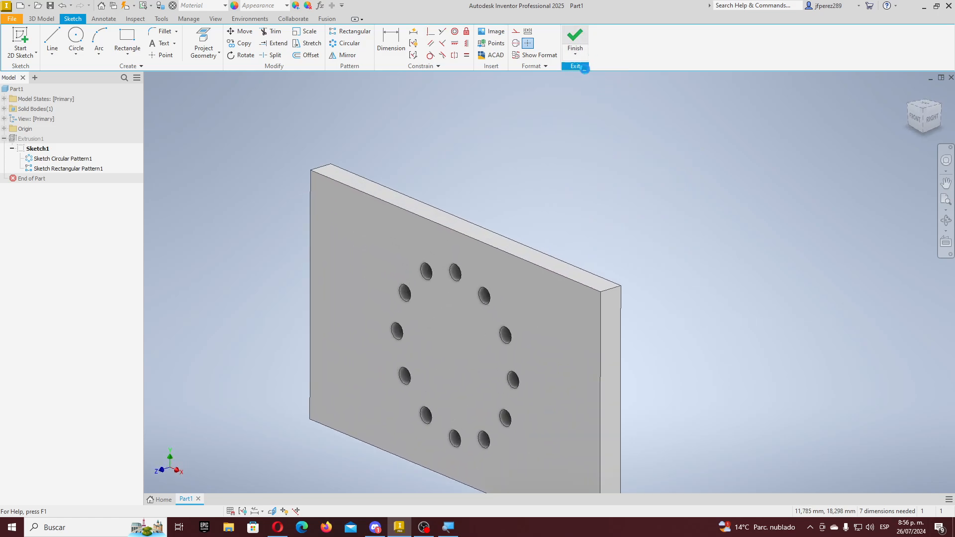
- Select Sketch Rectangular Pattern1, then collapse the Sketch1 and Extrusion1 branches in the browser
click(65, 169)
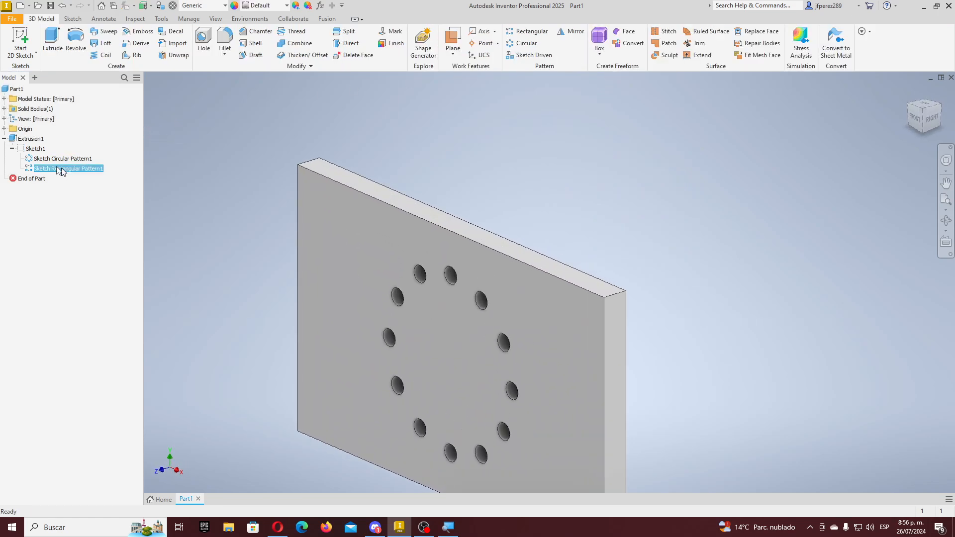
click(12, 149)
click(4, 138)
click(32, 138)
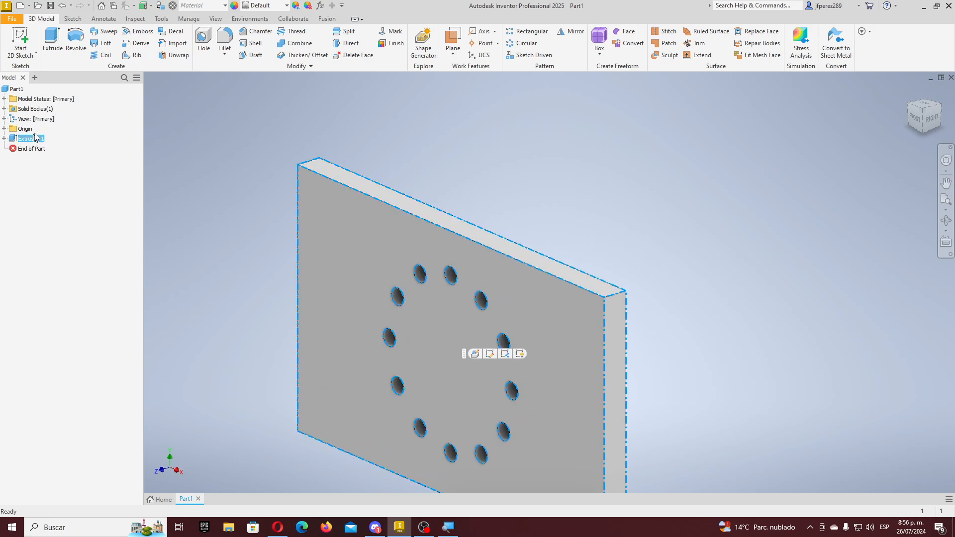
click(81, 140)
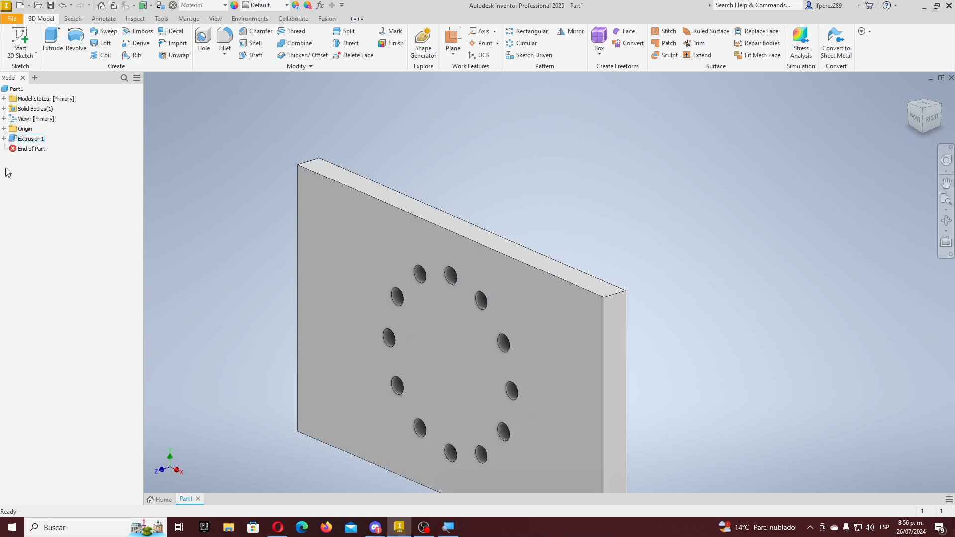
- Start a new 2D sketch and briefly show, then hide, the Origin planes and axes
click(16, 40)
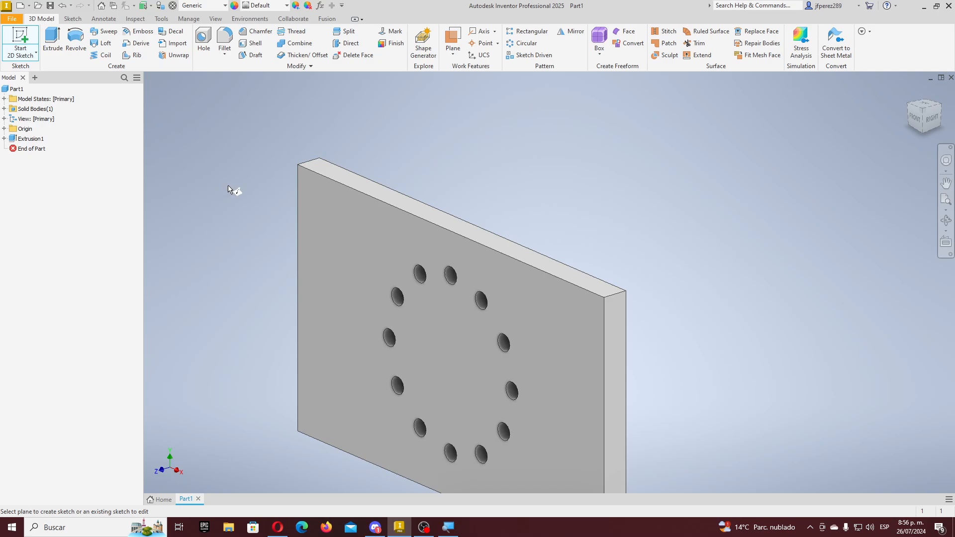
scroll(258, 188, up, 4)
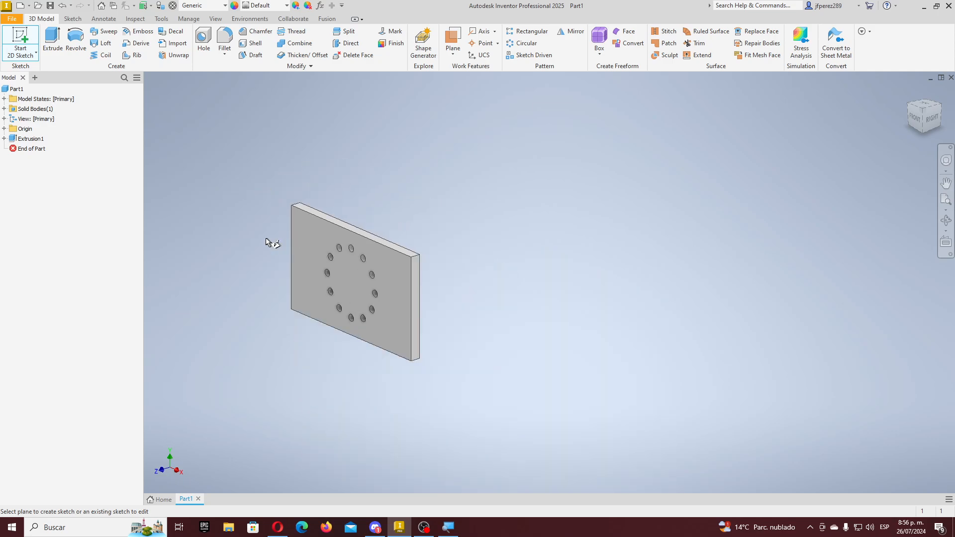
scroll(266, 242, down, 5)
scroll(266, 243, up, 3)
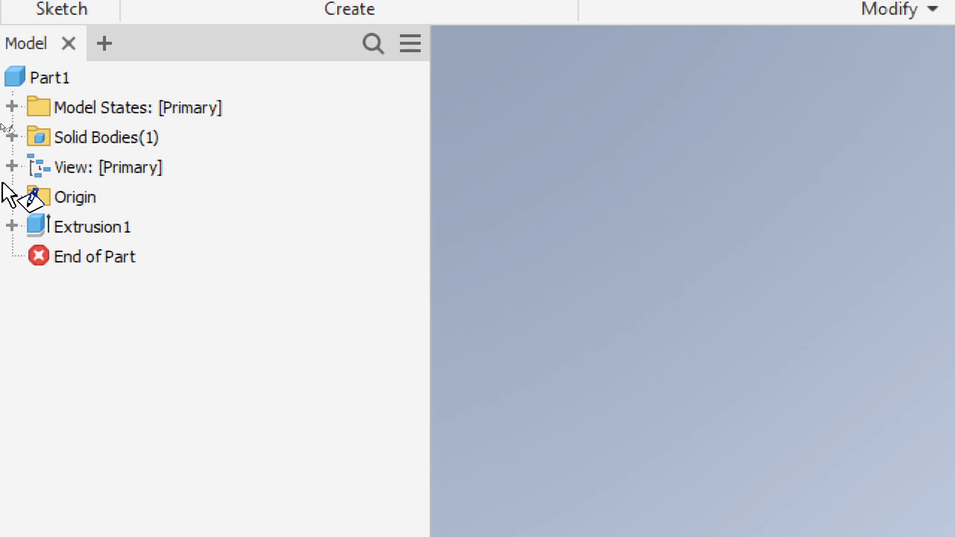
click(13, 195)
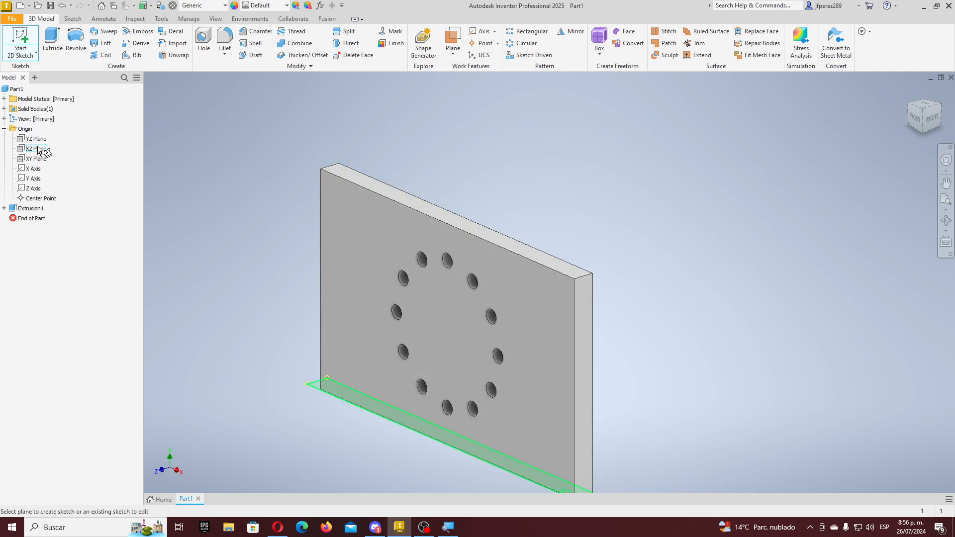
click(4, 129)
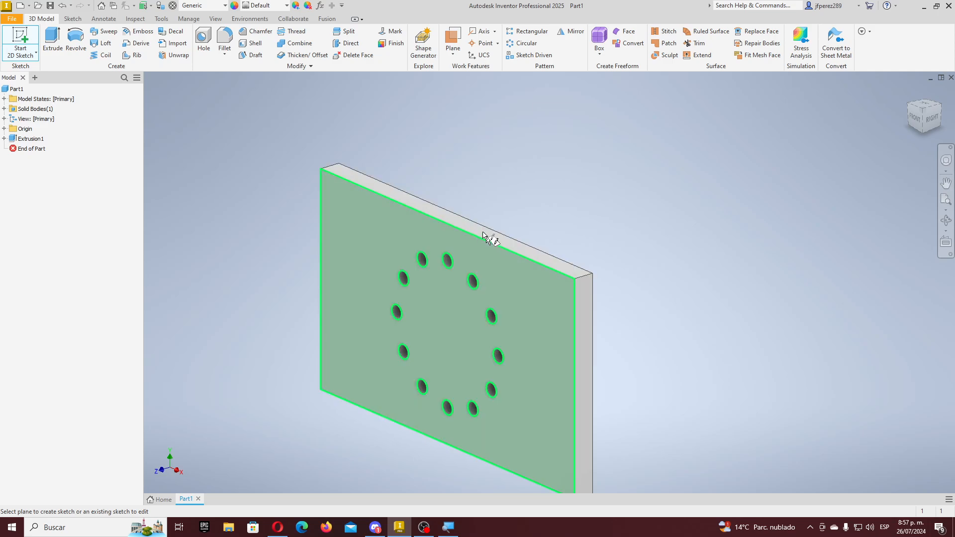
- Orbit and zoom the view to bring the plate's front face into view
shift+middle_drag(451, 237, 378, 247)
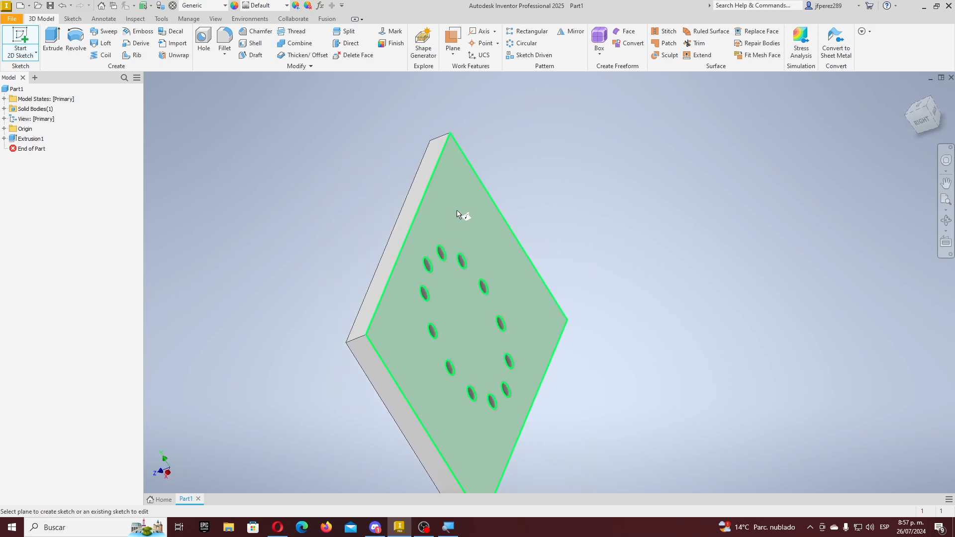
shift+middle_drag(465, 213, 422, 226)
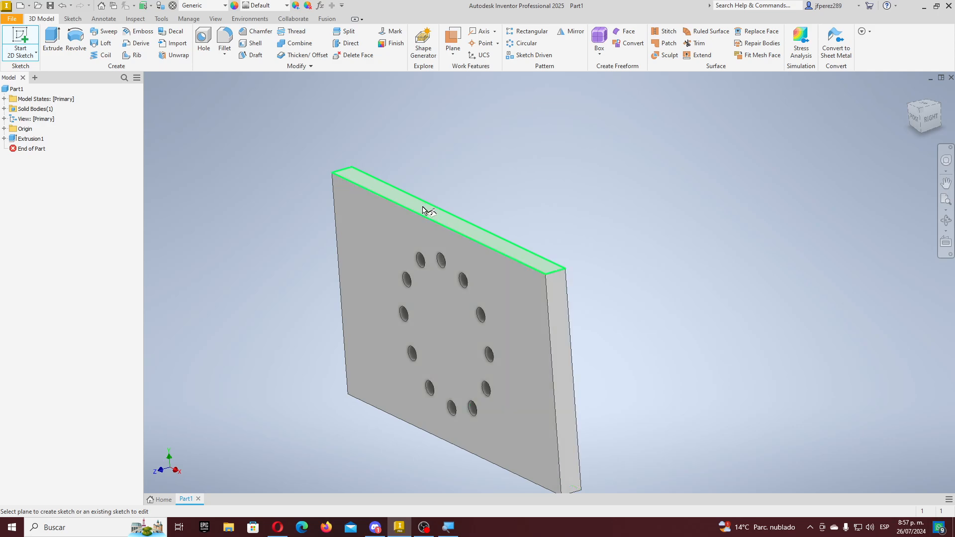
shift+middle_drag(485, 222, 593, 337)
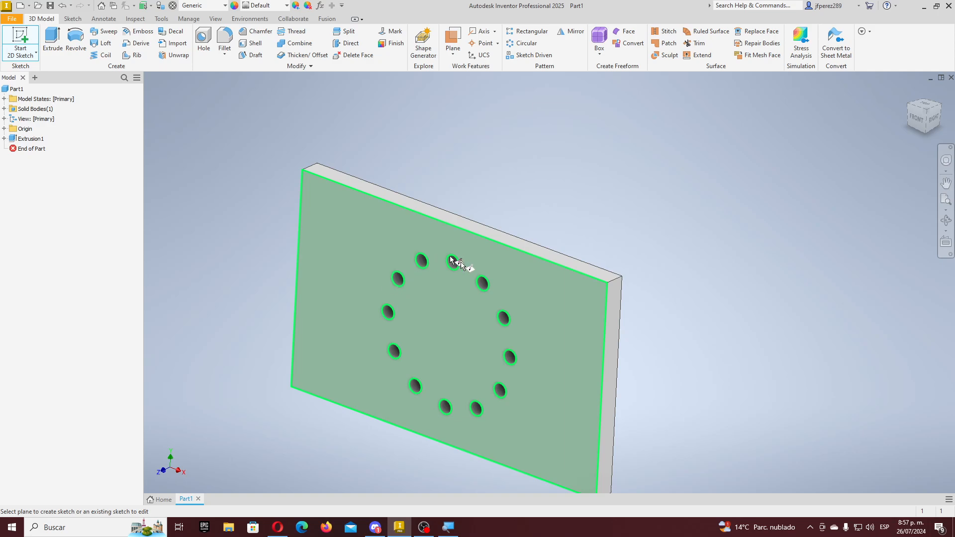
scroll(392, 281, down, 6)
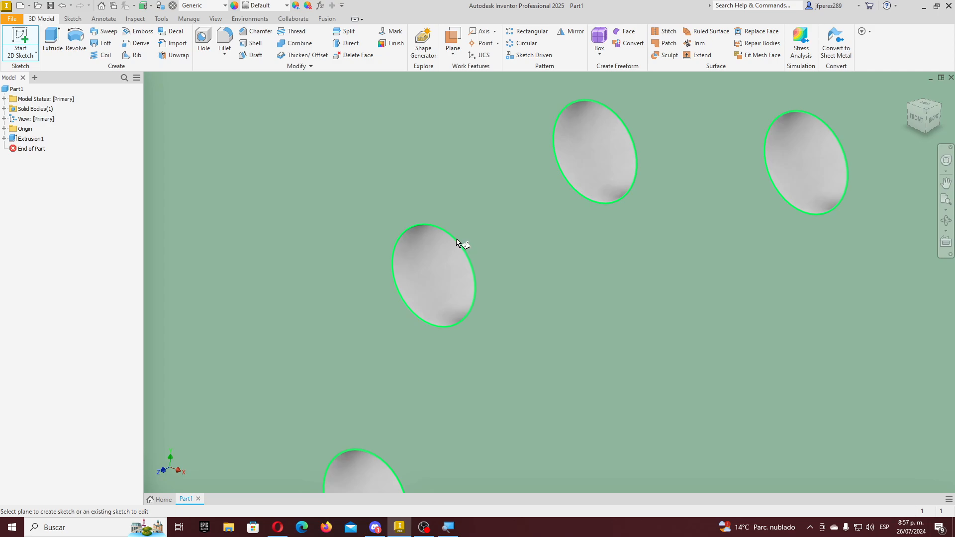
scroll(452, 262, up, 6)
scroll(458, 262, down, 6)
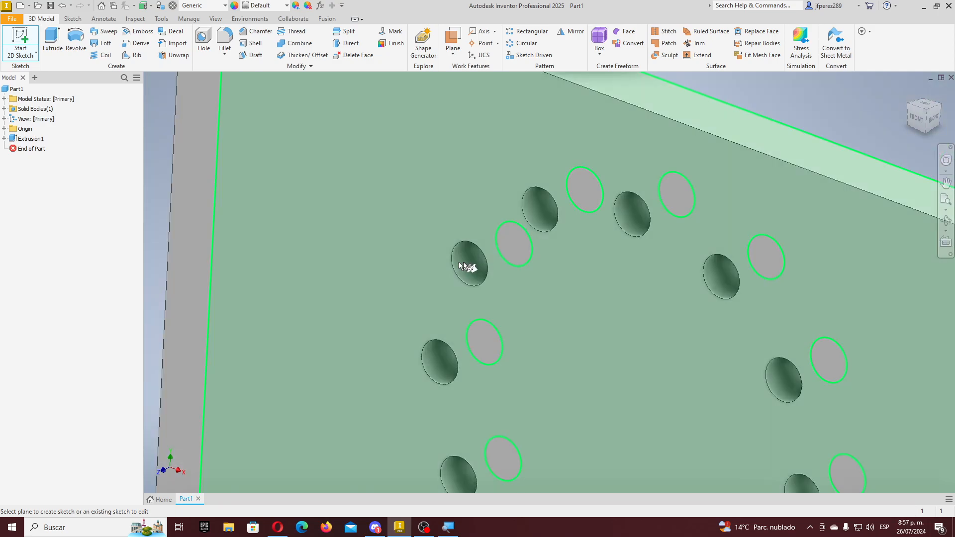
scroll(470, 274, up, 1)
scroll(473, 271, up, 2)
scroll(473, 275, up, 2)
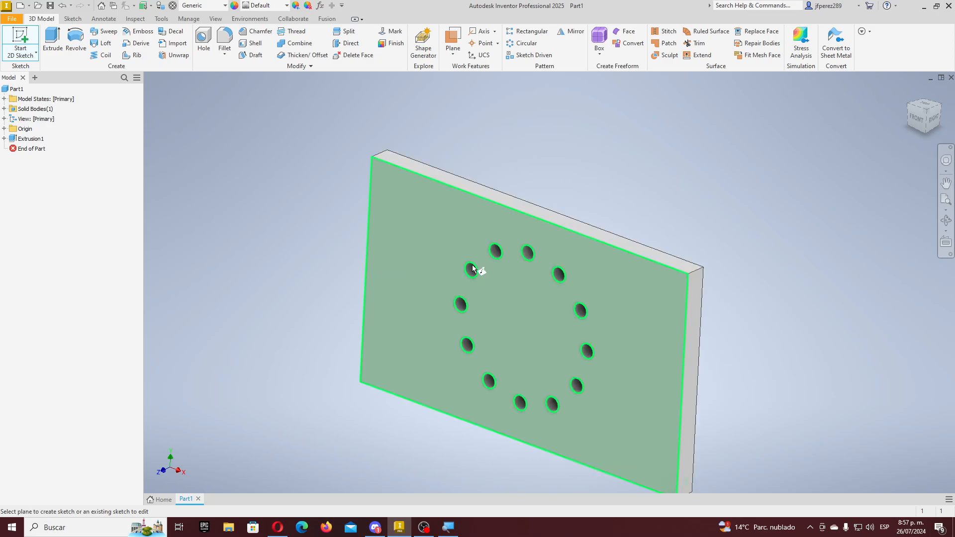
scroll(473, 273, down, 4)
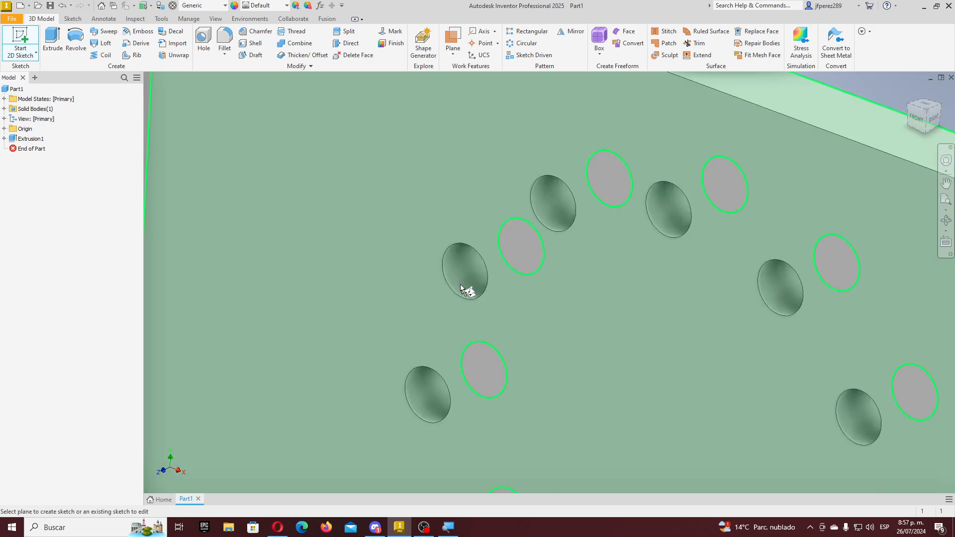
scroll(469, 277, up, 2)
scroll(418, 271, up, 3)
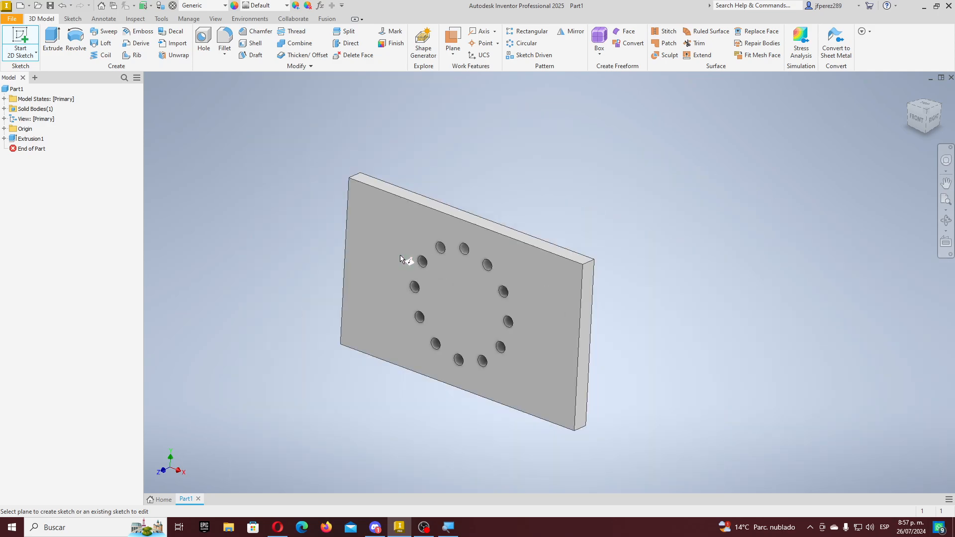
scroll(363, 209, down, 2)
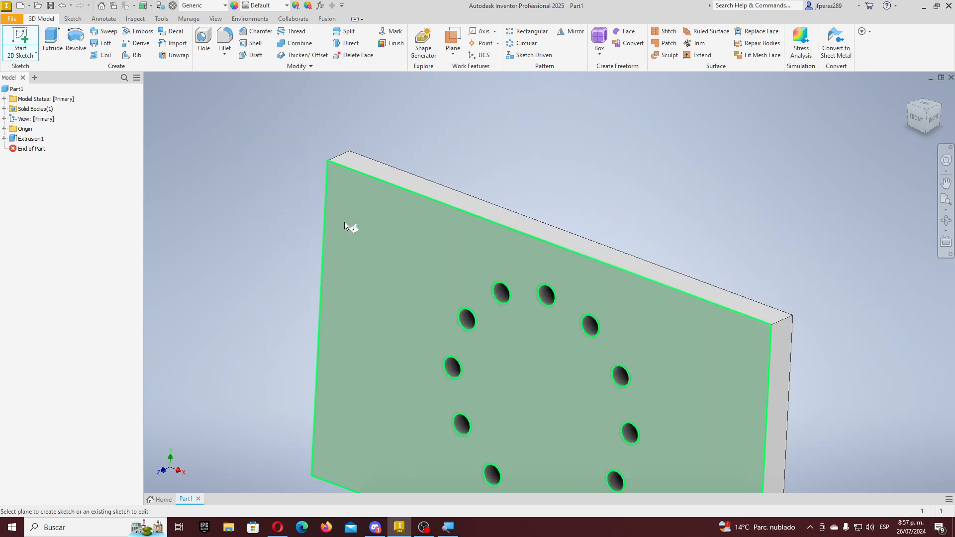
- Place the new Sketch2 on the plate's front face
click(366, 243)
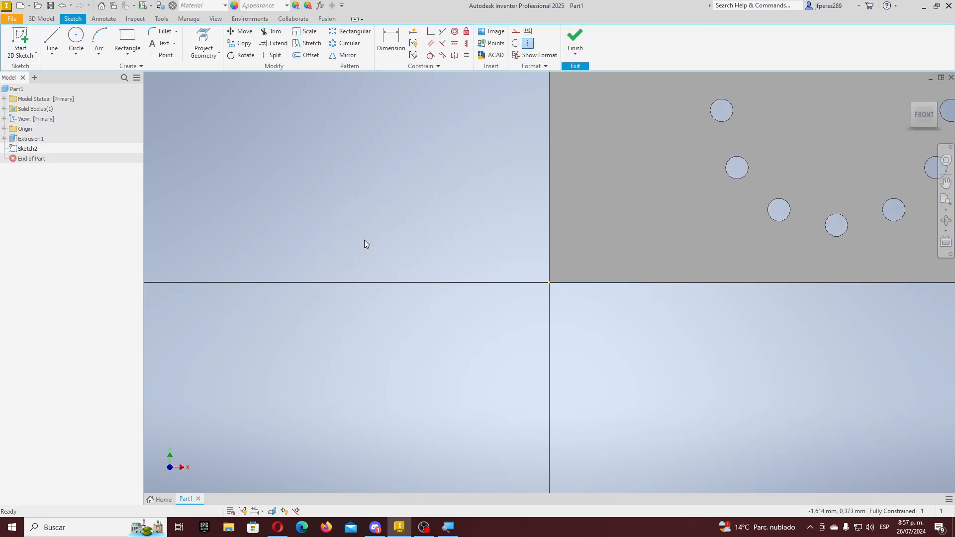
scroll(350, 263, up, 3)
scroll(419, 151, up, 2)
scroll(426, 107, down, 3)
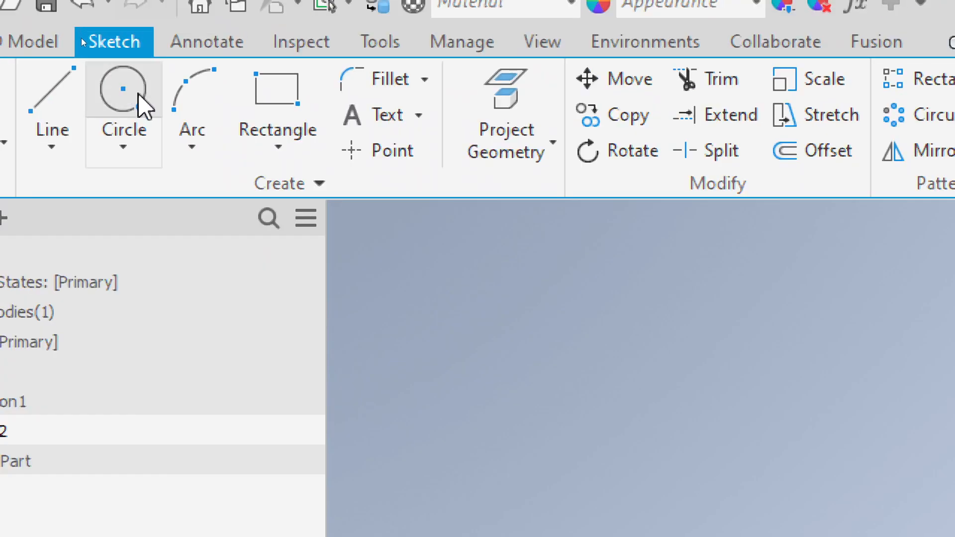
- Choose the Circle tool, cancel it, and select Circle again
click(140, 105)
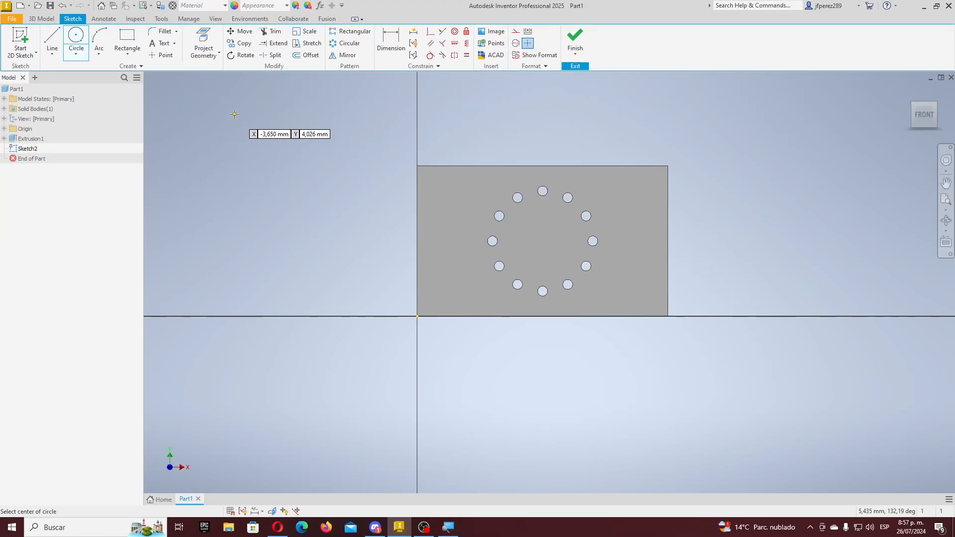
scroll(396, 157, down, 3)
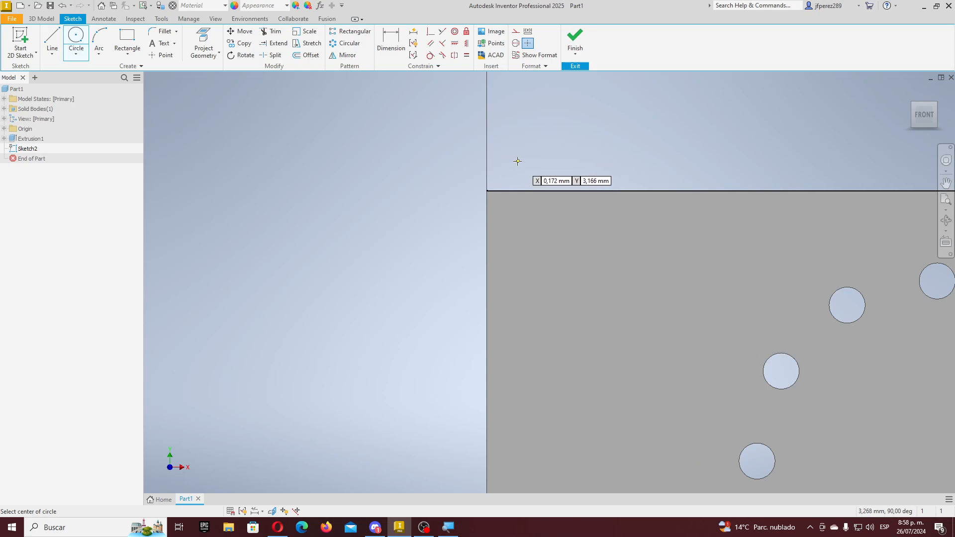
key(Escape)
scroll(469, 162, down, 5)
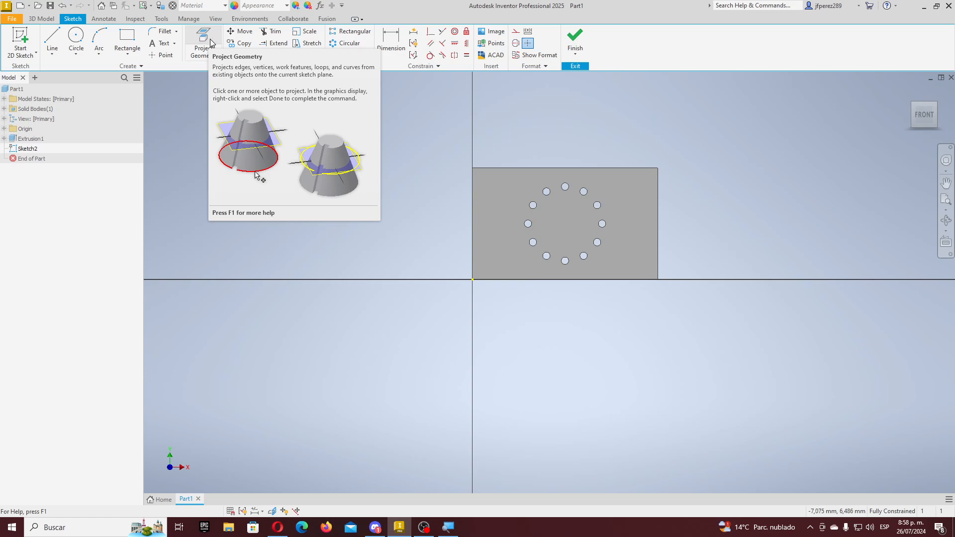
click(82, 43)
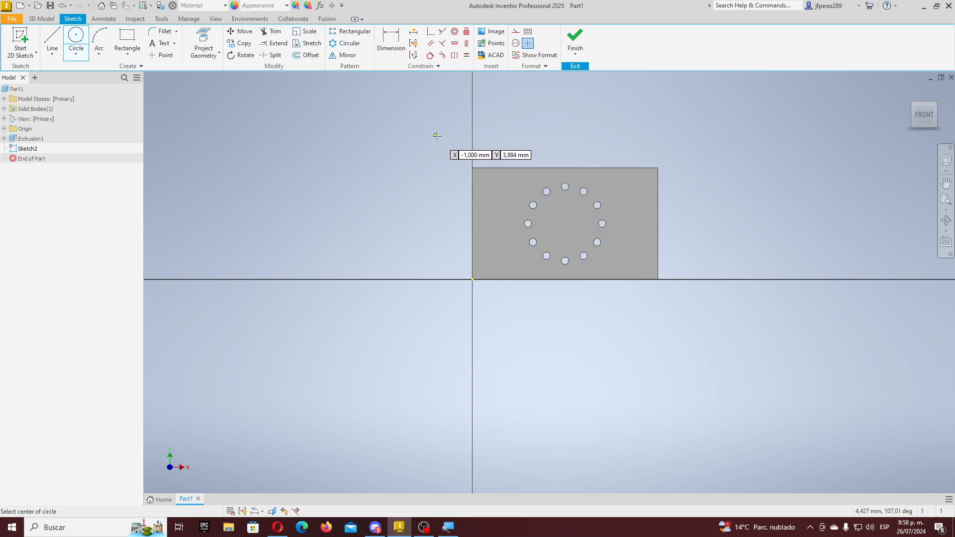
scroll(458, 143, up, 5)
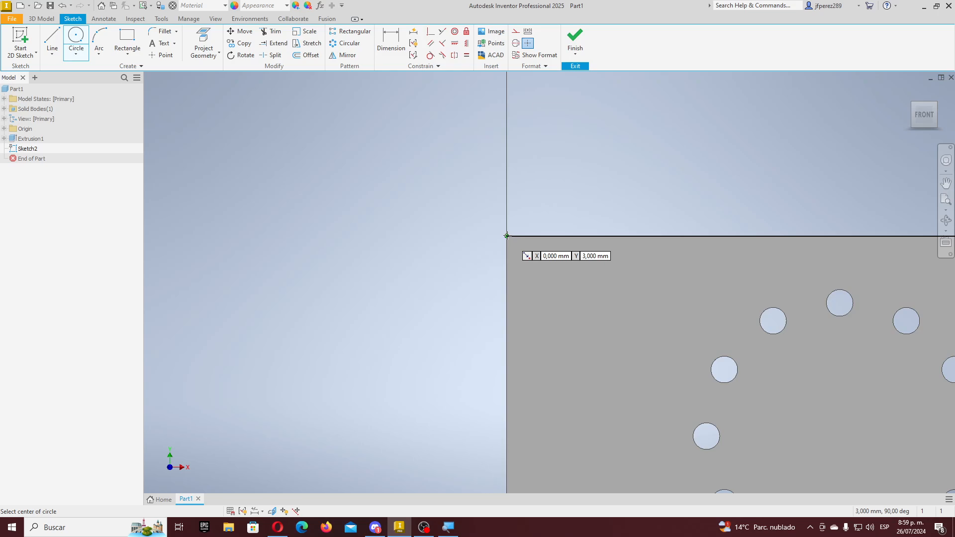
- Draw the circle centred on the plate's top-left corner, then select the plate's top edge
click(506, 236)
scroll(475, 201, down, 5)
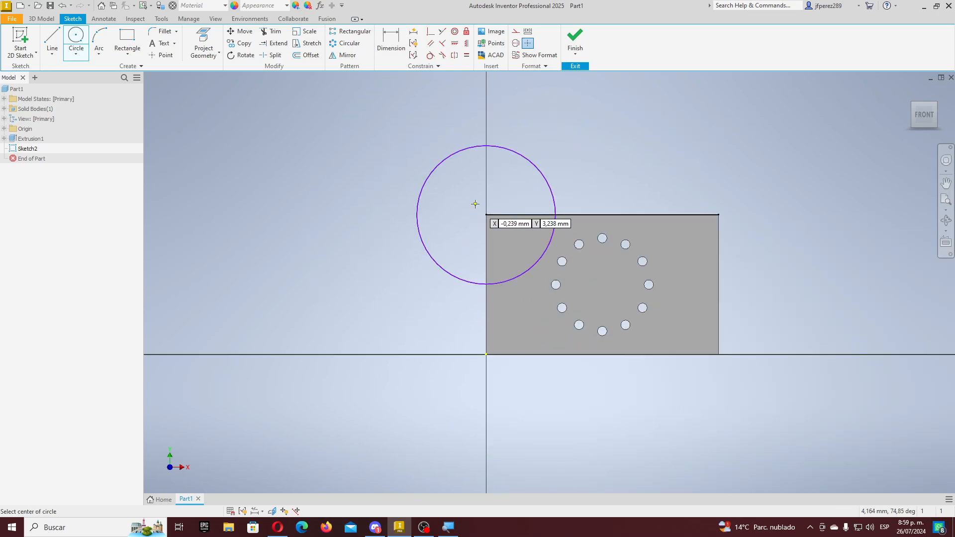
key(Escape)
click(620, 215)
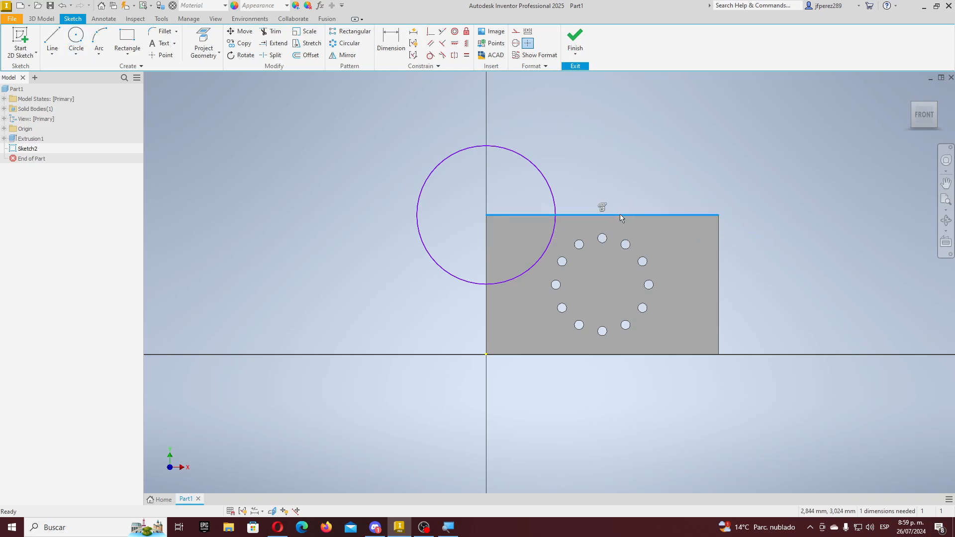
scroll(570, 213, up, 4)
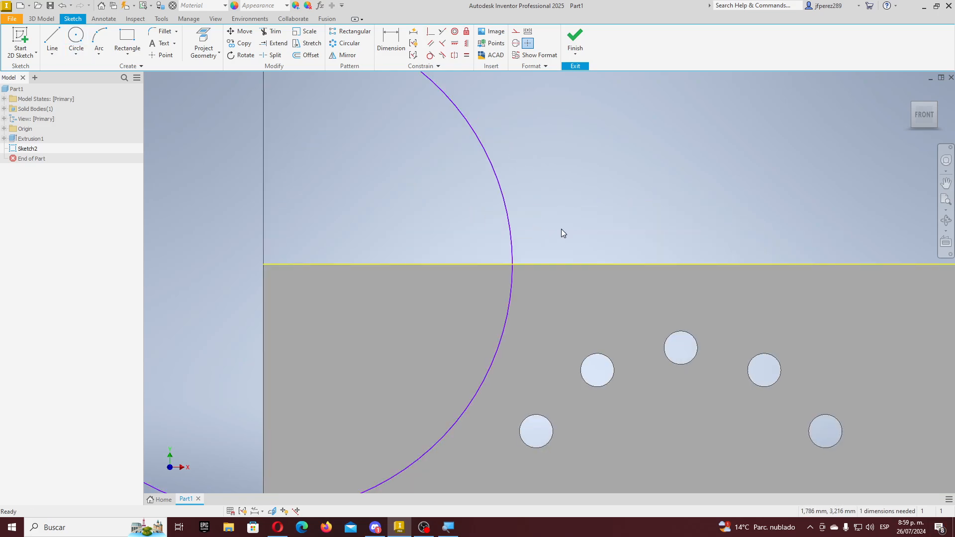
scroll(540, 235, down, 4)
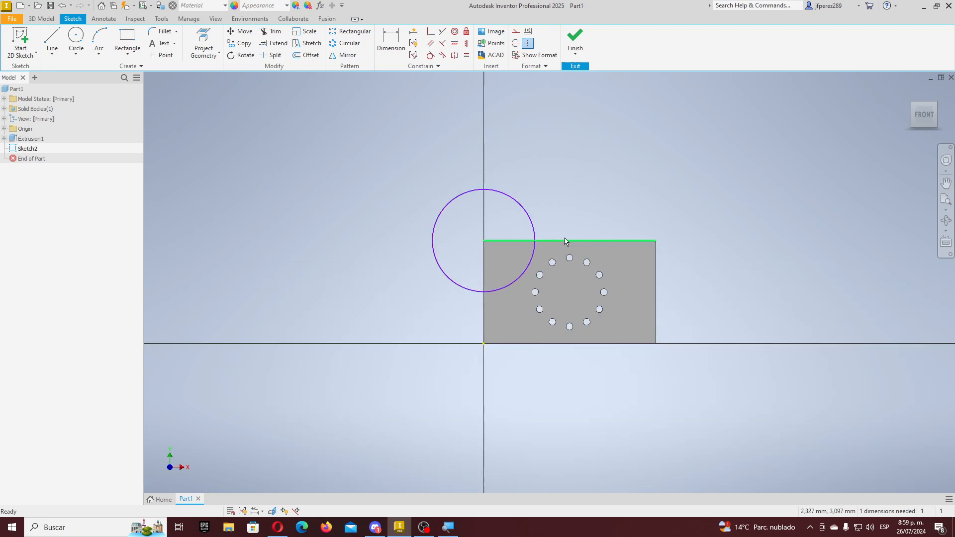
- Finish Sketch2 and pan the 3D view so the plate moves up-left
mouse_move(580, 255)
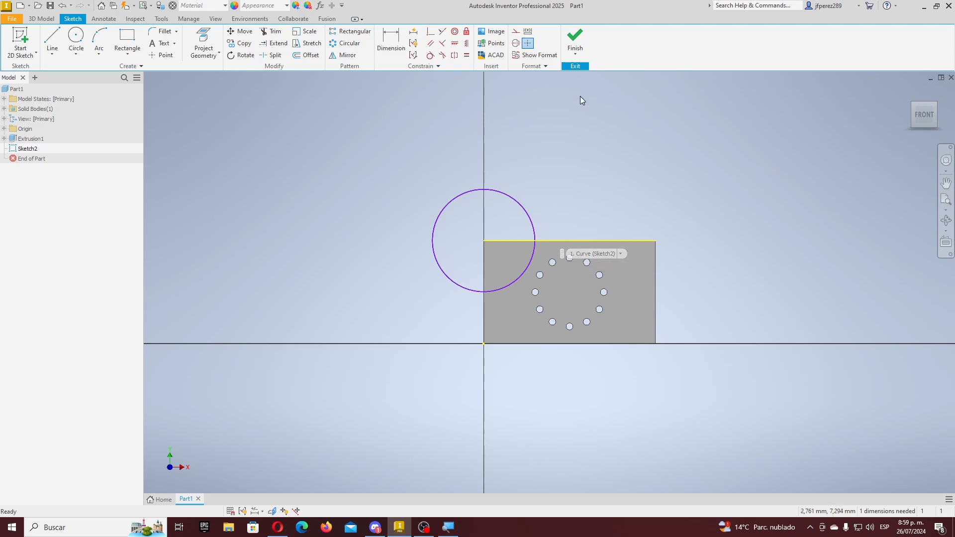
click(575, 37)
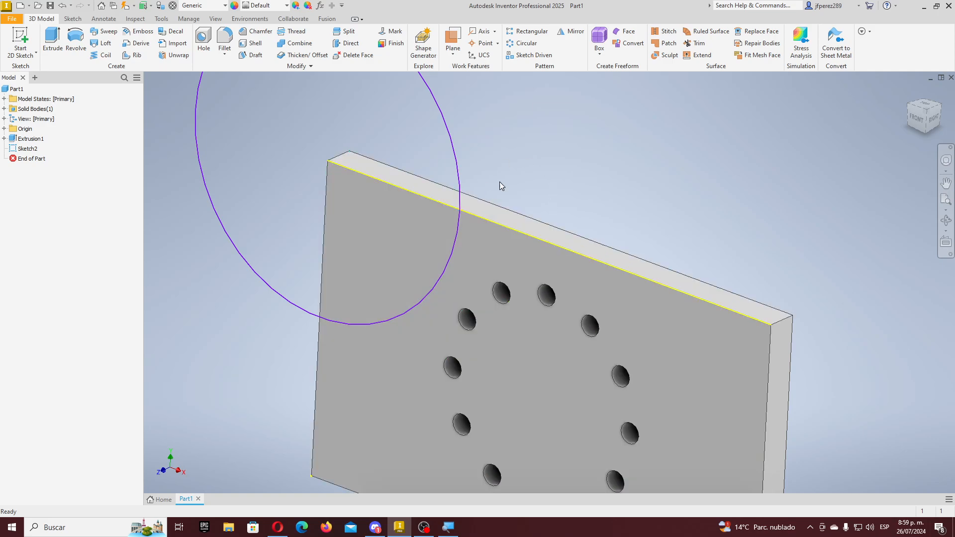
scroll(557, 263, down, 2)
scroll(567, 259, down, 3)
scroll(594, 248, up, 2)
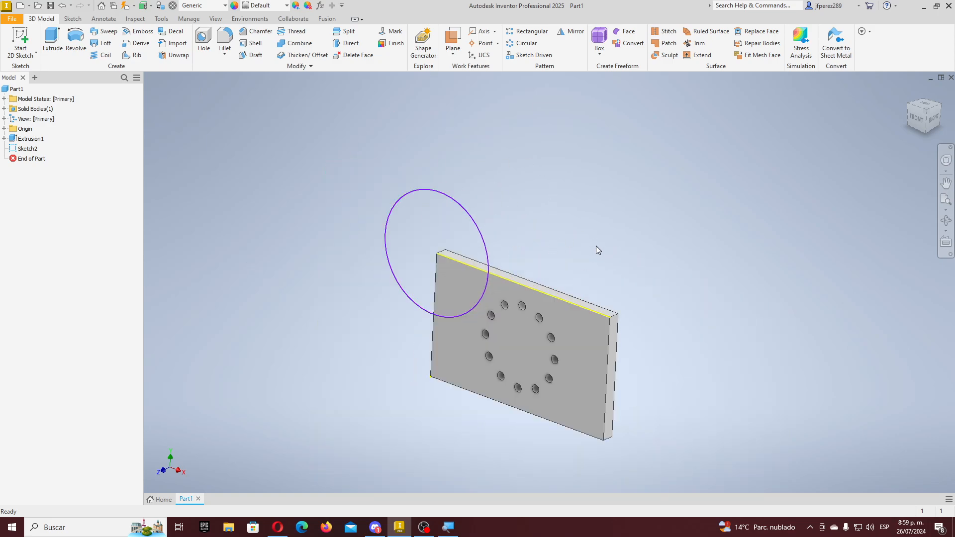
middle_drag(597, 249, 479, 215)
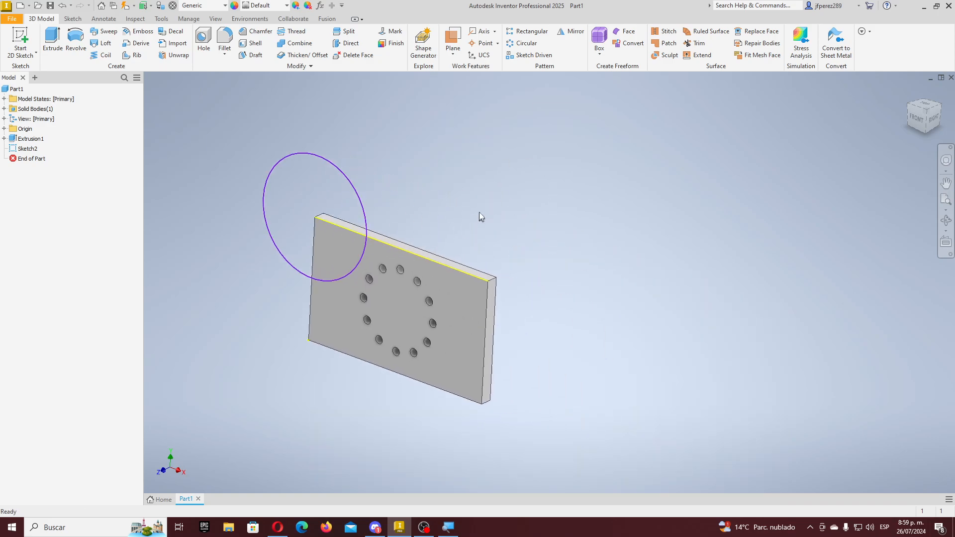
click(319, 5)
drag(445, 103, 749, 120)
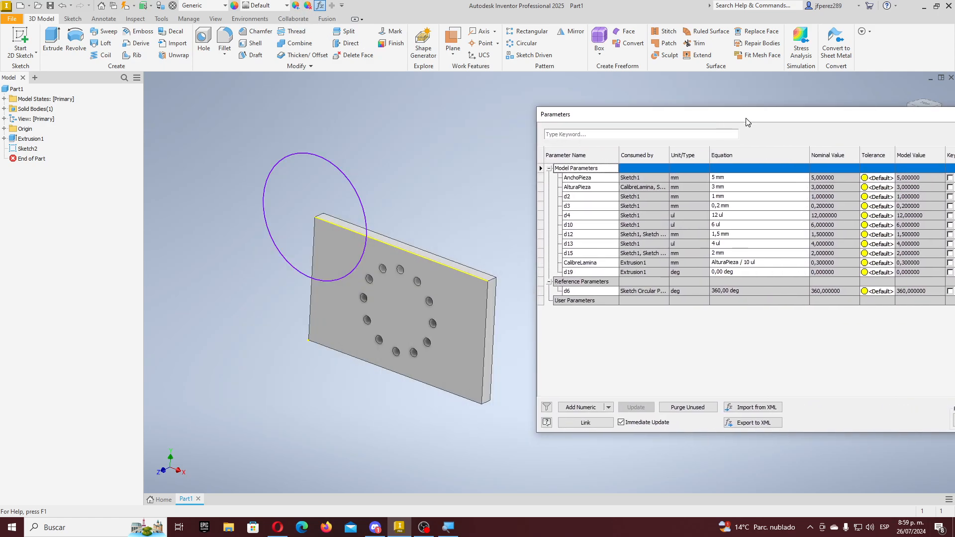
click(732, 188)
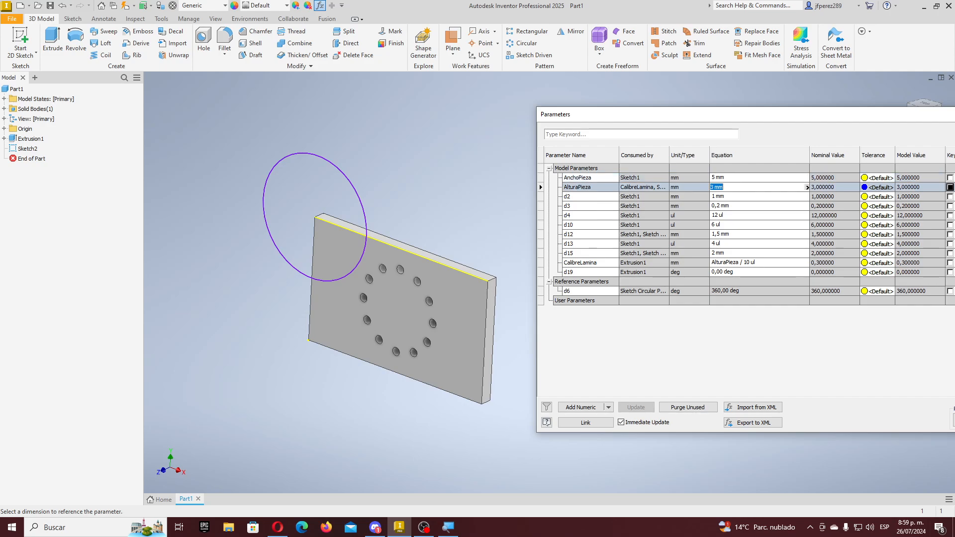
text(10)
key(Return)
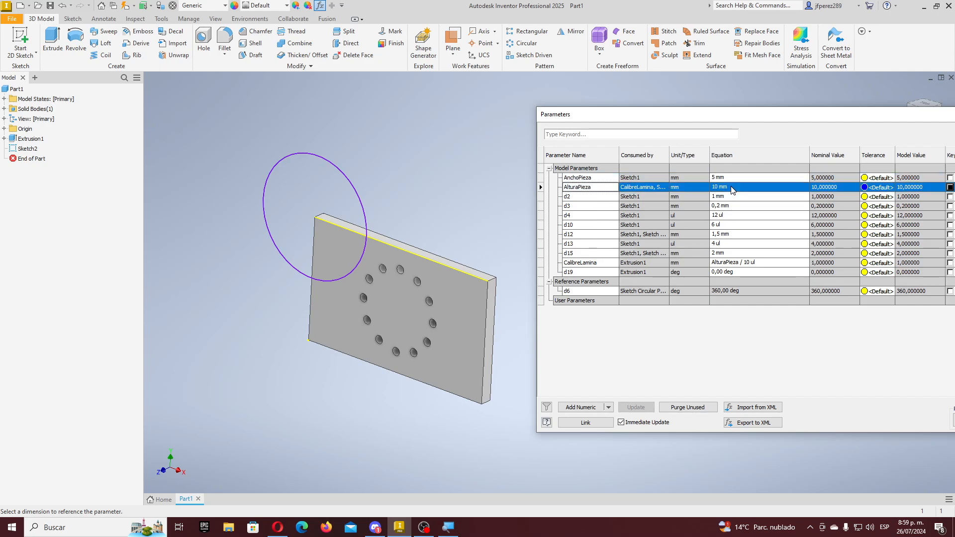
scroll(331, 244, up, 5)
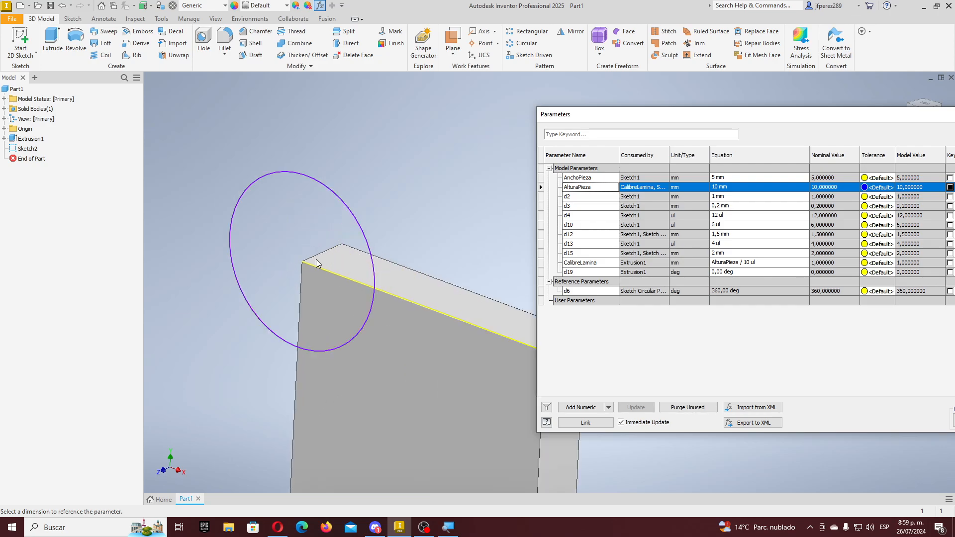
scroll(318, 263, down, 5)
scroll(362, 409, up, 5)
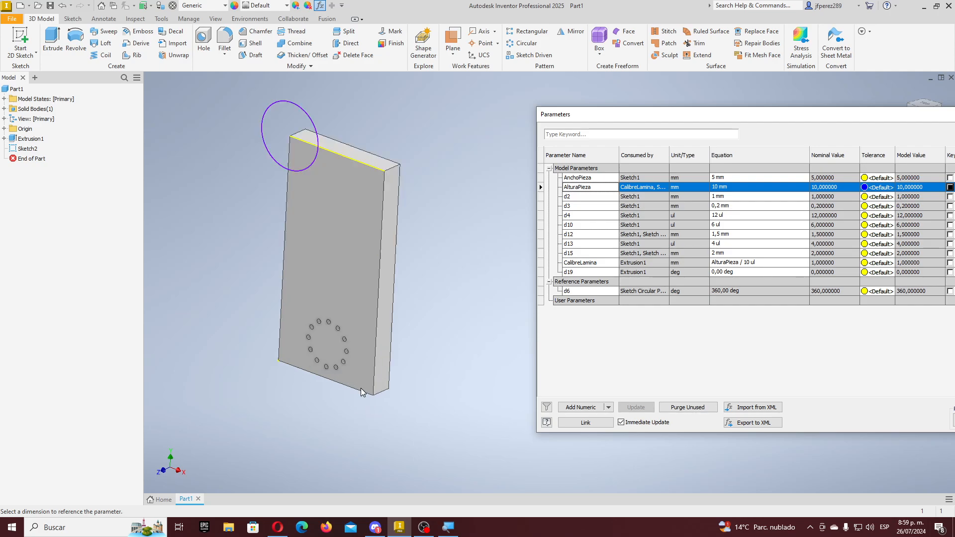
scroll(330, 372, down, 4)
scroll(294, 124, up, 4)
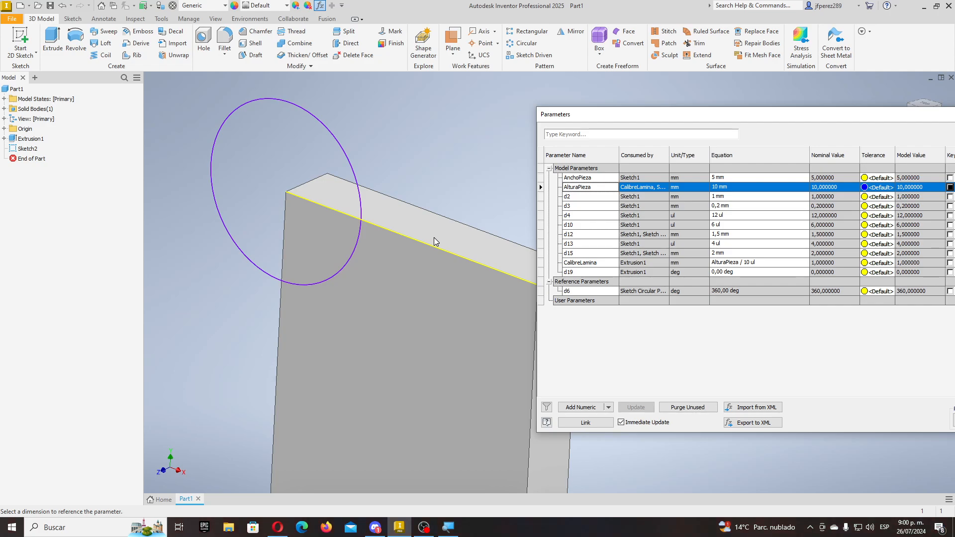
click(805, 187)
text(3)
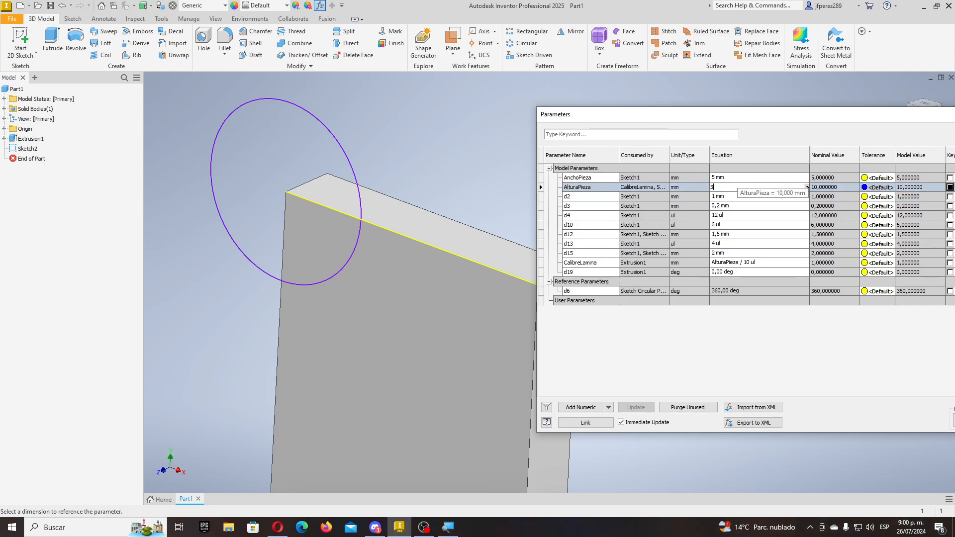
key(Return)
scroll(465, 299, up, 6)
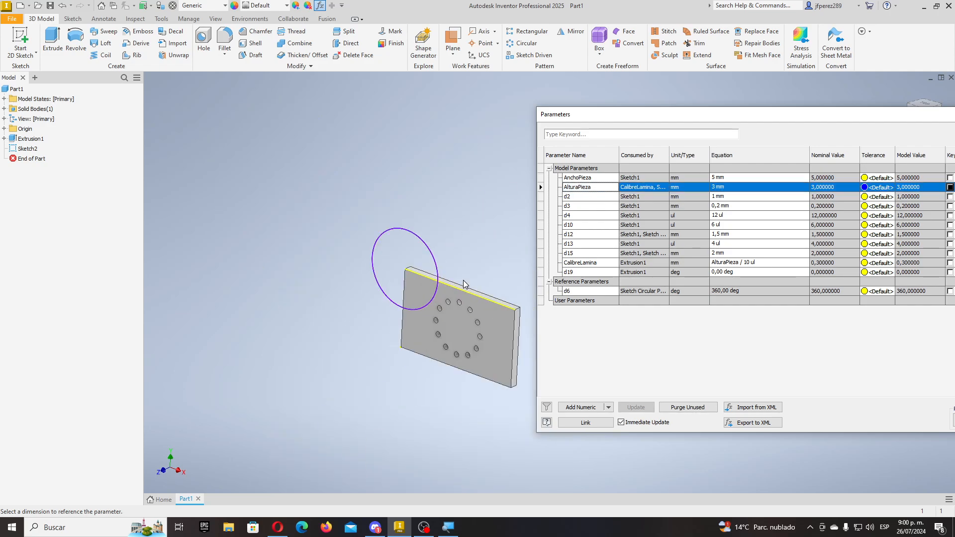
drag(707, 121, 553, 121)
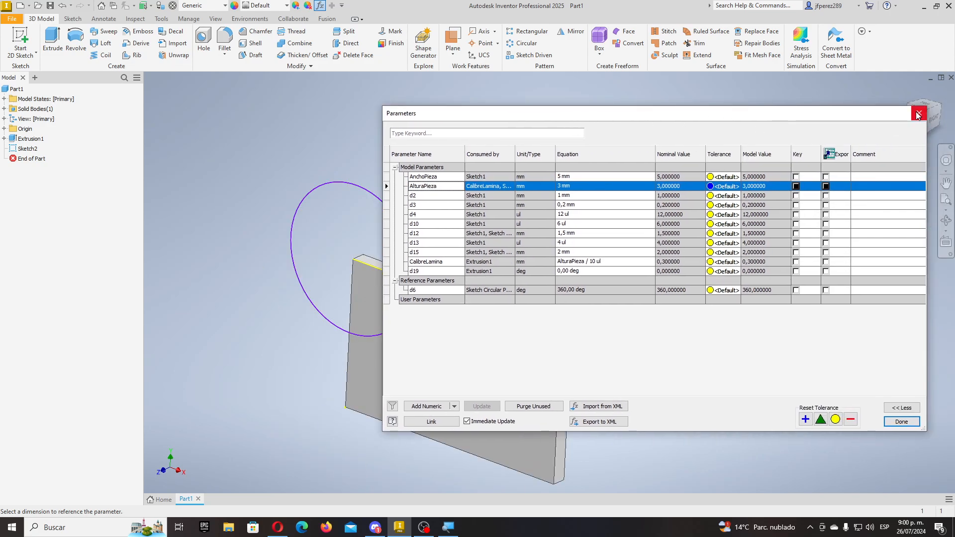
click(901, 421)
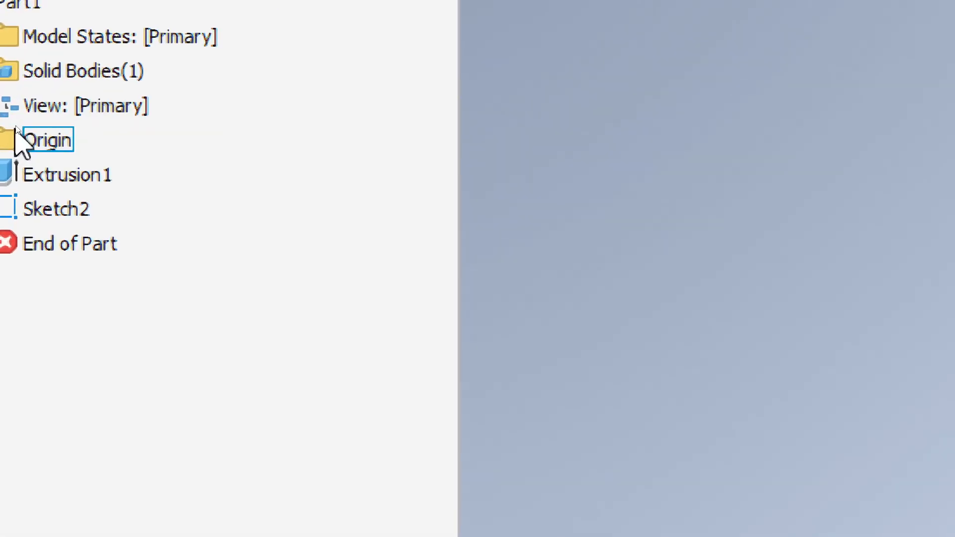
- Edit Sketch2 from the browser and select the plate's top-left corner point
click(75, 214)
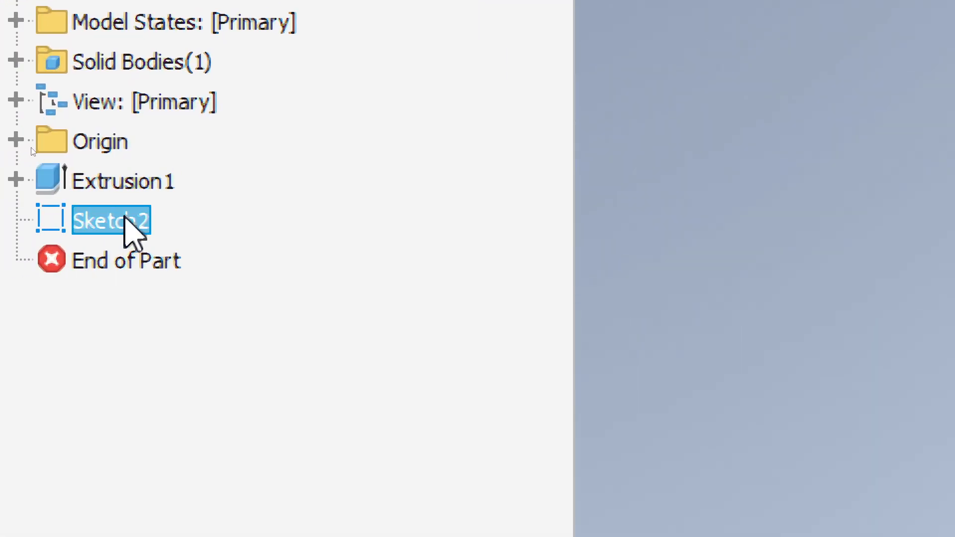
right_click(58, 210)
click(219, 386)
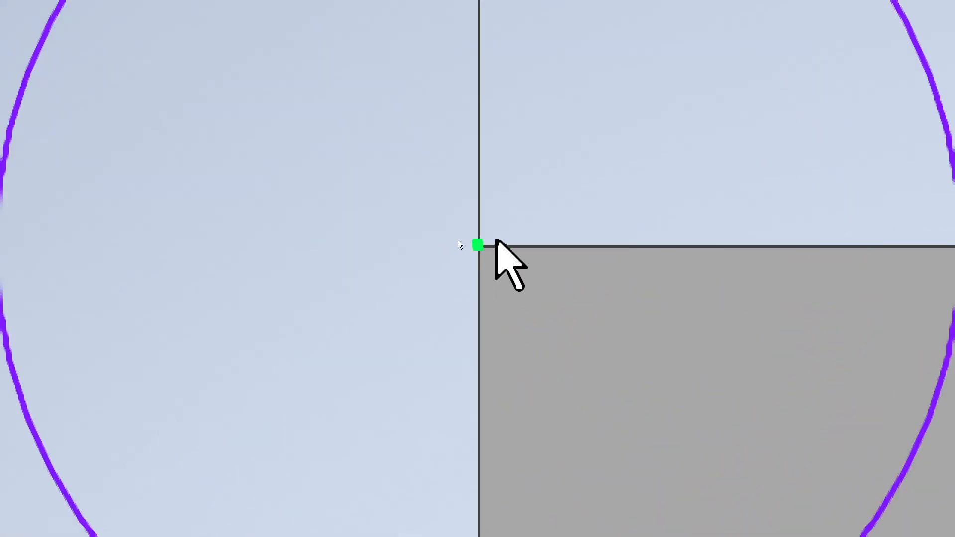
click(478, 246)
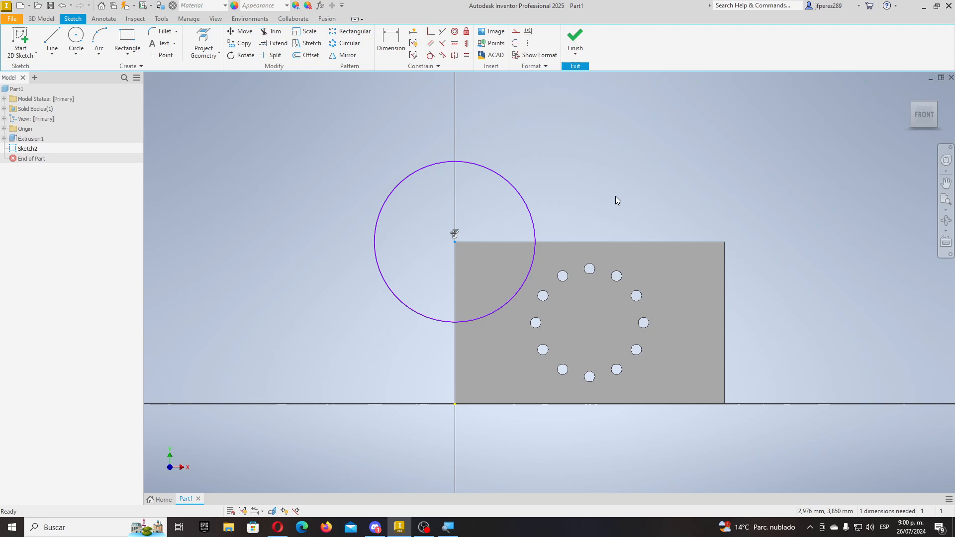
scroll(592, 275, up, 10)
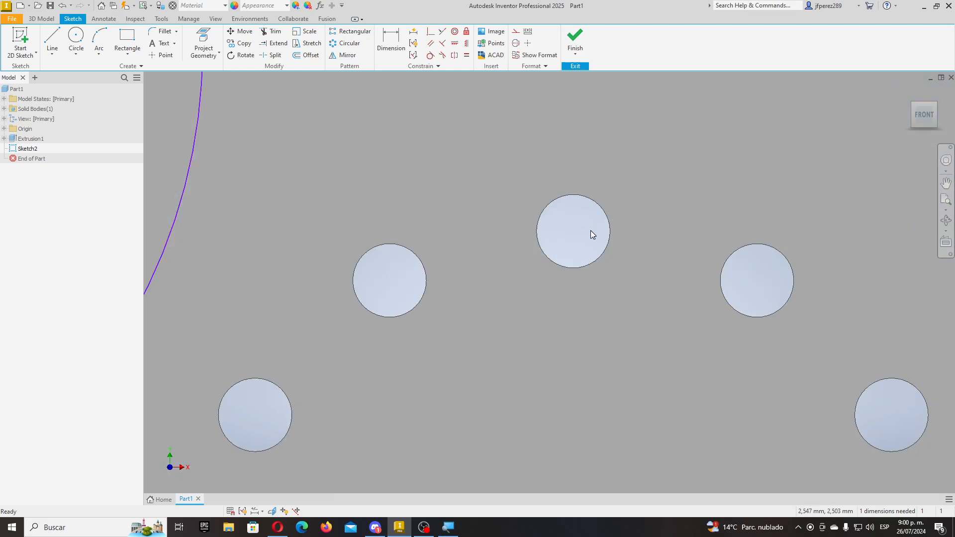
scroll(587, 238, down, 10)
scroll(589, 238, up, 10)
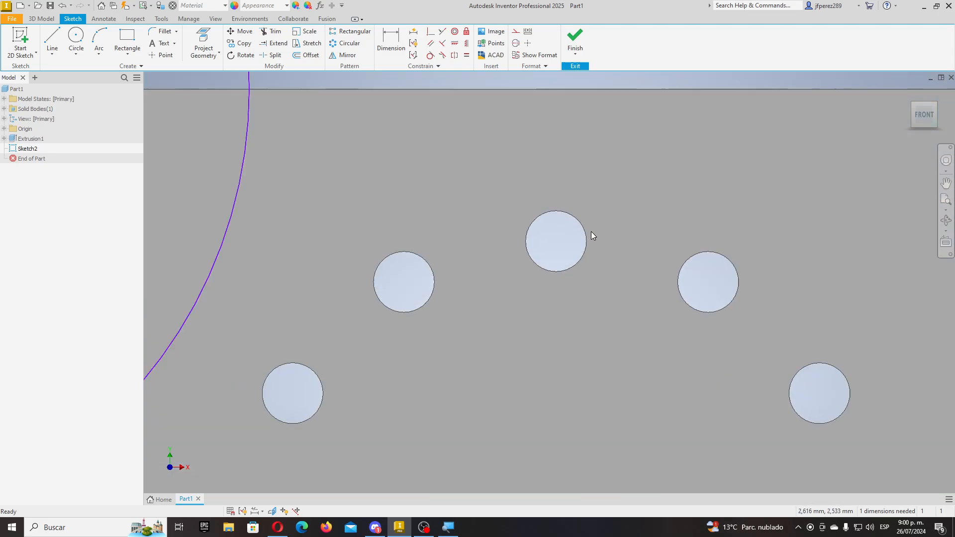
scroll(575, 254, down, 10)
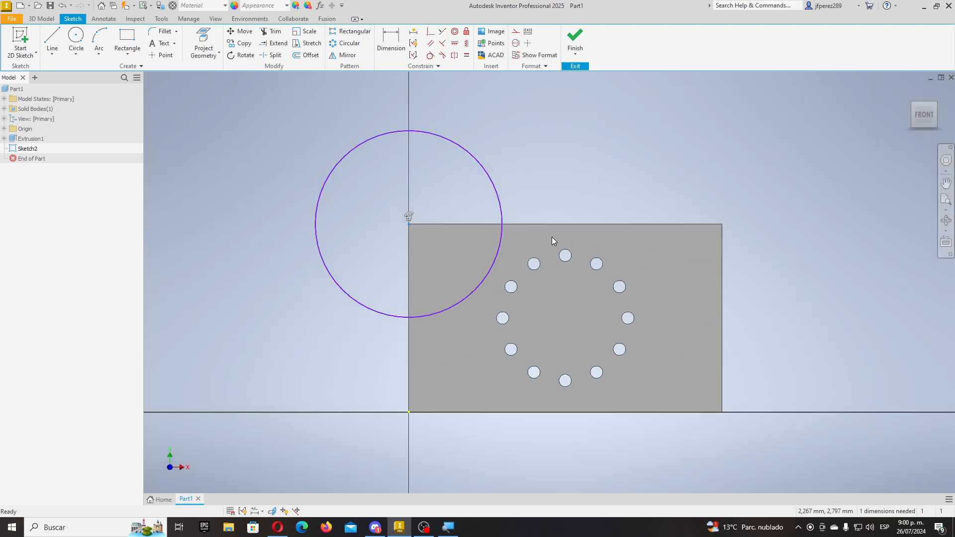
- Project the top hole's edge into Sketch2 and select the projected circle
click(203, 45)
scroll(587, 259, up, 10)
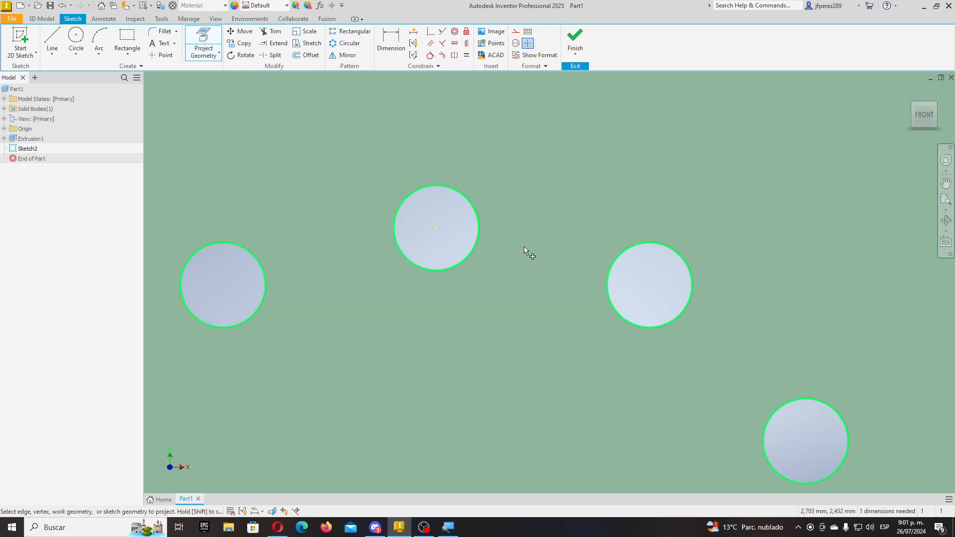
click(472, 253)
key(Escape)
click(480, 250)
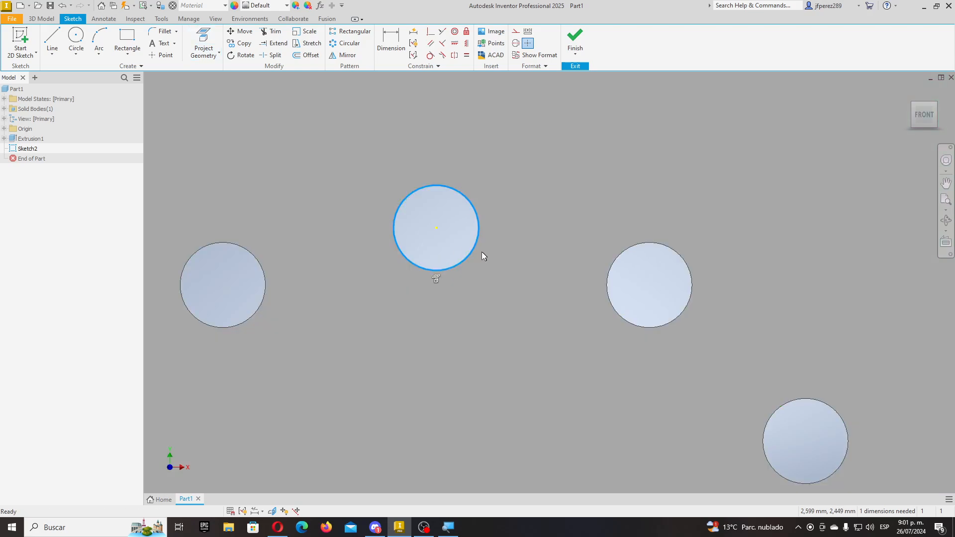
scroll(527, 293, down, 7)
scroll(527, 292, up, 3)
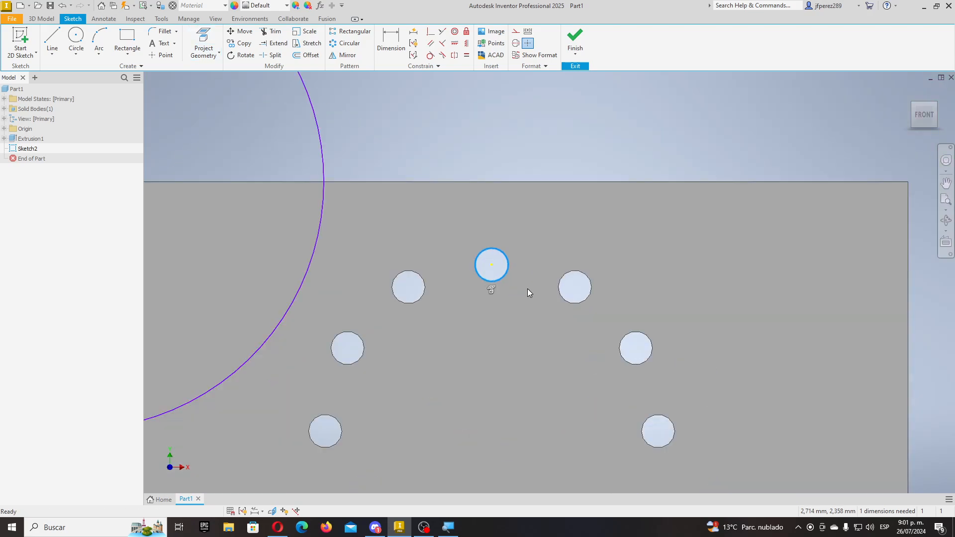
- Offset the top hole circle by 0,1 and make the inner projected circle construction geometry
click(305, 55)
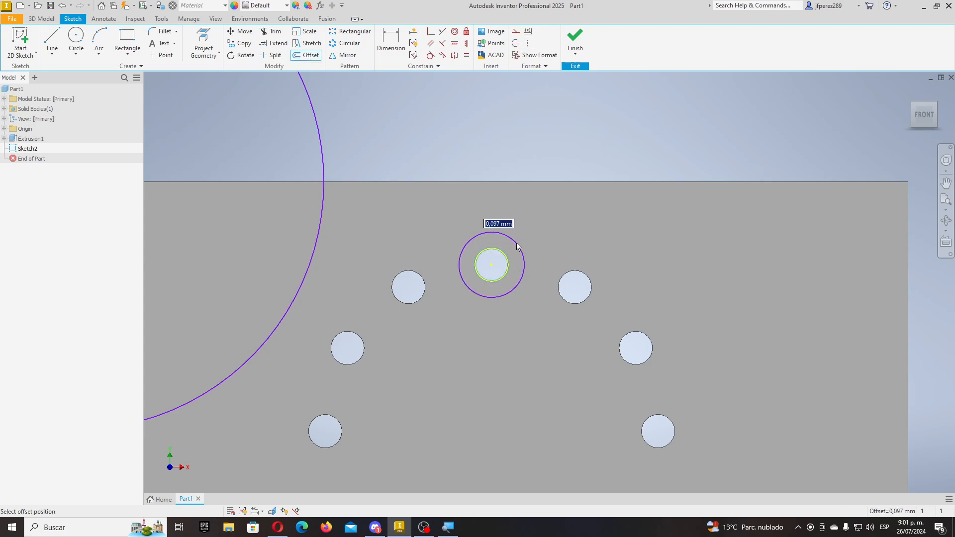
text(0,1)
key(Return)
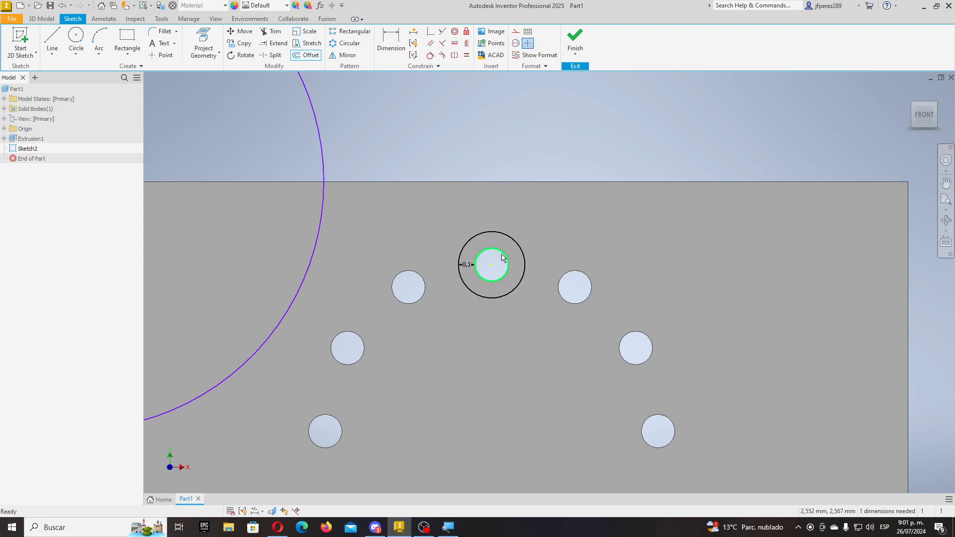
scroll(502, 251, up, 5)
key(Escape)
click(506, 250)
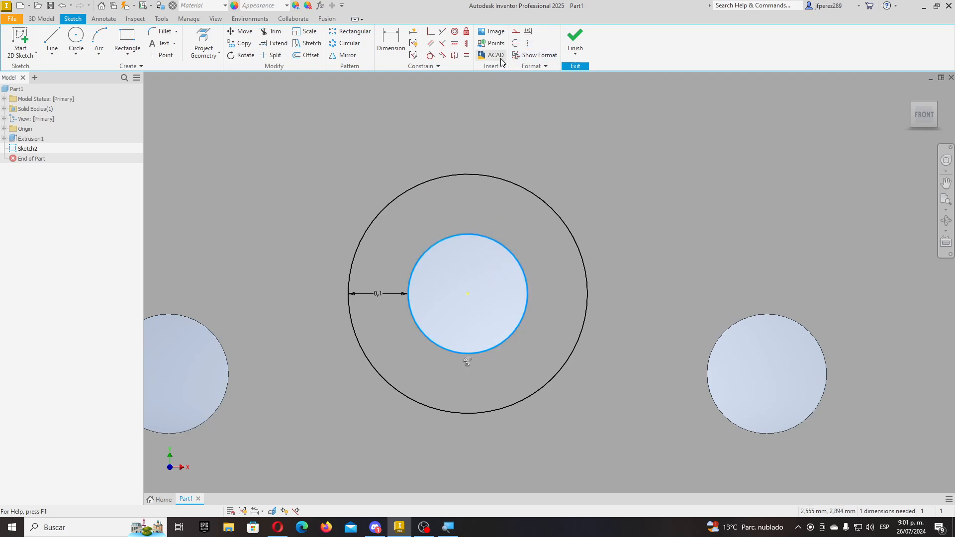
click(517, 35)
scroll(502, 136, down, 10)
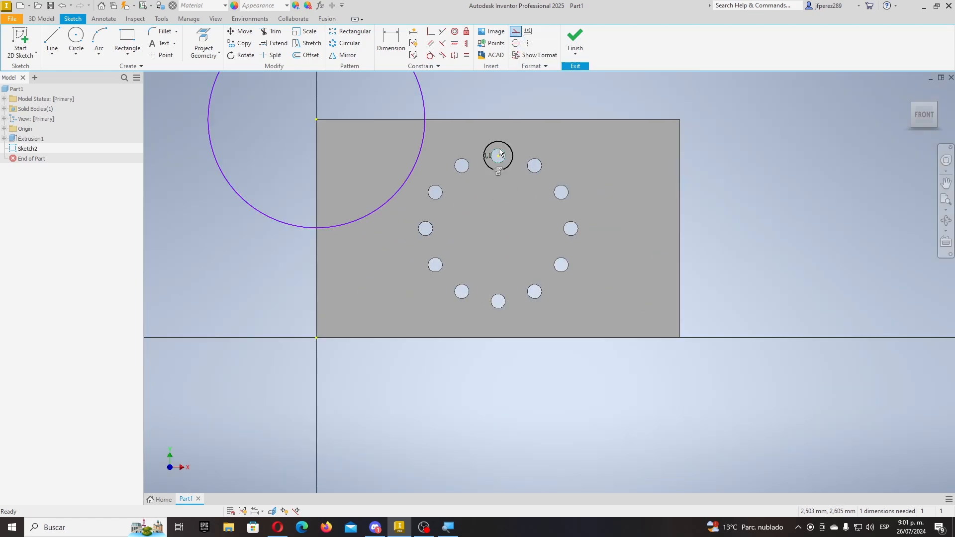
scroll(451, 139, down, 8)
scroll(453, 145, up, 6)
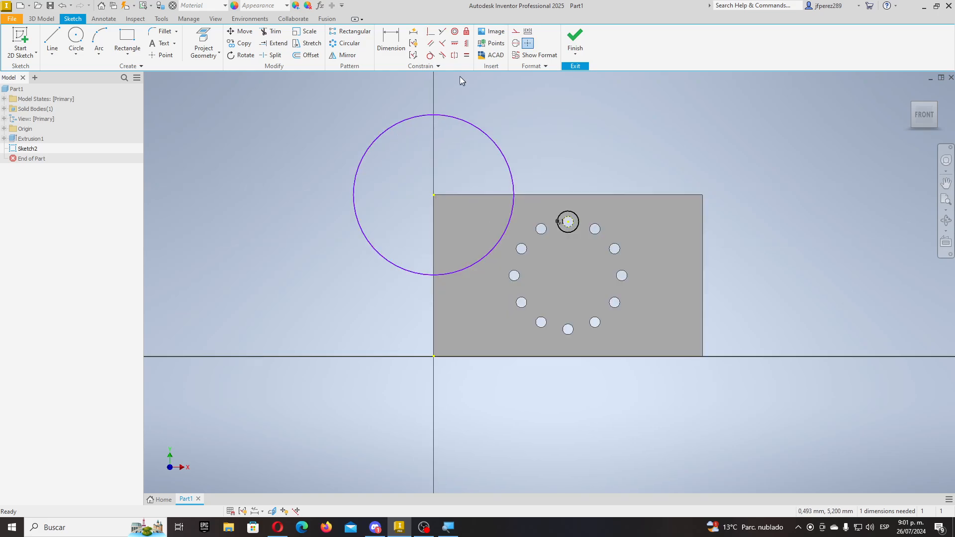
- Dimension the corner circle's diameter to 2
key(d)
click(494, 148)
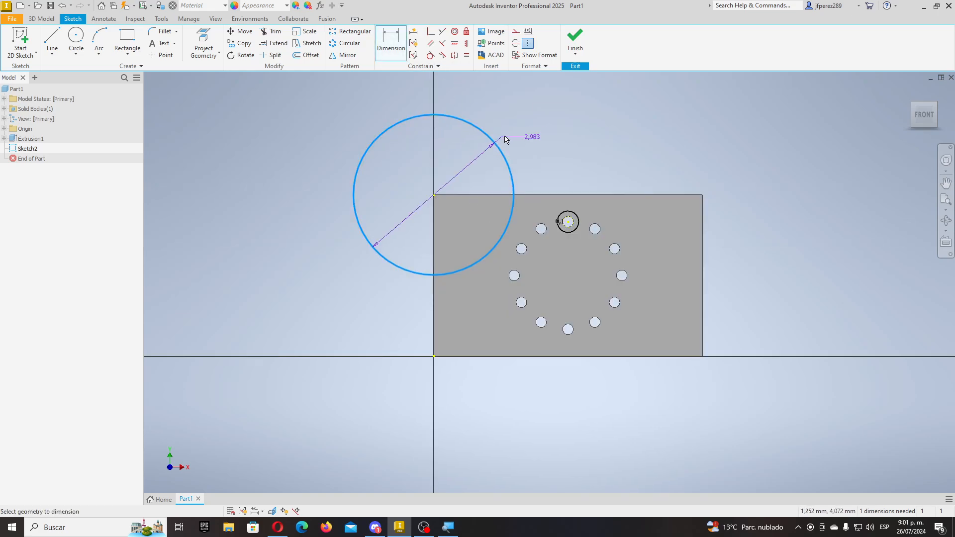
click(527, 114)
text(2,9828177)
key(Return)
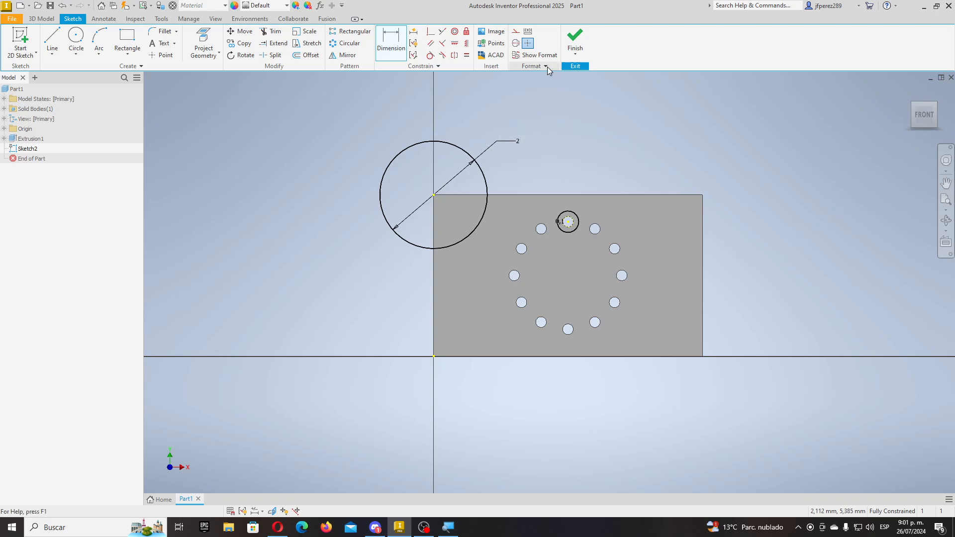
shift+middle_drag(472, 204, 487, 214)
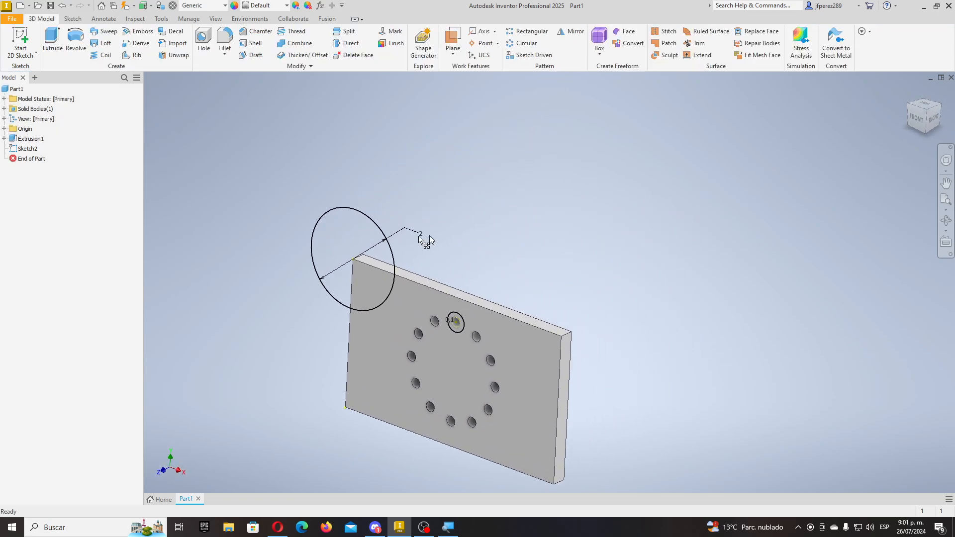
scroll(419, 326, up, 3)
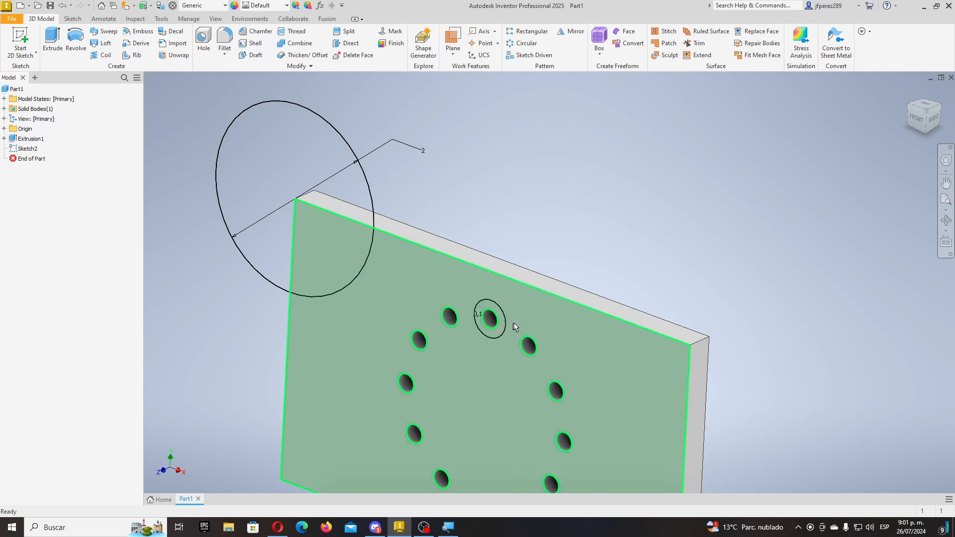
scroll(511, 323, up, 5)
shift+middle_drag(508, 295, 464, 198)
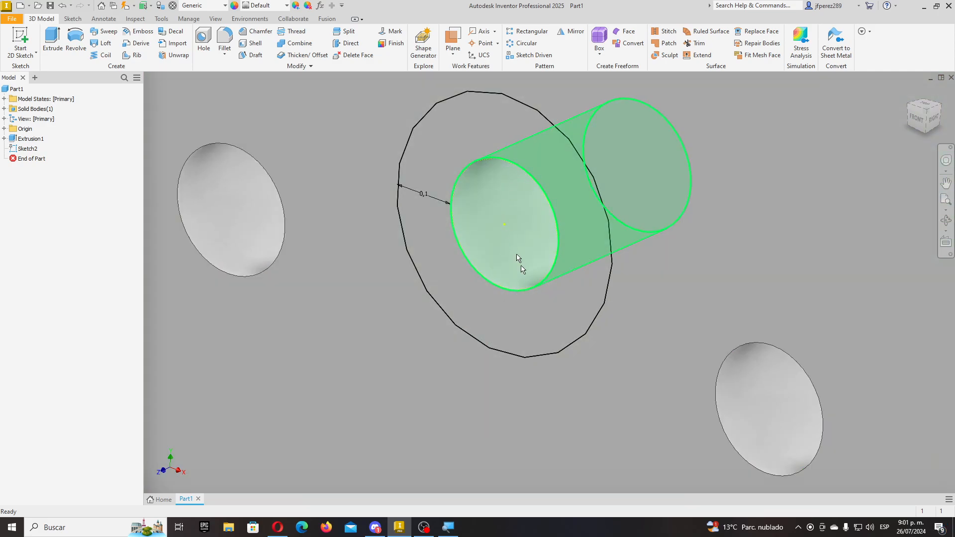
scroll(560, 331, down, 6)
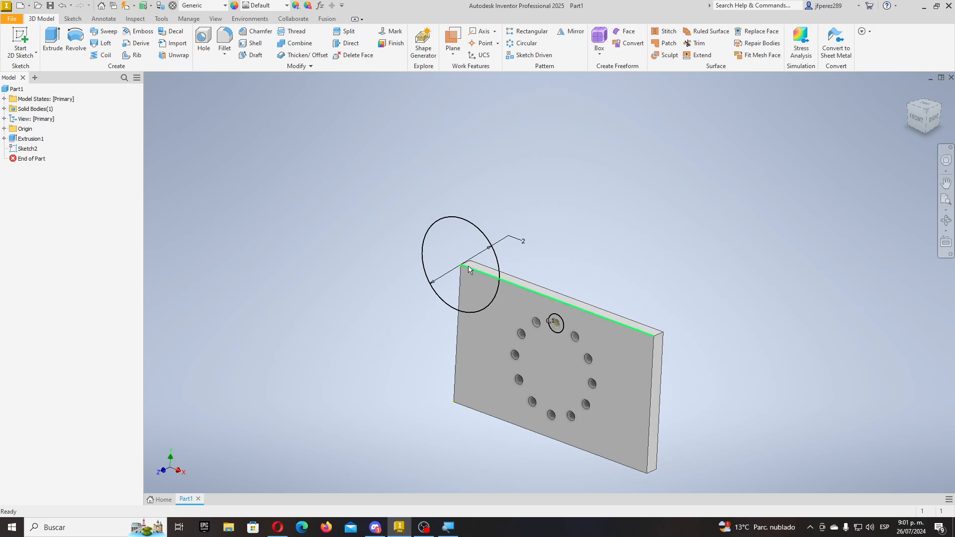
scroll(477, 230, down, 4)
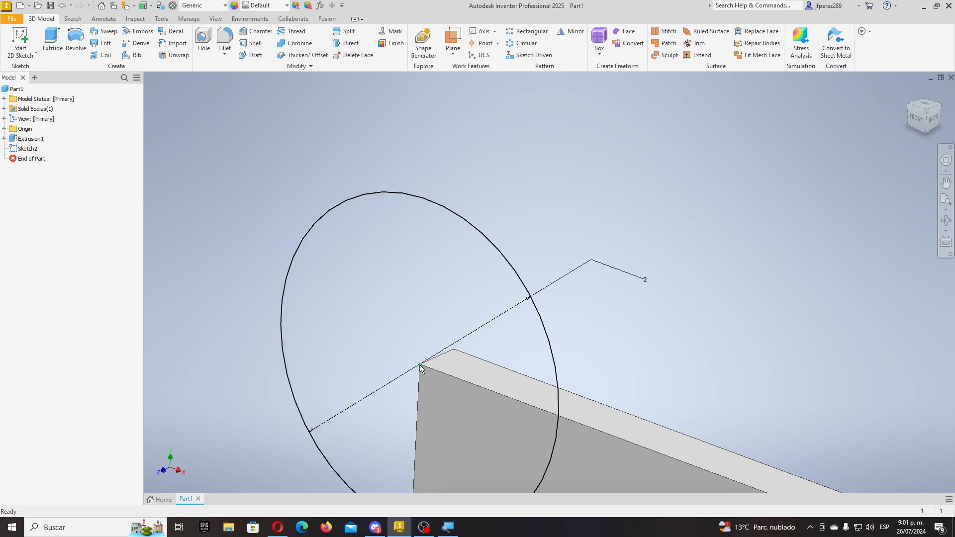
scroll(493, 286, up, 5)
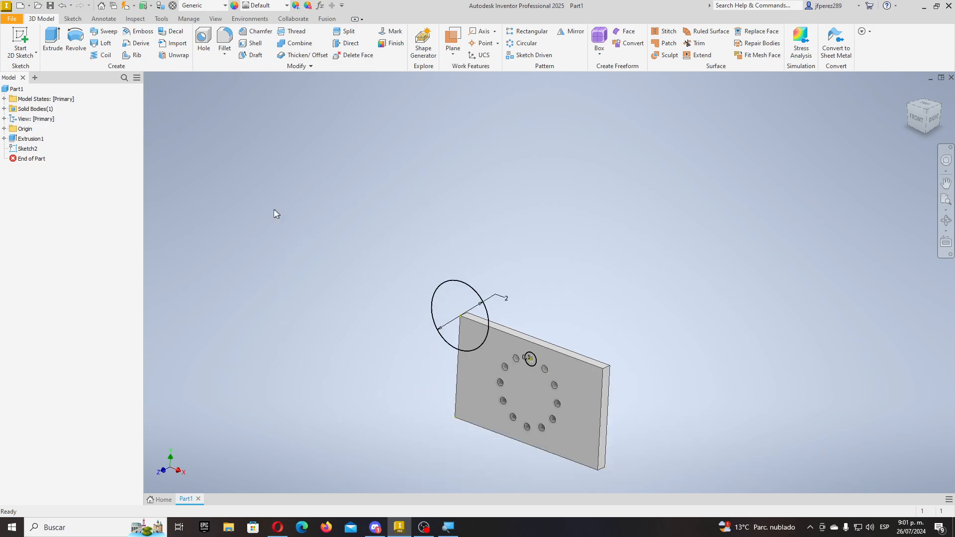
- Extrude the corner circle with its distance set to the CalibreLamina parameter
click(52, 40)
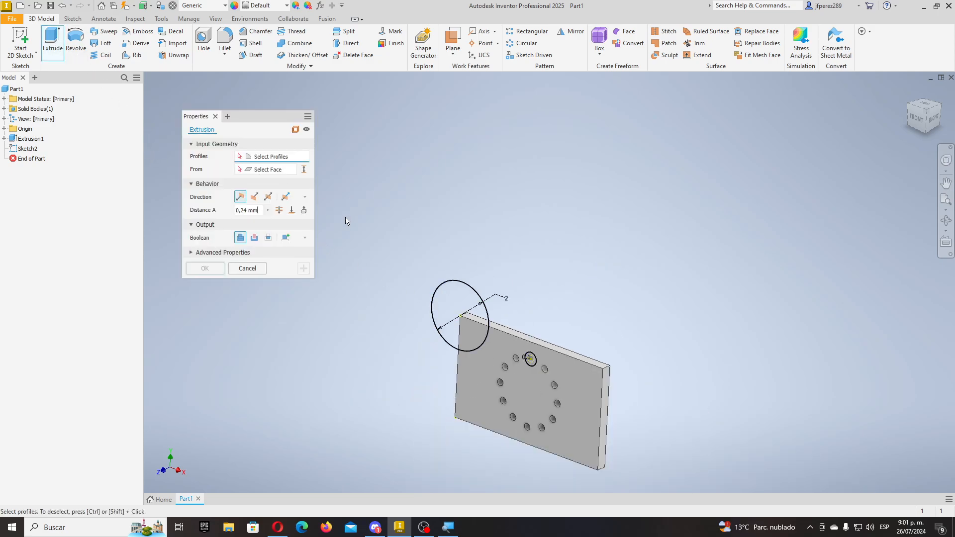
scroll(469, 299, down, 3)
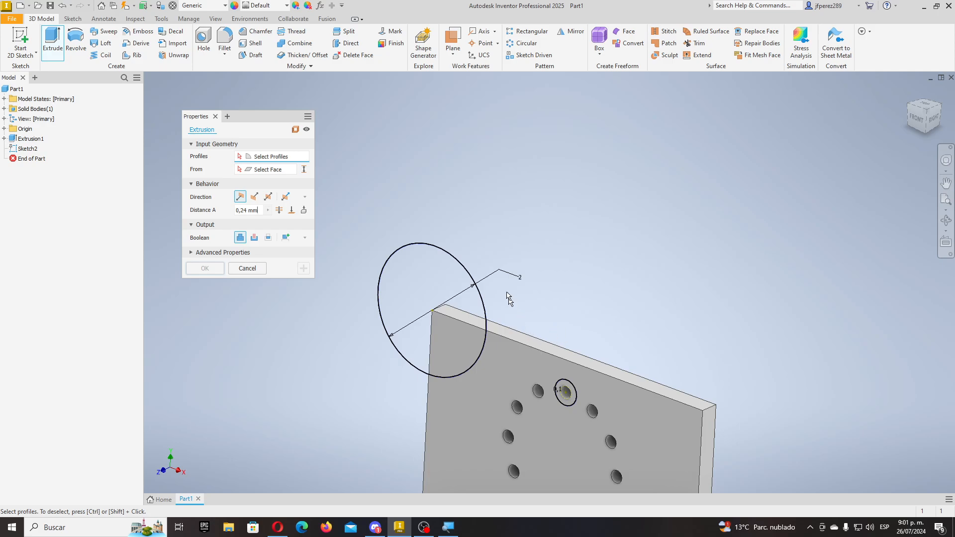
click(458, 266)
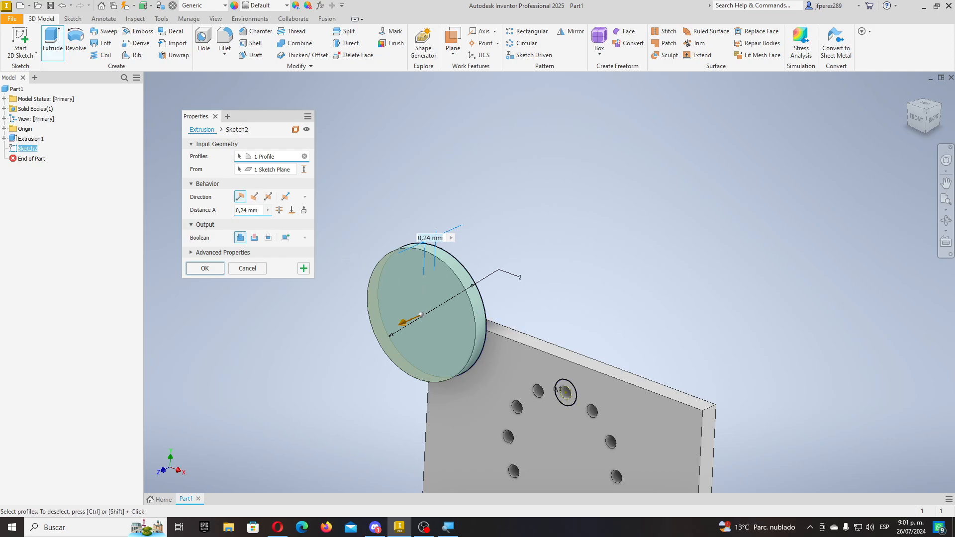
click(267, 209)
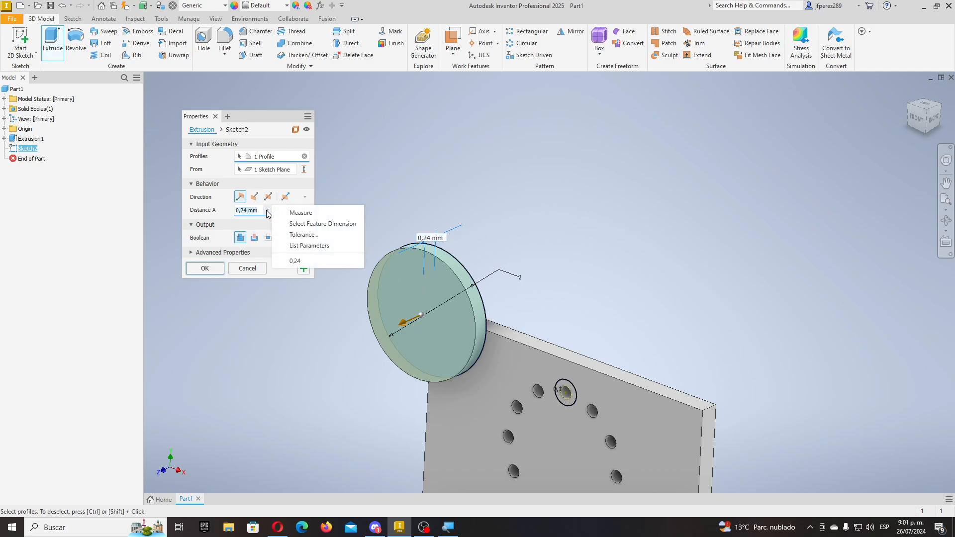
click(305, 246)
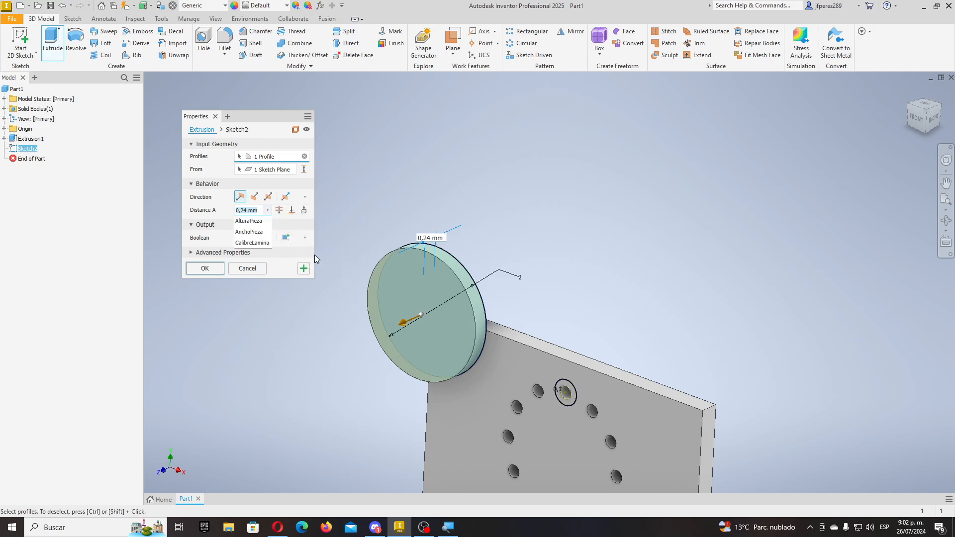
click(252, 243)
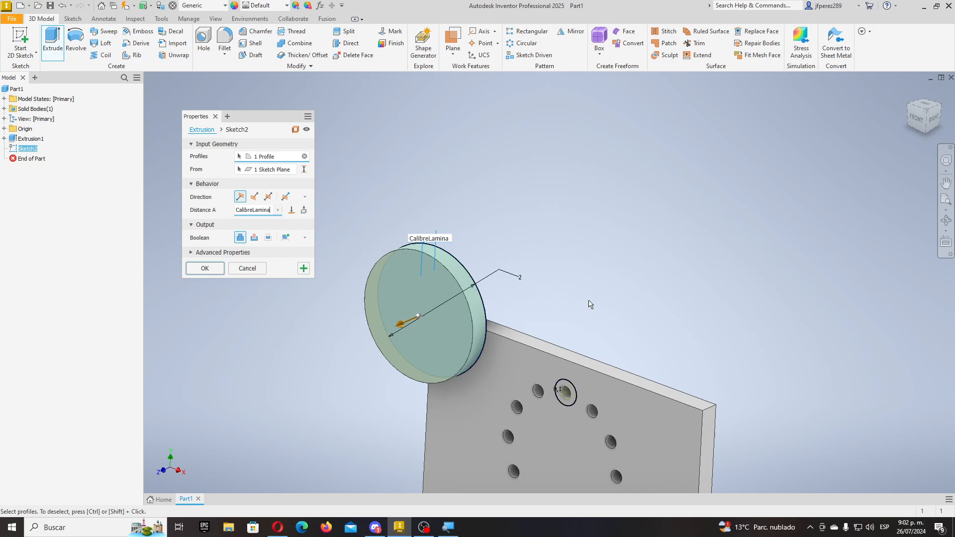
scroll(552, 306, down, 2)
scroll(547, 310, up, 3)
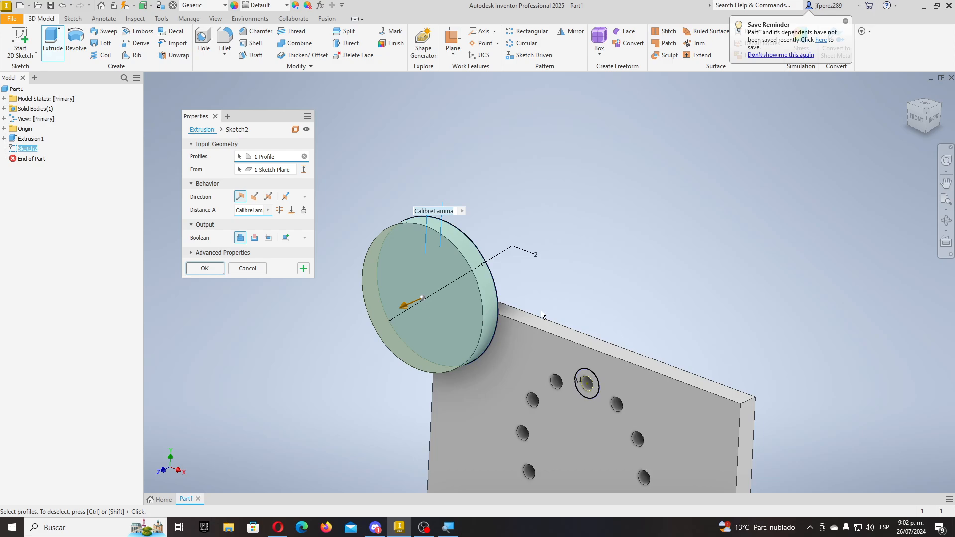
- Flip the extrusion direction so the corner circle cuts into the plate
shift+middle_drag(538, 315, 456, 345)
shift+middle_drag(606, 285, 549, 269)
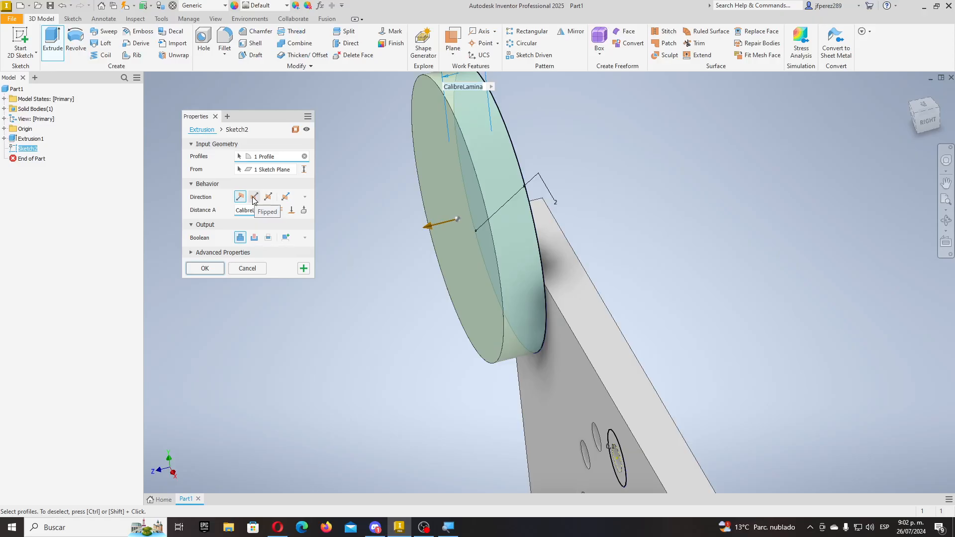
click(253, 198)
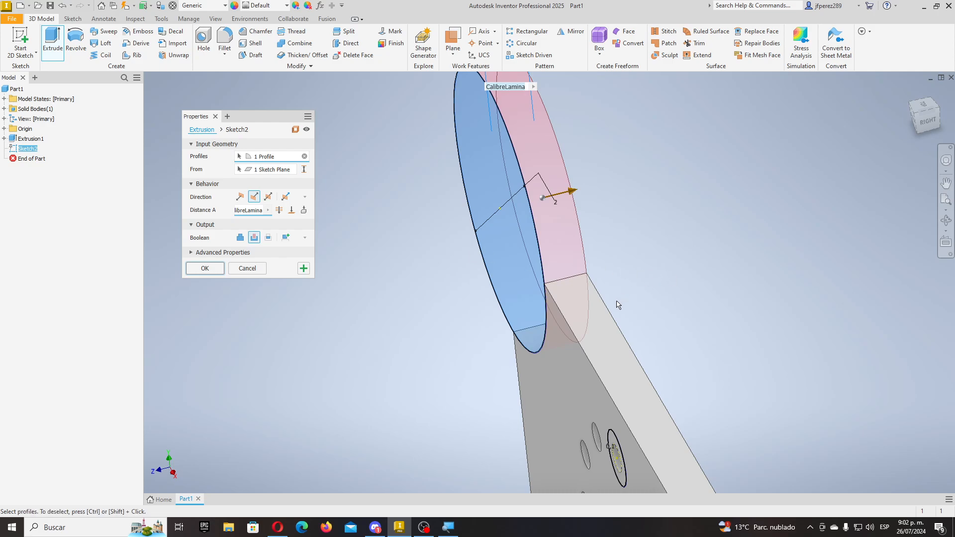
shift+middle_drag(617, 304, 668, 305)
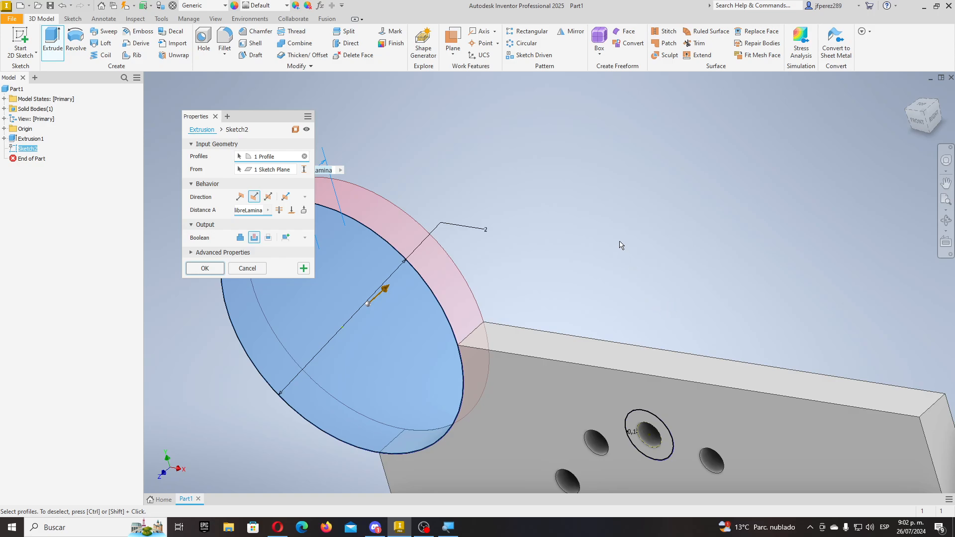
scroll(632, 298, down, 5)
scroll(656, 355, up, 8)
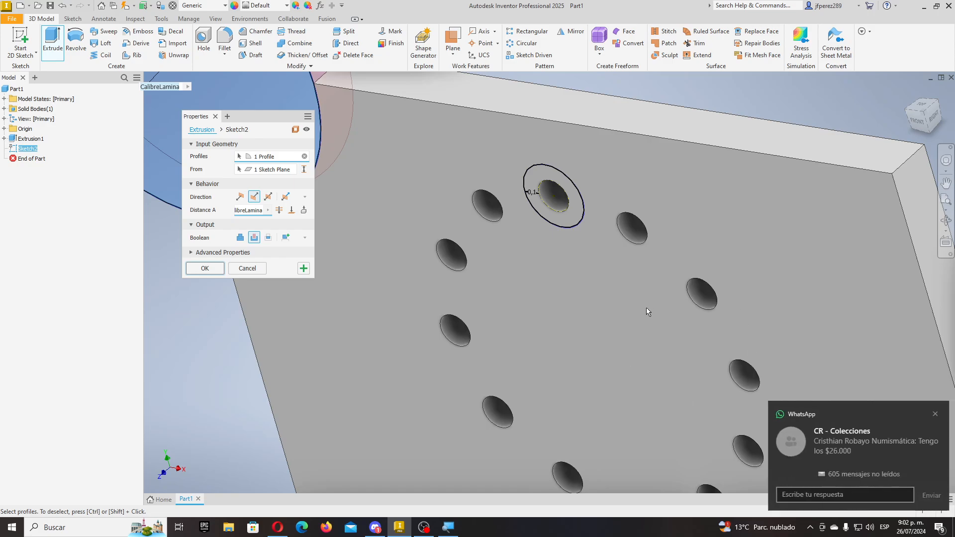
scroll(631, 311, down, 4)
scroll(613, 279, up, 2)
scroll(610, 264, up, 3)
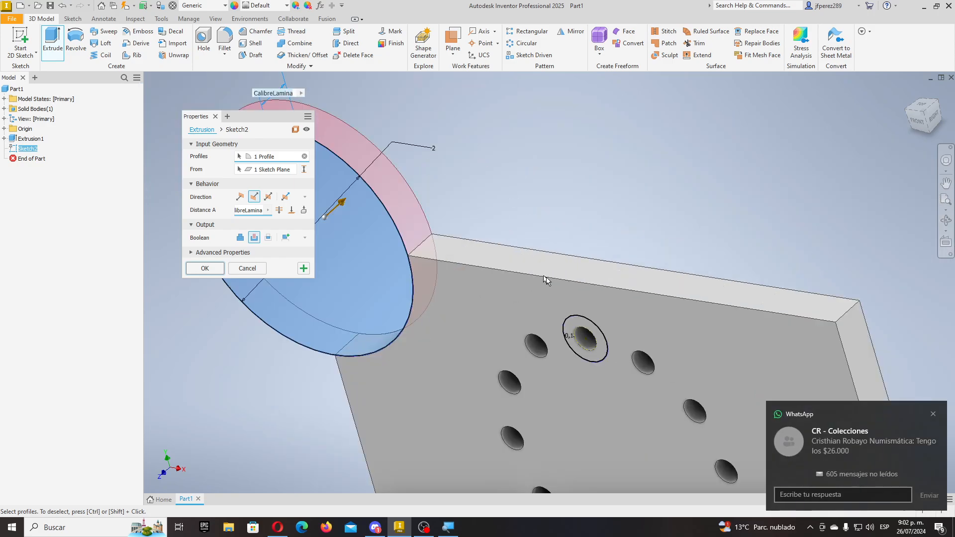
- Change the extrusion distance to CalibreLamina/2
click(263, 211)
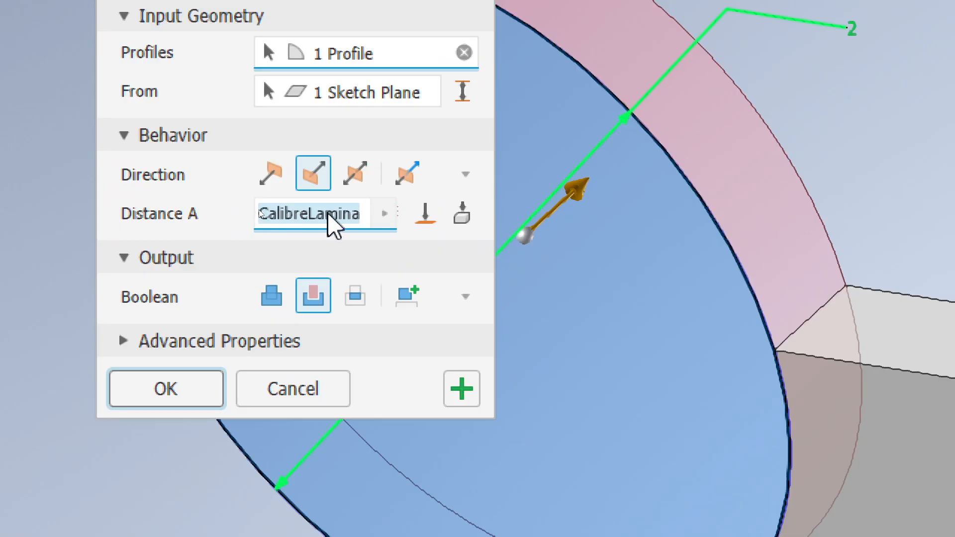
click(360, 214)
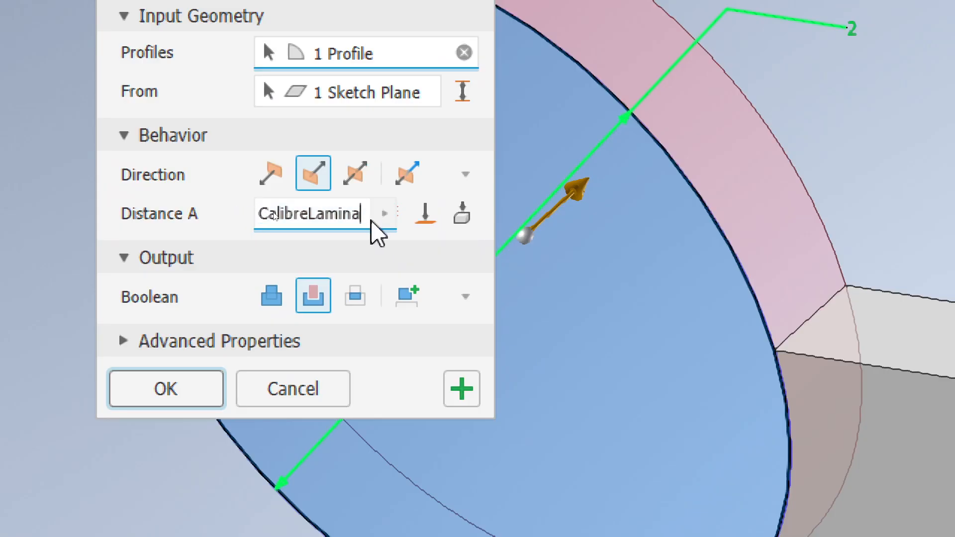
text(/2)
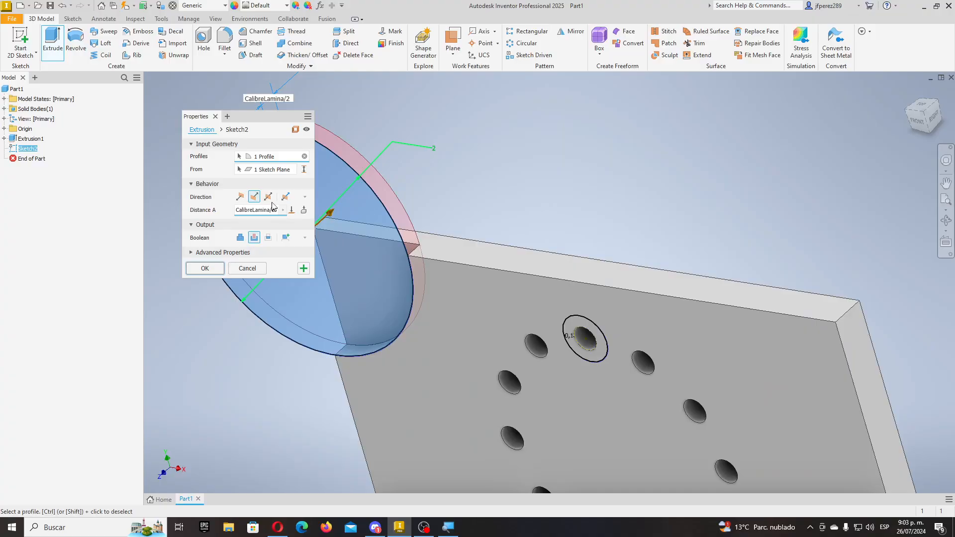
scroll(489, 238, down, 3)
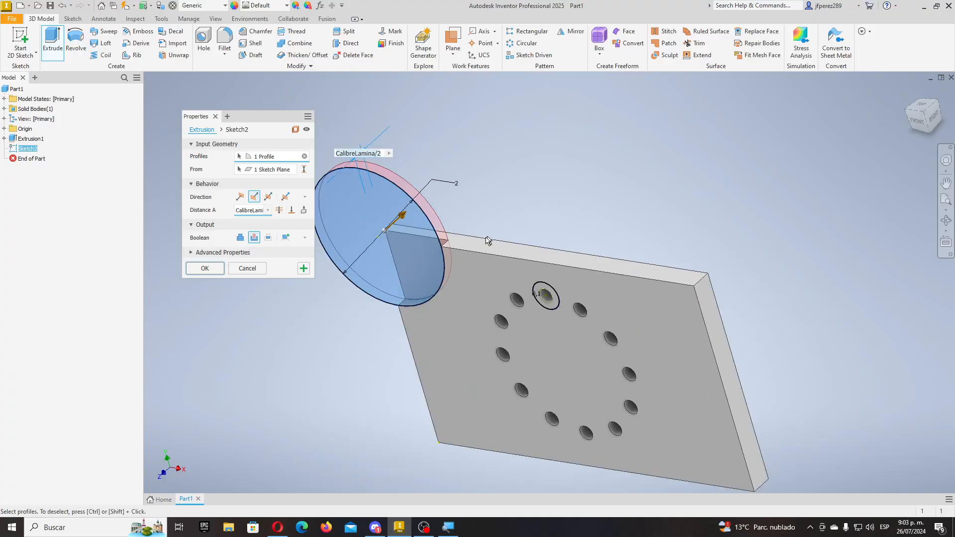
scroll(449, 233, up, 9)
scroll(477, 259, down, 5)
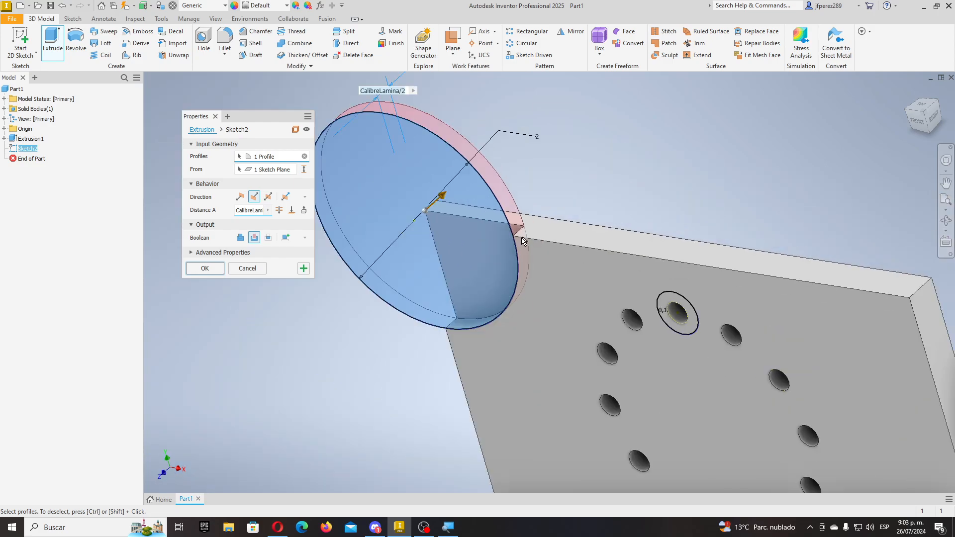
- Apply the quarter-circle corner notch cut, inspect it from several angles, and select Extrusion2
click(205, 268)
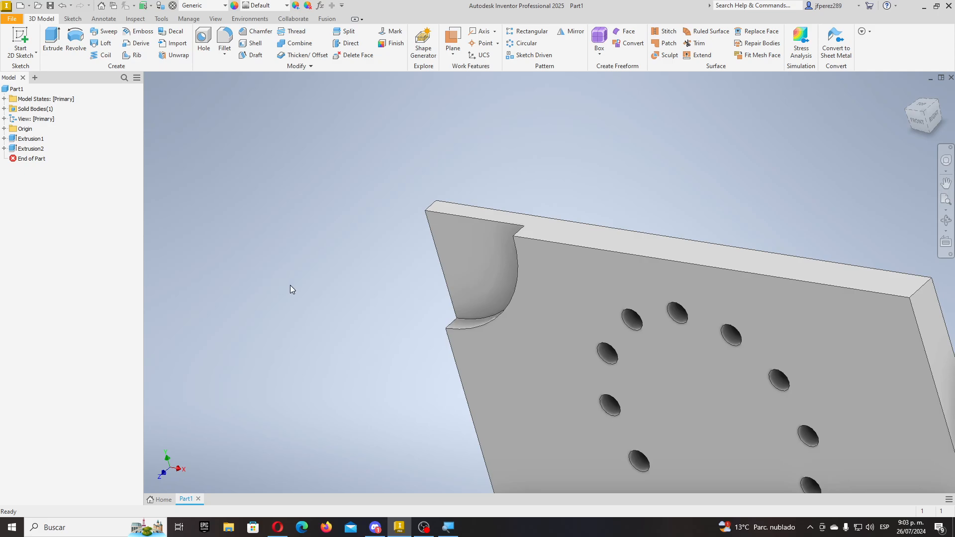
mouse_move(290, 285)
shift+middle_down()
mouse_move(371, 281)
mouse_move(426, 258)
mouse_move(428, 305)
mouse_move(394, 290)
mouse_move(309, 283)
shift+middle_up()
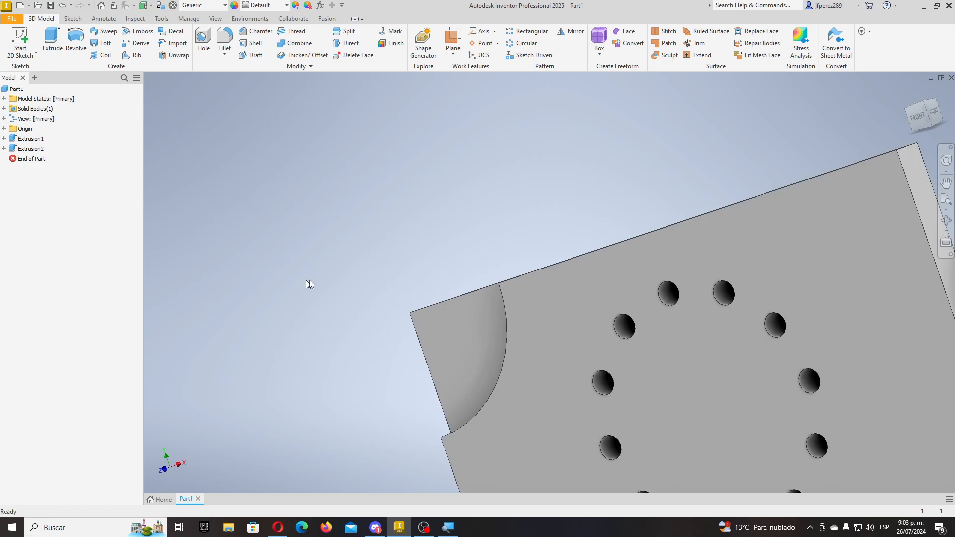
scroll(398, 291, down, 3)
mouse_move(492, 334)
shift+middle_down()
mouse_move(565, 330)
mouse_move(566, 273)
mouse_move(422, 273)
mouse_move(518, 283)
mouse_move(539, 315)
mouse_move(534, 306)
shift+middle_up()
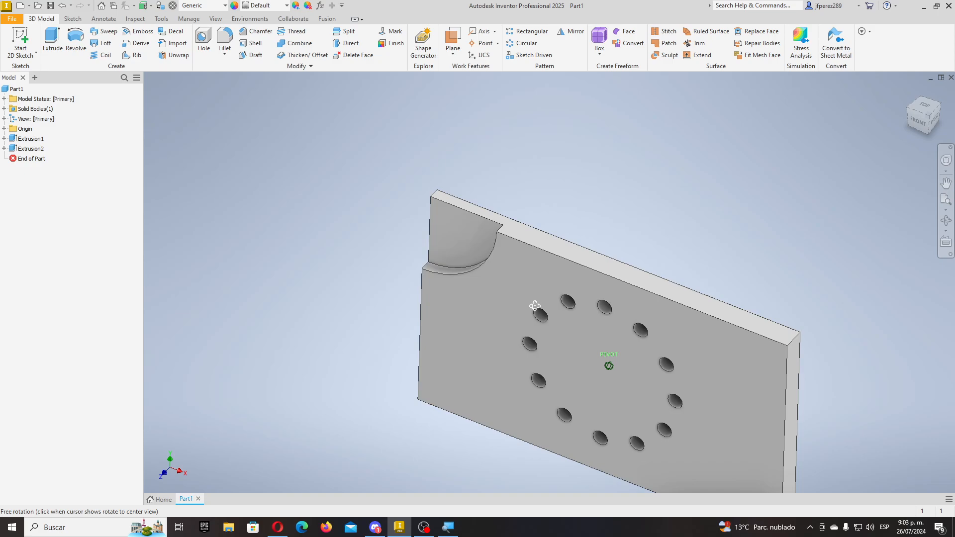
scroll(416, 264, down, 2)
scroll(443, 247, up, 4)
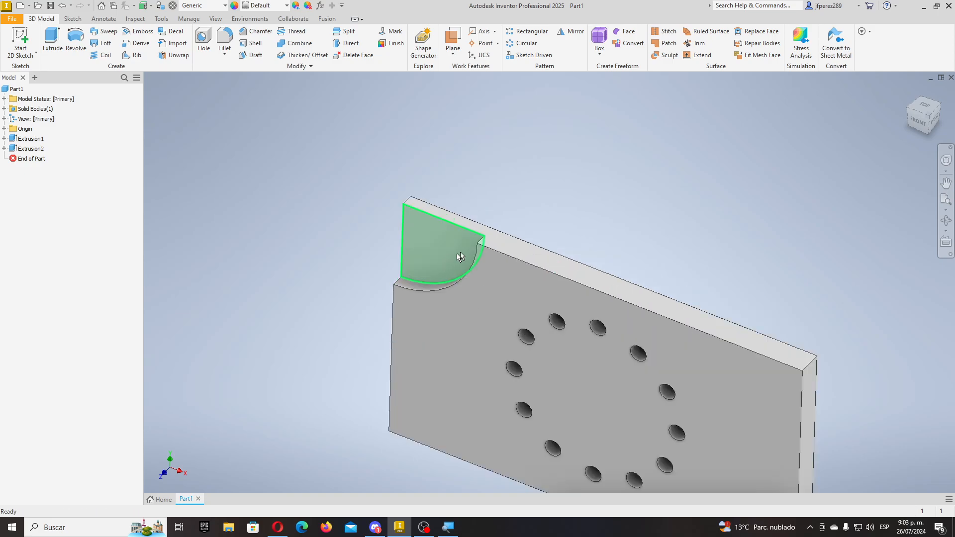
scroll(465, 252, down, 3)
scroll(466, 255, up, 4)
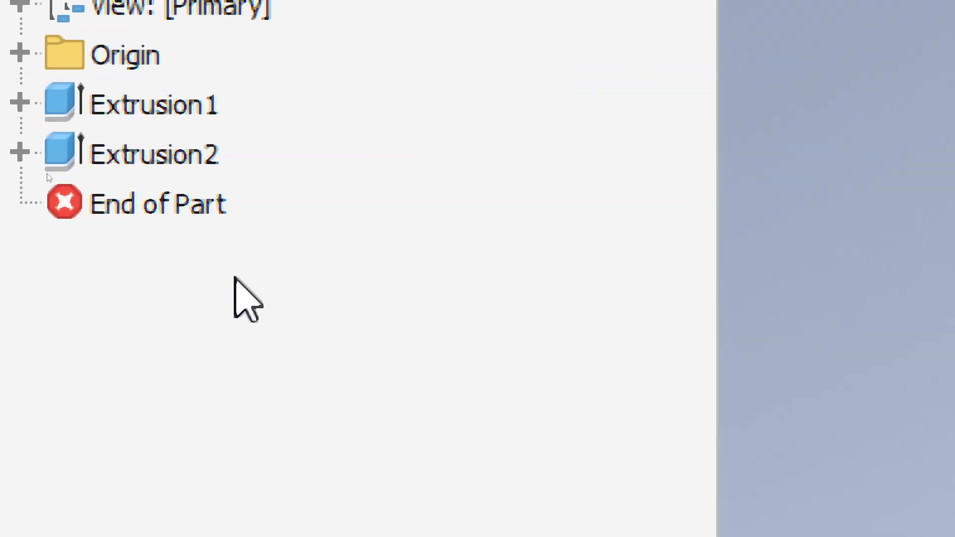
click(97, 156)
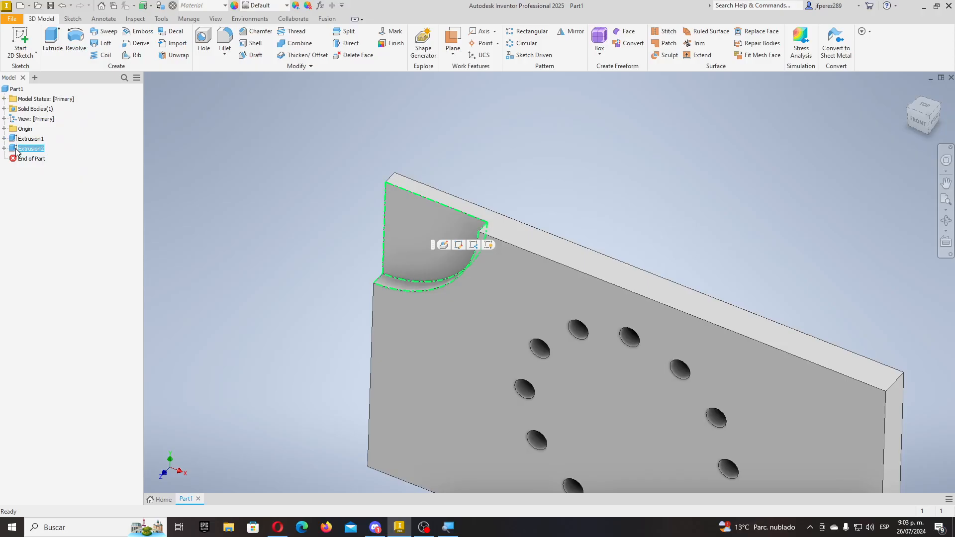
- Reopen Extrusion2 for editing and set its depth to the full CalibreLamina thickness
right_click(16, 150)
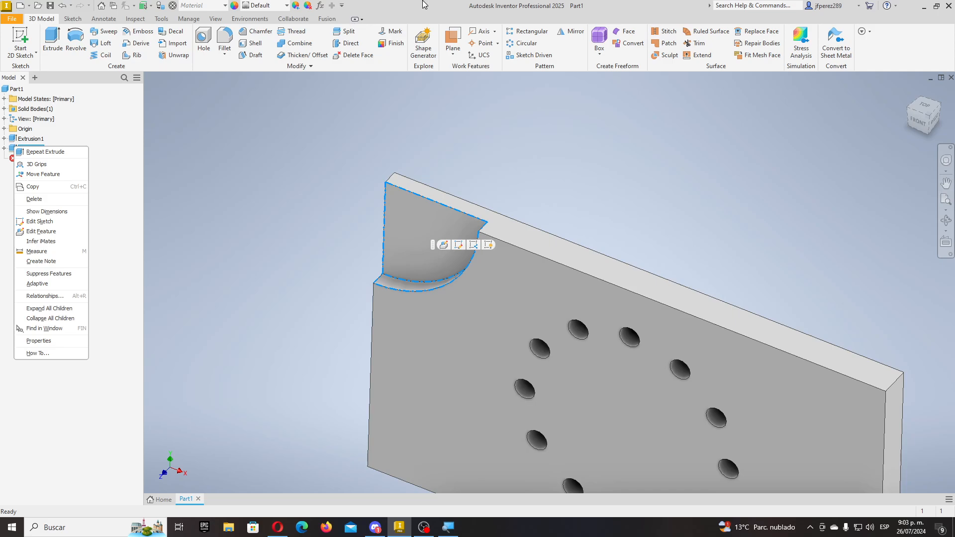
click(439, 4)
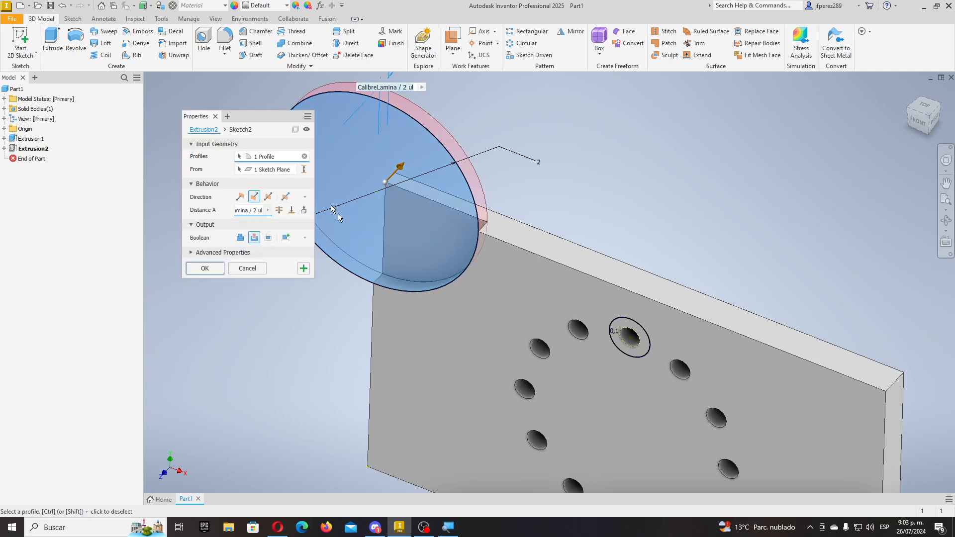
drag(242, 120, 685, 131)
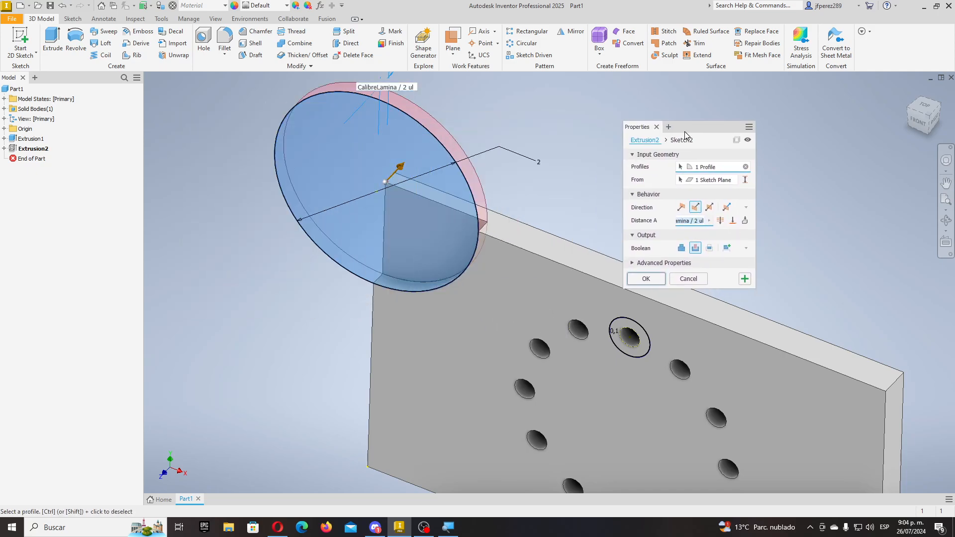
click(692, 221)
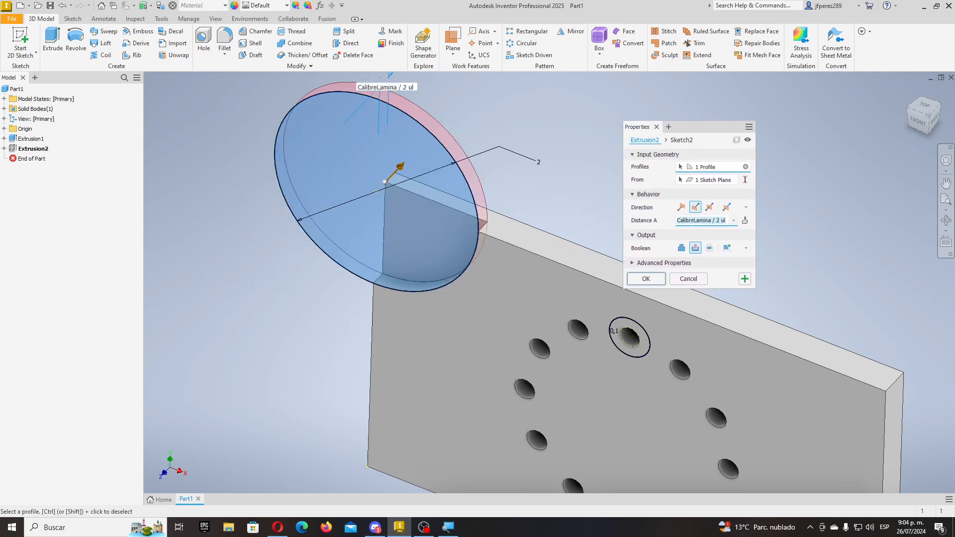
click(708, 222)
key(Delete)
key(Delete)
key(Delete)
key(Delete)
key(Delete)
key(Delete)
key(Delete)
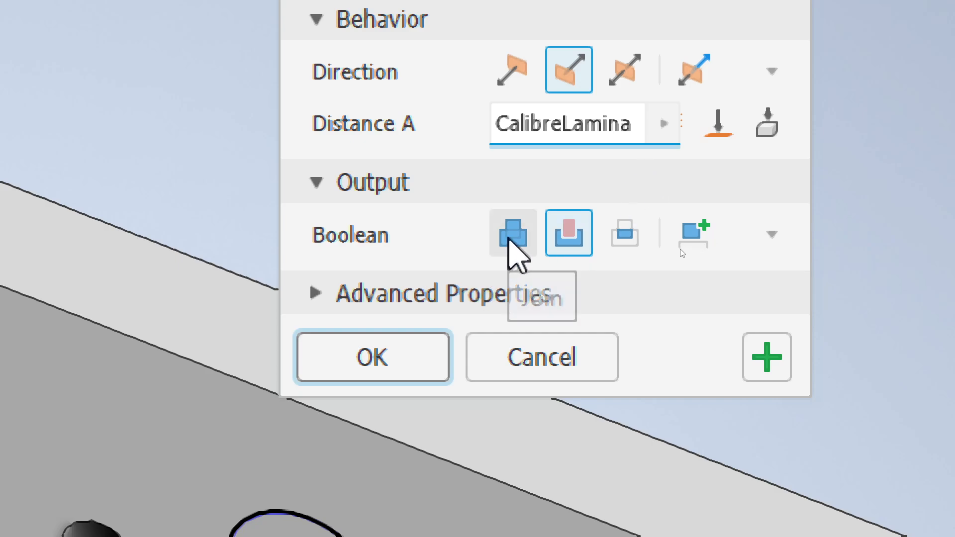
- After trying Join, Cut and Intersect, set the Boolean to New Solid (Solid2) and apply
click(509, 238)
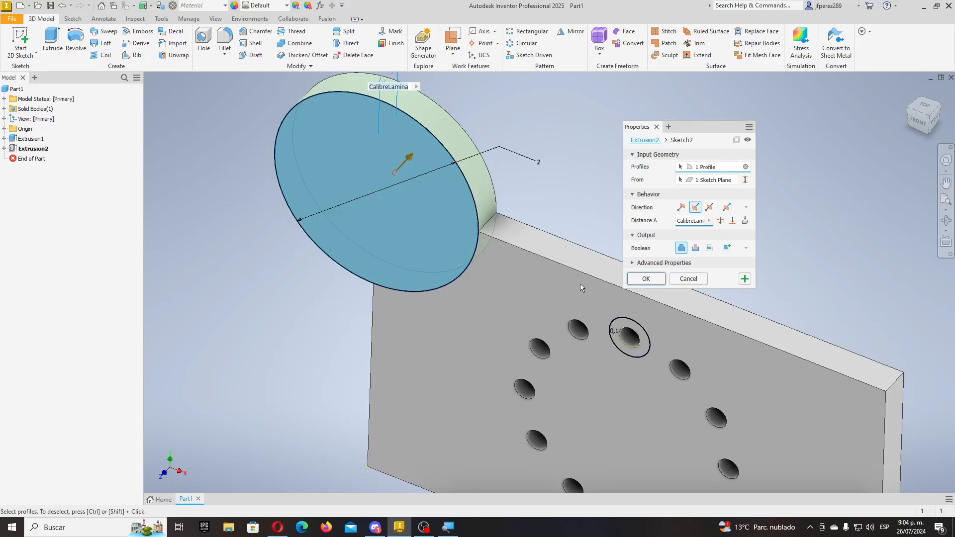
click(695, 249)
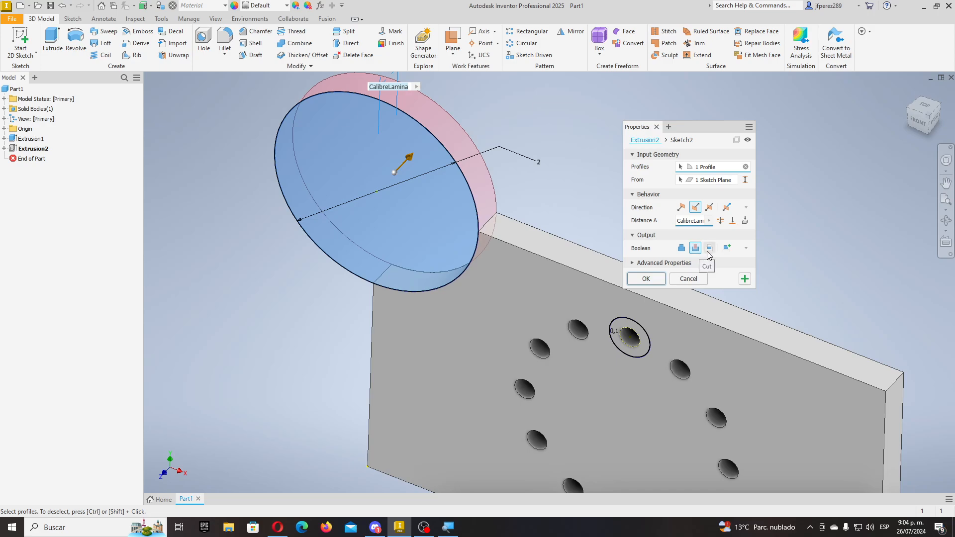
click(710, 248)
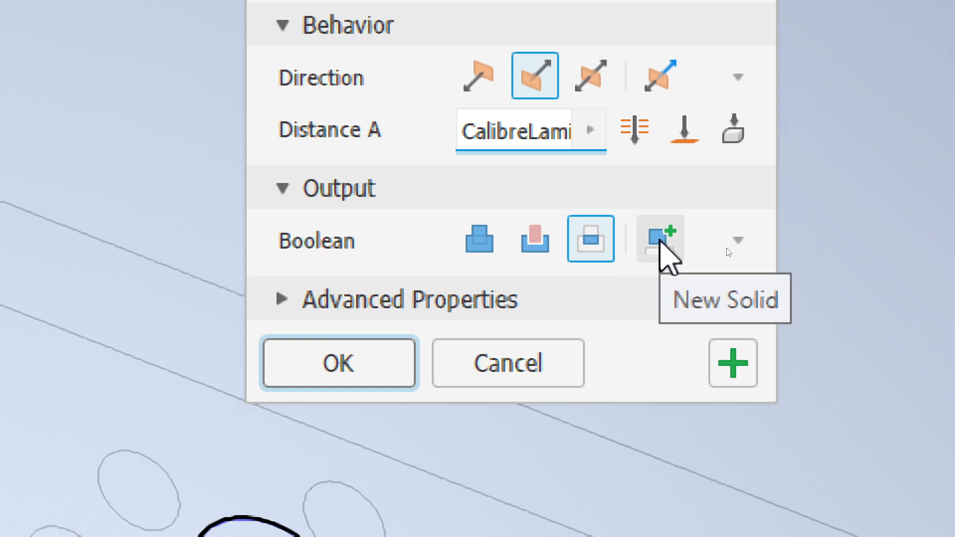
click(660, 240)
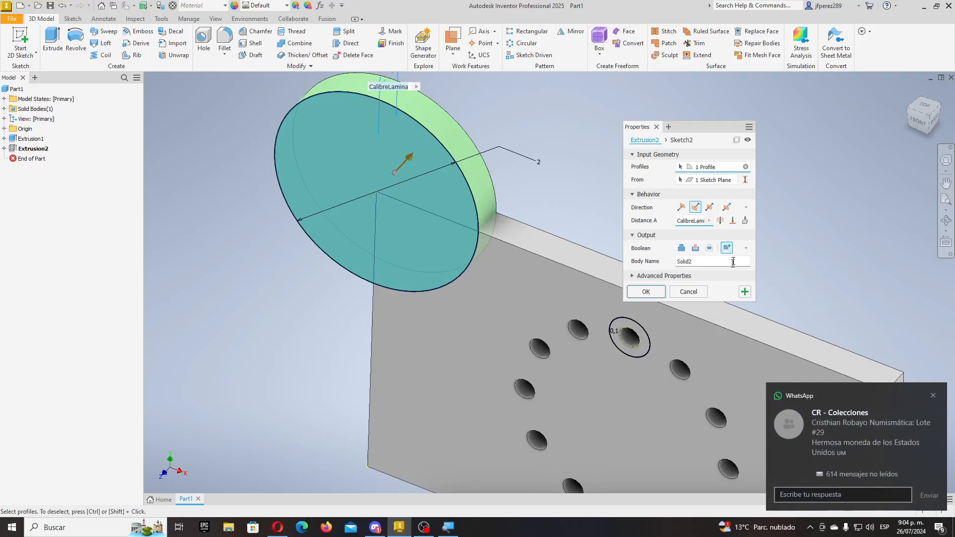
click(646, 294)
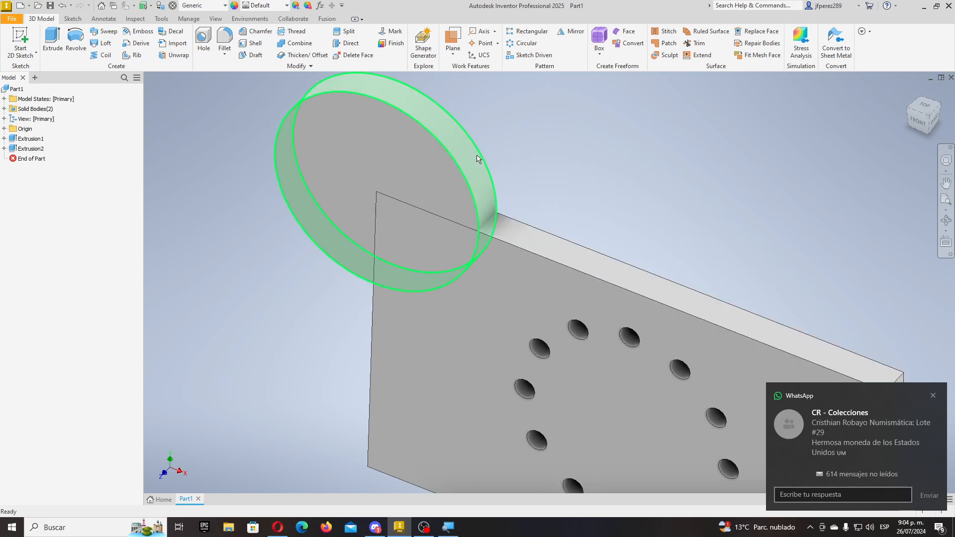
- Select the disc and the plate in the viewport to compare the two bodies
click(271, 170)
click(664, 199)
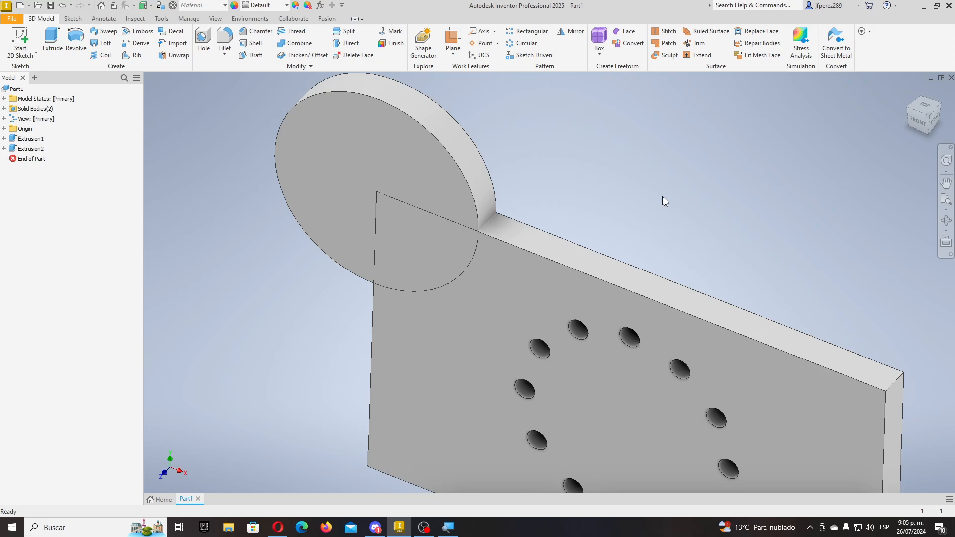
drag(657, 195, 571, 364)
click(718, 229)
drag(739, 232, 590, 354)
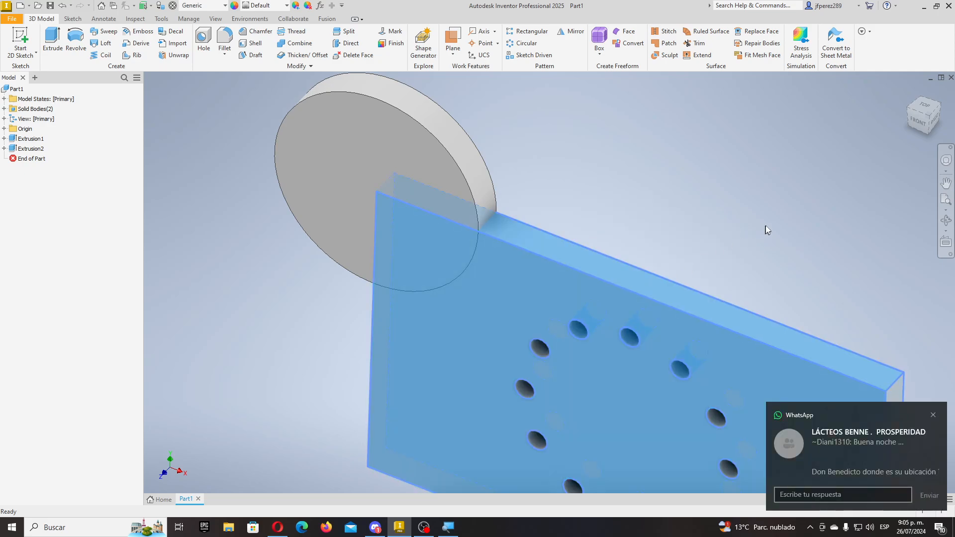
click(746, 217)
drag(739, 222, 575, 328)
click(684, 228)
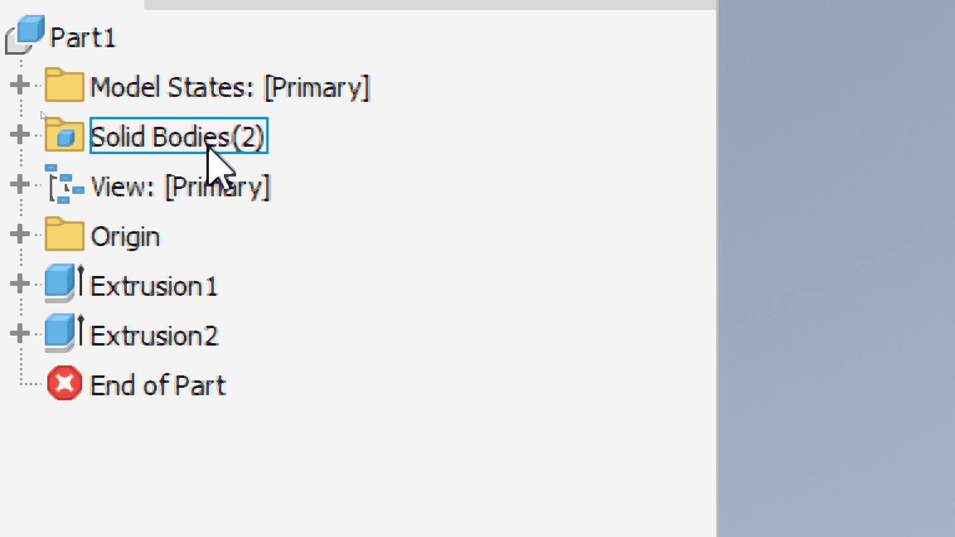
- Expand Solid Bodies(2) and select Solid1, the plate, then Solid2, the disc
click(20, 134)
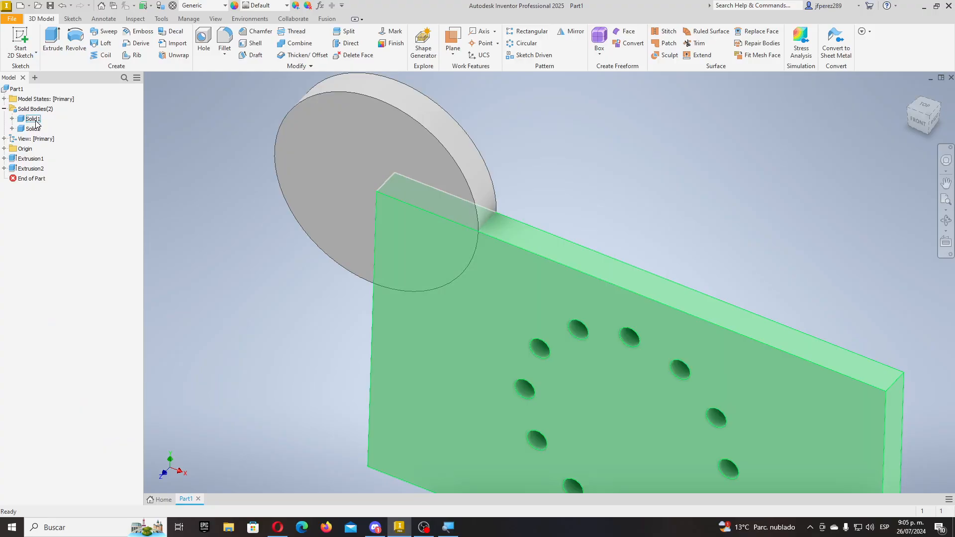
click(180, 200)
click(34, 129)
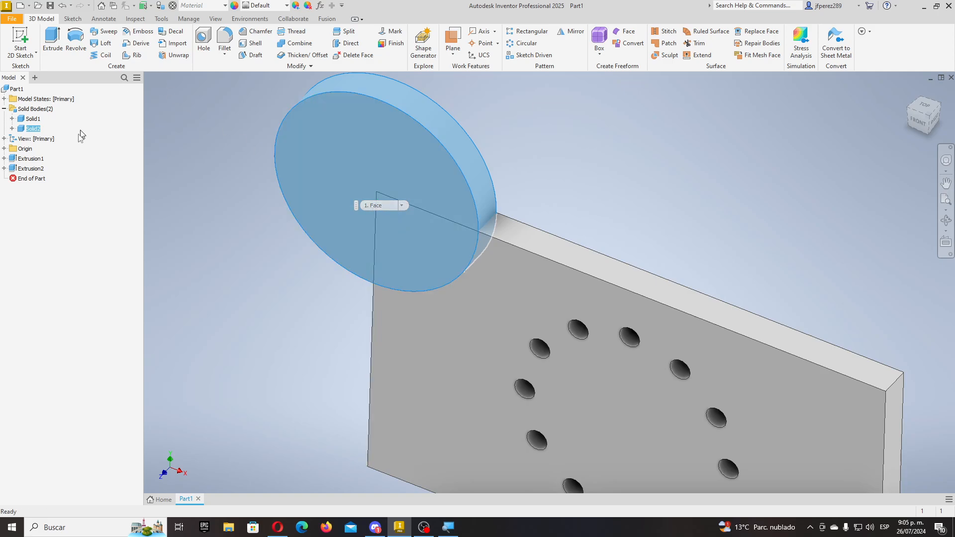
- Change Extrusion2's Boolean from New Solid to Join so the disc merges into Solid1
right_click(30, 168)
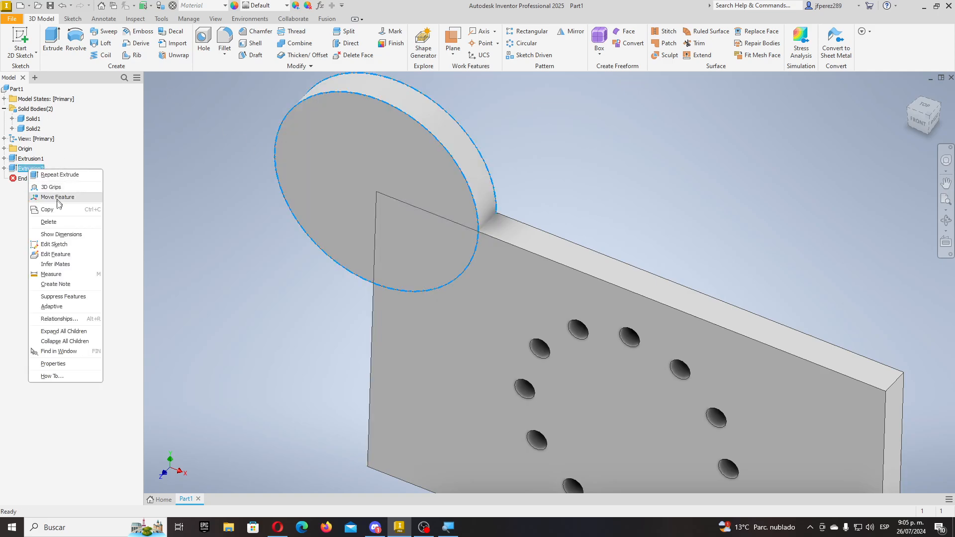
click(62, 253)
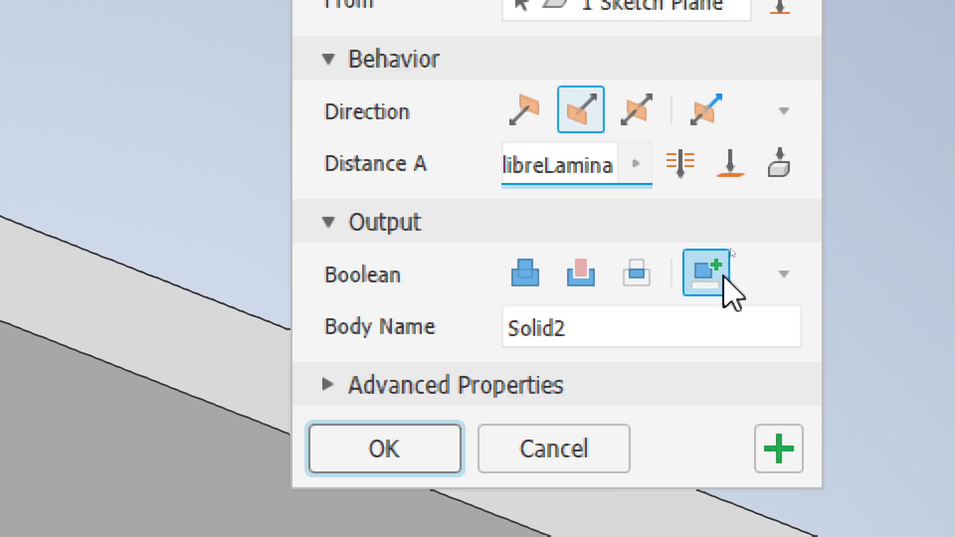
click(681, 249)
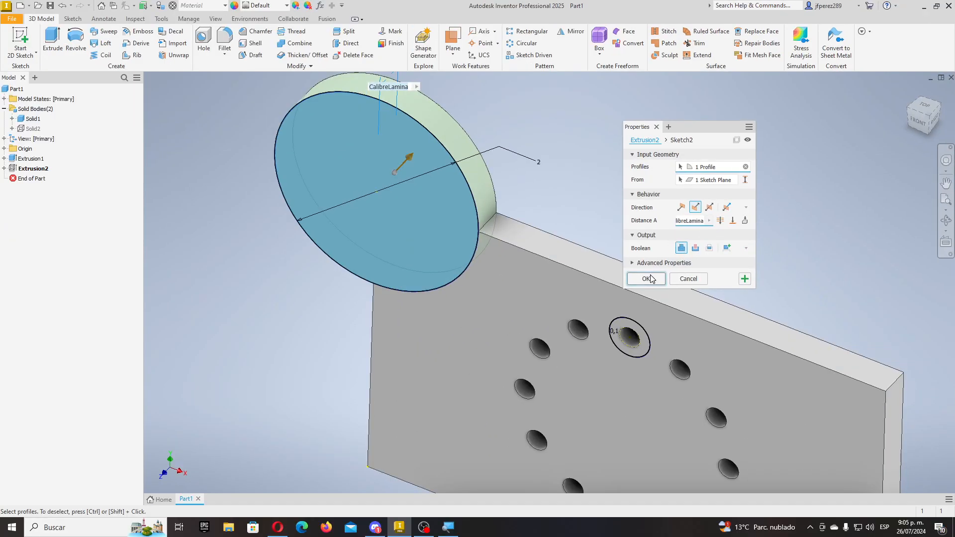
click(646, 278)
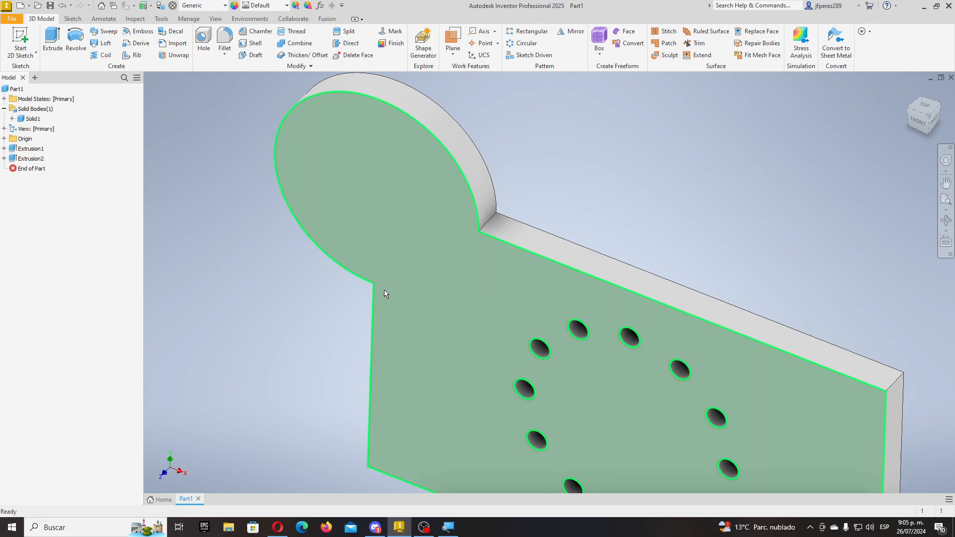
mouse_move(396, 290)
shift+middle_down()
mouse_move(487, 249)
mouse_move(422, 268)
mouse_move(550, 303)
mouse_move(515, 216)
mouse_move(393, 213)
shift+middle_up()
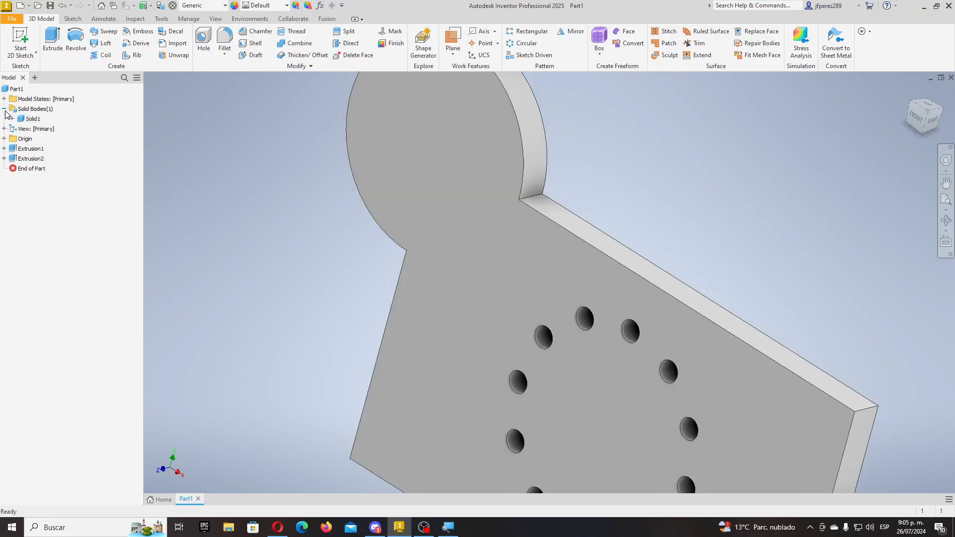
click(4, 109)
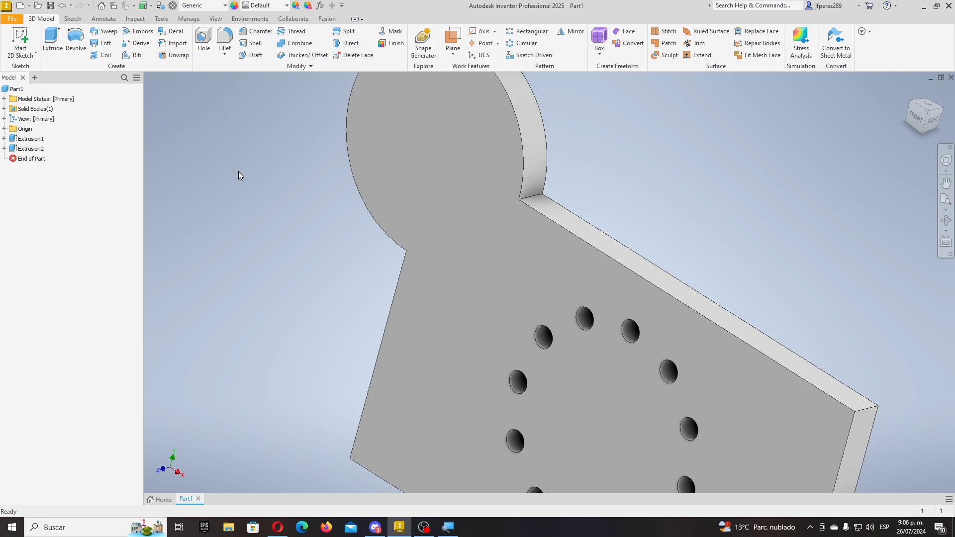
scroll(274, 179, up, 3)
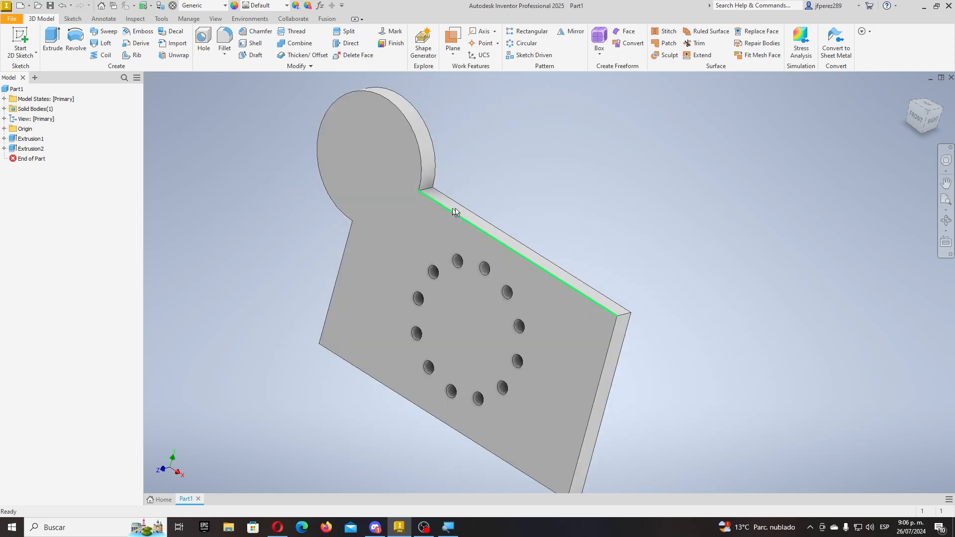
mouse_move(498, 195)
shift+middle_down()
mouse_move(506, 169)
mouse_move(568, 157)
mouse_move(537, 217)
mouse_move(547, 187)
mouse_move(609, 171)
mouse_move(513, 173)
mouse_move(487, 153)
mouse_move(505, 194)
mouse_move(513, 162)
mouse_move(552, 156)
mouse_move(473, 181)
mouse_move(470, 145)
mouse_move(557, 189)
mouse_move(523, 162)
mouse_move(463, 146)
shift+middle_up()
key(F6)
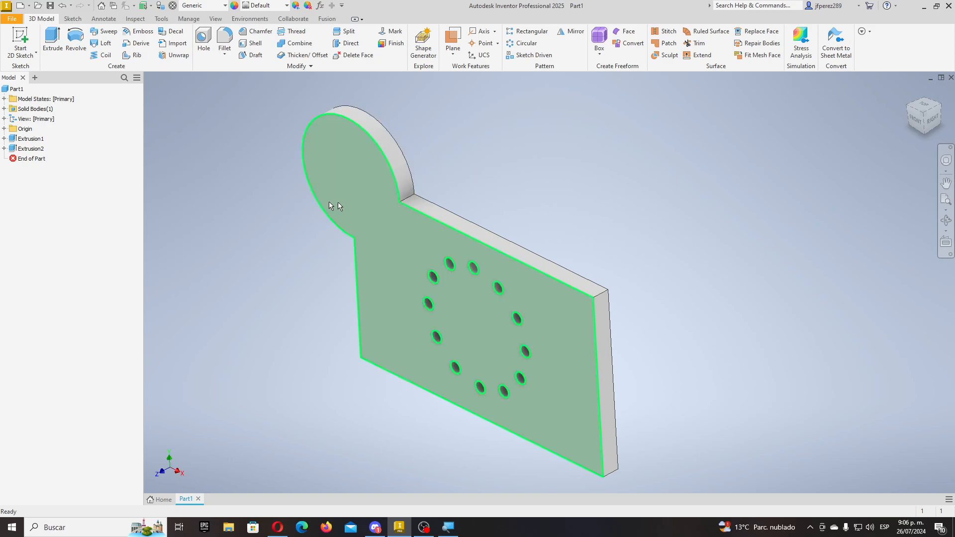
scroll(320, 124, down, 5)
scroll(494, 302, up, 5)
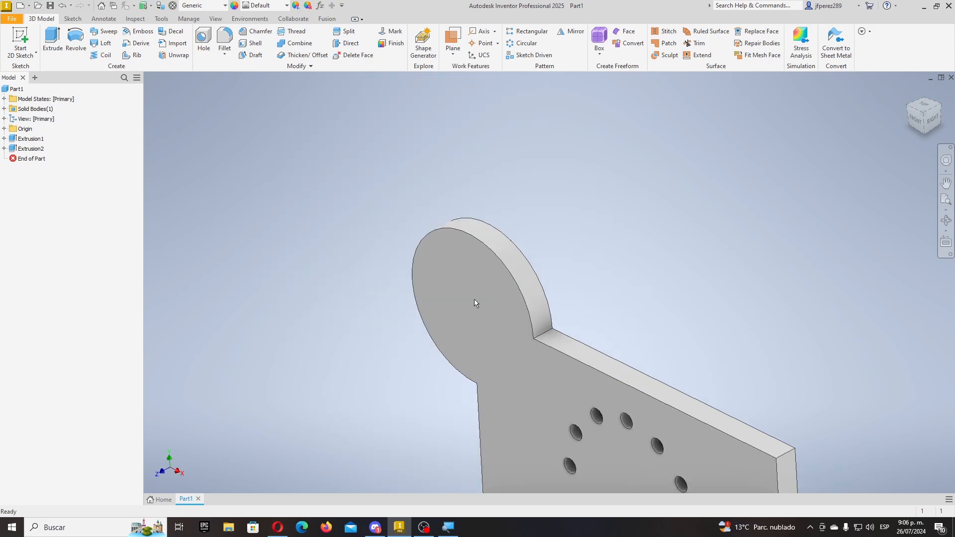
scroll(533, 369, down, 2)
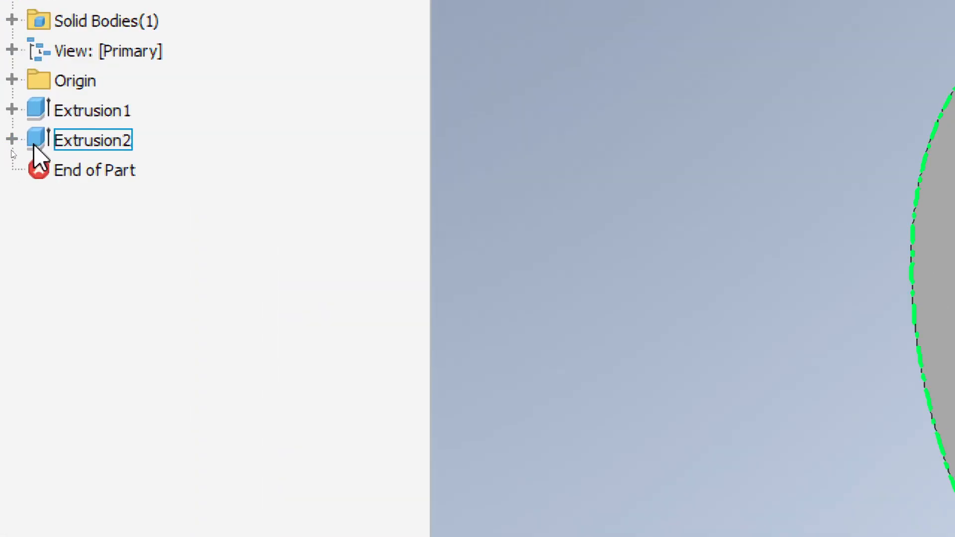
click(12, 149)
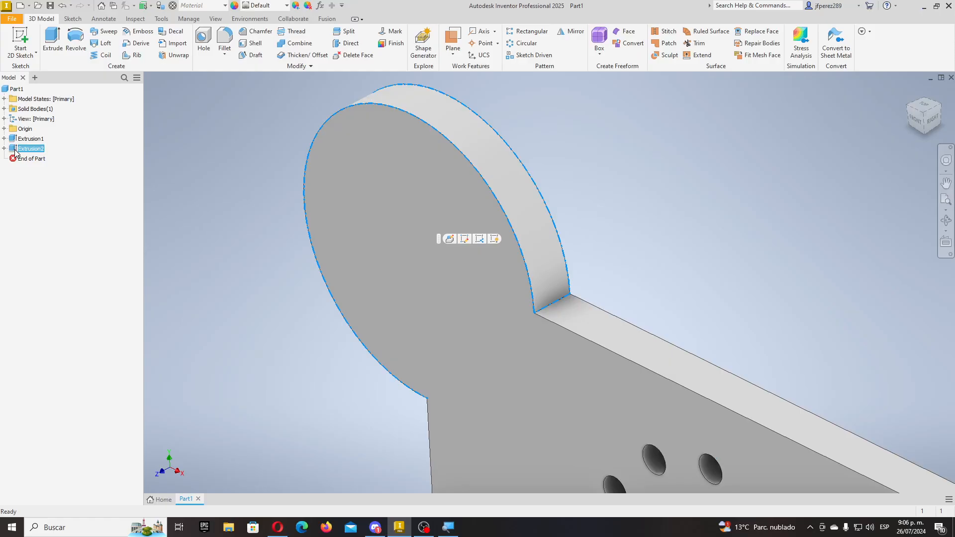
- Delete Extrusion2 with 'consumed sketches and features' unchecked so Sketch2 is kept
key(Delete)
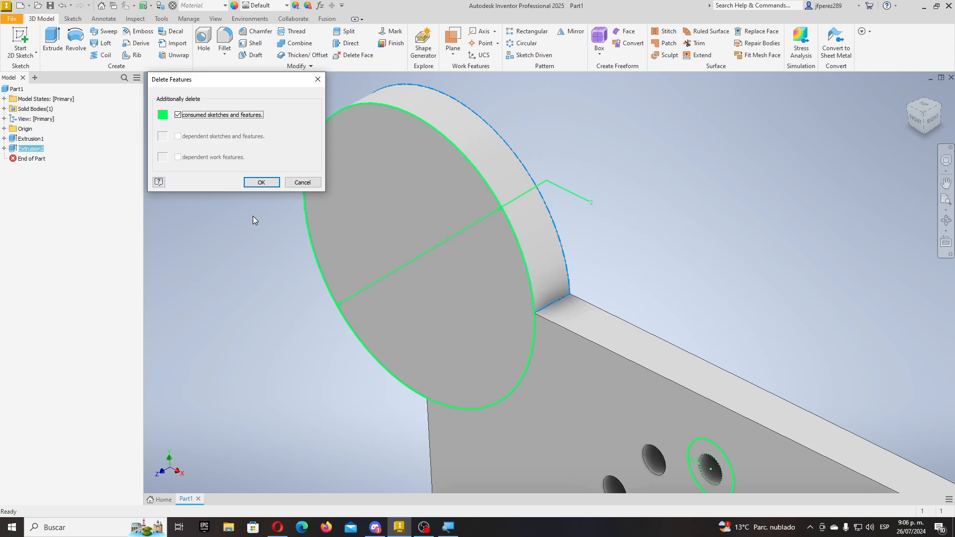
drag(250, 83, 288, 301)
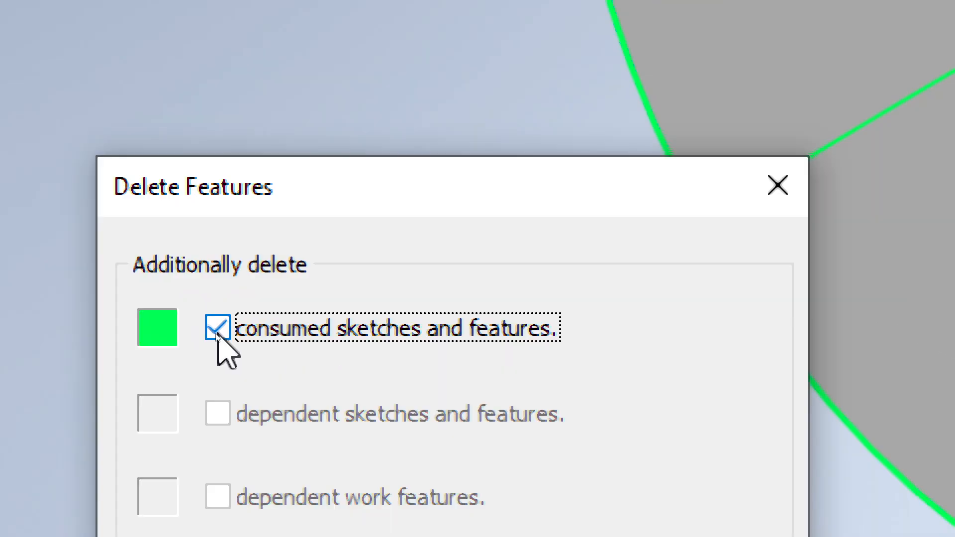
click(216, 333)
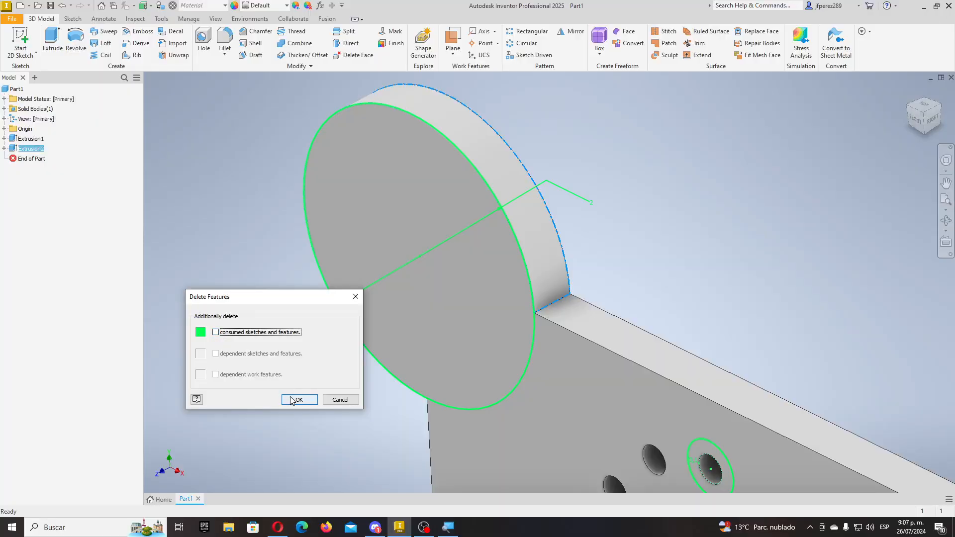
click(298, 400)
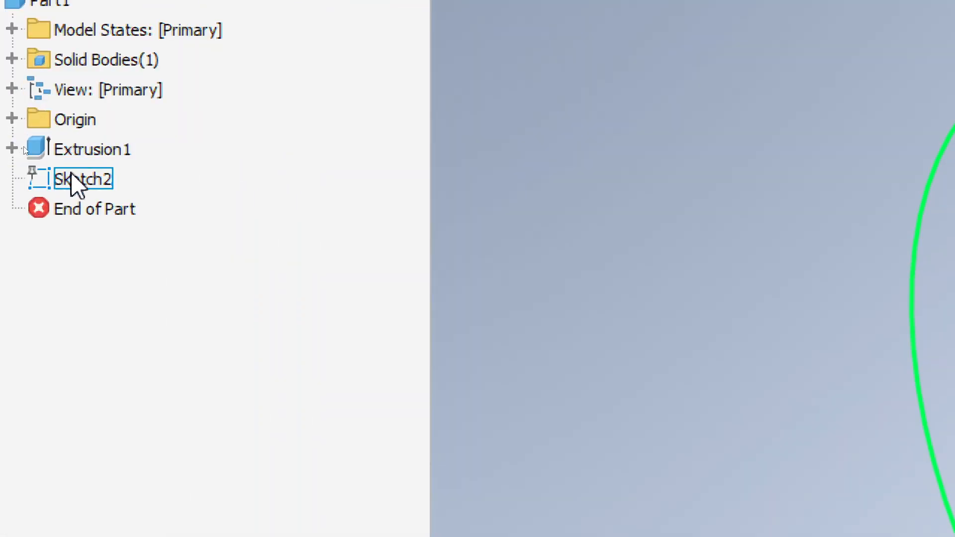
- Select the leftover Sketch2 in the browser, then clear the selection
click(26, 149)
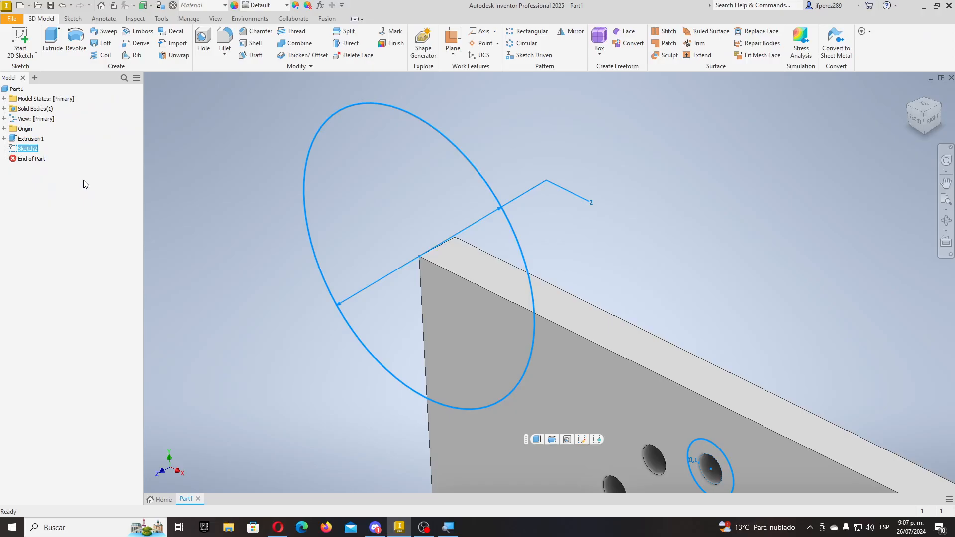
scroll(477, 241, down, 5)
click(571, 254)
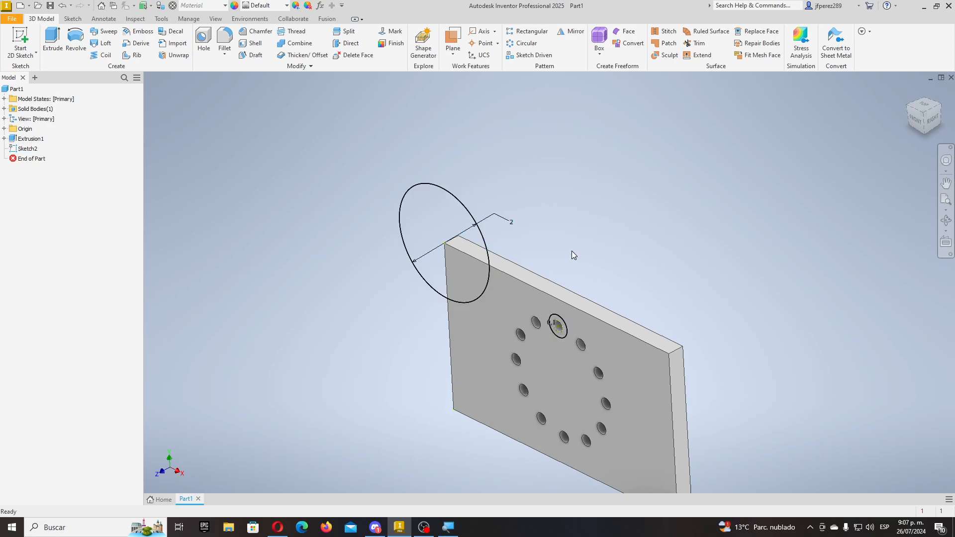
- Extrude the ring around the top hole CalibreLamina/3 high as a joined boss, Extrusion3
click(52, 46)
scroll(562, 337, up, 10)
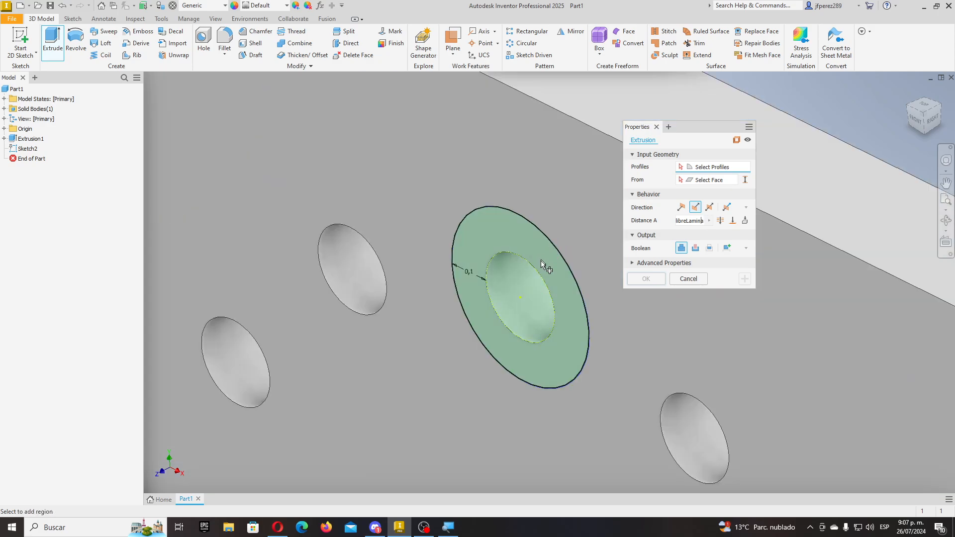
scroll(494, 301, up, 6)
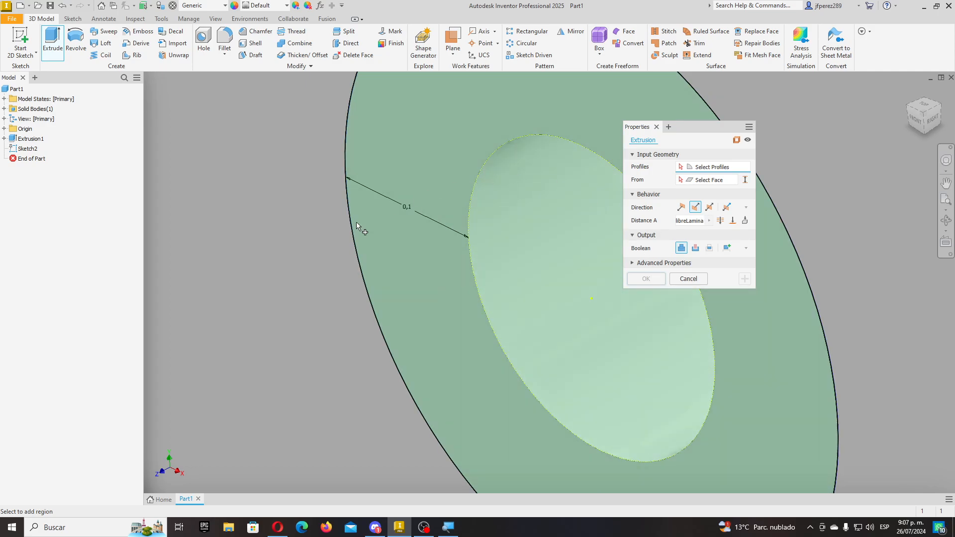
scroll(378, 238, down, 5)
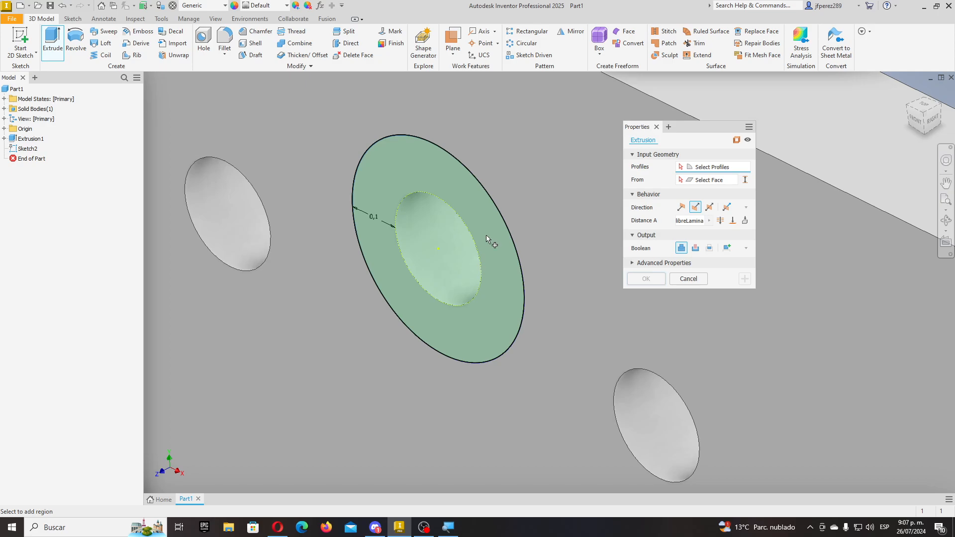
click(497, 245)
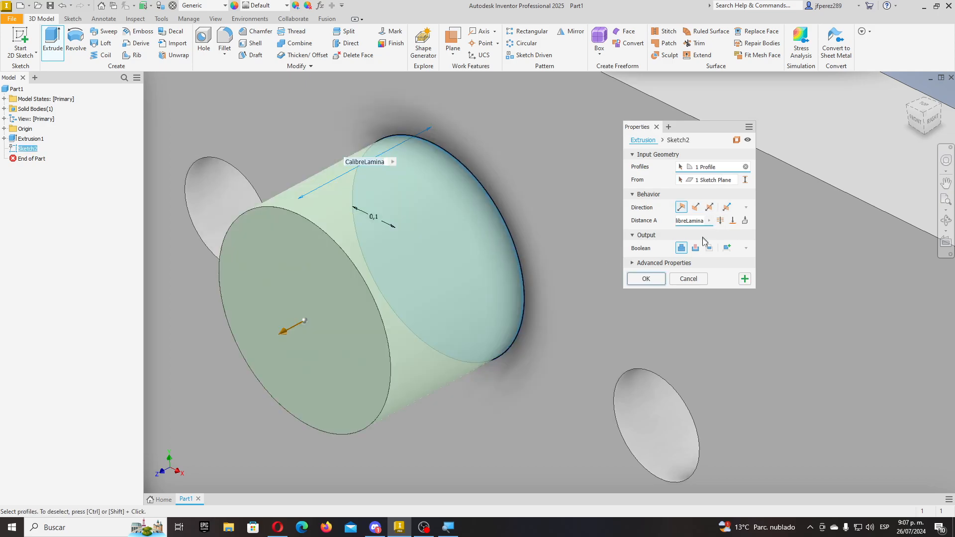
click(719, 181)
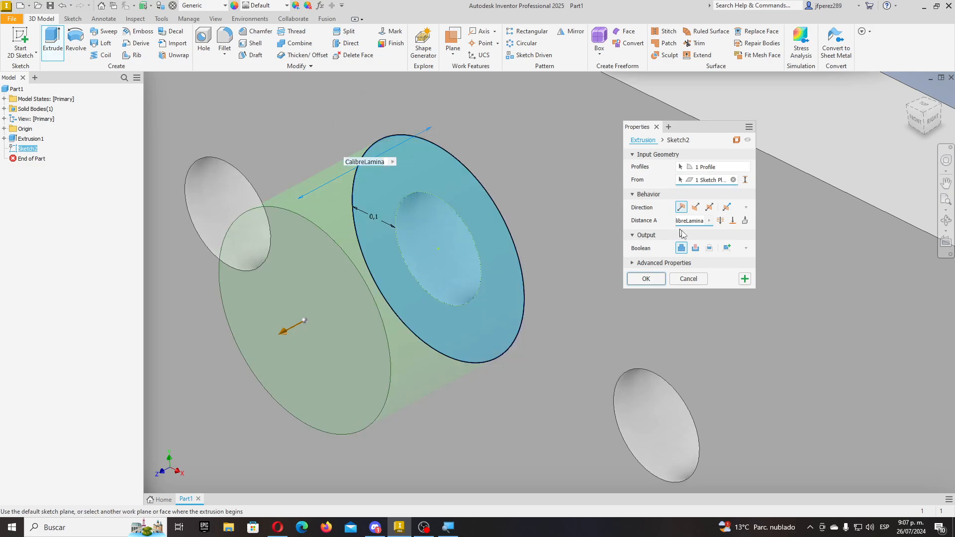
click(698, 221)
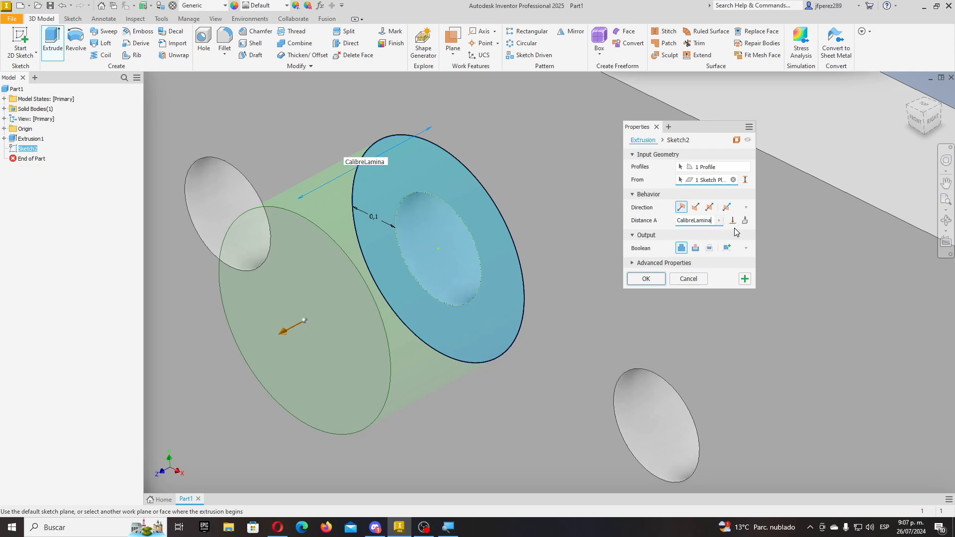
text(/3)
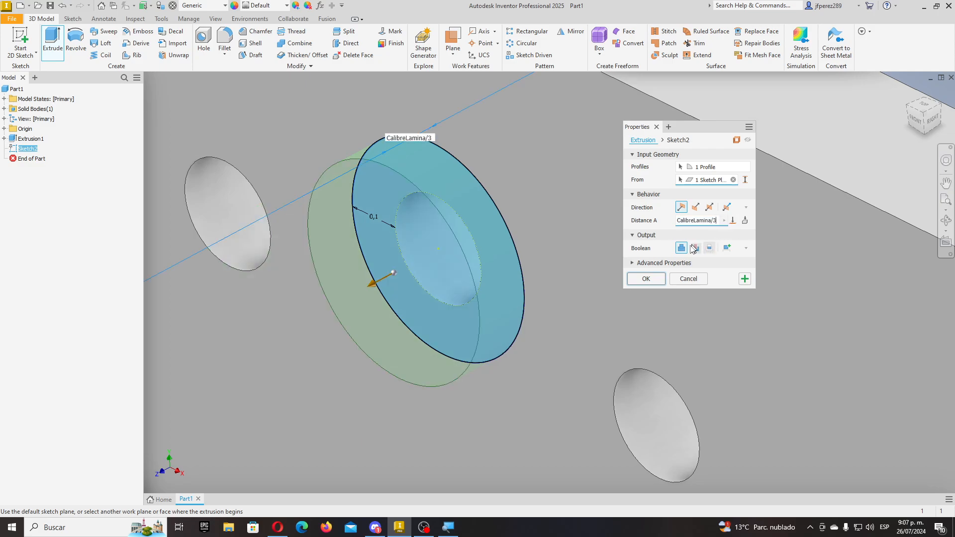
click(646, 279)
scroll(668, 277, down, 5)
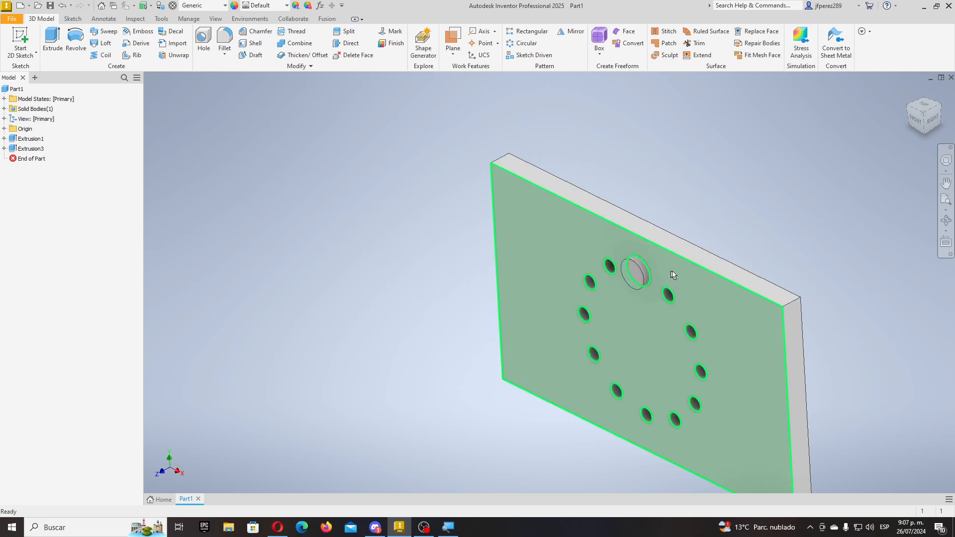
- Make Sketch2 under Extrusion3 a shared sketch so its large circle can be reused
scroll(681, 275, up, 4)
mouse_move(657, 290)
shift+middle_down()
mouse_move(505, 332)
mouse_move(521, 339)
mouse_move(678, 273)
mouse_move(711, 283)
mouse_move(591, 273)
mouse_move(603, 252)
mouse_move(643, 305)
mouse_move(641, 255)
mouse_move(589, 300)
mouse_move(646, 270)
mouse_move(663, 324)
mouse_move(643, 305)
shift+middle_up()
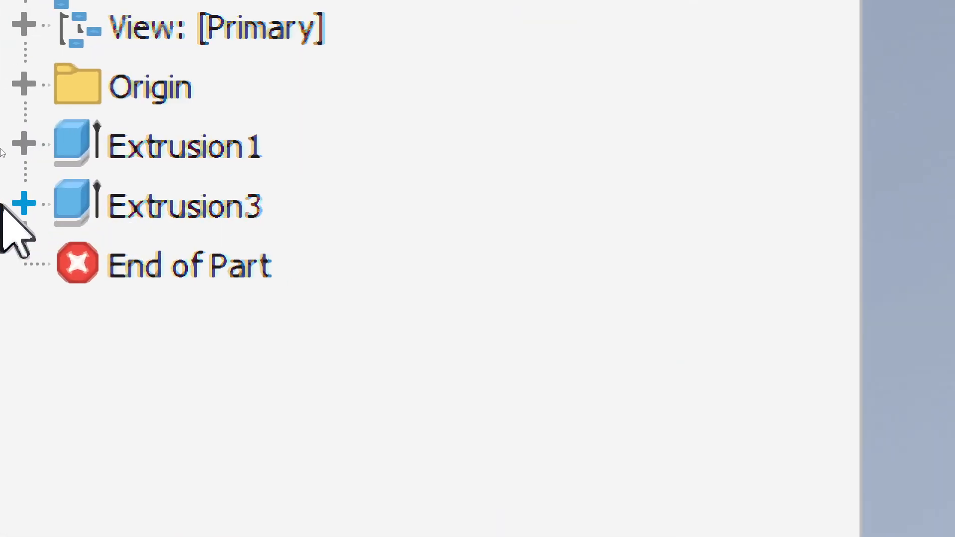
click(23, 203)
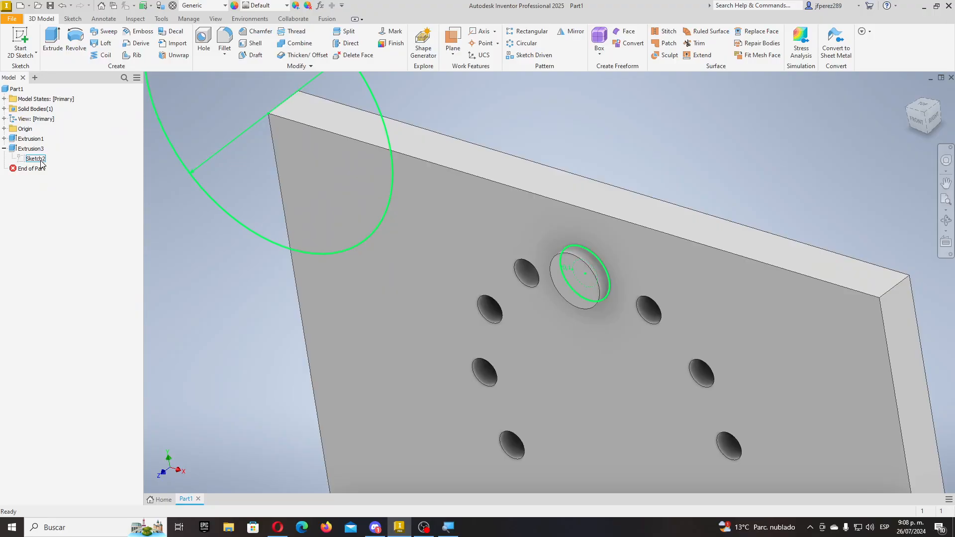
scroll(396, 184, down, 5)
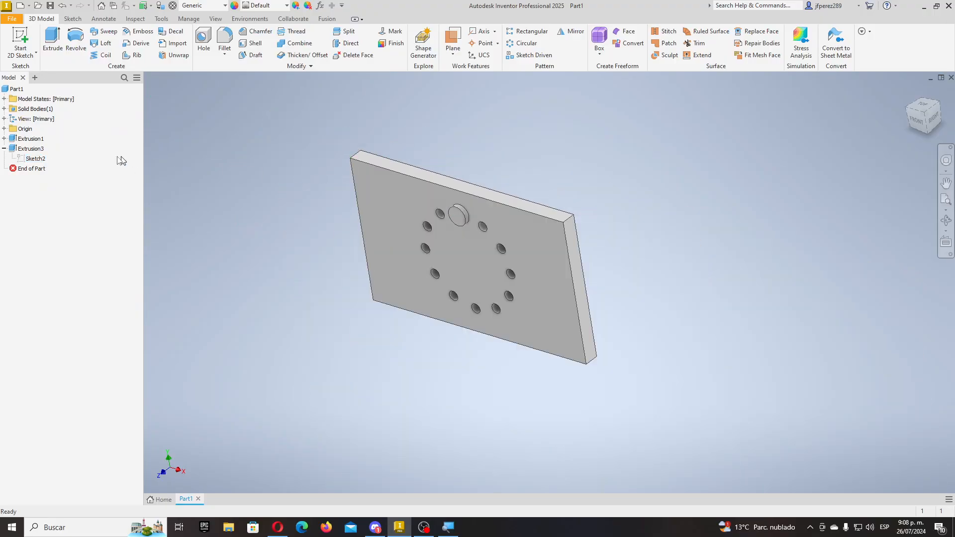
click(39, 160)
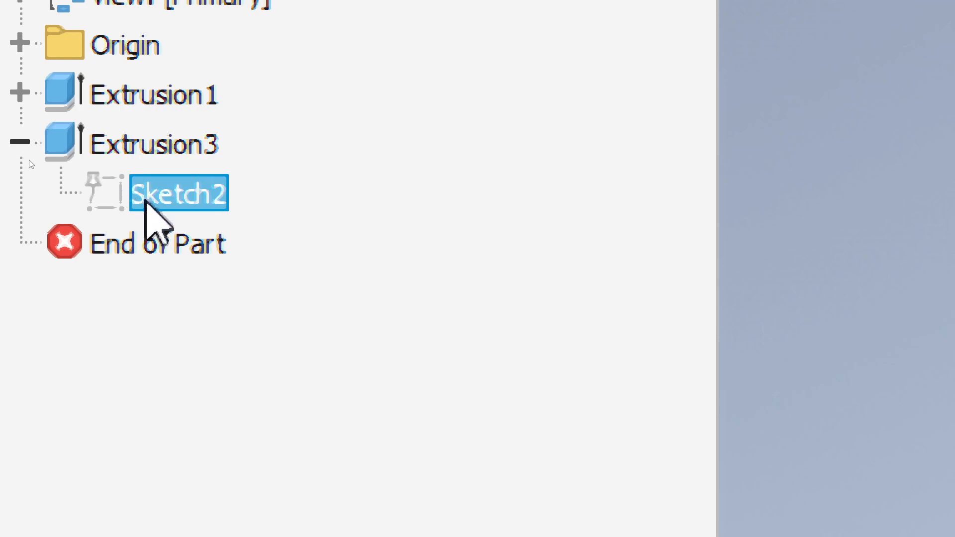
right_click(165, 189)
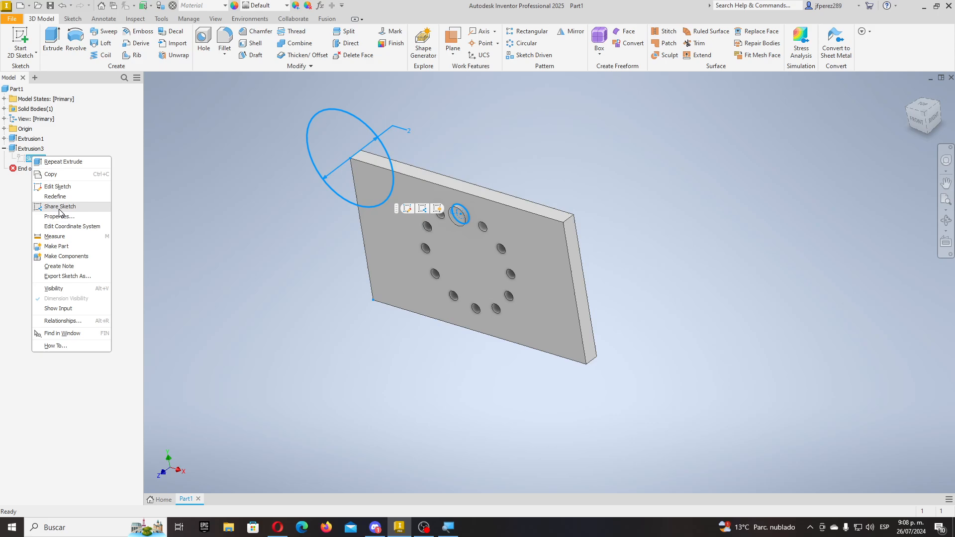
click(59, 207)
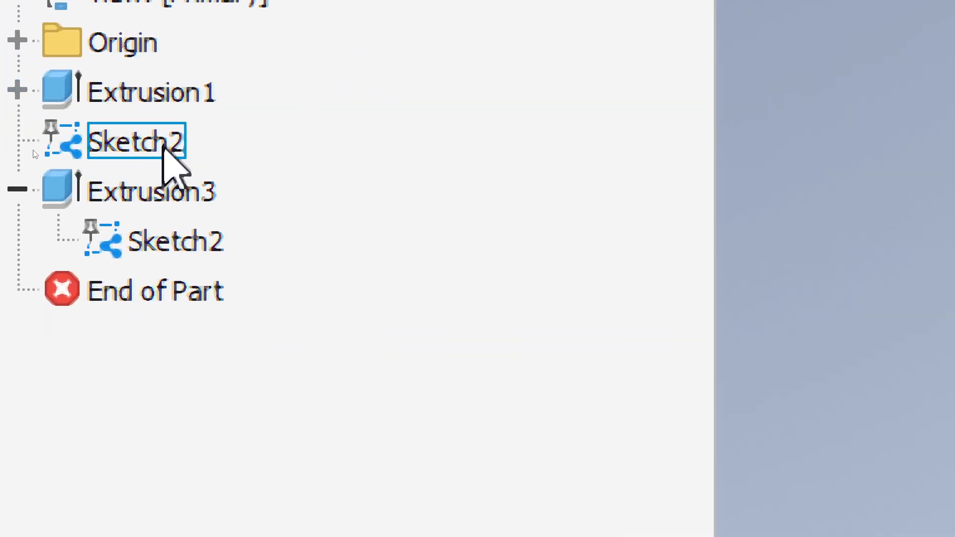
click(18, 189)
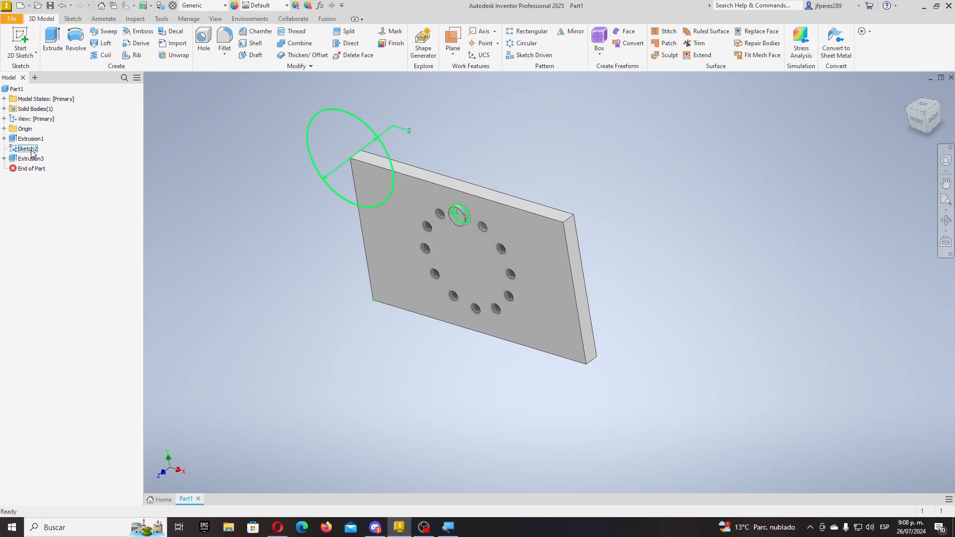
- Cut the large corner circle from shared Sketch2 CalibreLamina deep into the plate, Extrusion4
click(52, 41)
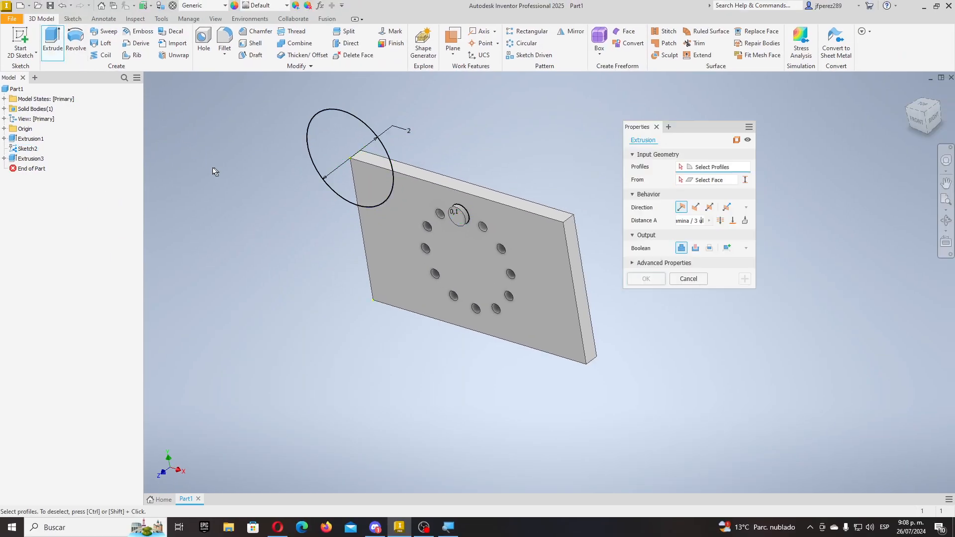
click(358, 120)
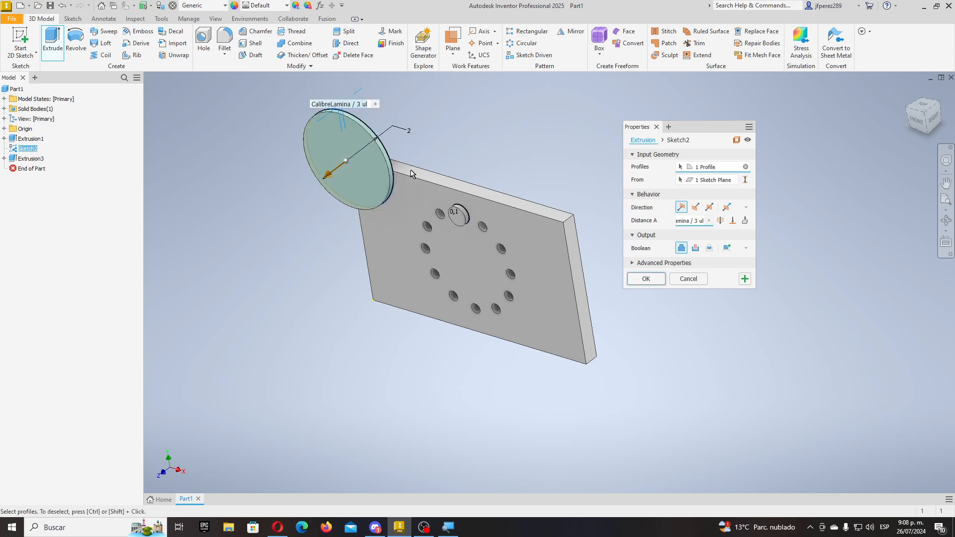
click(698, 208)
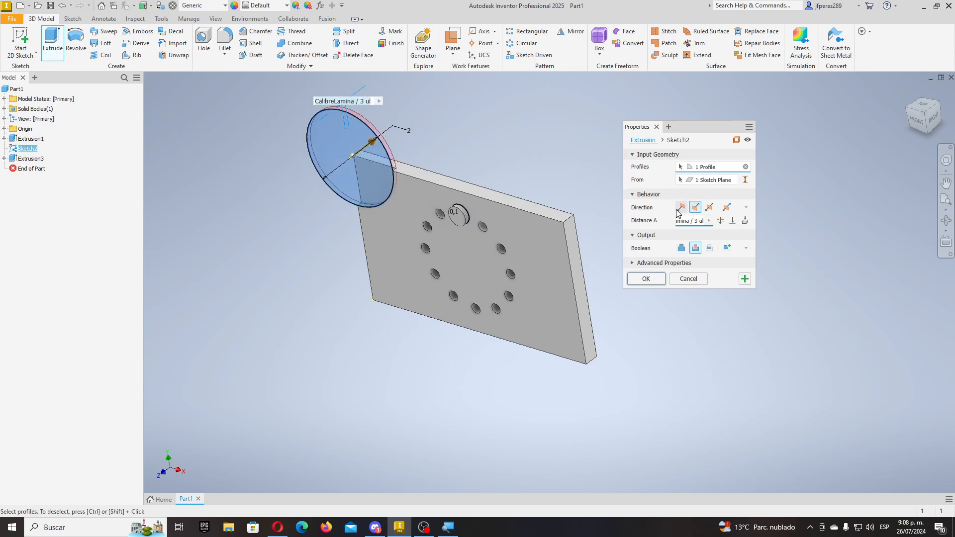
click(712, 222)
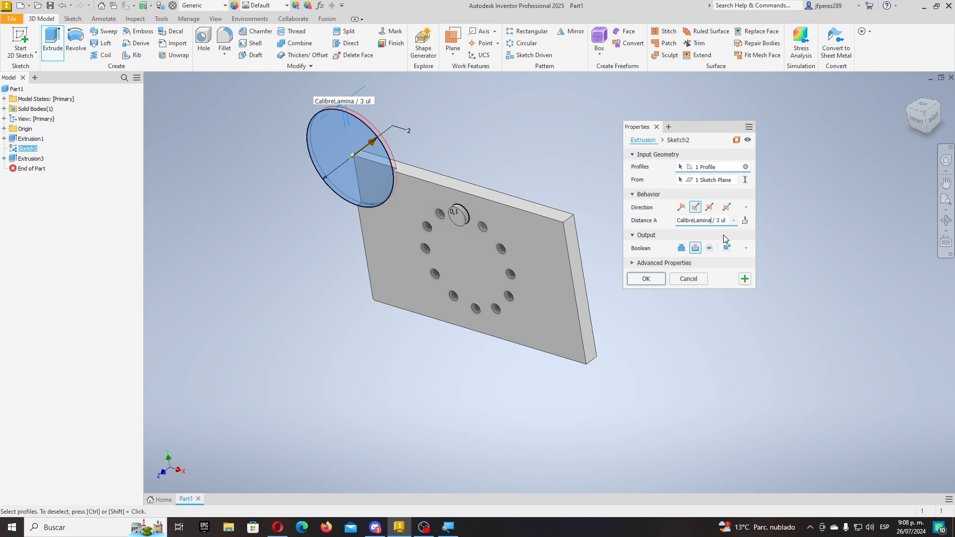
key(BackSpace)
key(BackSpace)
key(BackSpace)
key(BackSpace)
key(BackSpace)
key(BackSpace)
key(BackSpace)
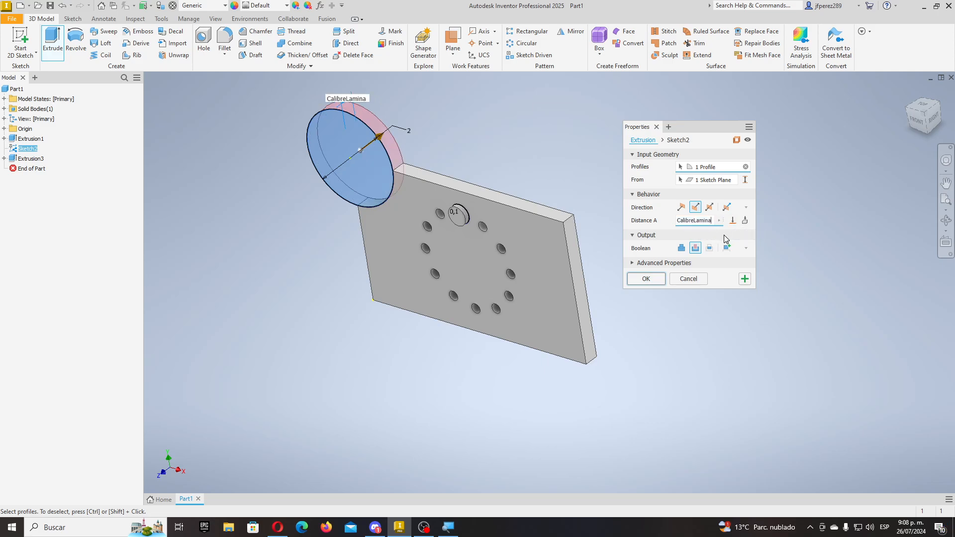
click(648, 279)
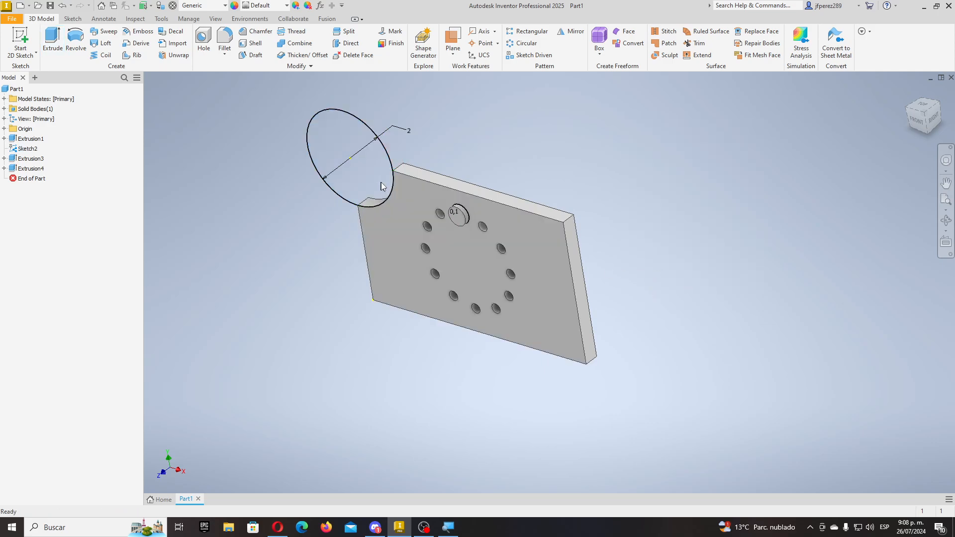
scroll(398, 184, up, 2)
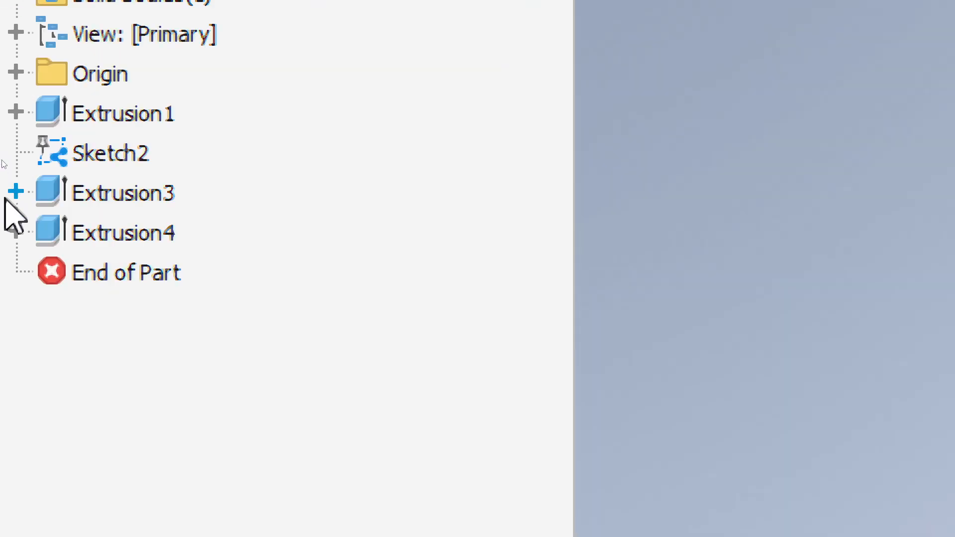
click(16, 191)
- Turn off Visibility for the shared Sketch2 under Extrusion3 and Extrusion4
click(16, 271)
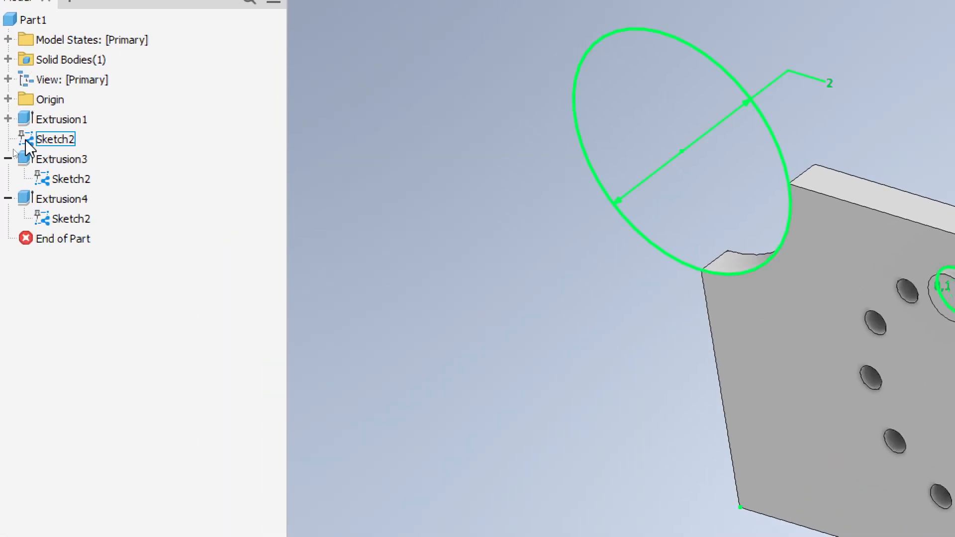
click(42, 140)
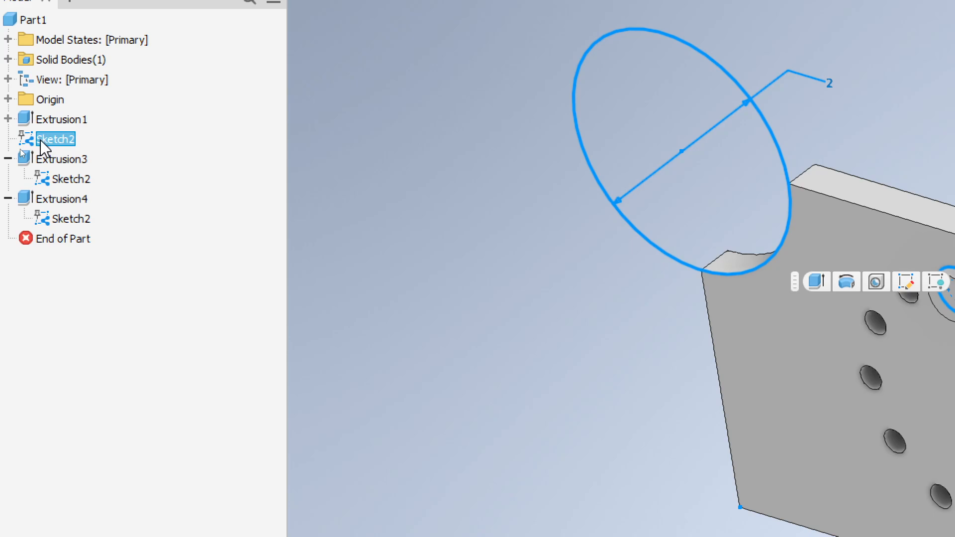
right_click(41, 139)
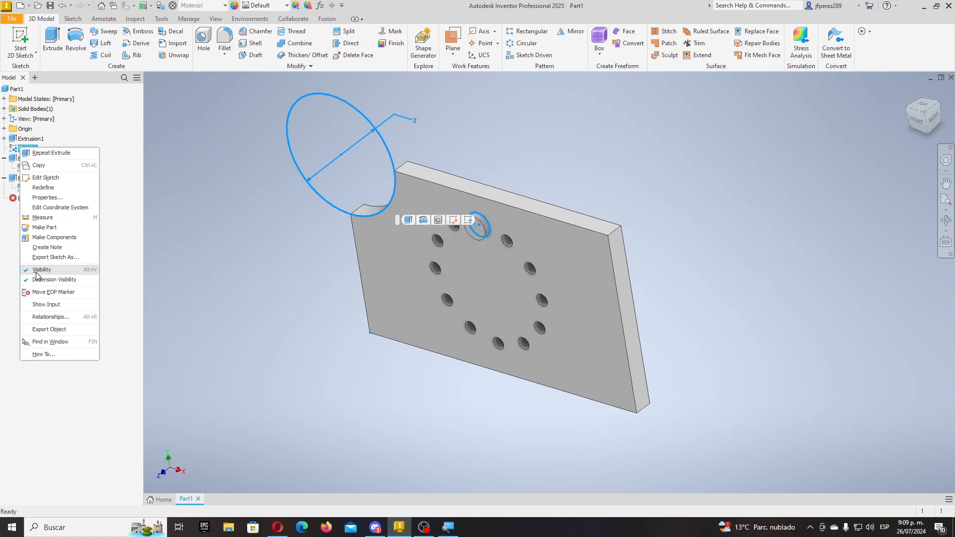
click(37, 270)
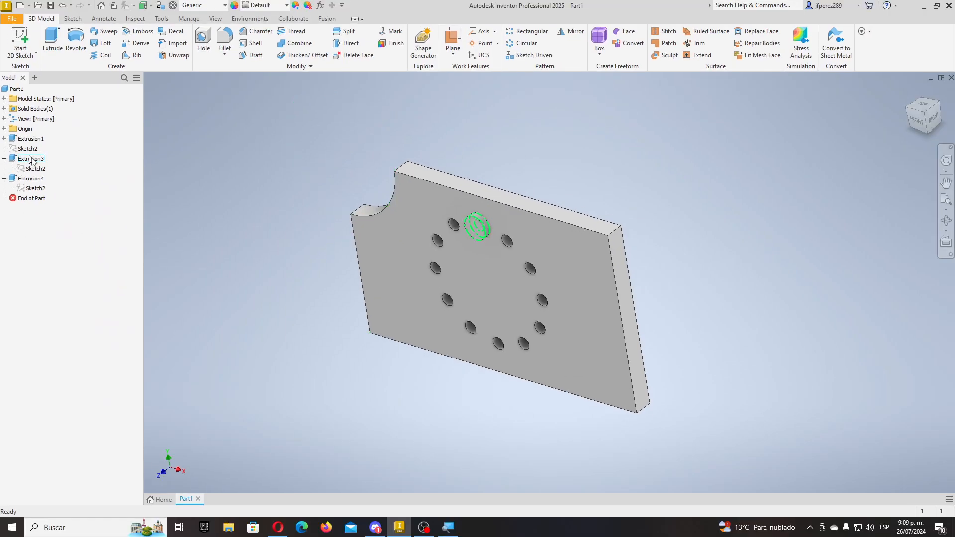
click(23, 150)
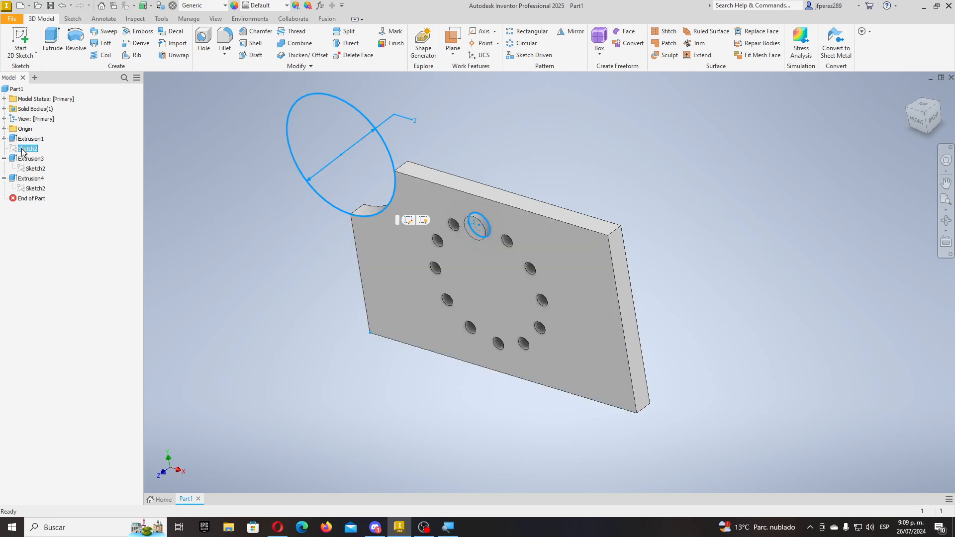
click(227, 224)
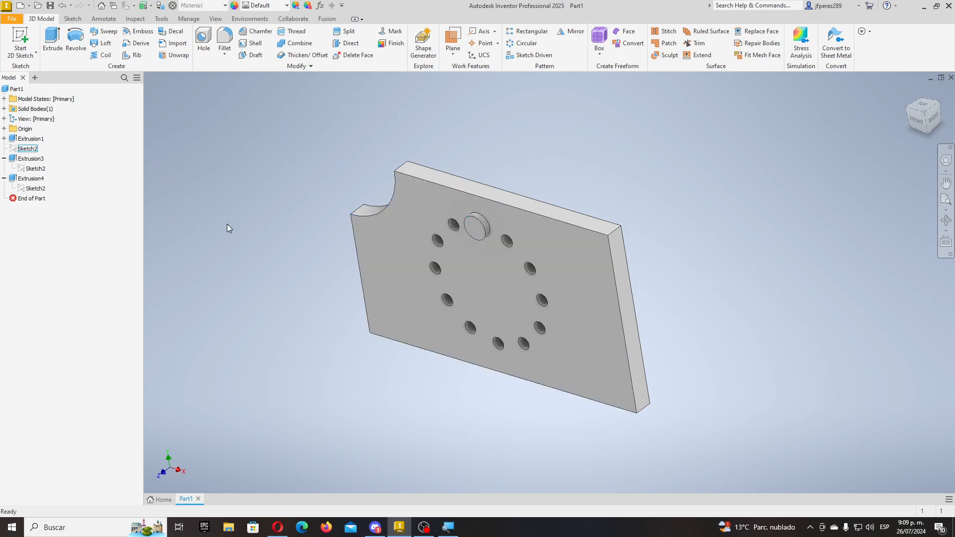
shift+middle_drag(300, 298, 441, 222)
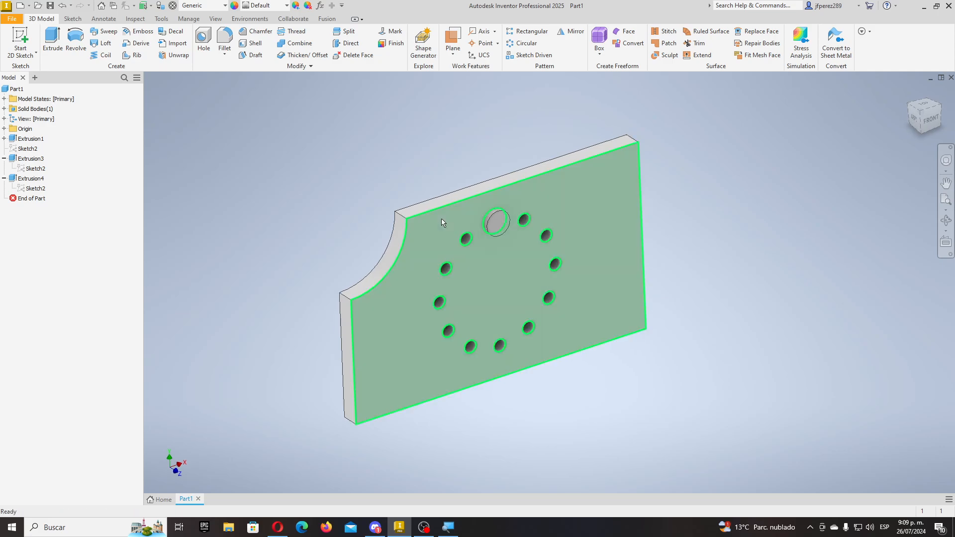
mouse_move(441, 219)
click(313, 237)
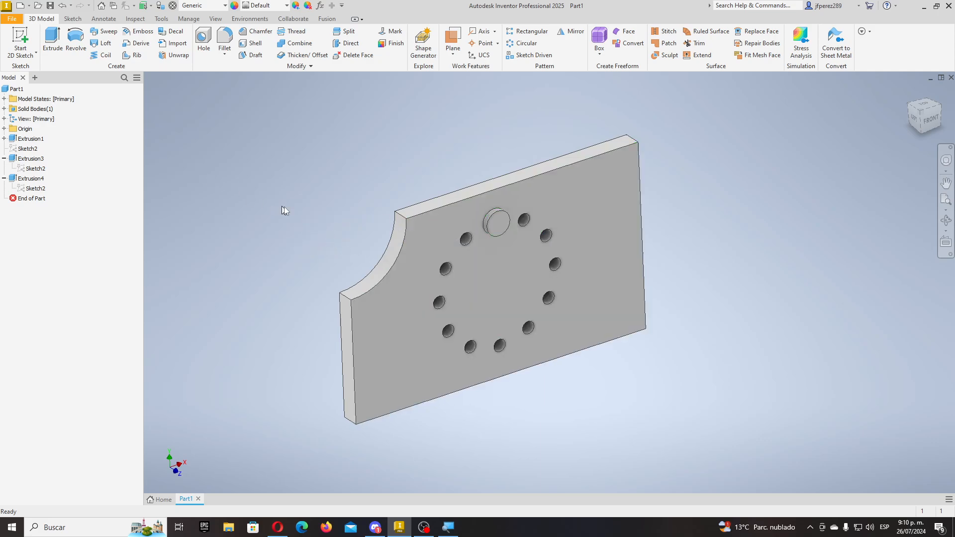
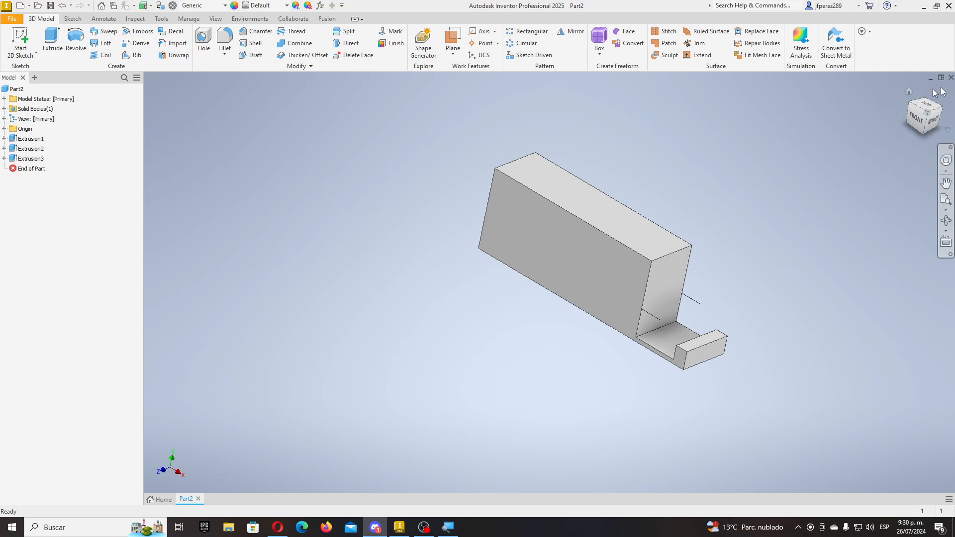
- Discard Part2 unsaved, create Part3 from Standard (mm).ipt, and sketch on its XY plane
click(950, 77)
click(454, 275)
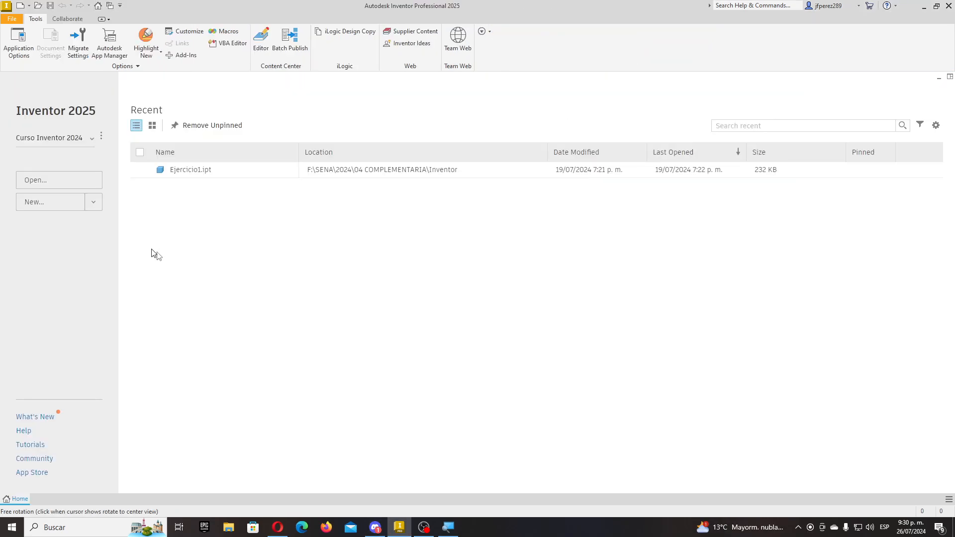
click(20, 7)
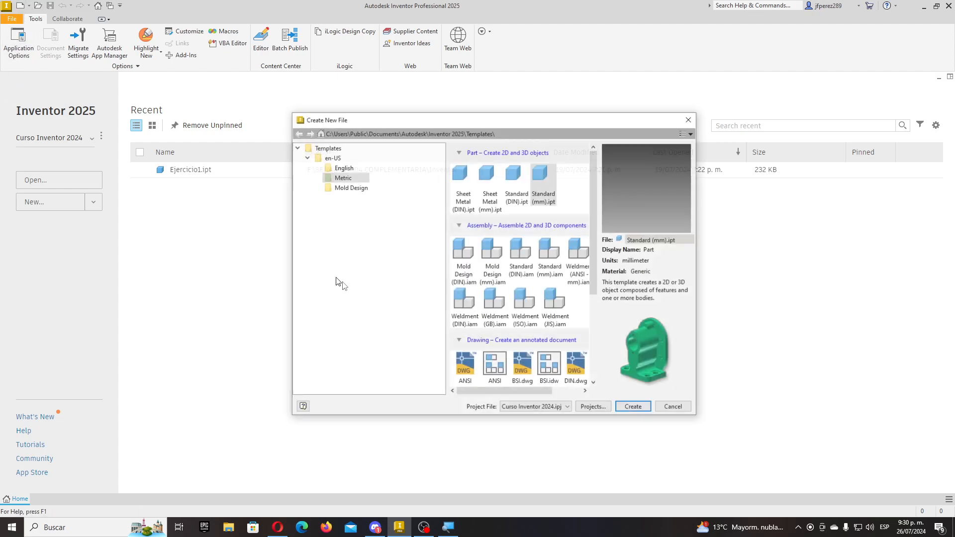
double_click(548, 189)
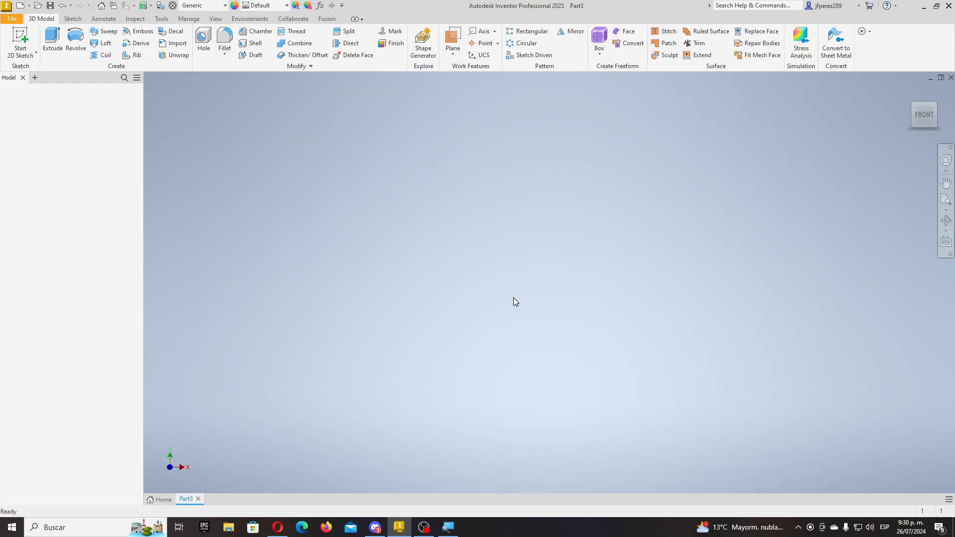
click(27, 39)
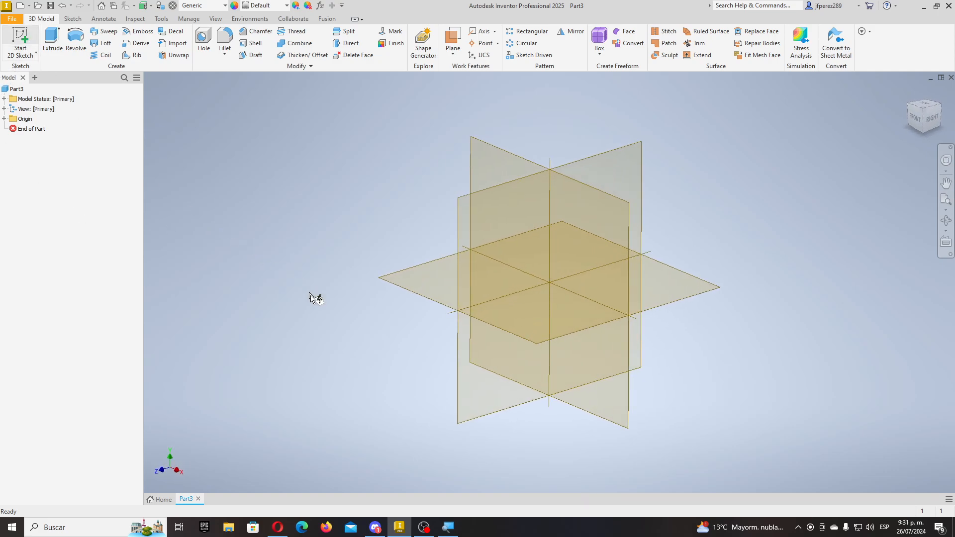
click(495, 158)
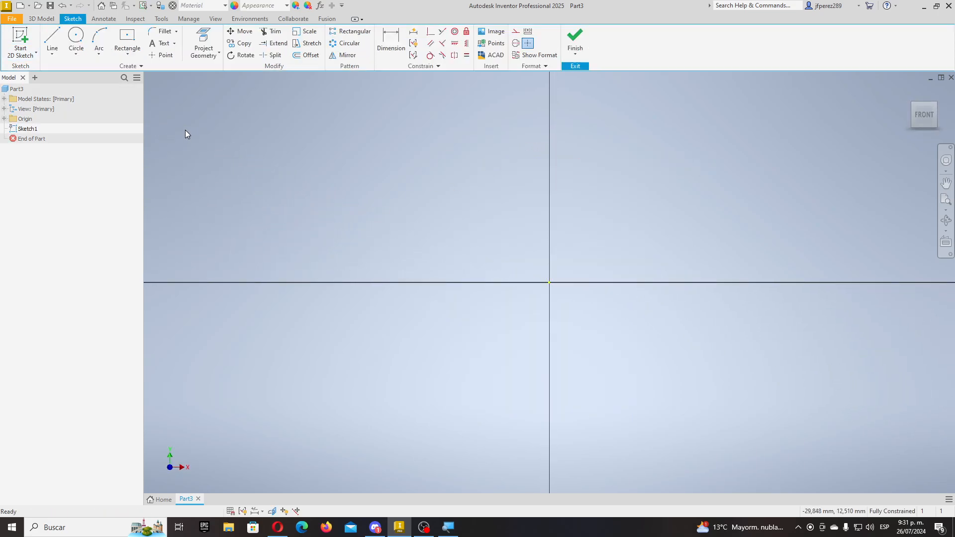
- Draw a two-corner rectangle from the X axis up and to the left
click(127, 40)
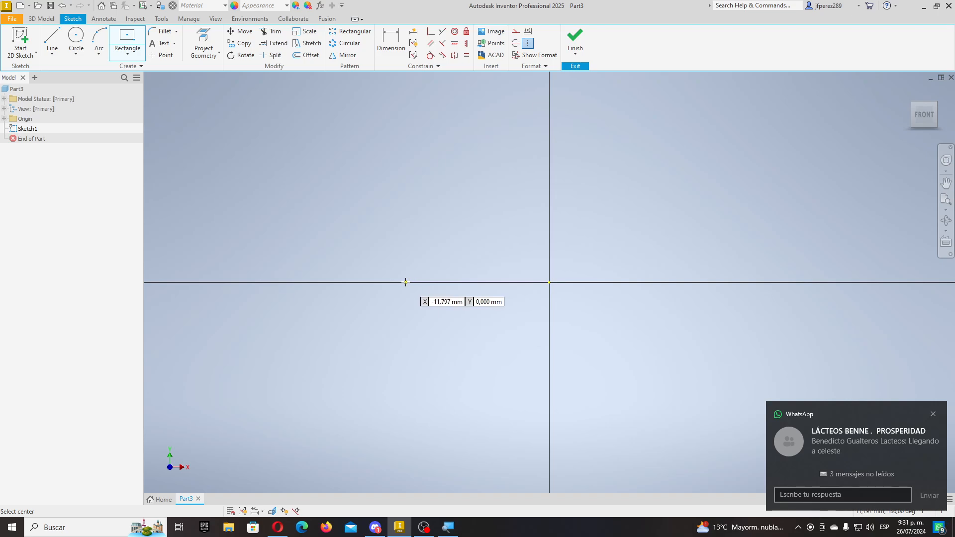
click(405, 282)
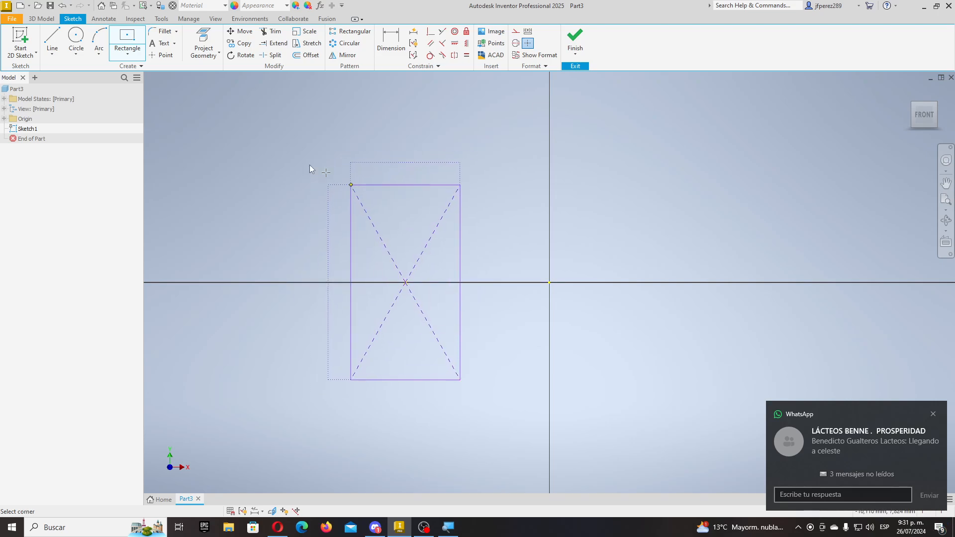
key(Escape)
click(125, 56)
click(137, 71)
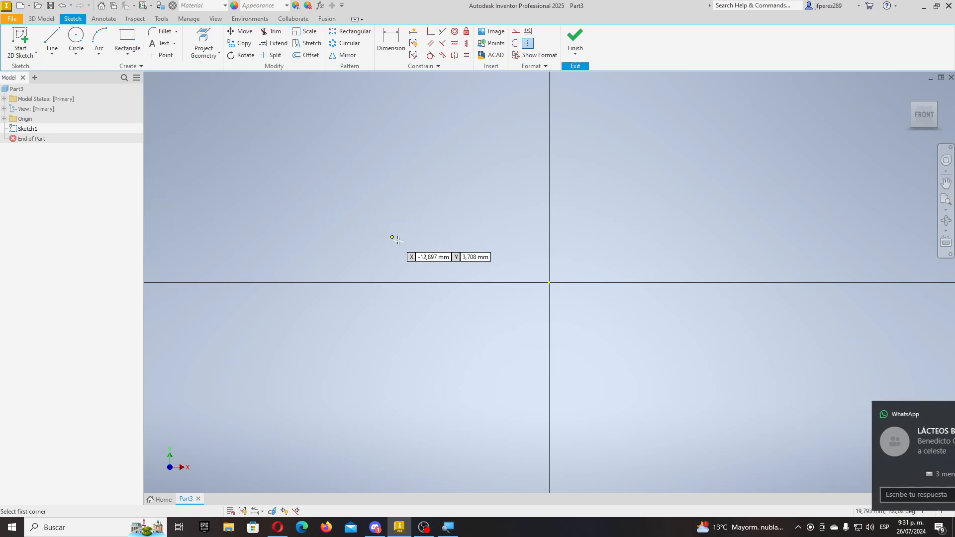
click(407, 282)
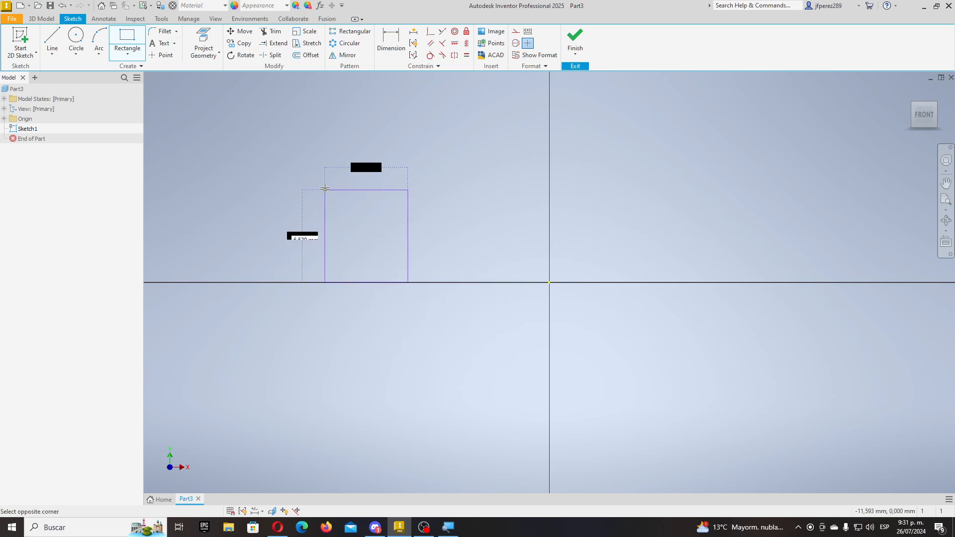
click(296, 122)
- Draw a taller rectangle from the first one's lower-left corner, joined to its left side
scroll(427, 284, up, 5)
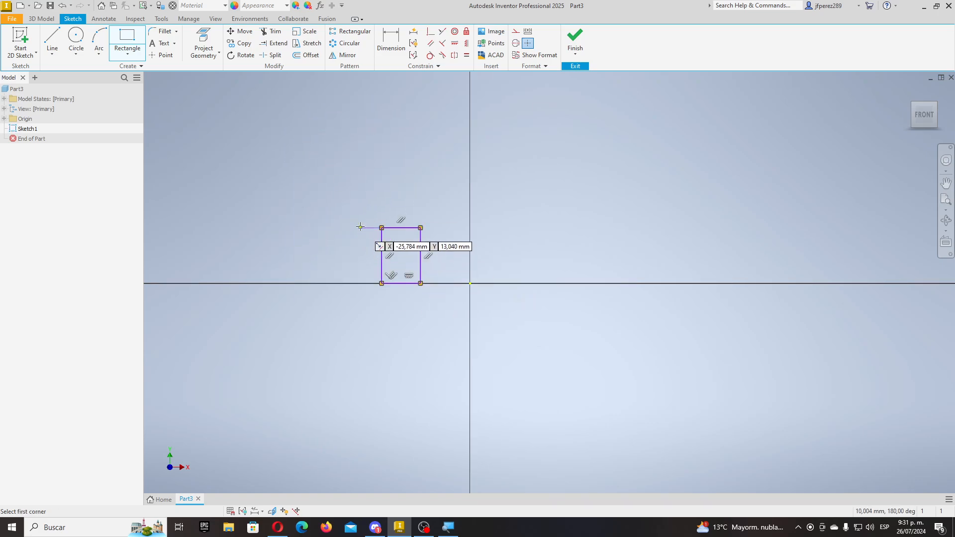
scroll(363, 229, down, 3)
click(400, 334)
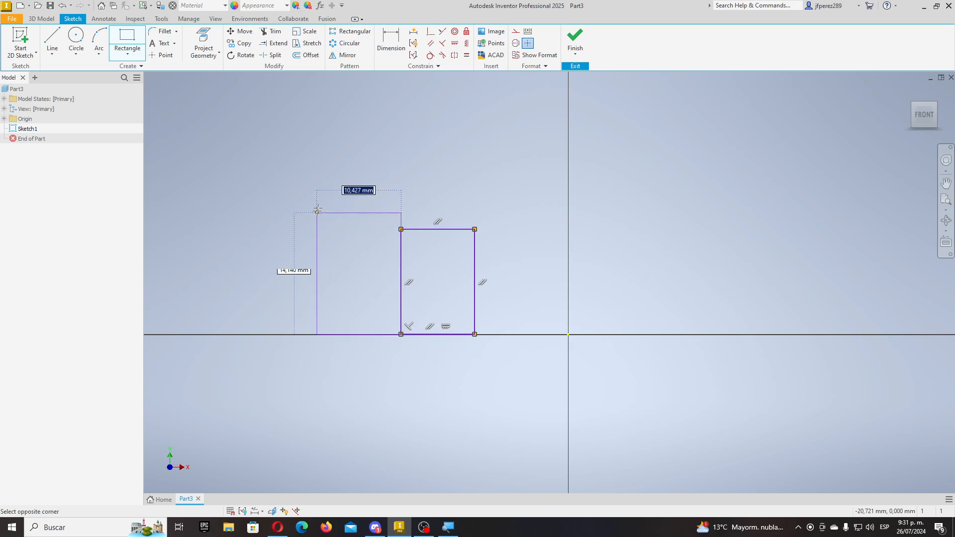
click(317, 141)
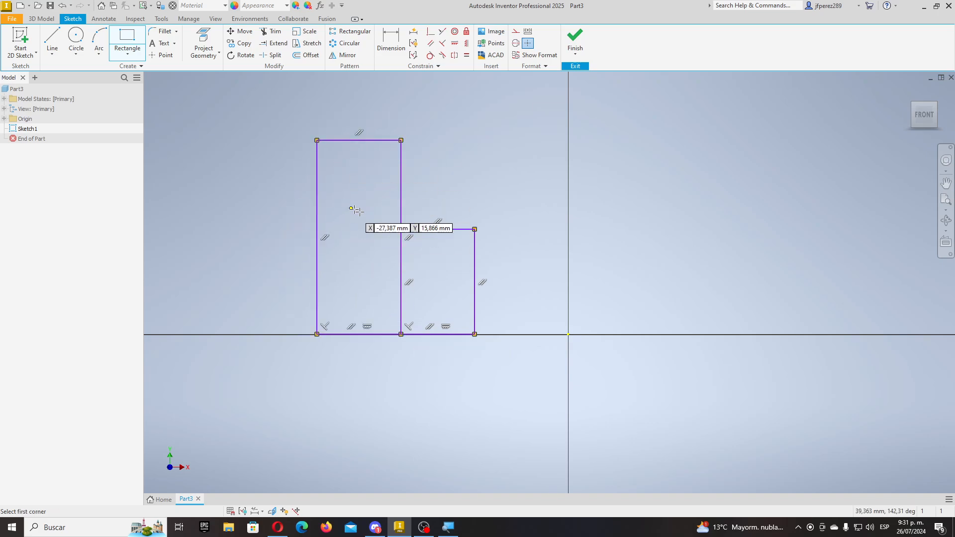
key(Escape)
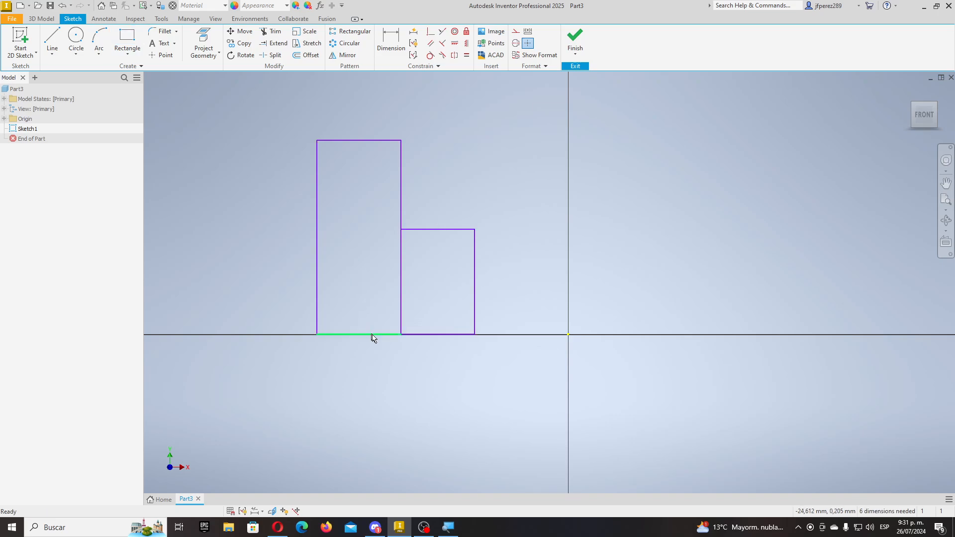
- Delete and trim the vertical line shared by the two rectangles into one outline
mouse_move(384, 351)
mouse_down()
mouse_move(428, 256)
mouse_move(428, 222)
mouse_up()
key(Delete)
click(273, 31)
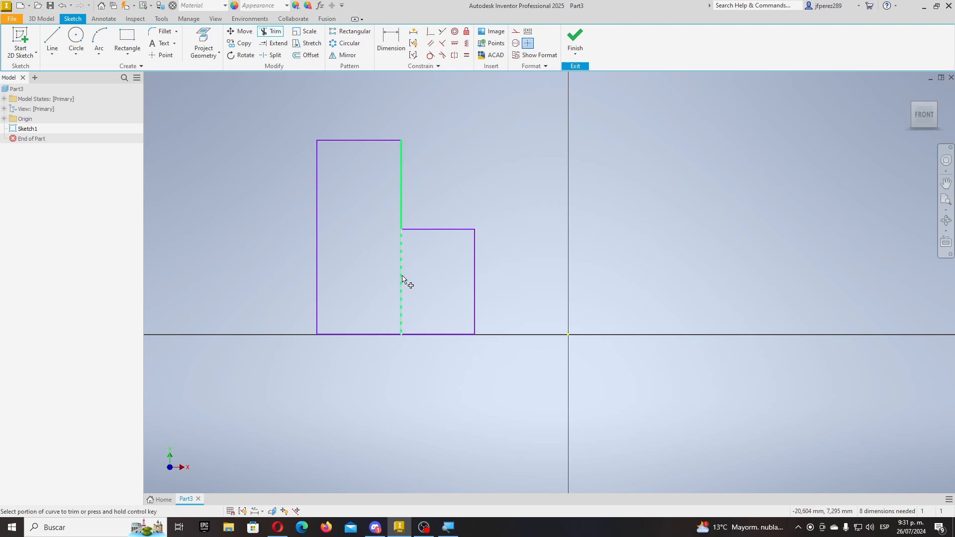
click(402, 279)
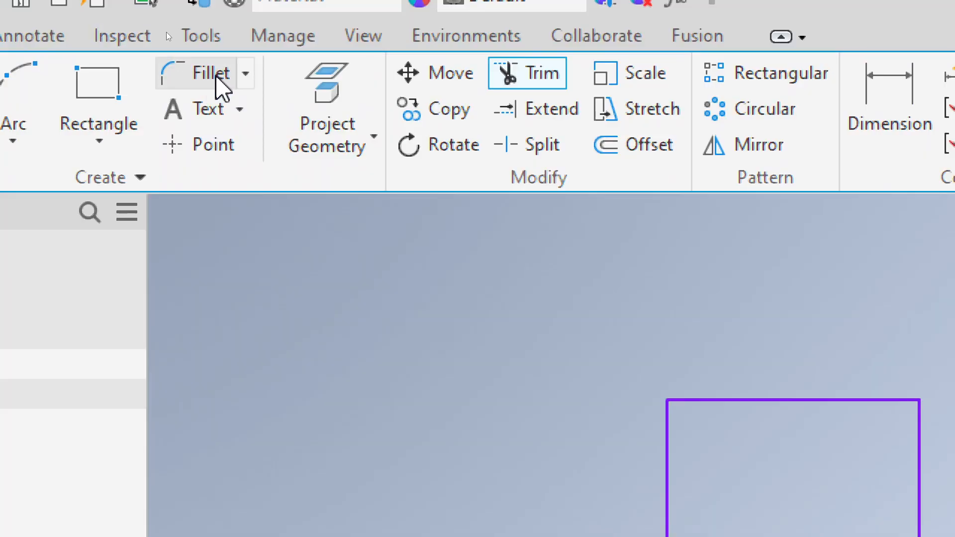
- Round the upper-left and lower-left corners with 2 mm fillets
click(188, 52)
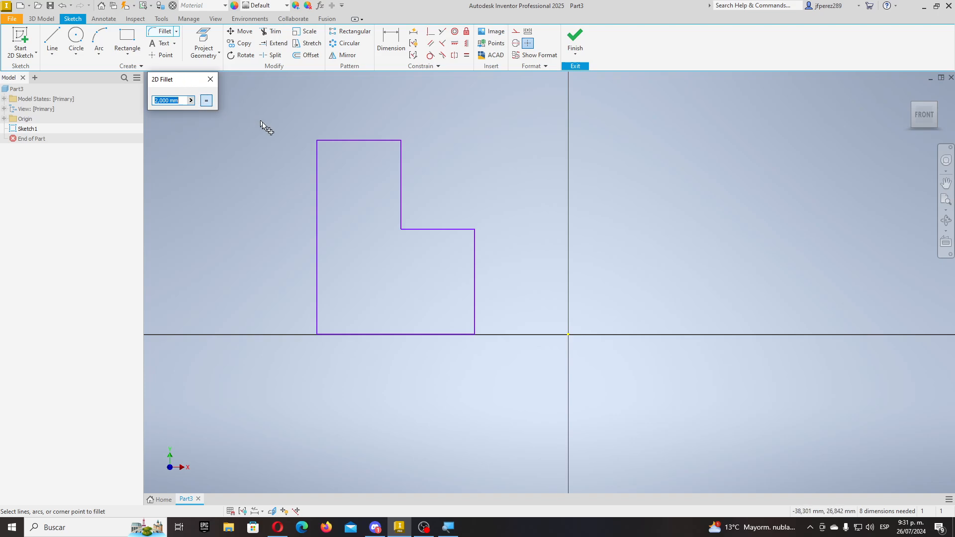
click(326, 147)
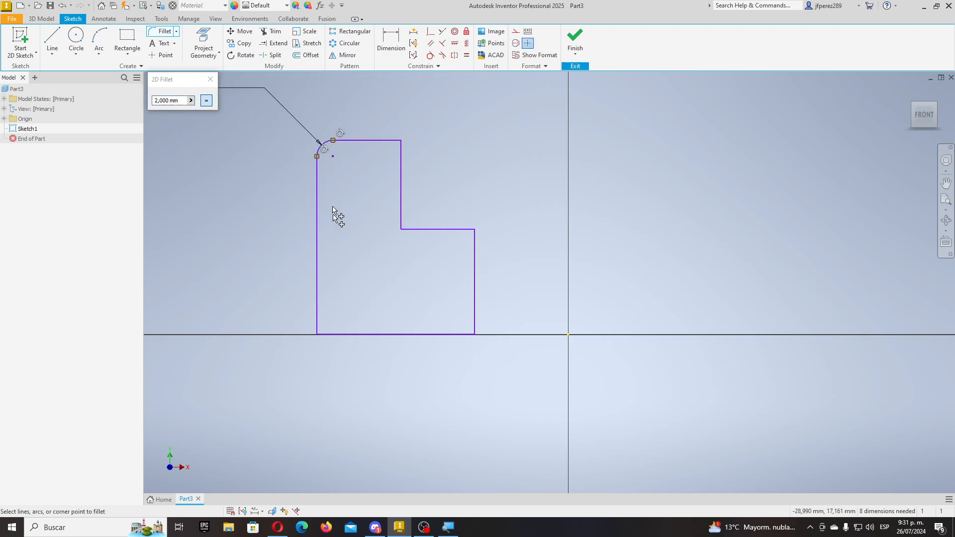
click(318, 308)
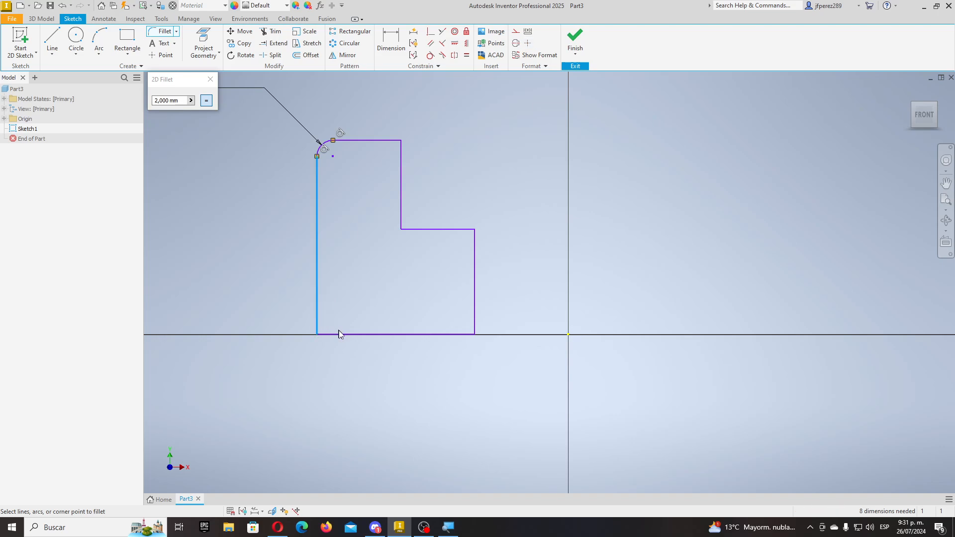
click(339, 333)
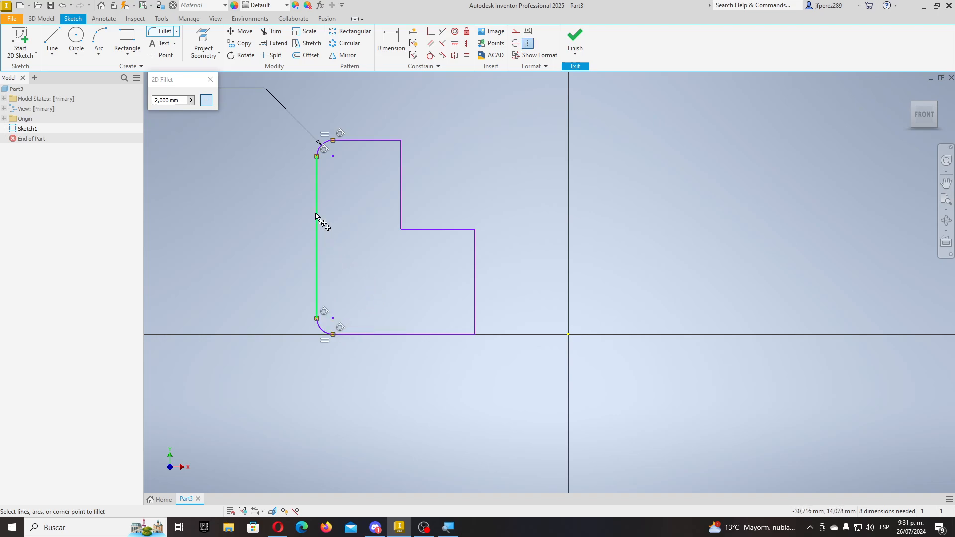
click(209, 79)
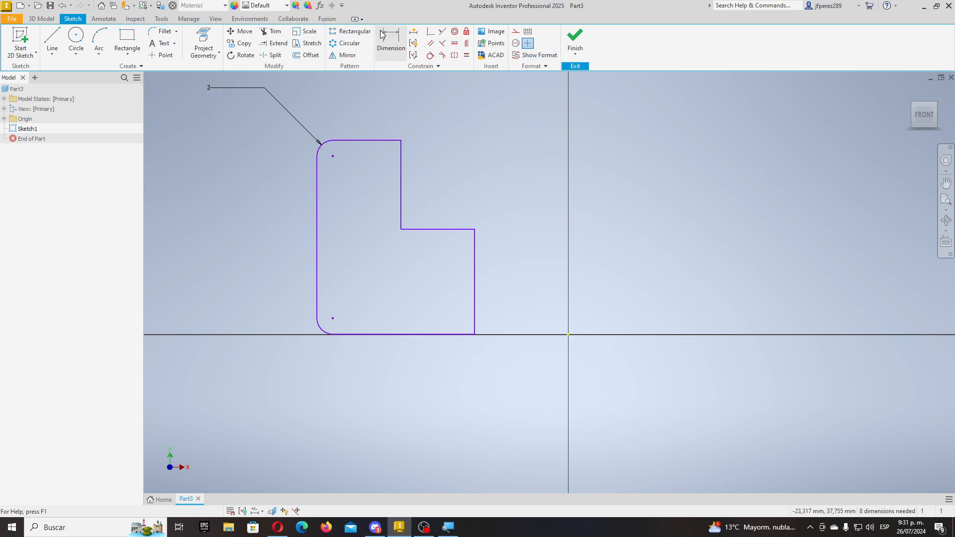
- Dimension the right edge 10 mm from the origin and 10 mm tall
click(391, 43)
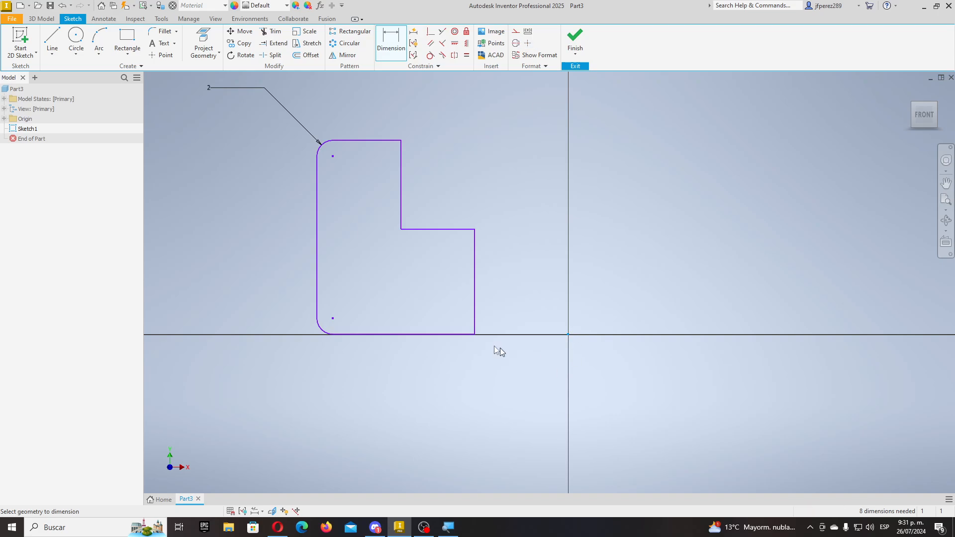
click(474, 336)
click(523, 368)
text(10)
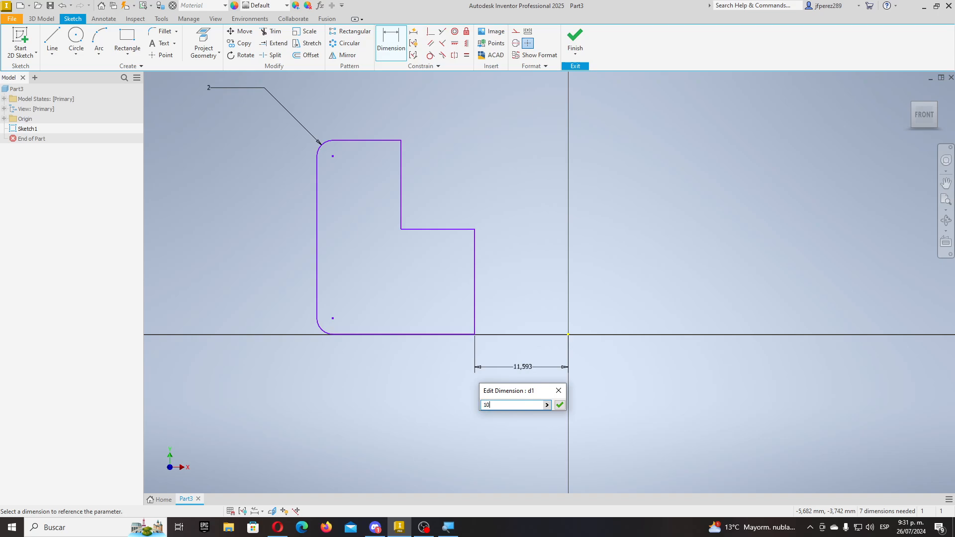
key(Return)
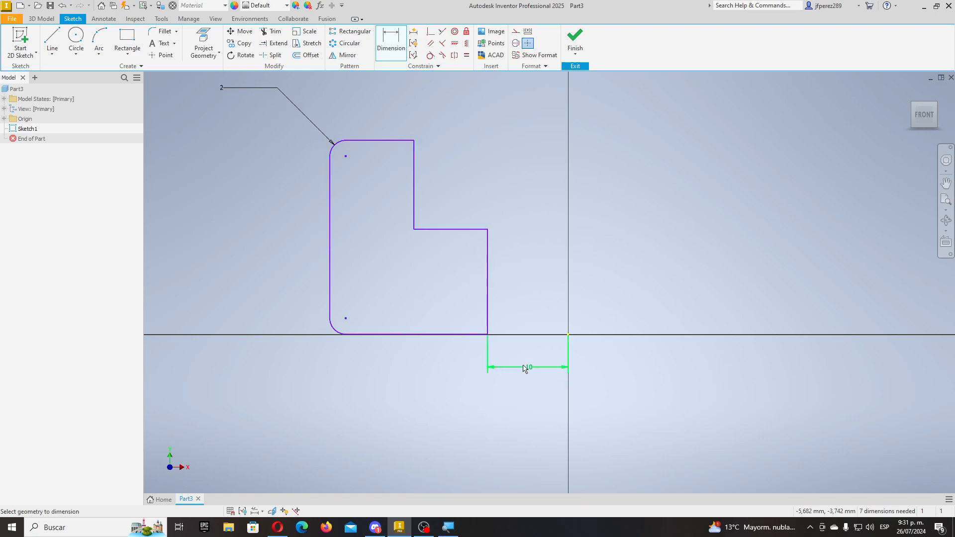
click(488, 295)
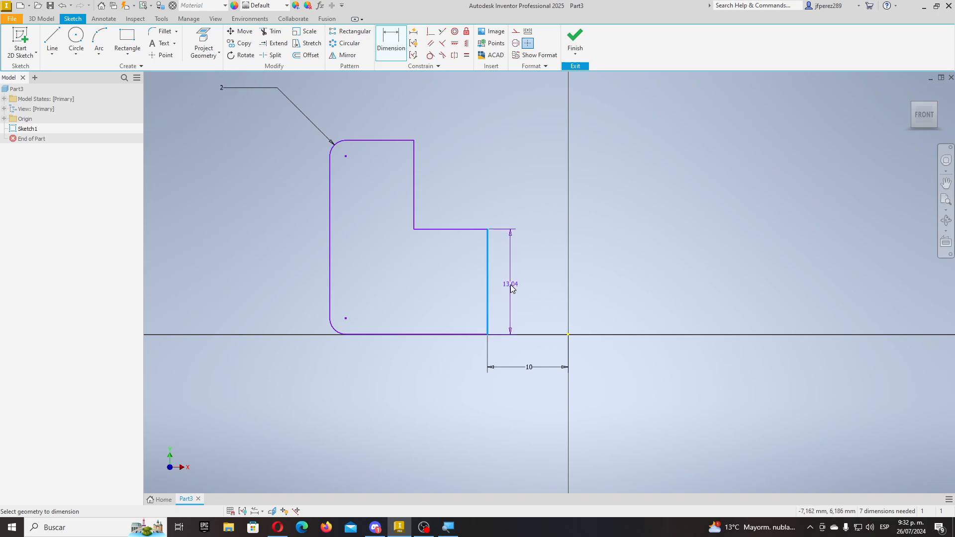
click(512, 292)
text(10)
key(Return)
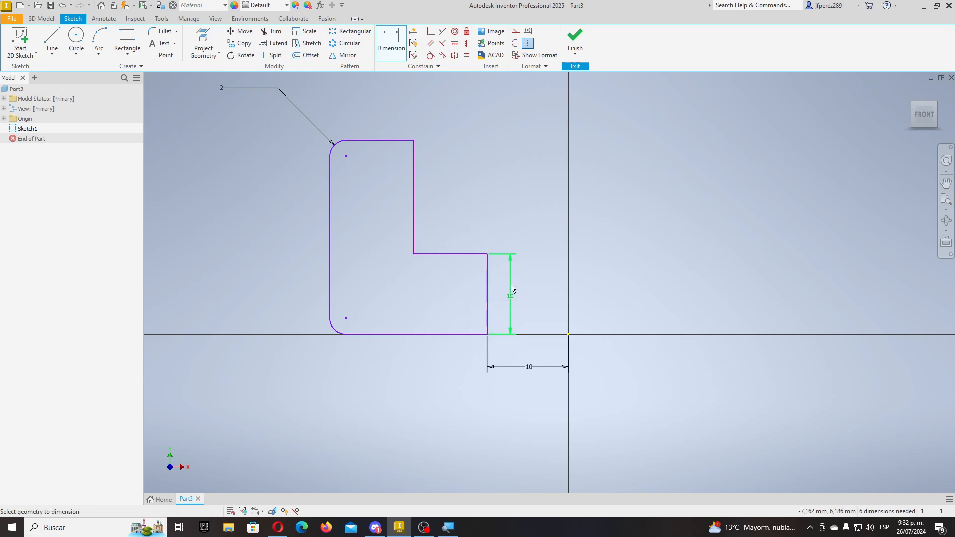
- Dimension the inner vertical edge 15 mm tall and the top width 10 mm
click(415, 213)
click(510, 205)
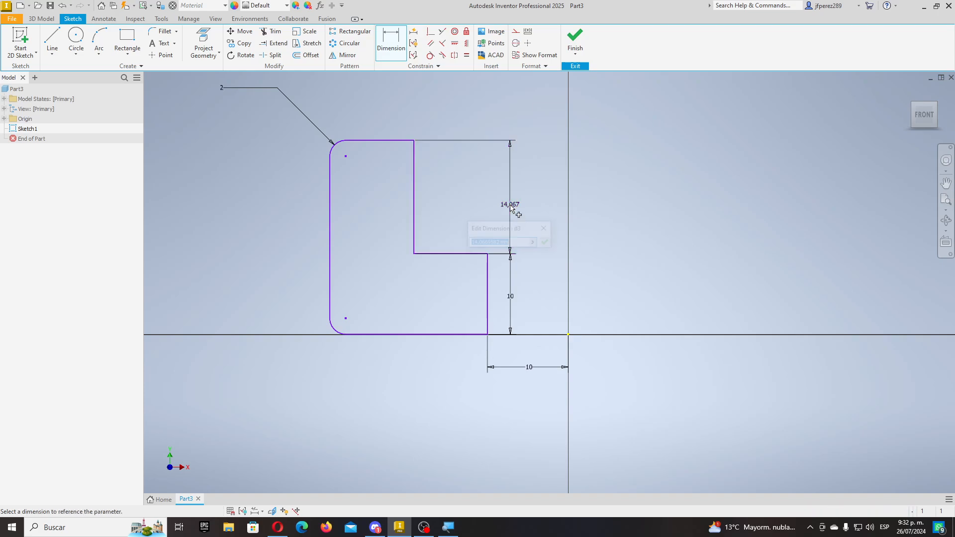
text(15)
key(Return)
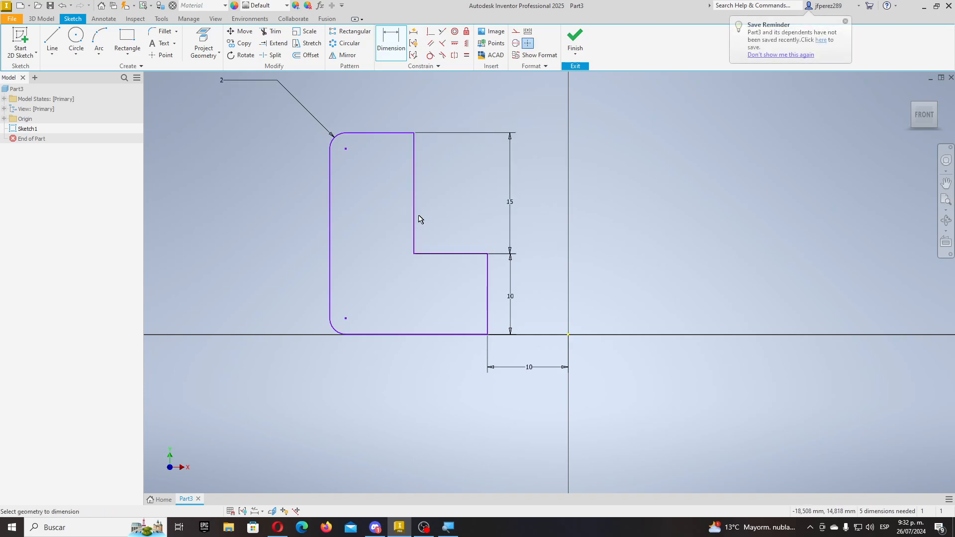
click(413, 219)
click(331, 225)
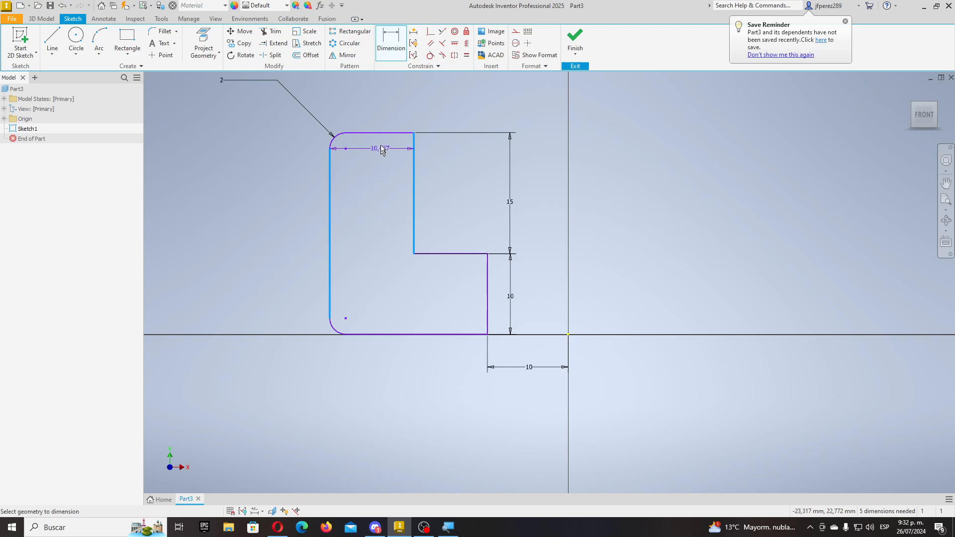
click(377, 93)
text(10)
key(Return)
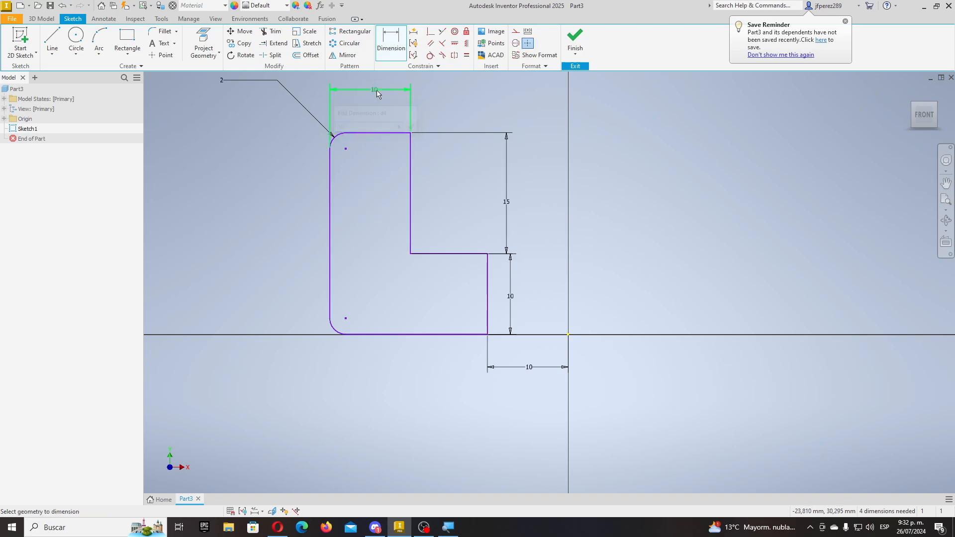
- Set the bottom width to 20 mm and finish the sketch
click(331, 285)
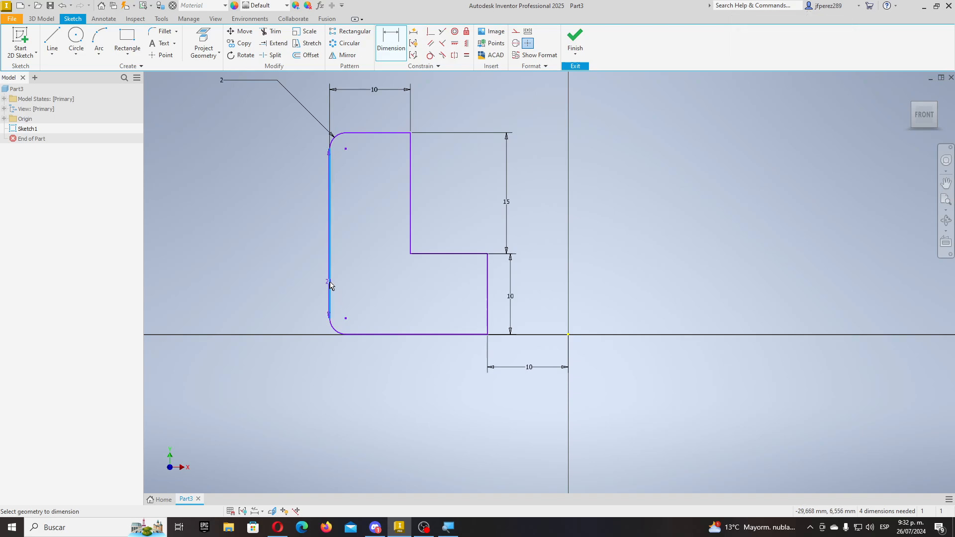
click(488, 303)
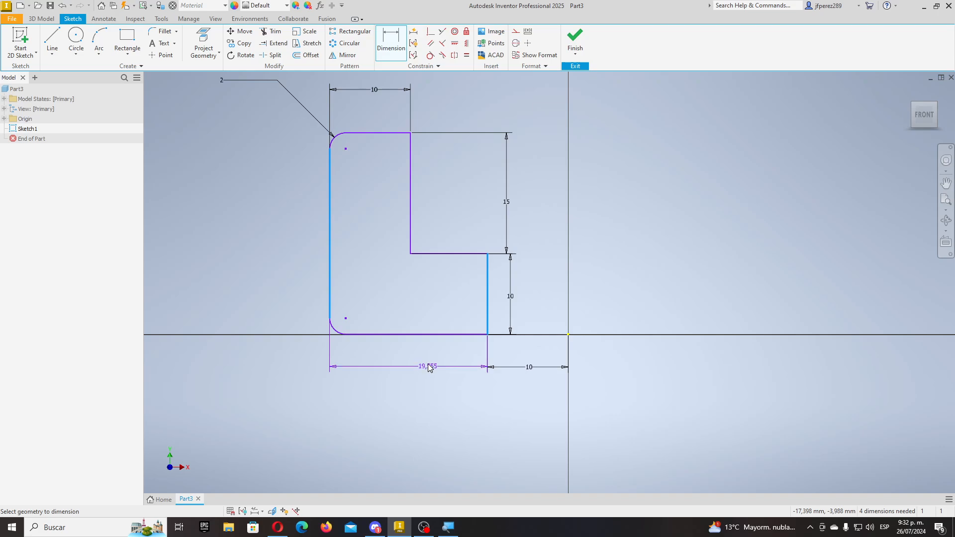
click(430, 368)
text(20)
key(Return)
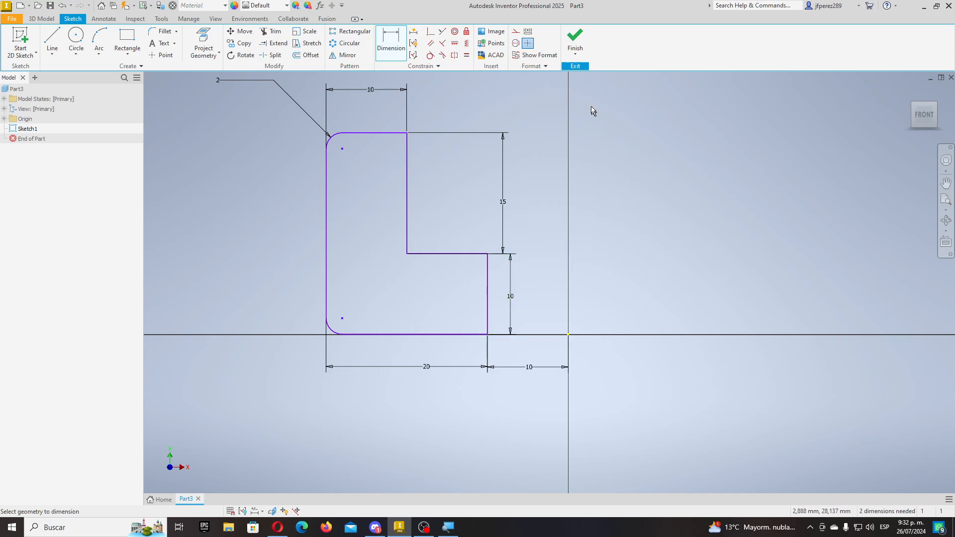
click(575, 39)
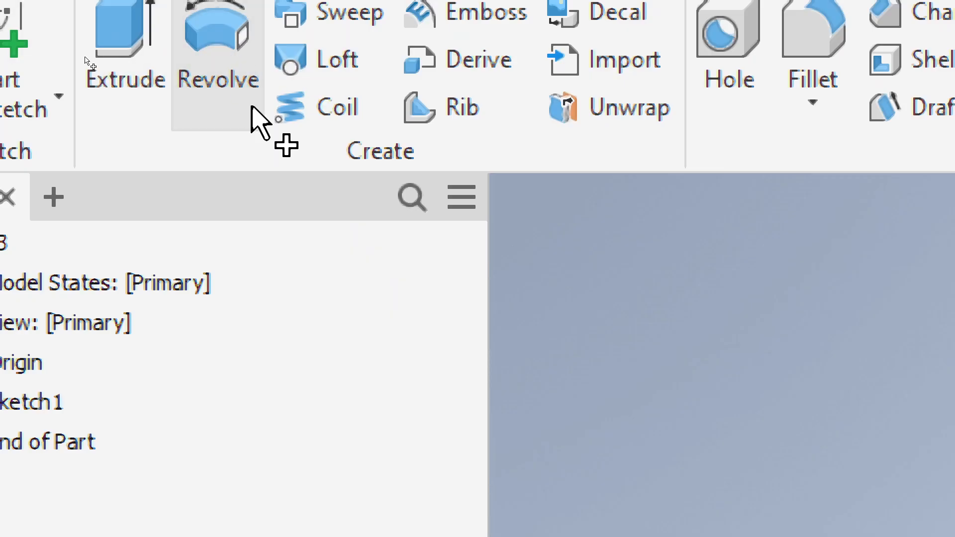
- Start a 360° Revolve of Sketch1's profile and expand the browser's Origin folder
click(251, 107)
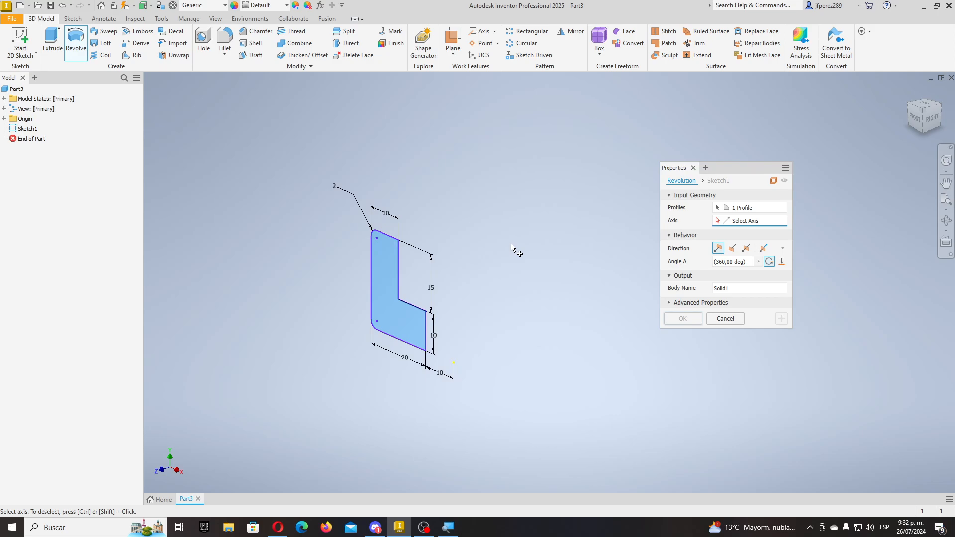
scroll(406, 309, up, 5)
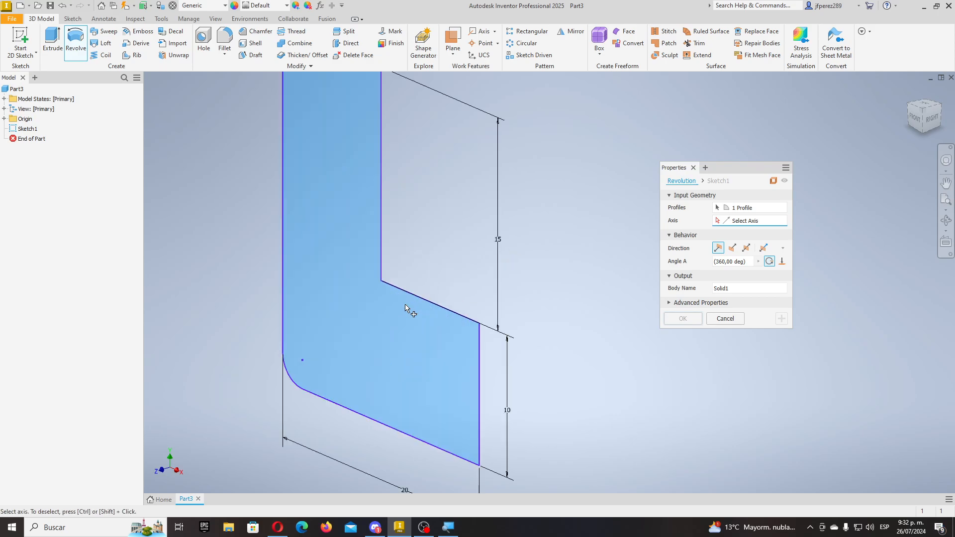
scroll(405, 310, down, 4)
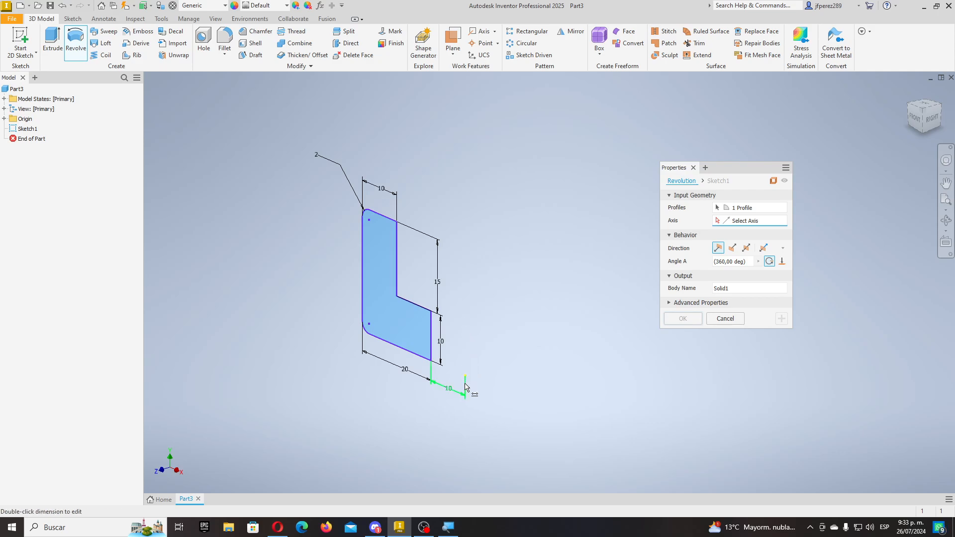
scroll(464, 387, up, 3)
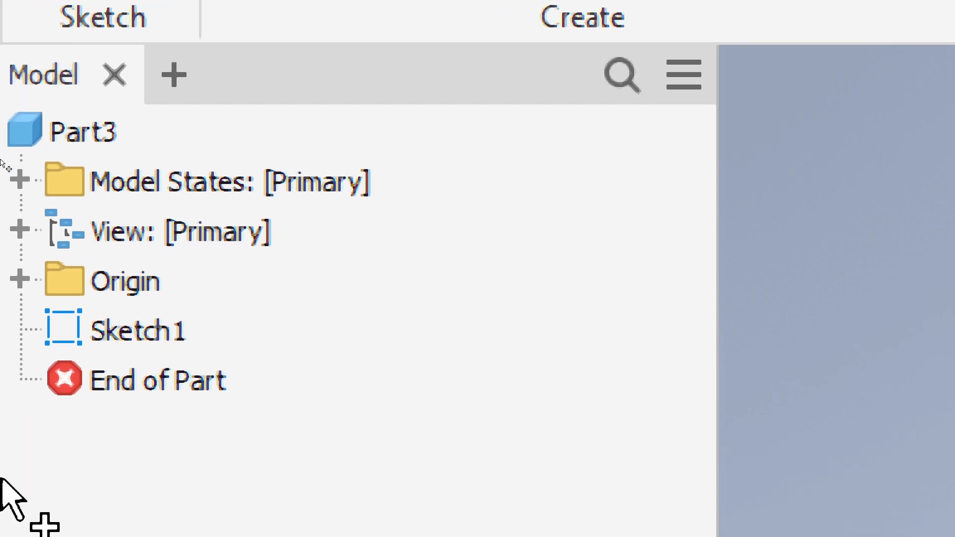
click(21, 255)
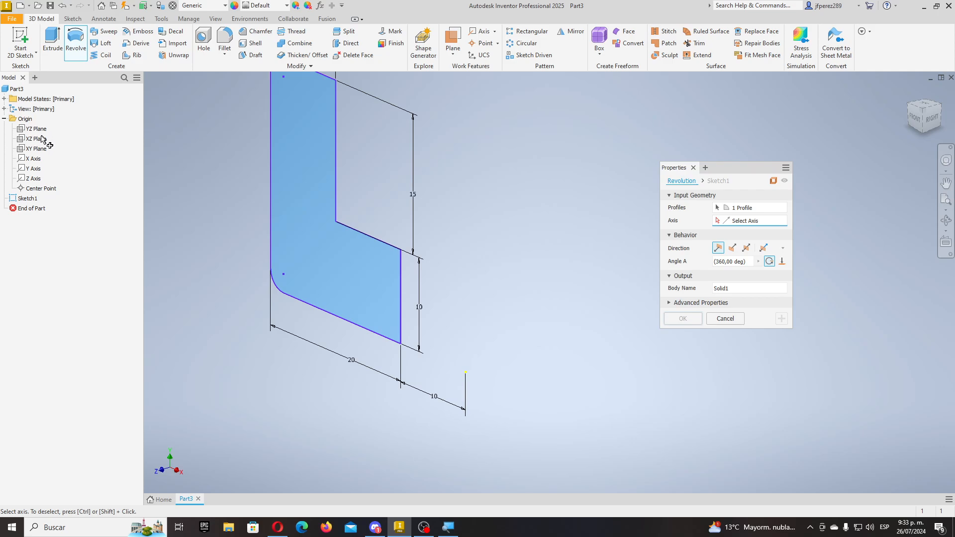
- Preview the profile revolved about the Y Axis as a ring, then cancel the revolve
click(39, 173)
scroll(400, 311, down, 3)
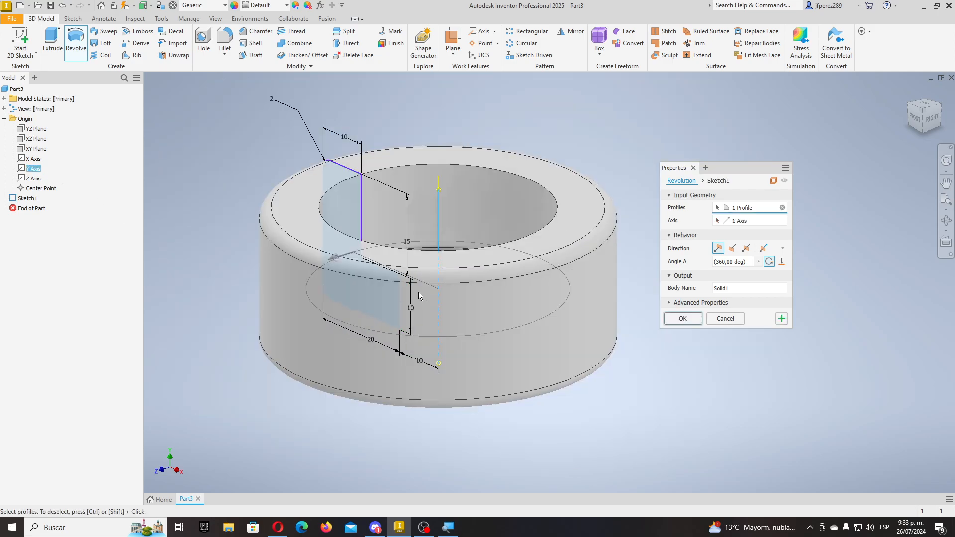
mouse_move(419, 292)
middle_down()
mouse_move(416, 331)
mouse_move(445, 336)
mouse_move(420, 363)
mouse_move(393, 358)
mouse_move(375, 315)
mouse_move(278, 280)
mouse_move(403, 375)
mouse_move(430, 347)
mouse_move(408, 348)
mouse_move(414, 359)
mouse_move(417, 345)
middle_up()
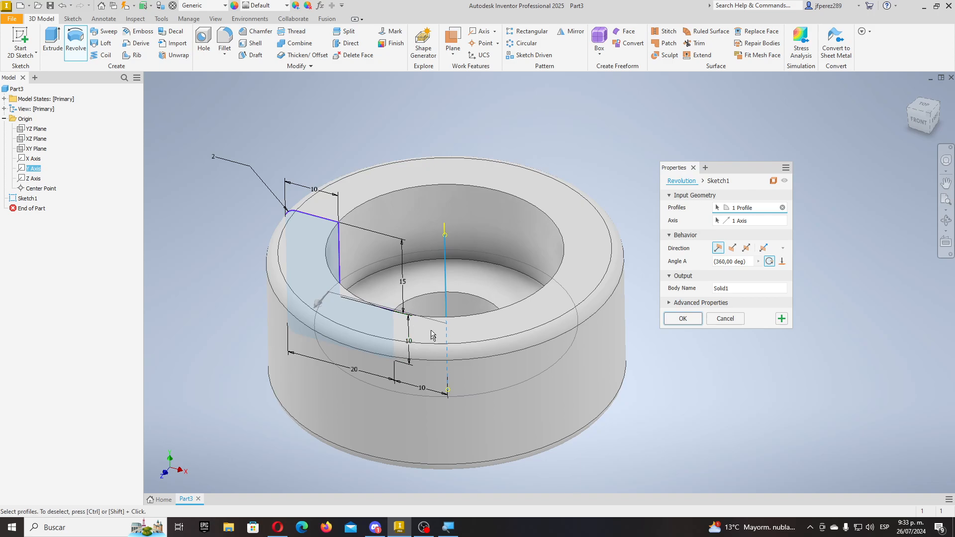
mouse_move(461, 342)
shift+middle_down()
mouse_move(461, 356)
mouse_move(473, 330)
mouse_move(418, 364)
mouse_move(494, 305)
mouse_move(433, 358)
mouse_move(488, 355)
shift+middle_up()
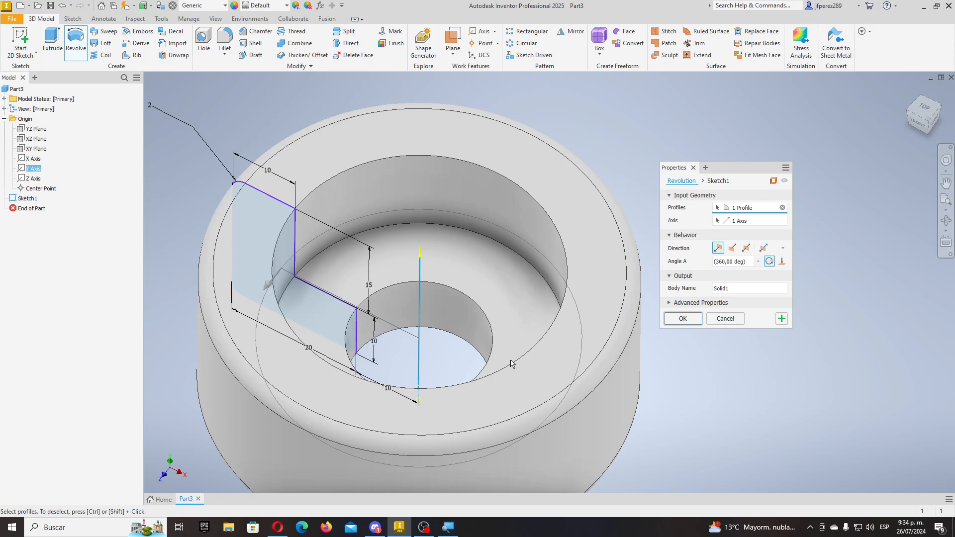
click(729, 319)
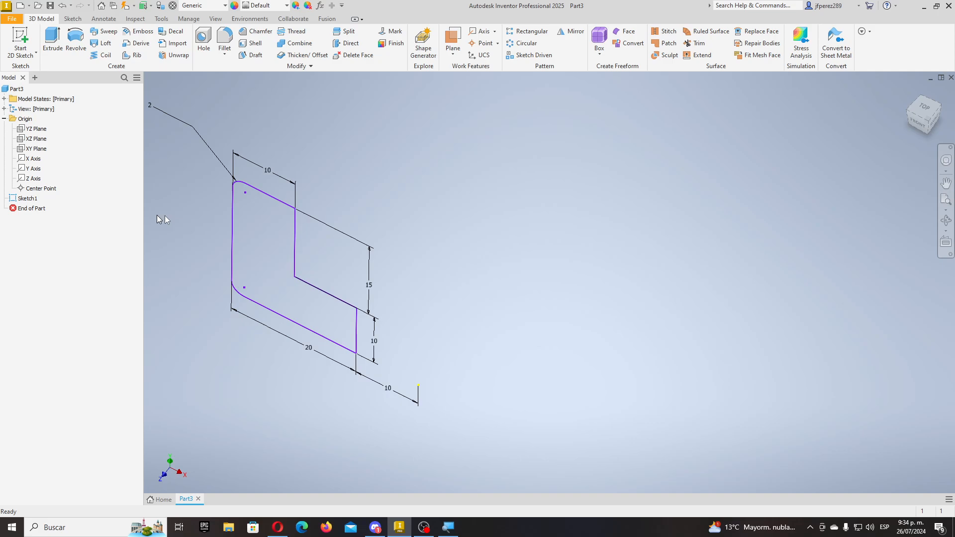
- Reopen Sketch1 and draw a vertical line from the horizontal axis, right of the profile
click(27, 199)
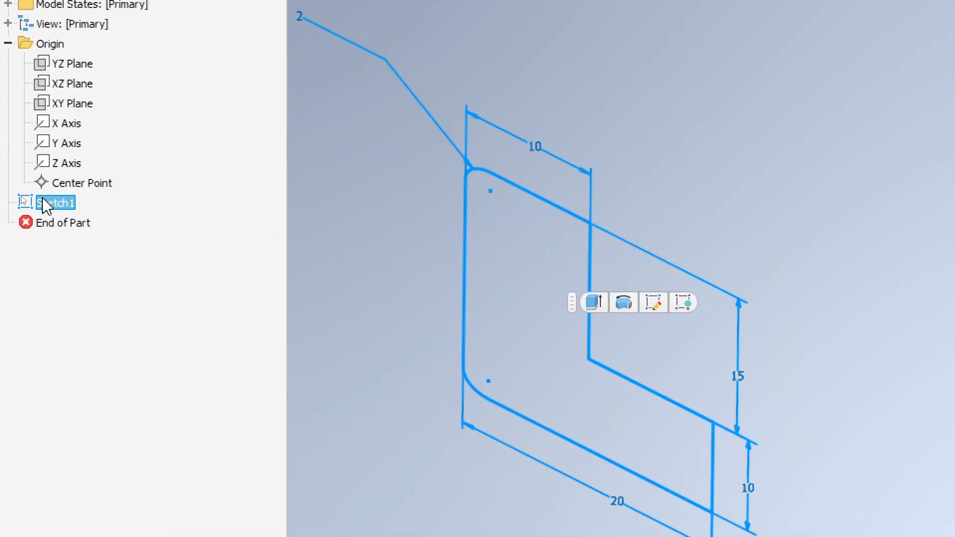
right_click(28, 199)
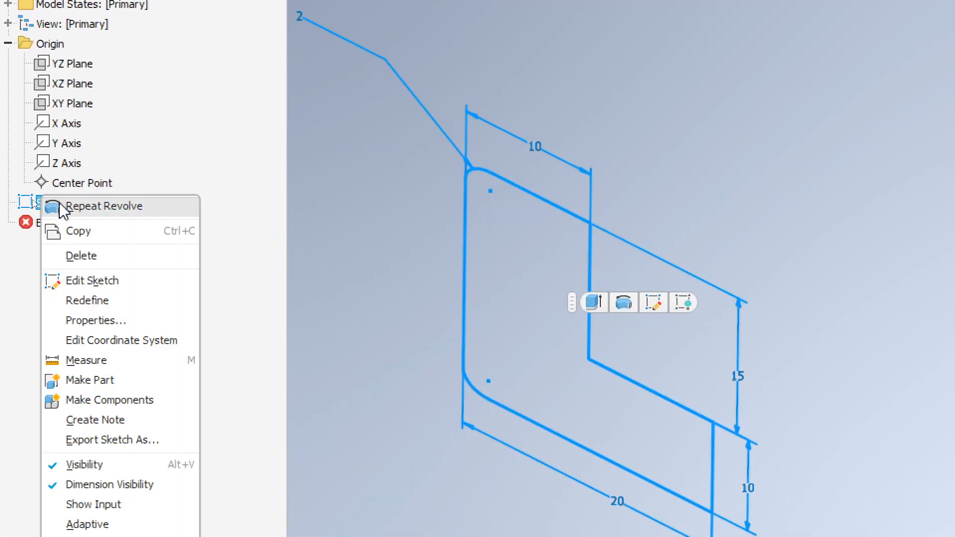
click(95, 281)
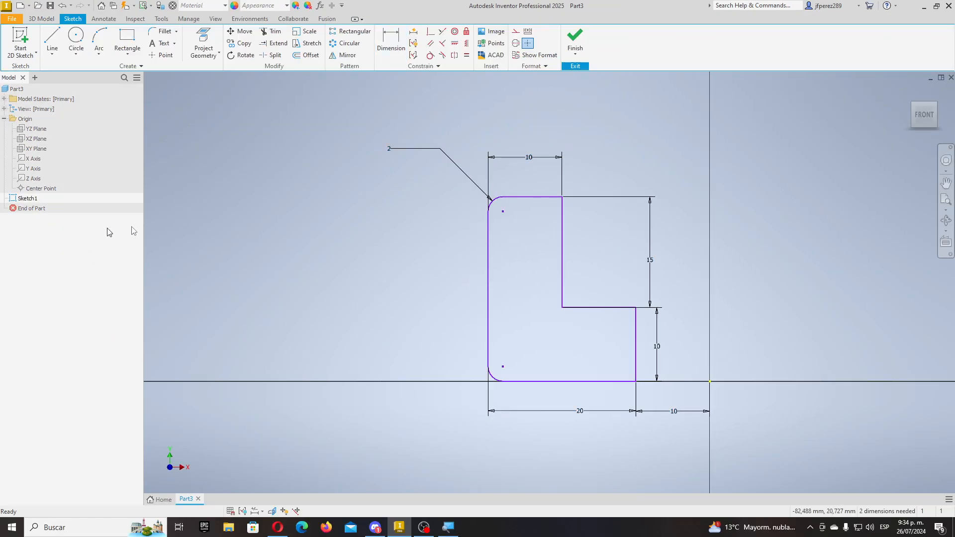
click(51, 40)
scroll(330, 182, down, 5)
scroll(404, 206, up, 5)
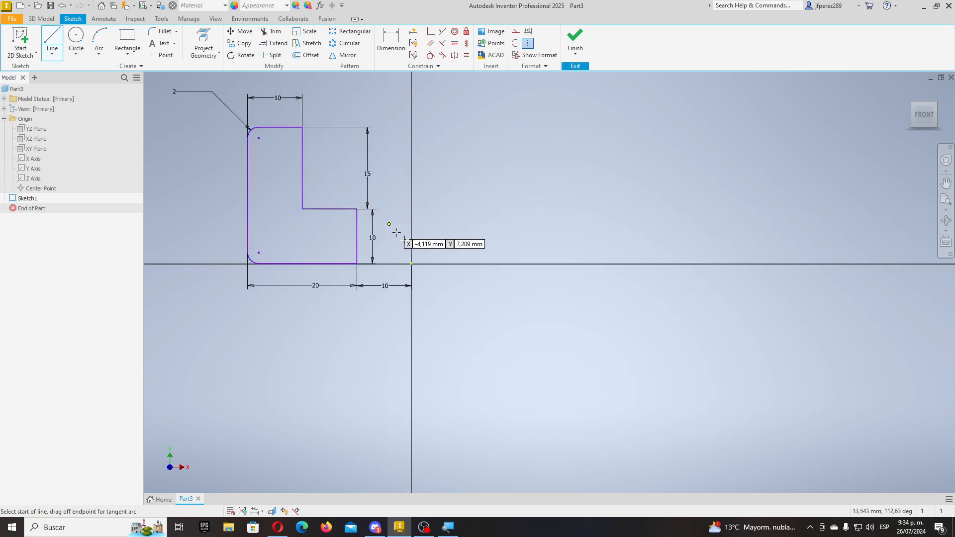
click(496, 263)
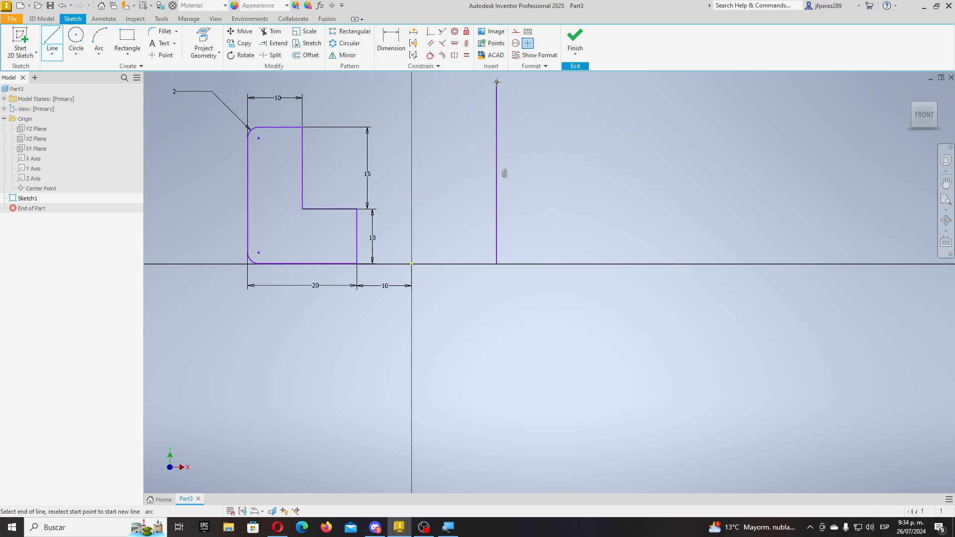
click(496, 82)
key(Escape)
- Dimension the line 30 mm from the profile's right edge and make it a centerline
click(391, 43)
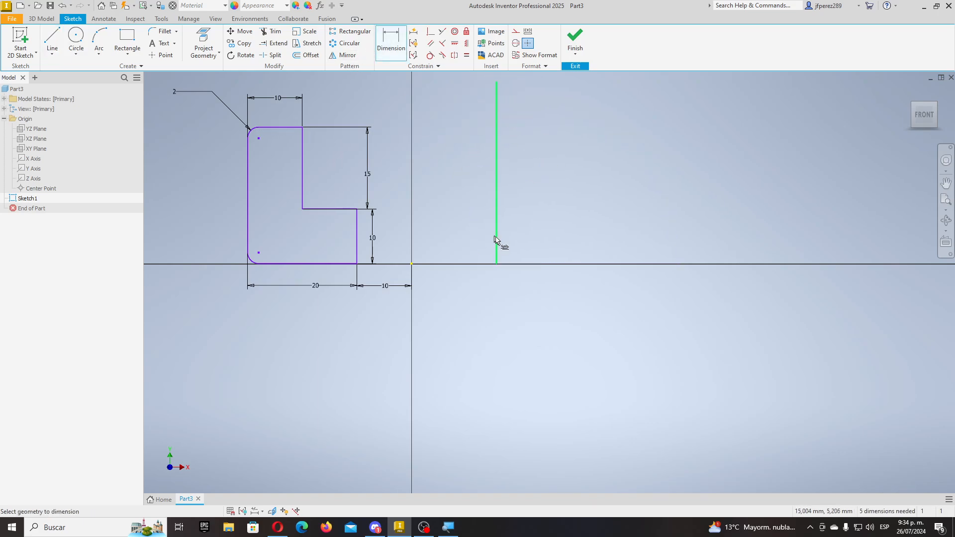
click(495, 243)
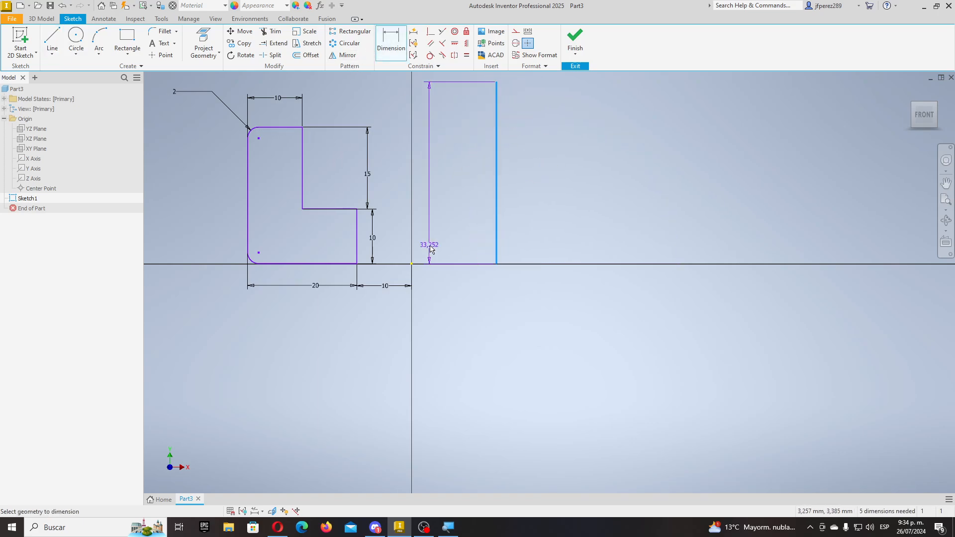
click(357, 243)
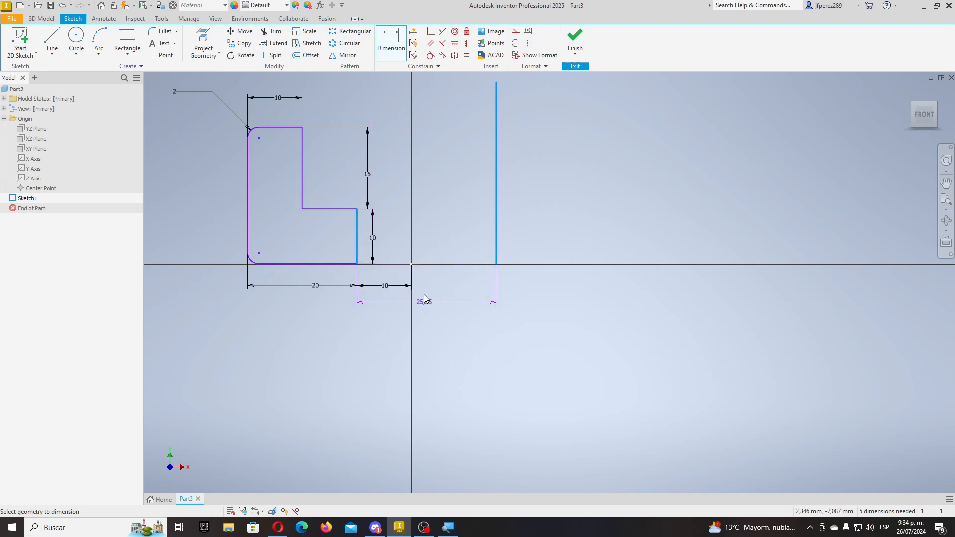
click(423, 293)
text(30)
key(Return)
scroll(423, 280, down, 3)
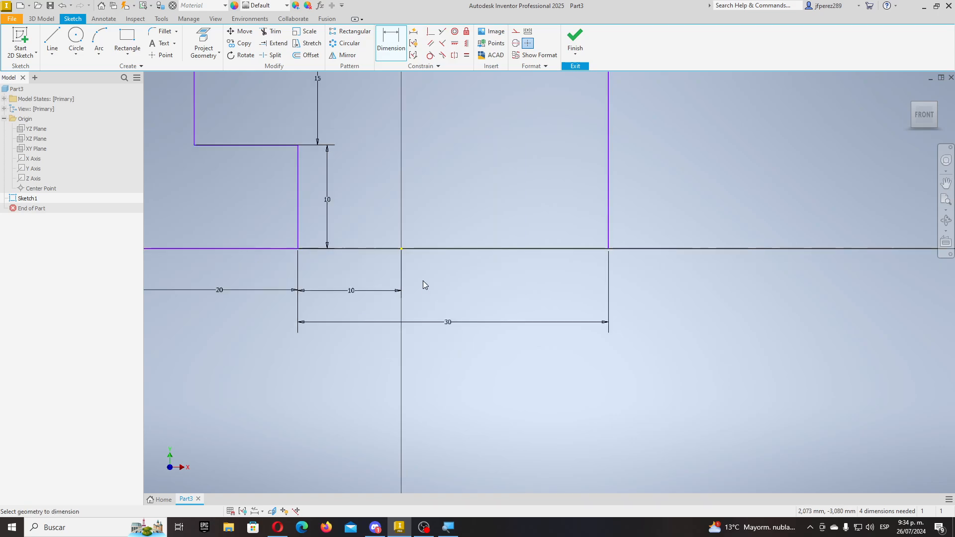
scroll(454, 261, up, 4)
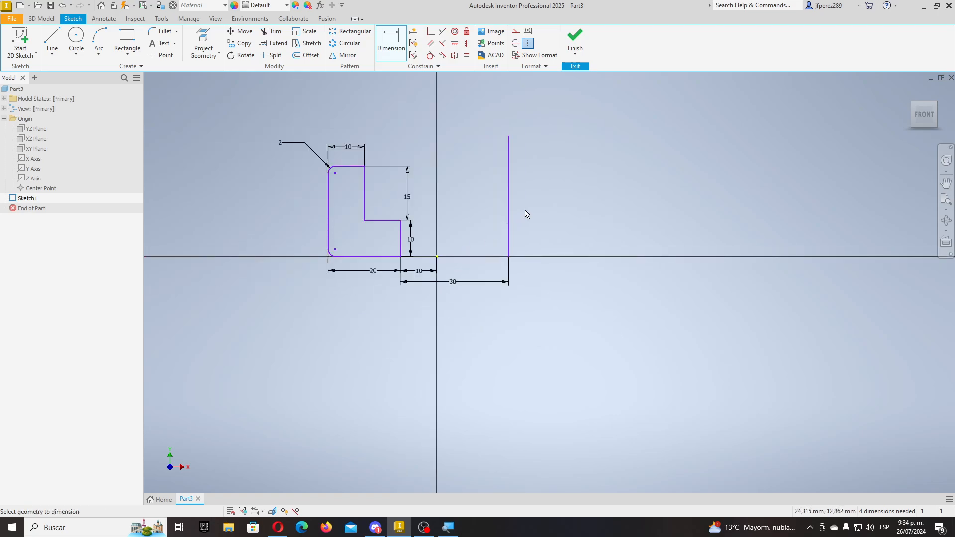
key(Escape)
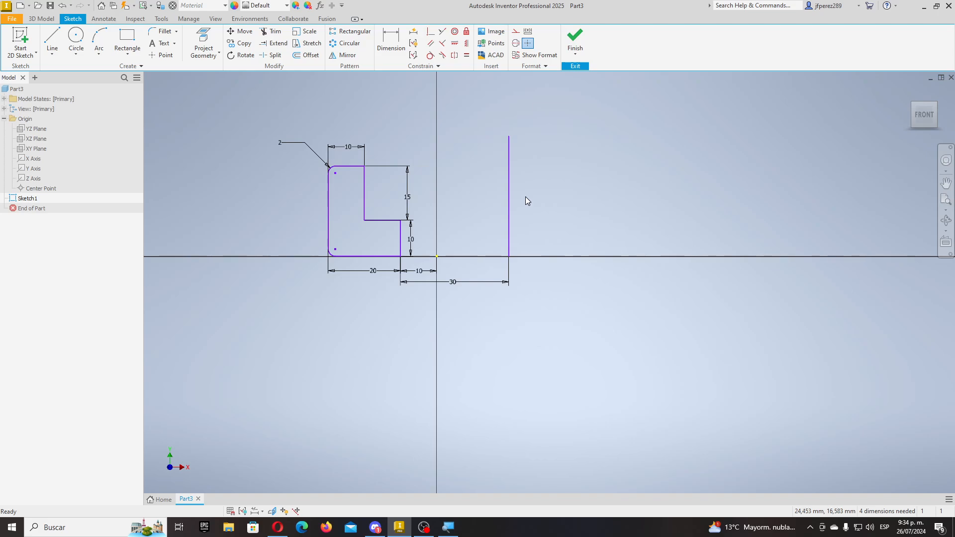
click(510, 198)
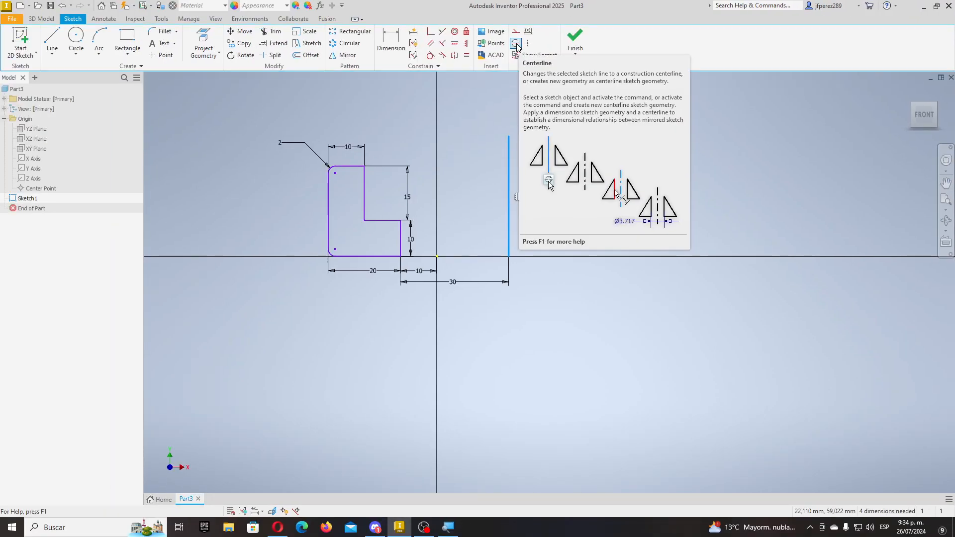
click(516, 44)
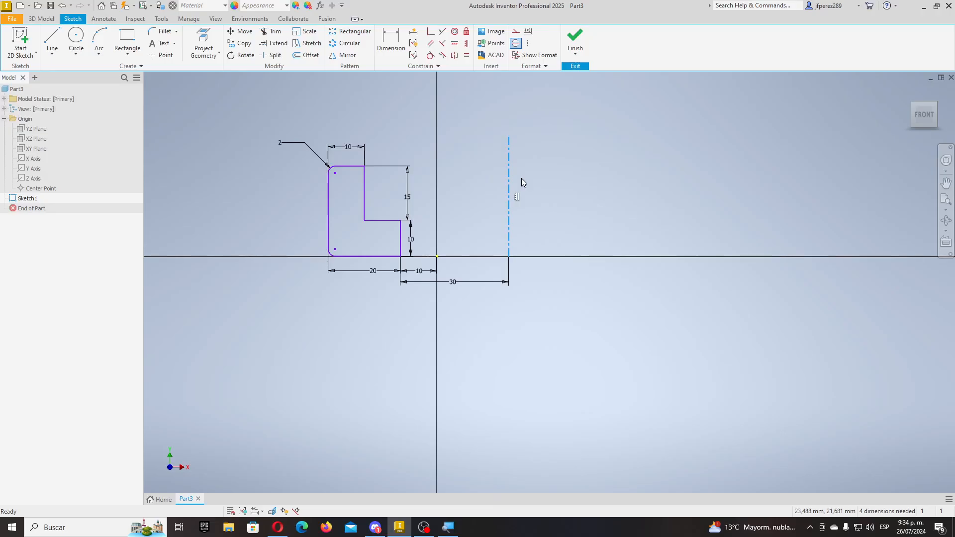
- Finish Sketch1 and start revolving the notched profile
click(575, 37)
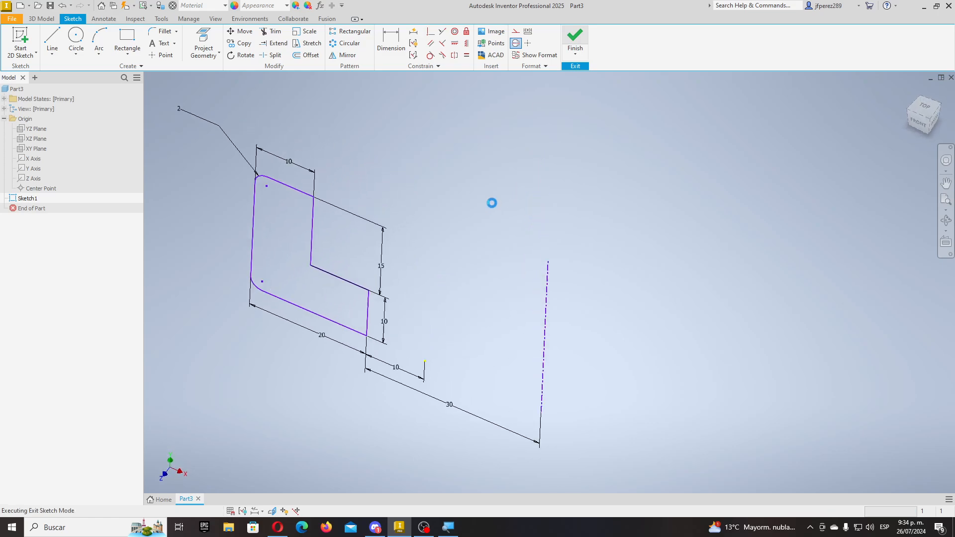
scroll(500, 195, down, 5)
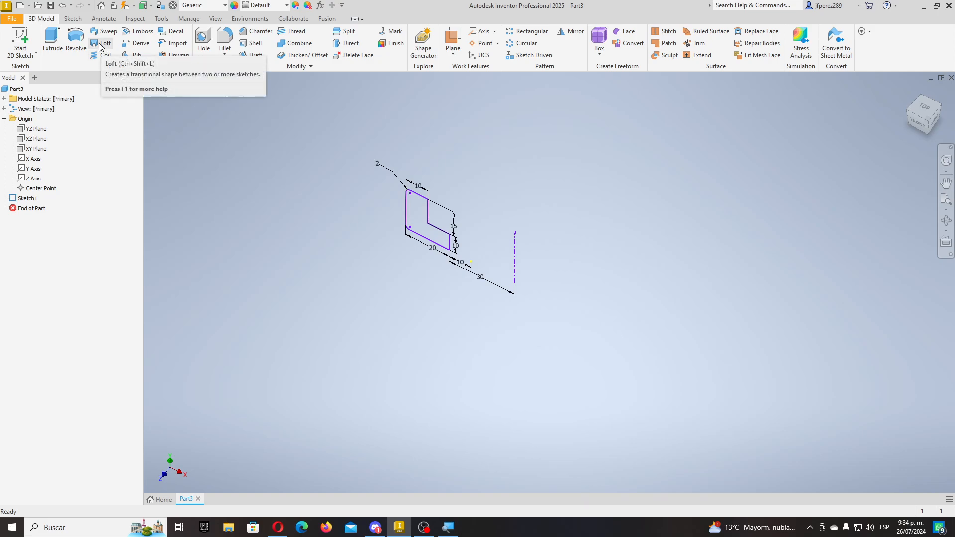
click(75, 40)
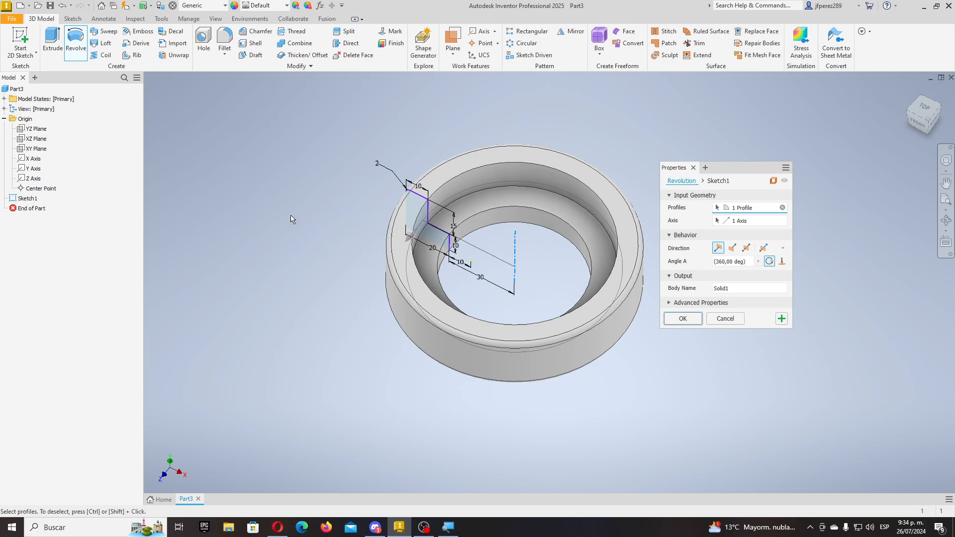
scroll(465, 261, up, 5)
scroll(494, 255, down, 2)
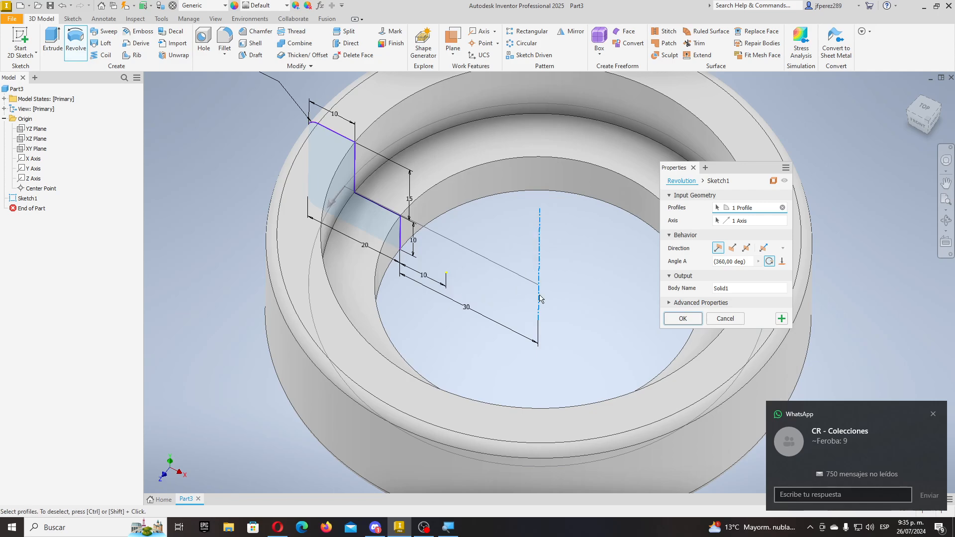
shift+middle_drag(539, 298, 656, 297)
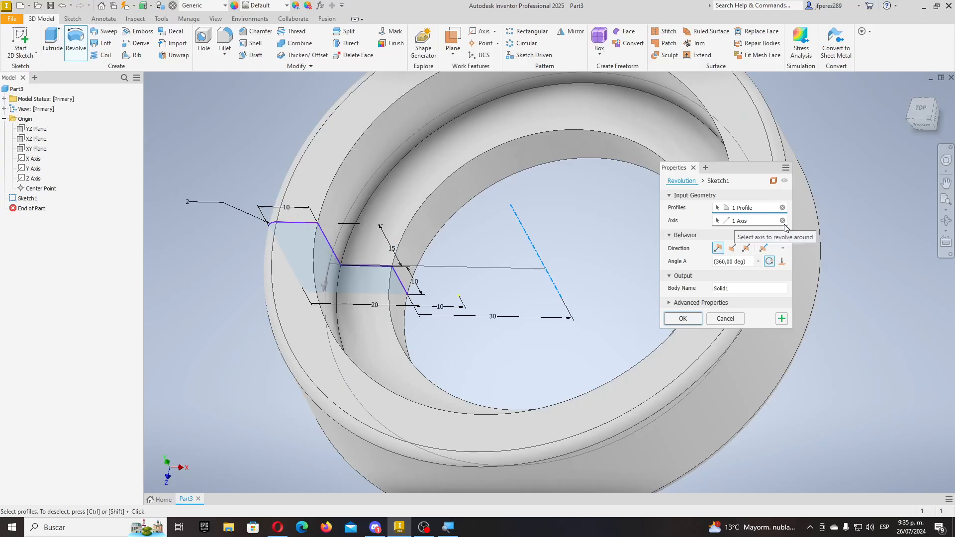
- Set the revolve axis to the dashed 30 mm centerline instead of the Y Axis
click(782, 221)
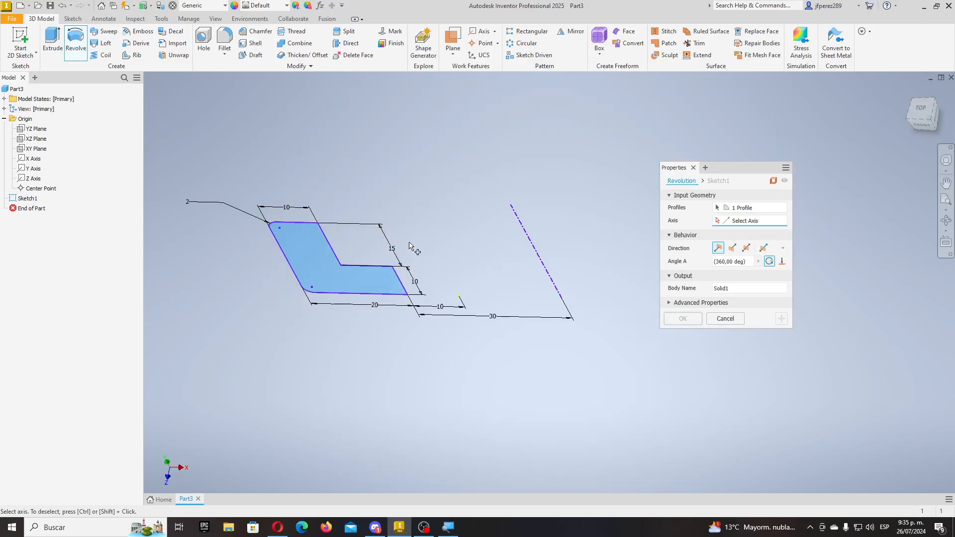
click(34, 169)
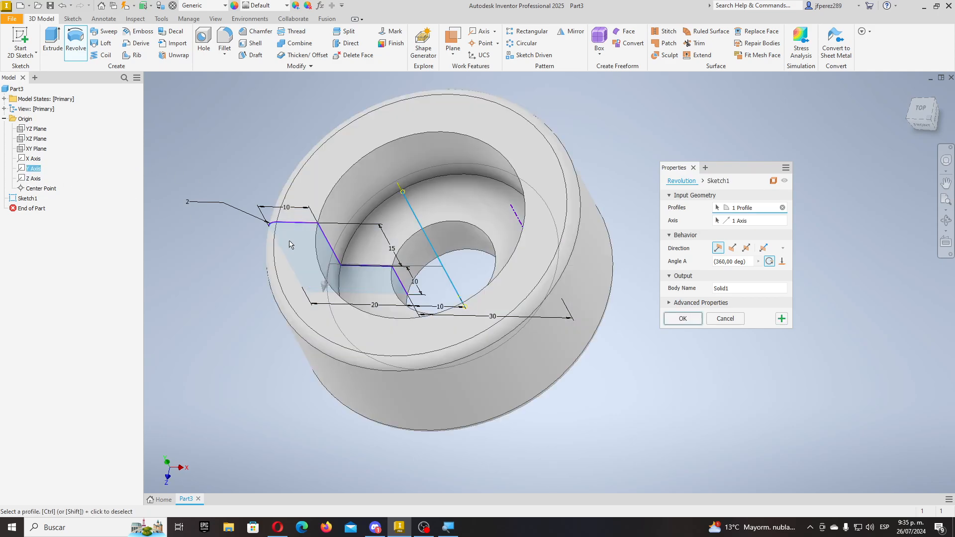
click(783, 220)
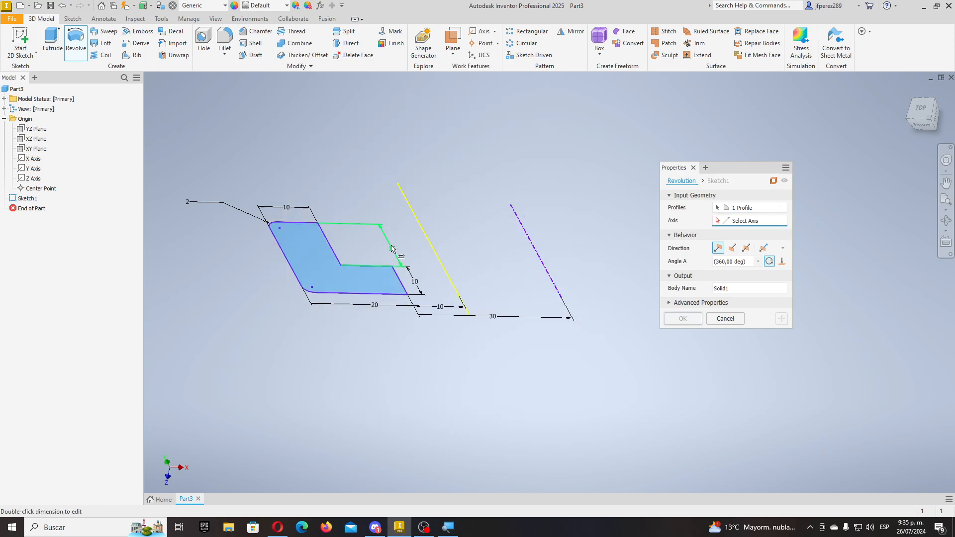
click(543, 258)
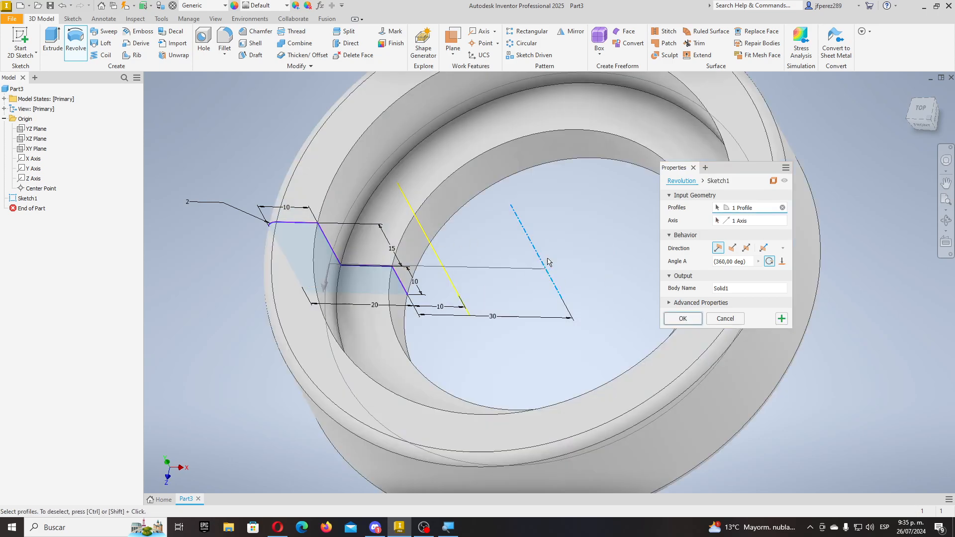
shift+middle_drag(567, 294, 533, 284)
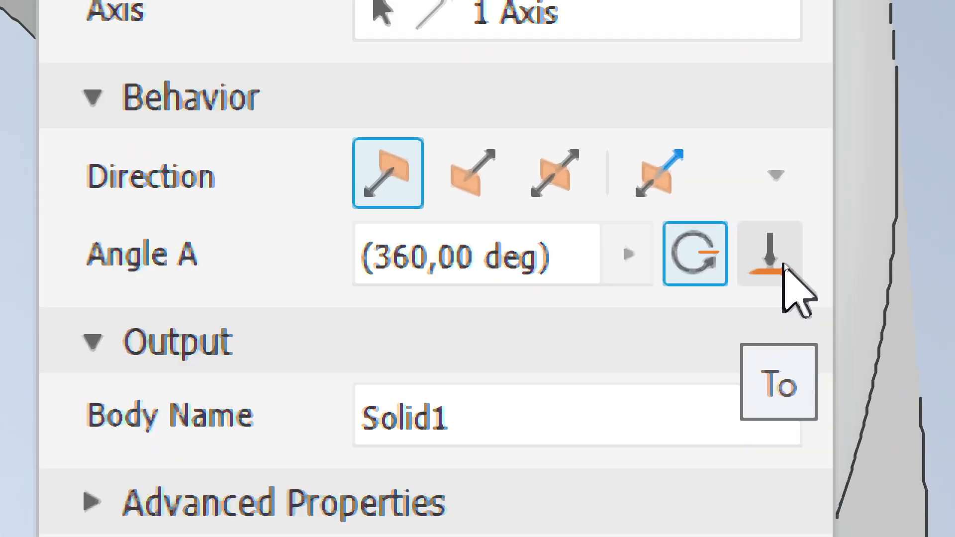
- Set the revolve angle to 180° and create the half-ring Revolution1
click(782, 262)
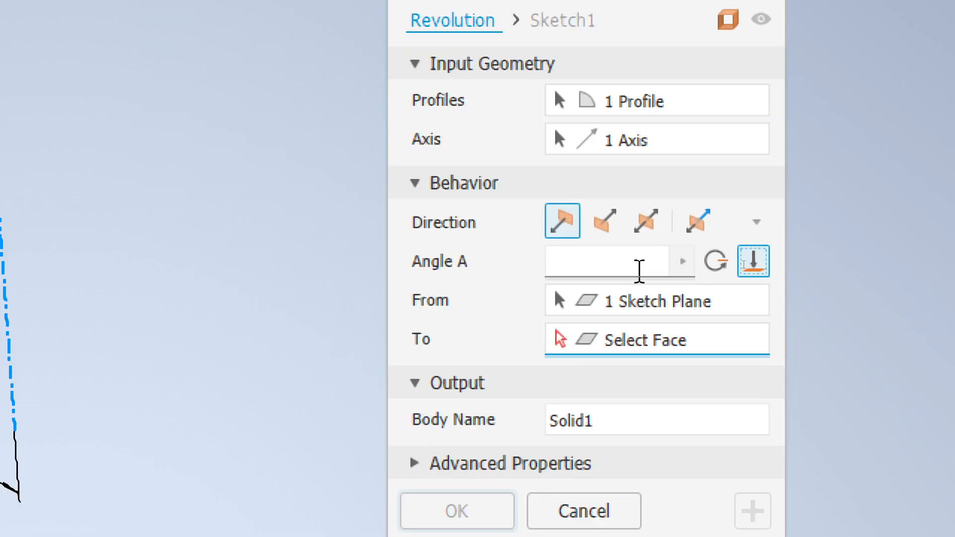
click(562, 264)
text(180)
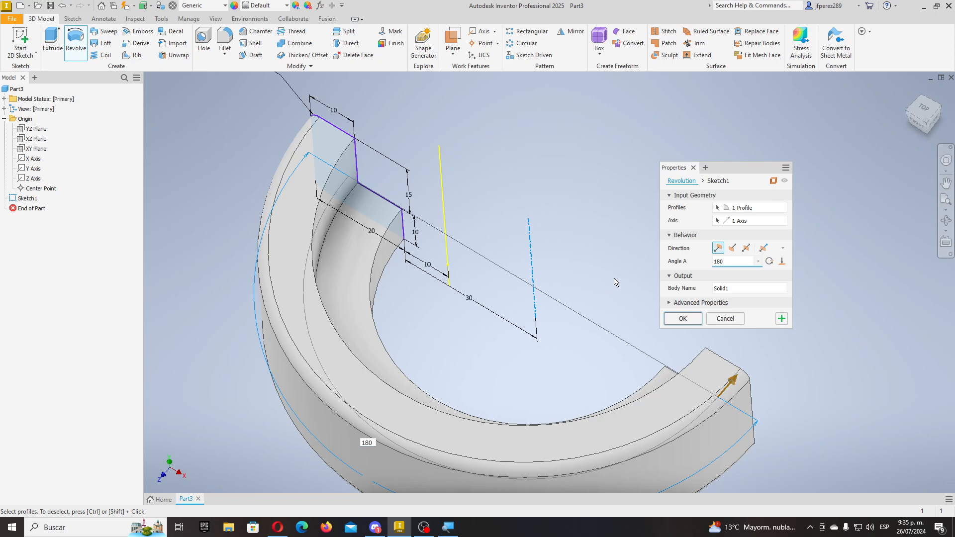
shift+middle_drag(422, 345, 529, 297)
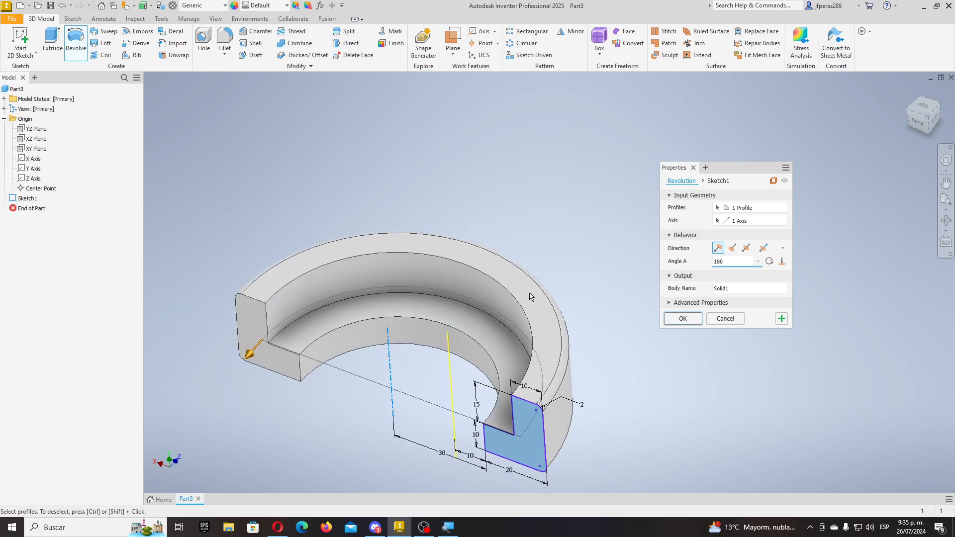
mouse_move(456, 328)
shift+middle_down()
mouse_move(475, 348)
mouse_move(468, 337)
shift+middle_up()
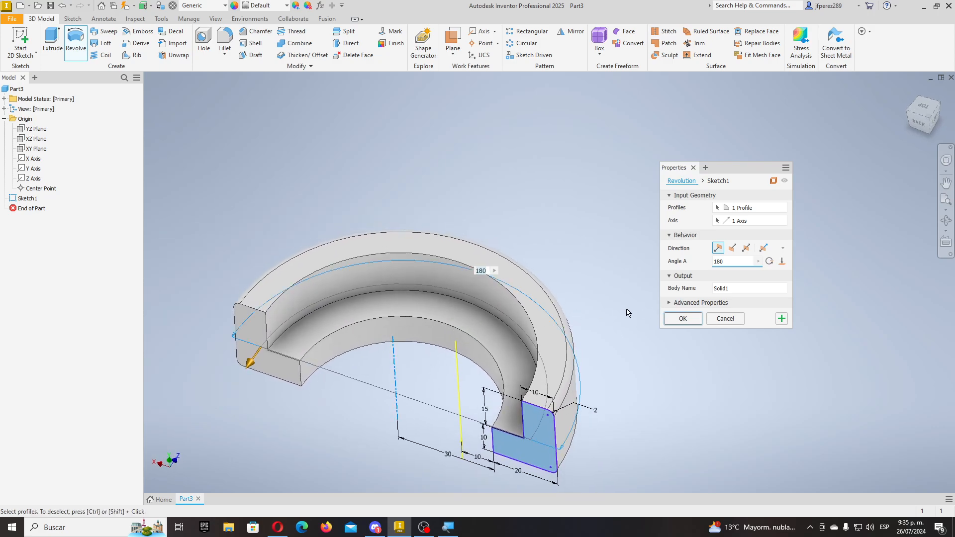
click(688, 320)
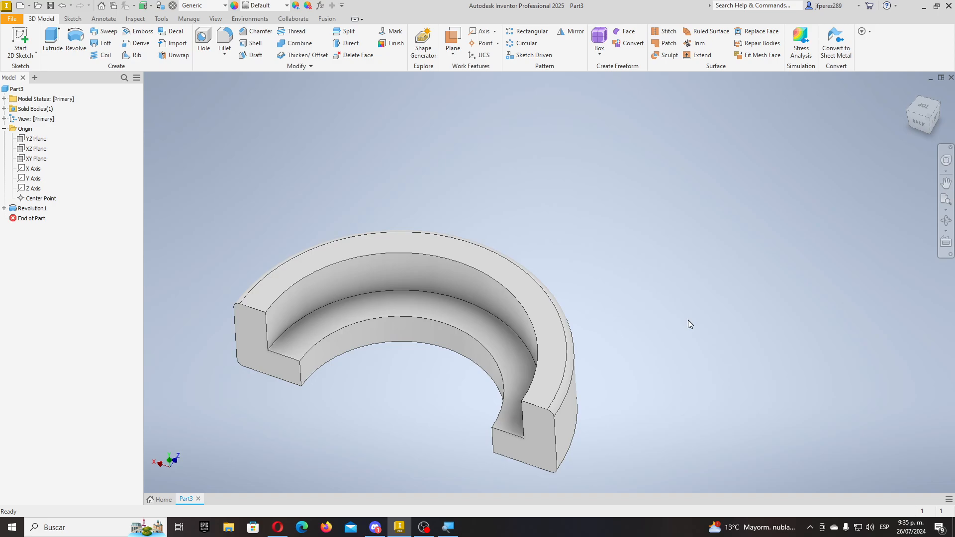
middle_drag(622, 326, 703, 304)
scroll(590, 328, down, 3)
shift+middle_drag(591, 328, 930, 280)
scroll(800, 294, up, 3)
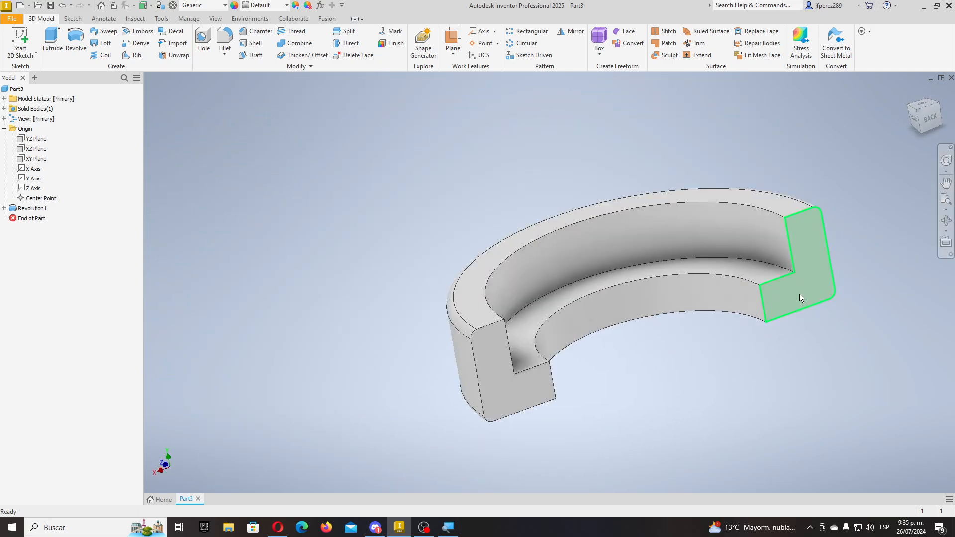
mouse_move(682, 348)
shift+middle_down()
mouse_move(692, 326)
mouse_move(743, 353)
mouse_move(710, 354)
mouse_move(674, 332)
mouse_move(684, 322)
mouse_move(677, 343)
shift+middle_up()
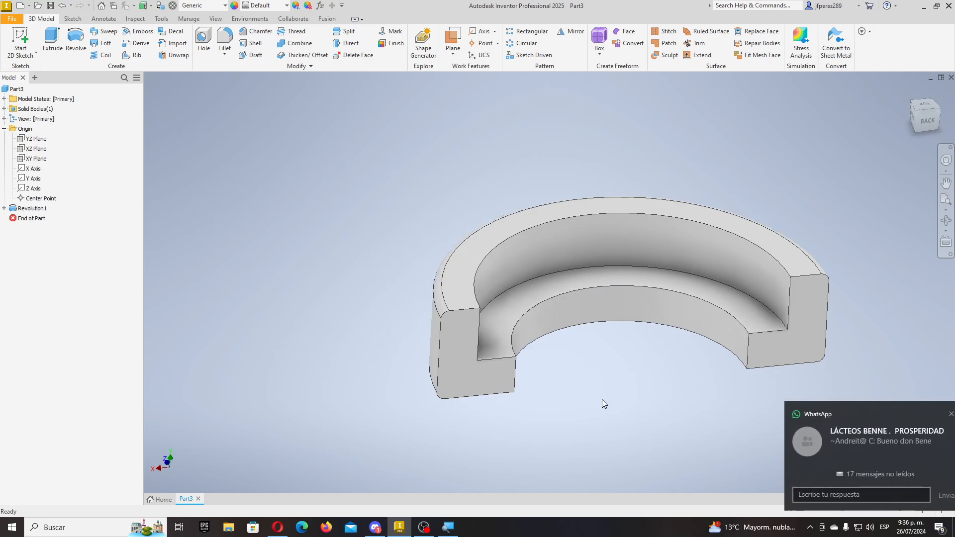
middle_drag(634, 365, 573, 376)
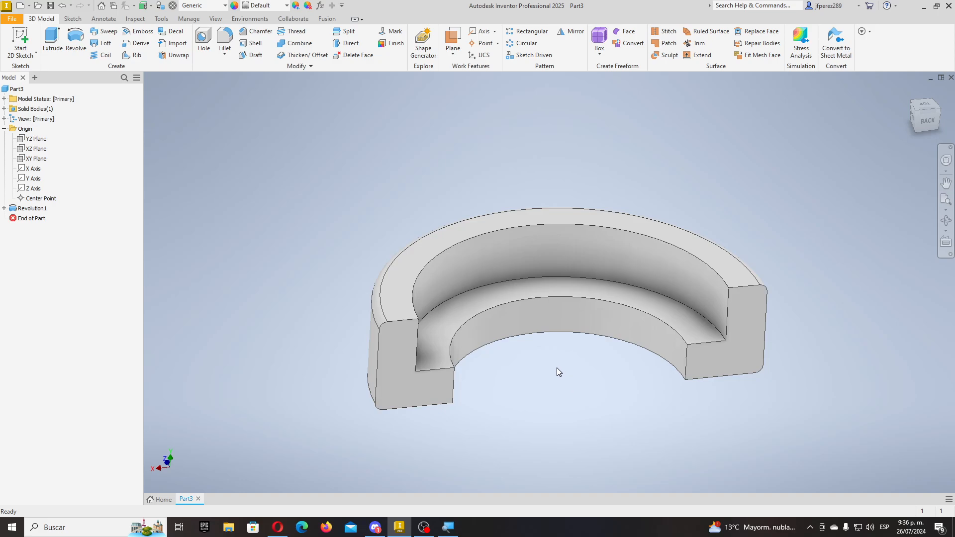
shift+middle_drag(557, 371, 487, 221)
drag(517, 234, 507, 236)
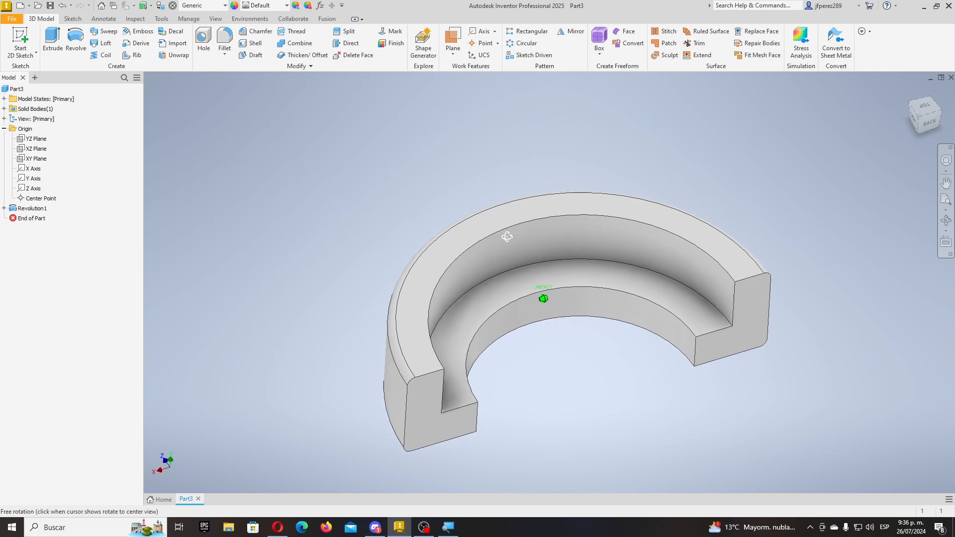
key(Escape)
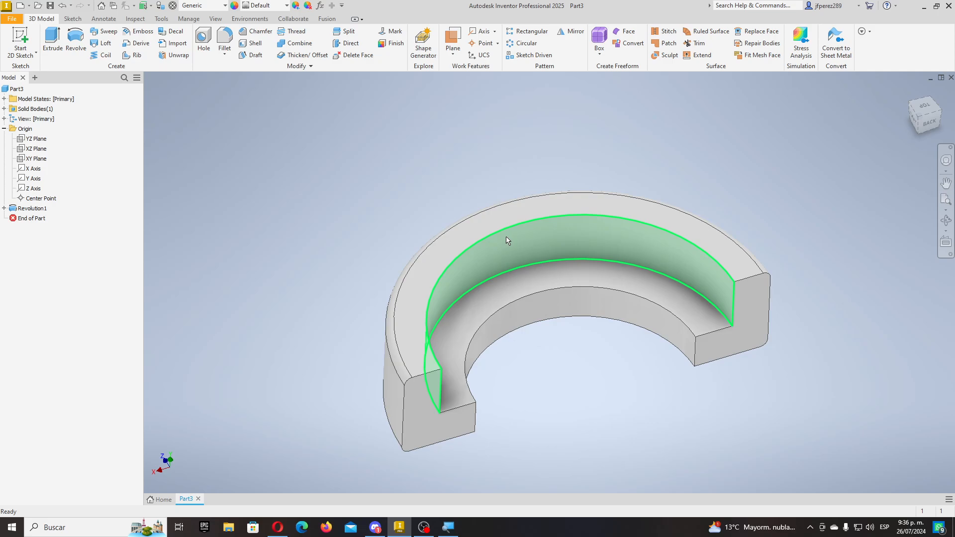
mouse_move(545, 297)
shift+middle_down()
mouse_move(646, 351)
mouse_move(529, 333)
mouse_move(650, 249)
mouse_move(738, 258)
mouse_move(724, 350)
mouse_move(729, 307)
shift+middle_up()
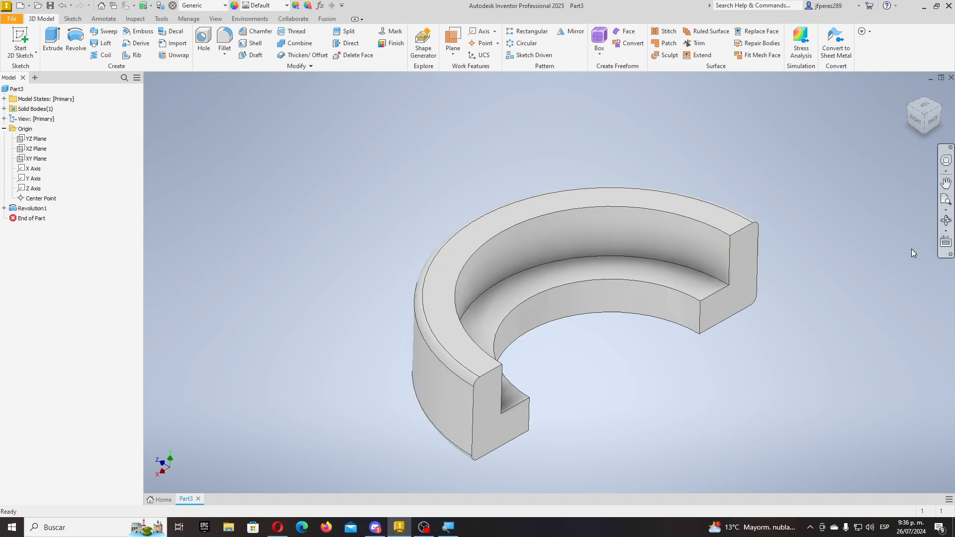
click(945, 220)
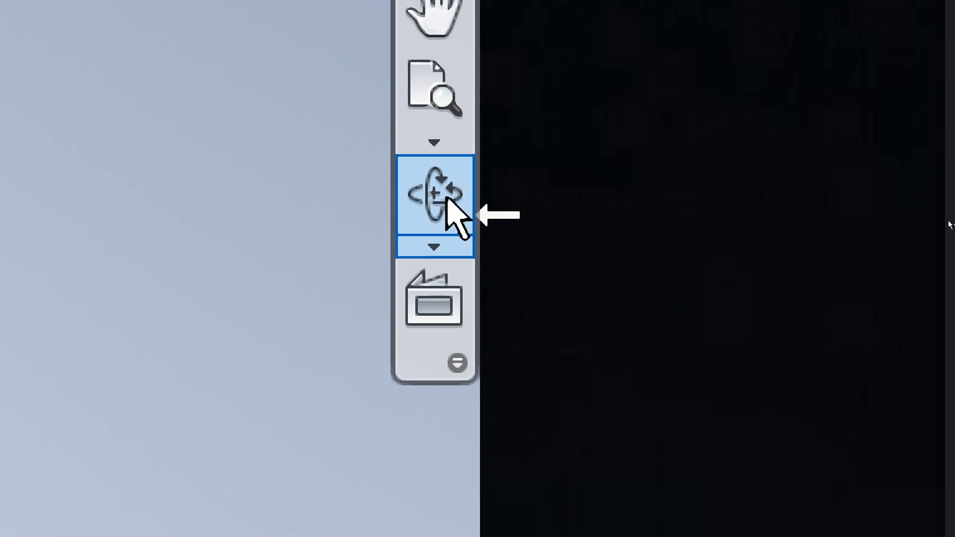
click(445, 197)
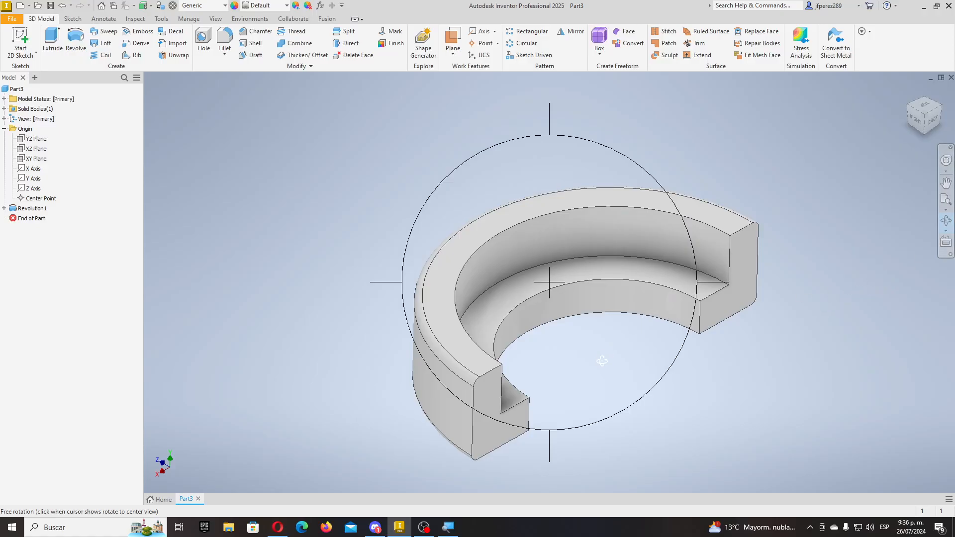
drag(602, 361, 609, 297)
key(Escape)
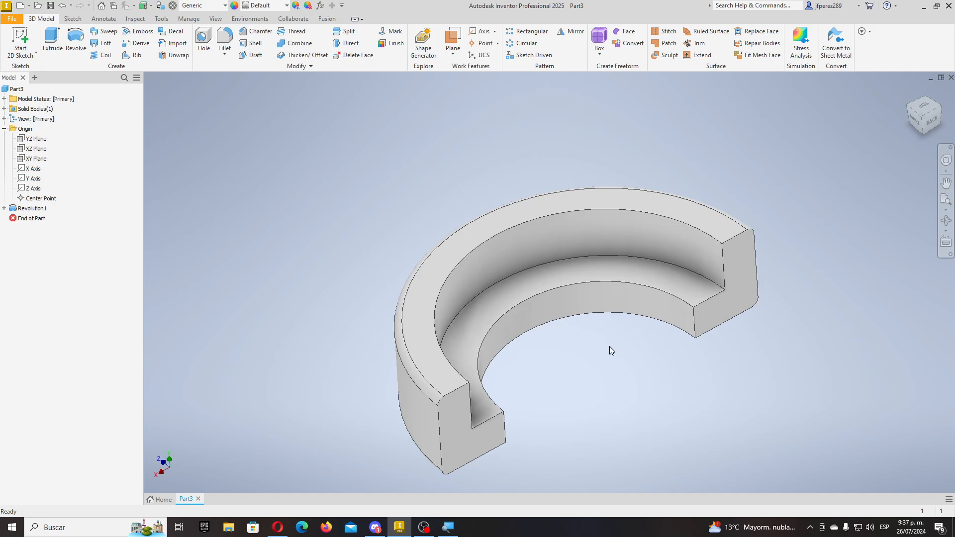
scroll(610, 346, up, 3)
mouse_move(610, 346)
shift+middle_down()
mouse_move(633, 249)
mouse_move(518, 247)
mouse_move(535, 146)
mouse_move(677, 198)
mouse_move(754, 206)
mouse_move(607, 236)
mouse_move(555, 164)
mouse_move(659, 186)
mouse_move(636, 173)
shift+middle_up()
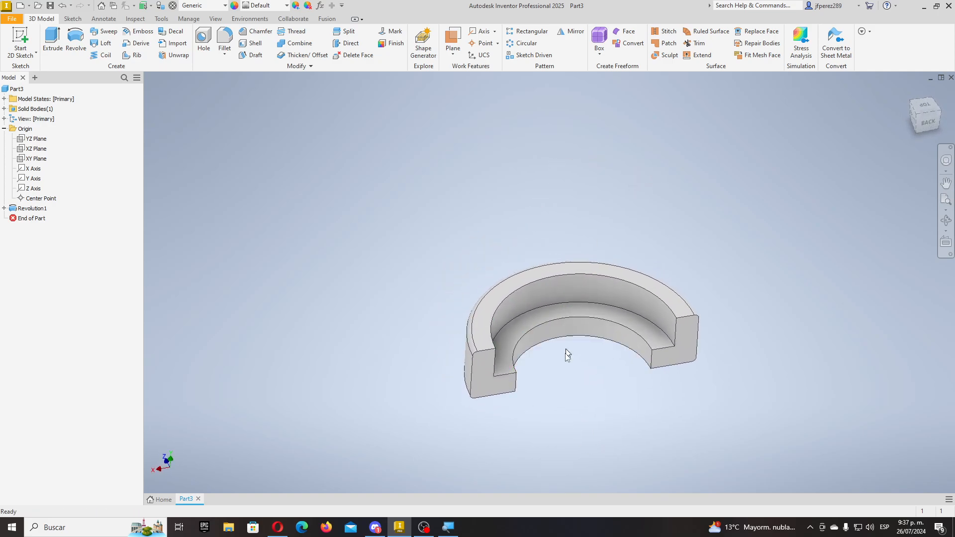
scroll(565, 362, up, 5)
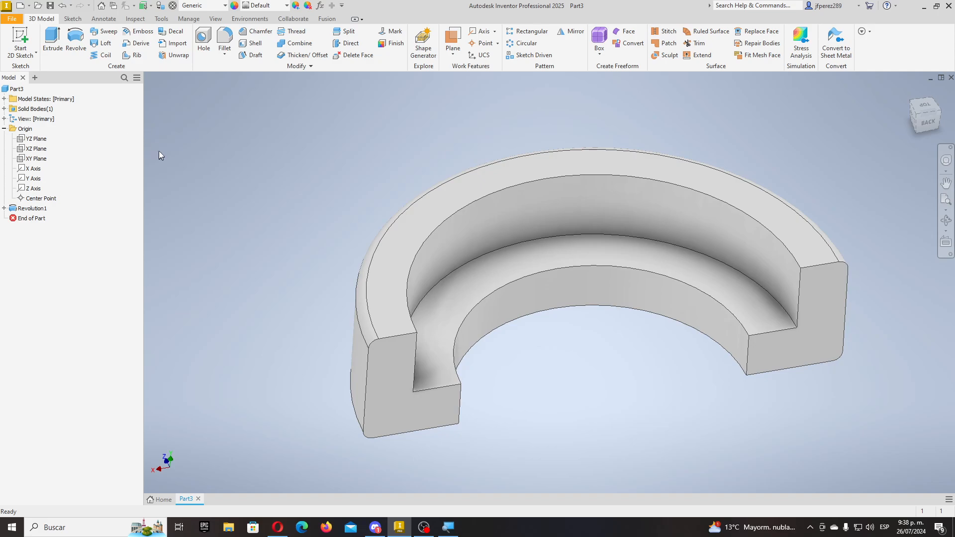
scroll(237, 187, up, 5)
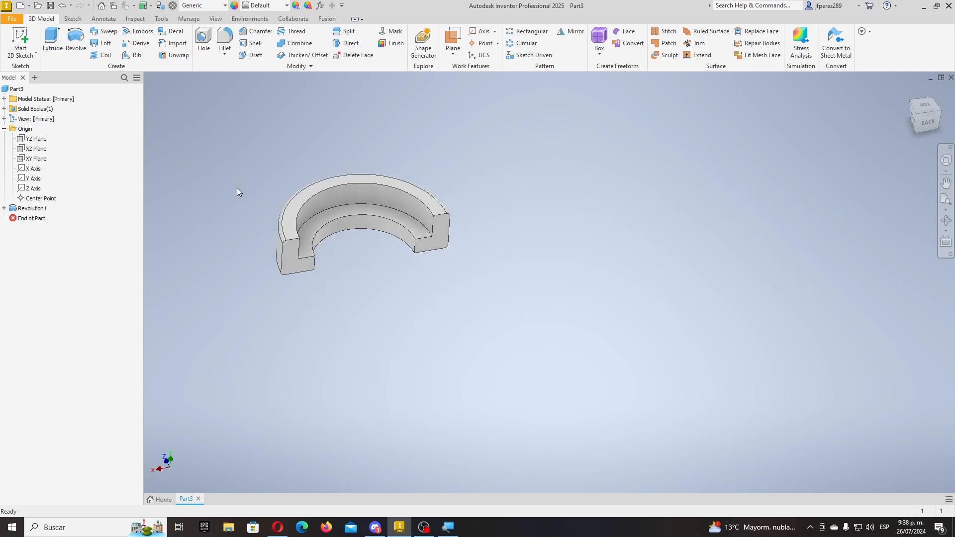
scroll(237, 187, down, 3)
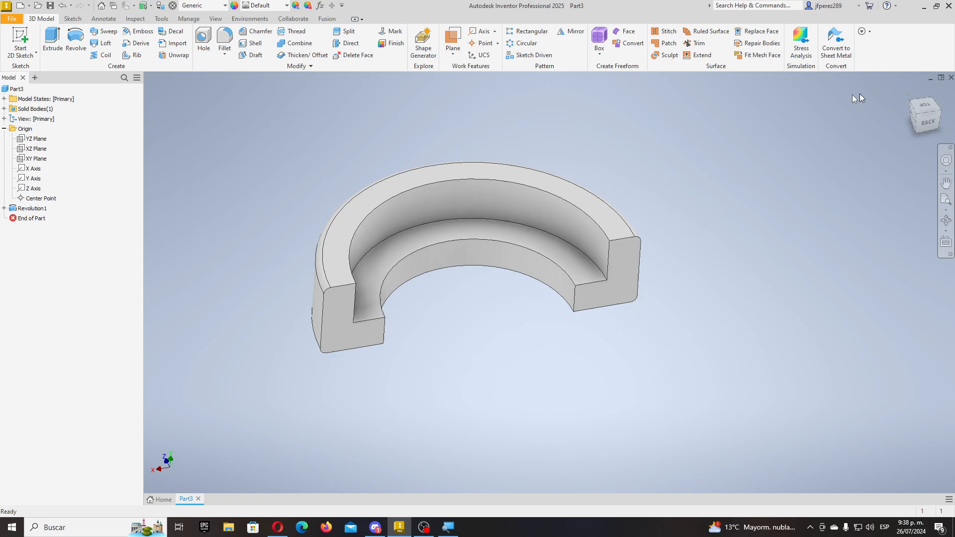
click(950, 80)
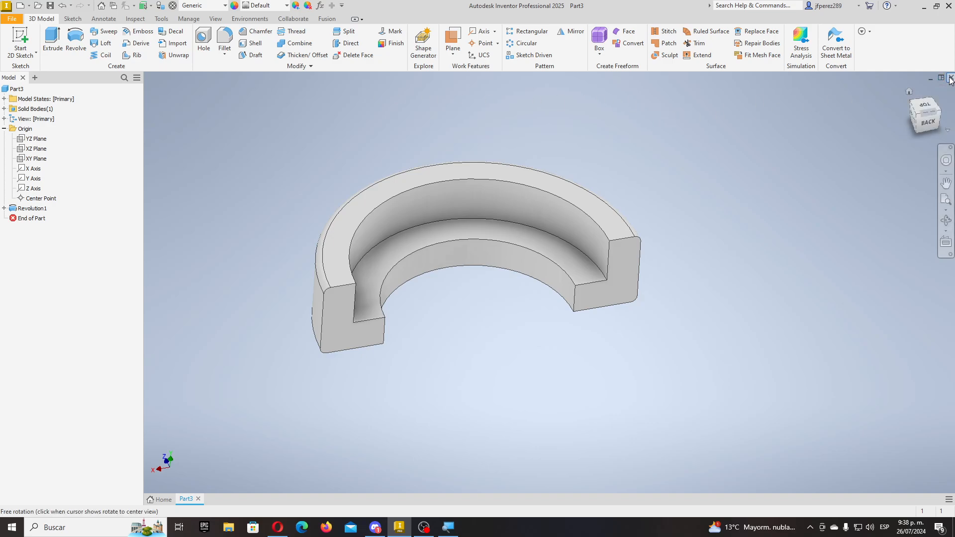
- Discard Part3, create Part4 from Standard (mm).ipt, and begin a 2D sketch
click(457, 279)
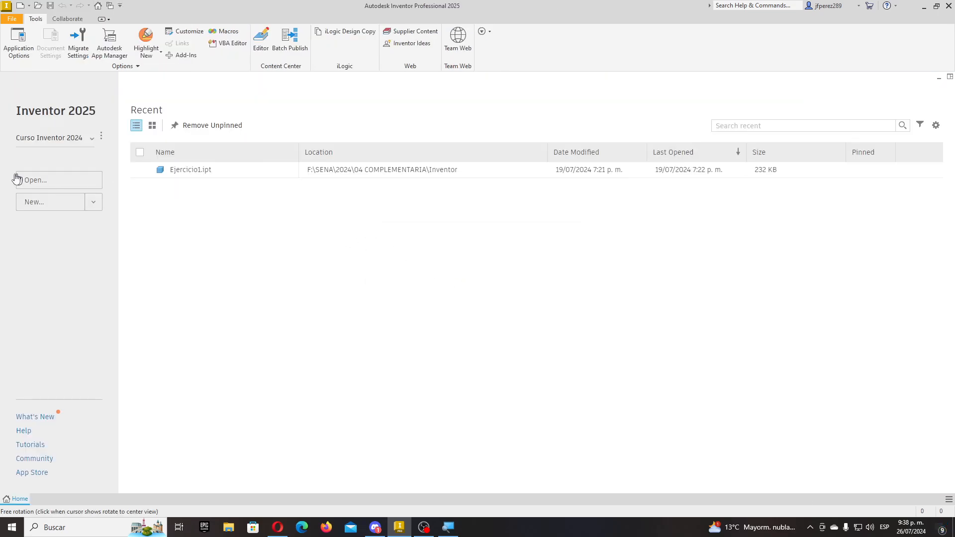
click(20, 6)
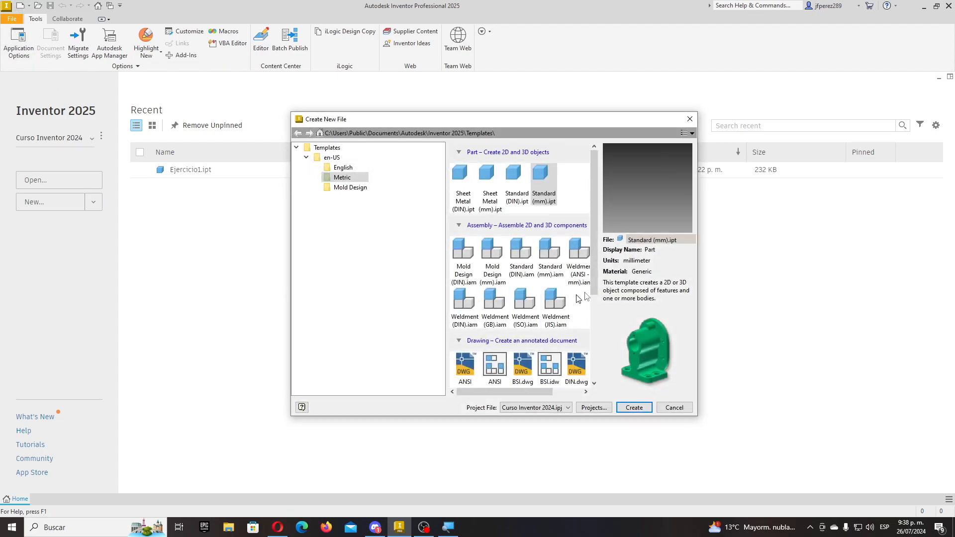
double_click(541, 178)
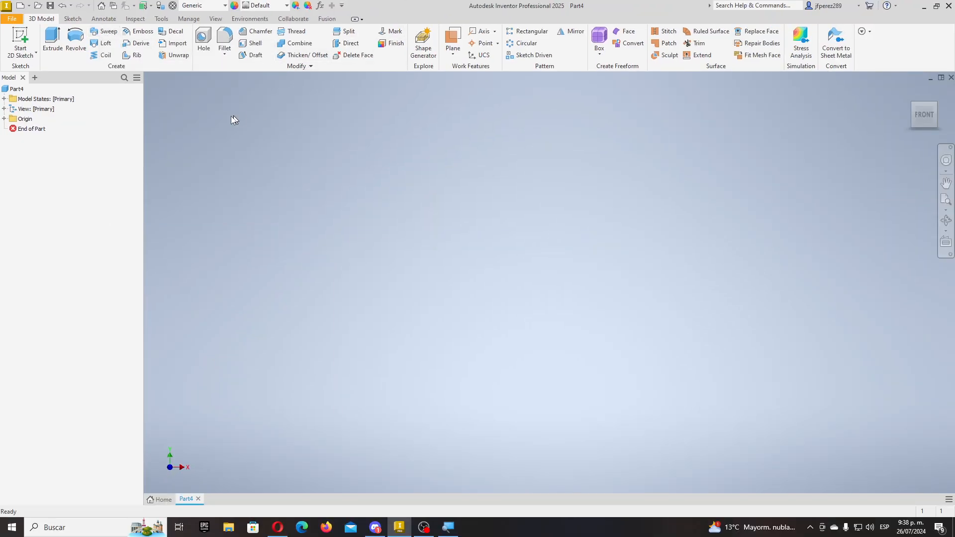
click(20, 39)
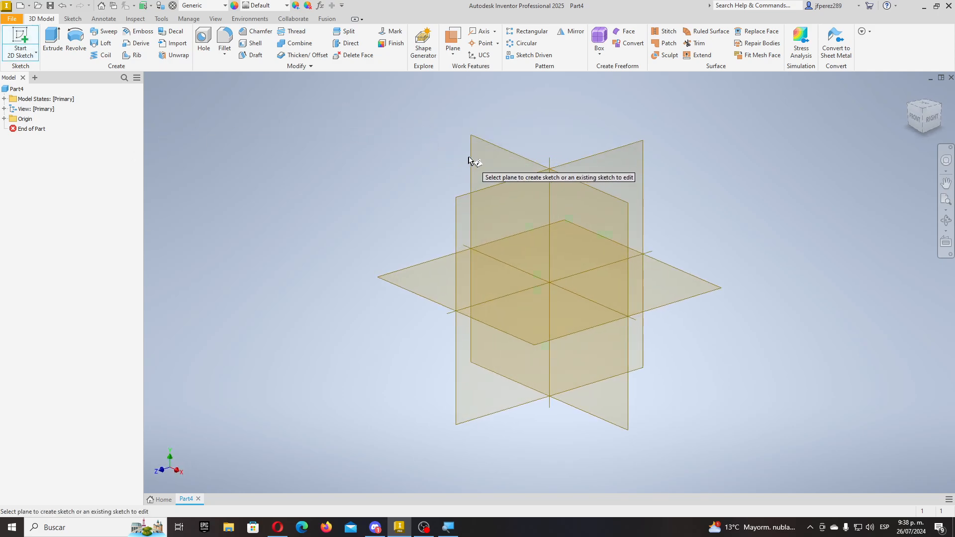
- On the XY plane, sketch a large circle at the origin and a rectangle below the axis
click(475, 159)
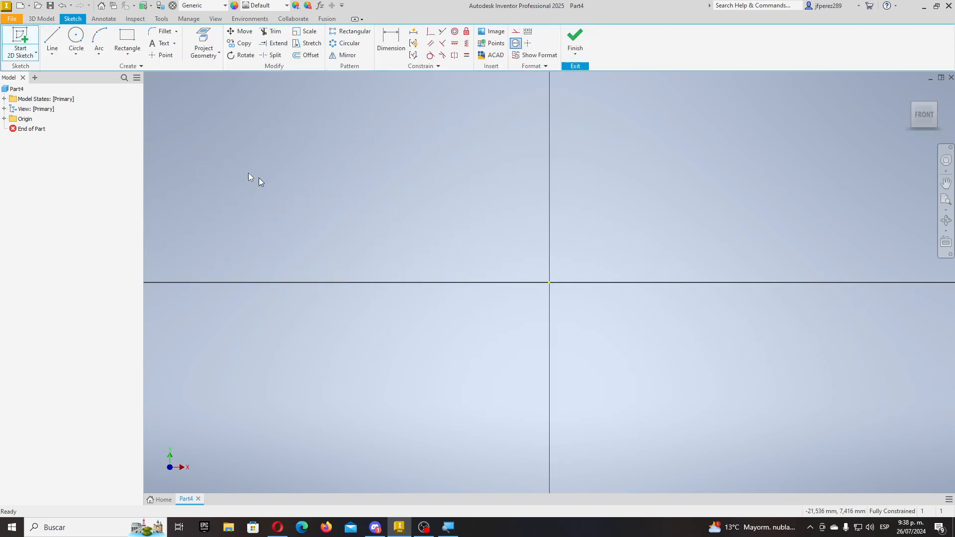
click(76, 38)
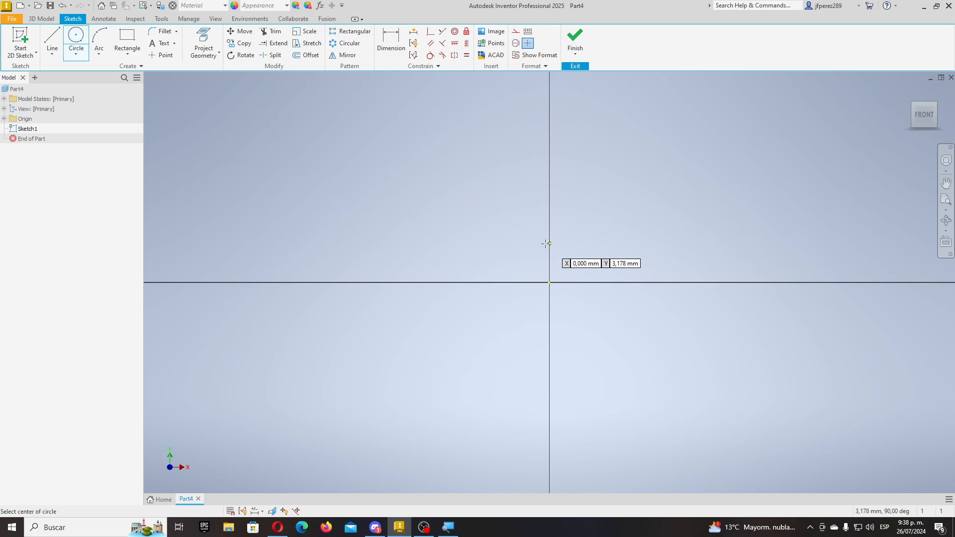
click(549, 283)
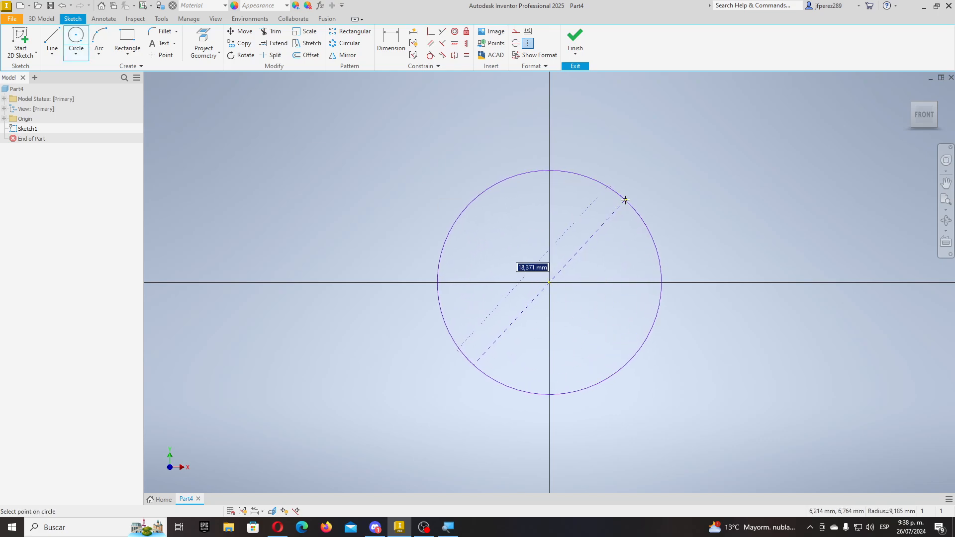
click(625, 196)
click(125, 34)
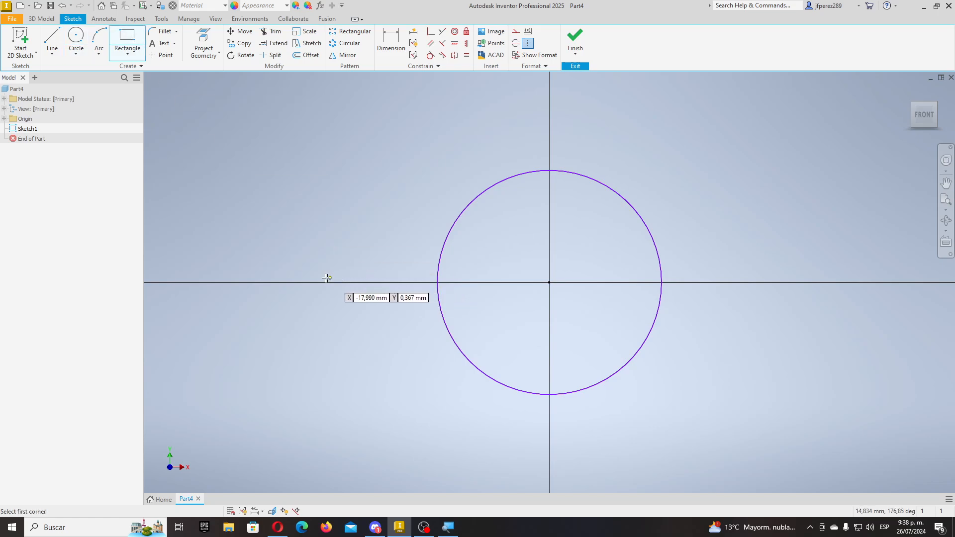
click(307, 282)
click(814, 423)
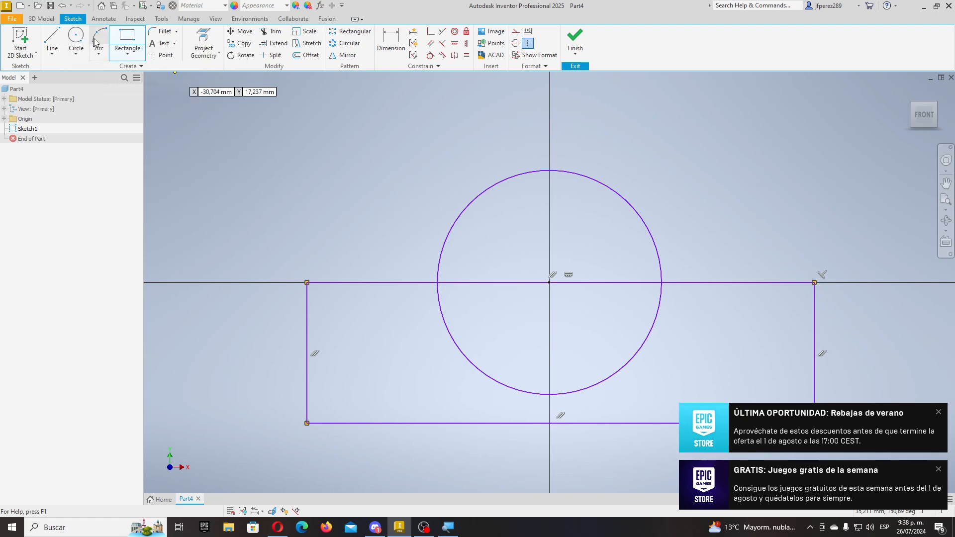
- Cap the rectangle's bottom edge with a three-point arc bulging downward
key(c)
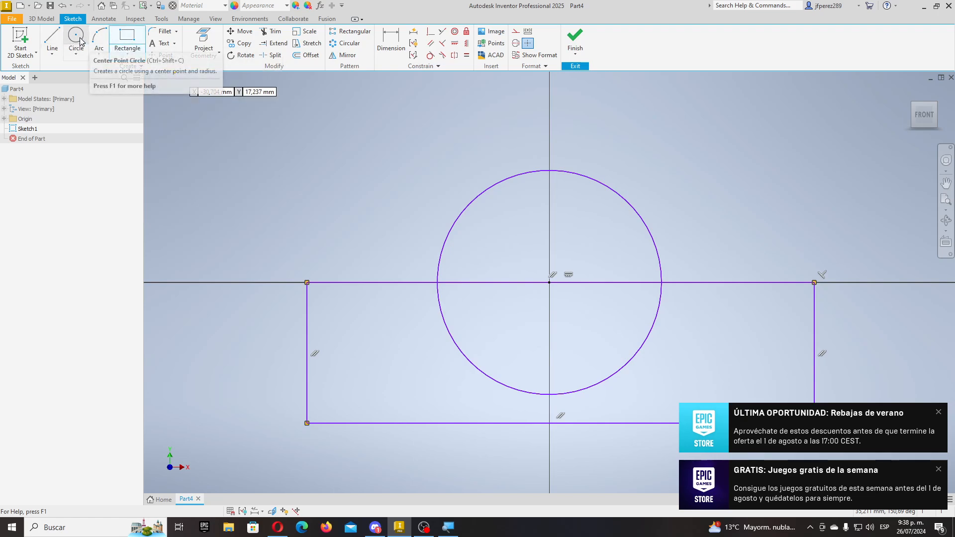
scroll(323, 265, down, 4)
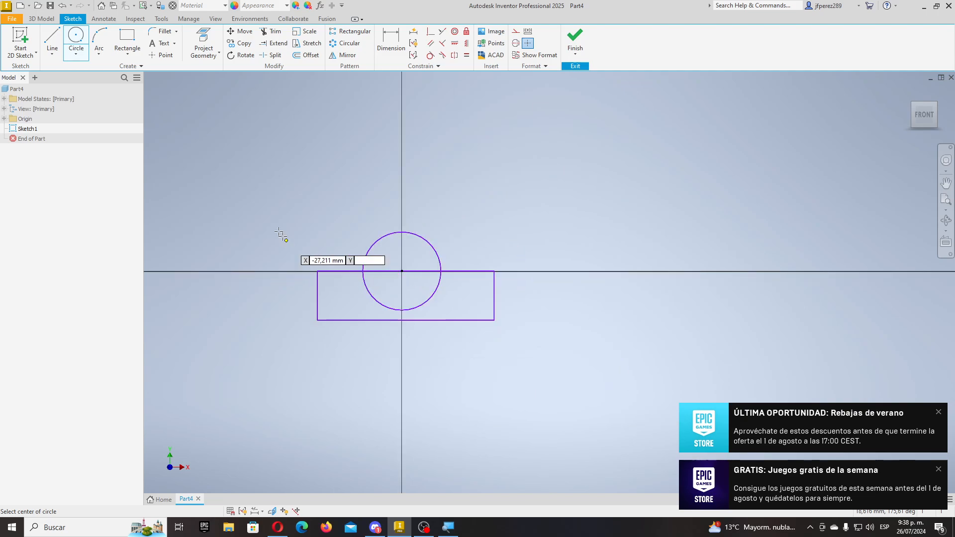
key(a)
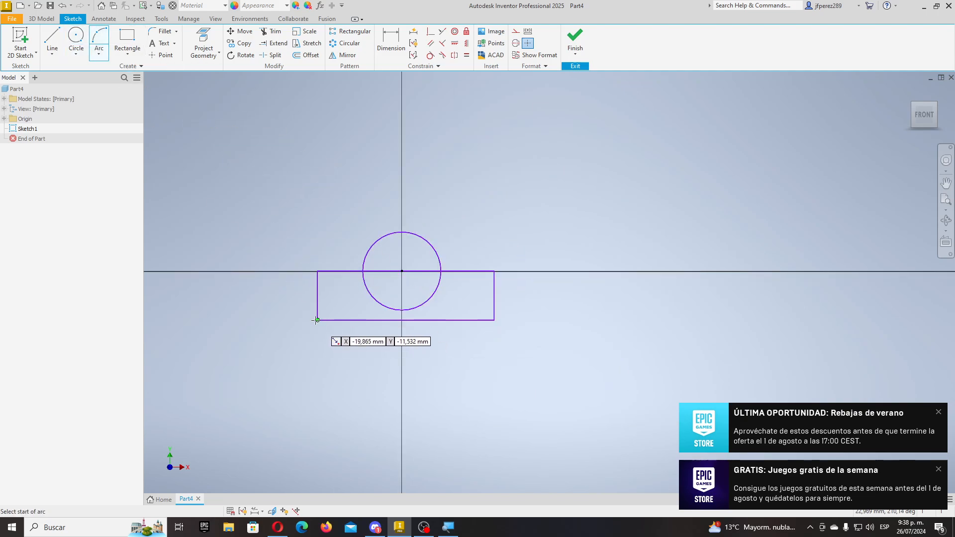
click(317, 320)
click(495, 320)
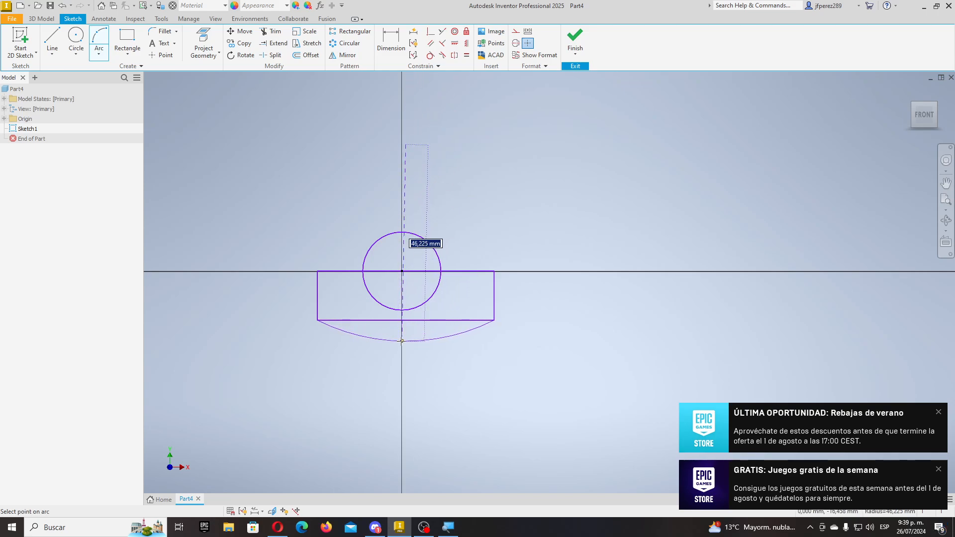
click(401, 341)
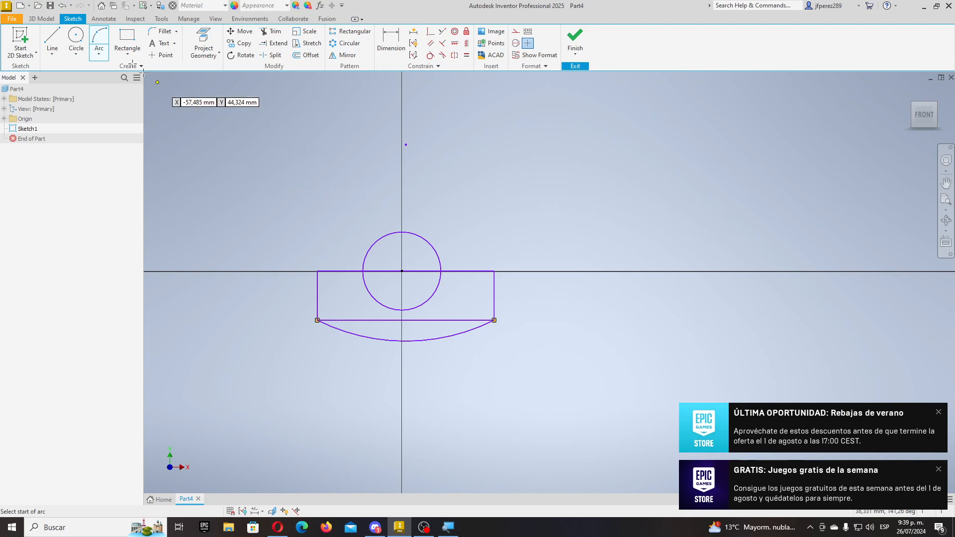
- Add two small circles on the axis, one either side of the large circle
click(75, 40)
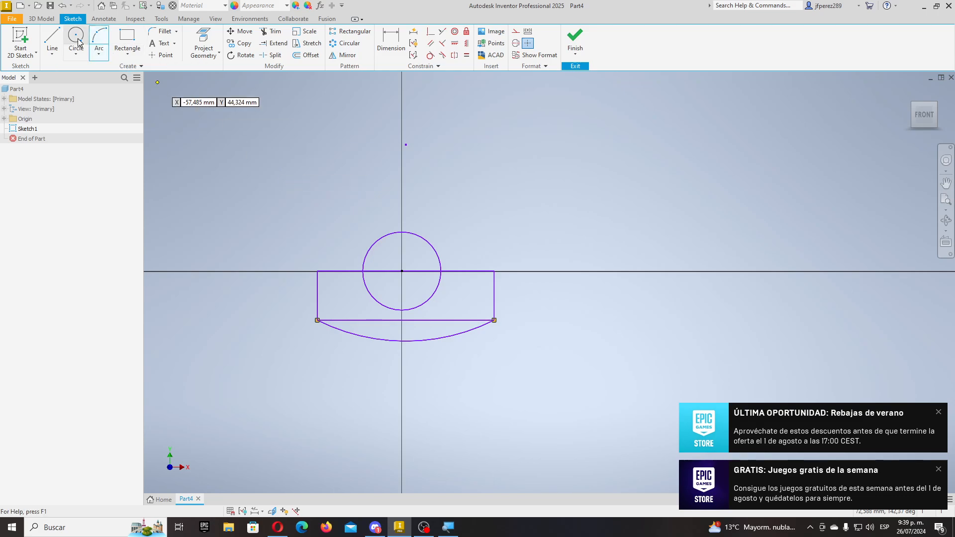
click(334, 271)
click(328, 264)
click(464, 271)
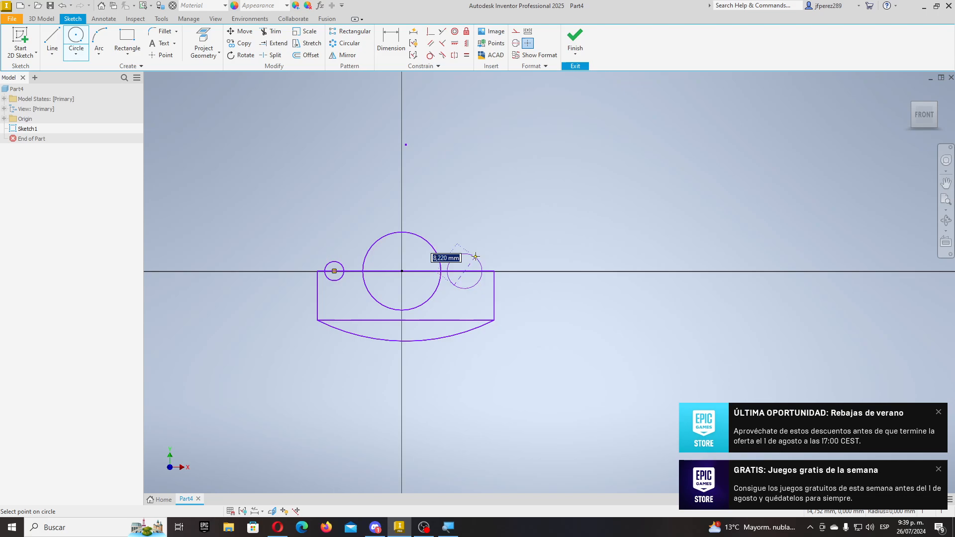
click(450, 260)
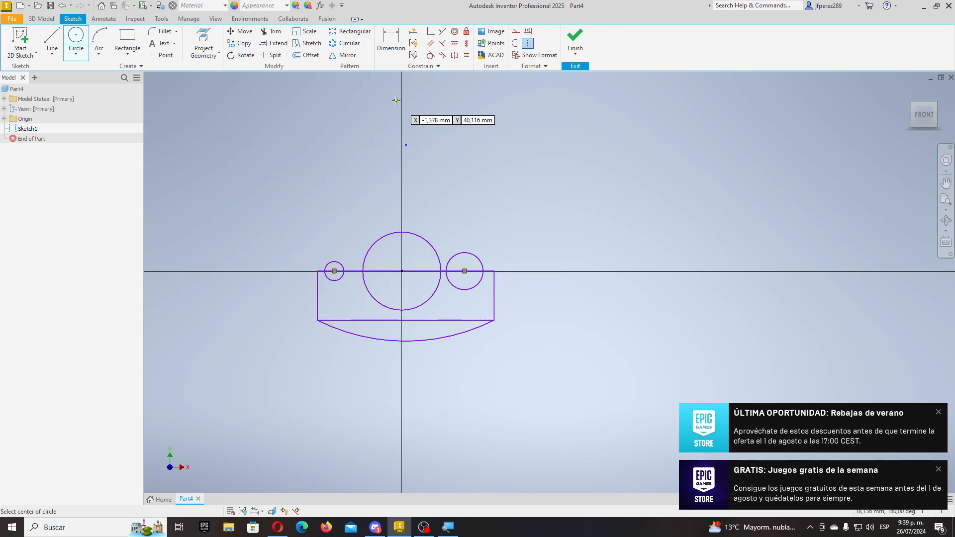
click(391, 40)
scroll(273, 305, down, 3)
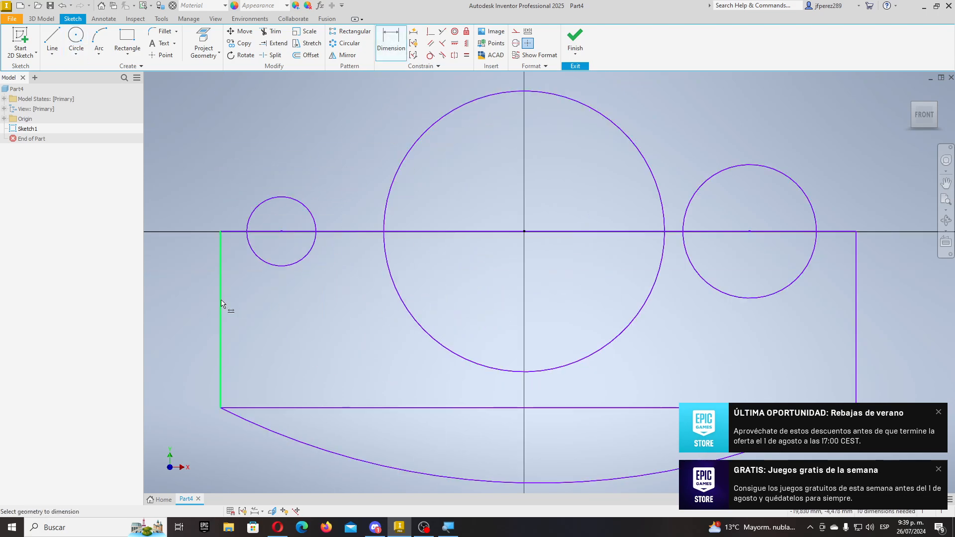
- Dimension the profile's top width to 50 and the large centre circle to diameter 20
click(356, 233)
scroll(343, 306, up, 3)
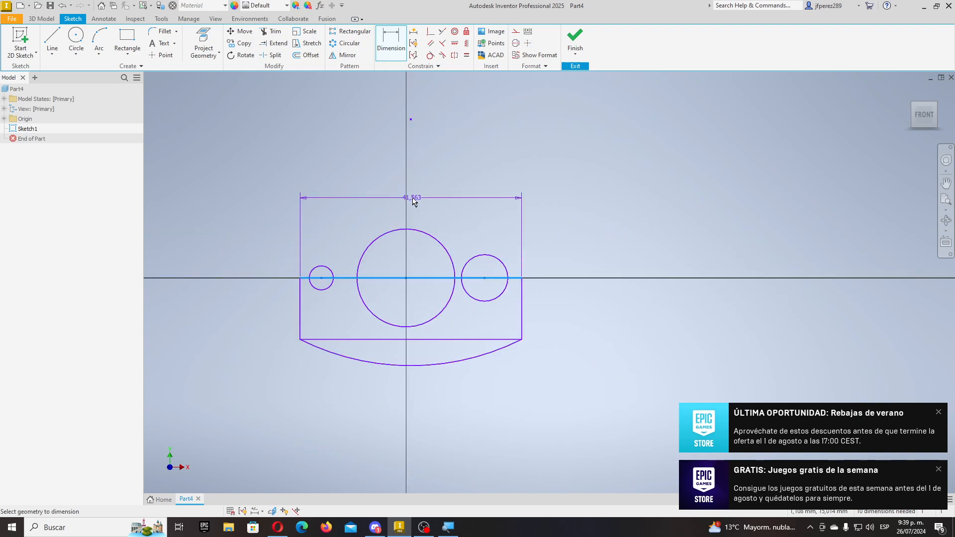
click(408, 170)
text(50)
key(Return)
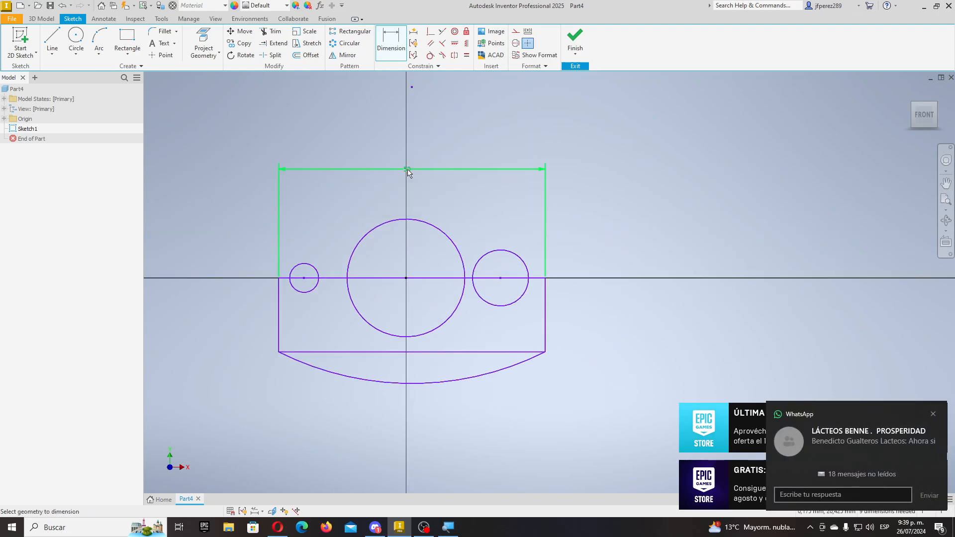
click(450, 240)
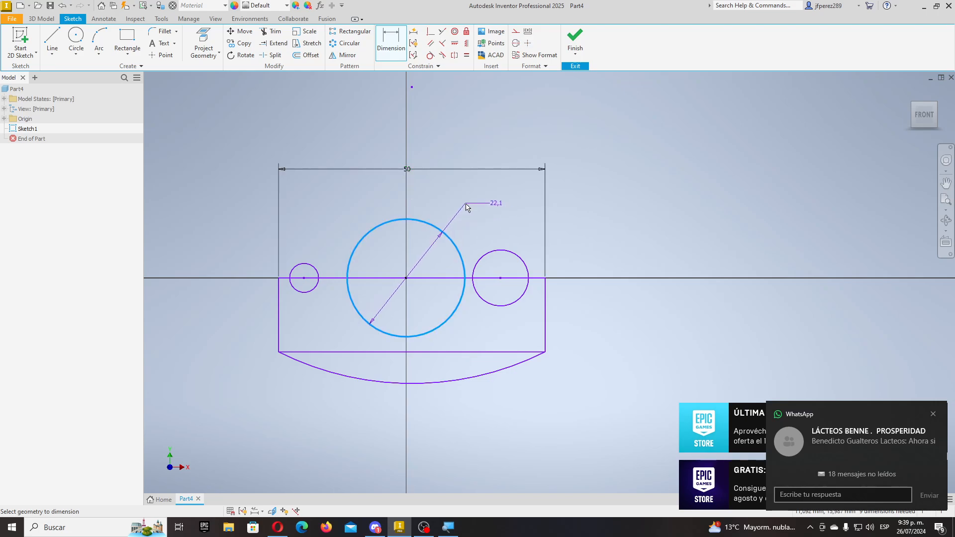
click(465, 203)
text(20)
key(Return)
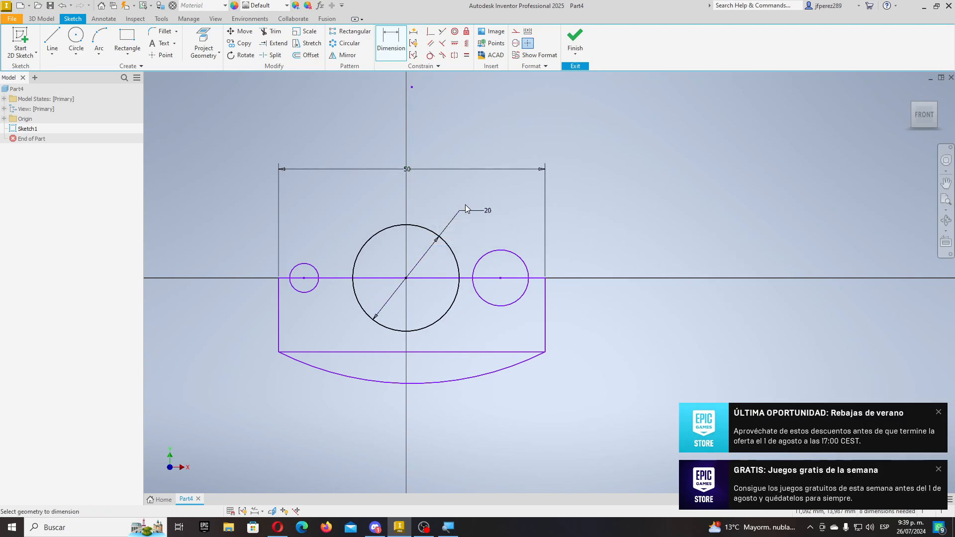
- Set both small side circles to diameter 5, linking the left to the right, and the bottom arc radius to 55
click(525, 264)
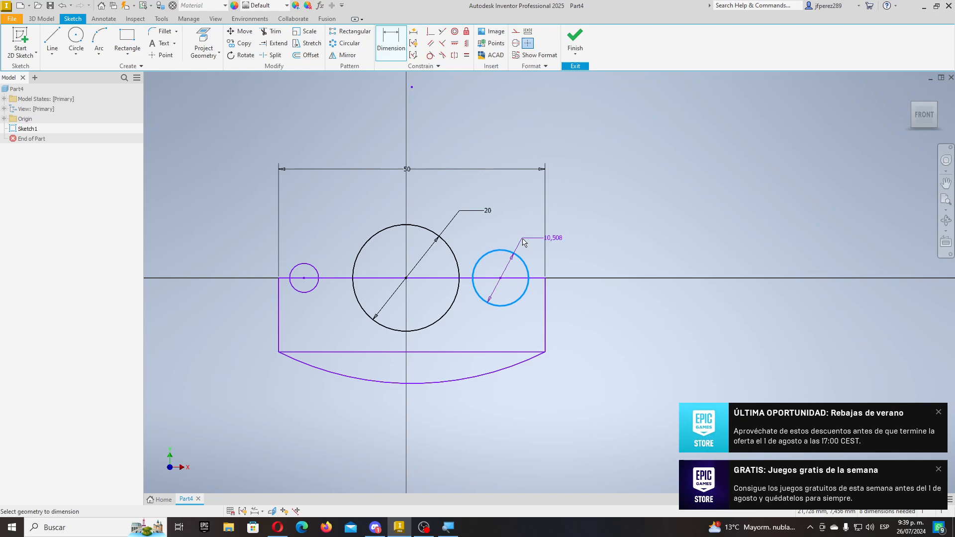
click(577, 239)
text(5)
key(Return)
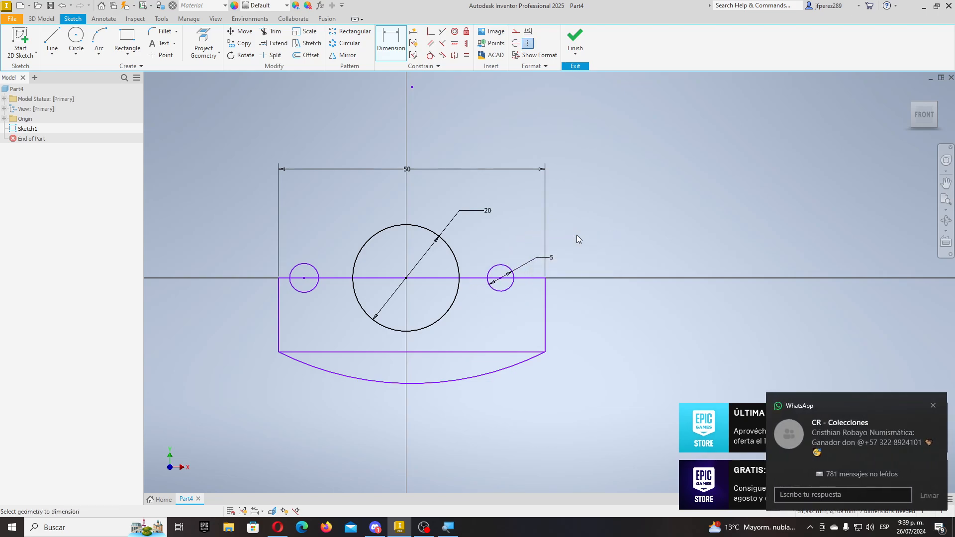
click(317, 272)
click(253, 238)
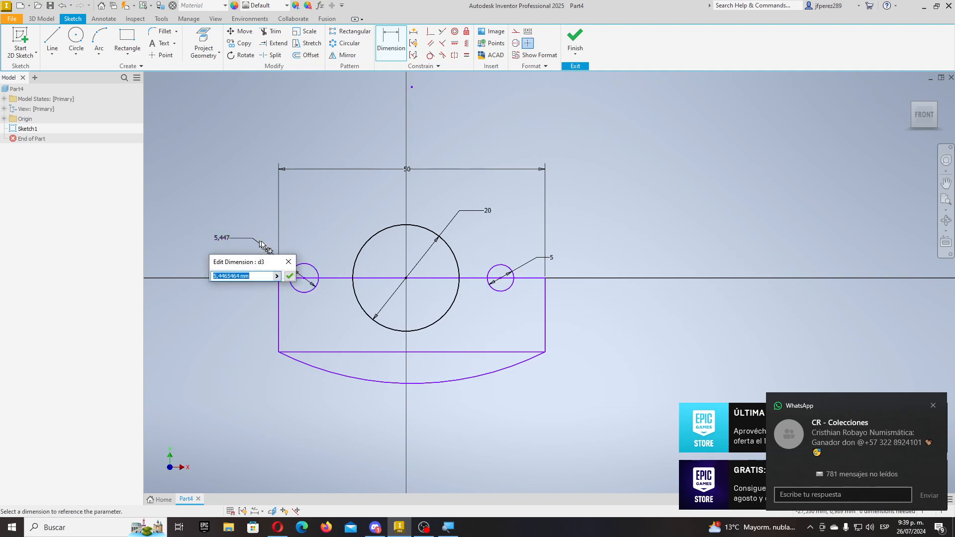
click(551, 258)
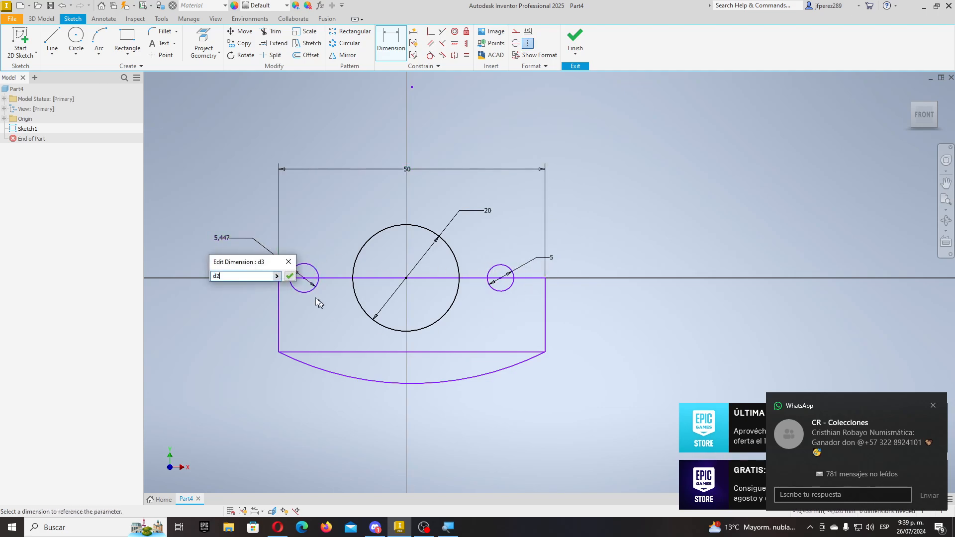
key(Return)
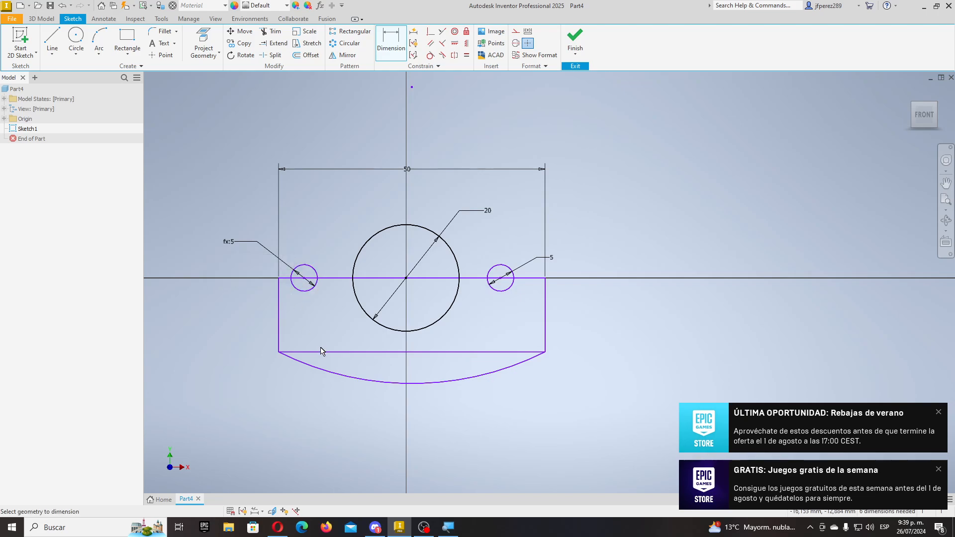
click(446, 381)
click(485, 421)
text(55)
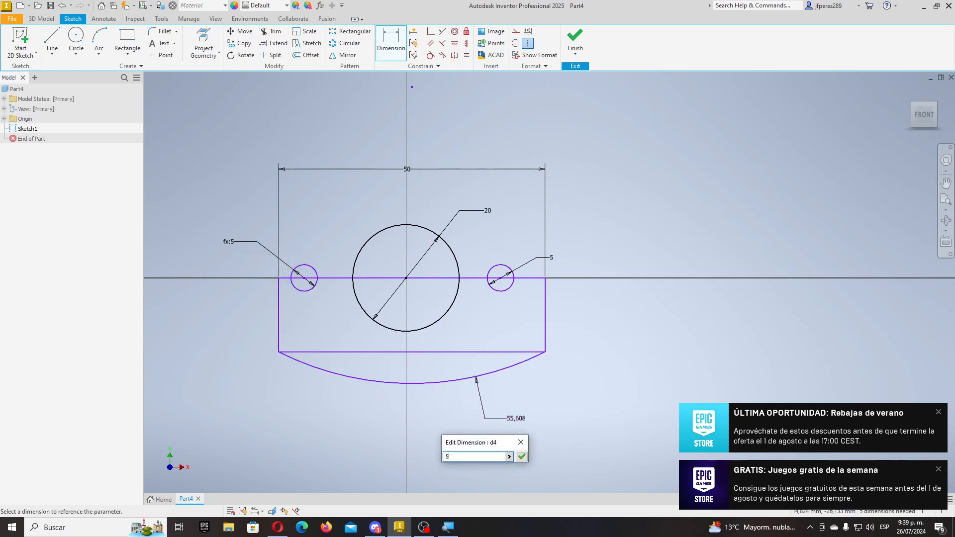
key(Return)
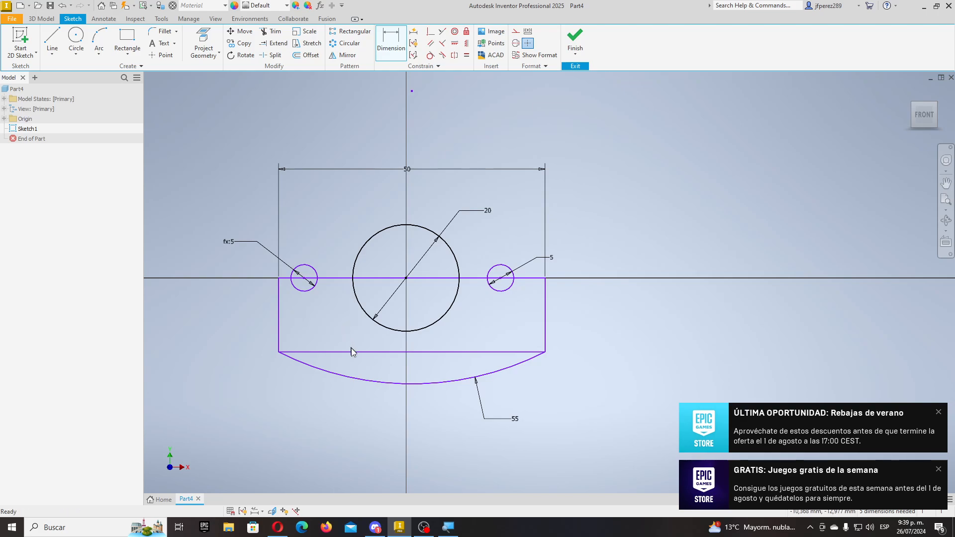
- Delete the rectangle's bottom line
key(Escape)
click(365, 353)
key(Delete)
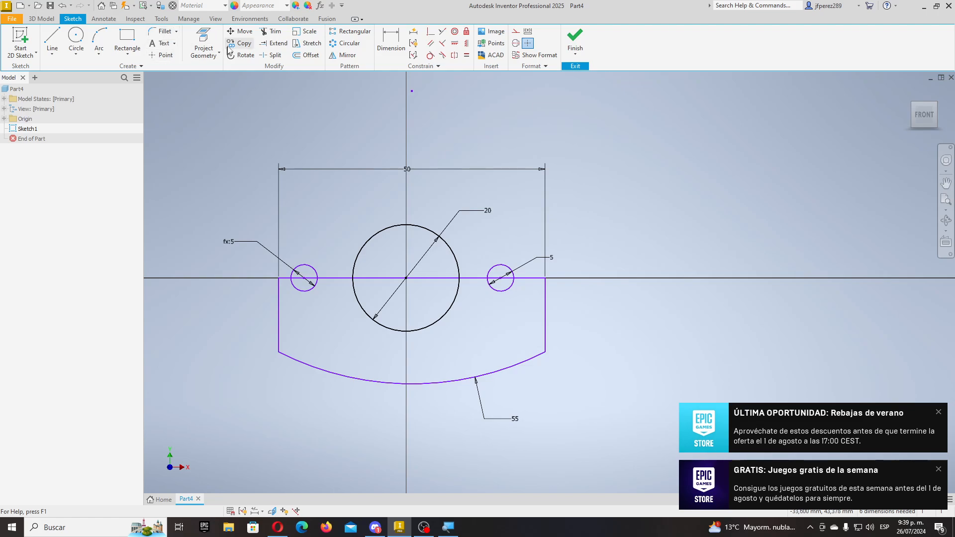
- Trim away the lower halves of the three circles and the line segments inside them
click(272, 31)
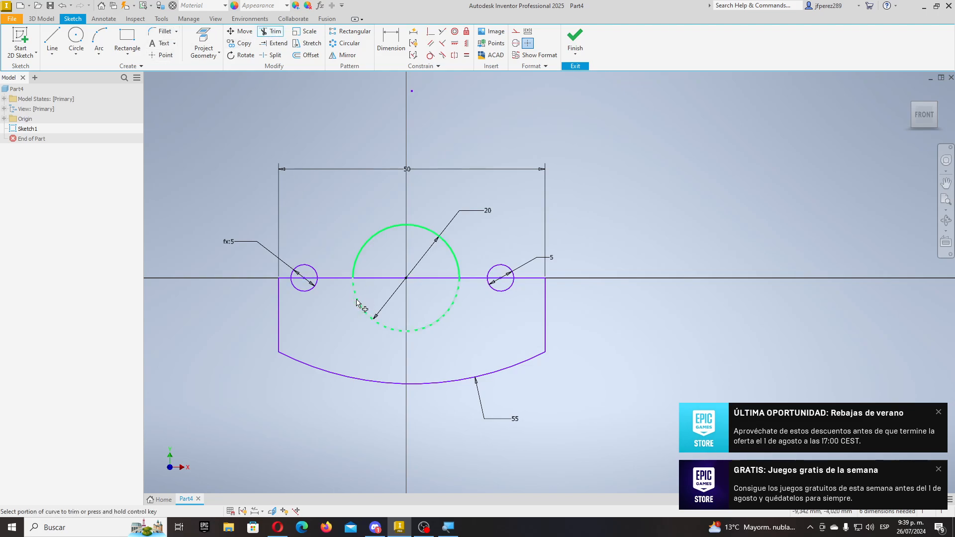
click(398, 330)
click(509, 287)
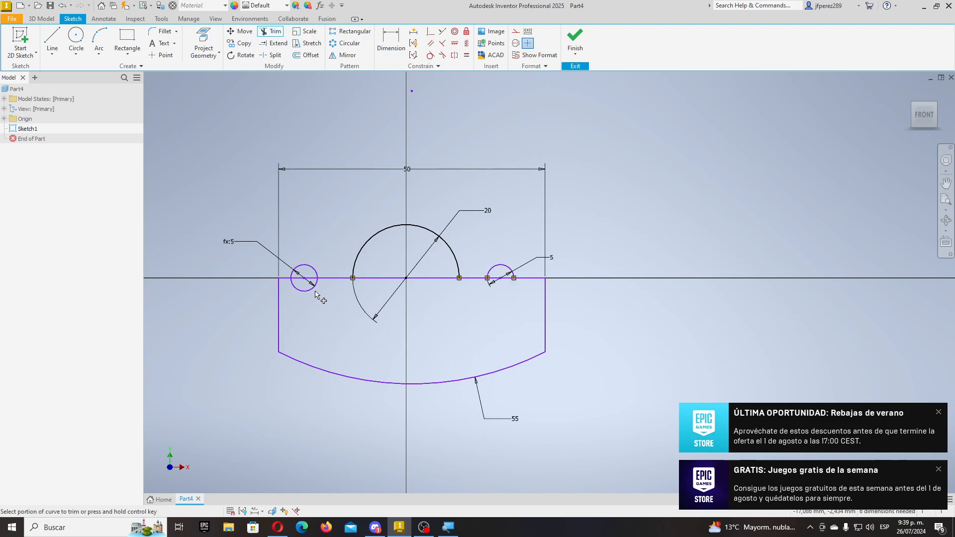
click(300, 284)
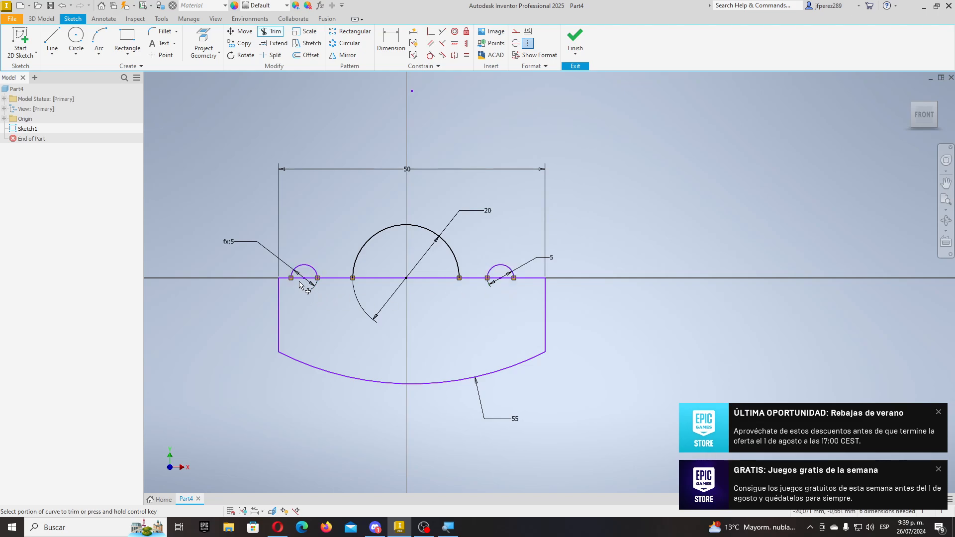
click(390, 279)
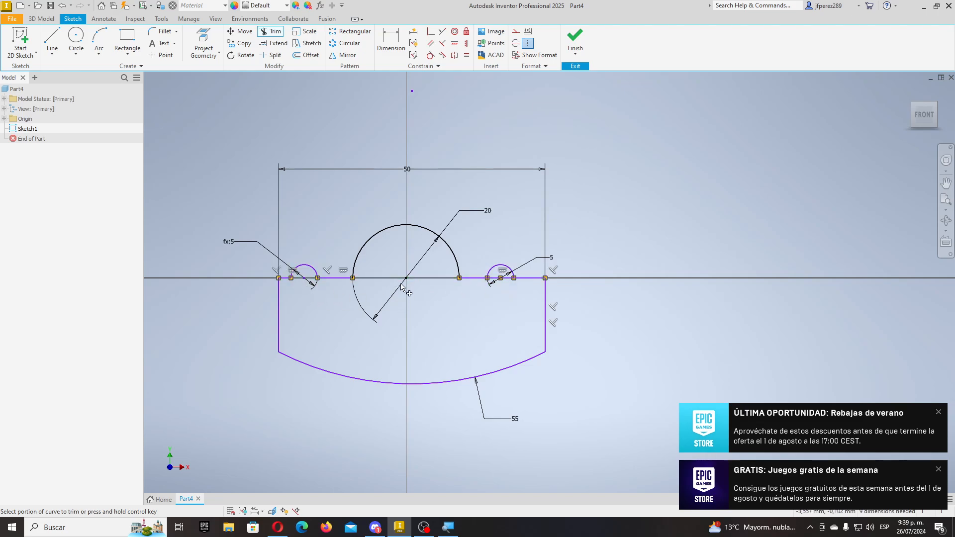
click(513, 282)
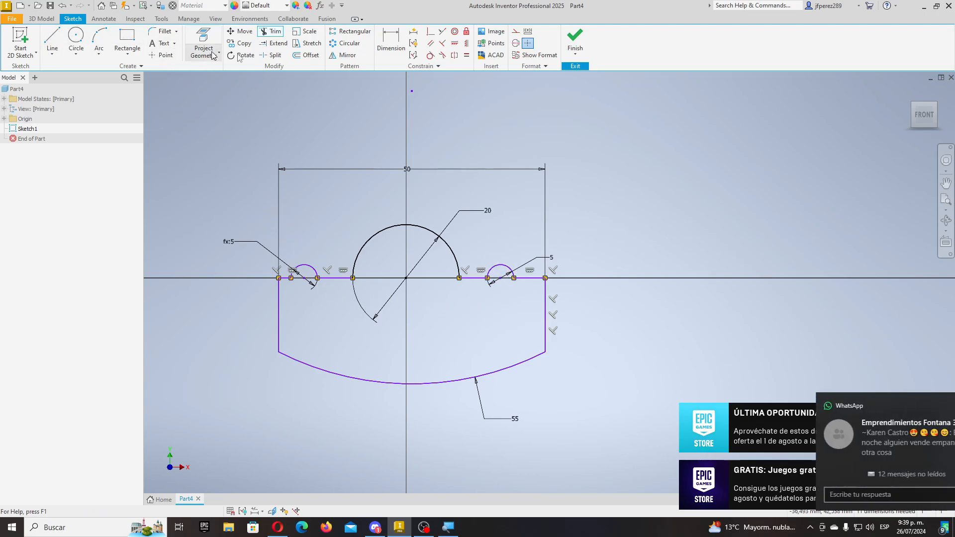
- Dimension the short line beside the right arc to 5
click(391, 42)
scroll(527, 234, up, 6)
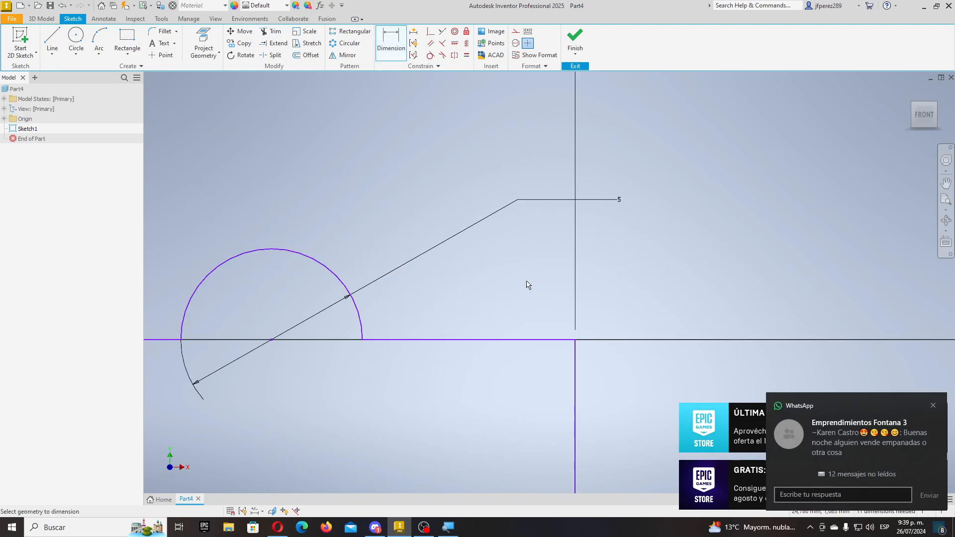
click(482, 340)
scroll(486, 321, down, 3)
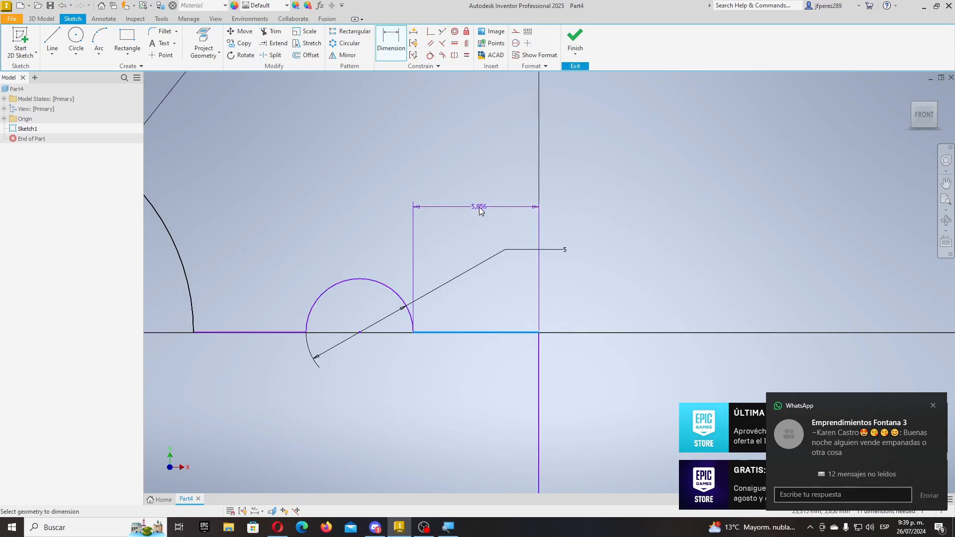
click(481, 211)
text(5,8564938)
key(Return)
scroll(299, 224, down, 3)
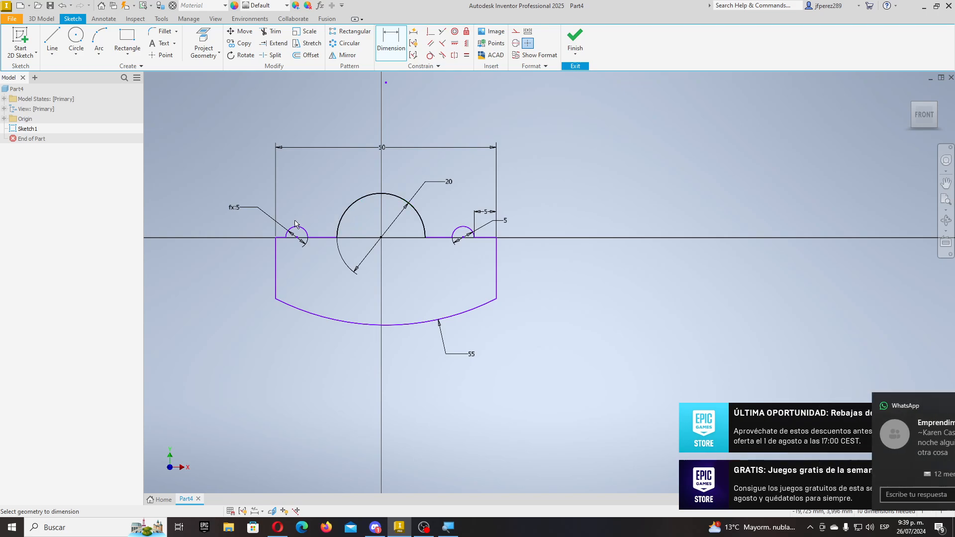
scroll(295, 224, up, 5)
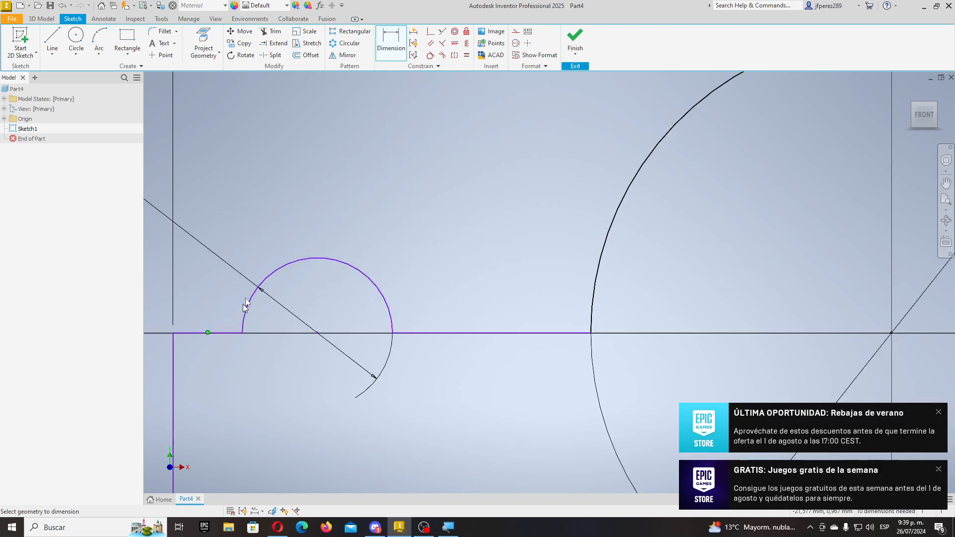
key(Escape)
- Dimension the short line left of the left arc to 5
click(393, 55)
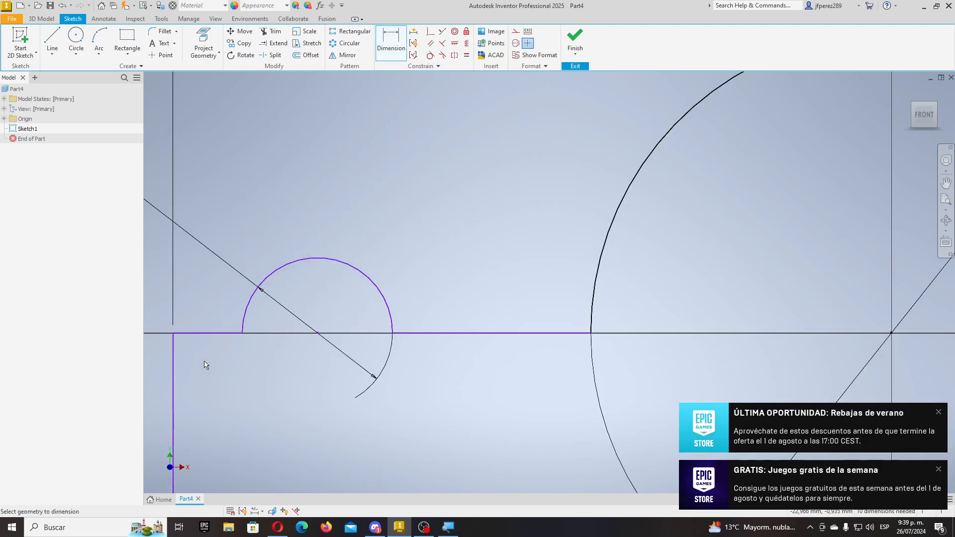
click(231, 333)
click(215, 208)
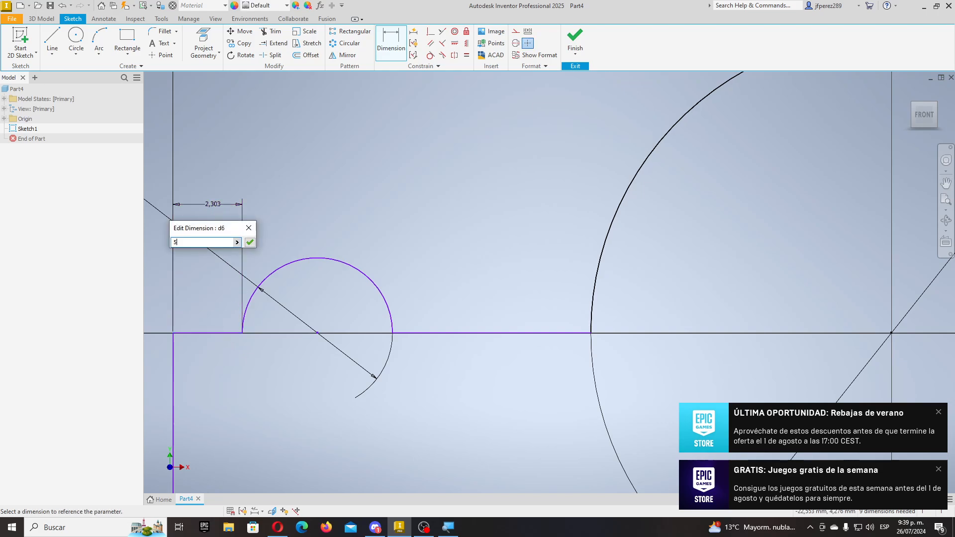
text(5)
key(Return)
scroll(222, 260, down, 5)
middle_drag(324, 262, 342, 303)
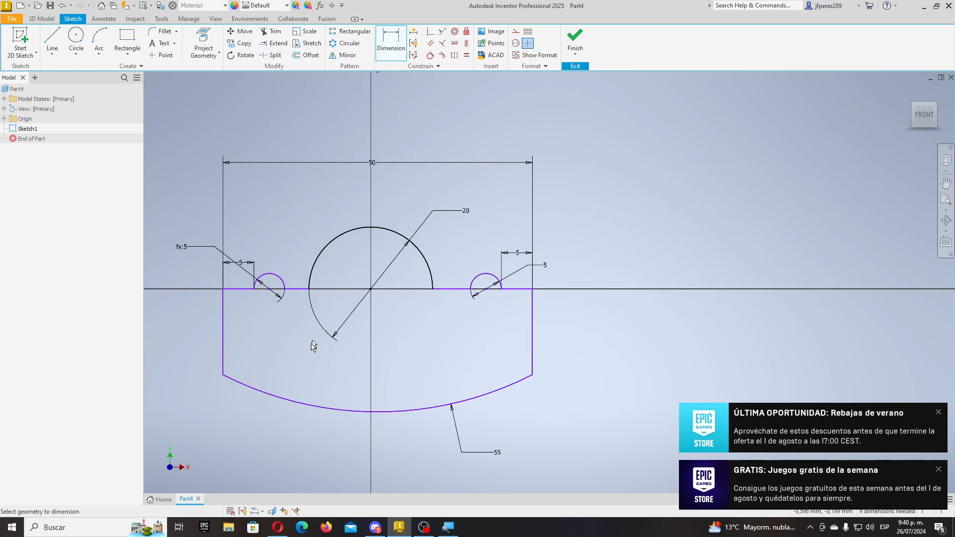
- Set the profile's right vertical side to 10 and finish the sketch
click(537, 343)
click(601, 337)
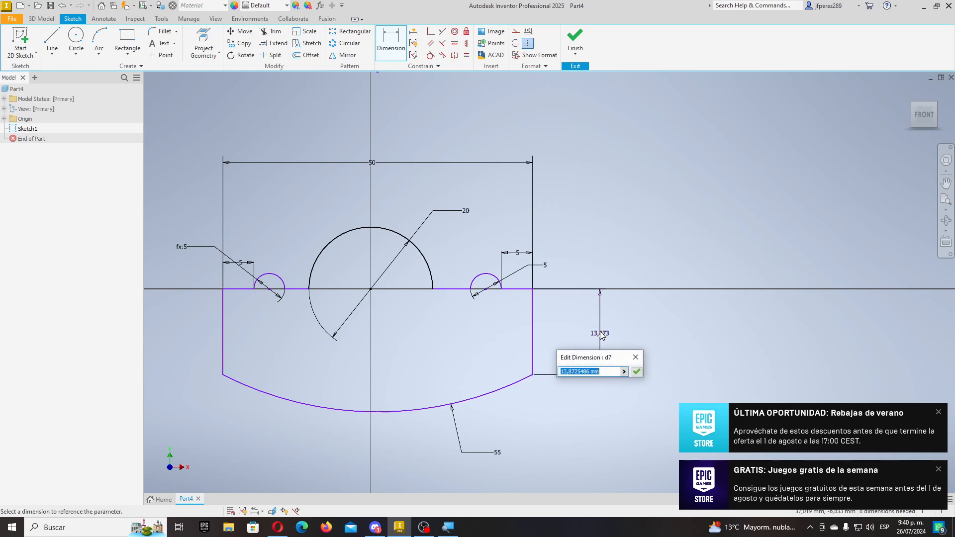
text(10)
key(Return)
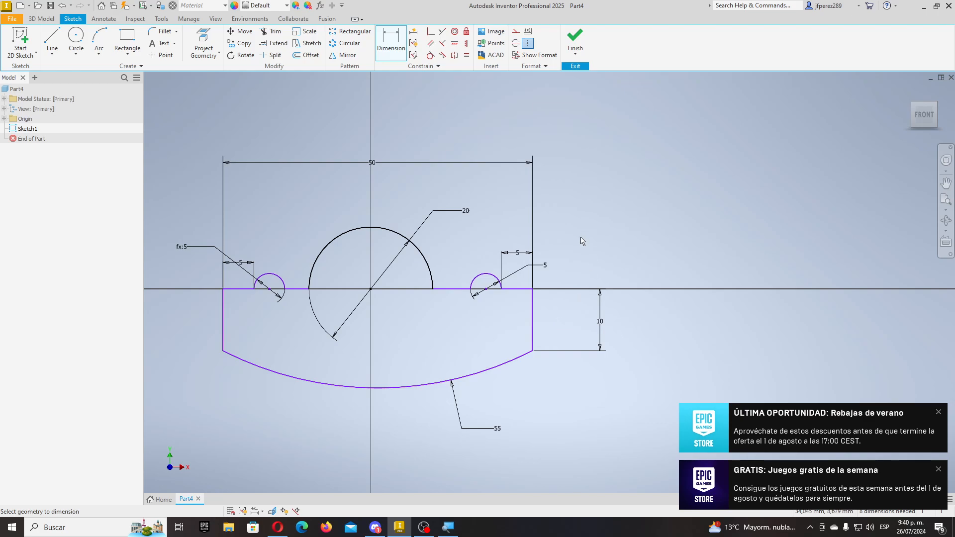
click(575, 40)
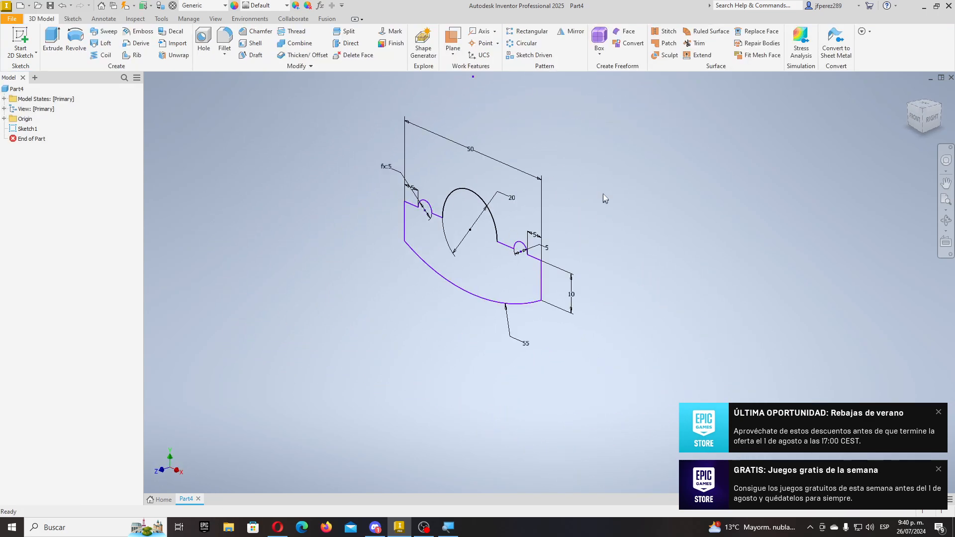
- Zoom in on the finished profile and start a new 2D sketch to reveal the origin planes
scroll(535, 187, up, 3)
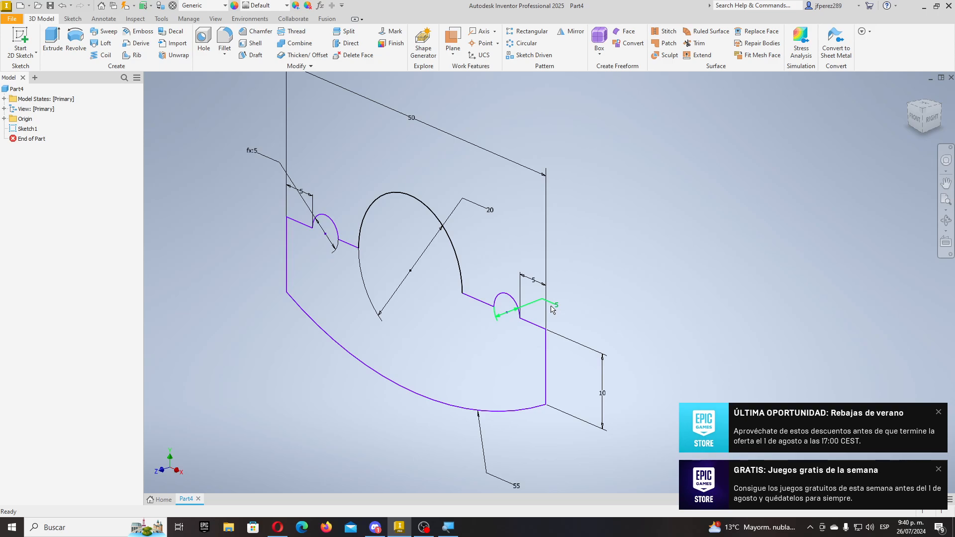
click(4, 47)
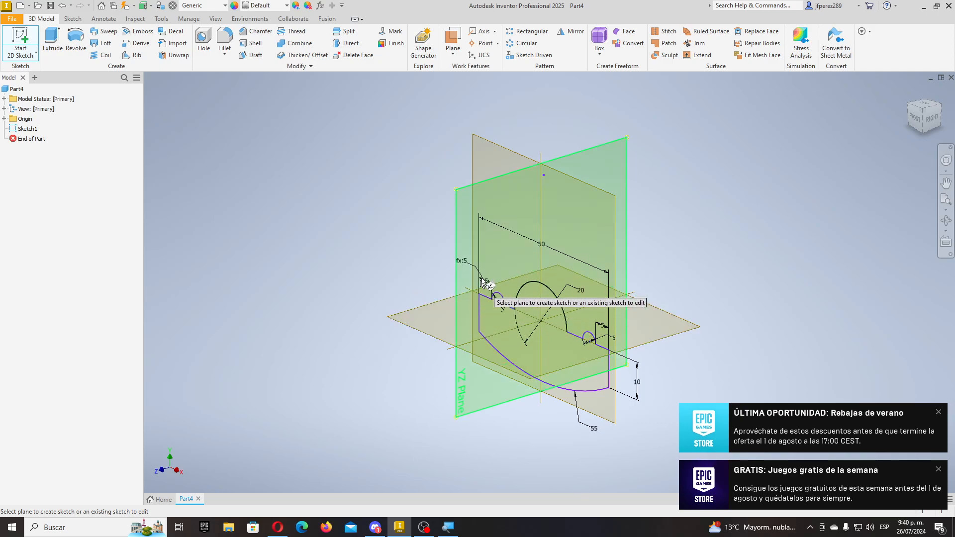
- Place the new sketch on the XZ plane and try a spline from the origin, then cancel it
click(415, 323)
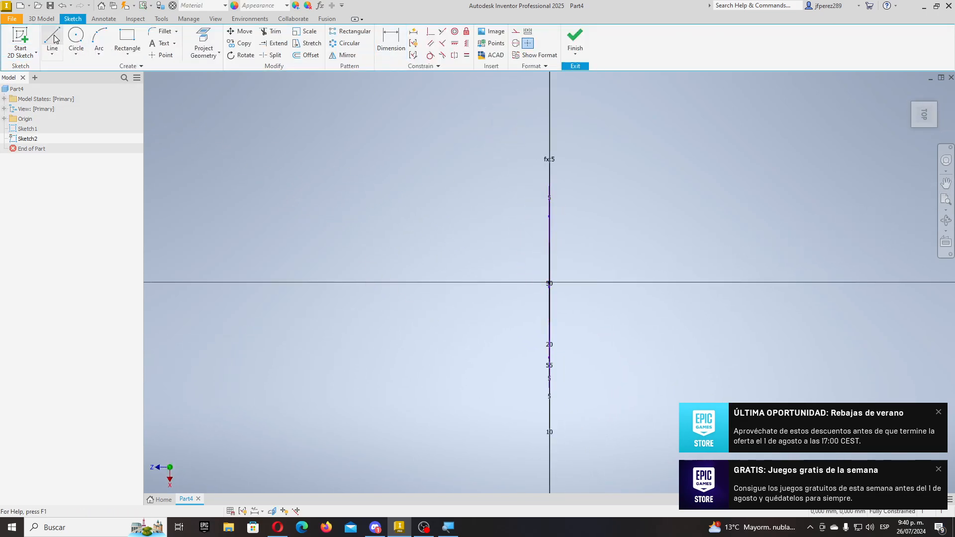
click(52, 53)
click(82, 96)
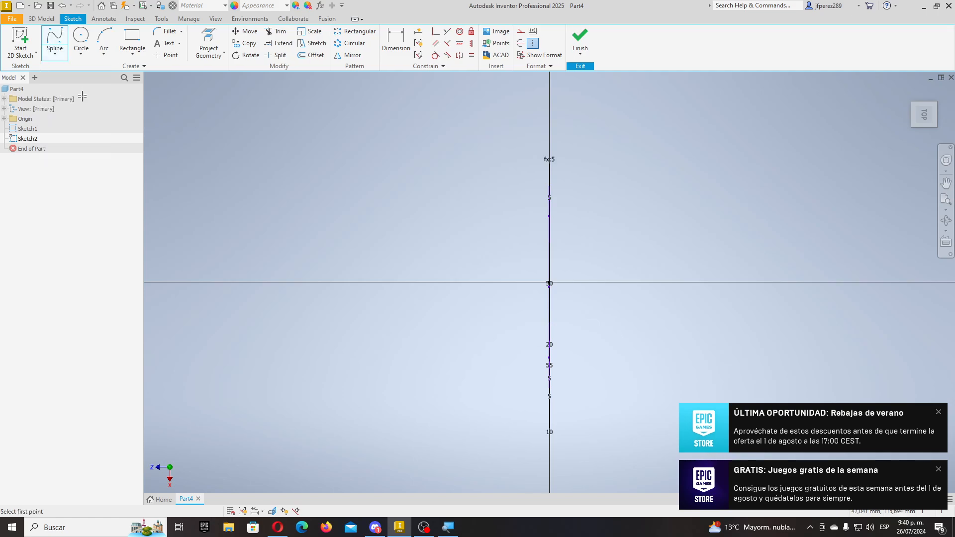
click(549, 282)
scroll(328, 246, up, 10)
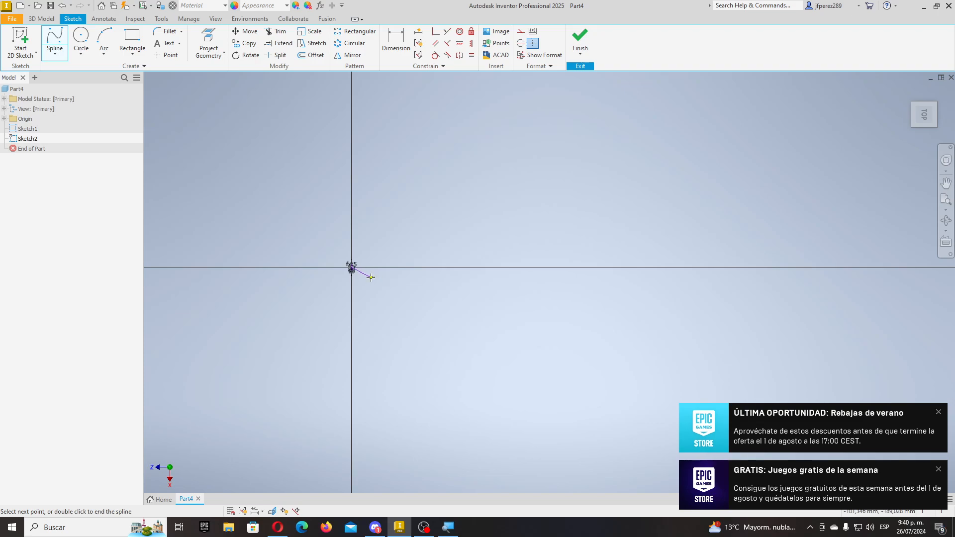
scroll(370, 277, down, 10)
click(464, 282)
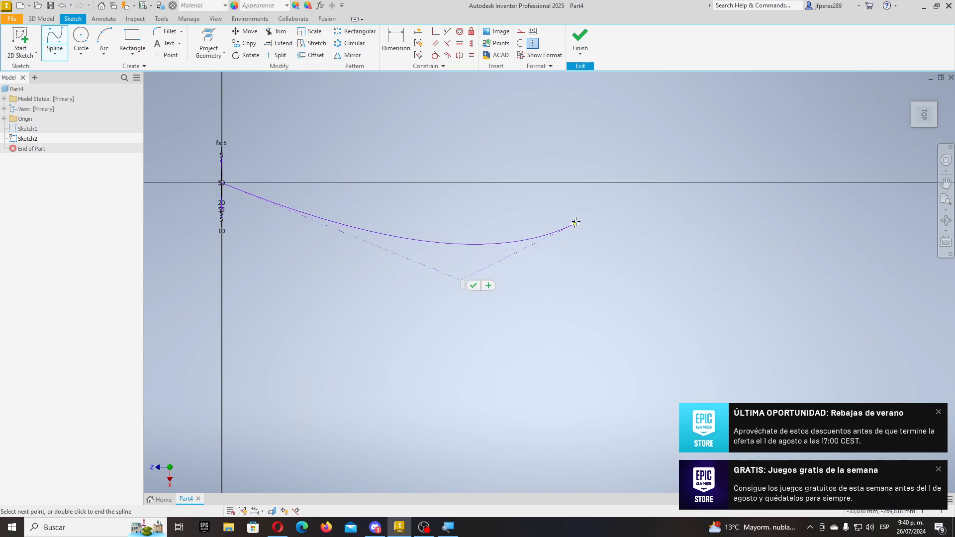
click(634, 87)
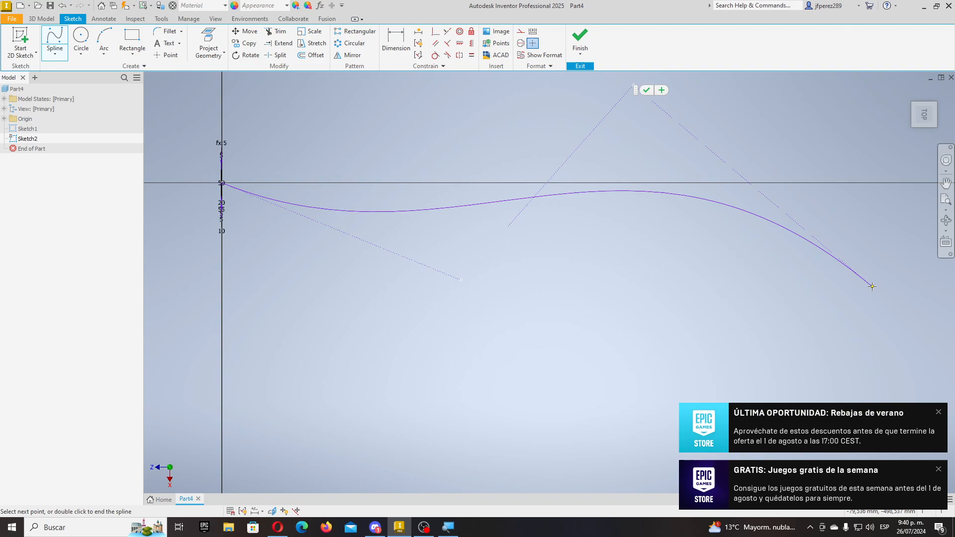
click(871, 332)
scroll(659, 278, up, 5)
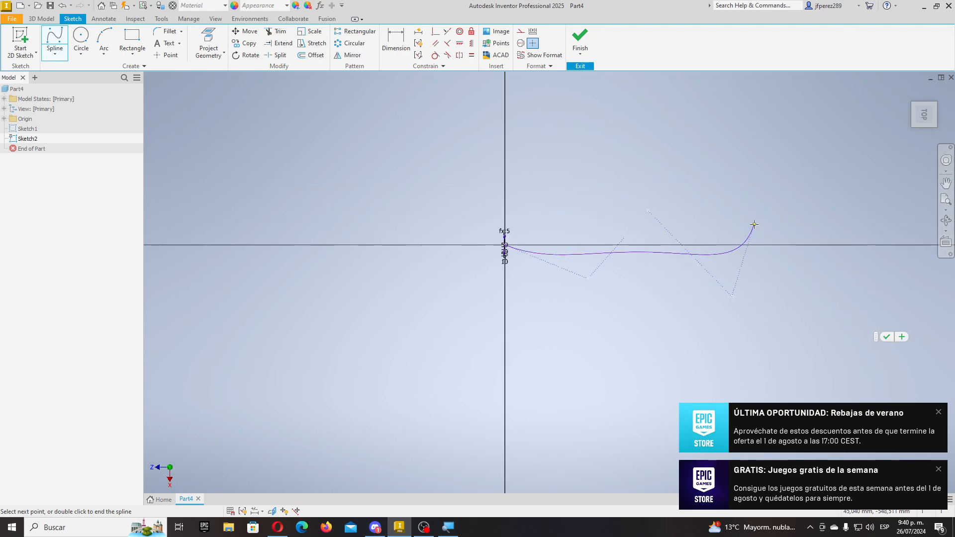
click(766, 219)
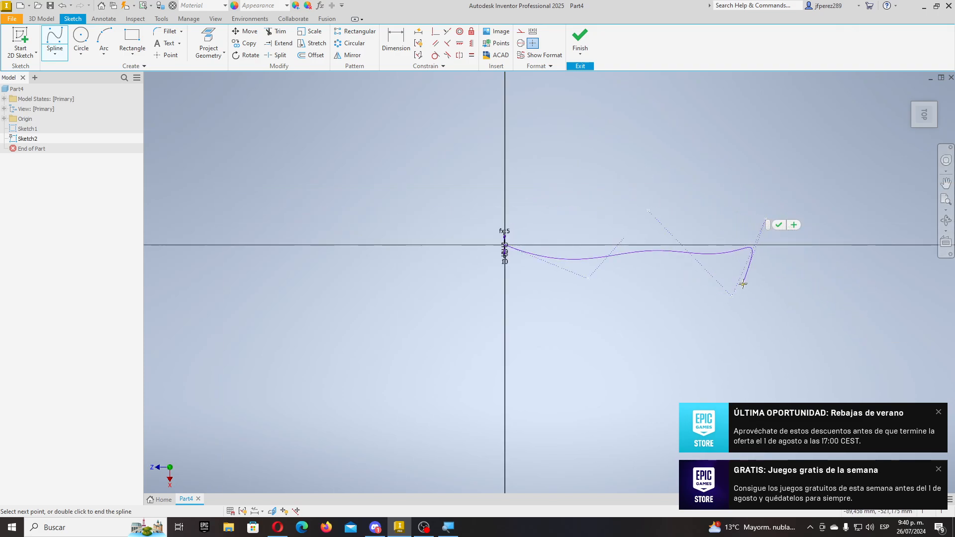
key(Escape)
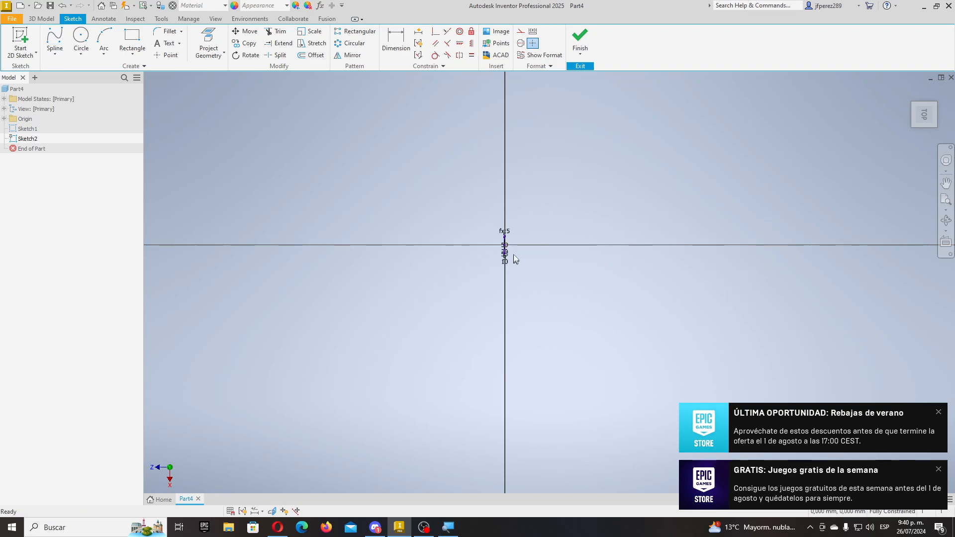
- Draw a zigzag spline from the origin through five more points to the right
click(54, 40)
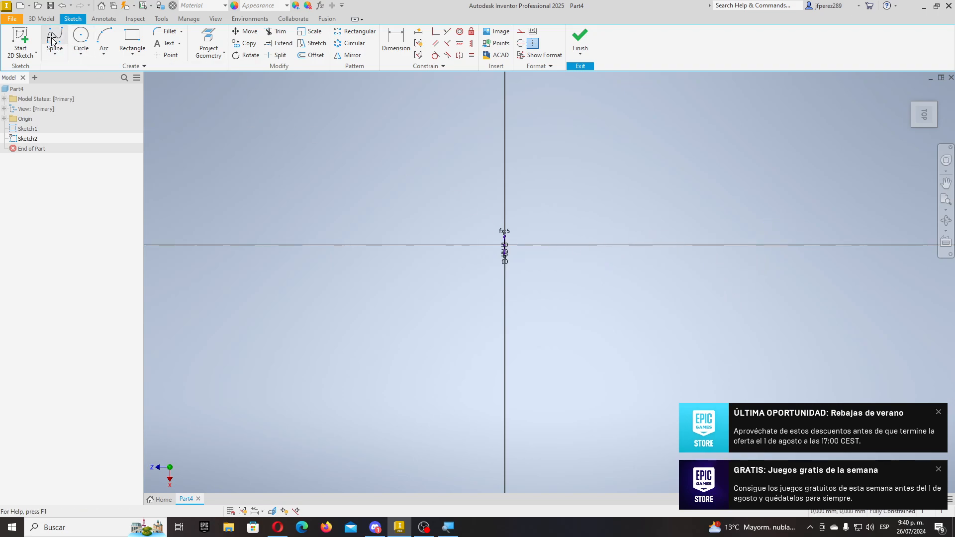
click(505, 244)
click(591, 199)
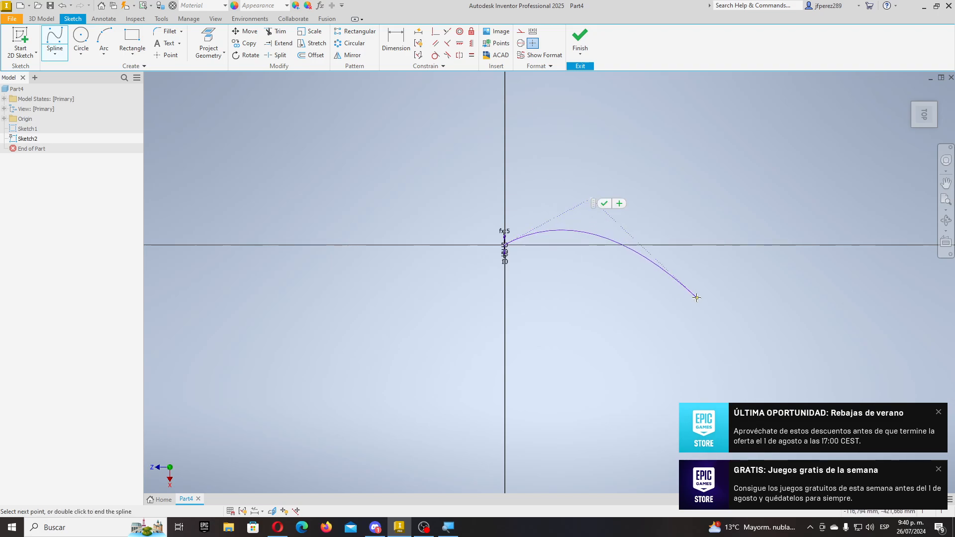
click(669, 288)
click(755, 205)
click(838, 302)
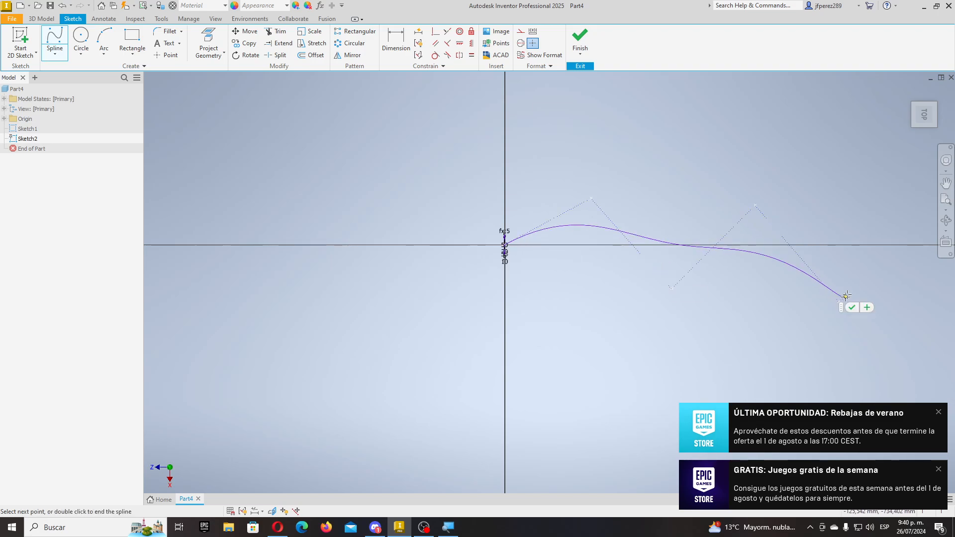
click(888, 202)
click(902, 208)
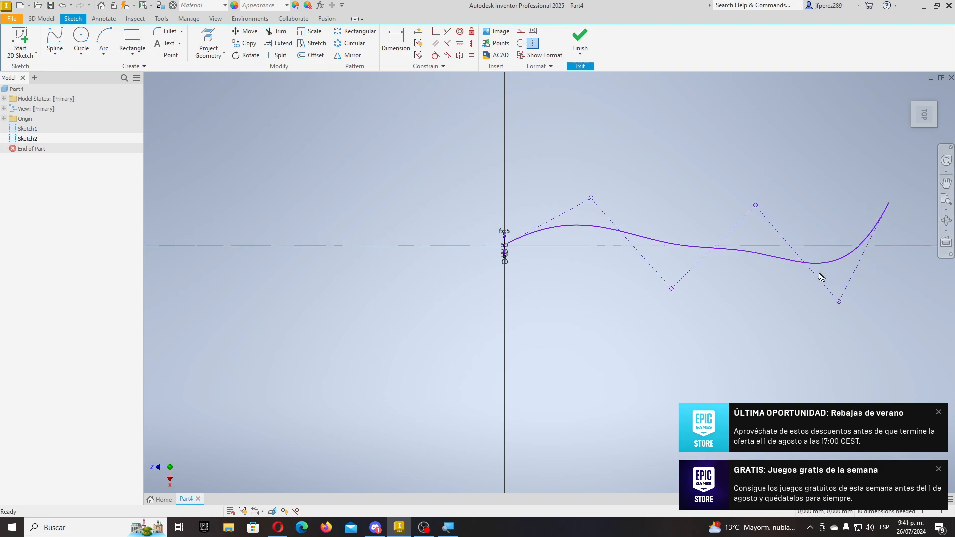
- Drag the spline's control points up and down to deepen its waves and adjust its end
drag(838, 303, 839, 337)
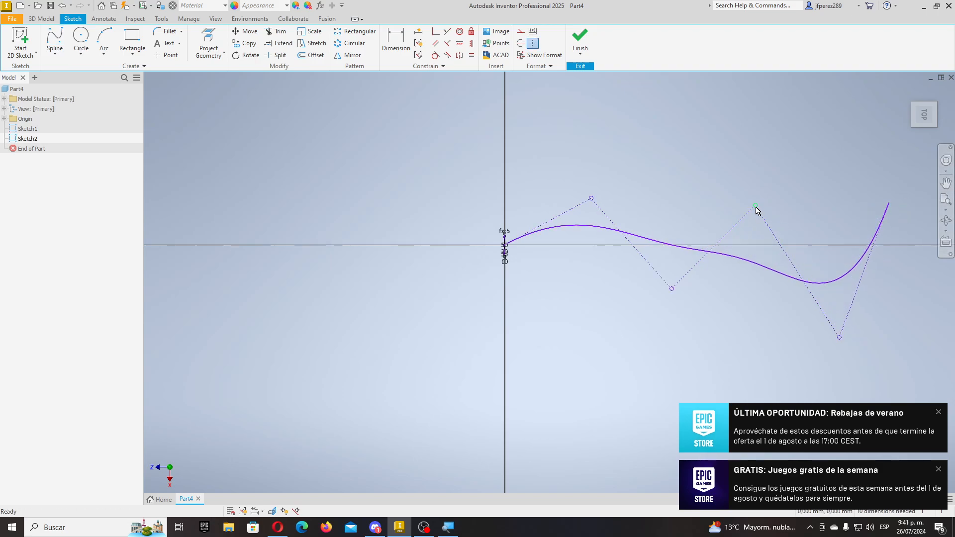
drag(756, 206, 744, 144)
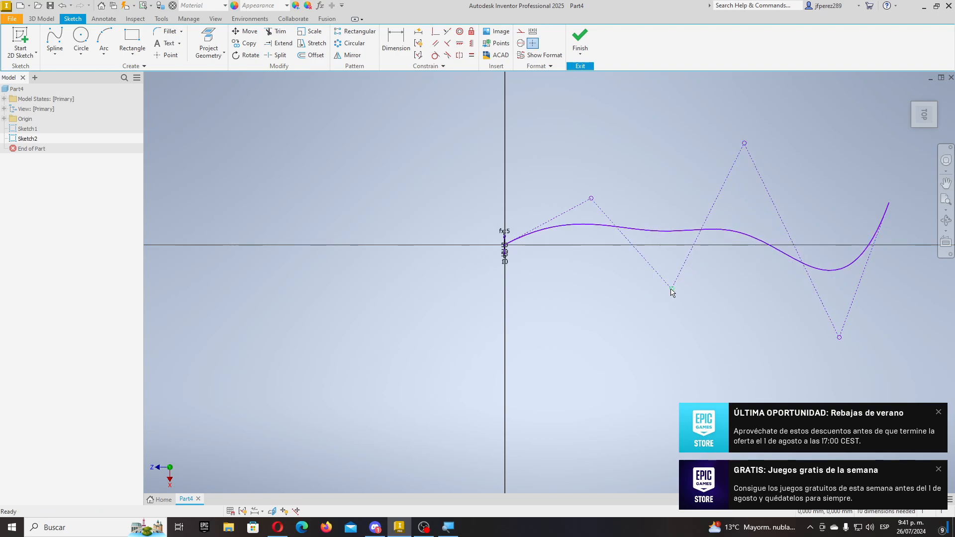
drag(672, 290, 663, 359)
drag(592, 199, 587, 157)
drag(663, 359, 648, 430)
drag(889, 205, 854, 188)
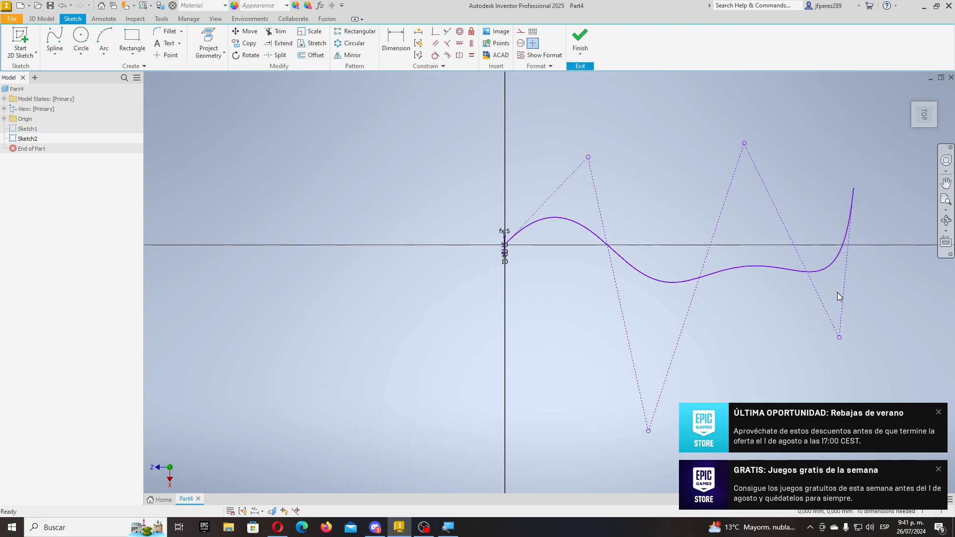
drag(837, 293, 866, 296)
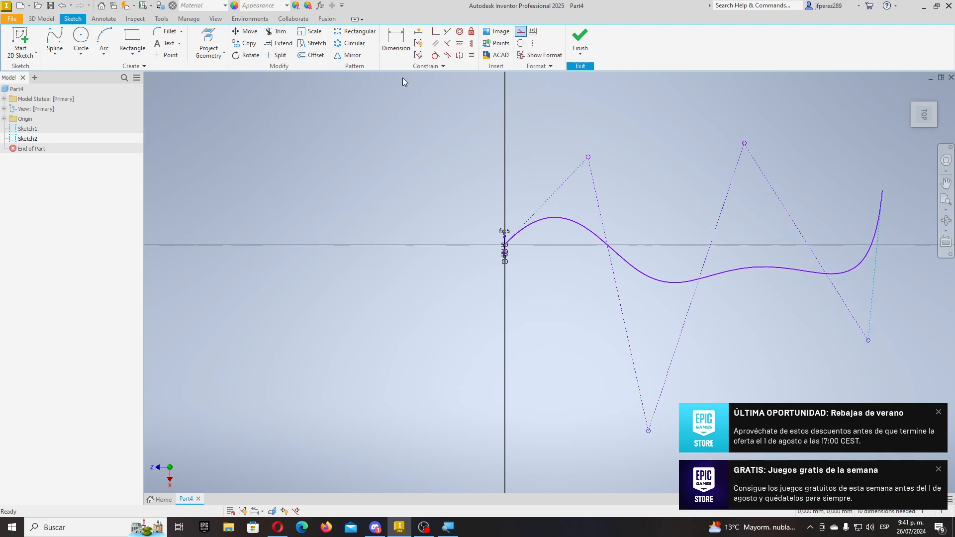
click(464, 47)
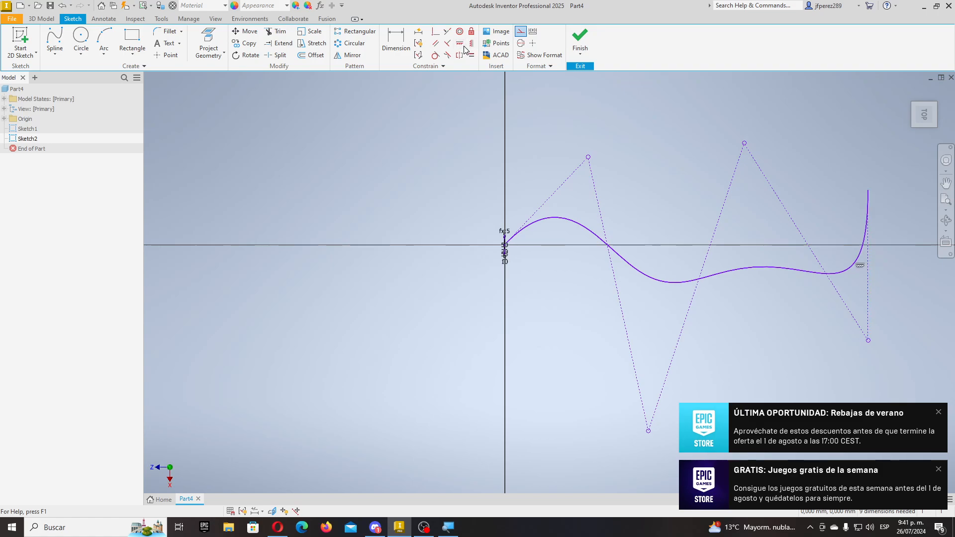
- Align the top control points horizontally and the end point vertically with the bottom vertex
click(462, 47)
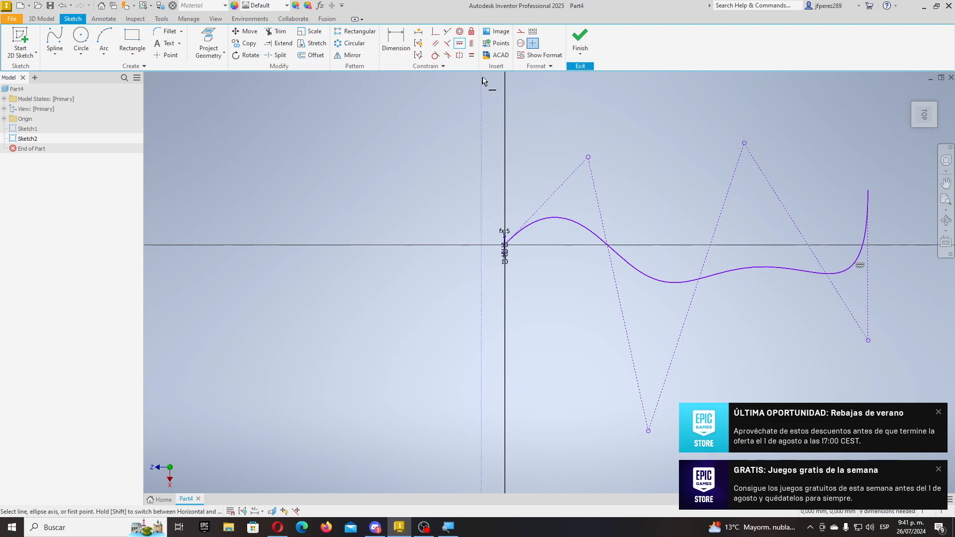
click(447, 33)
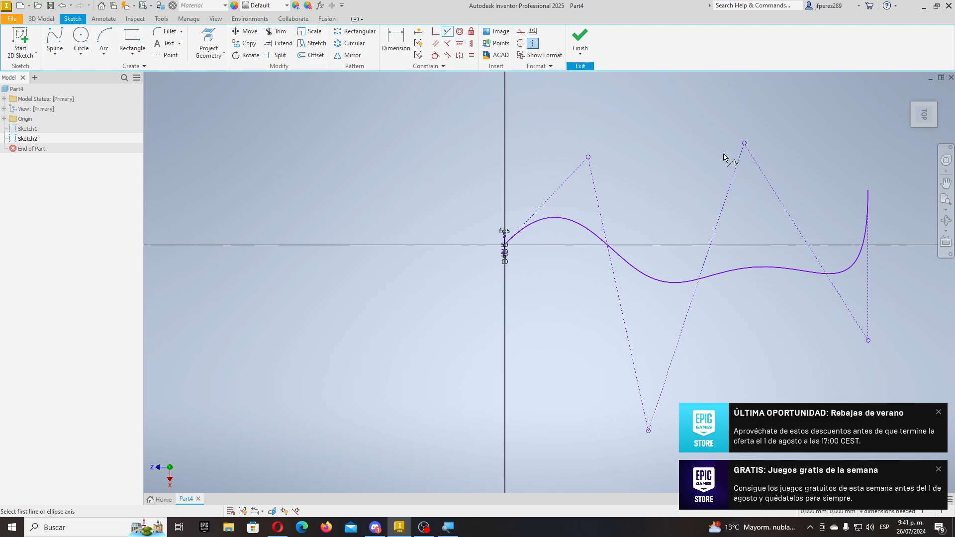
click(471, 44)
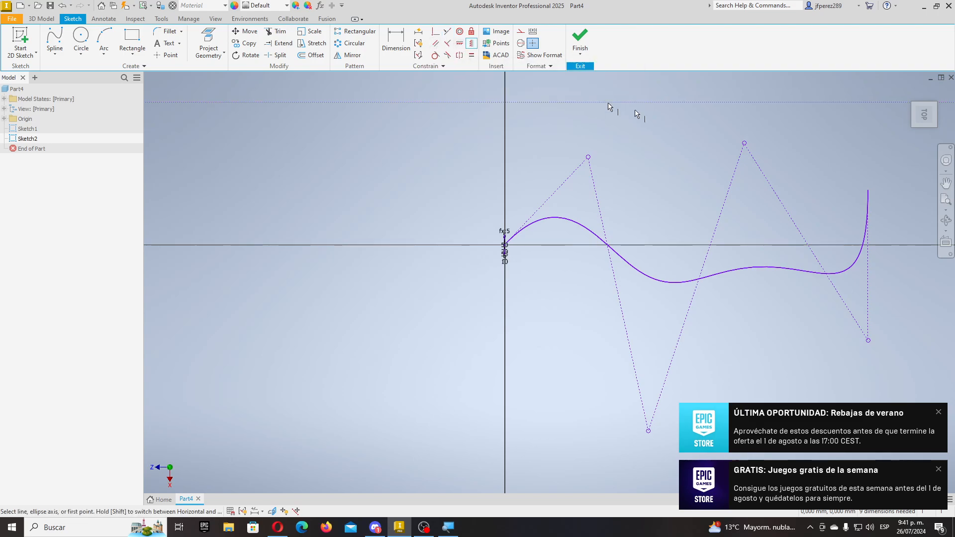
click(745, 143)
click(587, 158)
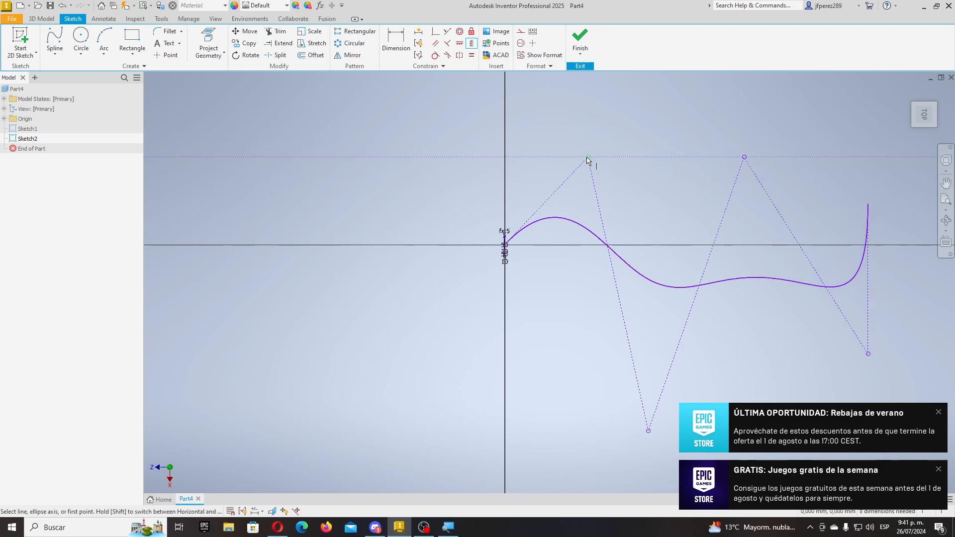
scroll(588, 157, down, 3)
click(754, 273)
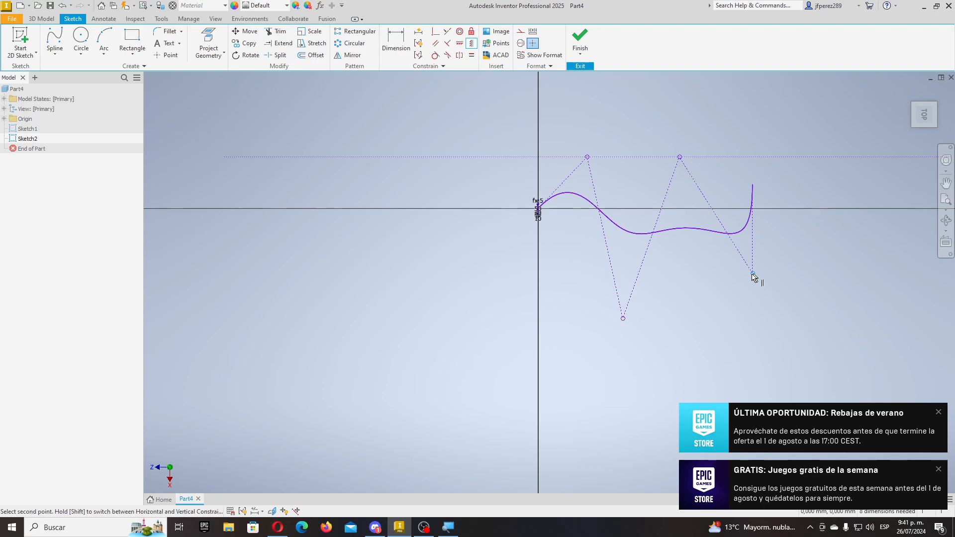
click(622, 319)
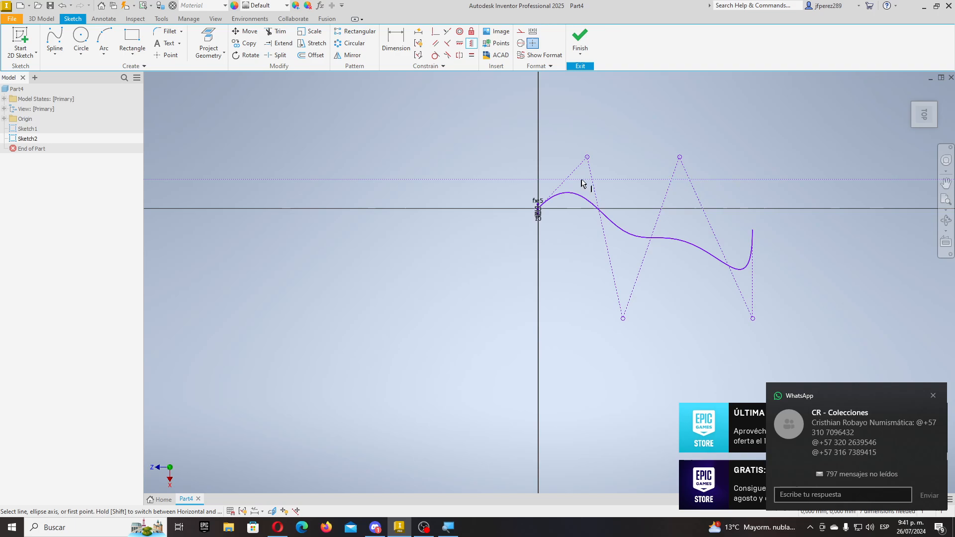
key(Escape)
- Drag the control vertices to reshape the curve, bringing its right end onto the horizontal axis
drag(588, 159, 596, 187)
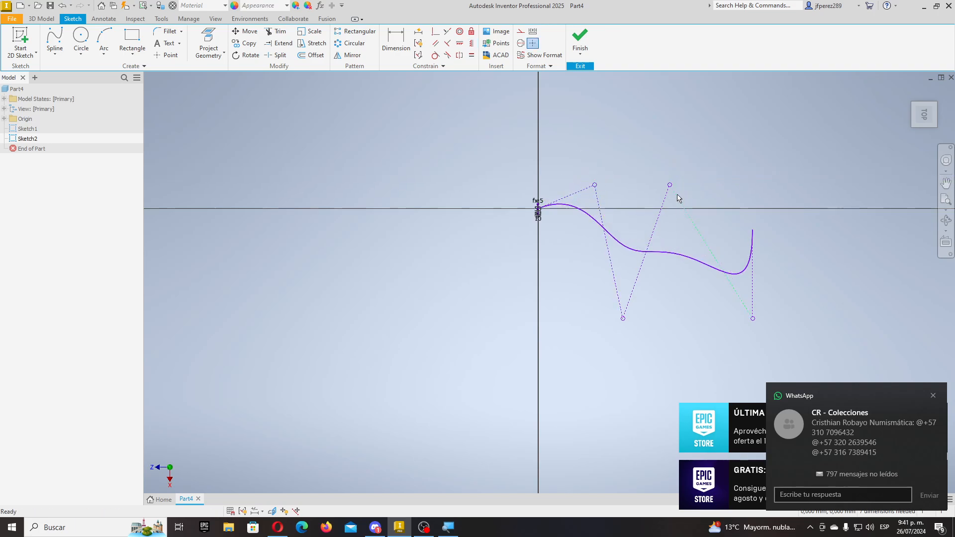
drag(669, 185, 695, 185)
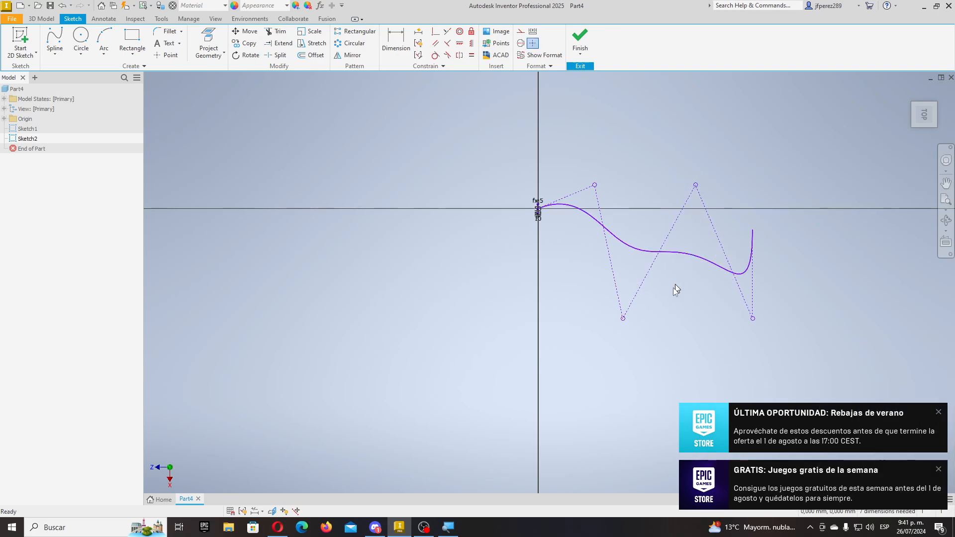
drag(623, 319, 597, 314)
drag(752, 315, 752, 290)
drag(753, 231, 757, 208)
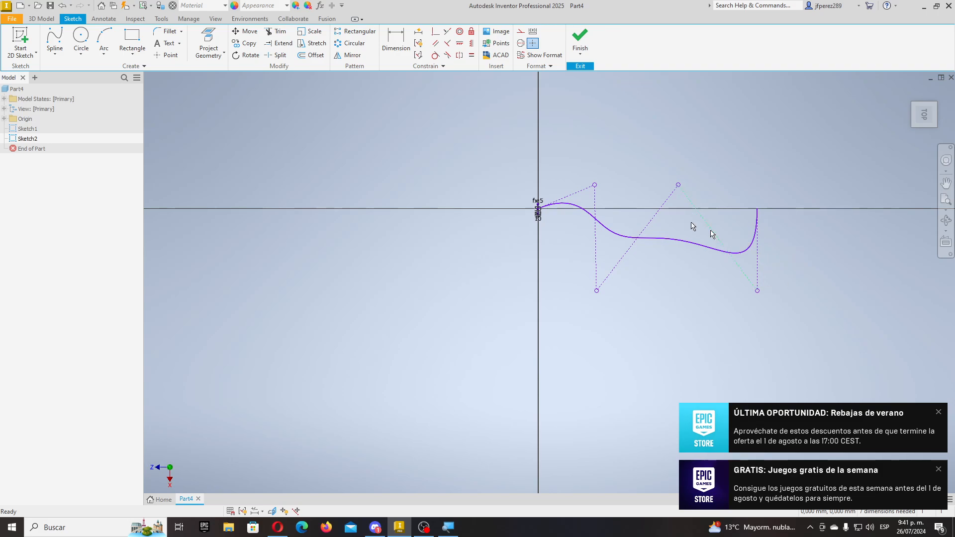
- Finish Sketch2 and frame both the notched profile and the spline path in the 3D view
click(580, 37)
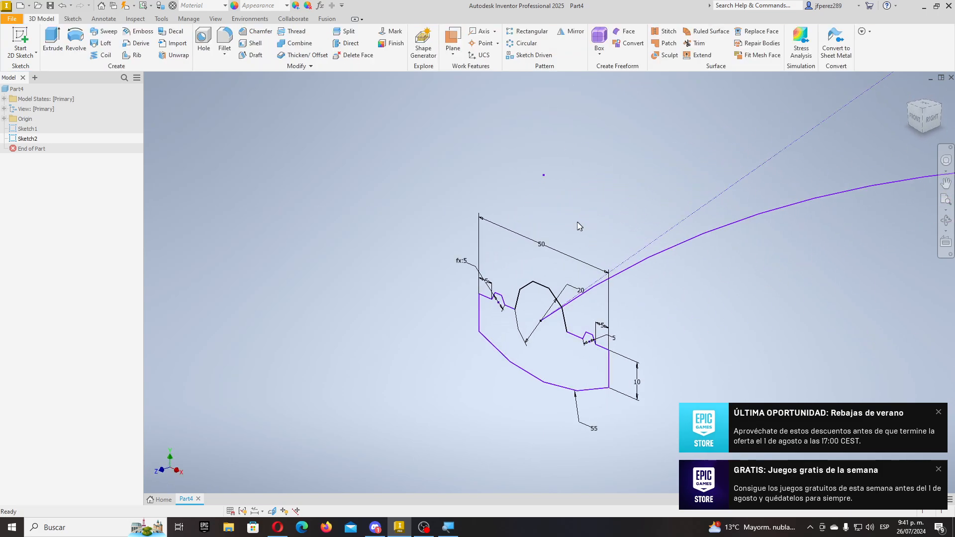
scroll(501, 286, up, 4)
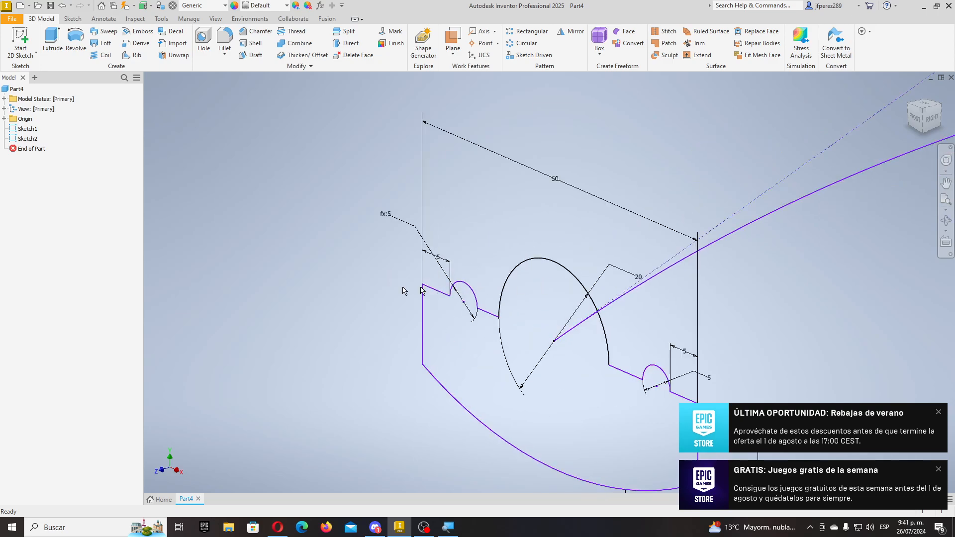
scroll(349, 285, down, 3)
scroll(353, 290, down, 3)
middle_drag(597, 240, 523, 284)
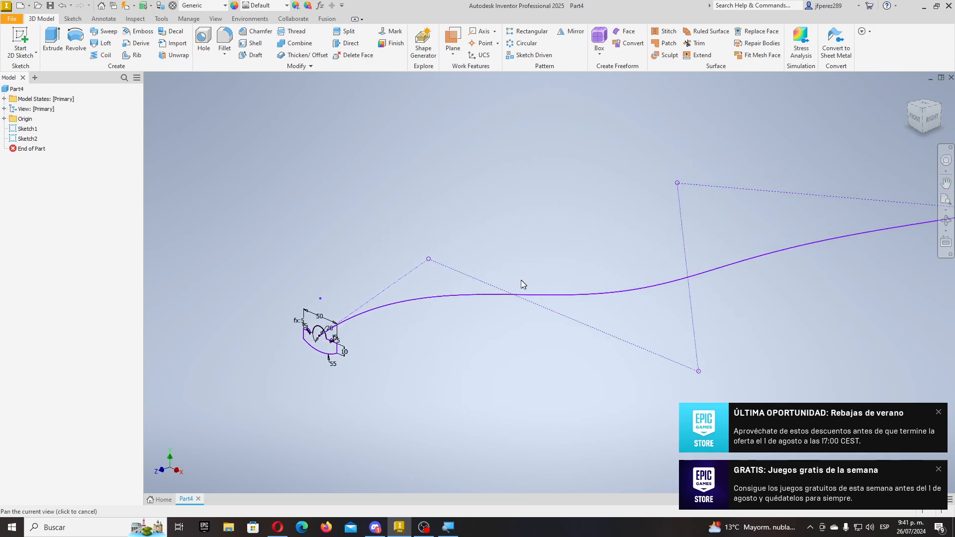
scroll(324, 357, up, 5)
scroll(342, 300, down, 6)
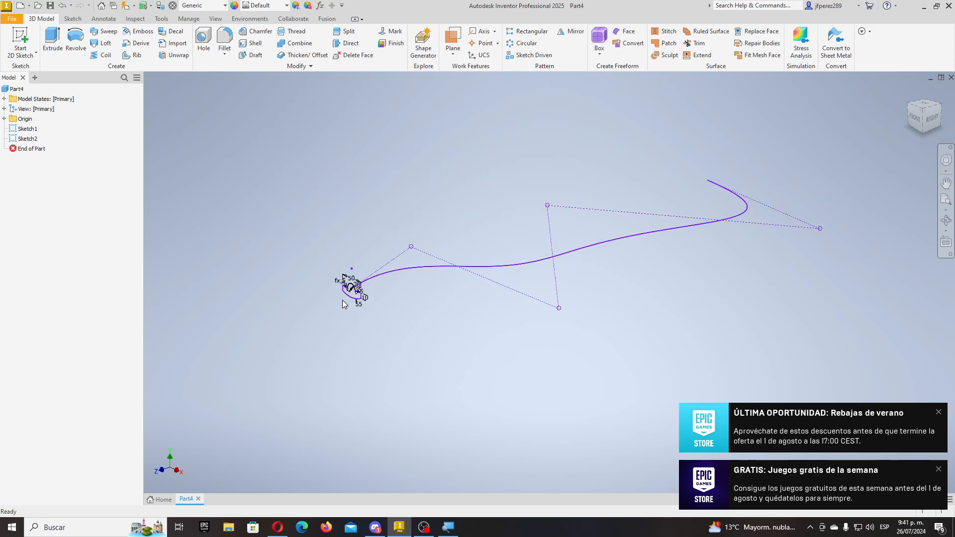
scroll(391, 288, up, 4)
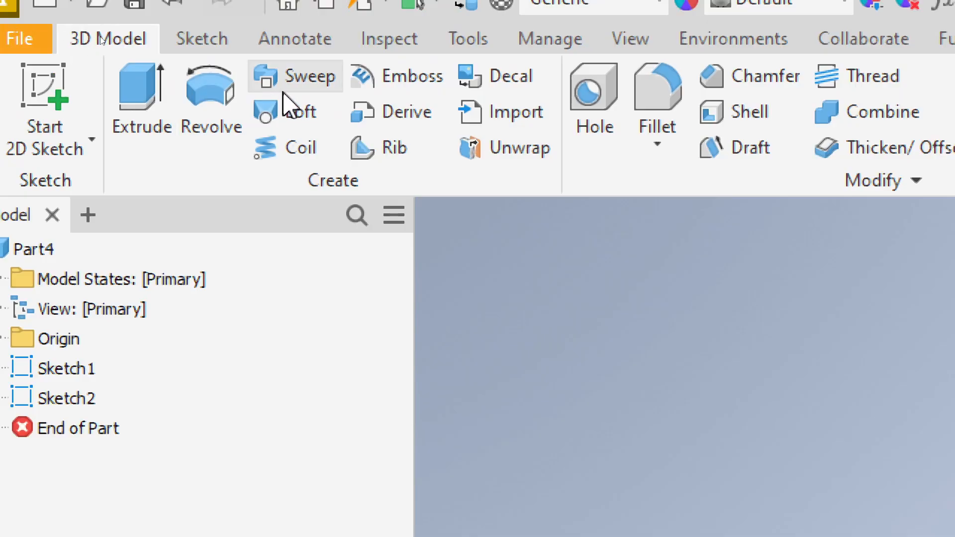
- Start a sweep of the profile along the spline and preview the Fixed orientation
click(284, 89)
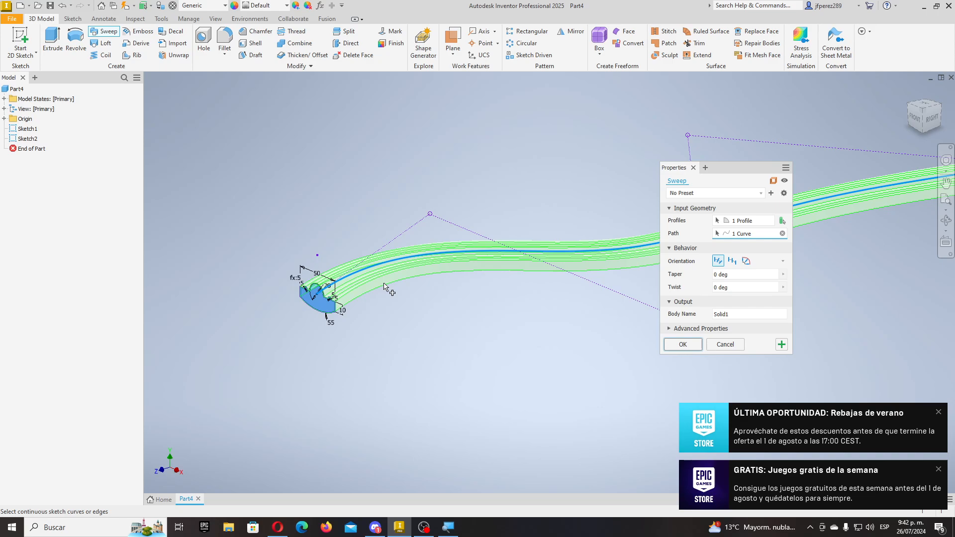
scroll(384, 287, up, 6)
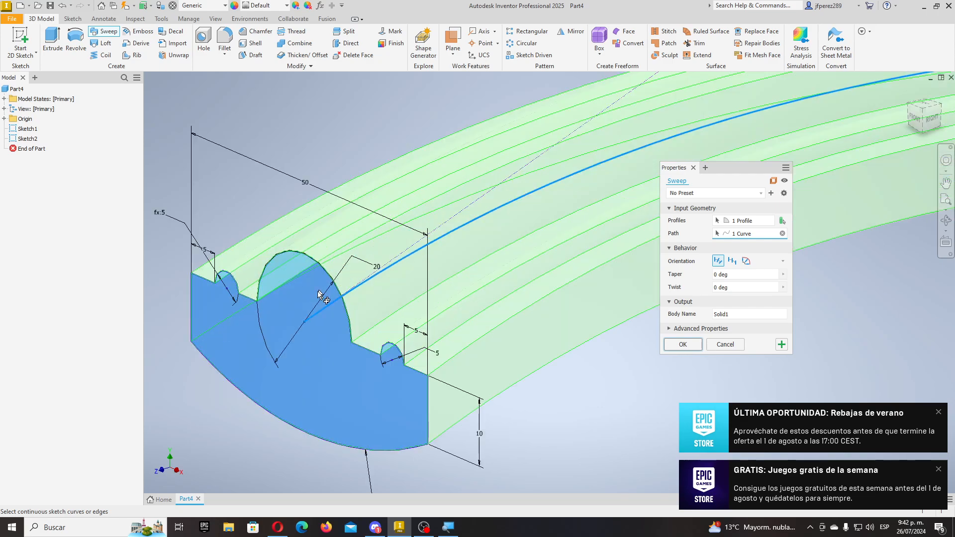
scroll(324, 333, down, 3)
scroll(269, 356, up, 2)
scroll(269, 355, up, 2)
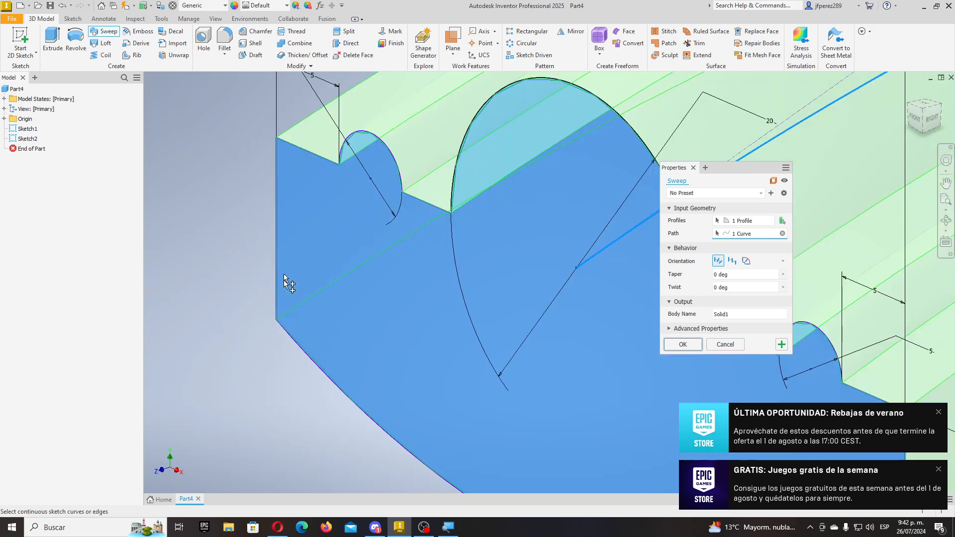
scroll(245, 348, down, 4)
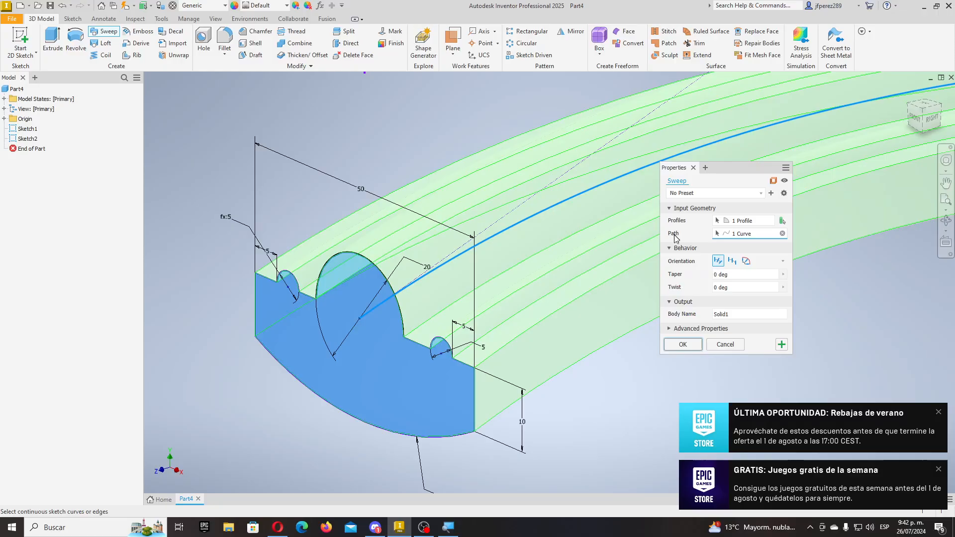
scroll(343, 342, down, 8)
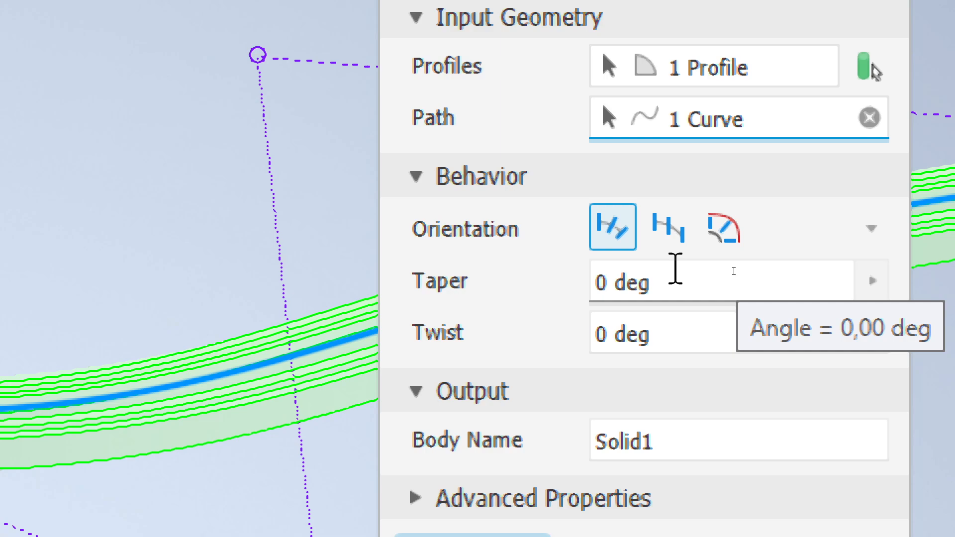
click(688, 245)
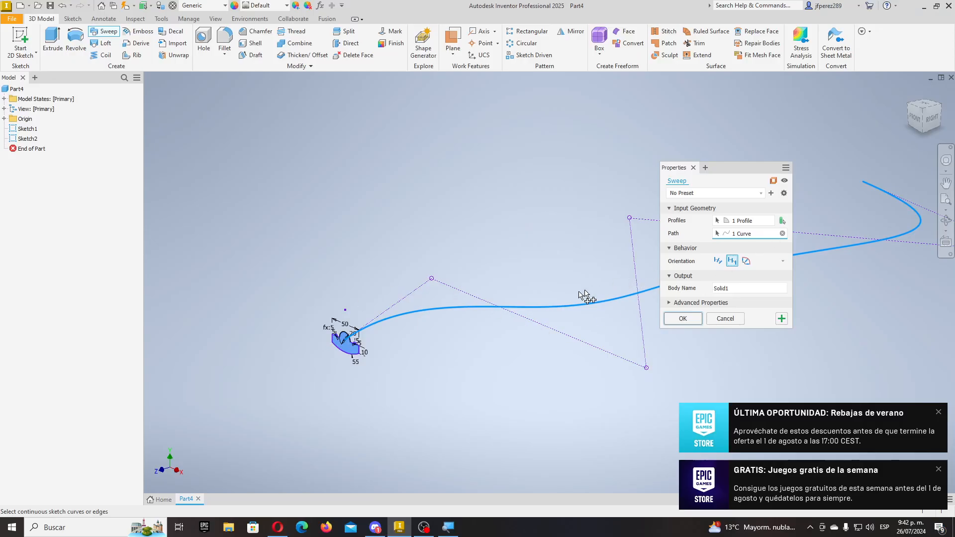
click(938, 412)
click(938, 469)
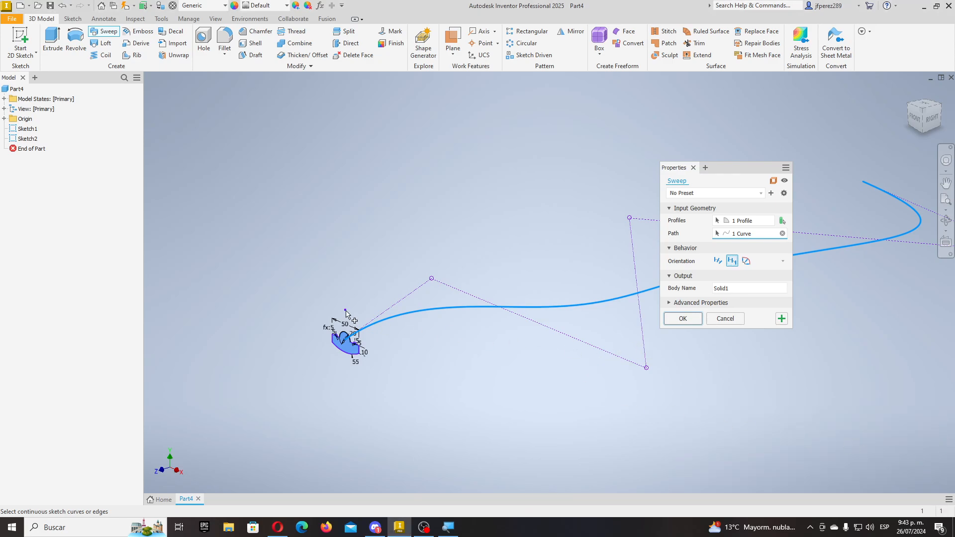
scroll(354, 336, down, 5)
scroll(354, 334, down, 1)
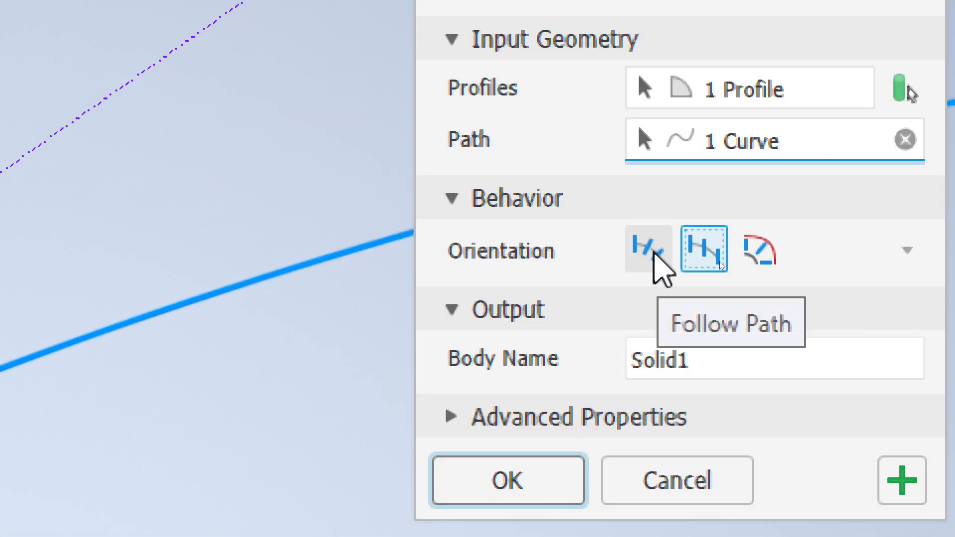
- Return the orientation to Follow Path and create the swept solid Sweep1
click(648, 250)
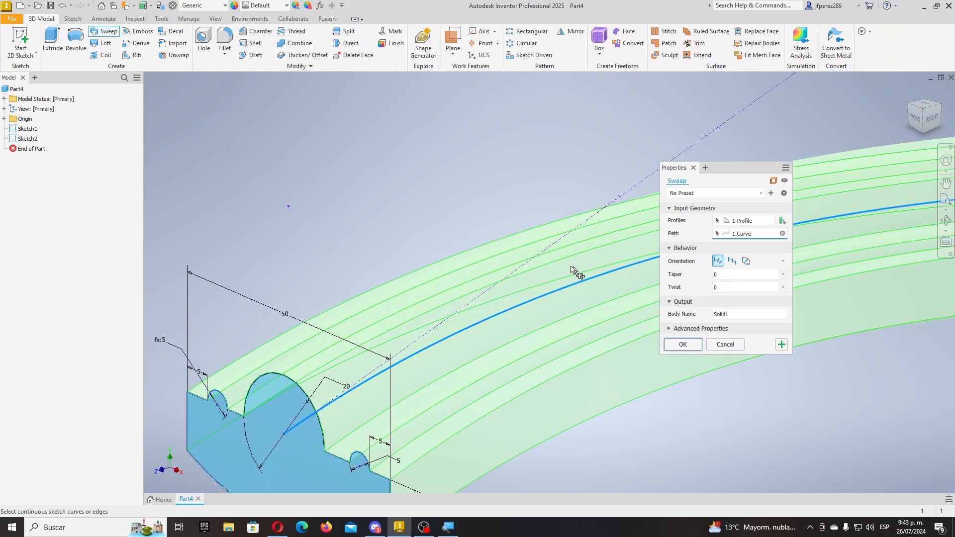
scroll(577, 273, up, 5)
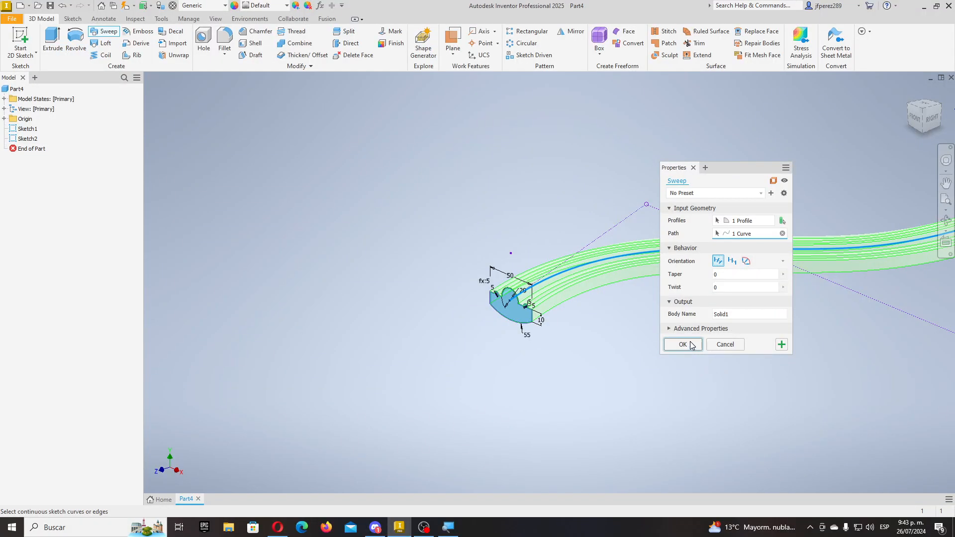
click(682, 344)
middle_drag(689, 343, 515, 375)
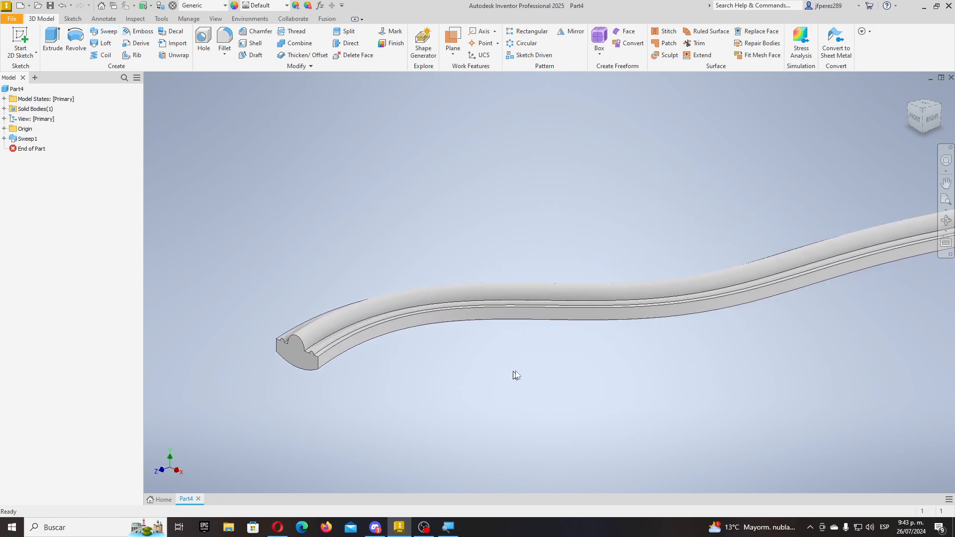
scroll(681, 337, down, 3)
scroll(686, 314, down, 5)
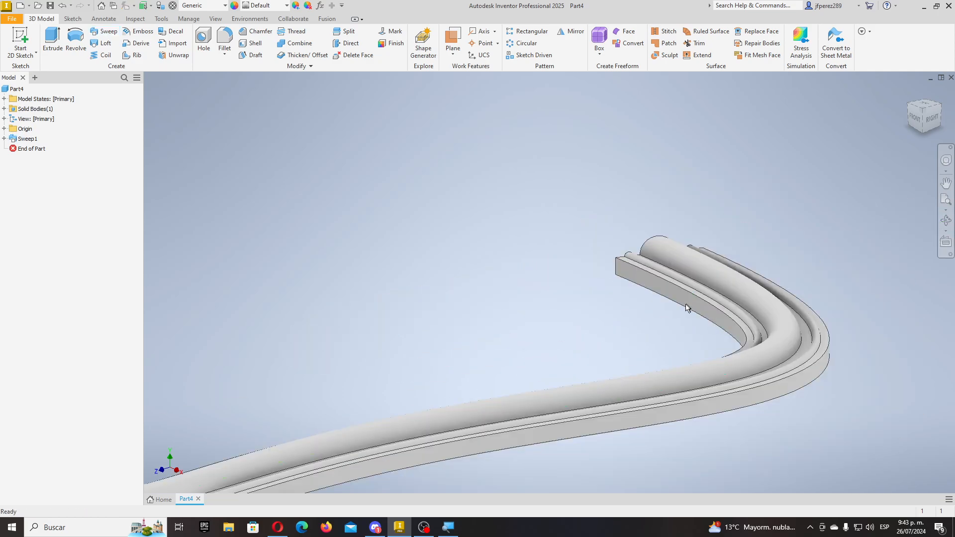
shift+middle_drag(650, 321, 703, 300)
scroll(704, 301, up, 5)
scroll(512, 266, down, 6)
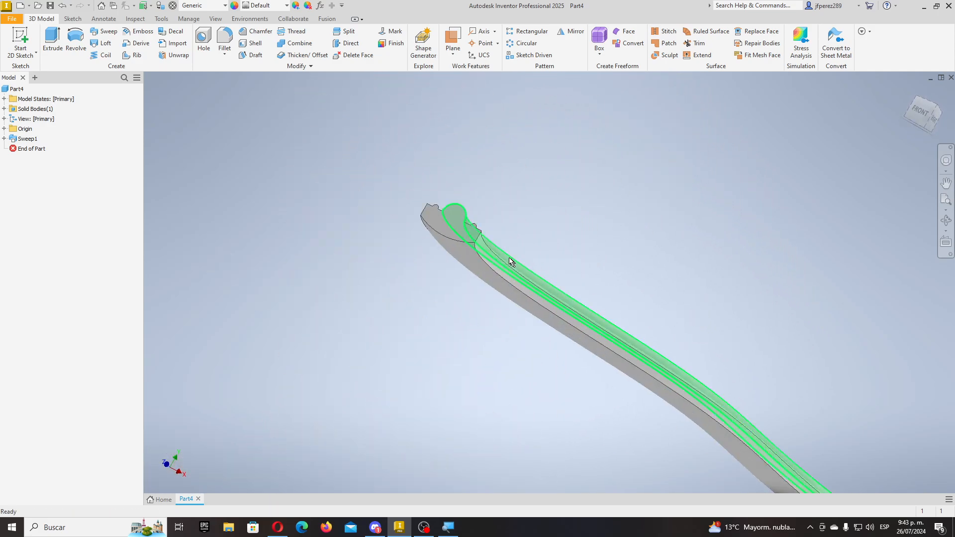
shift+middle_drag(508, 264, 472, 318)
scroll(473, 318, up, 5)
shift+middle_drag(694, 175, 631, 298)
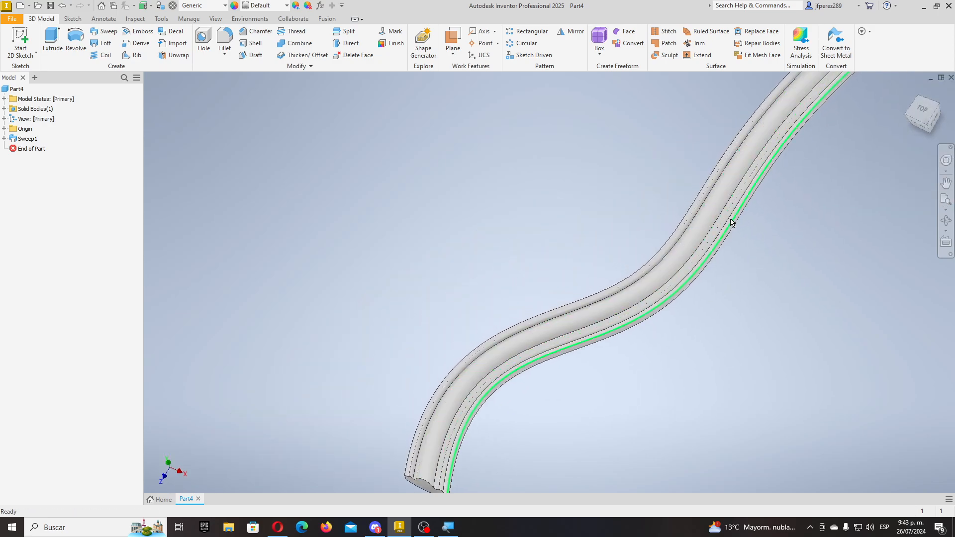
middle_drag(825, 127, 686, 274)
middle_drag(725, 152, 650, 323)
scroll(611, 179, down, 6)
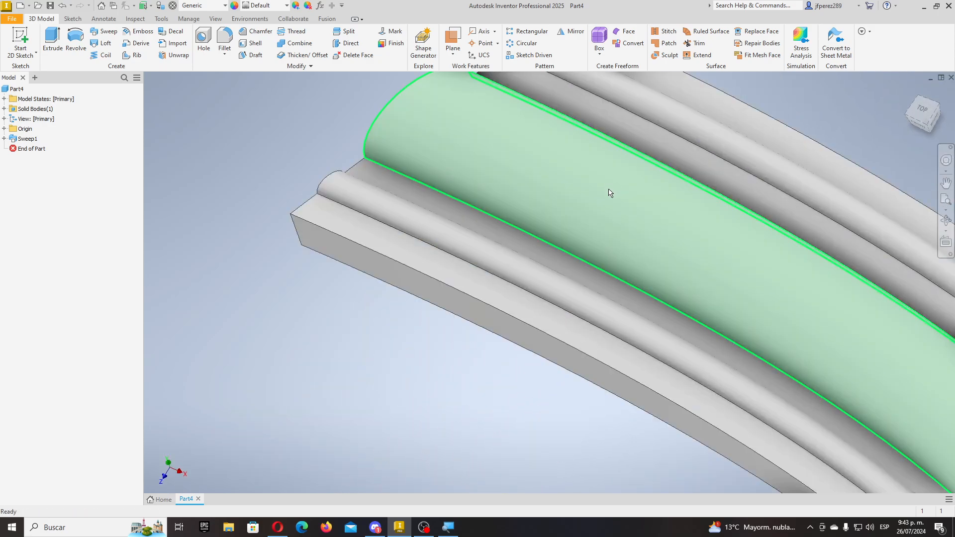
scroll(609, 192, up, 5)
scroll(609, 194, up, 2)
middle_drag(602, 211, 656, 157)
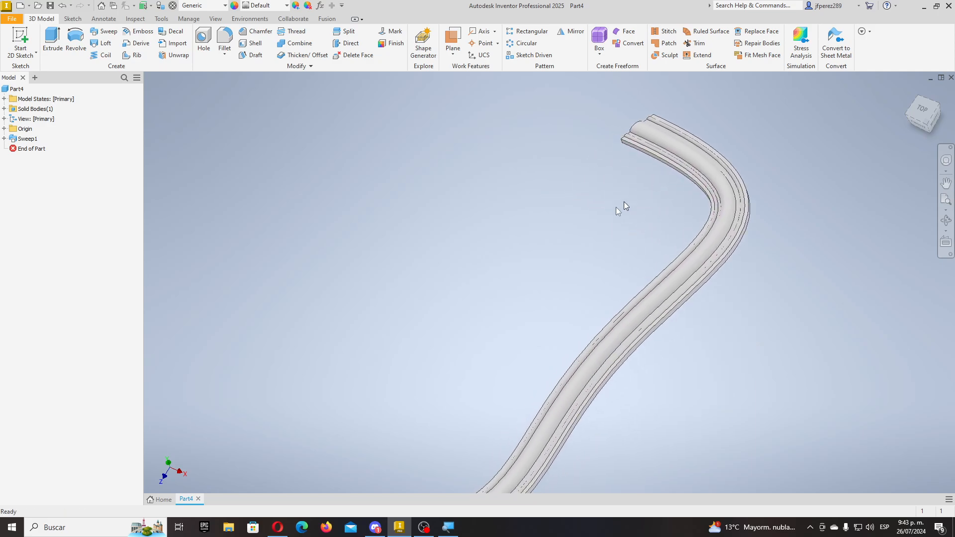
- In the Open dialog, browse TRABAJO (F:) into SENA and Material por Áreas
click(38, 6)
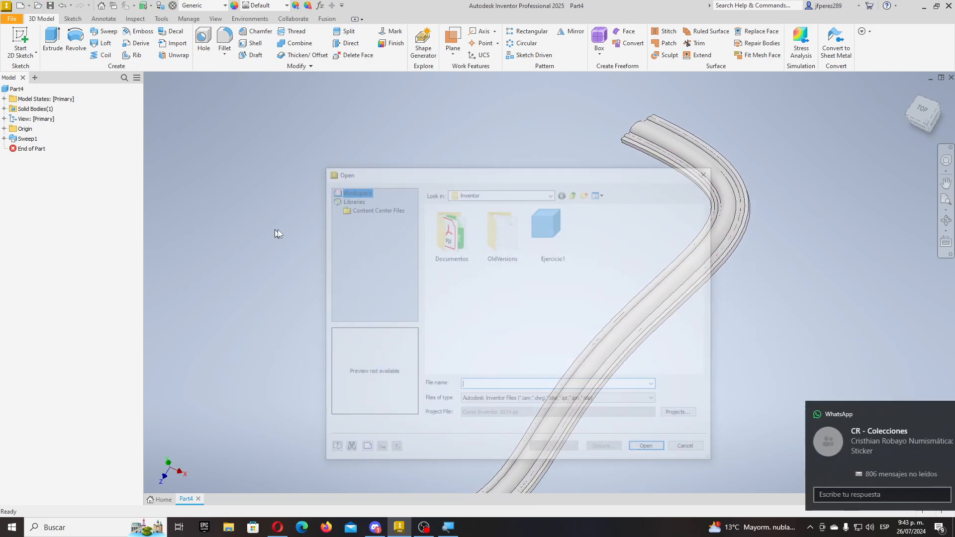
click(551, 193)
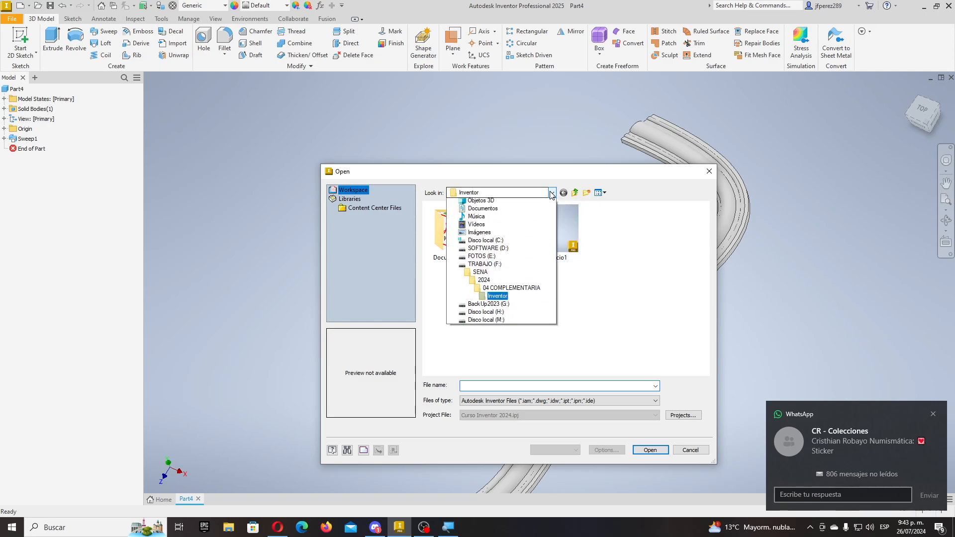
click(485, 362)
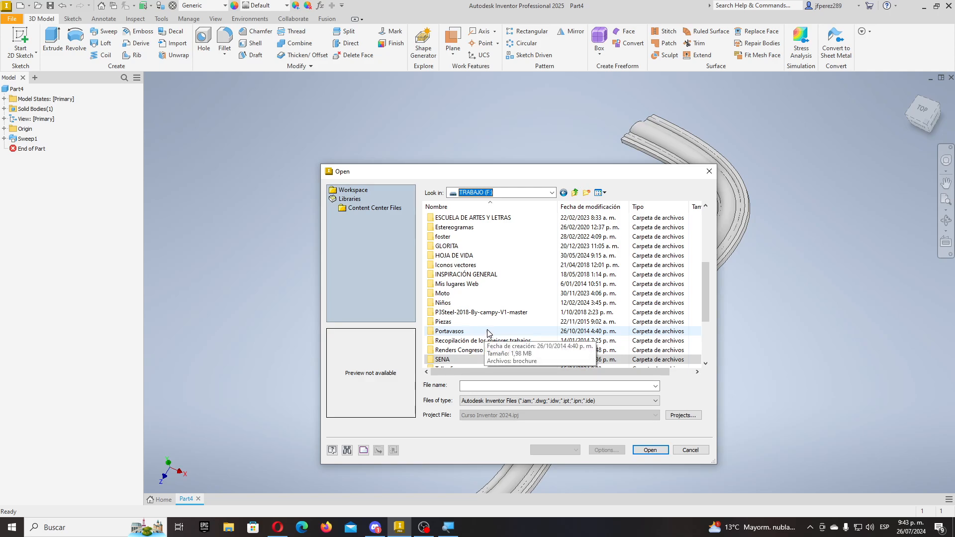
scroll(473, 323, down, 2)
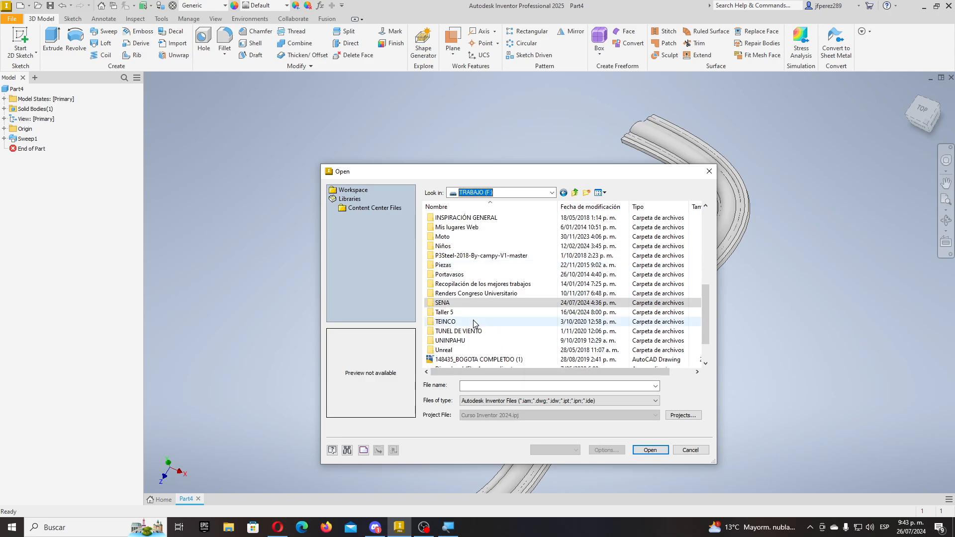
double_click(449, 303)
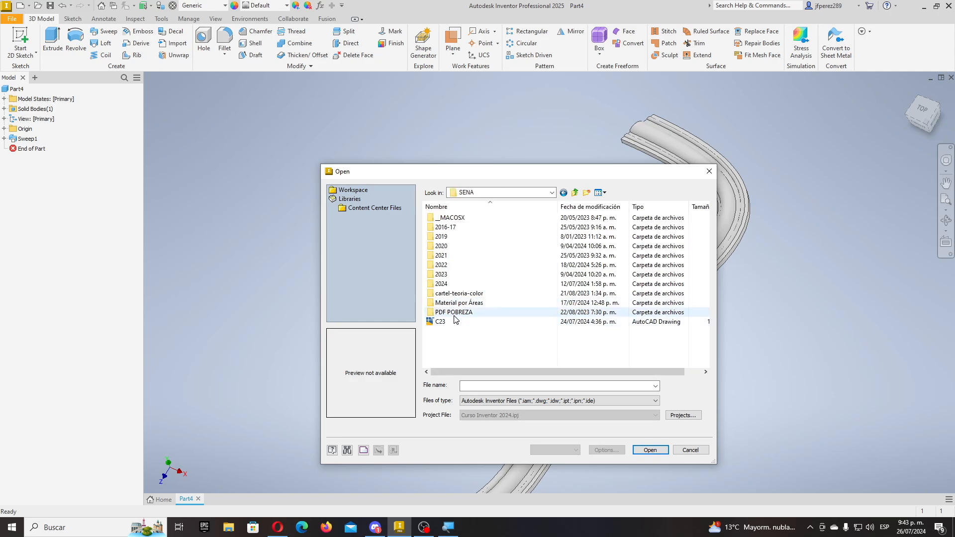
double_click(453, 307)
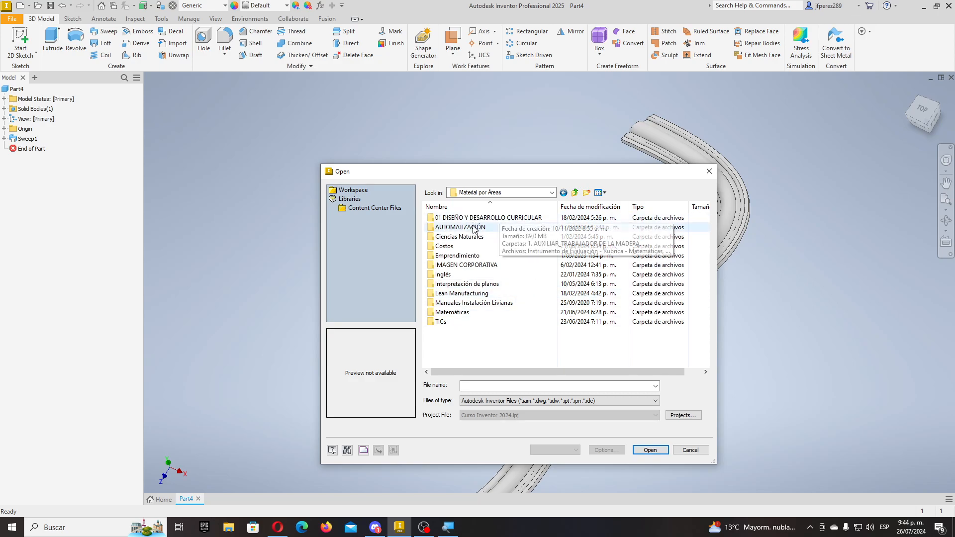
- Browse the BackUp2023 (G:) drive into 01 BACKUP TRABAJO and its 2022 folder
click(551, 193)
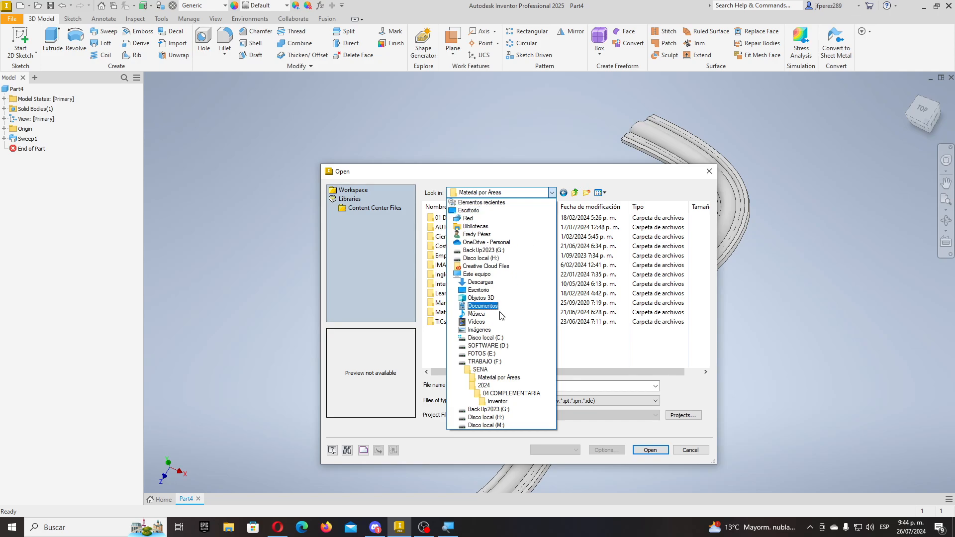
click(499, 387)
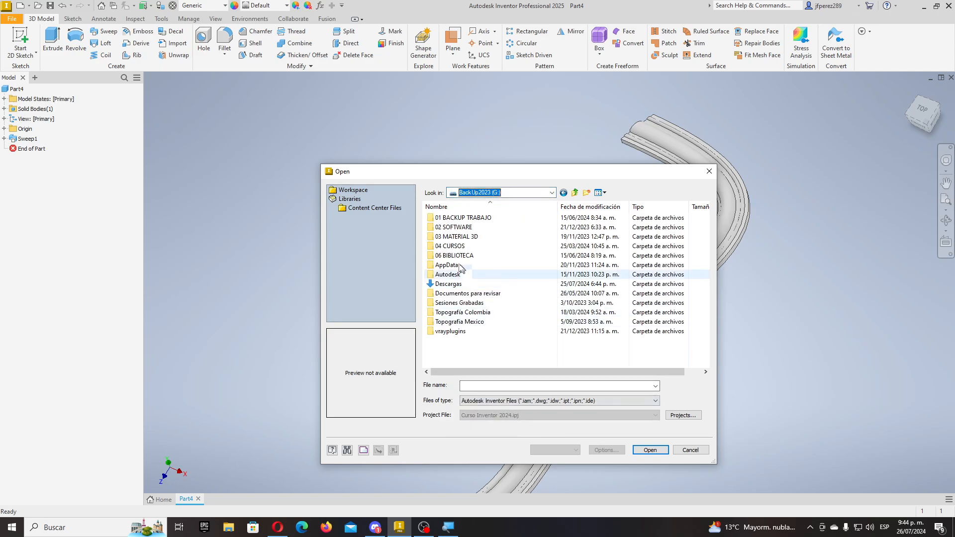
double_click(460, 219)
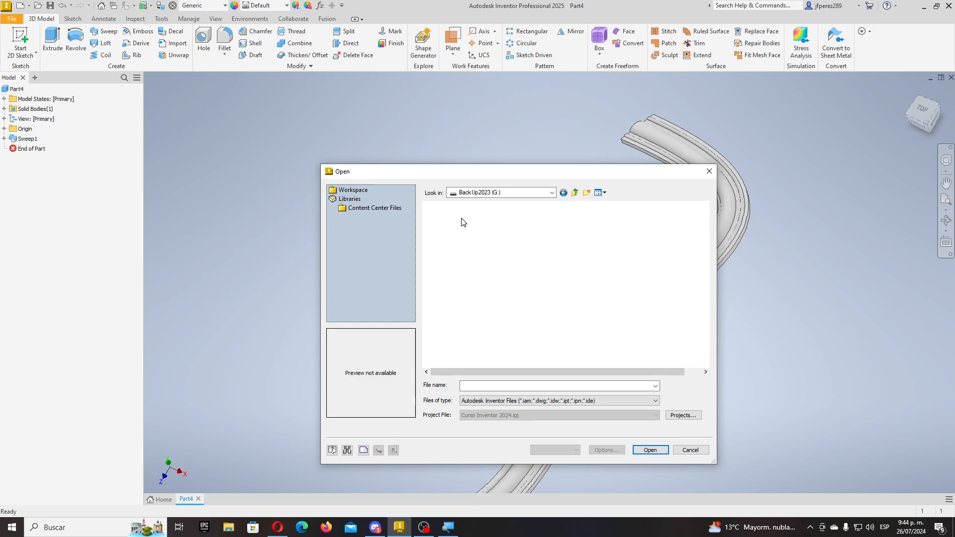
click(438, 257)
double_click(438, 256)
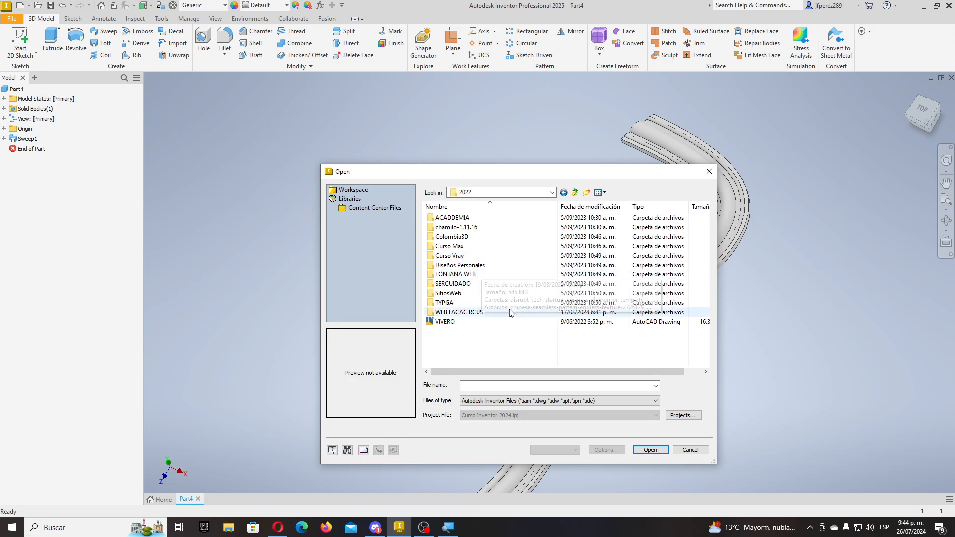
- Return to TRABAJO (F:), then cancel the Open dialog without opening a file
click(551, 193)
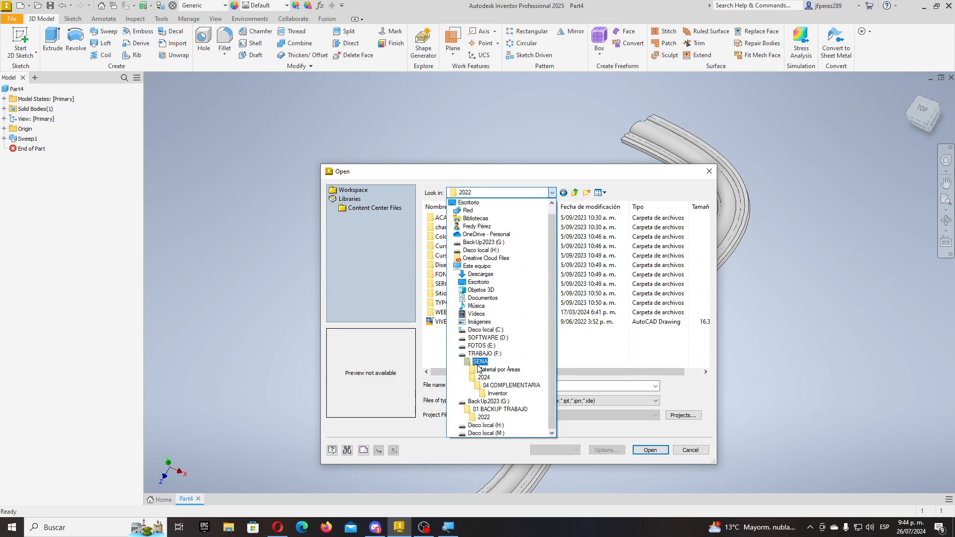
click(479, 353)
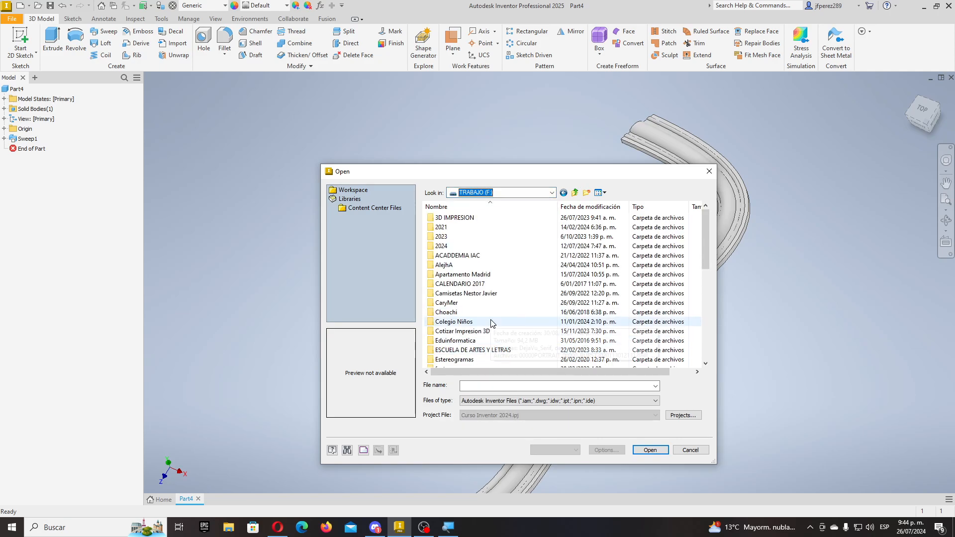
scroll(491, 323, down, 4)
scroll(492, 323, up, 4)
click(691, 450)
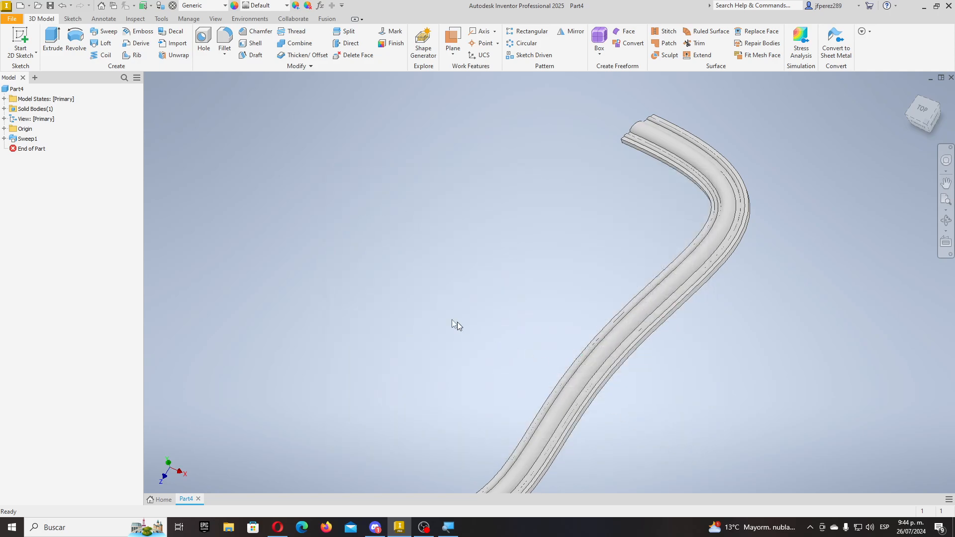
- Close Part4 without saving its changes
scroll(445, 323, down, 4)
scroll(426, 385, up, 3)
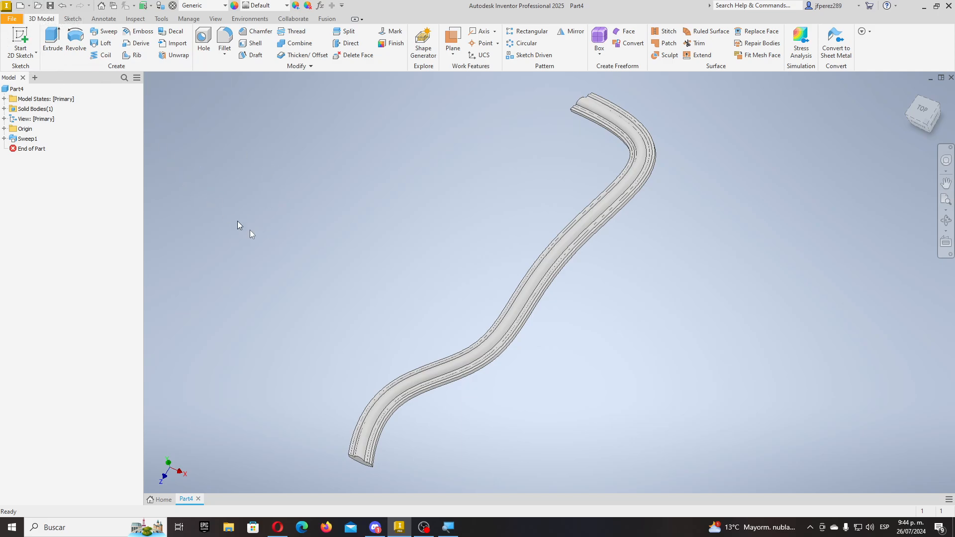
scroll(306, 320, down, 4)
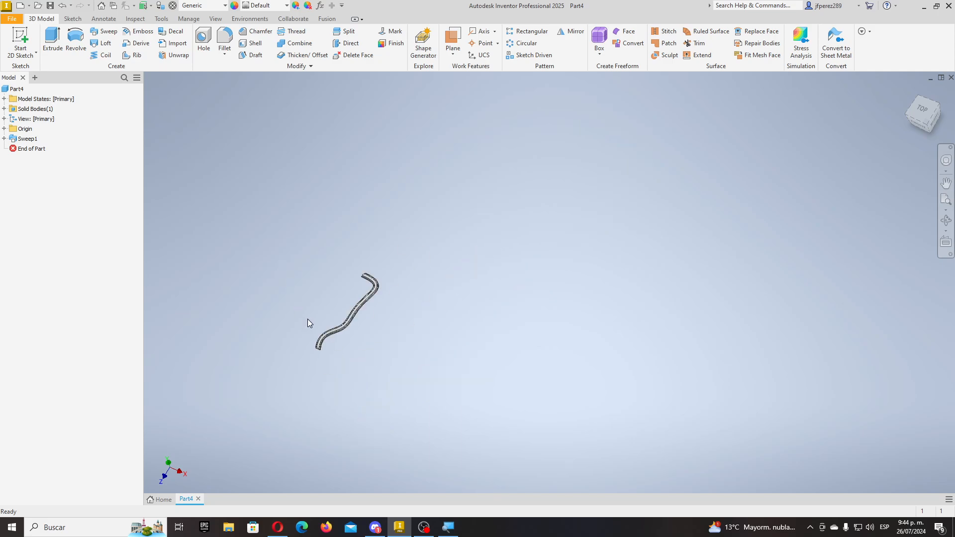
scroll(308, 318, up, 6)
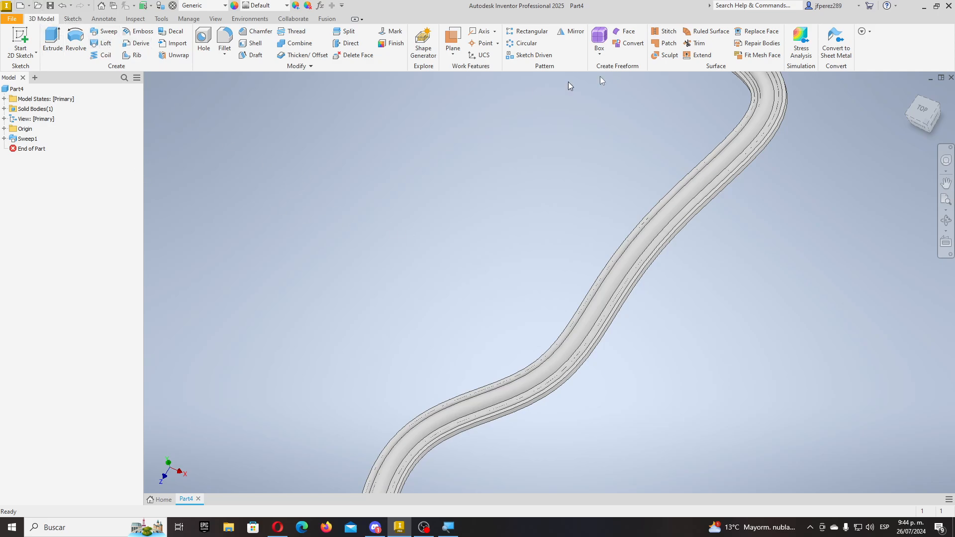
click(951, 78)
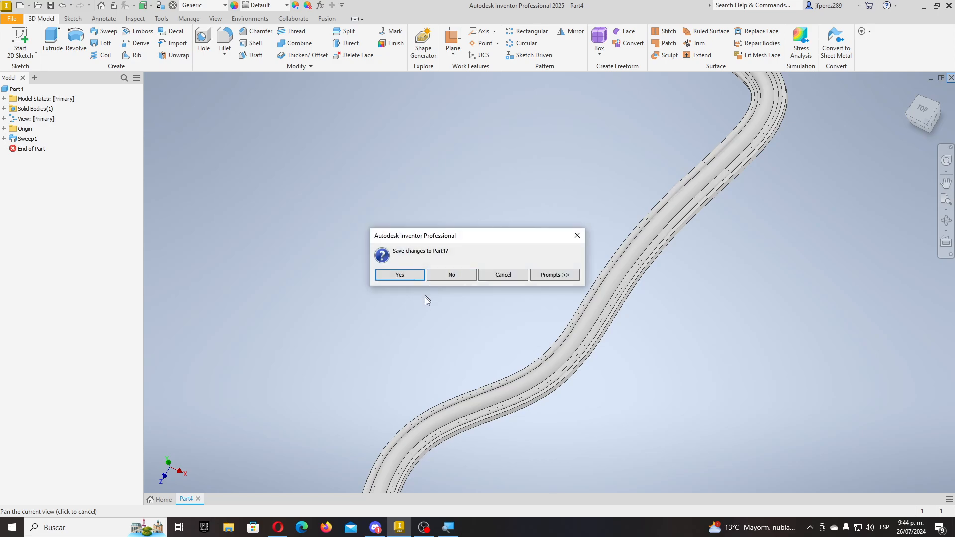
click(458, 277)
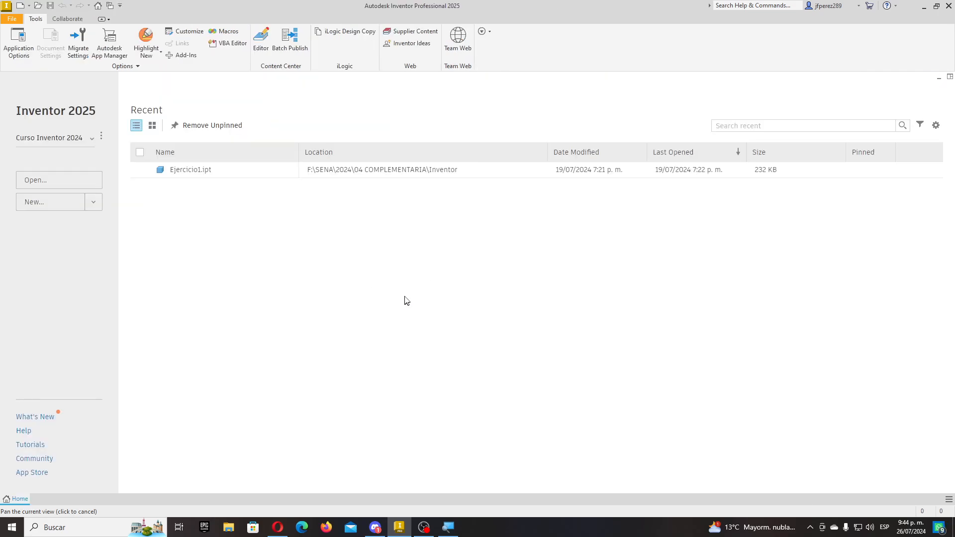
- Create a new part from the Standard (mm).ipt template and begin a 2D sketch
click(20, 6)
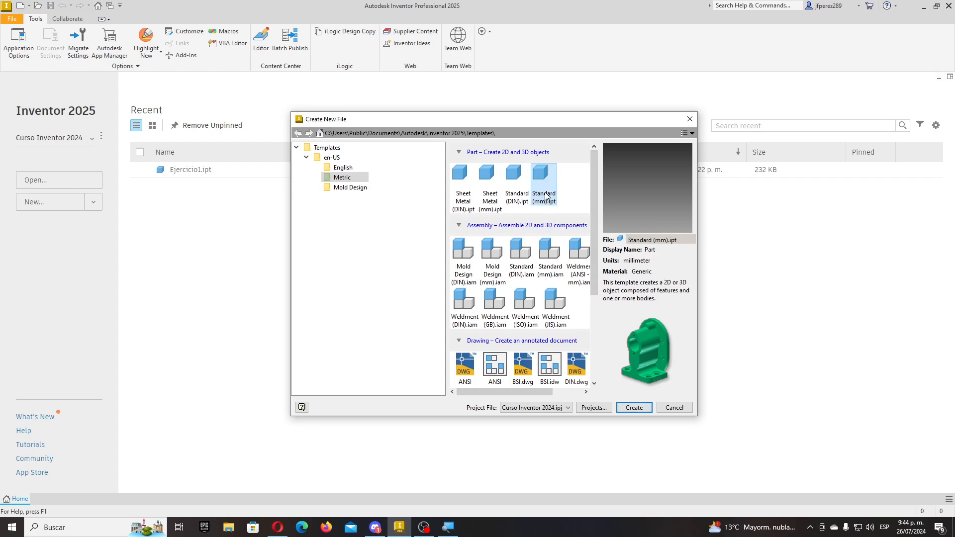
double_click(542, 179)
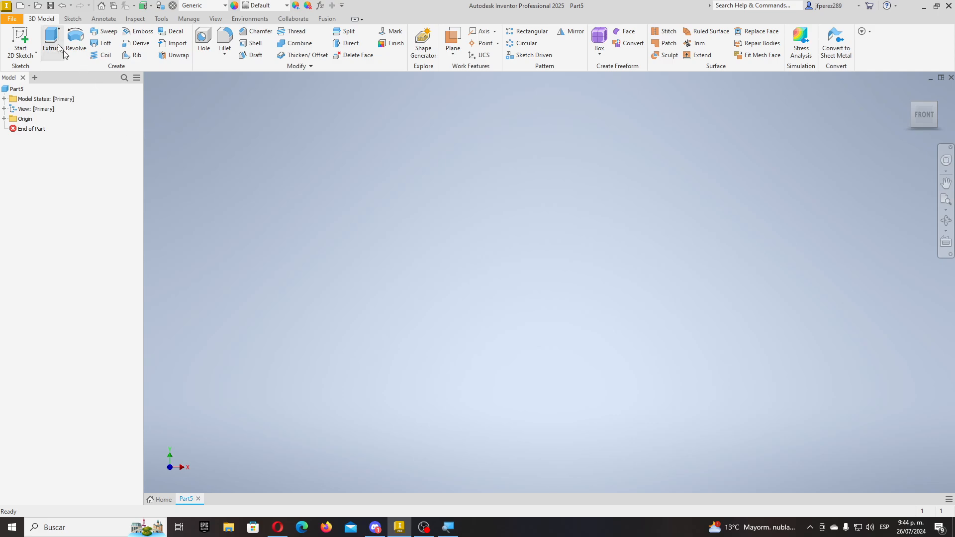
click(24, 32)
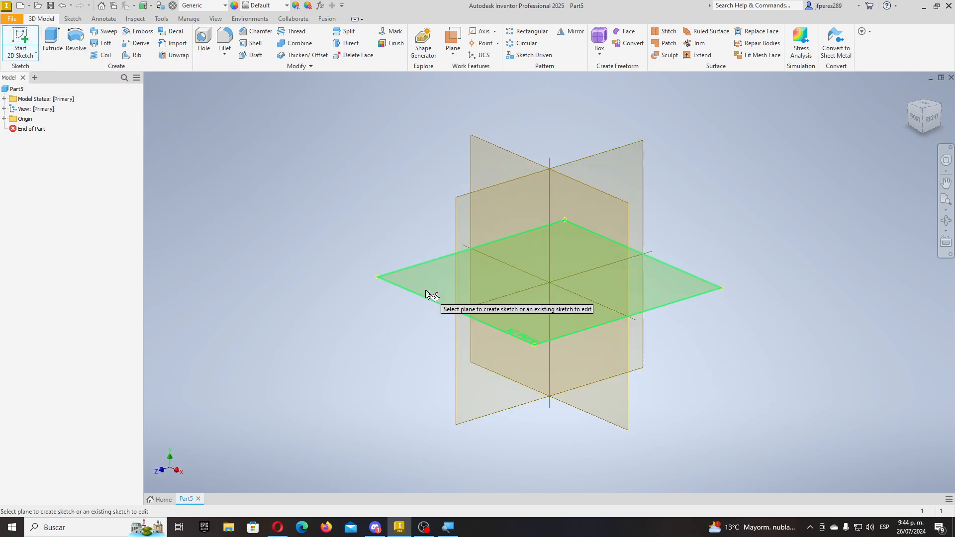
- On the XY plane, draw a centre-point rectangle and a circle, both centred on the origin
click(514, 171)
click(132, 51)
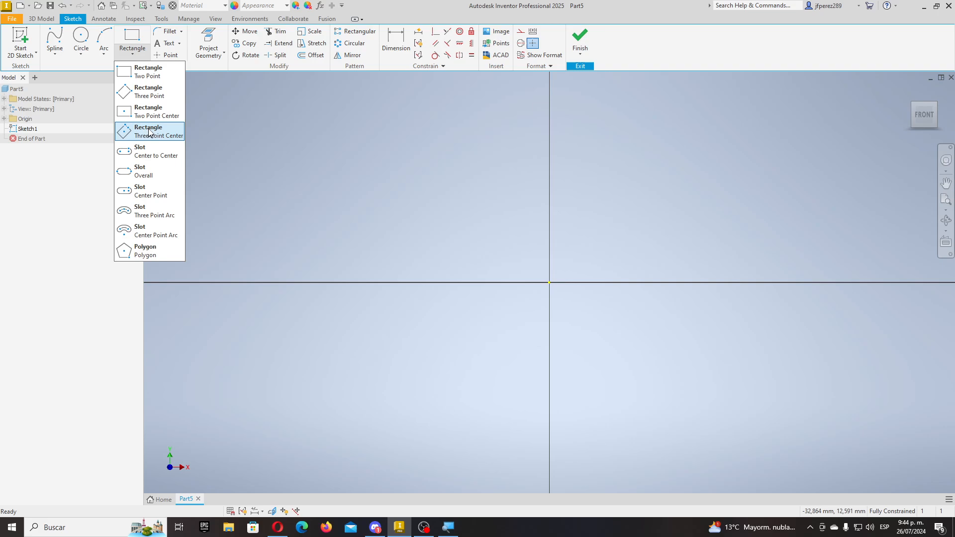
click(149, 112)
click(549, 282)
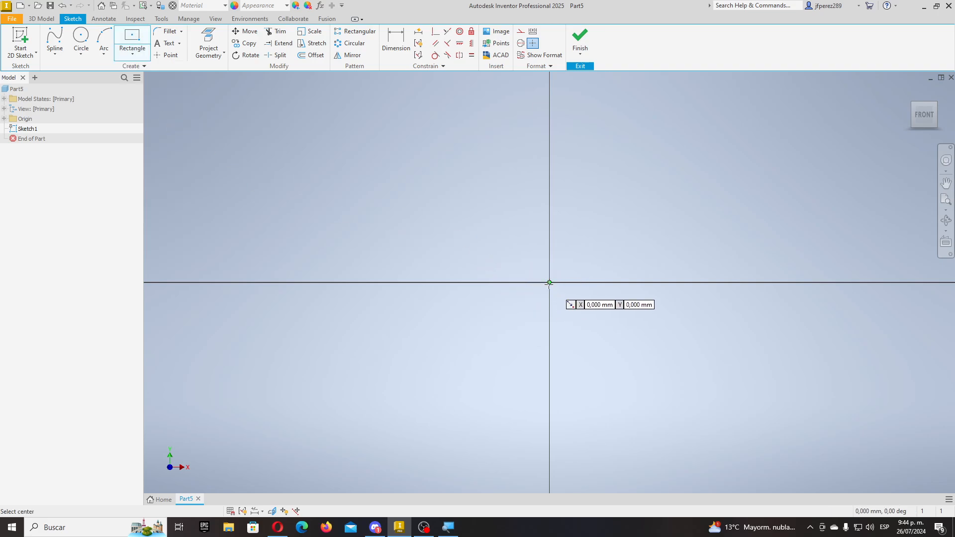
click(718, 185)
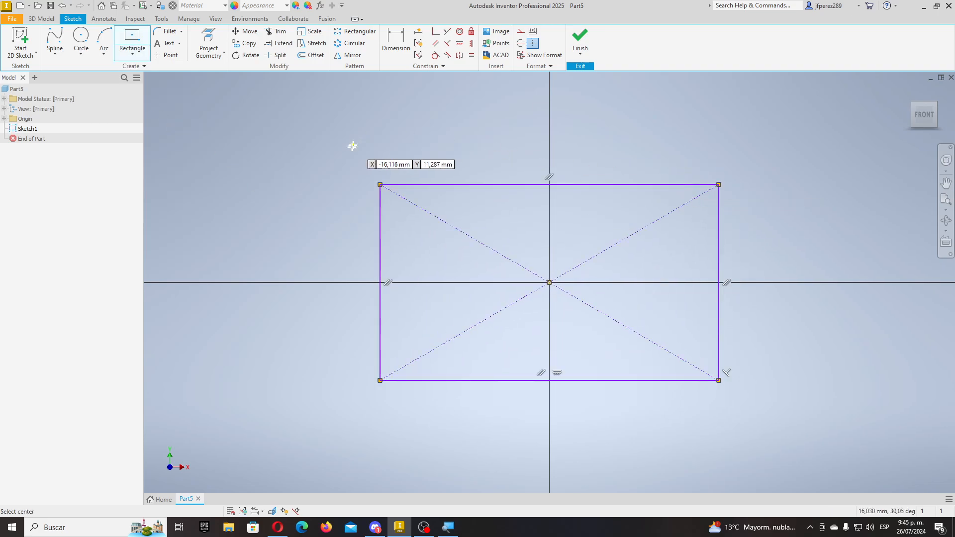
click(81, 39)
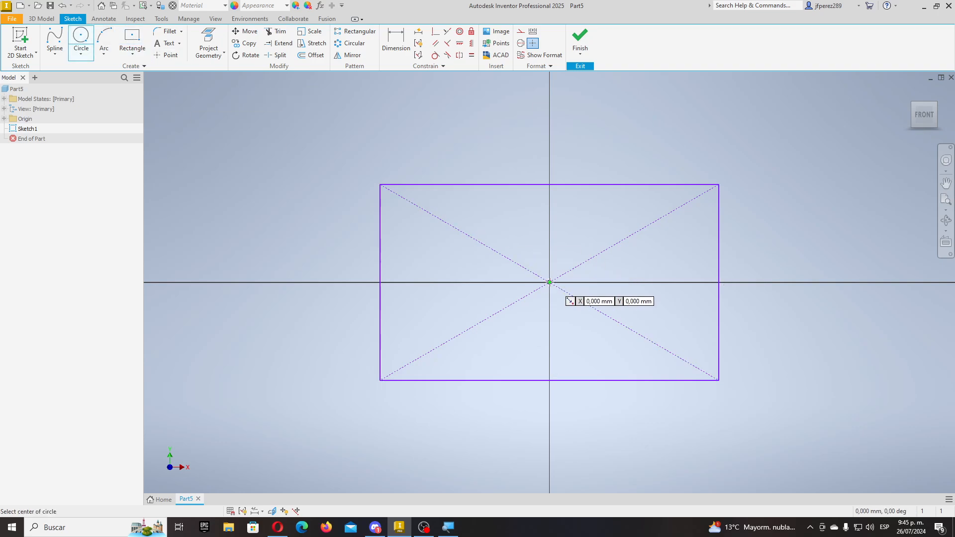
click(549, 283)
click(527, 147)
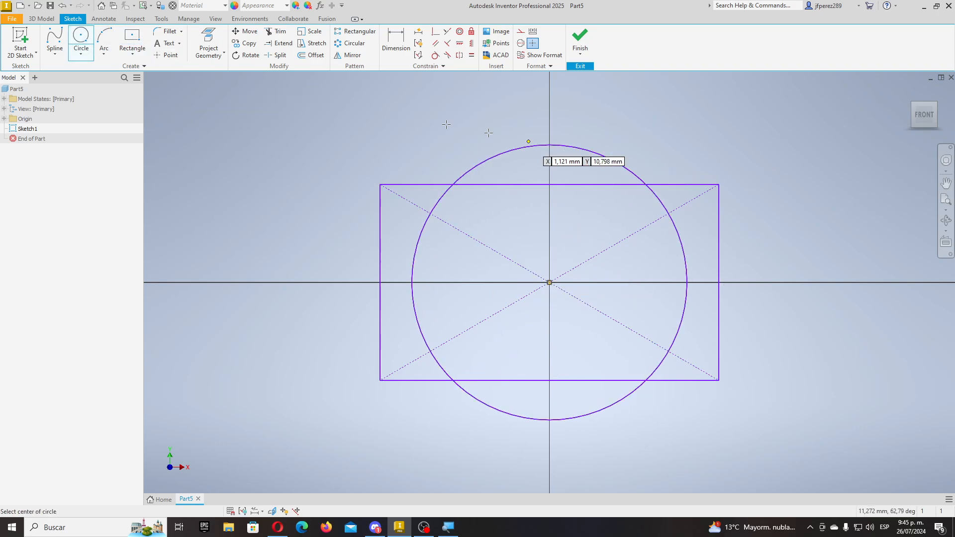
- Dimension the rectangle 30 wide and 20 high and the circle Ø25
click(395, 40)
click(681, 185)
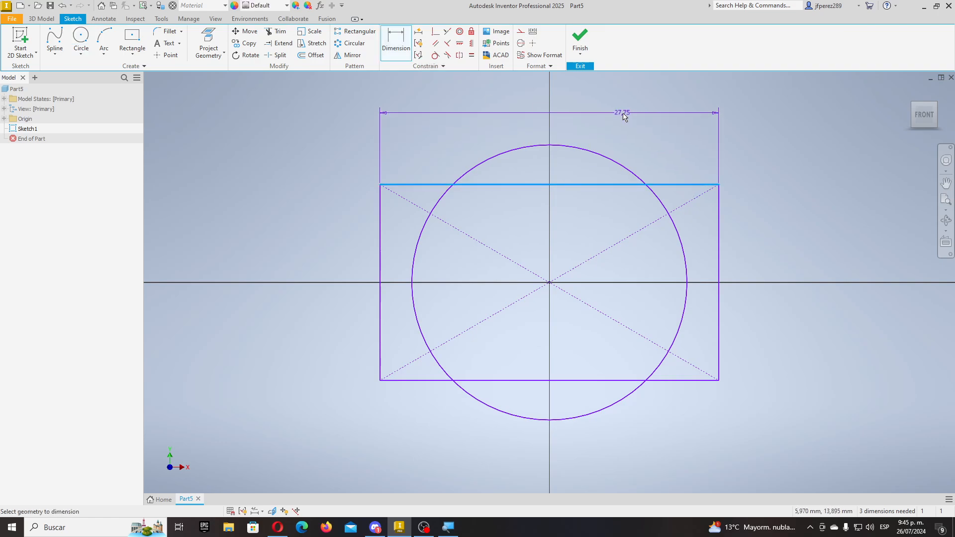
click(622, 112)
text(30)
key(Return)
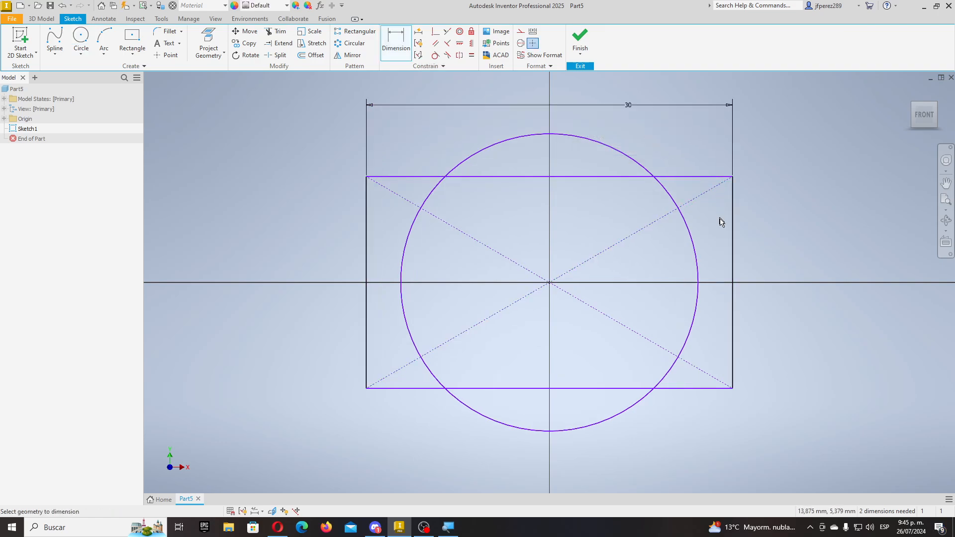
click(733, 236)
click(781, 231)
text(20)
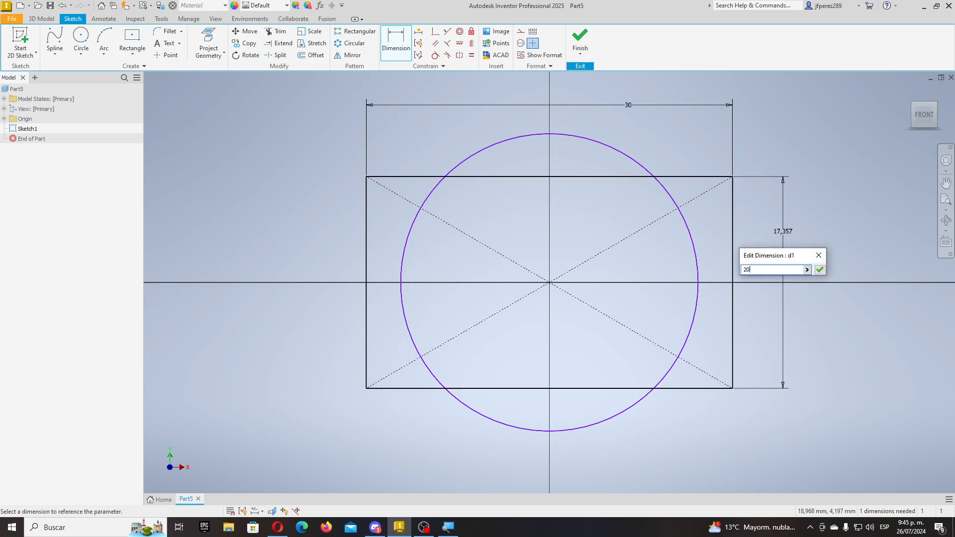
key(Return)
click(624, 155)
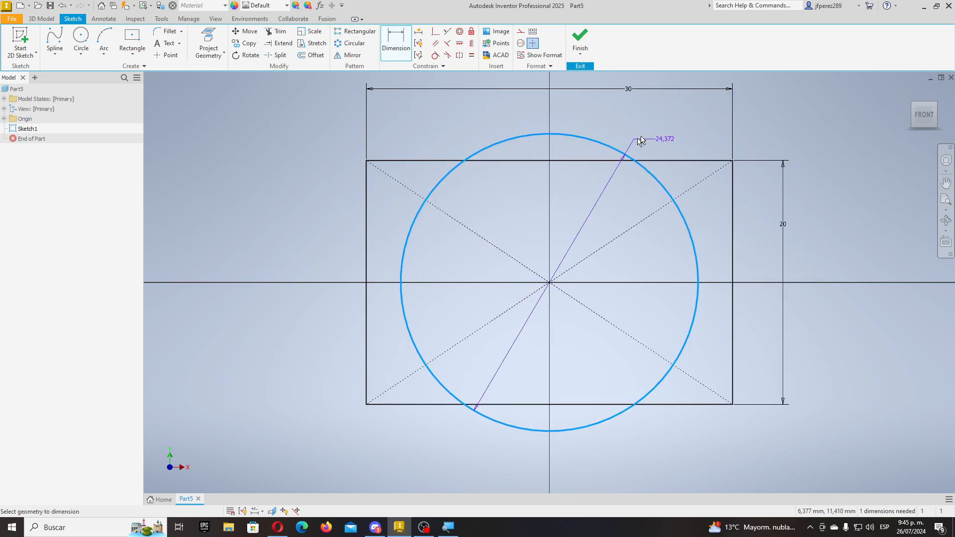
click(664, 118)
text(25)
key(Return)
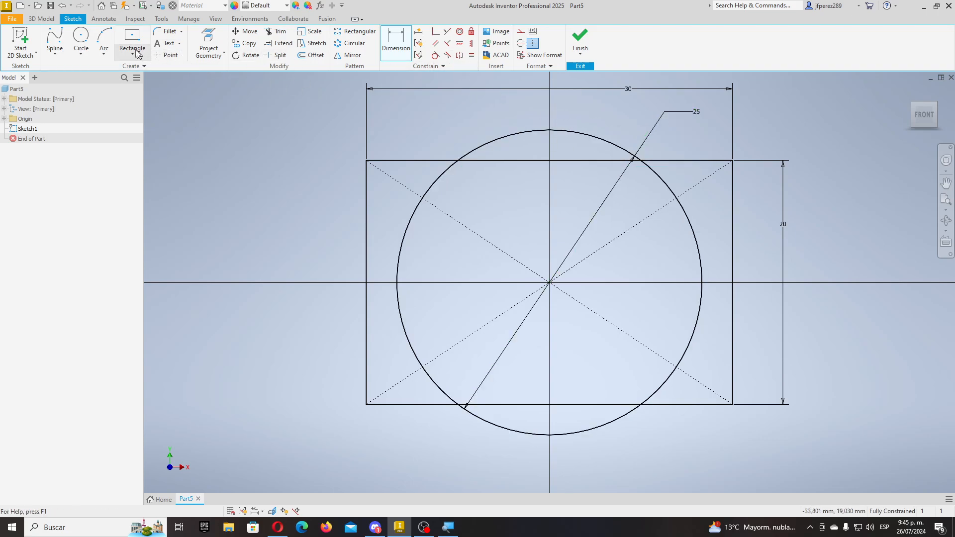
- Trim away the excess circle arcs and rectangle edge segments, then finish the sketch
click(277, 31)
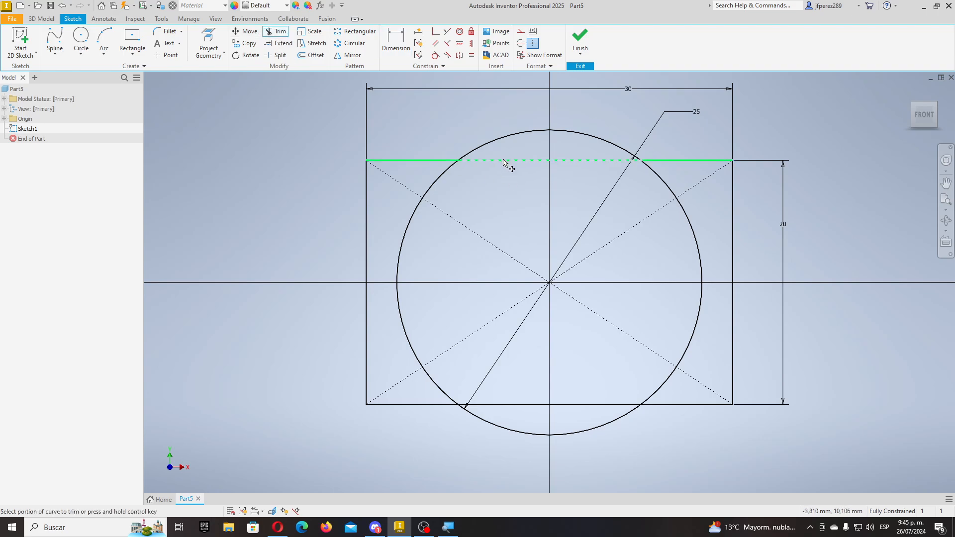
click(507, 161)
click(674, 182)
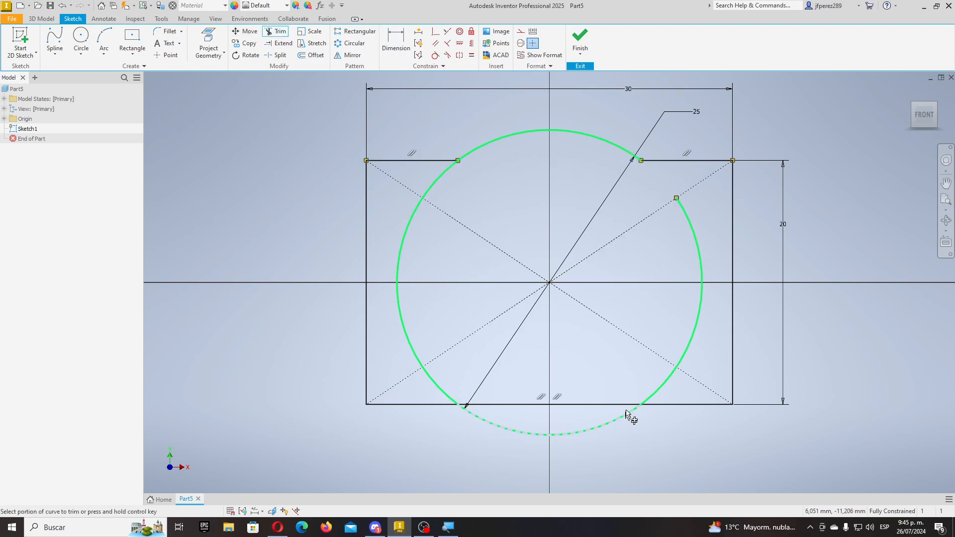
click(699, 257)
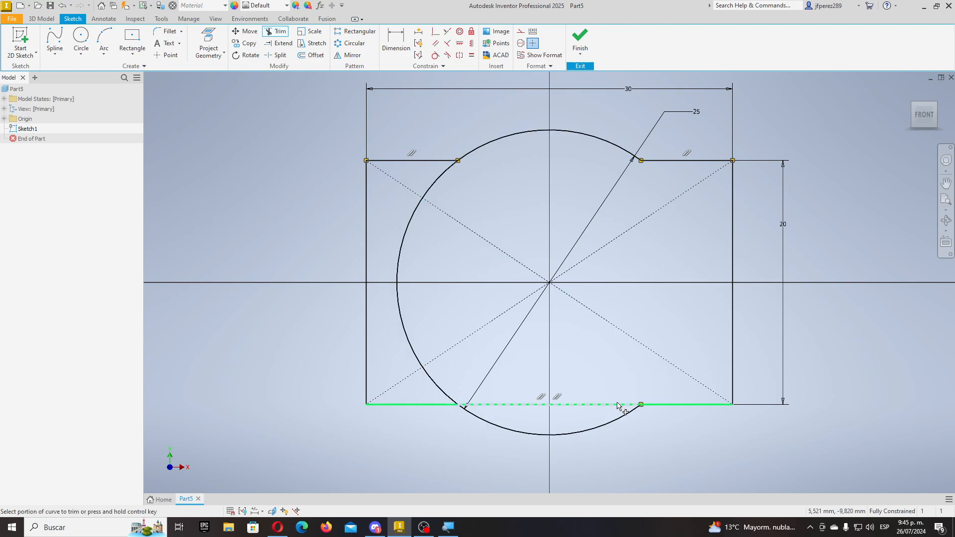
click(572, 404)
click(440, 389)
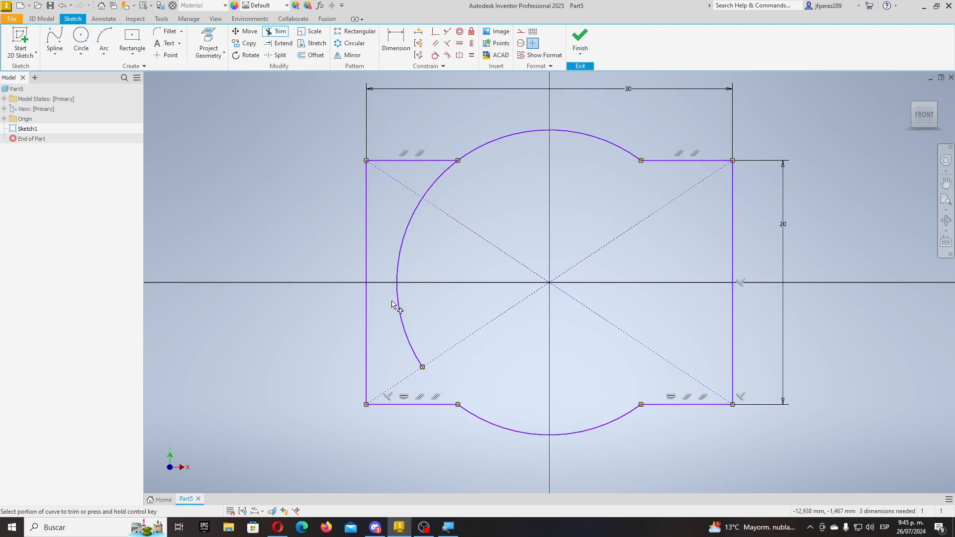
click(393, 305)
click(441, 184)
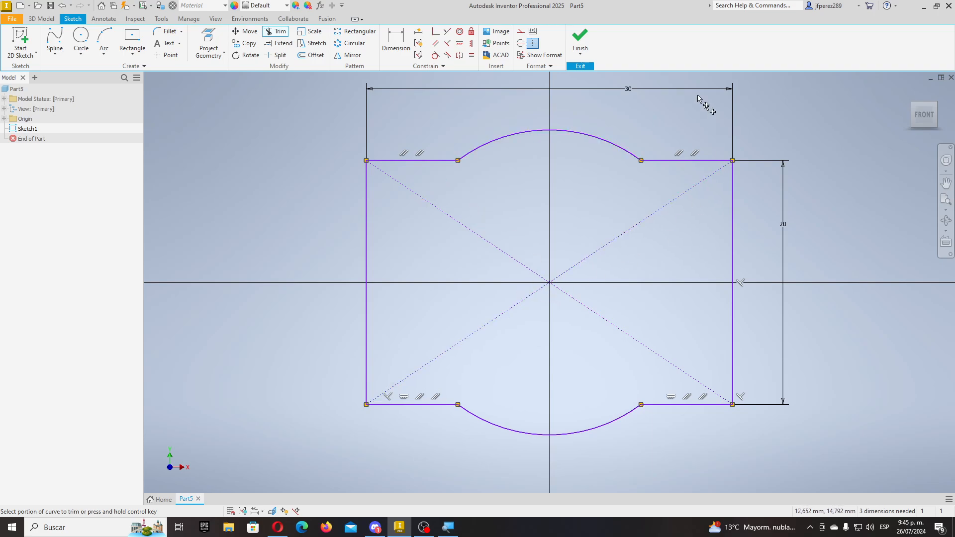
click(580, 40)
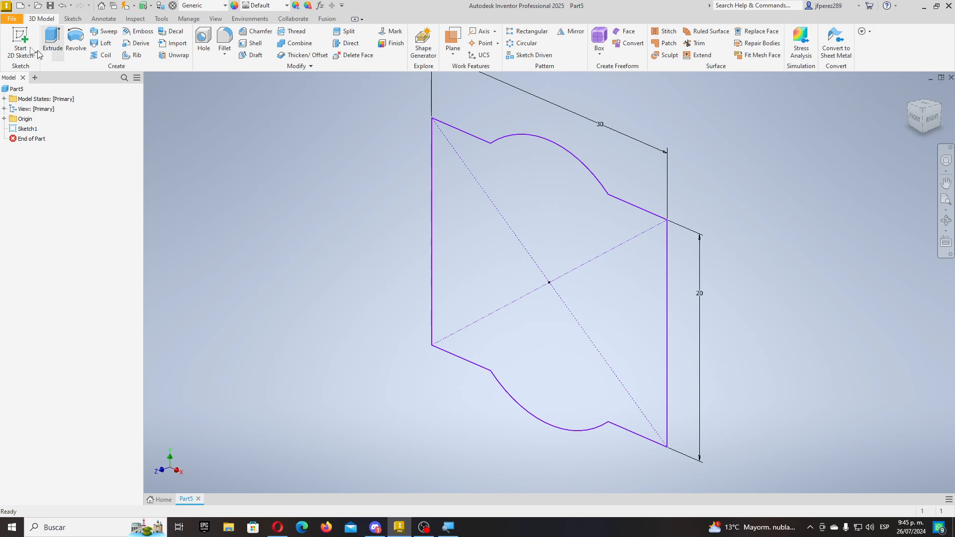
- On the horizontal plane, draw a line from the origin along X and a perpendicular line downward
click(20, 40)
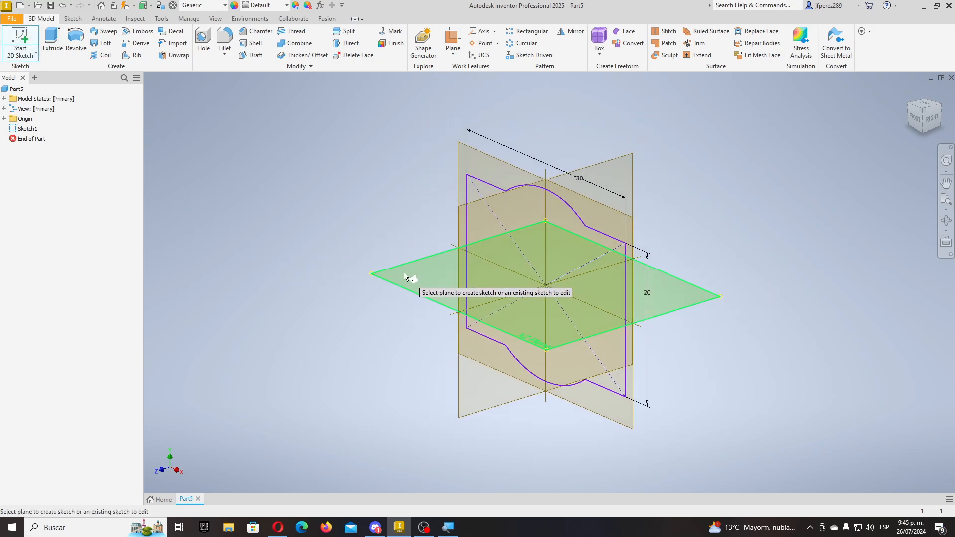
click(405, 273)
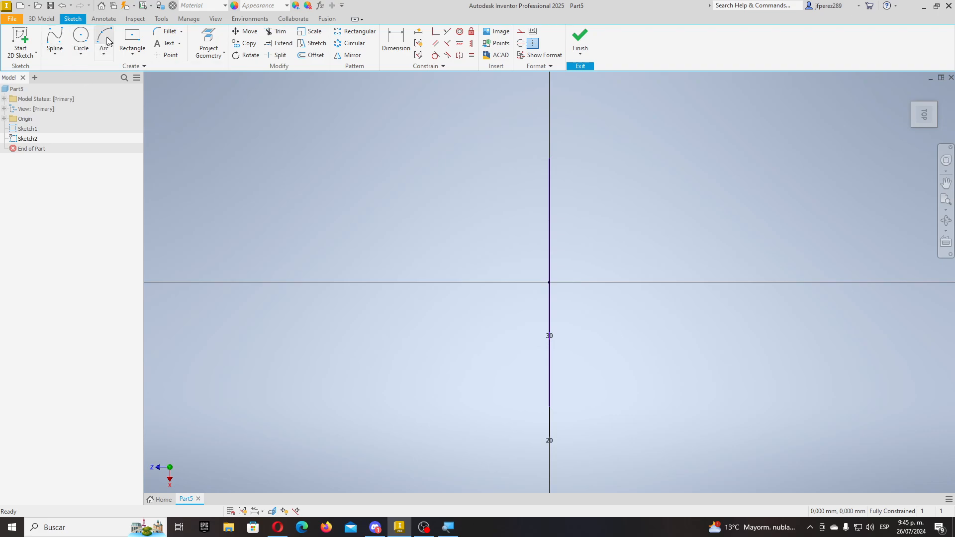
click(50, 56)
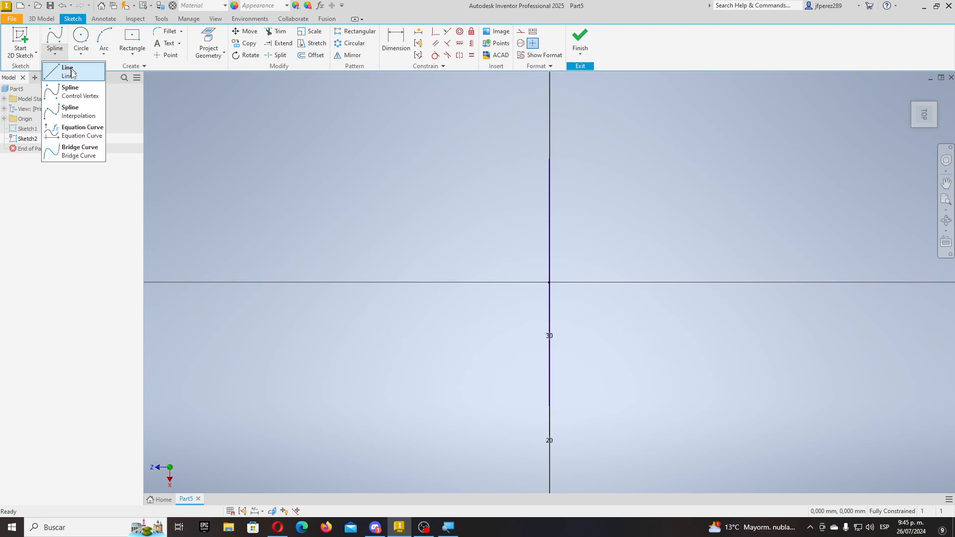
click(73, 71)
scroll(497, 247, down, 4)
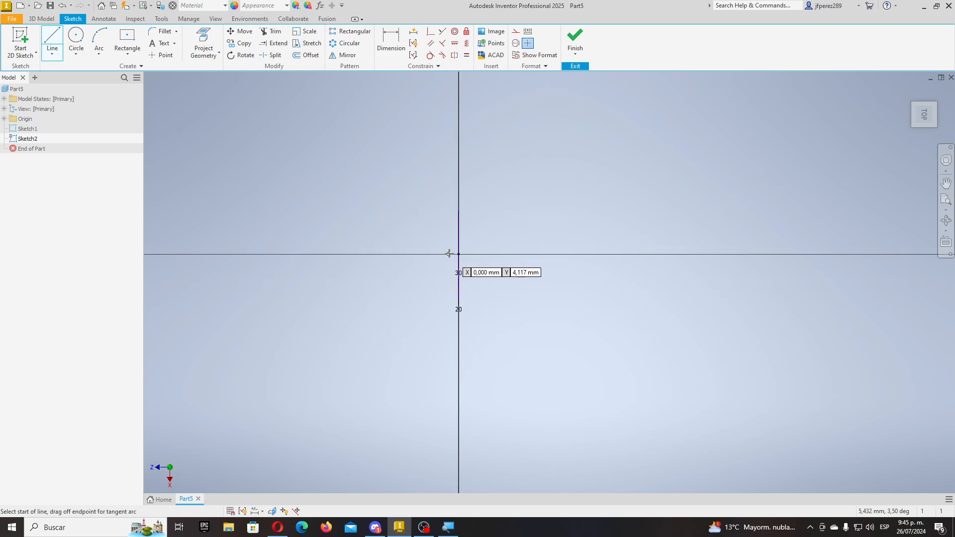
click(458, 254)
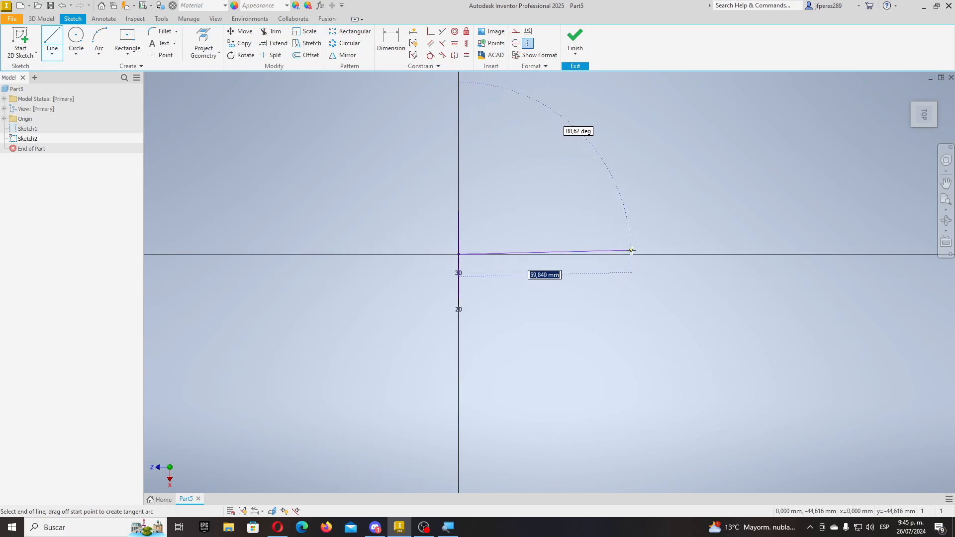
click(644, 254)
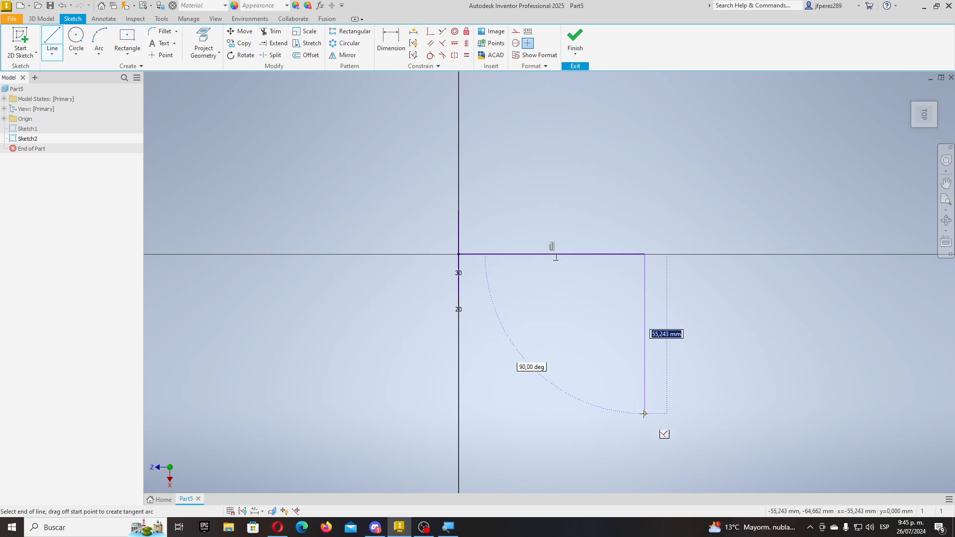
click(644, 430)
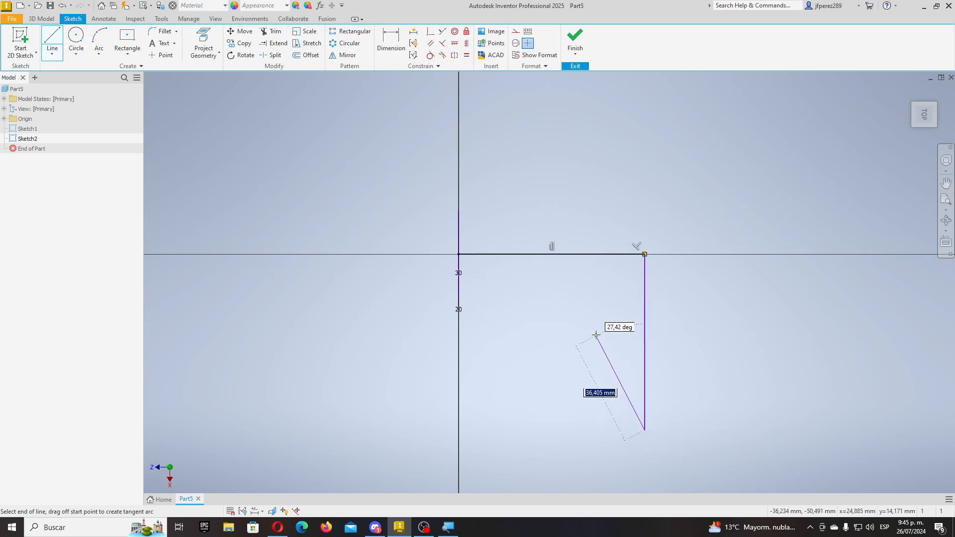
key(Escape)
mouse_move(559, 320)
shift+middle_down()
mouse_move(608, 304)
mouse_move(565, 308)
shift+middle_up()
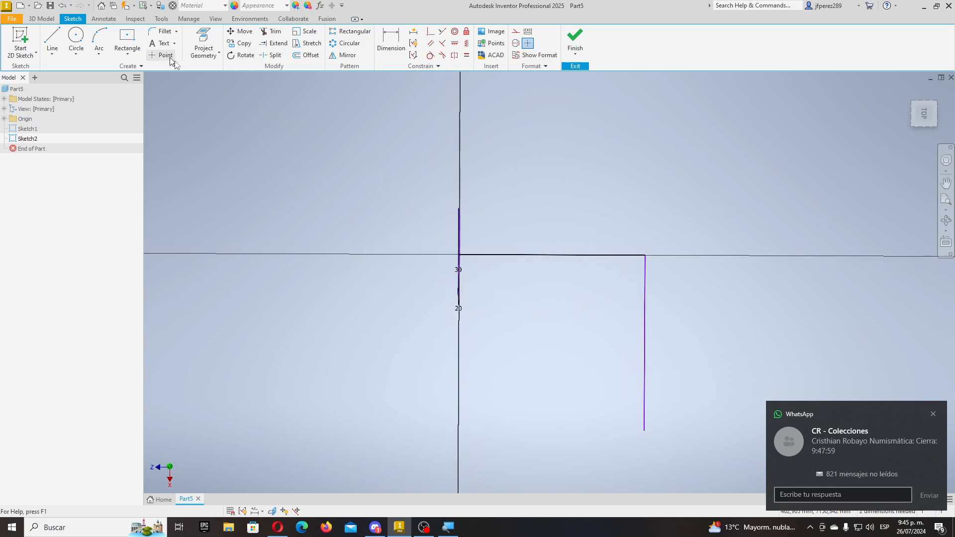
- Round the corner between the two lines with a 40 mm fillet
click(163, 30)
click(610, 255)
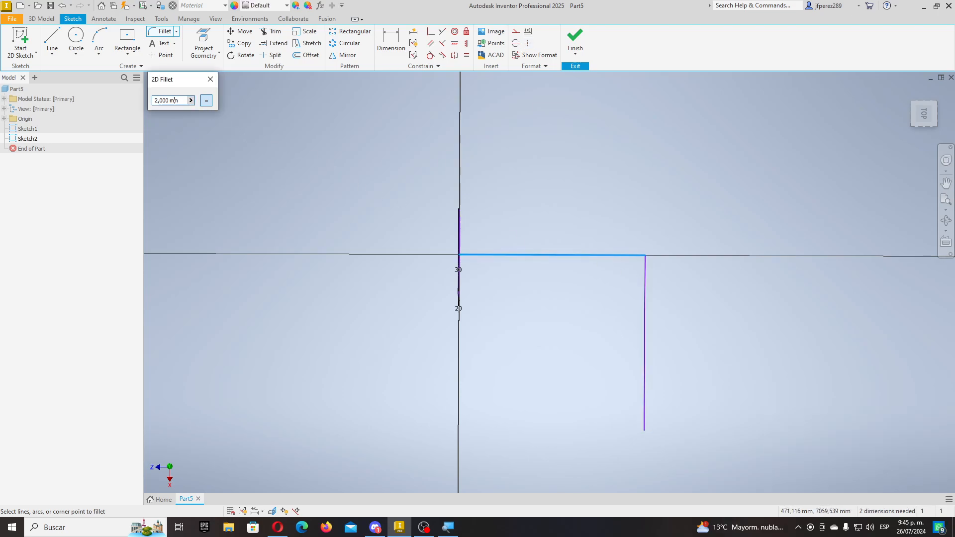
text(40)
click(645, 305)
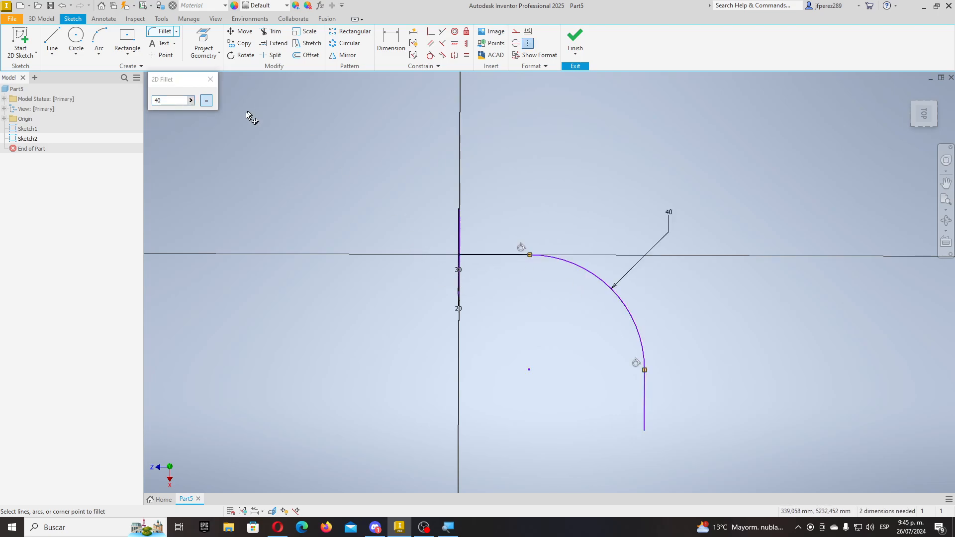
click(209, 81)
- Dimension the horizontal and vertical lines to 40 each and finish the path sketch
key(d)
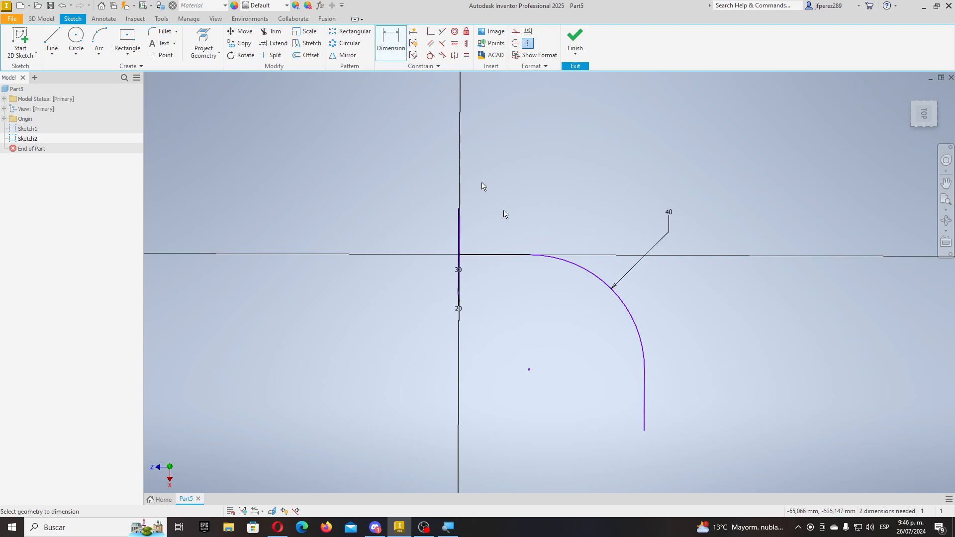
click(479, 256)
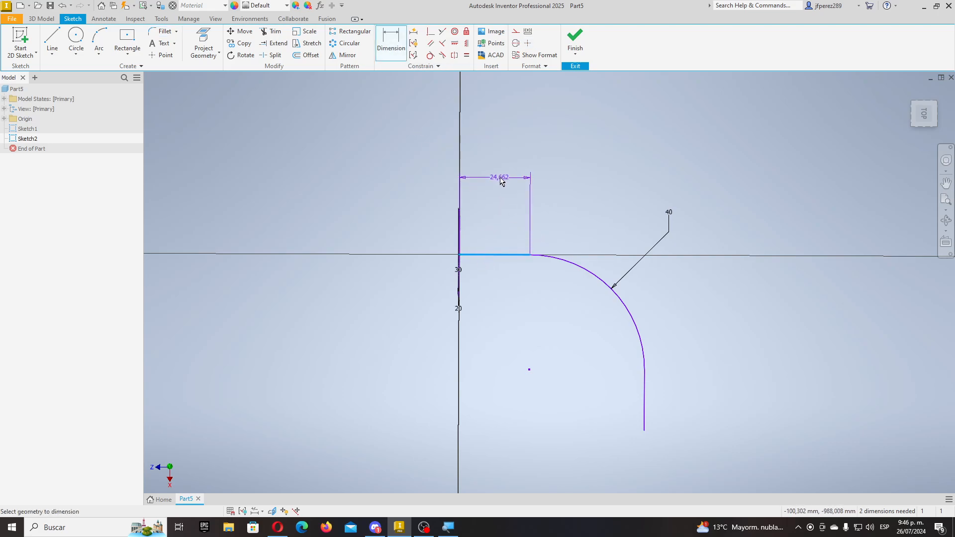
click(501, 179)
text(40)
key(Return)
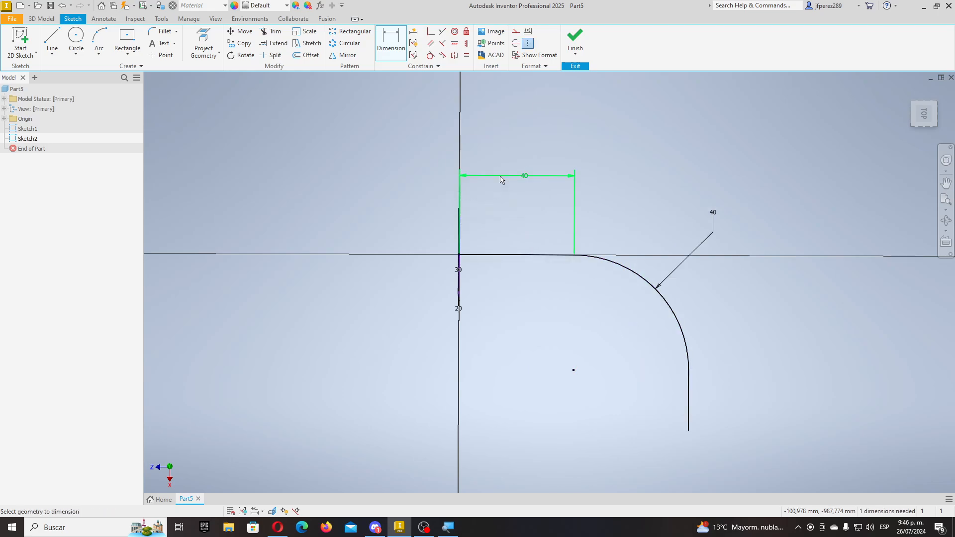
click(709, 412)
click(730, 396)
text(40)
key(Return)
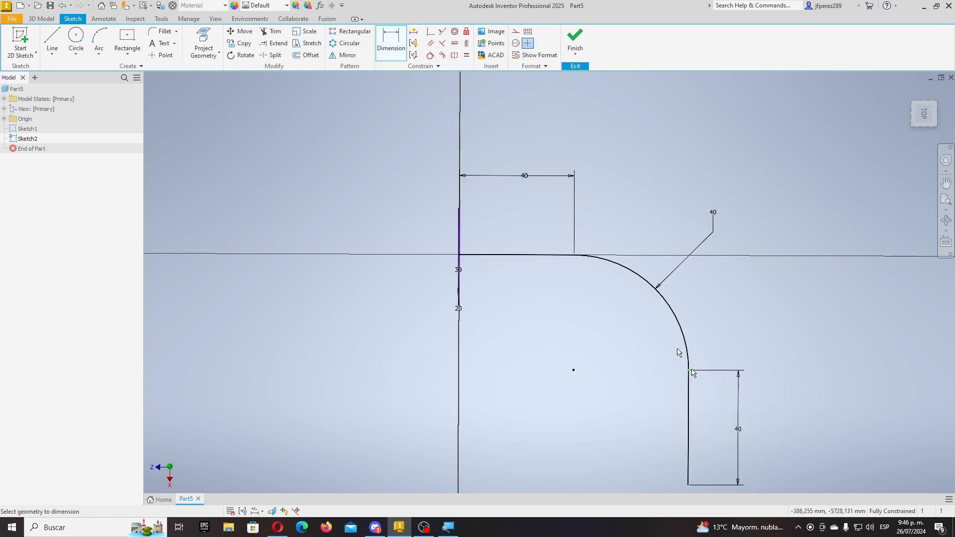
click(575, 43)
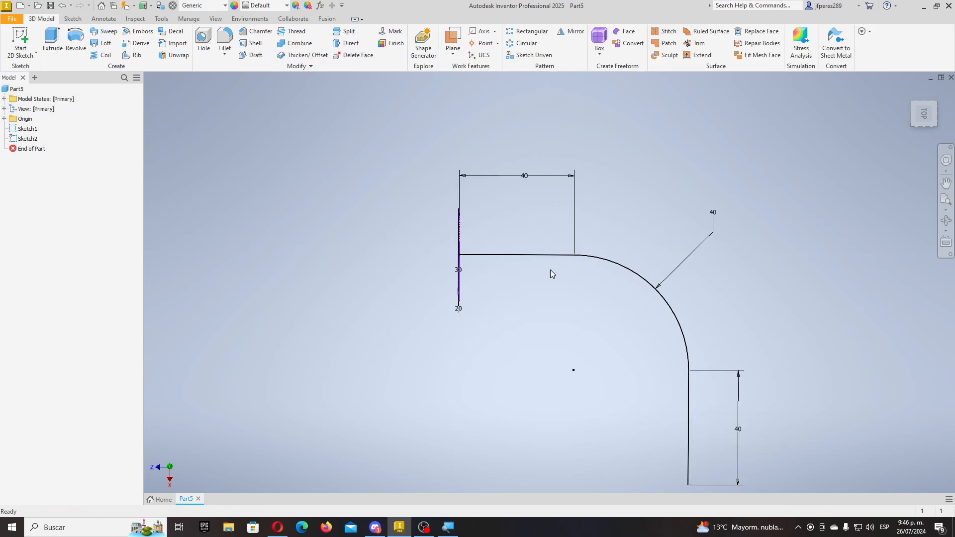
- Start a sketch on the side plane and project the profile's vertical edge into it
mouse_move(550, 269)
shift+middle_down()
mouse_move(567, 294)
mouse_move(650, 255)
mouse_move(623, 277)
mouse_move(618, 265)
shift+middle_up()
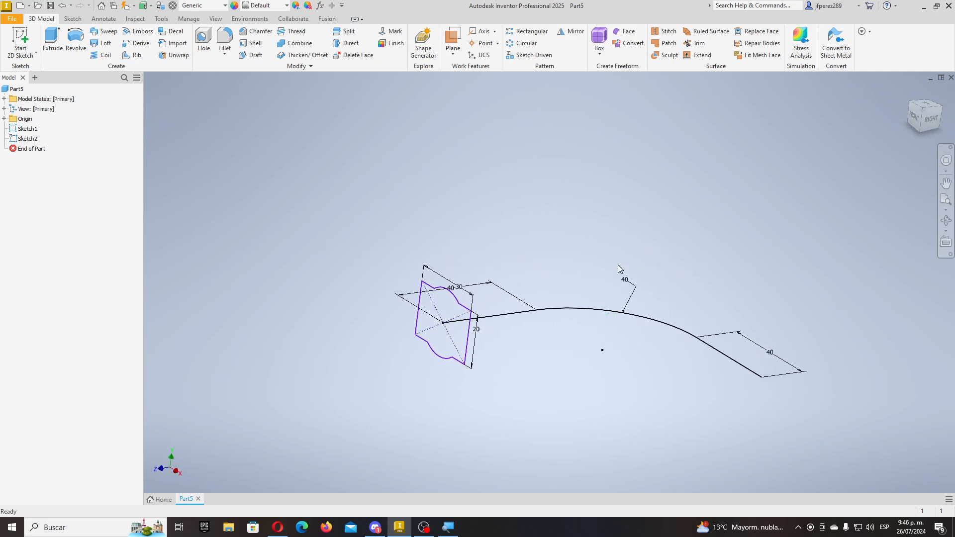
scroll(602, 254, up, 3)
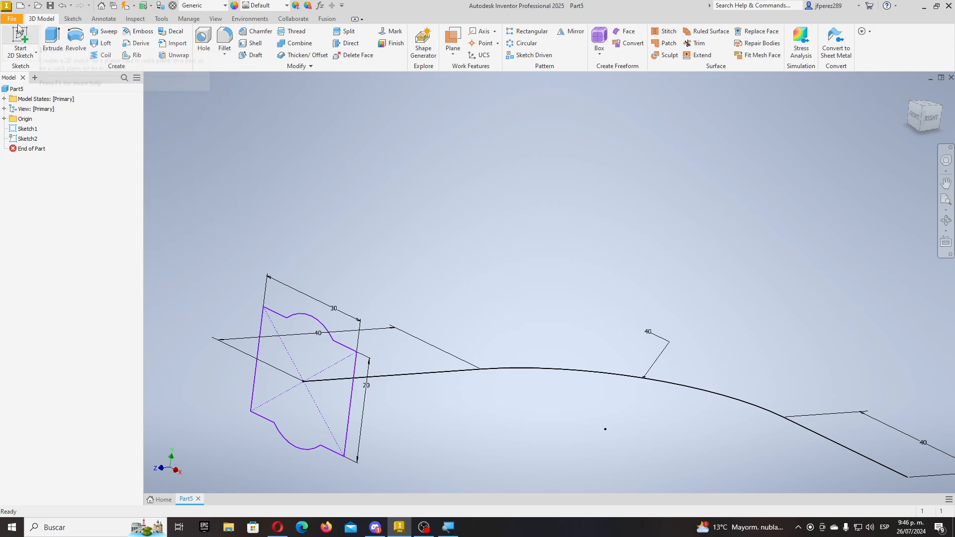
click(20, 41)
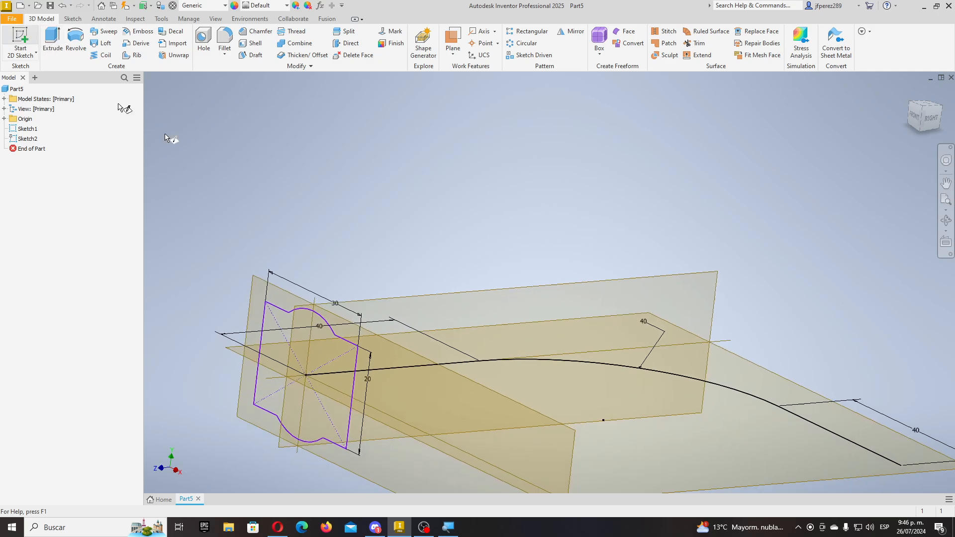
click(375, 231)
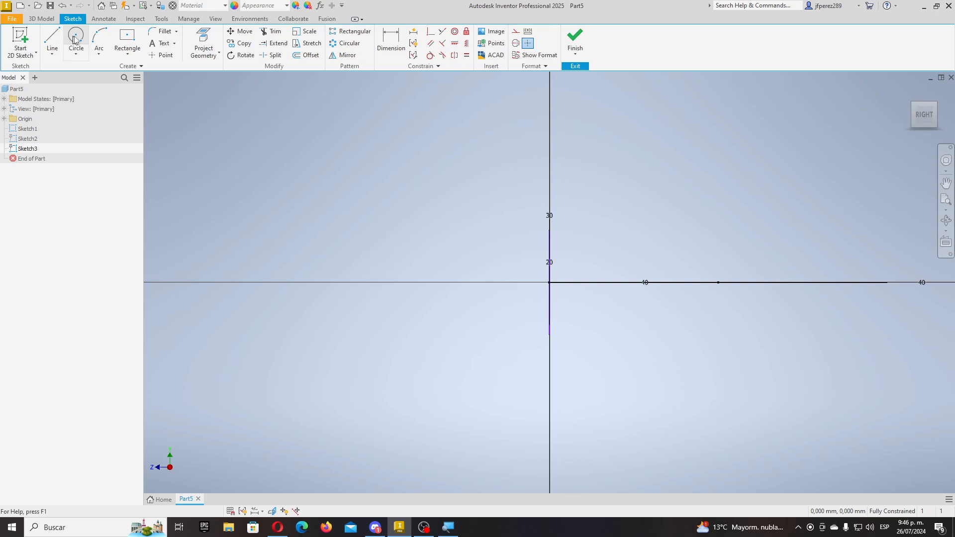
click(200, 40)
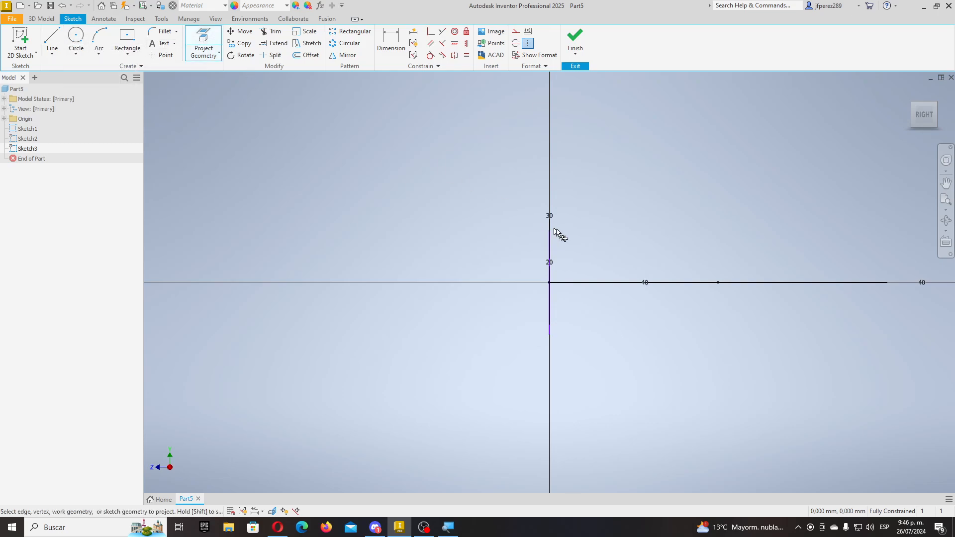
scroll(549, 233, up, 8)
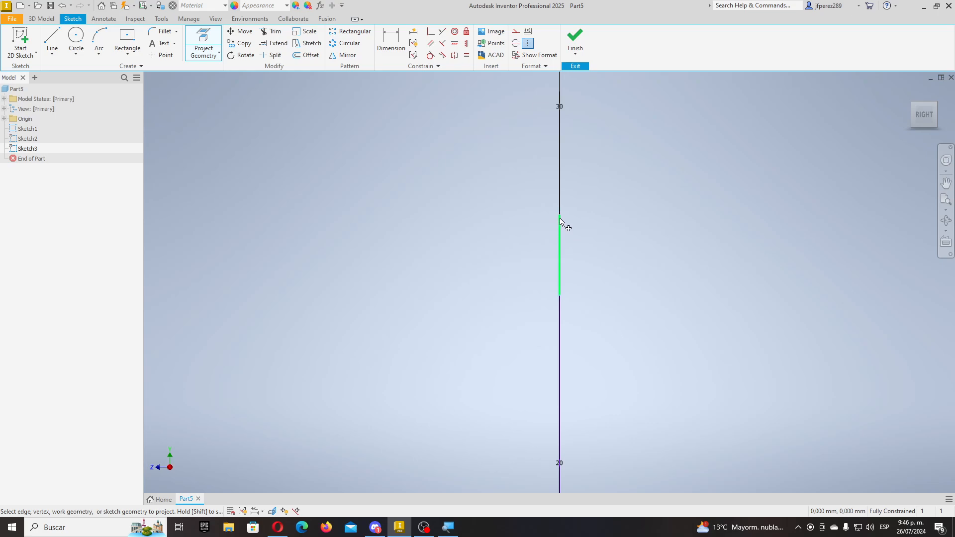
click(561, 221)
- Draw a slanted line starting on the projected edge and finish Sketch3
click(59, 33)
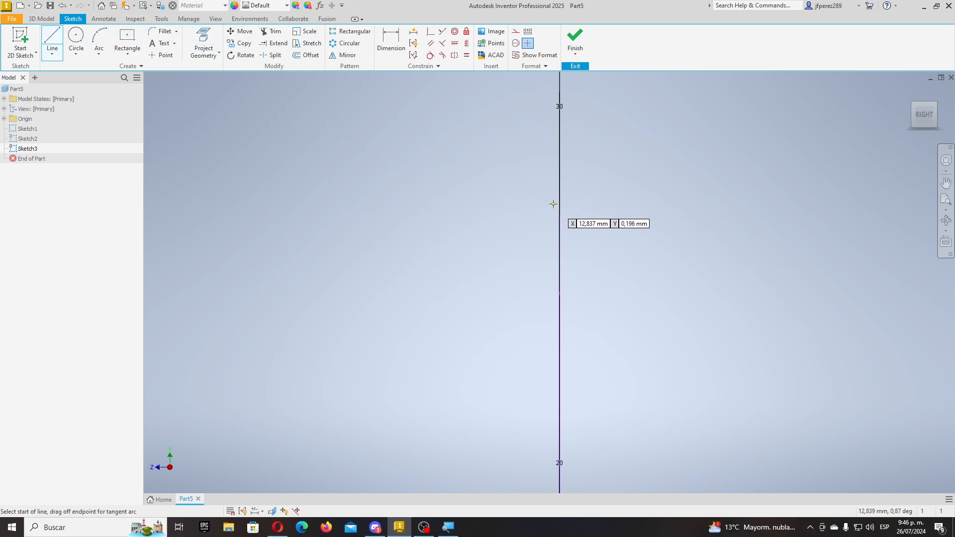
click(560, 215)
scroll(560, 215, up, 10)
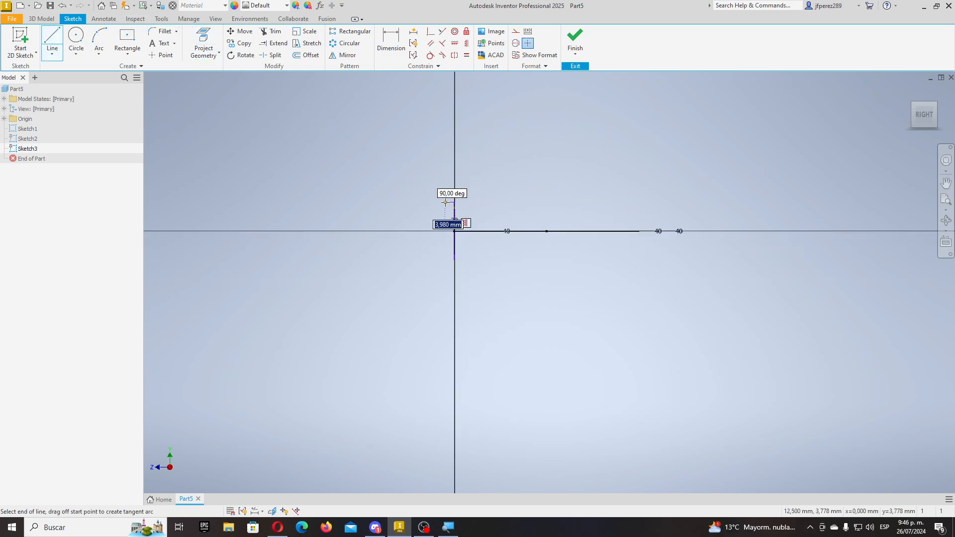
click(652, 158)
click(575, 40)
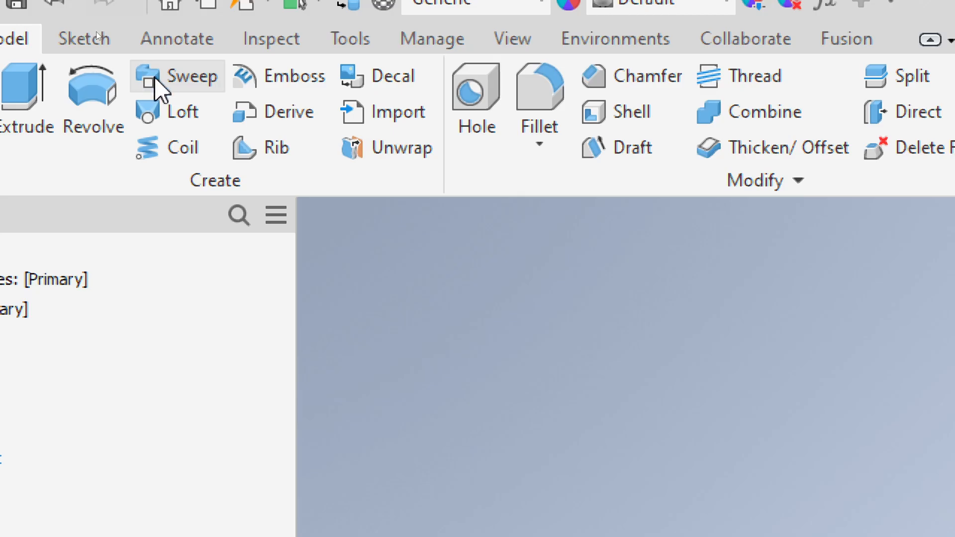
- Preview a sweep along the line–arc–line path guided by the diagonal line, then cancel it
click(159, 85)
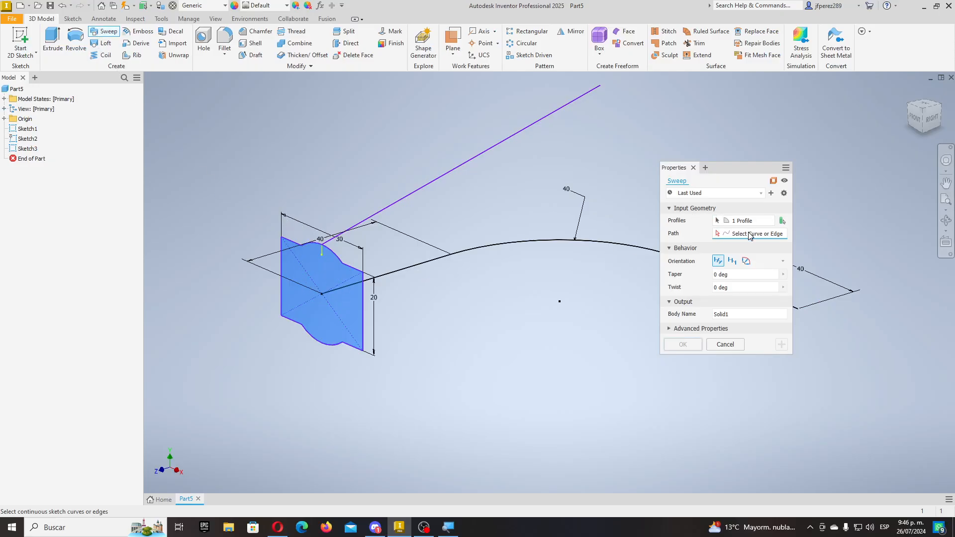
click(466, 250)
scroll(477, 291, down, 2)
middle_drag(548, 286, 513, 281)
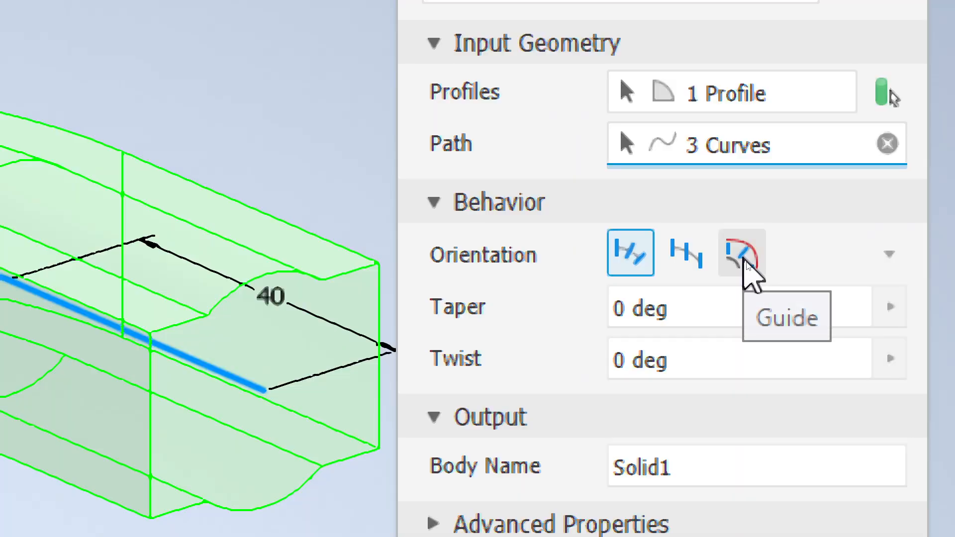
click(747, 263)
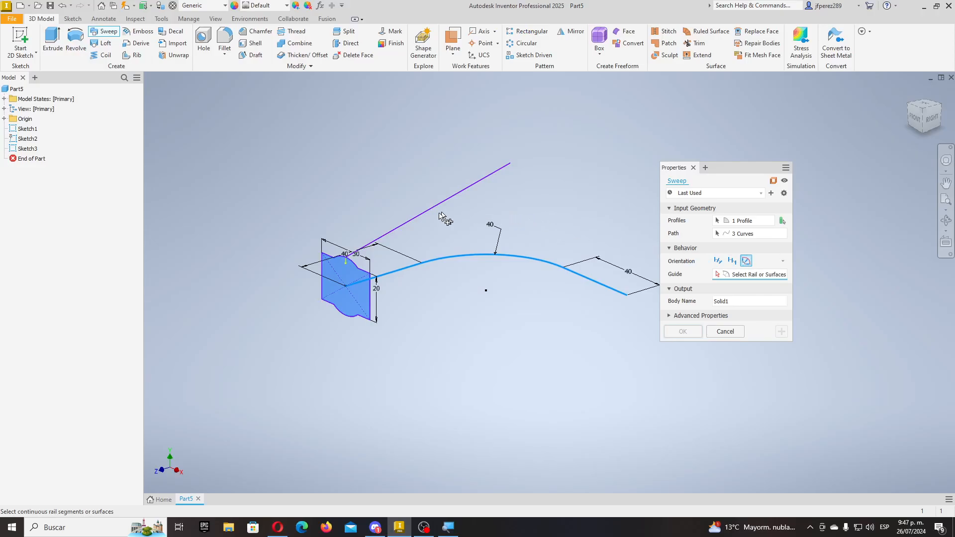
click(414, 219)
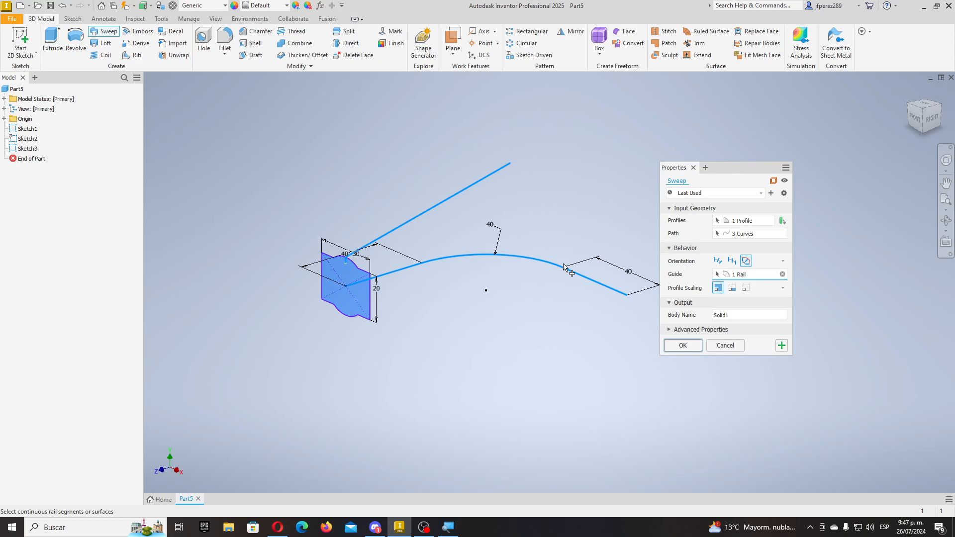
scroll(462, 228, down, 3)
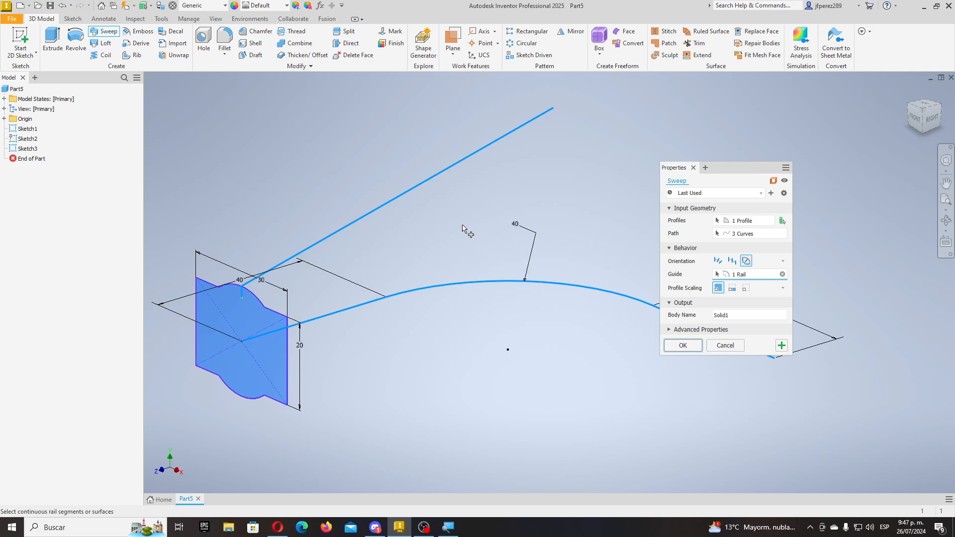
key(Escape)
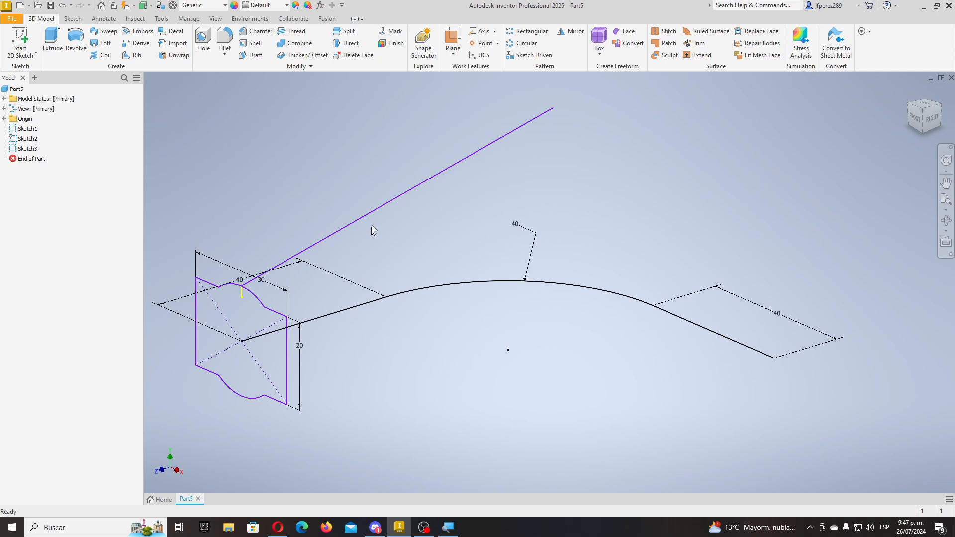
- Give Sketch3's sloped line a horizontal length dimension of 80
right_click(26, 149)
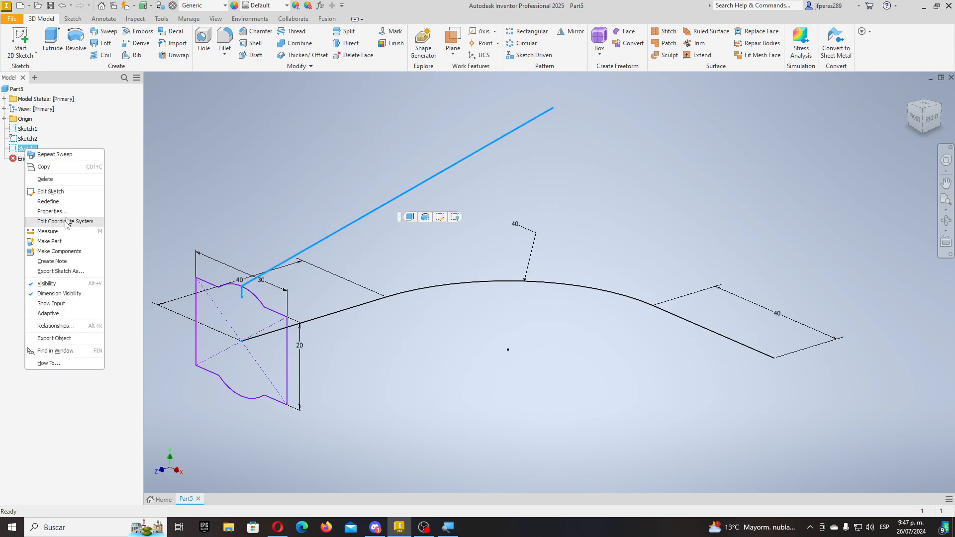
click(64, 197)
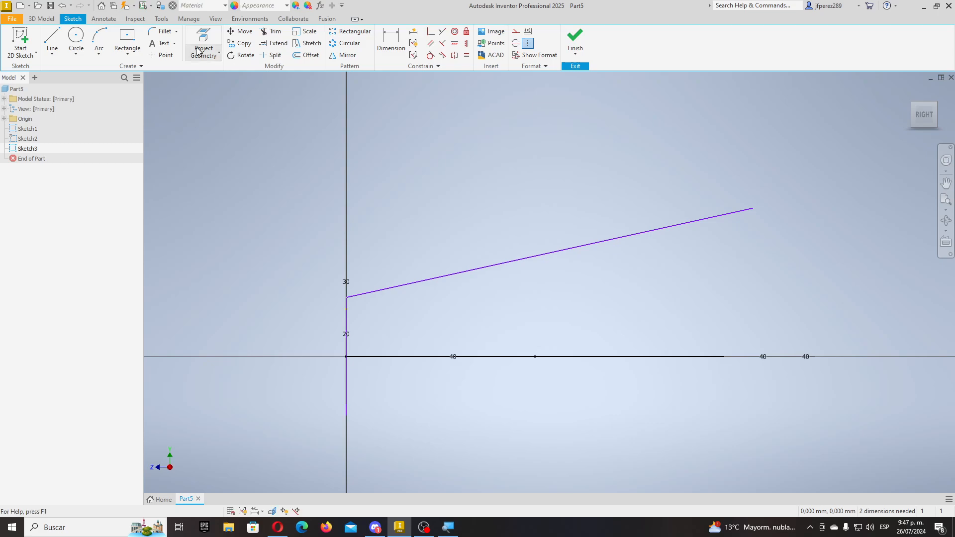
click(387, 43)
click(454, 275)
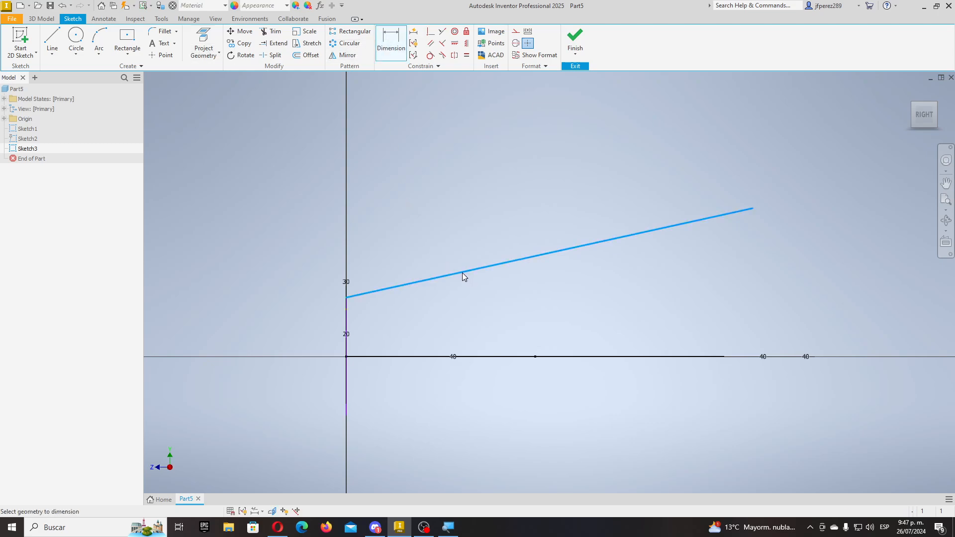
click(508, 163)
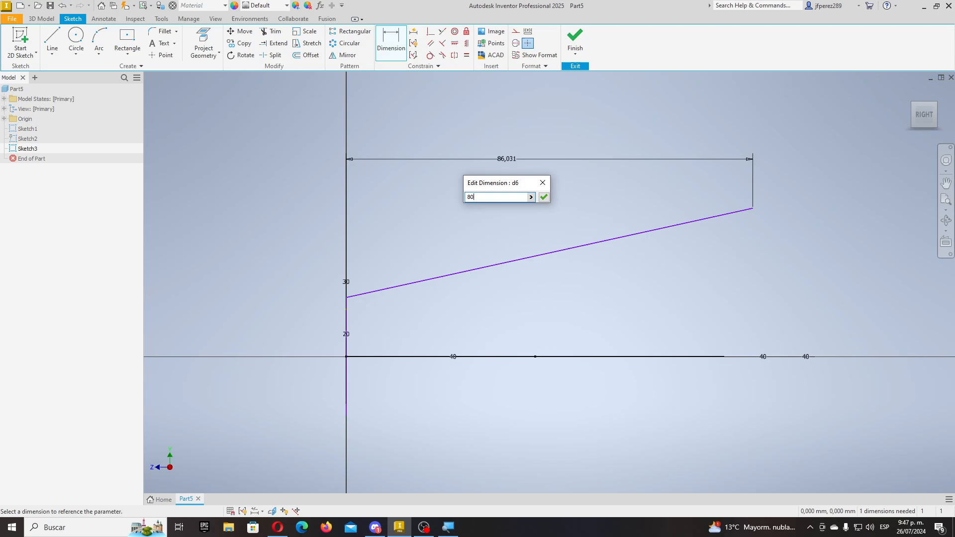
text(80)
key(Return)
click(577, 45)
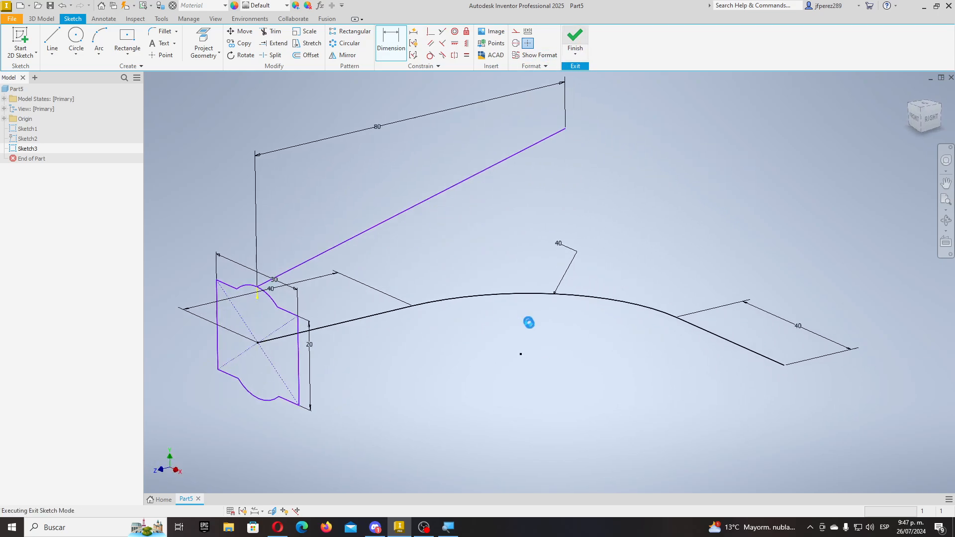
- In Sketch2, delete the arc and vertical line and change the width dimension to 80
right_click(33, 139)
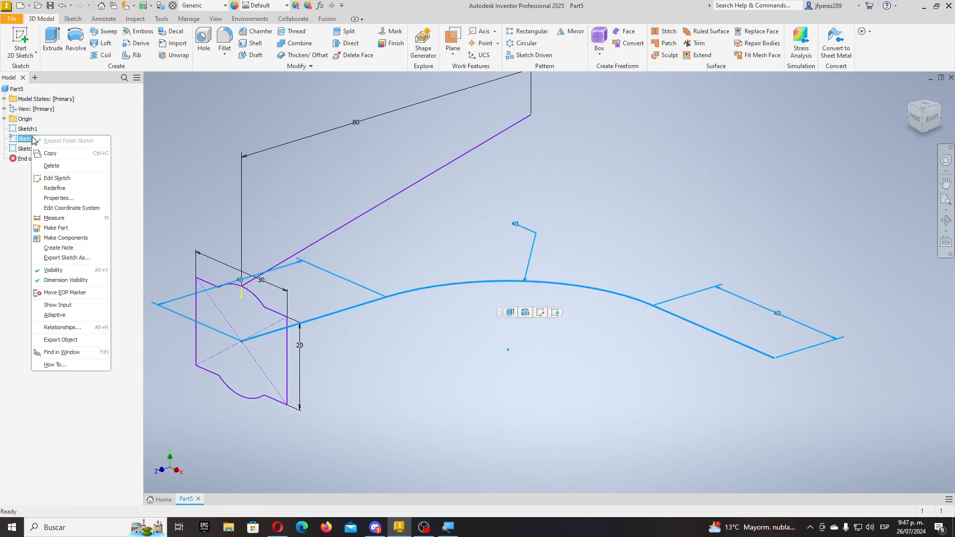
click(57, 178)
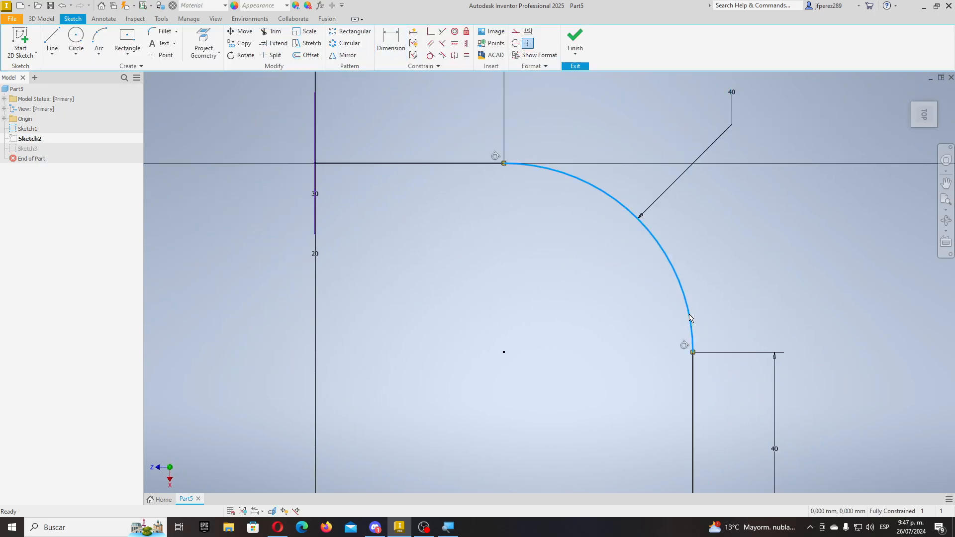
key(Delete)
click(692, 401)
key(Delete)
scroll(693, 395, down, 4)
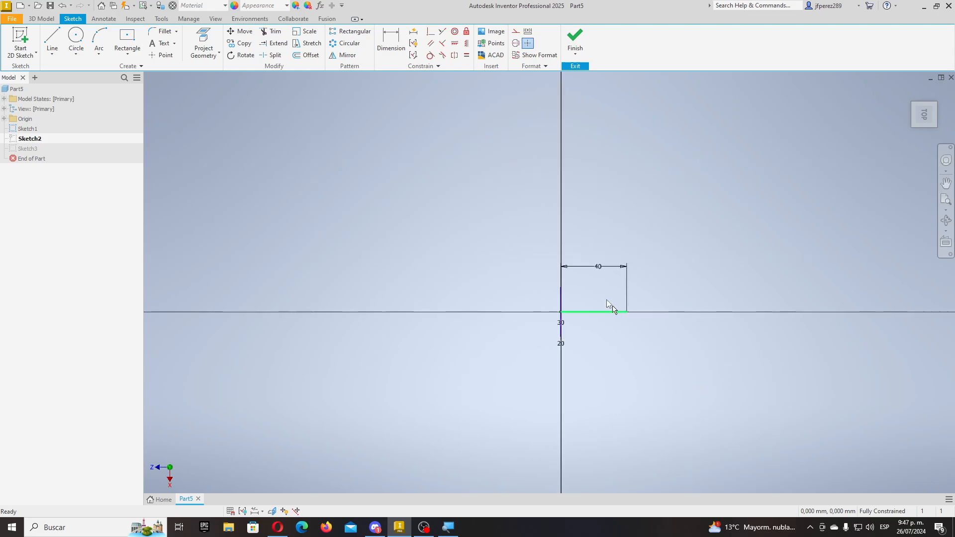
double_click(599, 269)
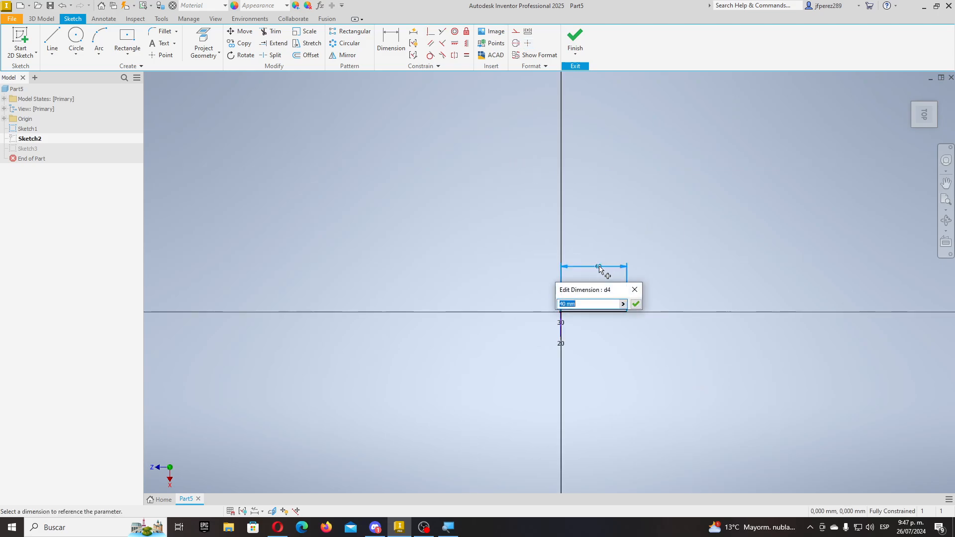
text(80)
key(Return)
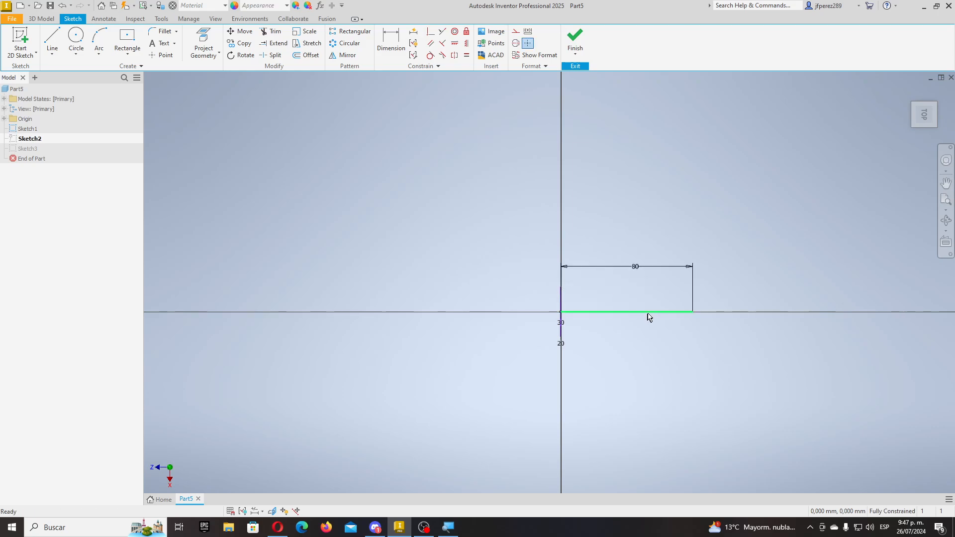
scroll(660, 305, up, 3)
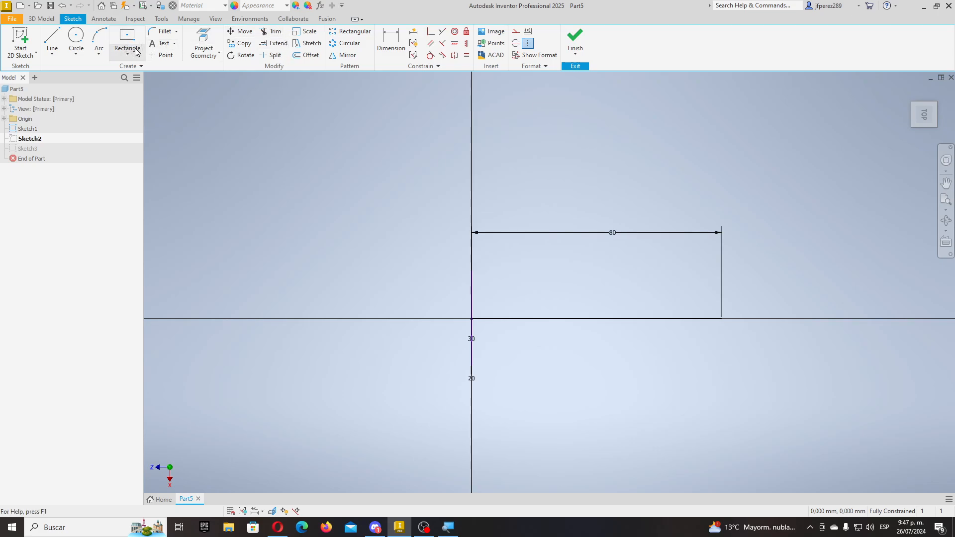
- Draw a three-point arc on the line bulging below it, dimensioned to radius 40
click(99, 40)
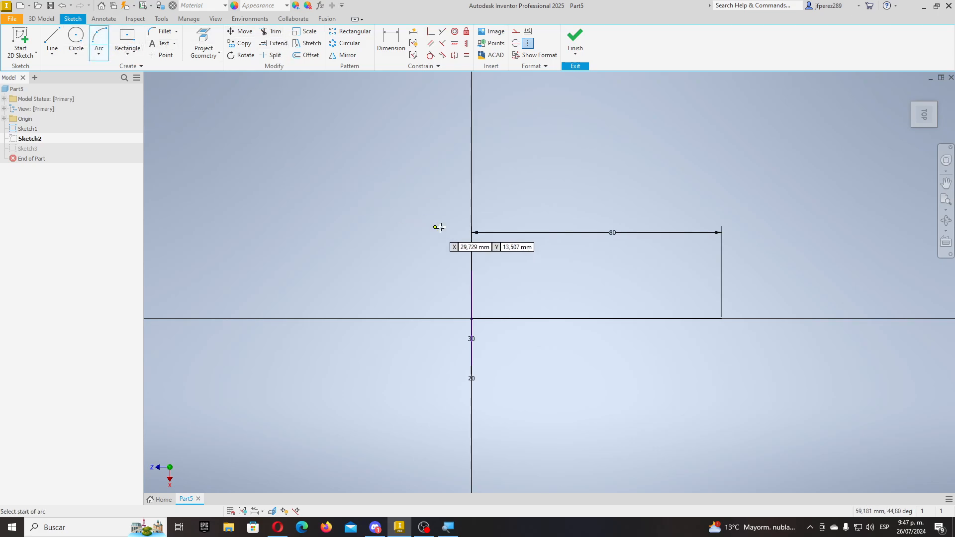
click(528, 319)
click(680, 319)
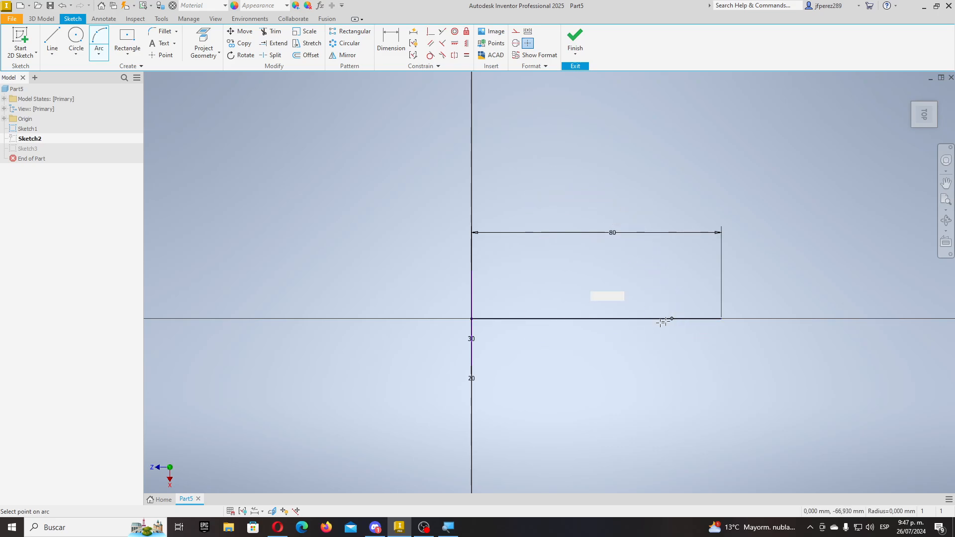
click(616, 353)
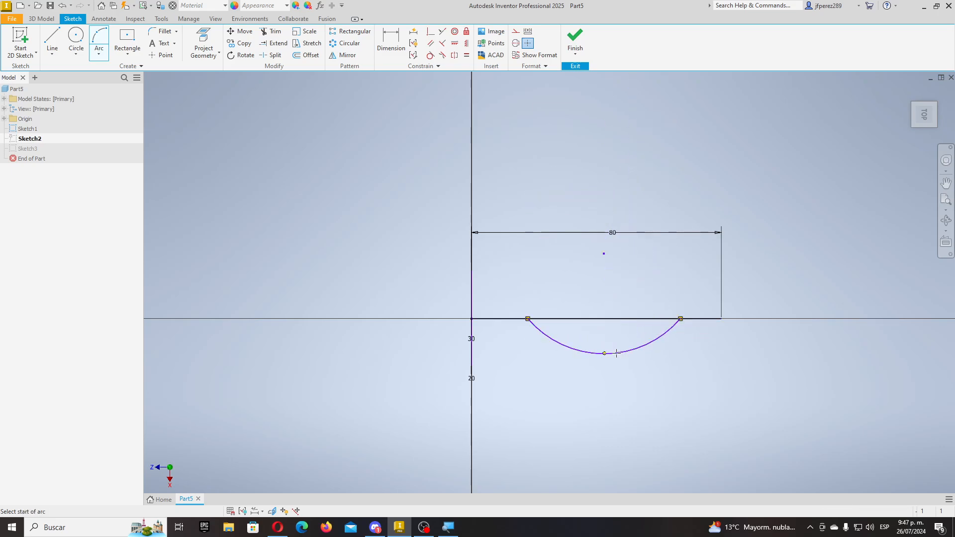
key(Escape)
click(391, 42)
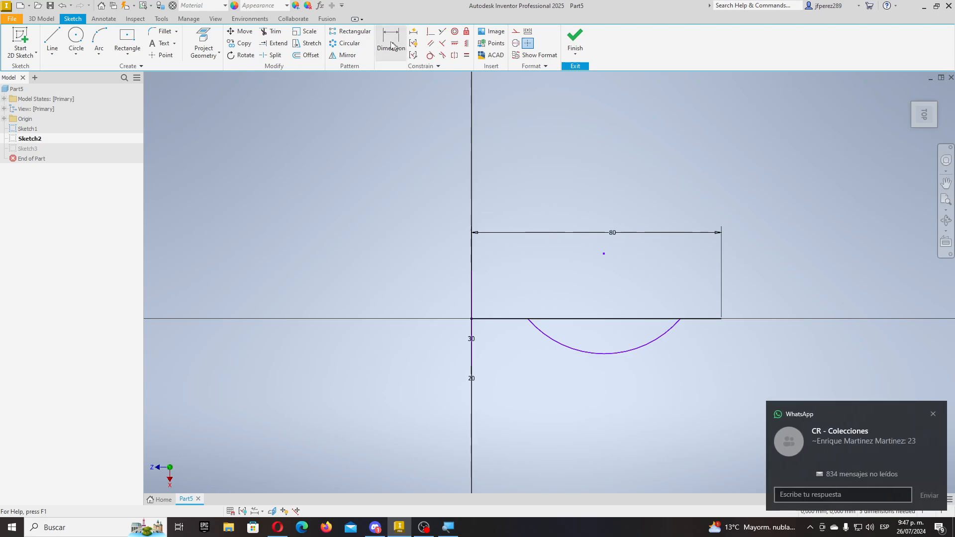
click(707, 381)
text(40)
key(Return)
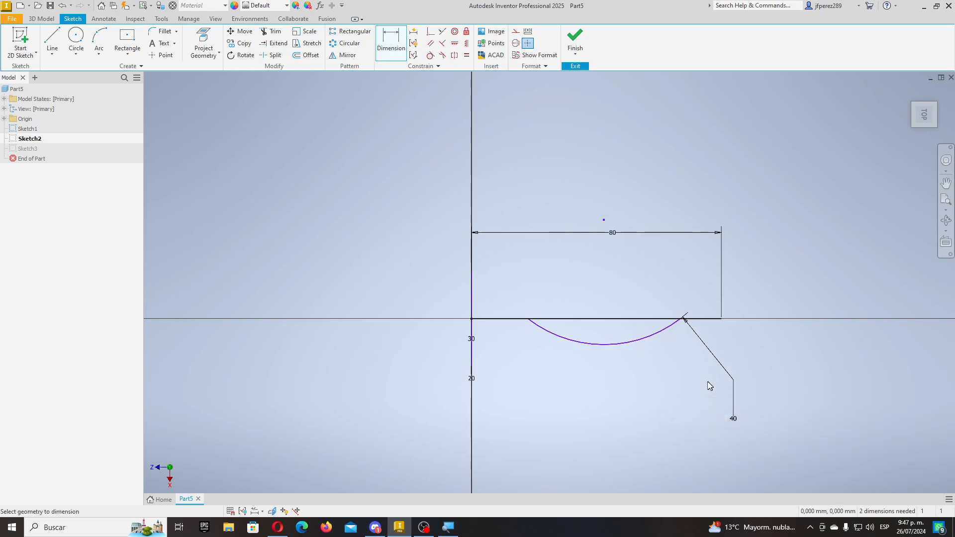
key(Escape)
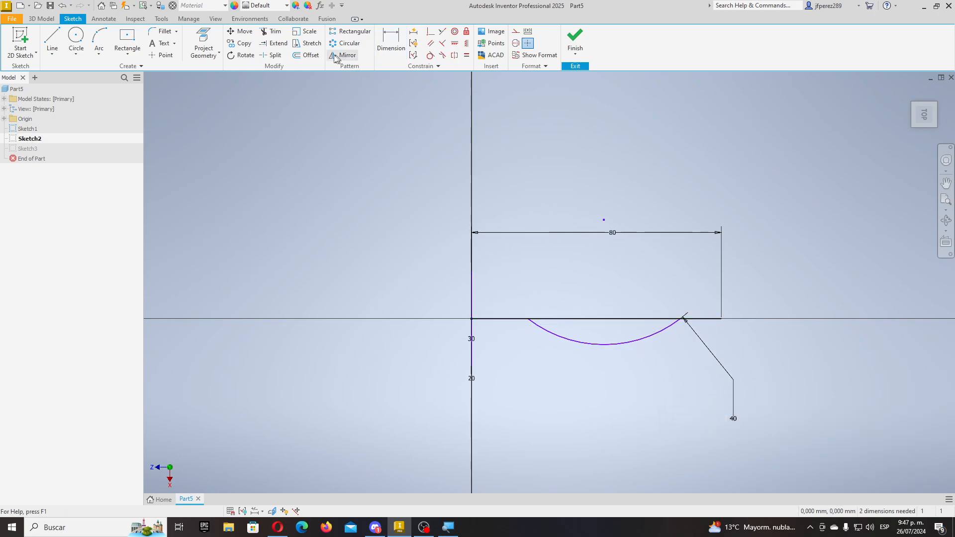
- Trim the line segment beneath the arc and finish Sketch2
click(271, 32)
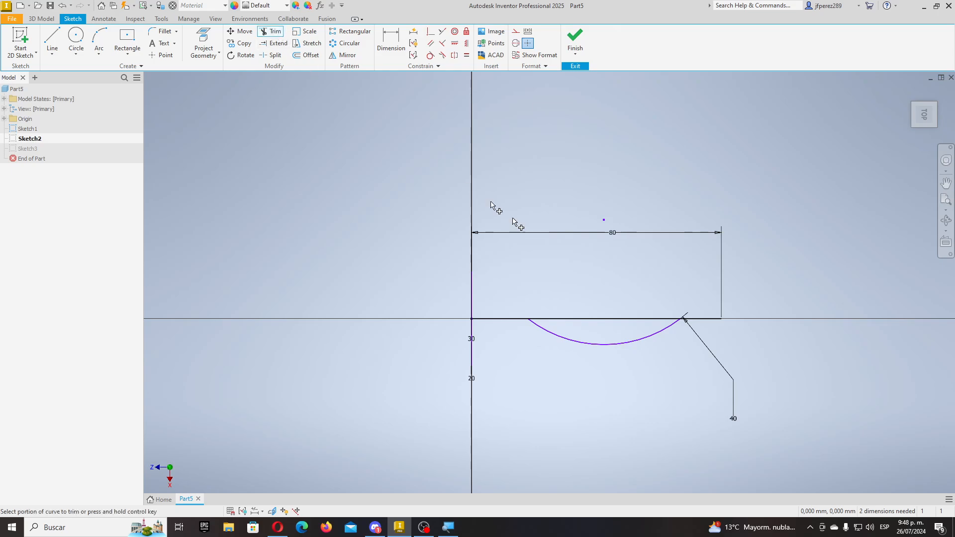
click(655, 320)
scroll(646, 323, down, 5)
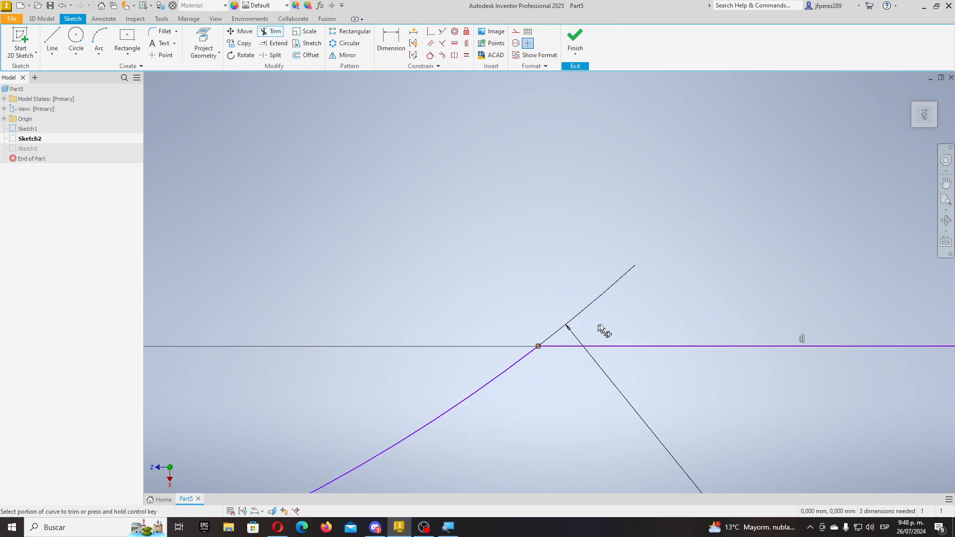
scroll(604, 331, up, 5)
click(575, 39)
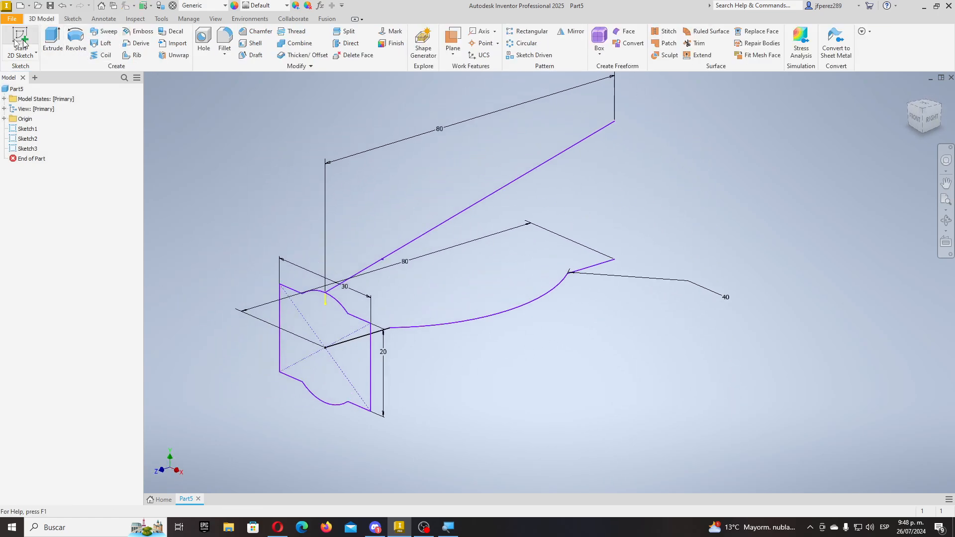
- Try a sweep along the line-arc curve with the diagonal line as guide rail, then abandon it
click(103, 31)
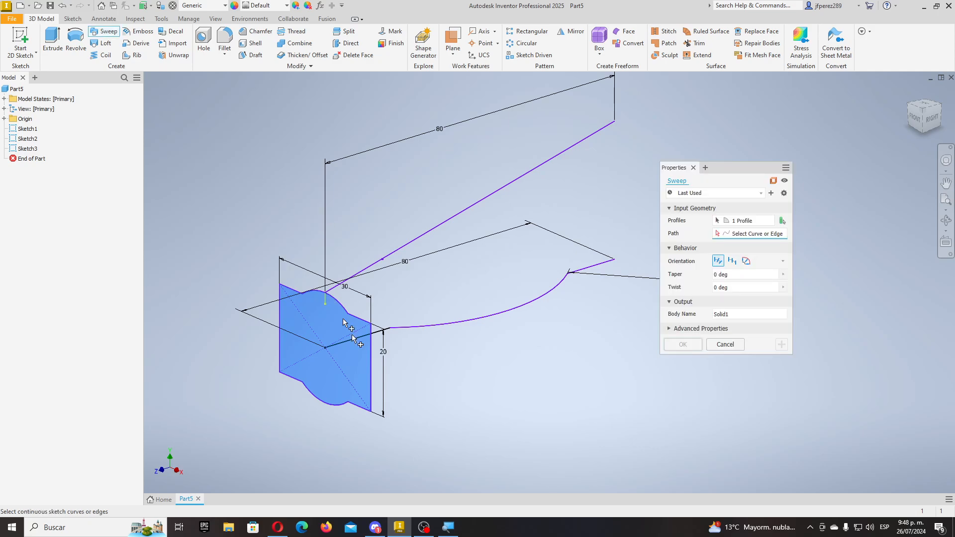
click(459, 326)
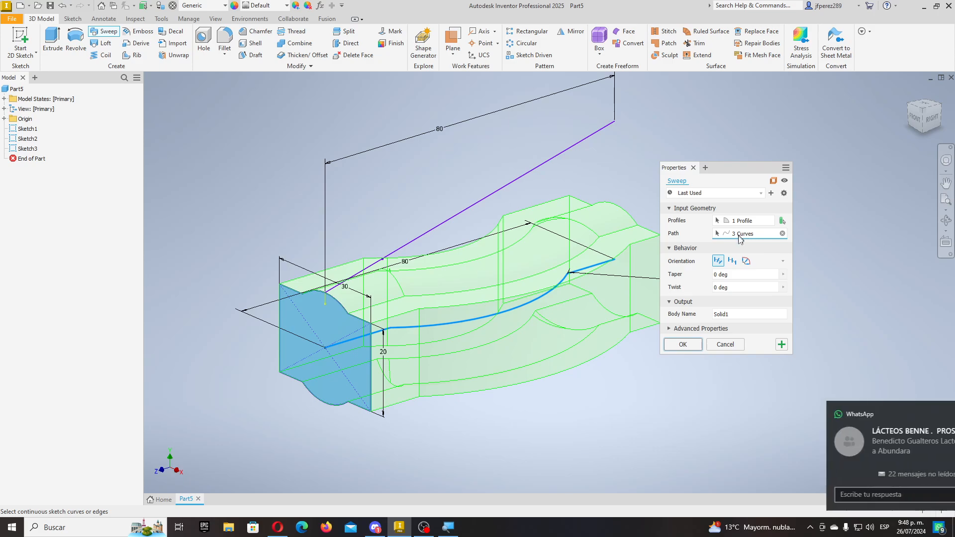
click(745, 261)
click(508, 188)
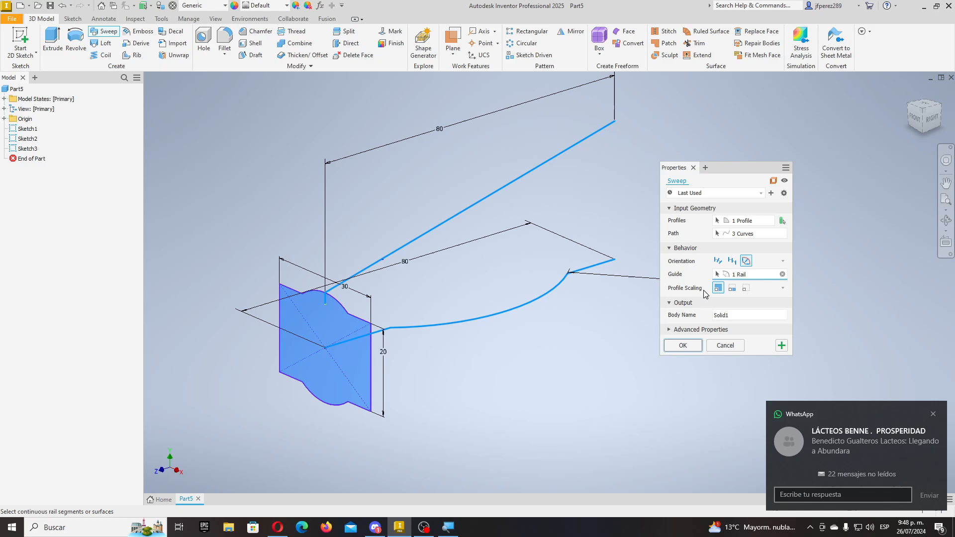
scroll(416, 302, up, 5)
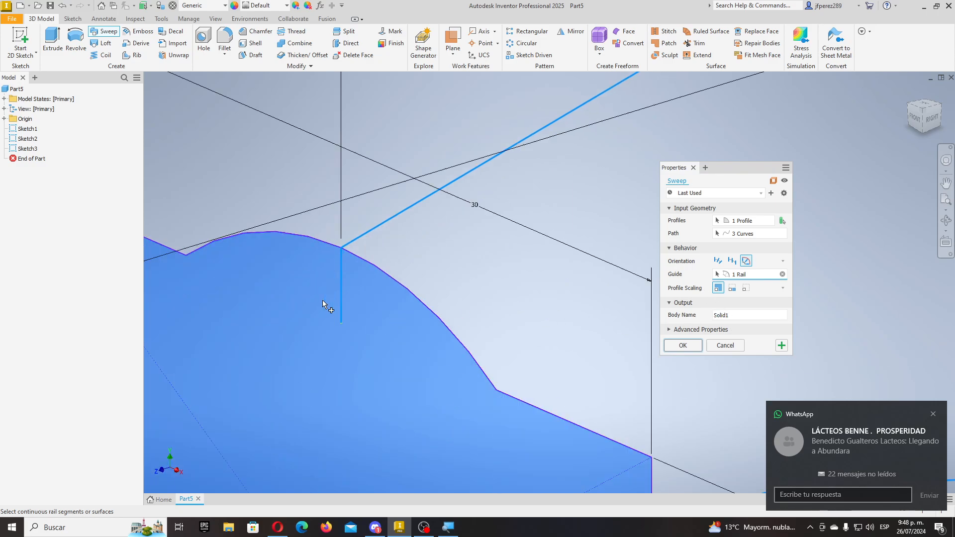
key(Escape)
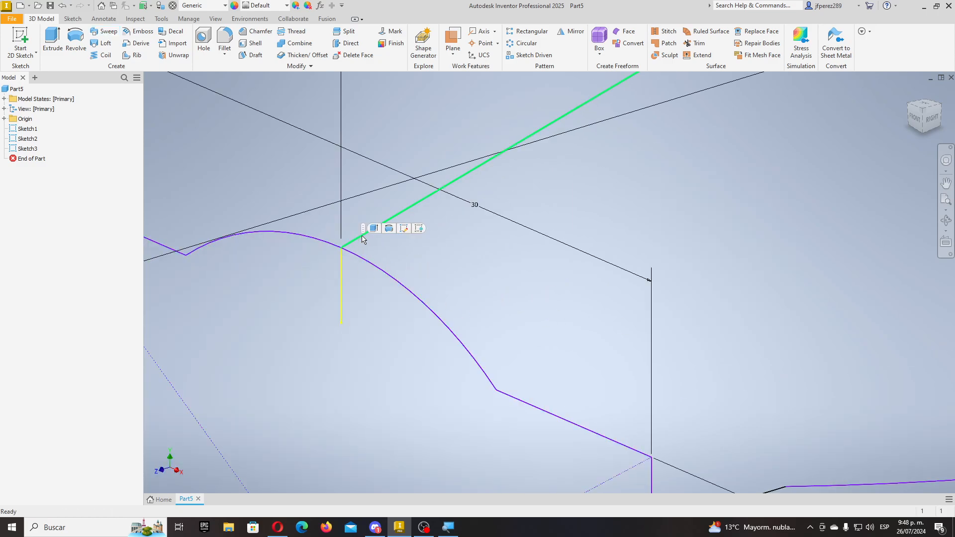
- Edit Sketch3 to delete the short stray line at the top of the arc, then finish the sketch
right_click(362, 239)
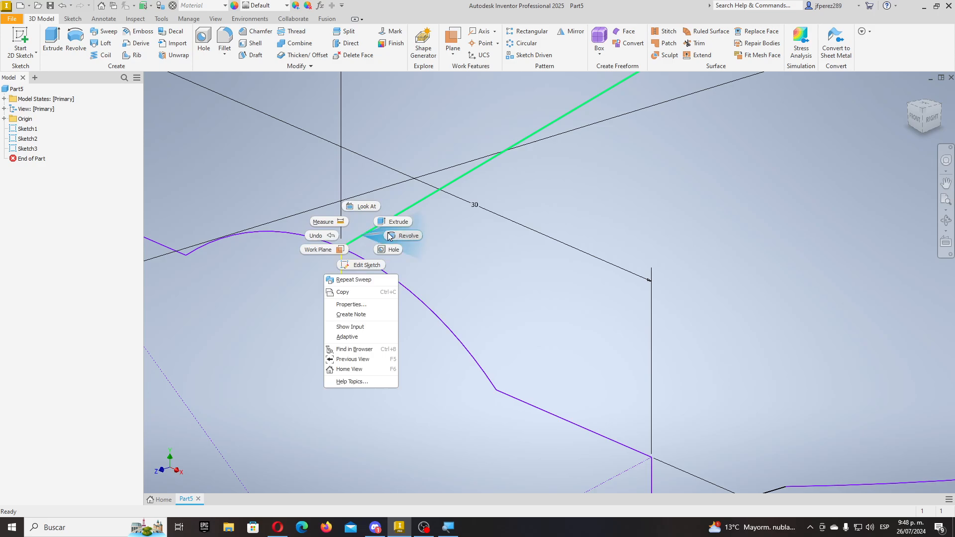
click(31, 149)
right_click(31, 148)
click(56, 189)
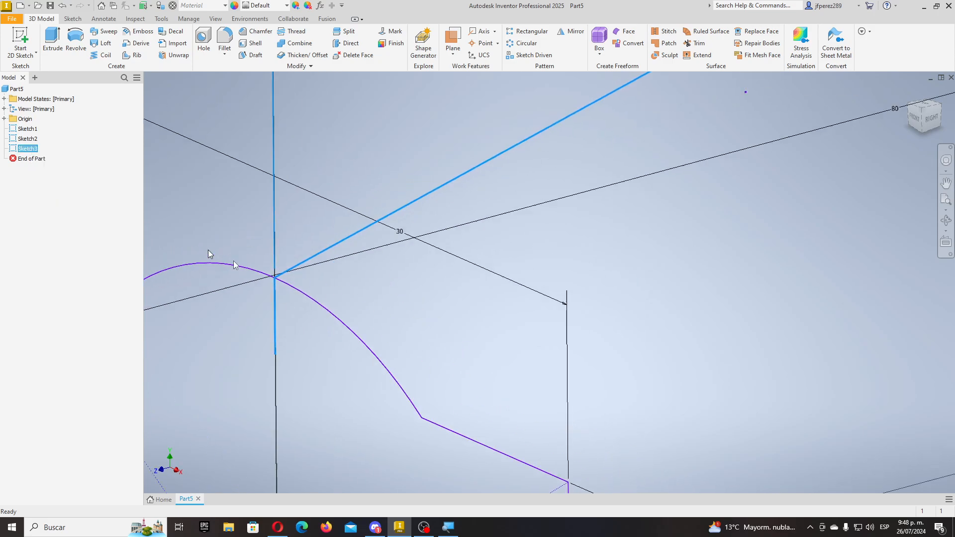
scroll(341, 308, down, 5)
mouse_move(267, 322)
middle_down()
mouse_move(330, 324)
mouse_move(347, 353)
mouse_move(369, 354)
middle_up()
scroll(287, 352, up, 6)
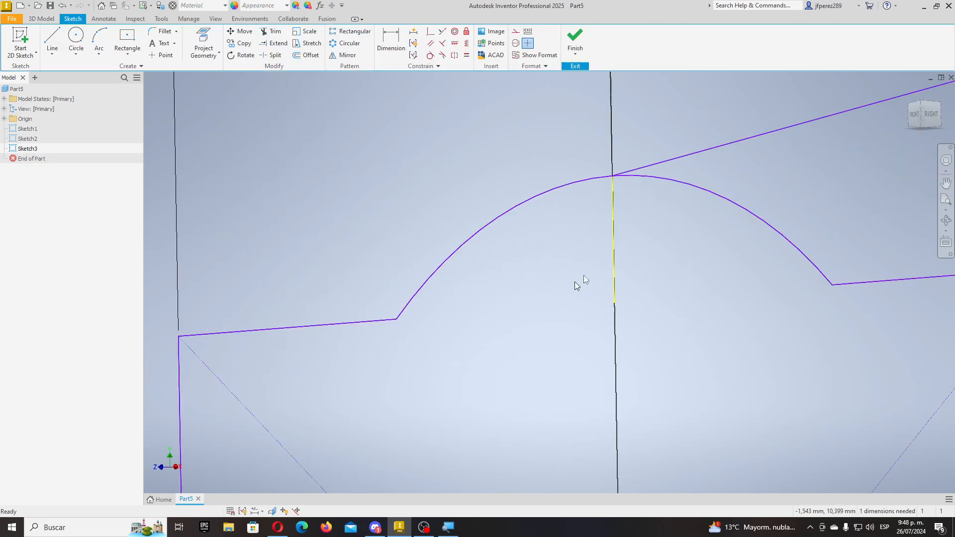
click(614, 262)
key(Delete)
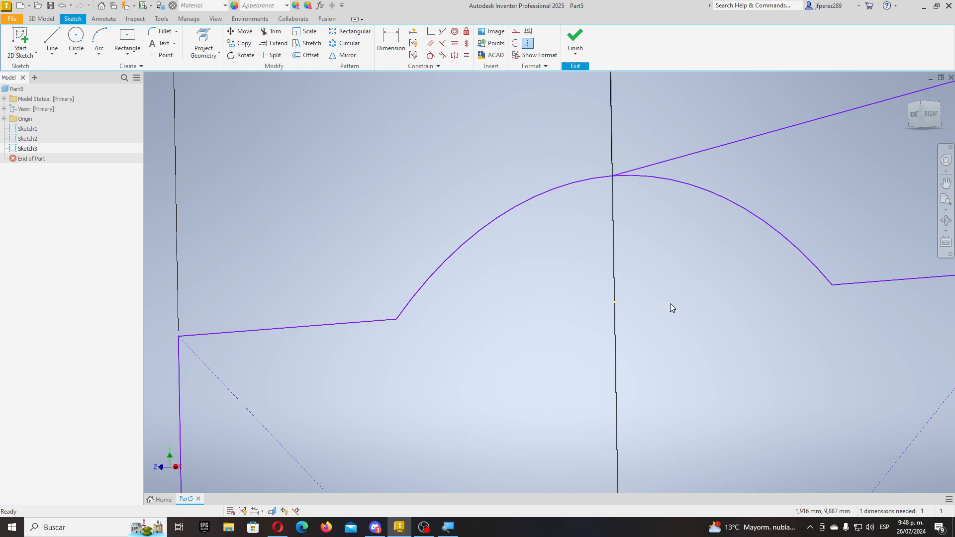
click(582, 43)
- Retry the sweep along the line-arc-line path with a straight-line guide rail, and dismiss the failure
scroll(467, 264, down, 7)
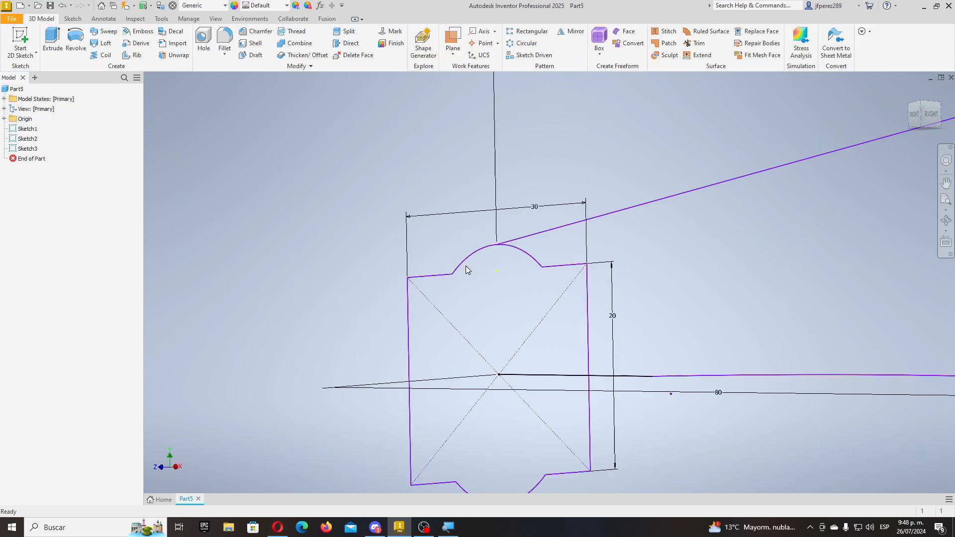
shift+middle_drag(558, 333, 546, 361)
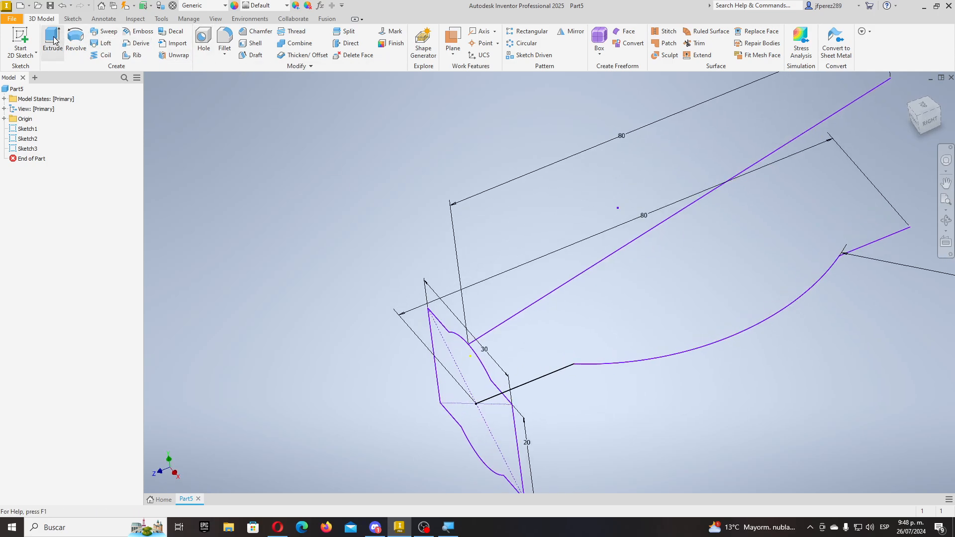
click(103, 32)
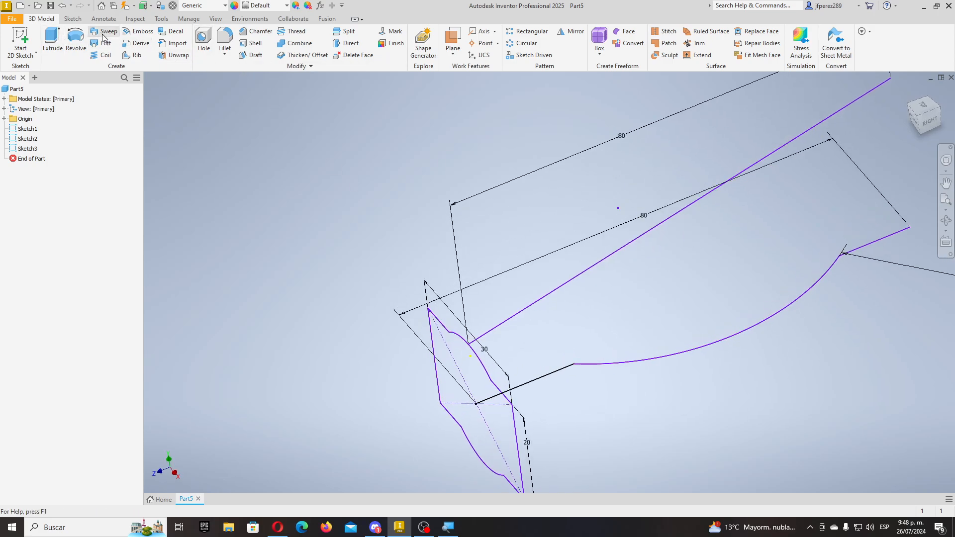
click(612, 365)
click(745, 261)
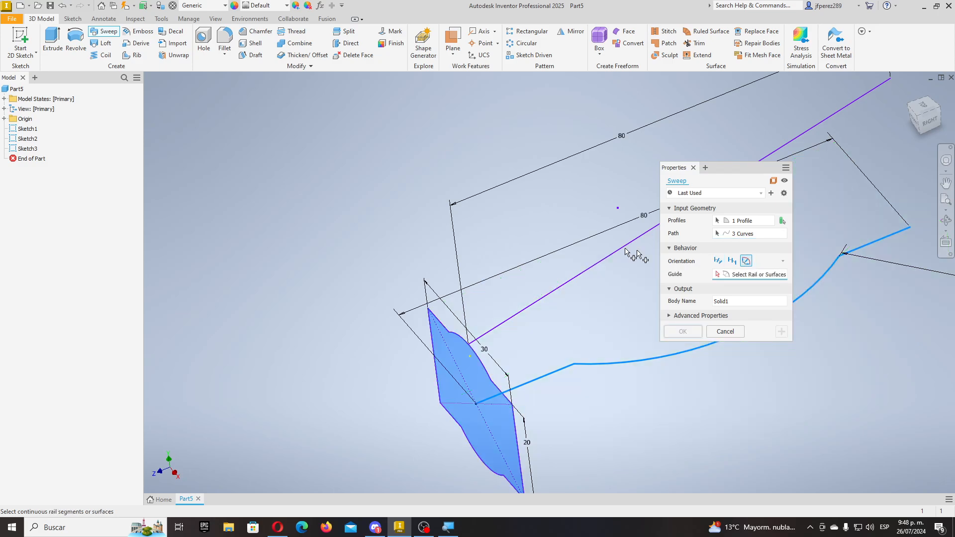
click(632, 252)
middle_drag(621, 271, 452, 291)
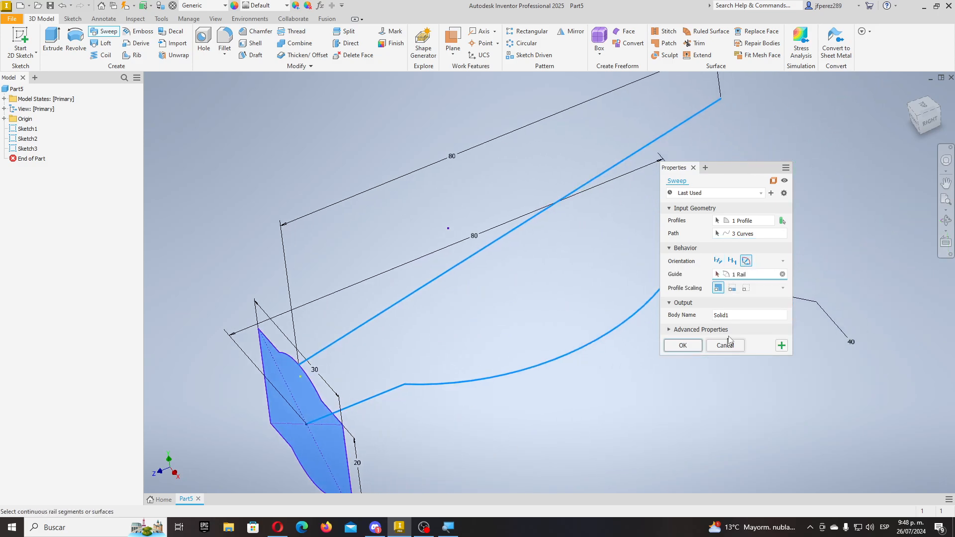
click(684, 346)
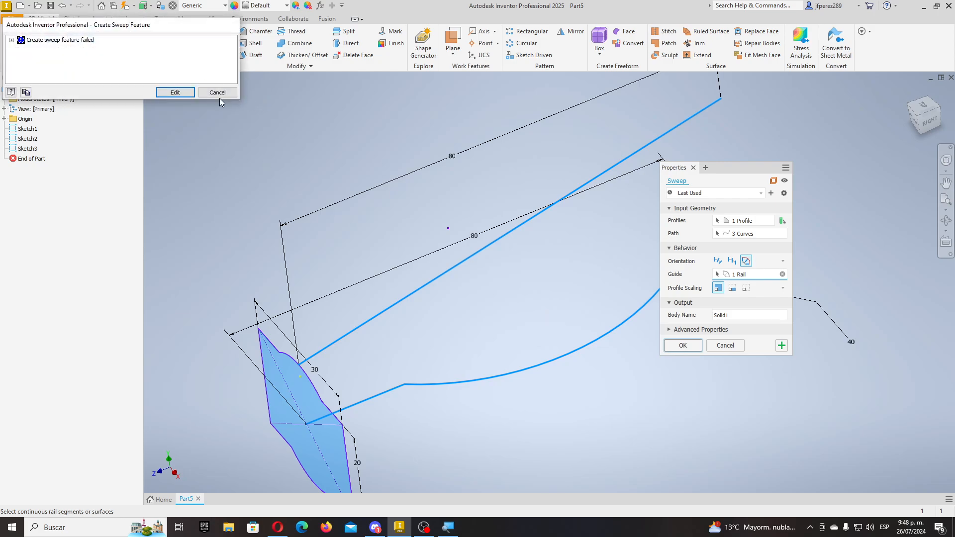
click(218, 94)
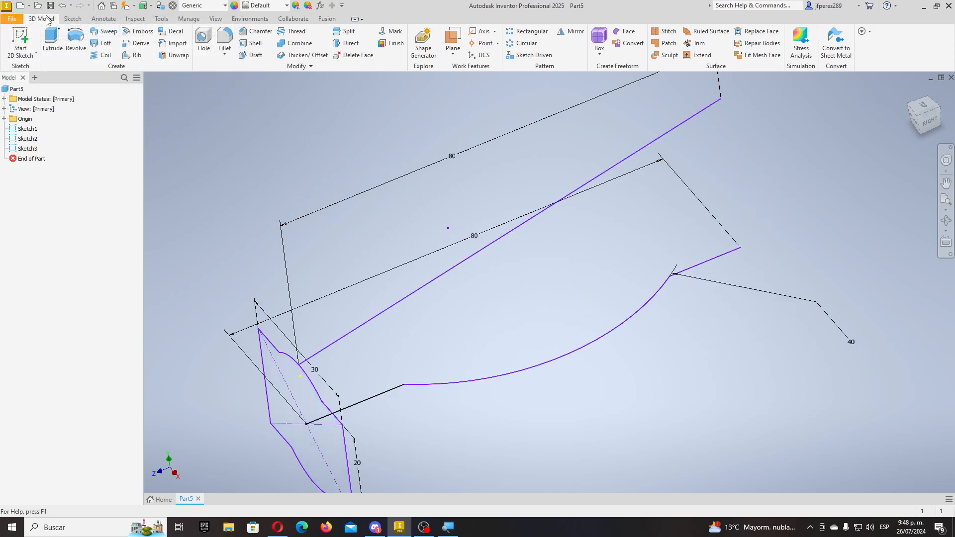
- Sweep the profile along the line-arc-line path with Path orientation into Sweep1, then close Part5
click(103, 31)
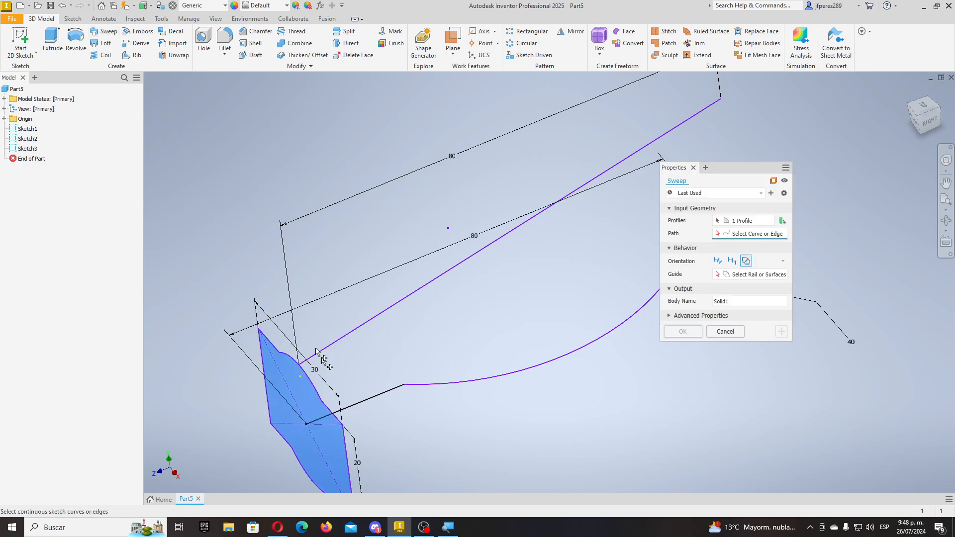
click(420, 385)
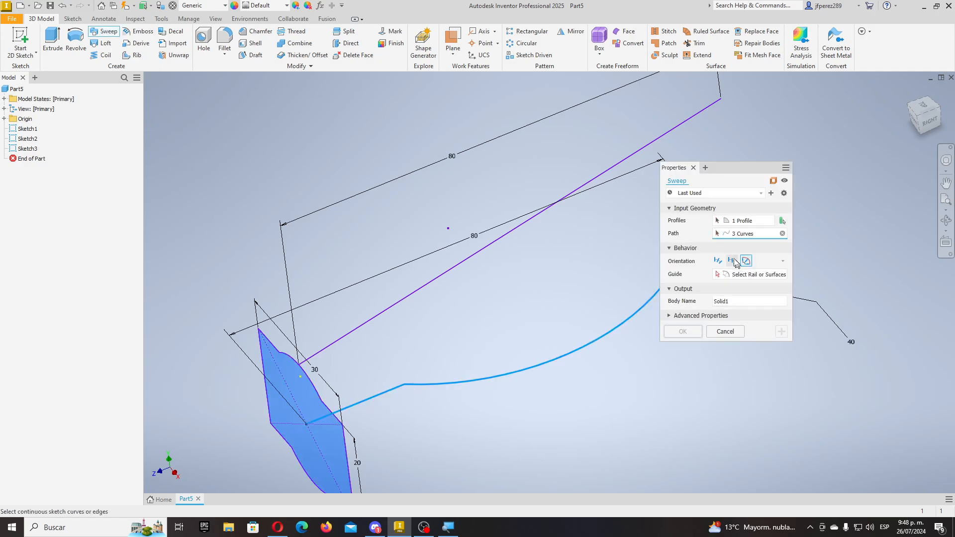
click(782, 233)
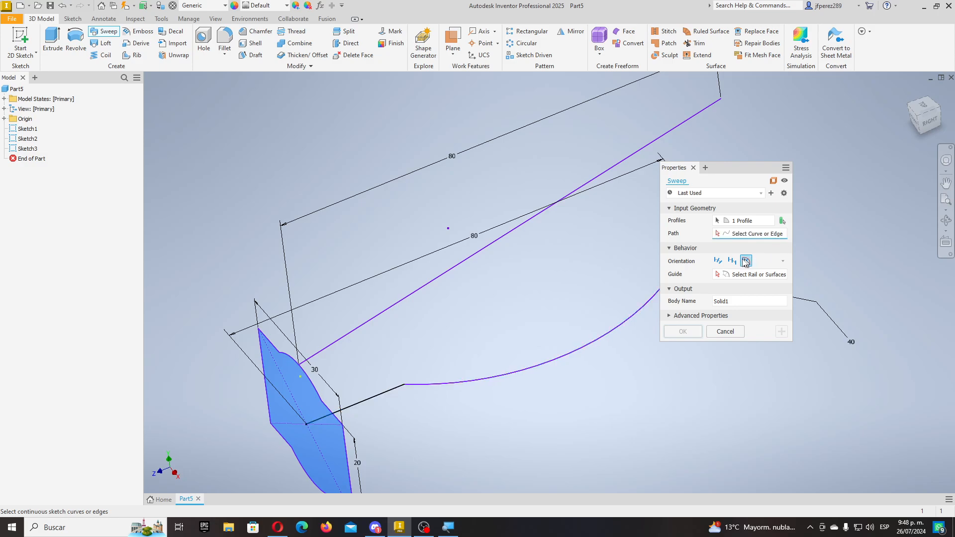
click(582, 352)
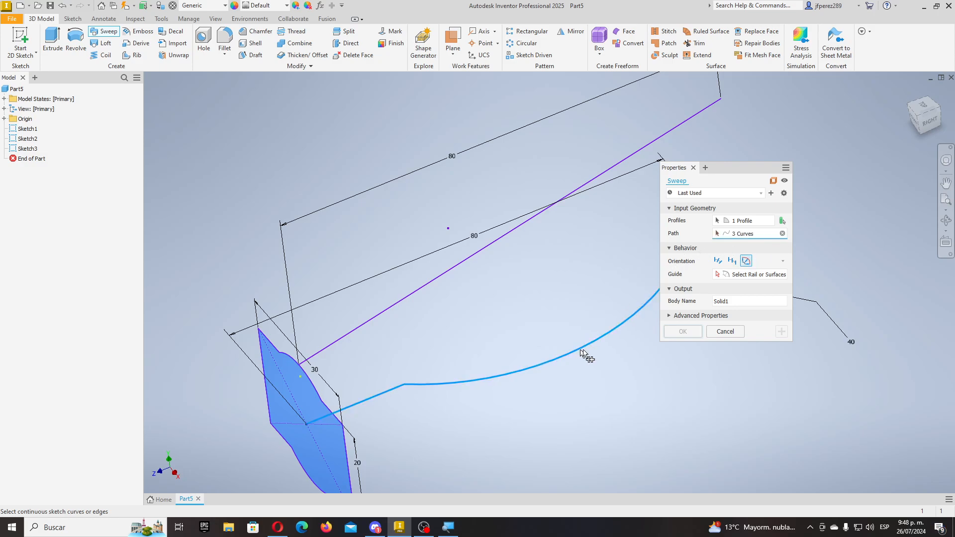
click(718, 262)
click(683, 344)
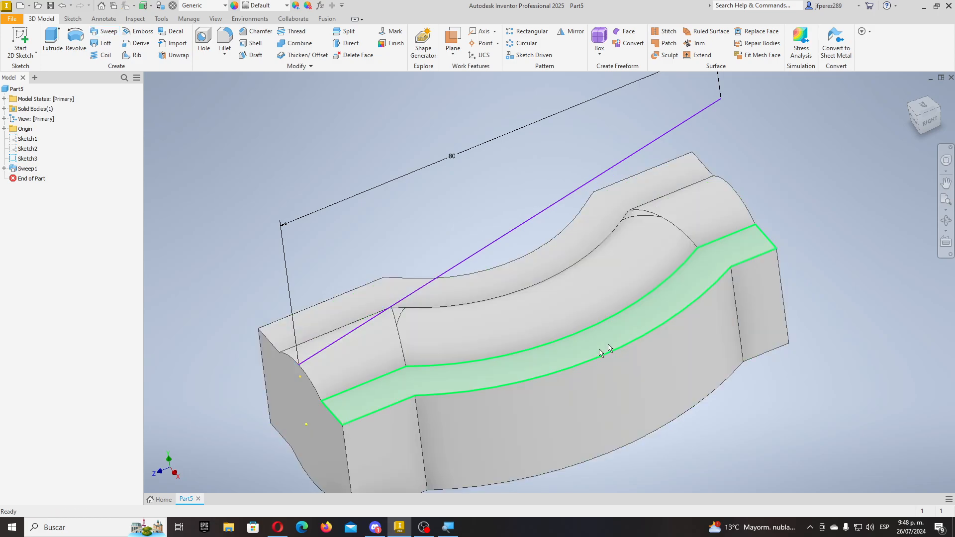
shift+middle_drag(607, 345, 609, 305)
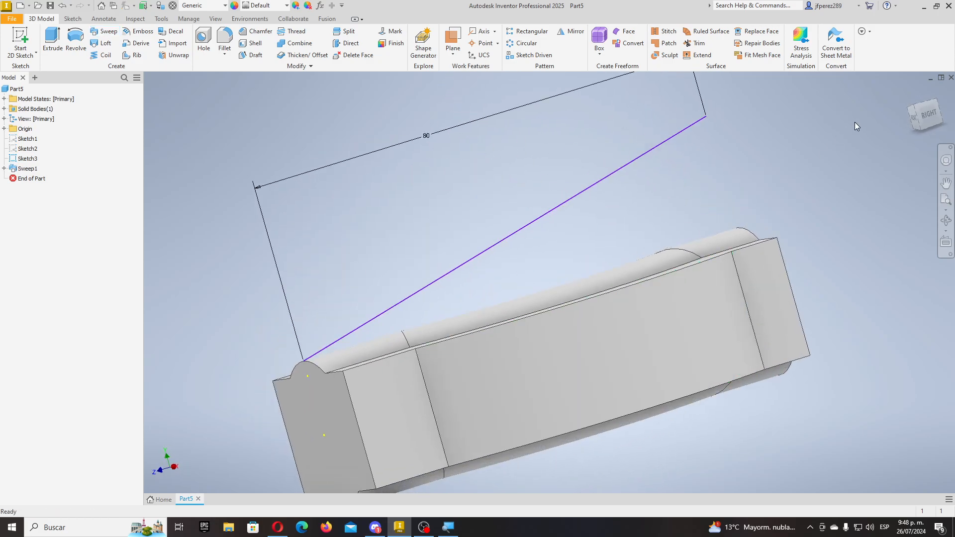
click(951, 78)
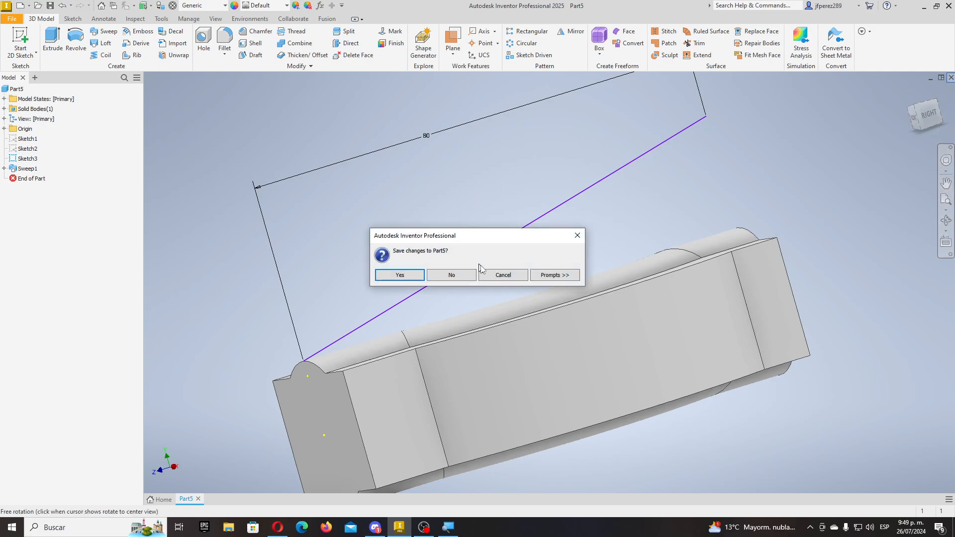
- Discard Part5 changes, create Part6 from Standard (mm).ipt, and begin a 2D sketch
click(467, 279)
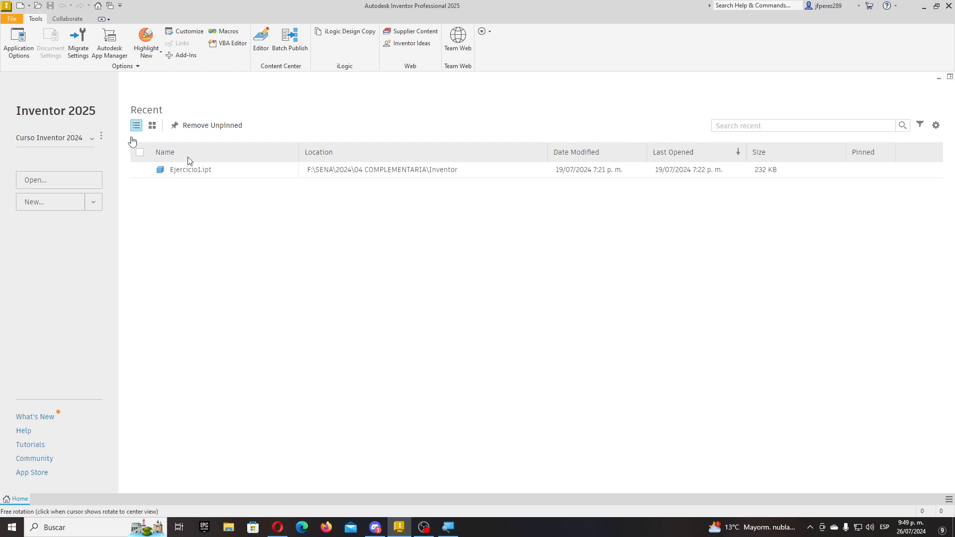
click(20, 6)
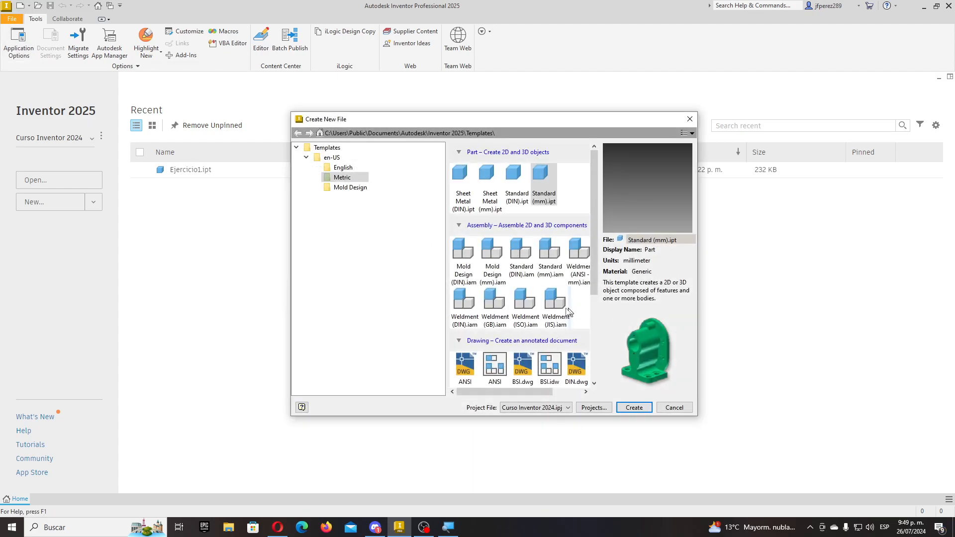
double_click(542, 179)
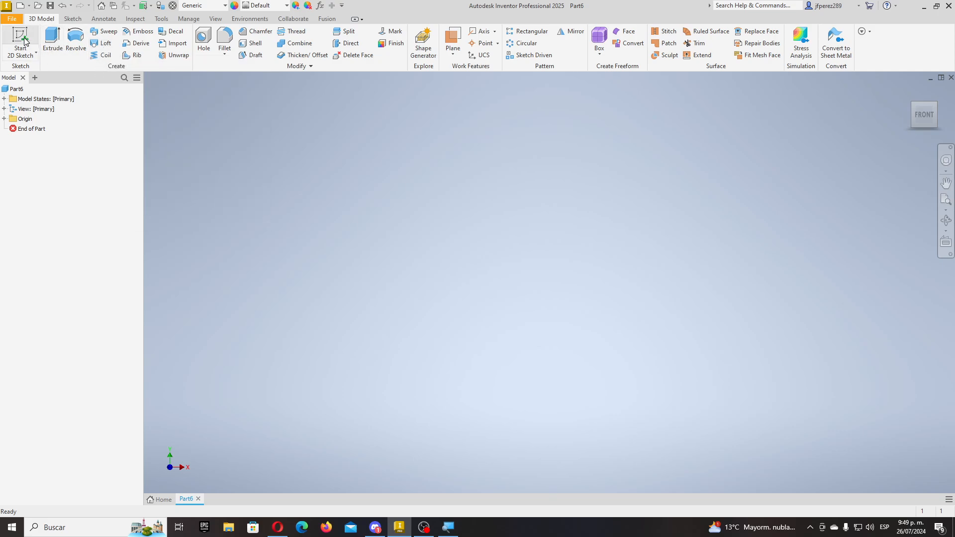
click(20, 37)
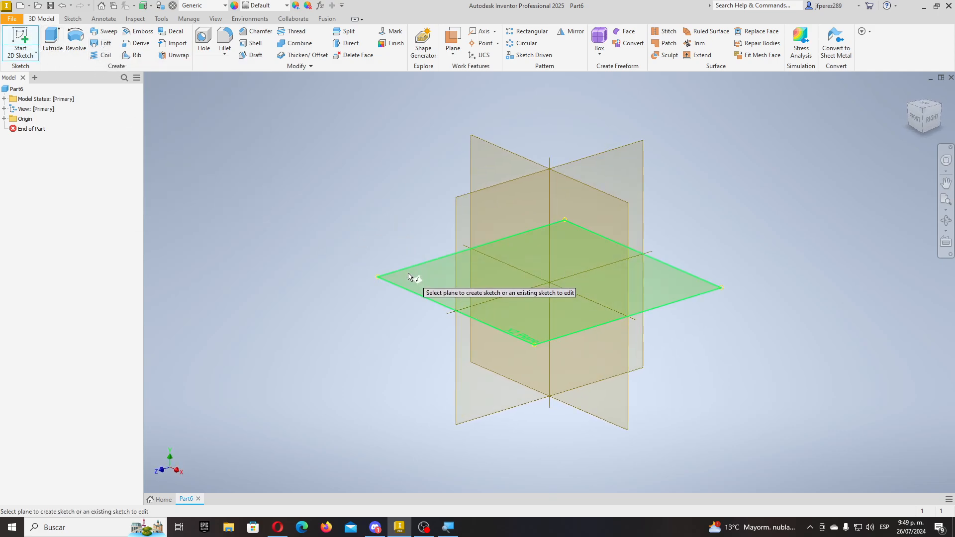
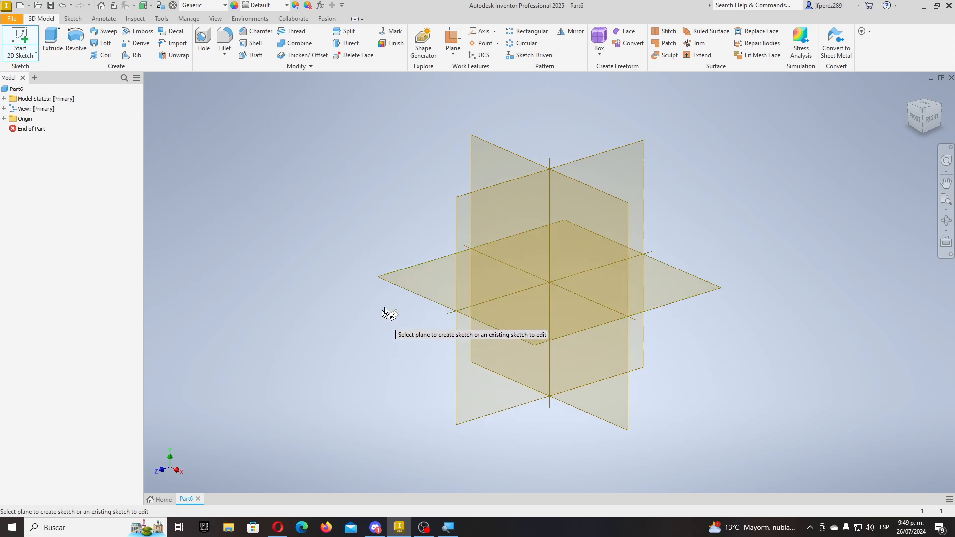
- Draw a 100 × 100 centre-point square at the origin on the XY plane
click(417, 293)
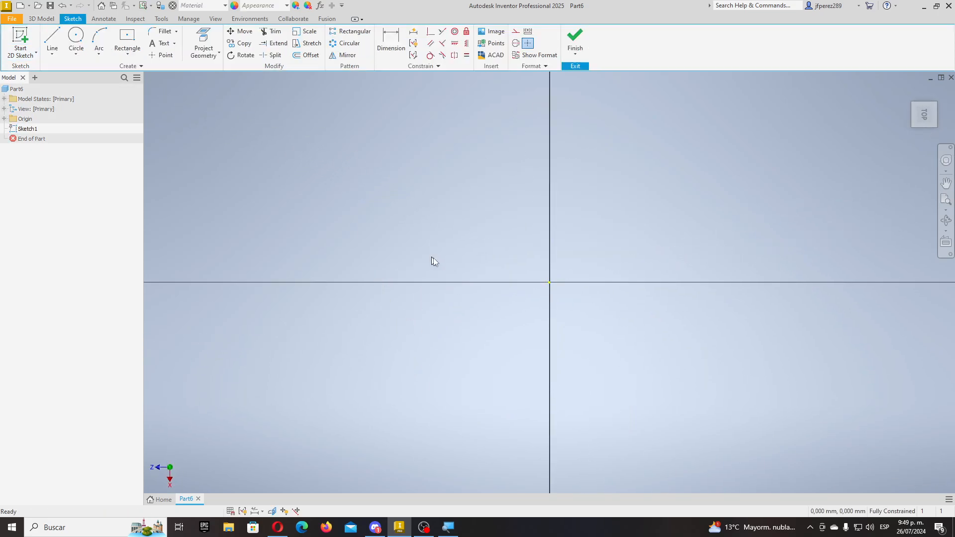
click(936, 92)
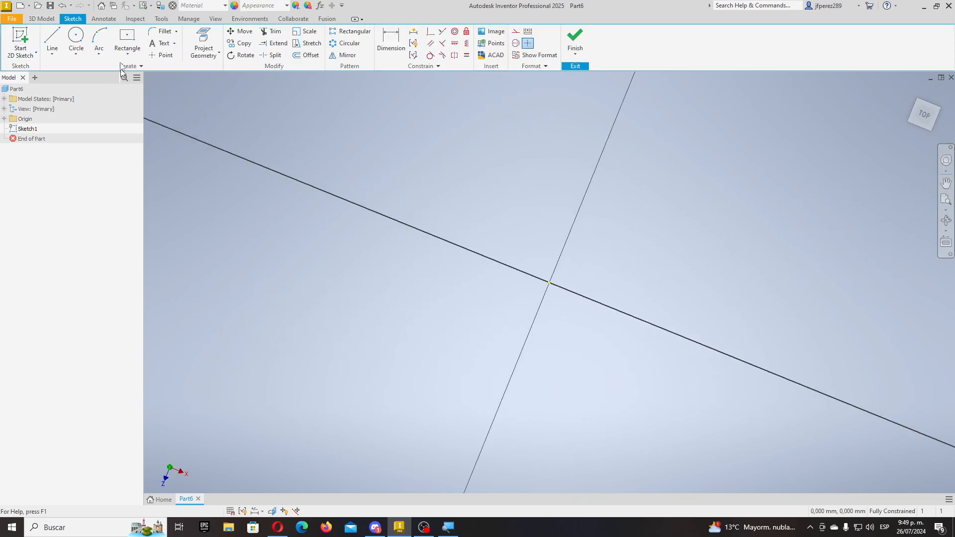
click(127, 39)
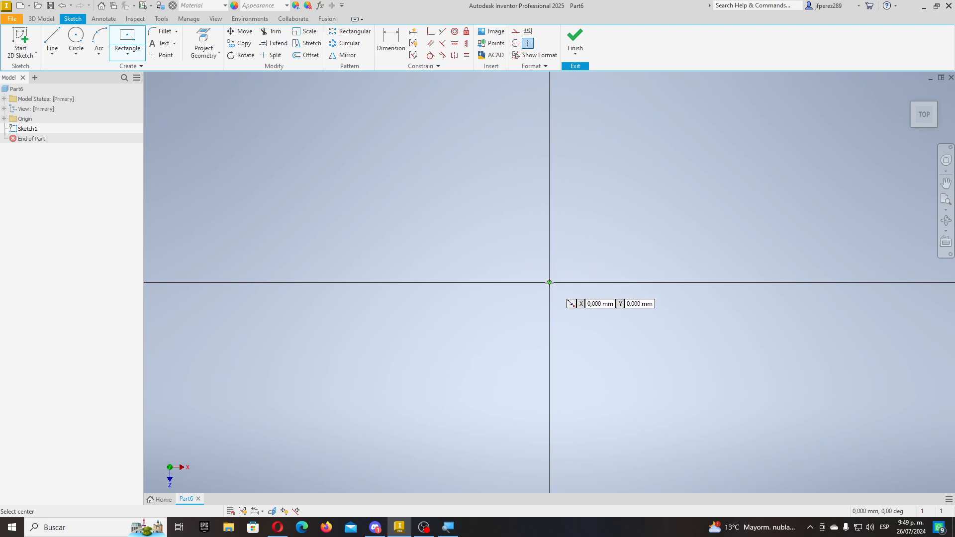
click(549, 283)
text(100)
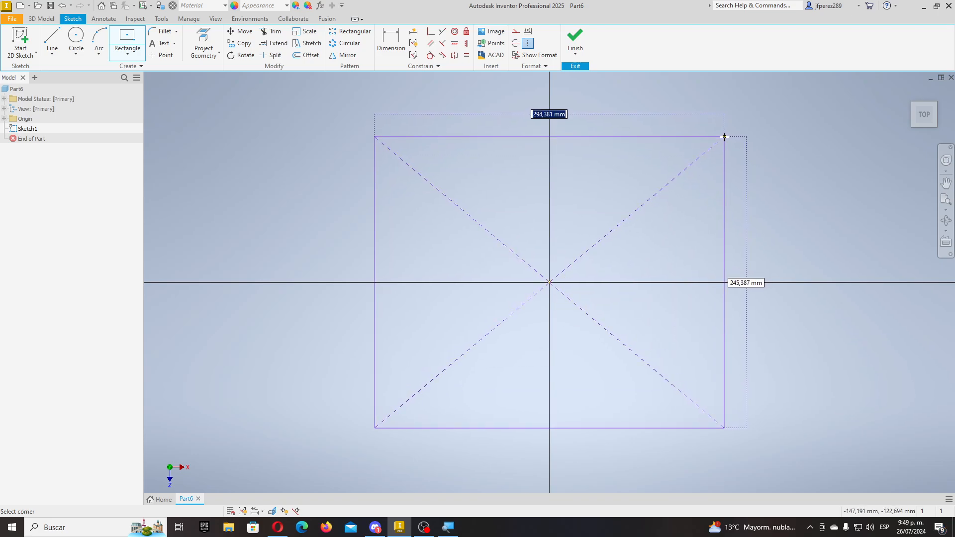
key(Tab)
text(100)
key(Return)
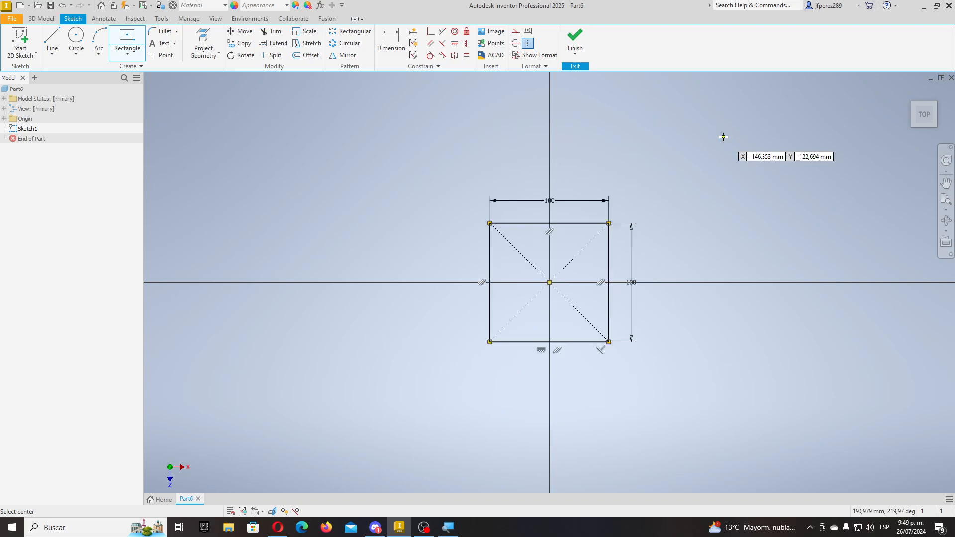
- Finish the sketch and shift the view so the square sits lower
click(575, 40)
scroll(477, 284, up, 9)
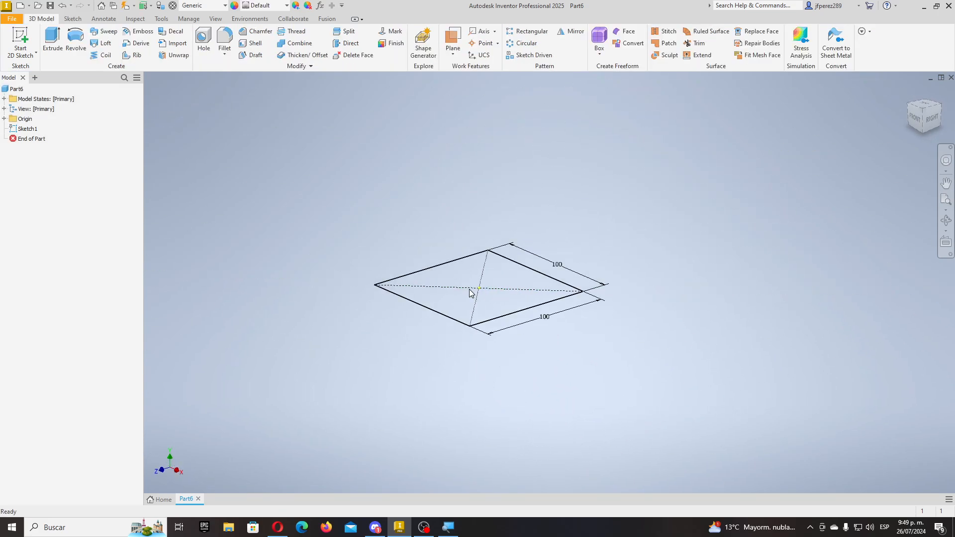
scroll(476, 285, down, 5)
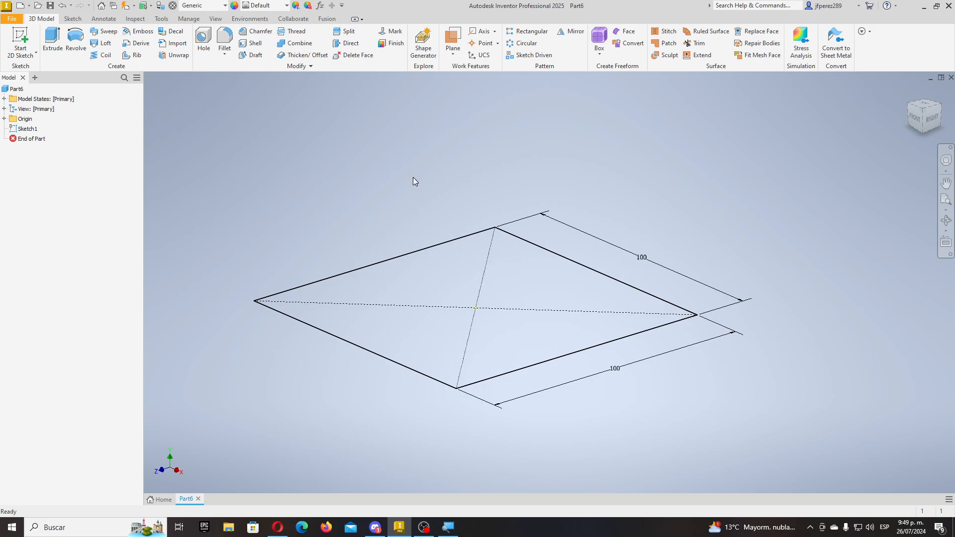
scroll(518, 226, up, 5)
middle_drag(519, 227, 505, 293)
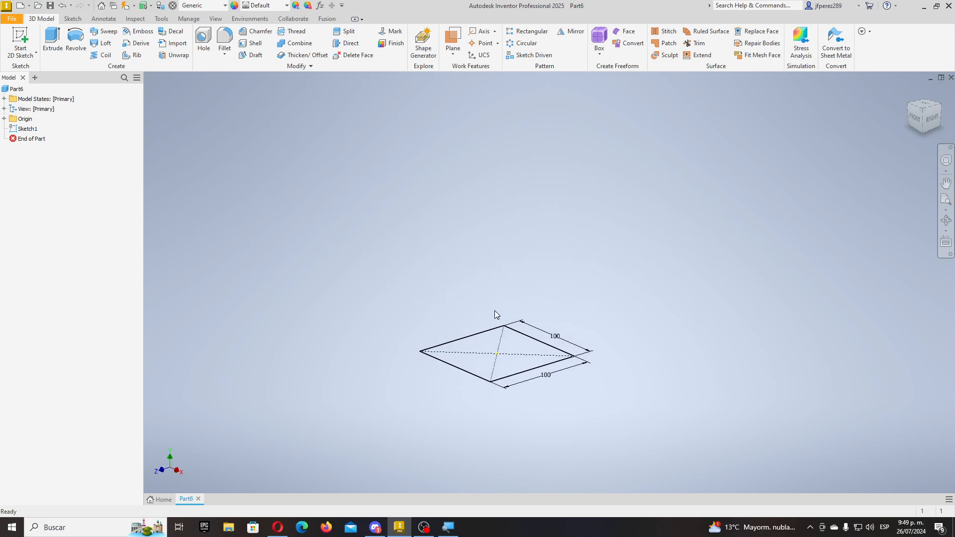
- Create Work Plane1 offset 80 mm from the XZ Plane
click(20, 44)
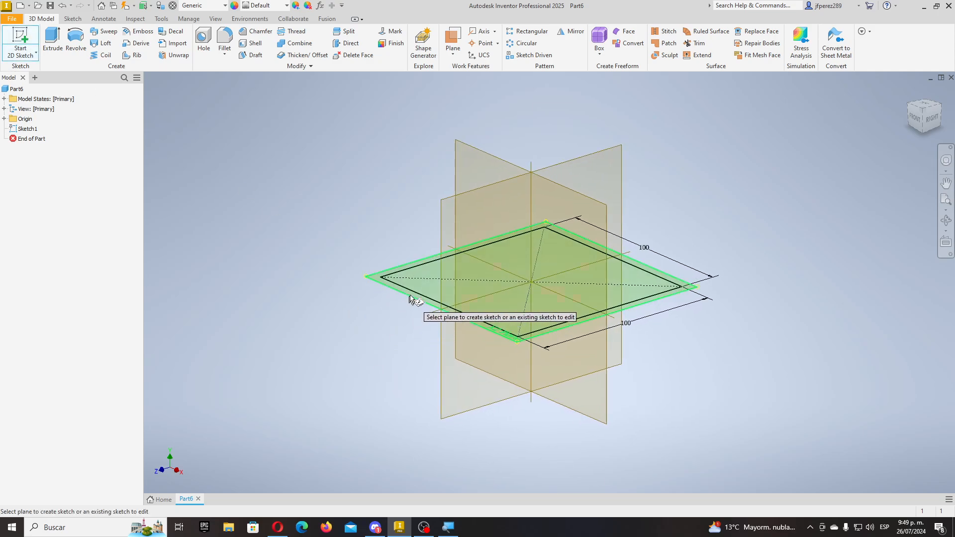
key(Escape)
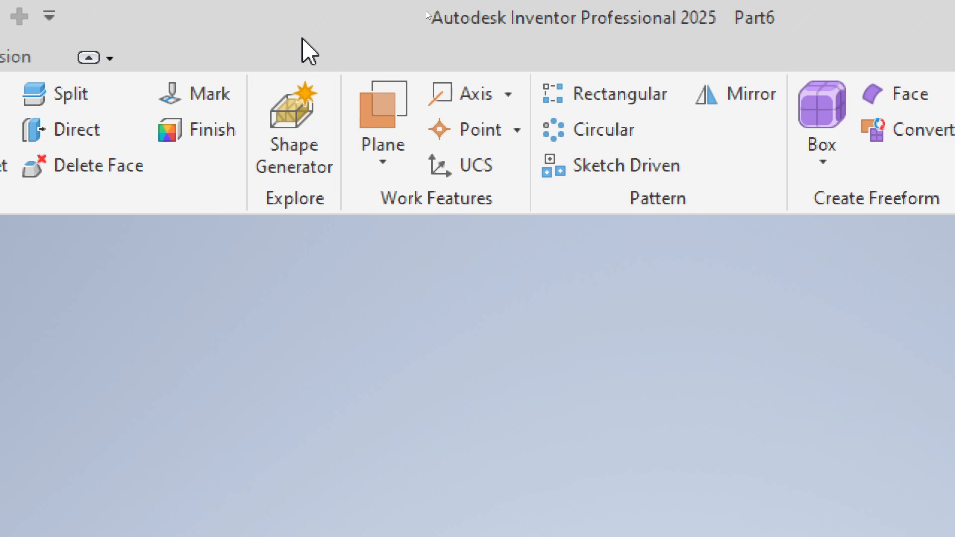
click(383, 165)
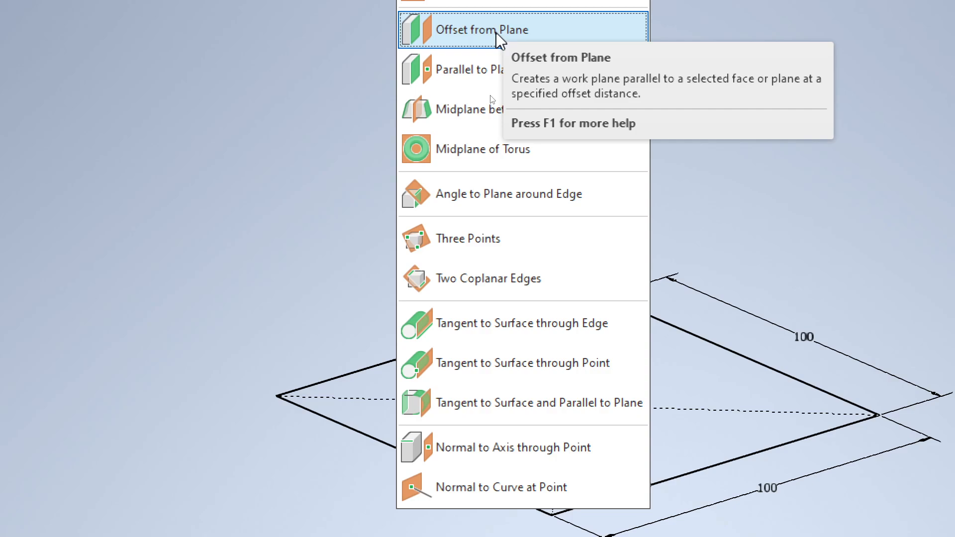
click(496, 32)
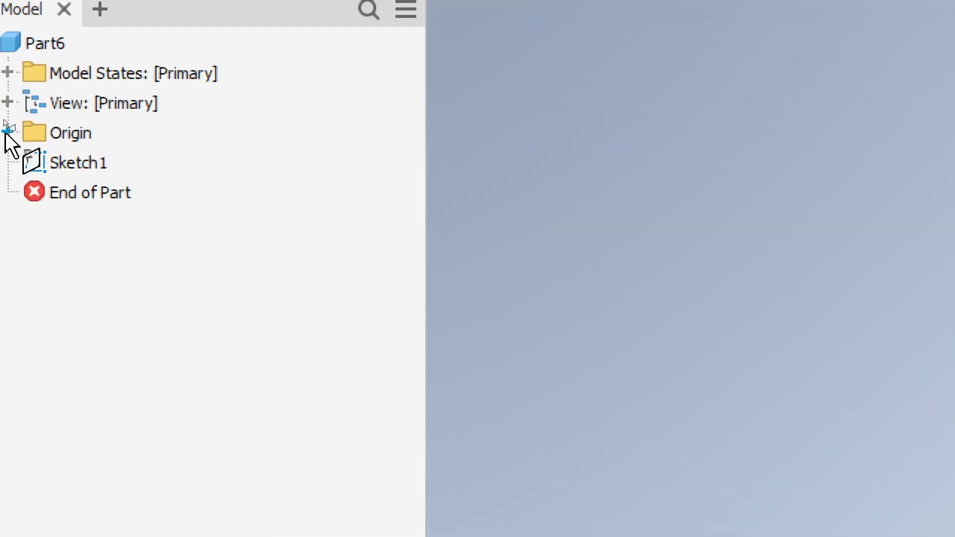
click(4, 119)
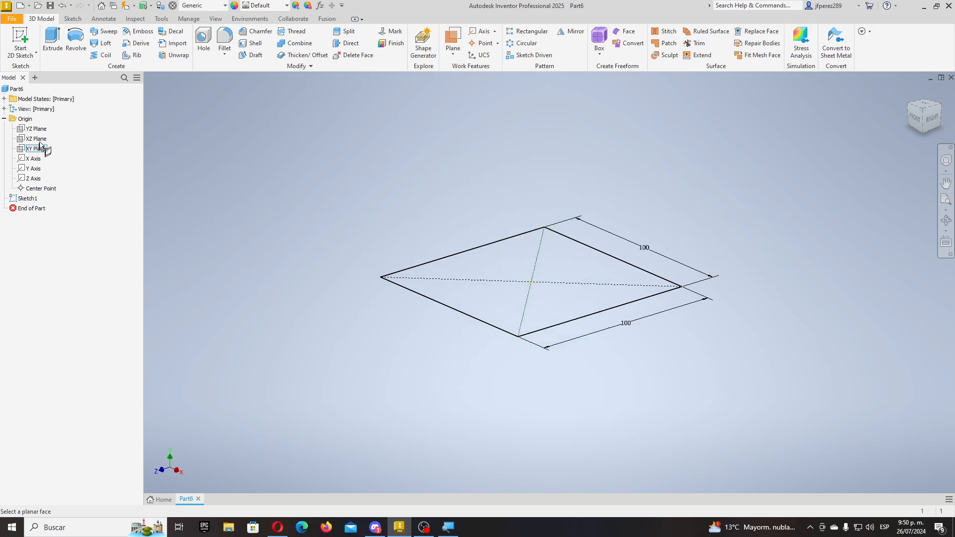
click(43, 140)
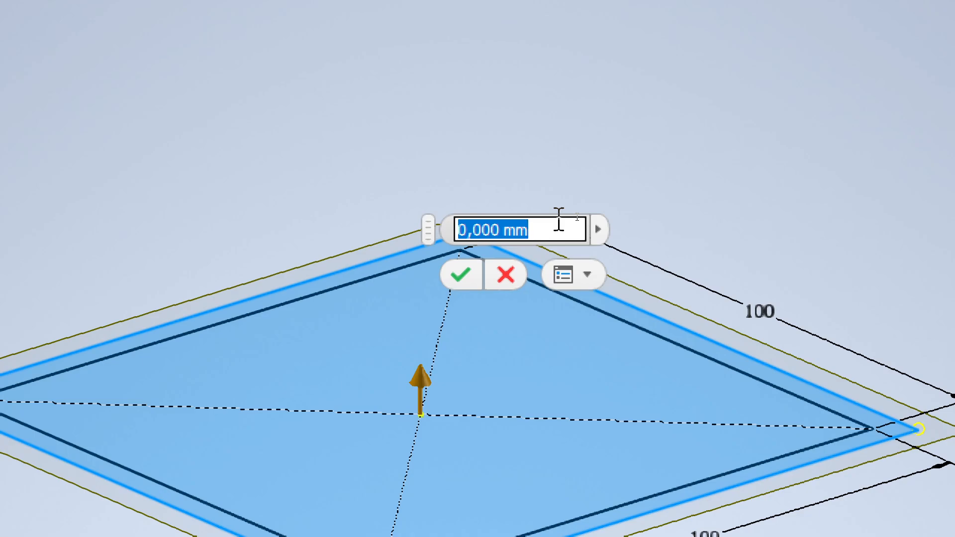
text(80)
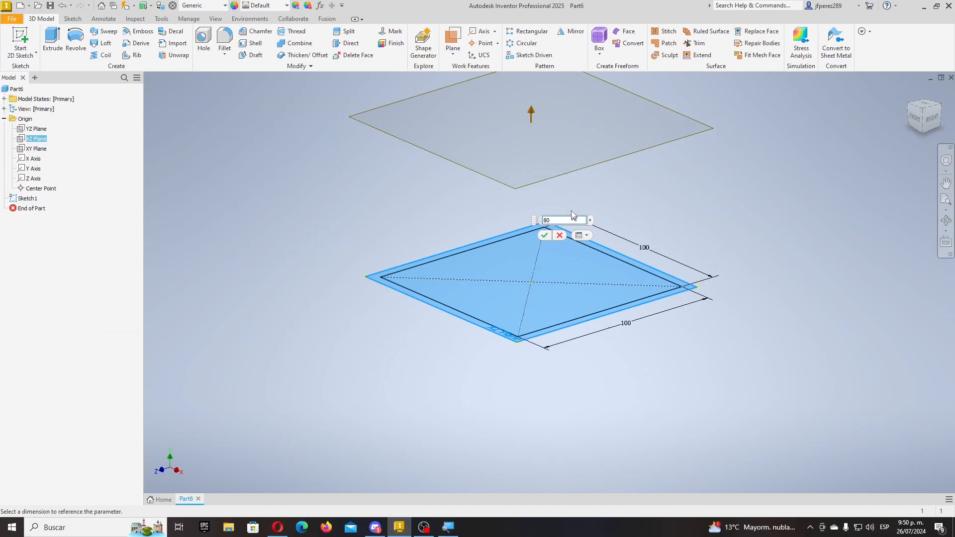
text(P)
scroll(548, 98, up, 1)
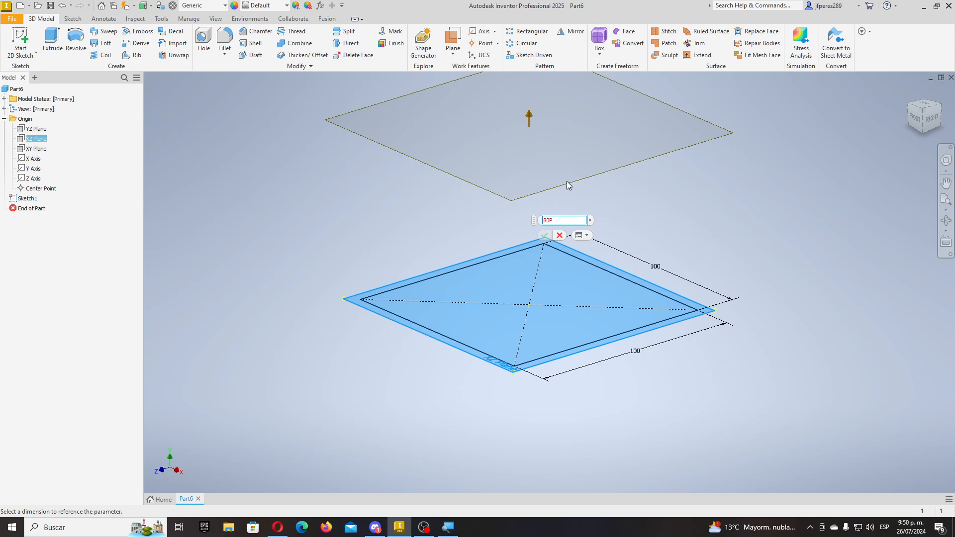
key(BackSpace)
click(546, 236)
middle_drag(616, 210, 553, 303)
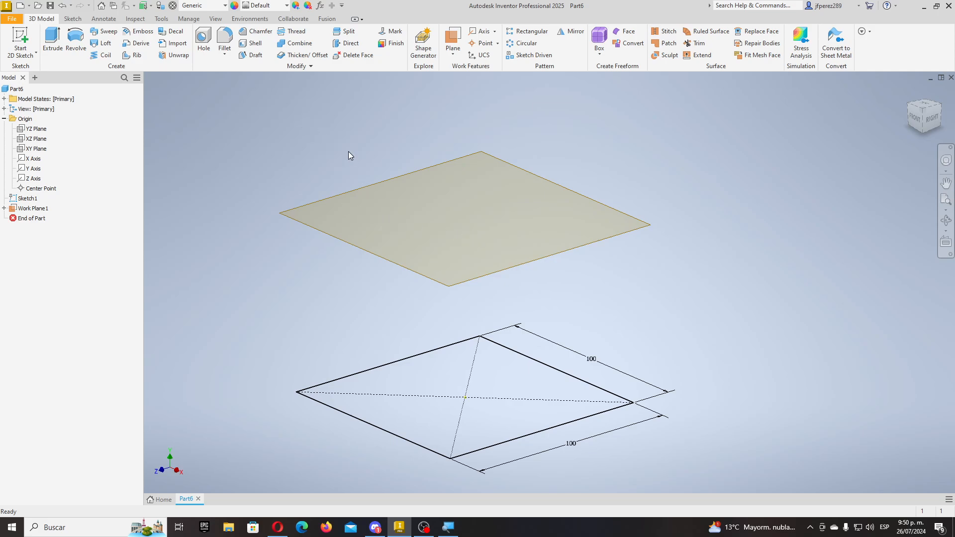
- Create Work Plane2 offset 80 mm from Work Plane1
click(450, 39)
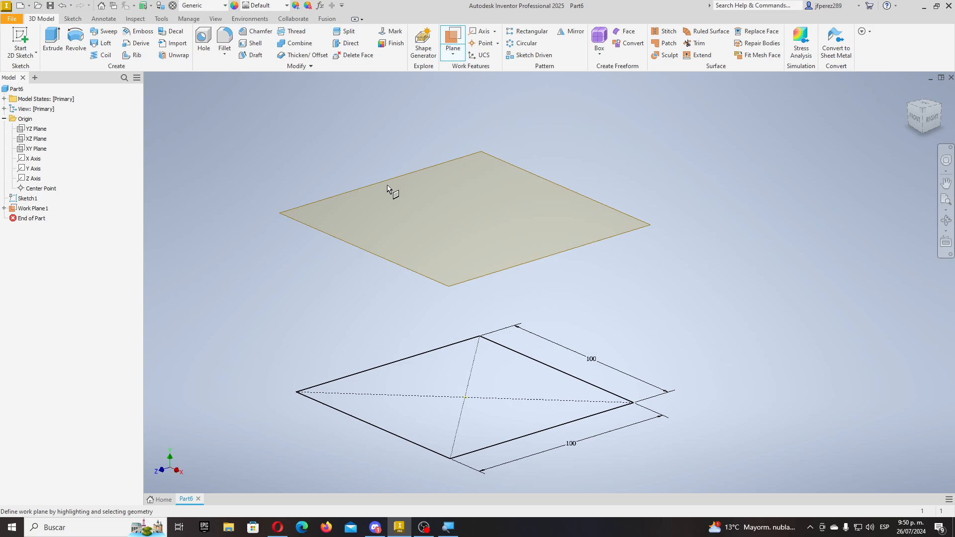
click(453, 53)
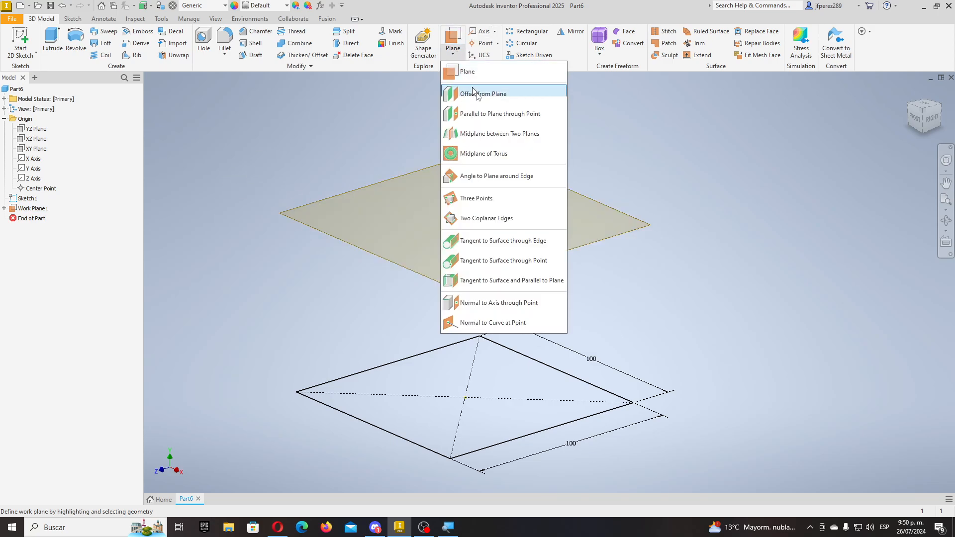
click(474, 93)
click(411, 180)
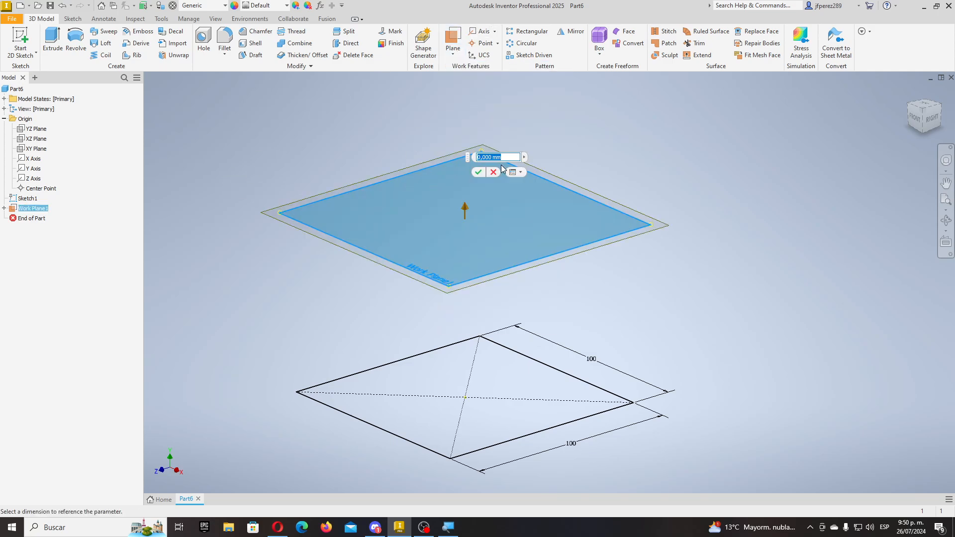
scroll(467, 256, up, 5)
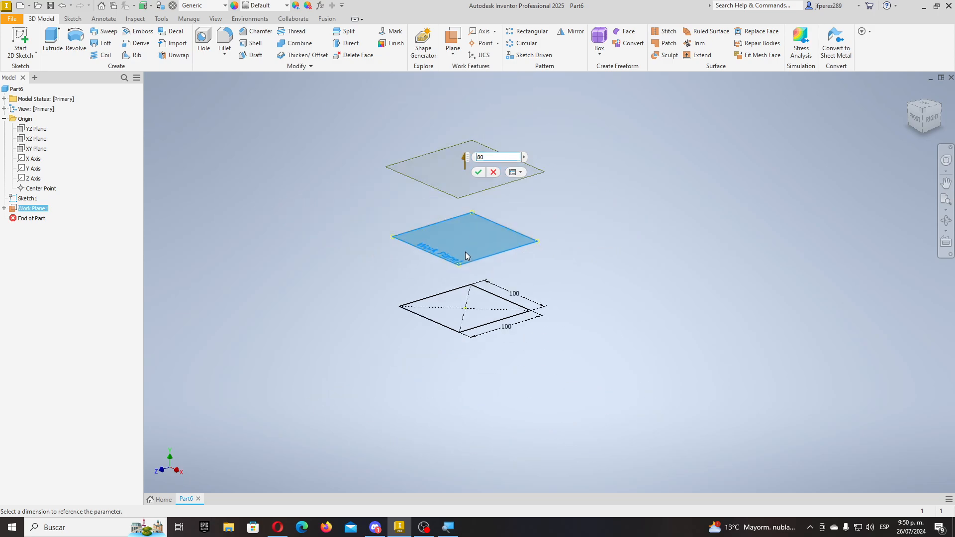
click(479, 176)
scroll(486, 228, down, 5)
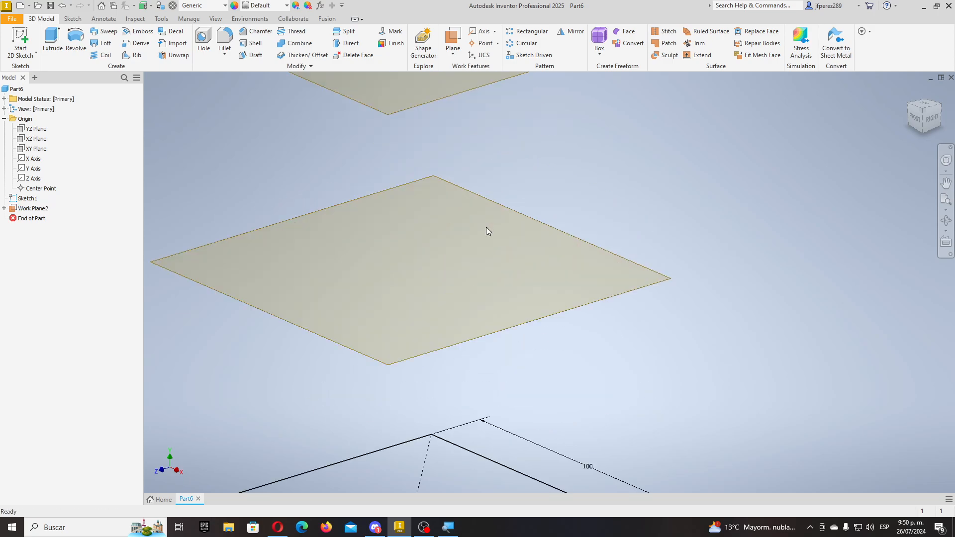
scroll(482, 232, up, 2)
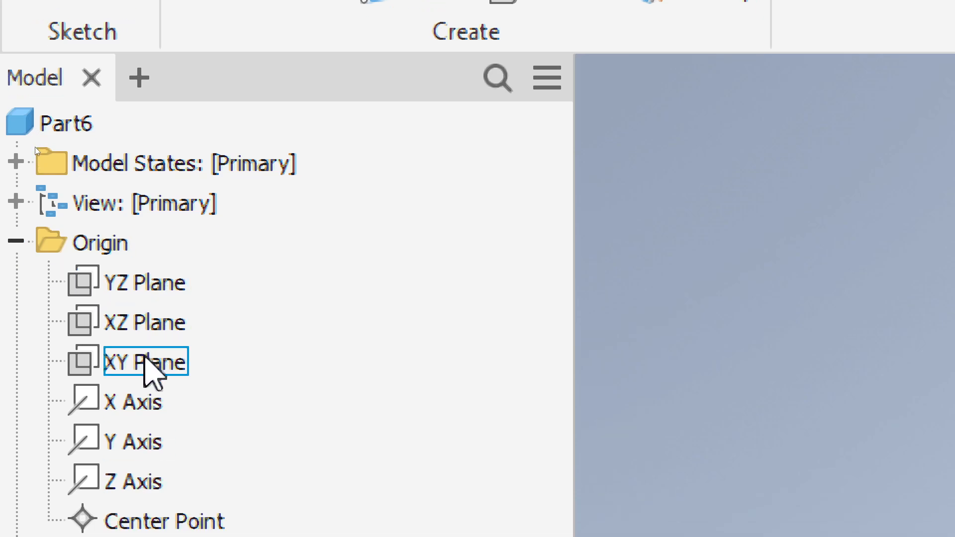
- Collapse the Origin folder and select Work Plane1 beneath Work Plane2 in the browser
click(23, 242)
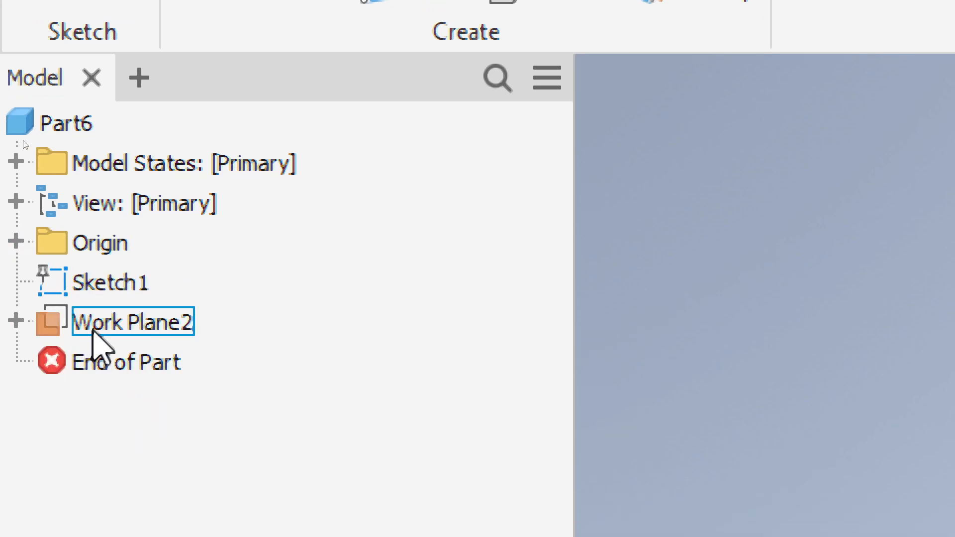
click(17, 320)
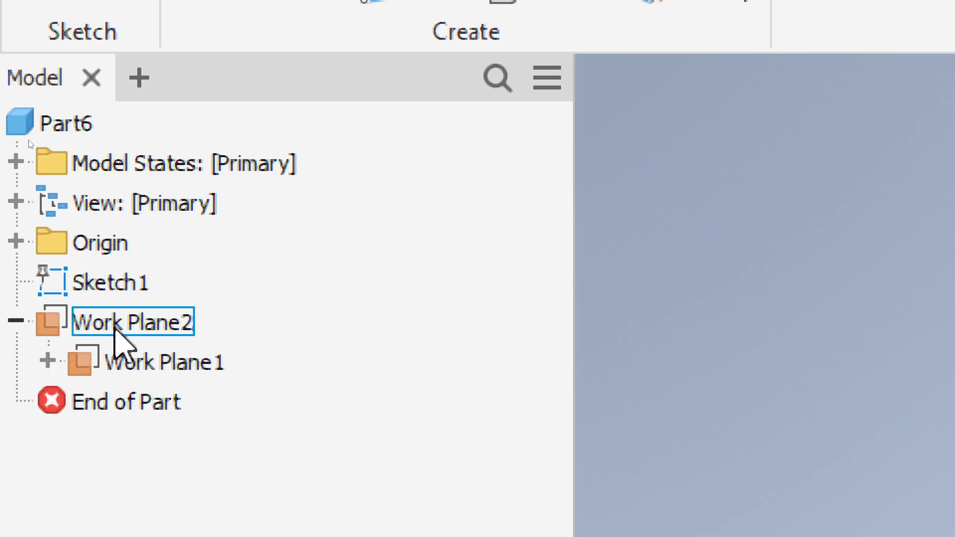
click(117, 325)
click(147, 365)
click(152, 323)
click(164, 361)
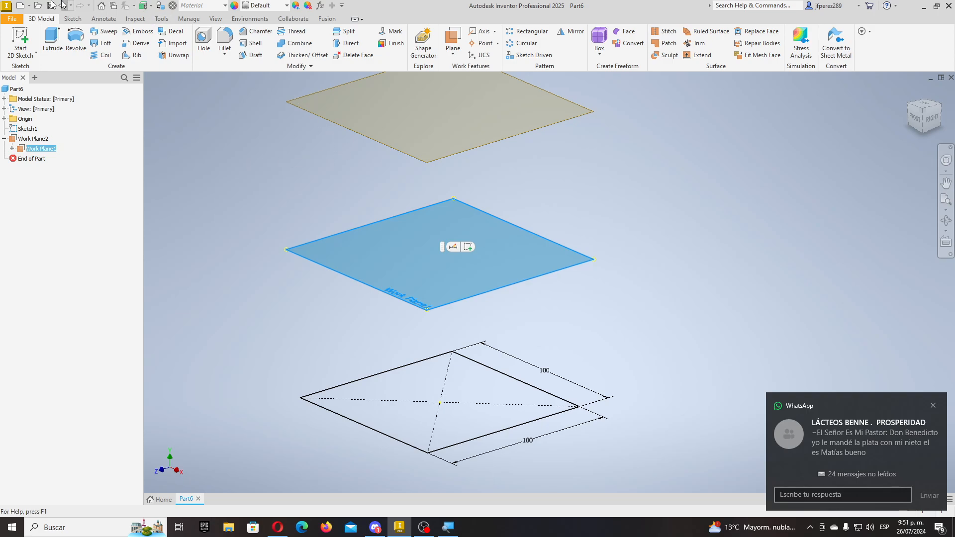
- Exit the empty sketch and delete Sketch2 from the part
click(20, 40)
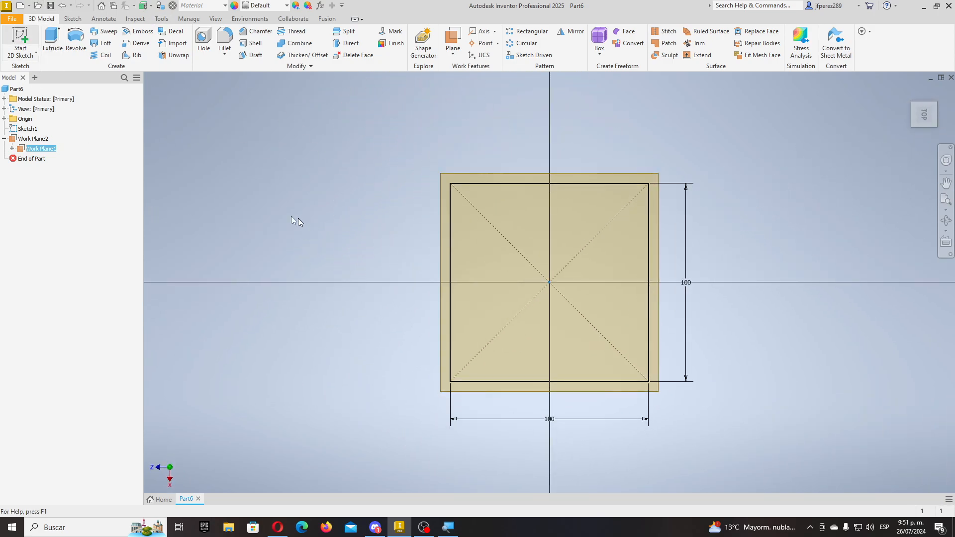
click(951, 78)
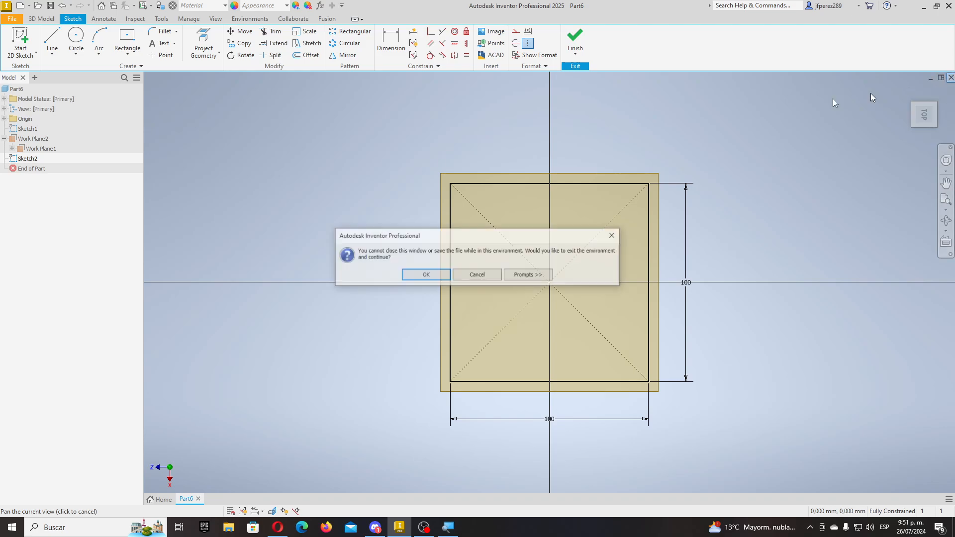
click(475, 275)
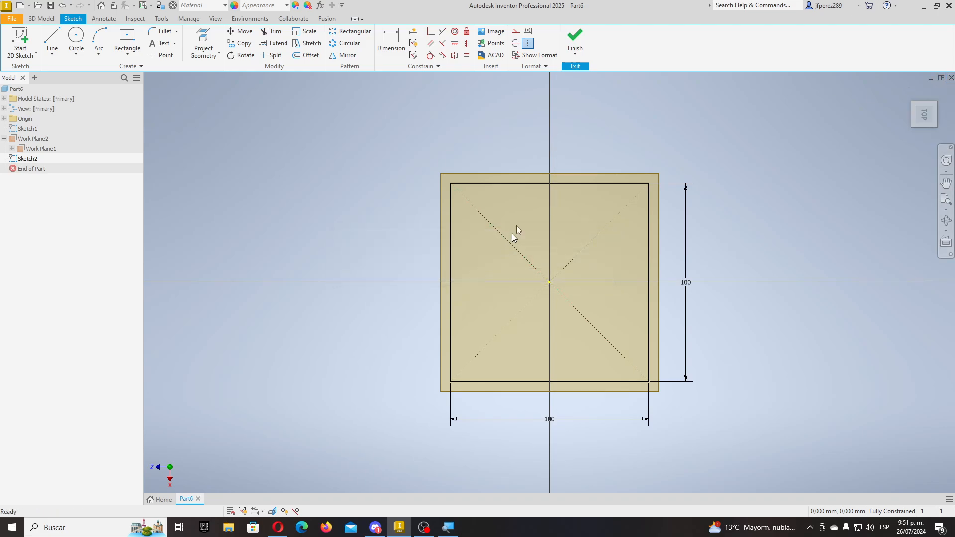
click(575, 40)
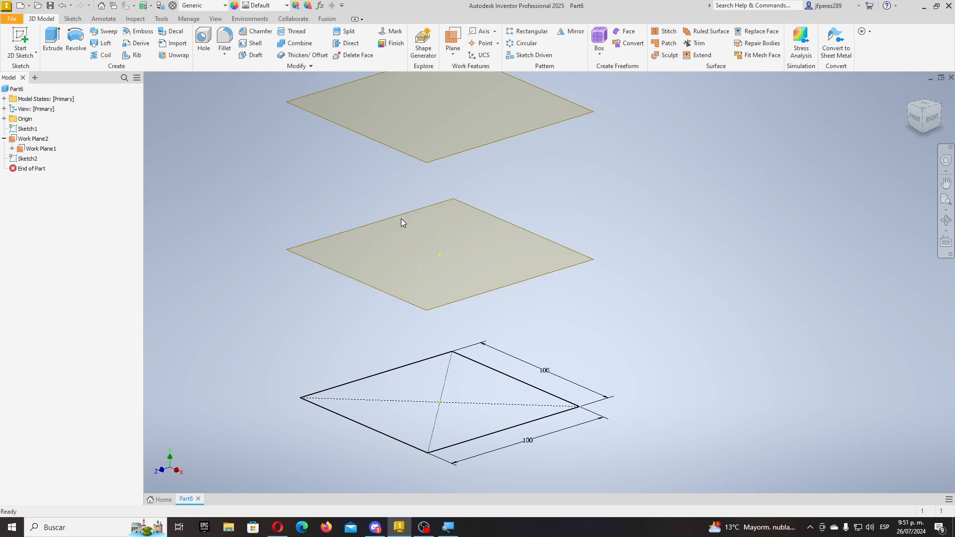
shift+middle_drag(531, 320, 519, 304)
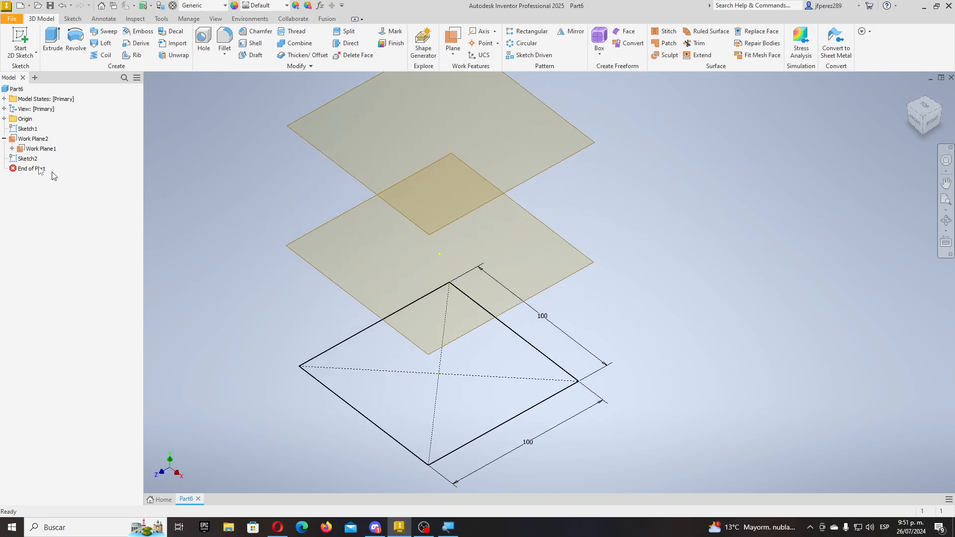
key(Delete)
- Sketch a 60 mm diameter circle centred at the origin on the middle work plane
click(22, 39)
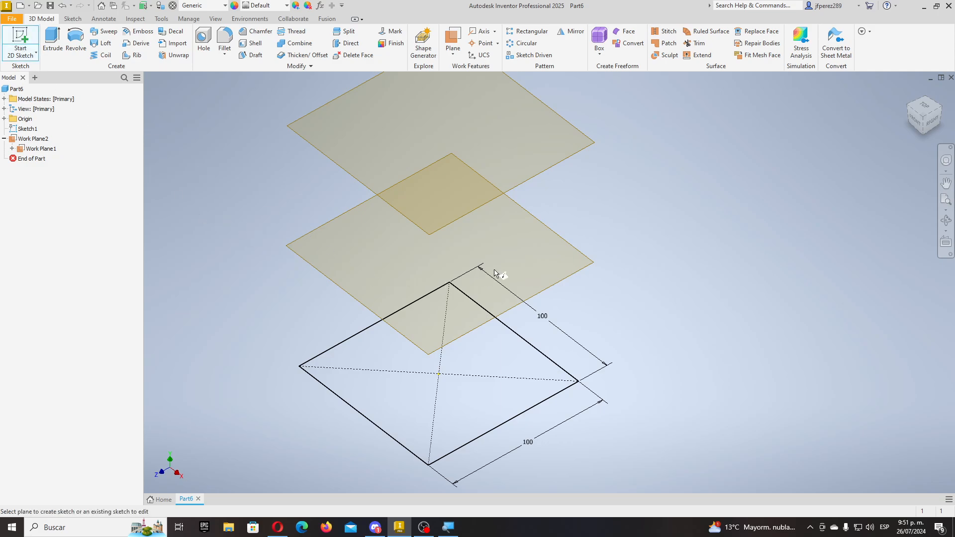
click(563, 287)
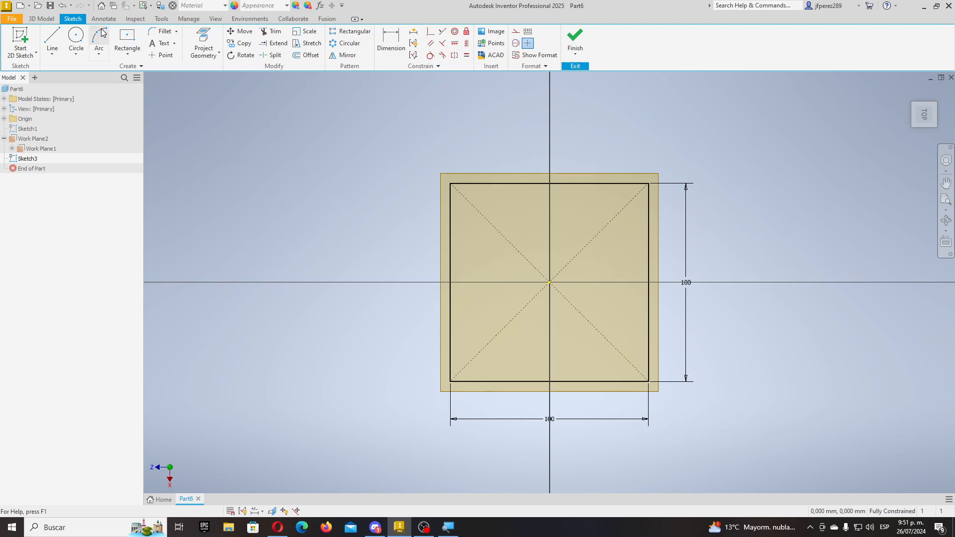
click(84, 40)
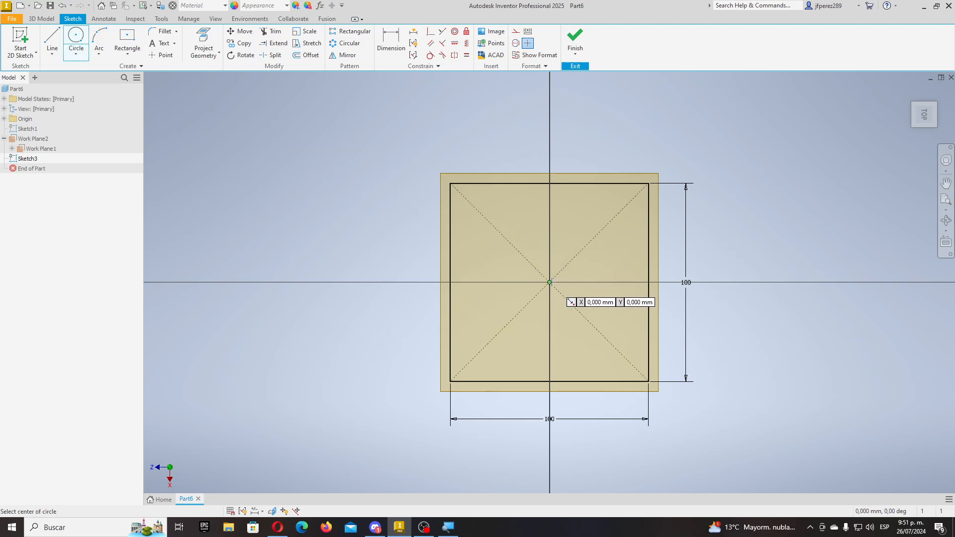
click(549, 282)
click(591, 242)
key(d)
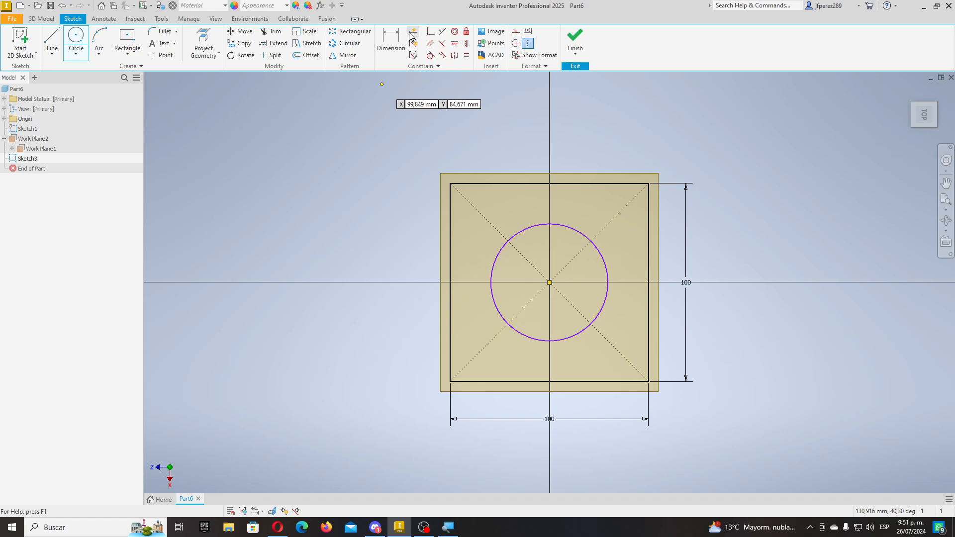
click(603, 249)
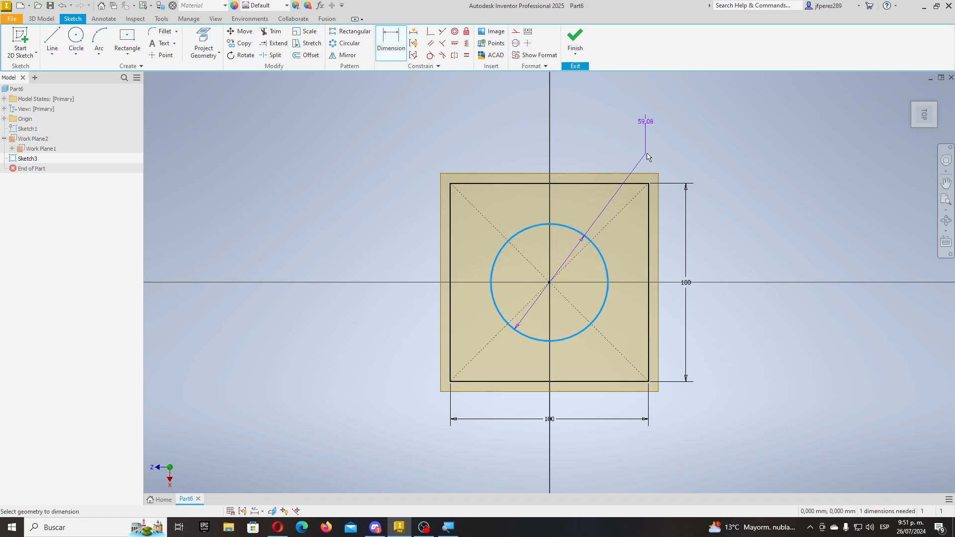
click(650, 145)
text(60)
key(Return)
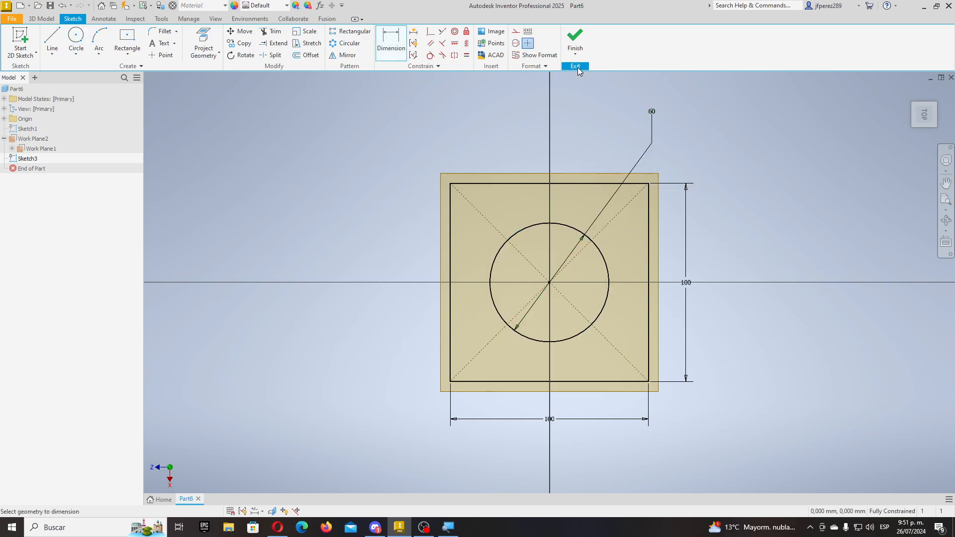
click(575, 40)
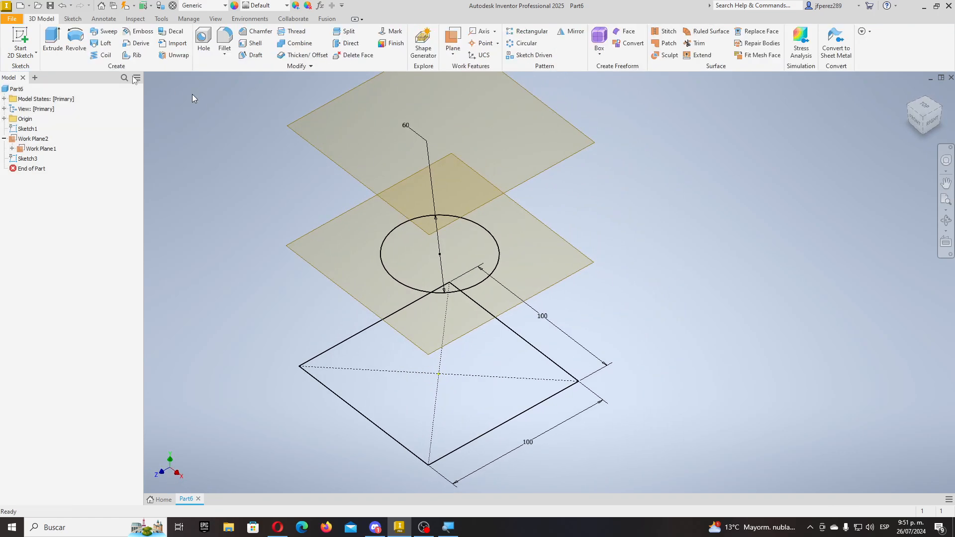
- Draw a centre-point rectangle at the origin on the top work plane
click(312, 143)
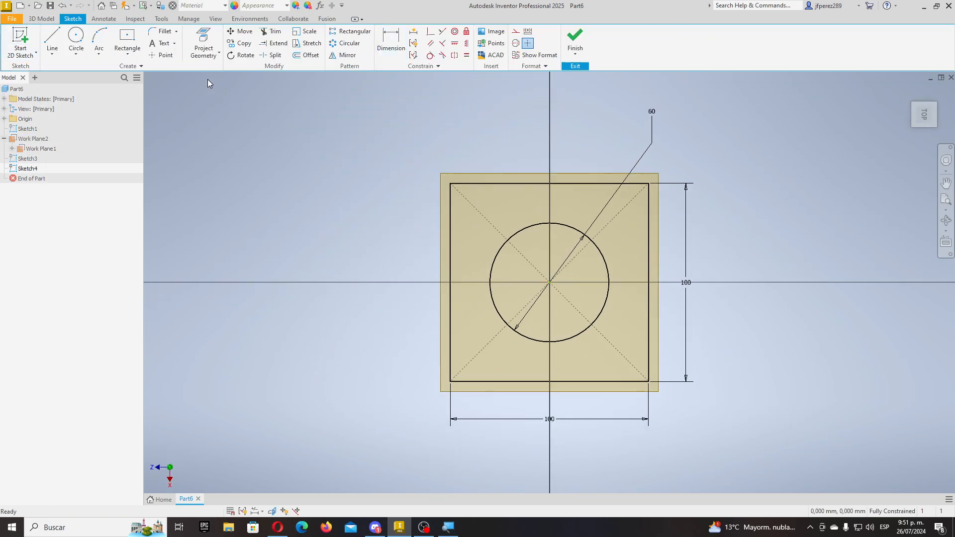
click(130, 39)
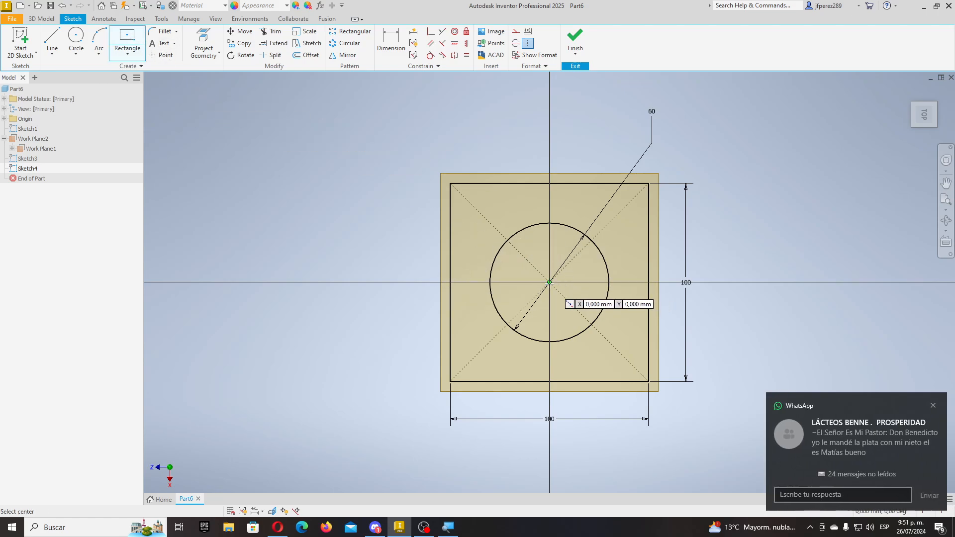
click(550, 282)
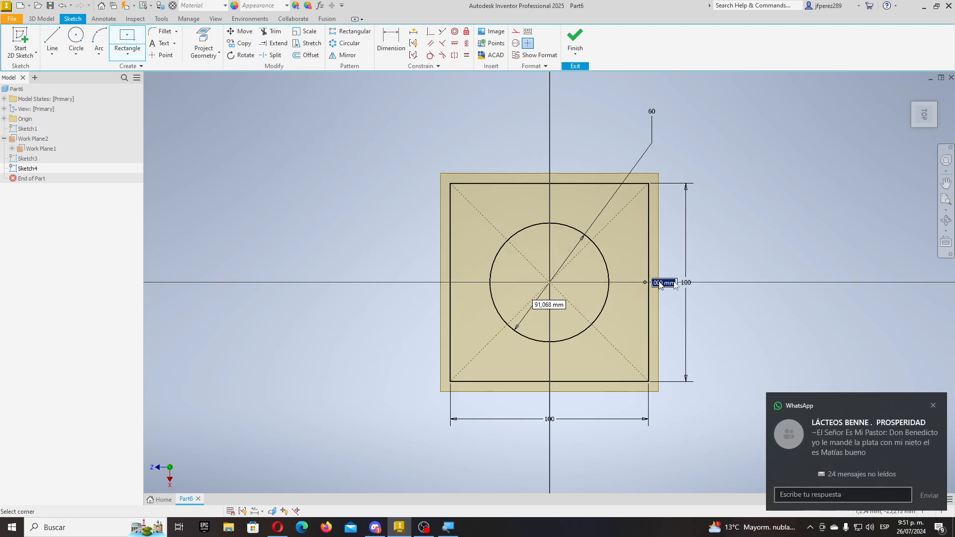
click(756, 273)
- Dimension the rectangle 250 wide by 10 high and finish the sketch
key(d)
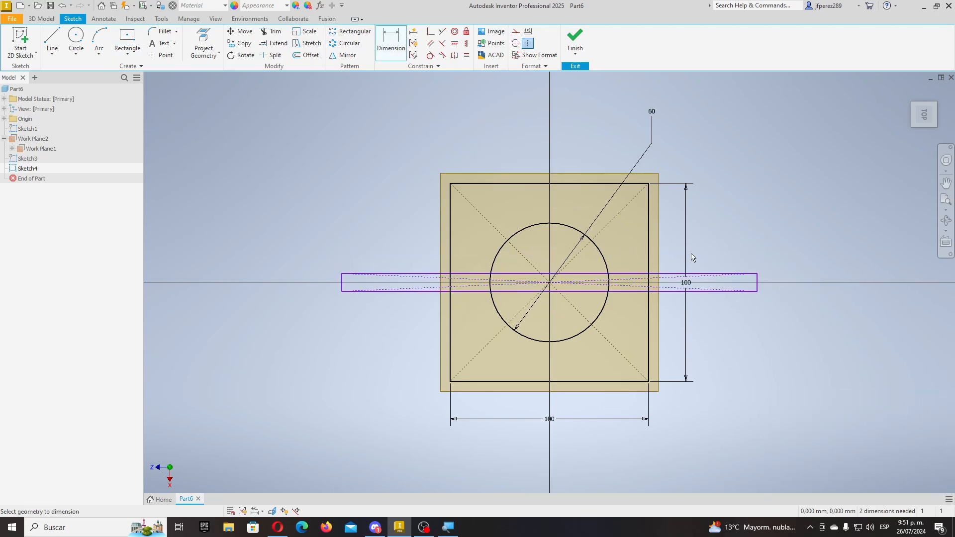
click(717, 273)
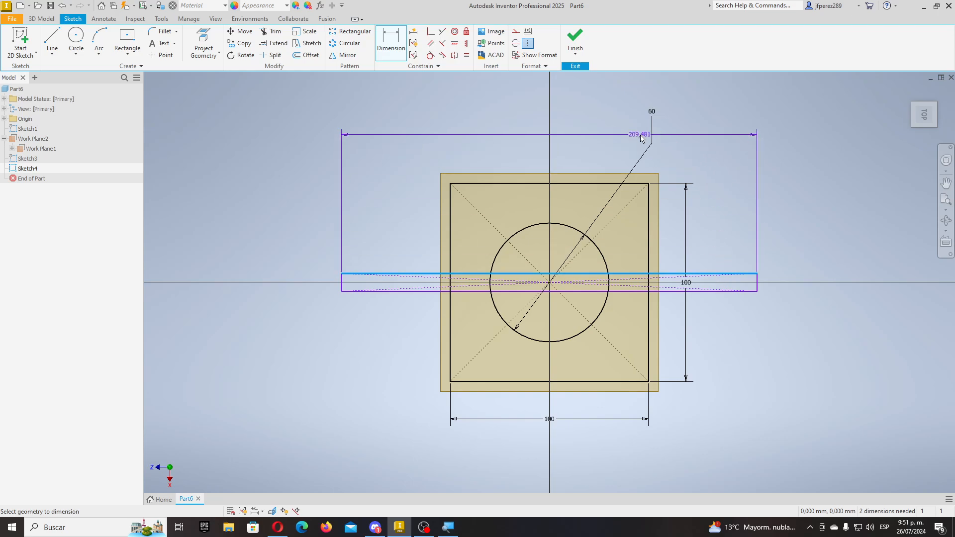
click(587, 139)
text(250)
key(Return)
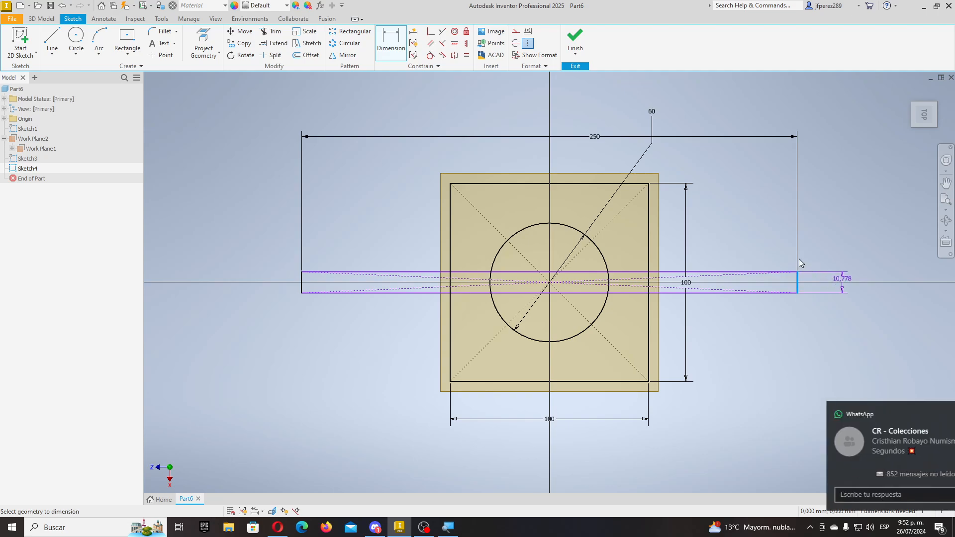
click(843, 282)
text(10)
key(Return)
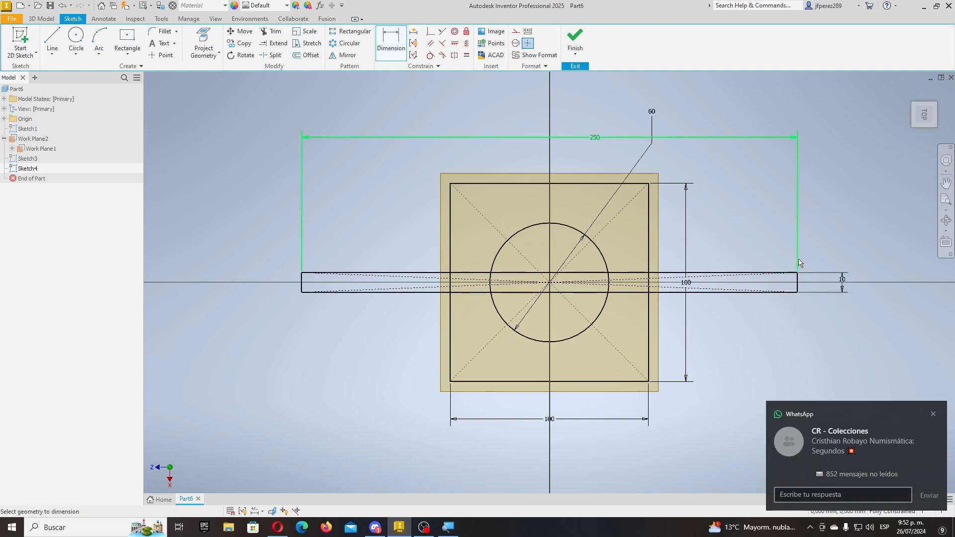
click(576, 40)
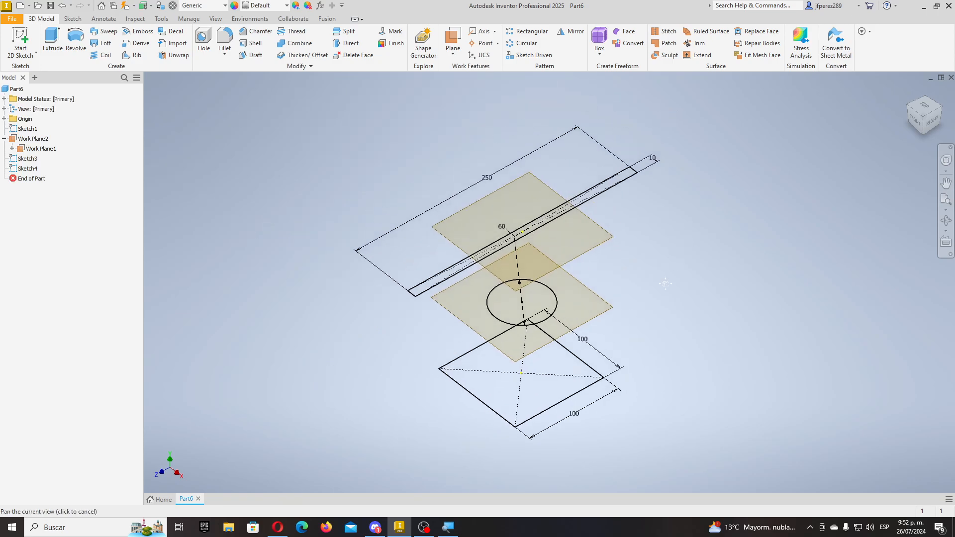
- Attempt to delete Work Plane1, then cancel to keep its dependents
shift+middle_drag(665, 284, 628, 265)
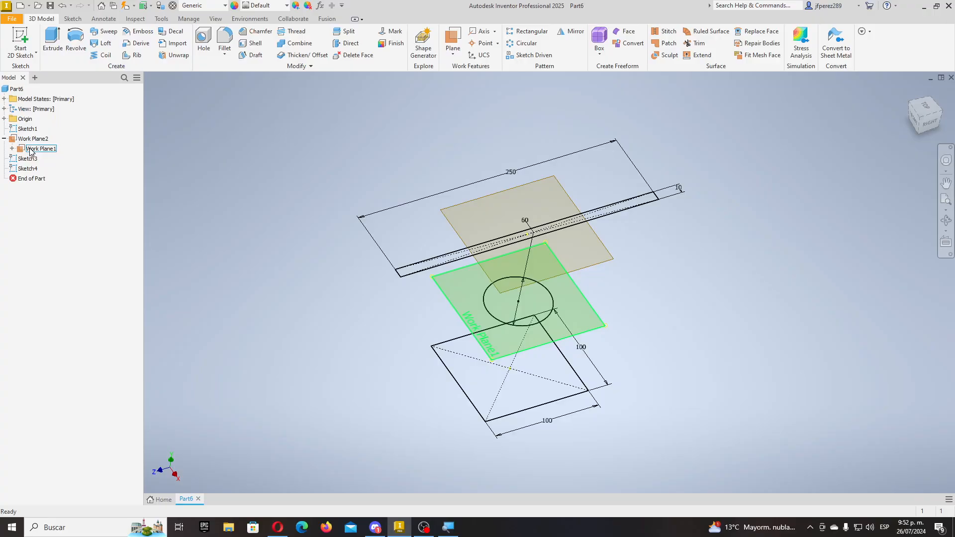
click(31, 150)
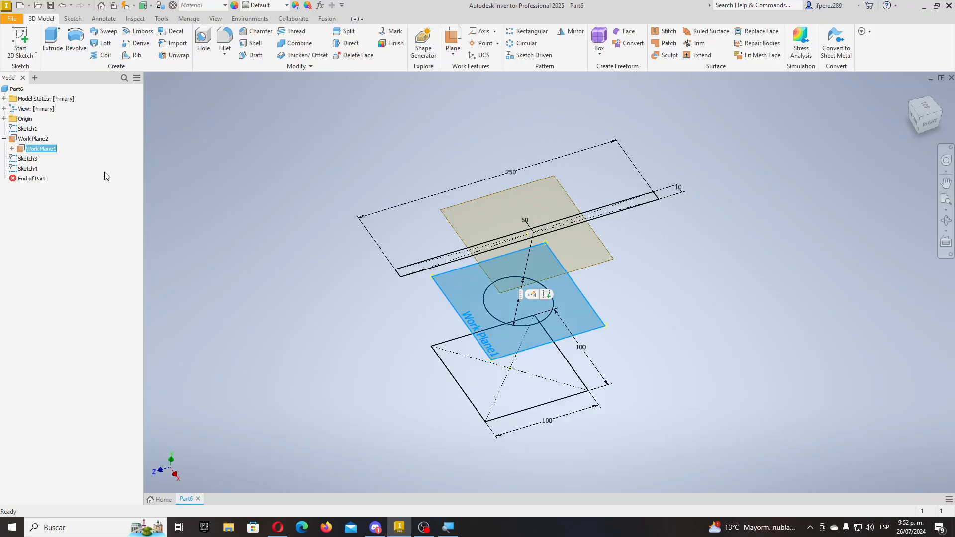
key(Delete)
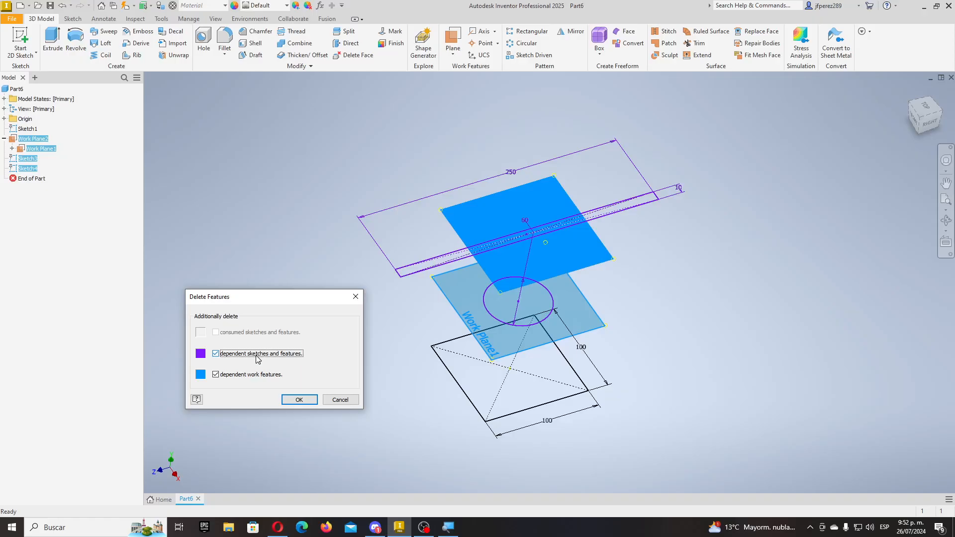
click(340, 400)
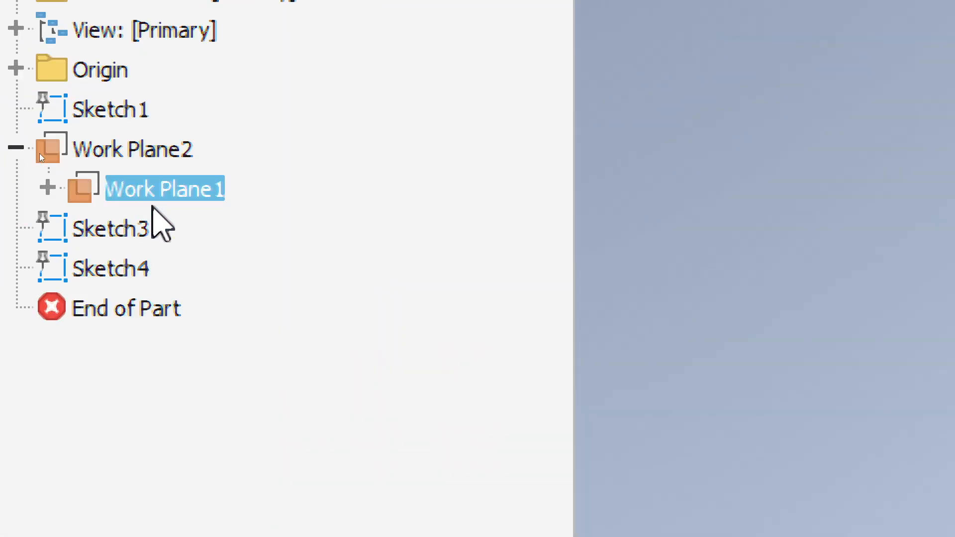
- Hide Work Plane1 and Work Plane2, then start a loft
right_click(134, 192)
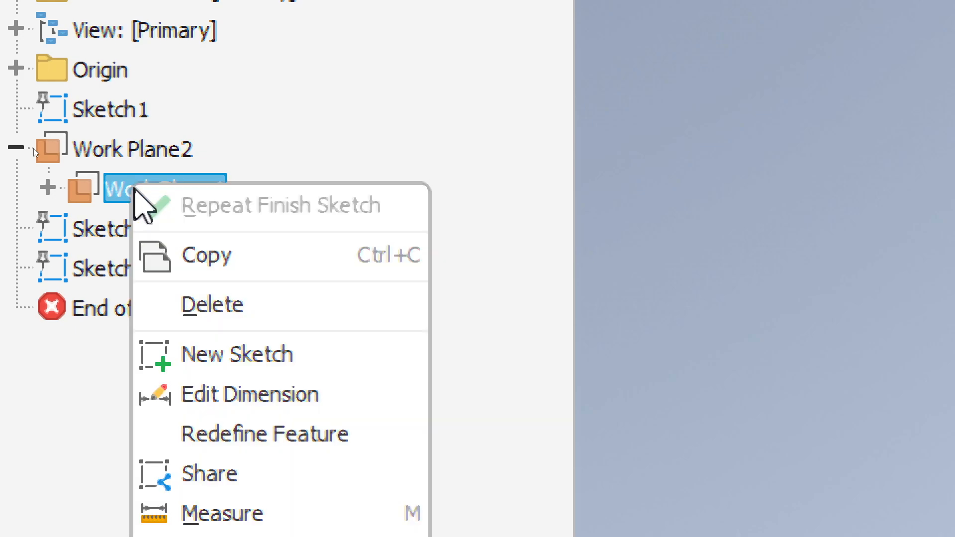
click(207, 237)
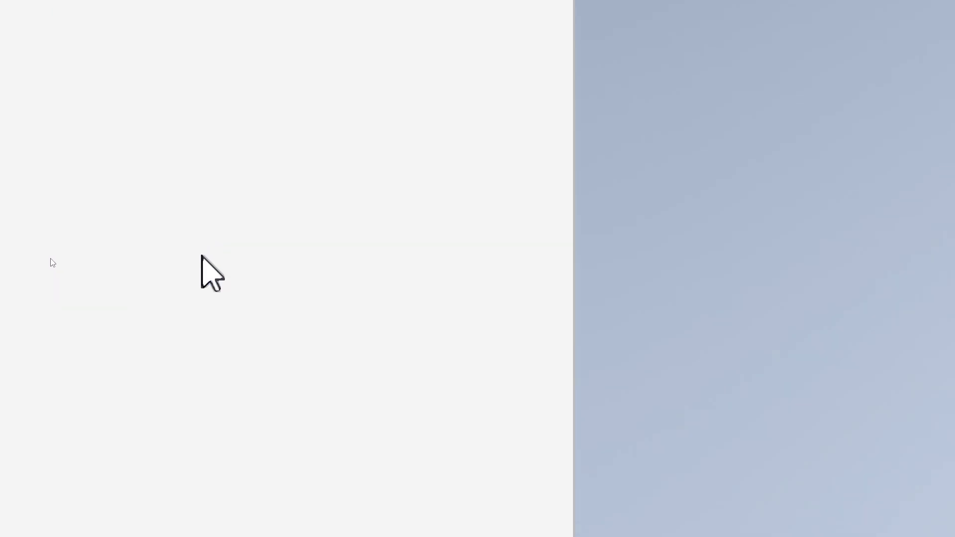
right_click(24, 141)
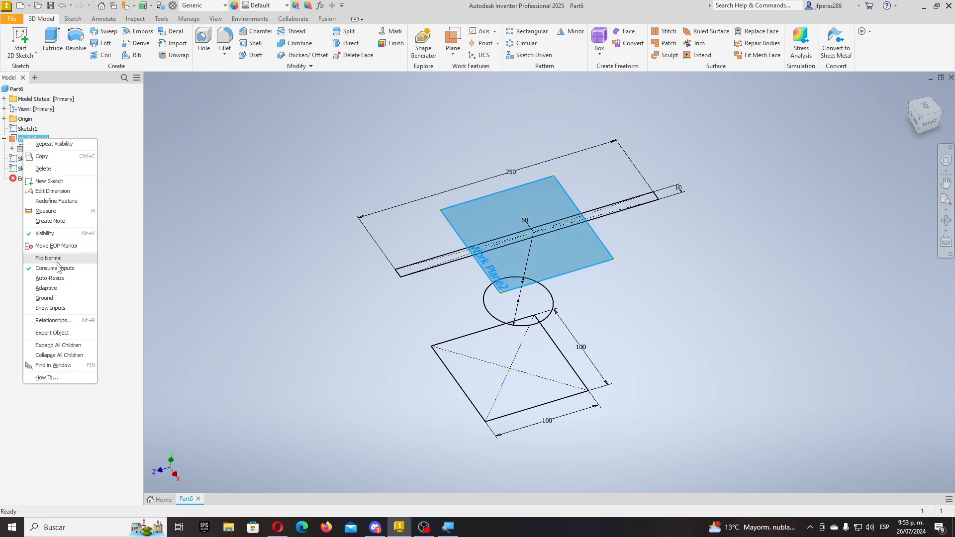
click(45, 233)
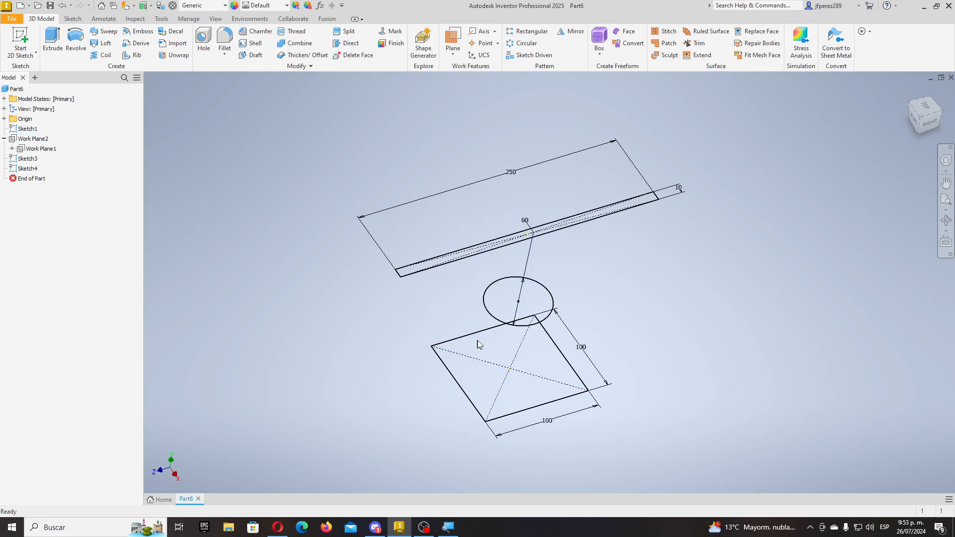
shift+middle_drag(623, 310, 619, 342)
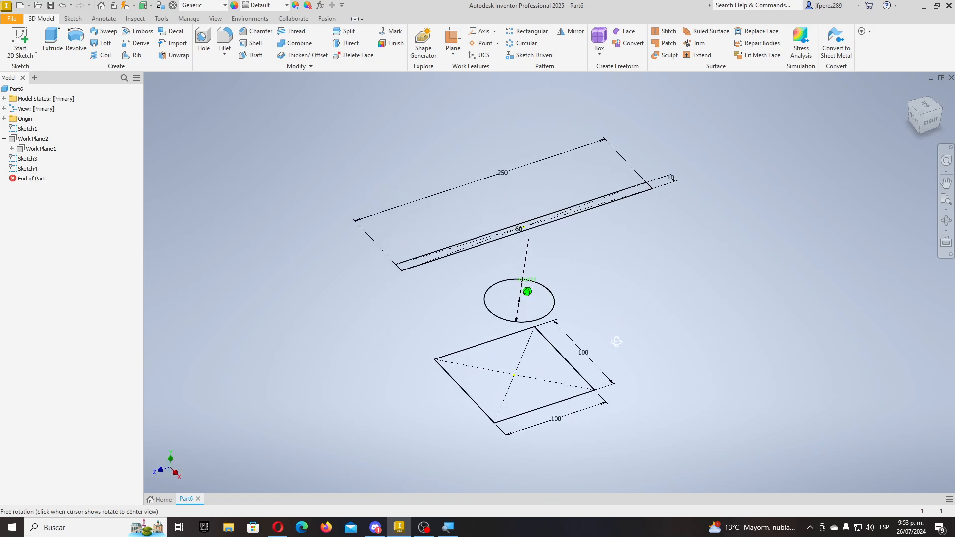
click(103, 43)
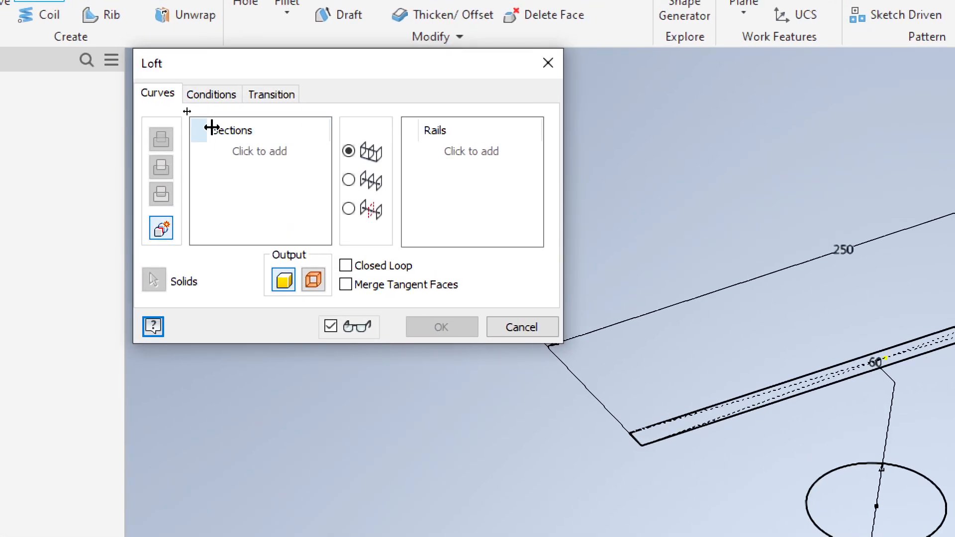
- Loft the square, 60 mm circle and 250 × 10 rectangle sketches into solid Loft1
click(180, 123)
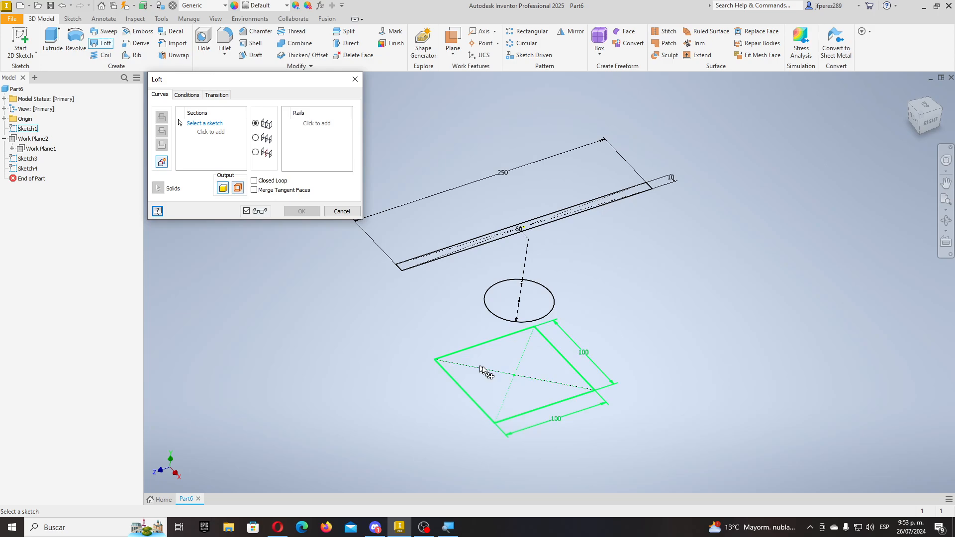
click(450, 370)
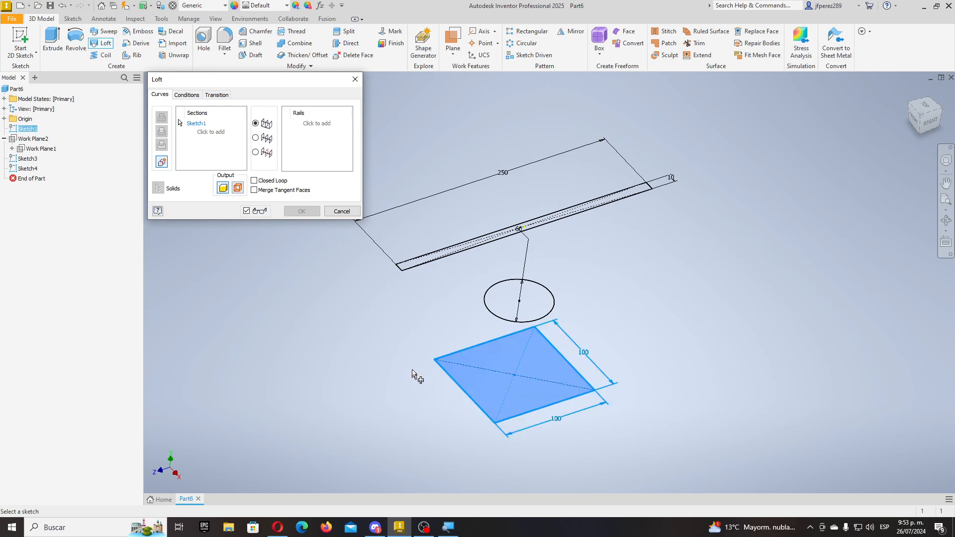
click(502, 322)
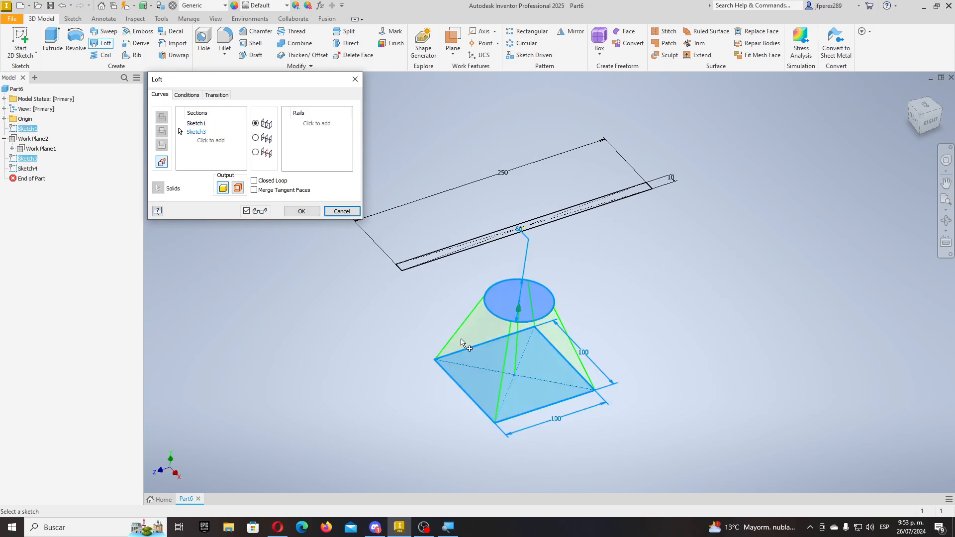
click(437, 267)
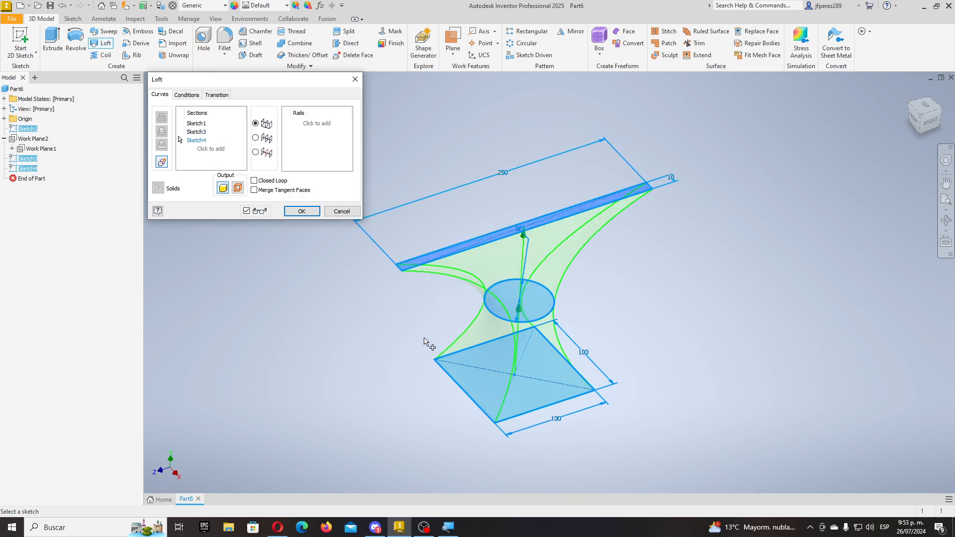
shift+middle_drag(453, 356, 378, 308)
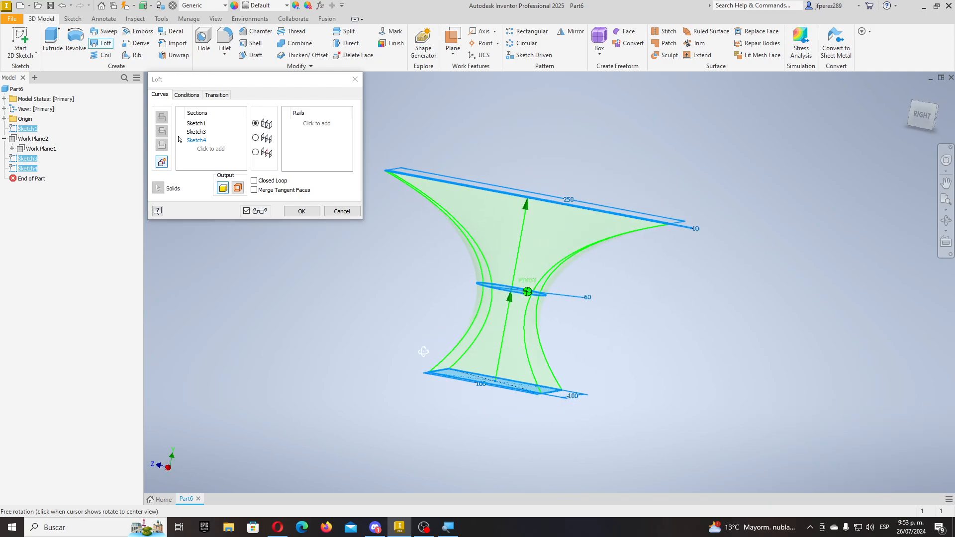
click(301, 213)
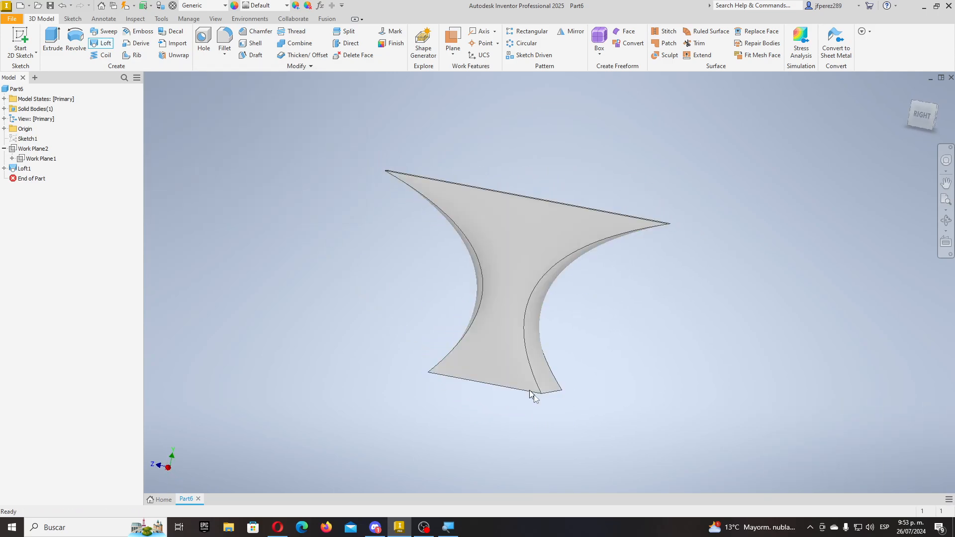
shift+middle_drag(532, 395, 295, 165)
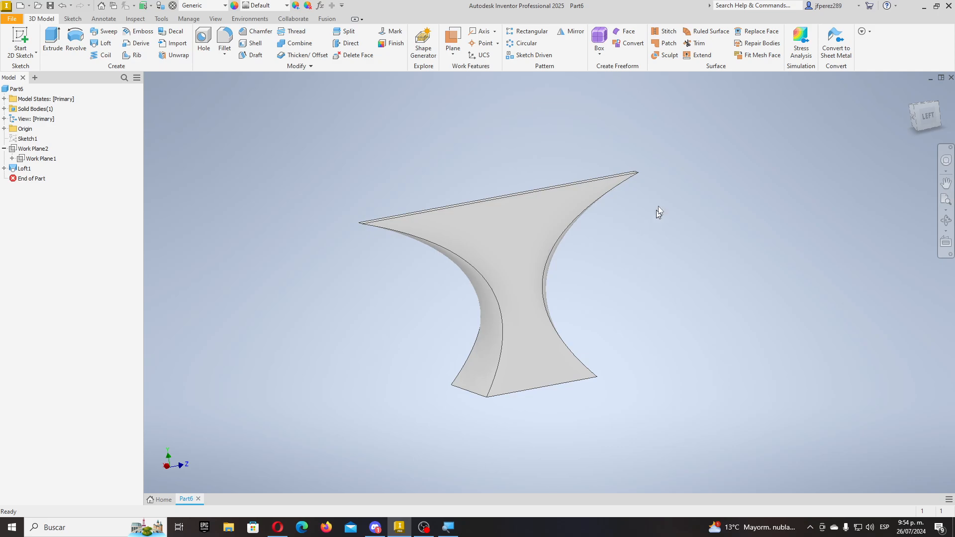
- Delete Loft1, confirming the removal, and start a new 2D sketch
click(25, 168)
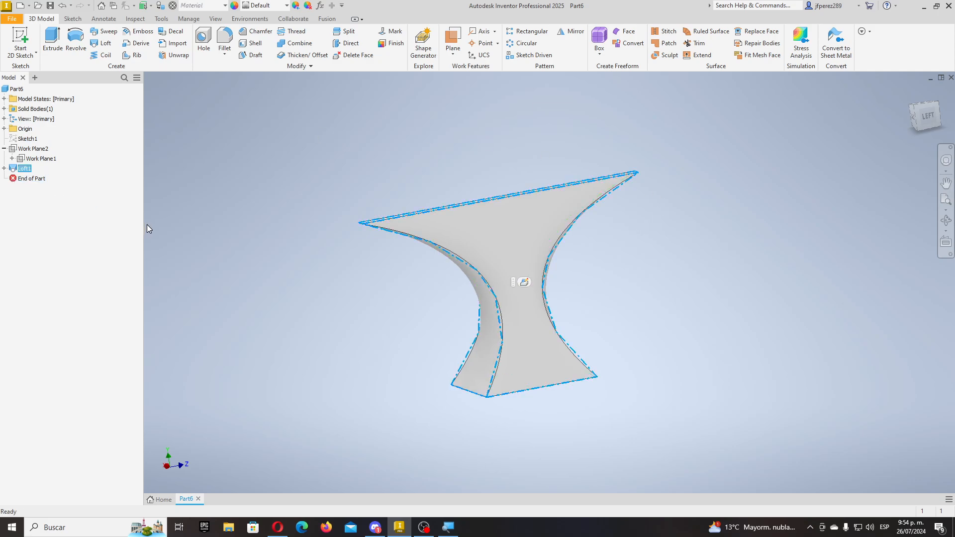
key(Delete)
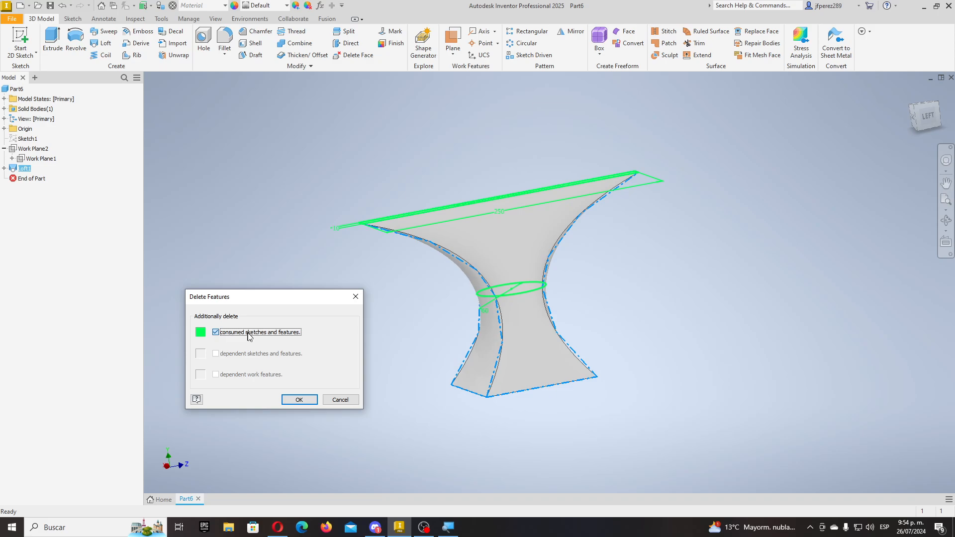
click(301, 399)
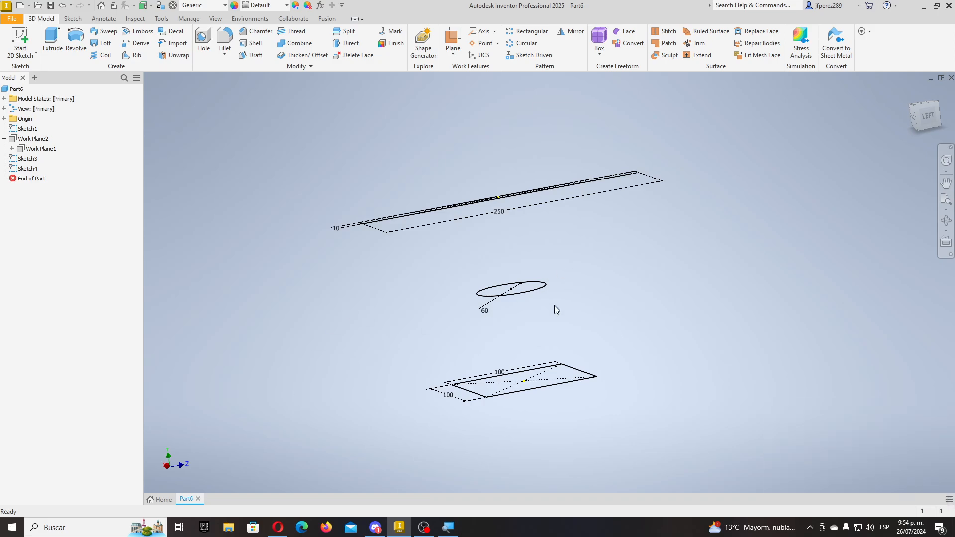
scroll(545, 315, up, 3)
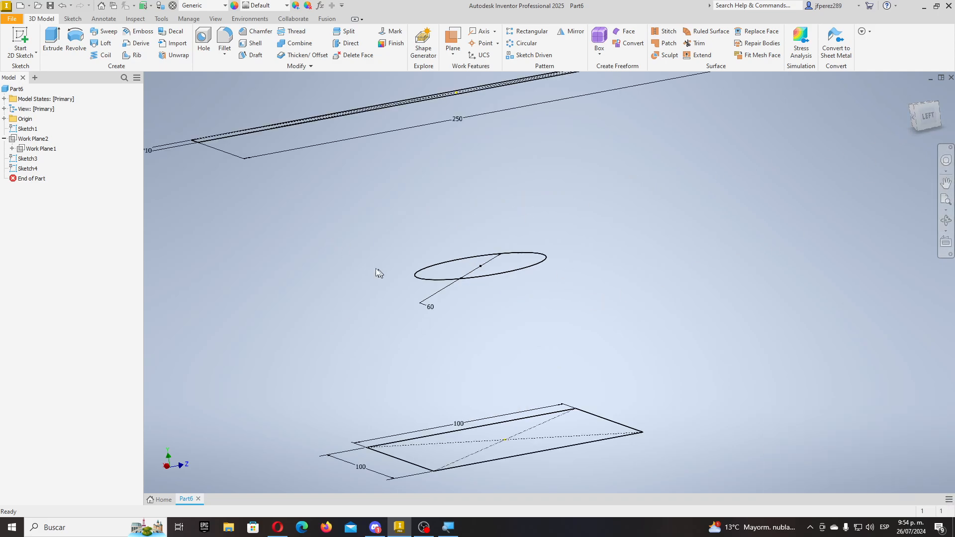
click(20, 39)
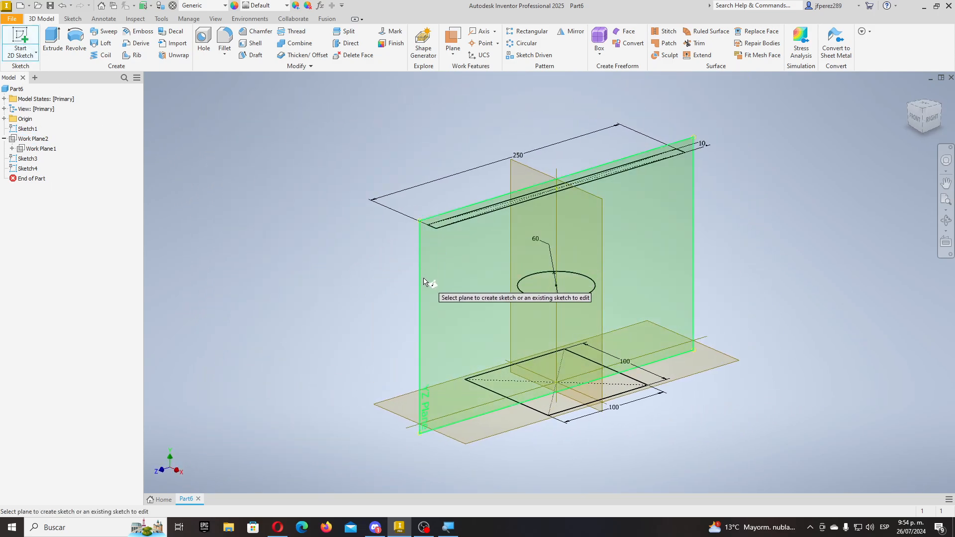
- On the YZ plane, project the square's bottom edge into the new sketch
click(423, 282)
middle_drag(439, 222, 350, 339)
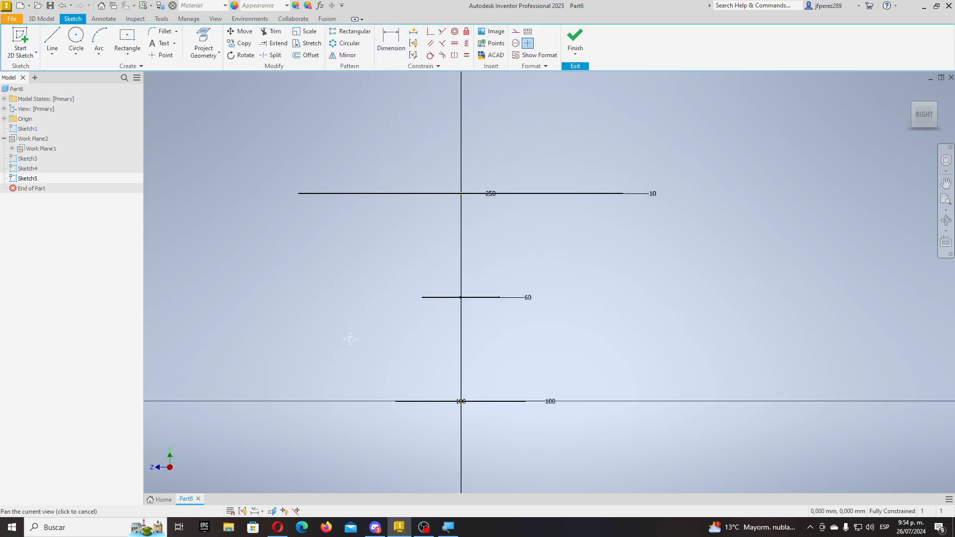
click(52, 40)
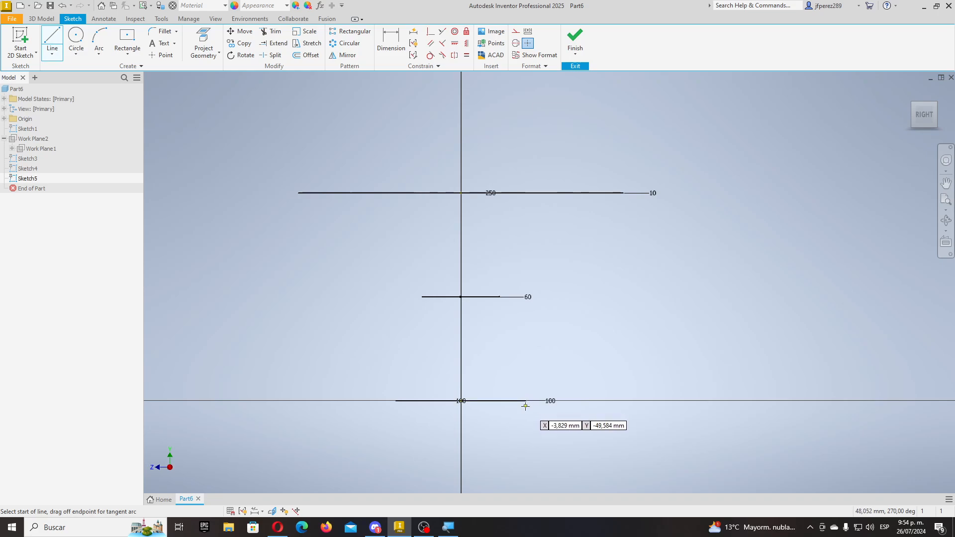
scroll(525, 406, up, 8)
scroll(524, 405, down, 9)
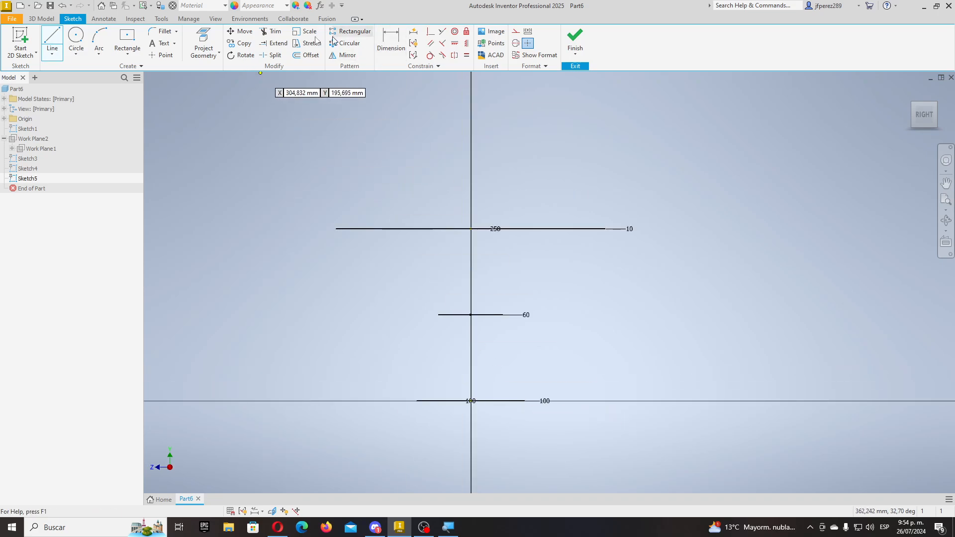
click(203, 42)
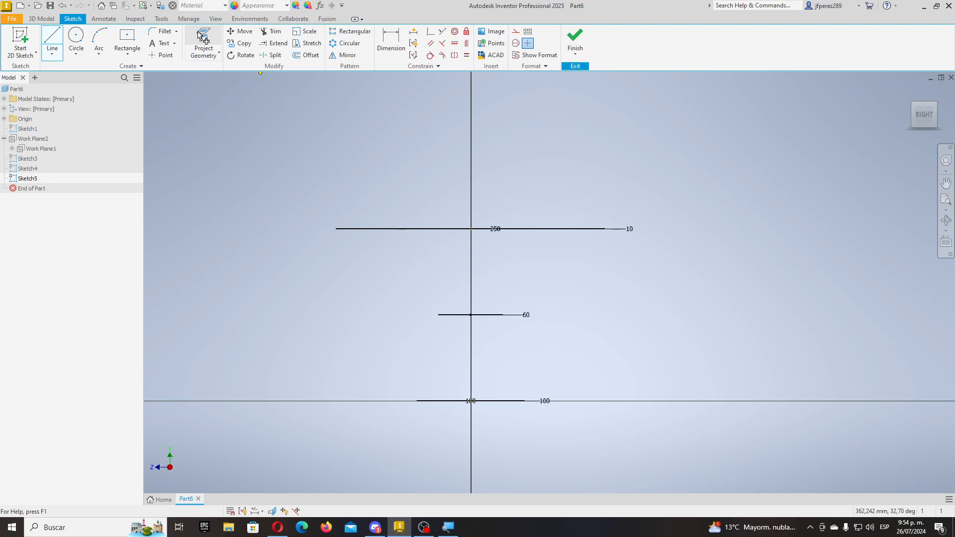
click(517, 401)
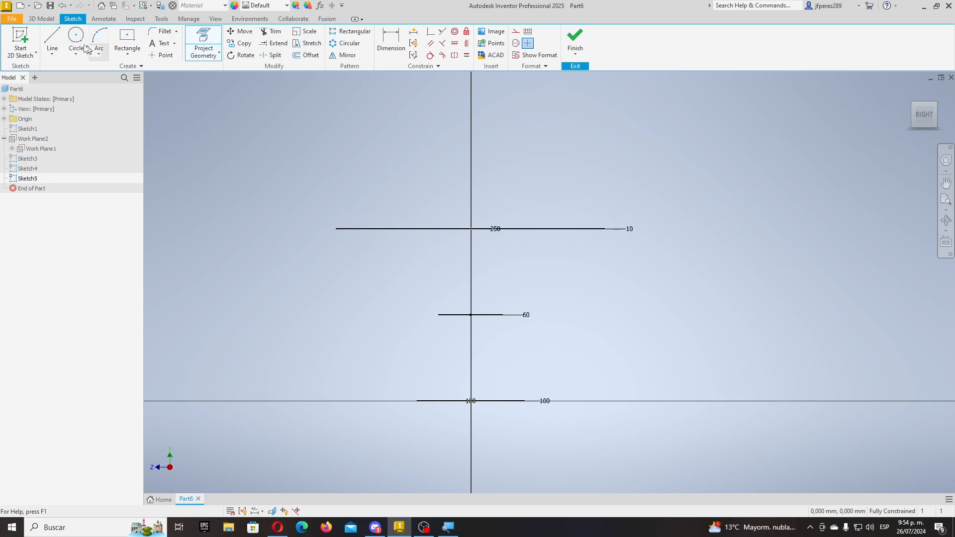
click(53, 41)
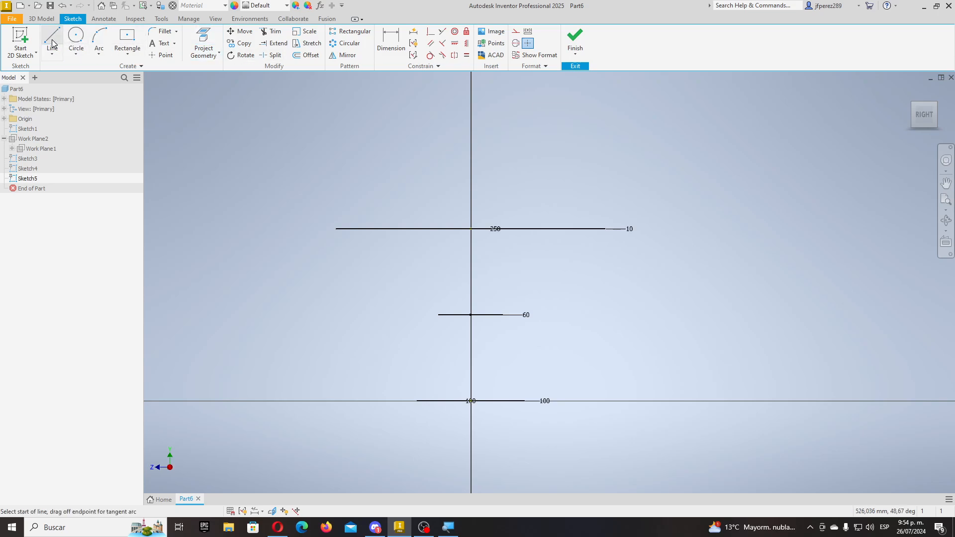
- Draw two rail lines linking the base edge to the circle and the top rectangle
click(524, 400)
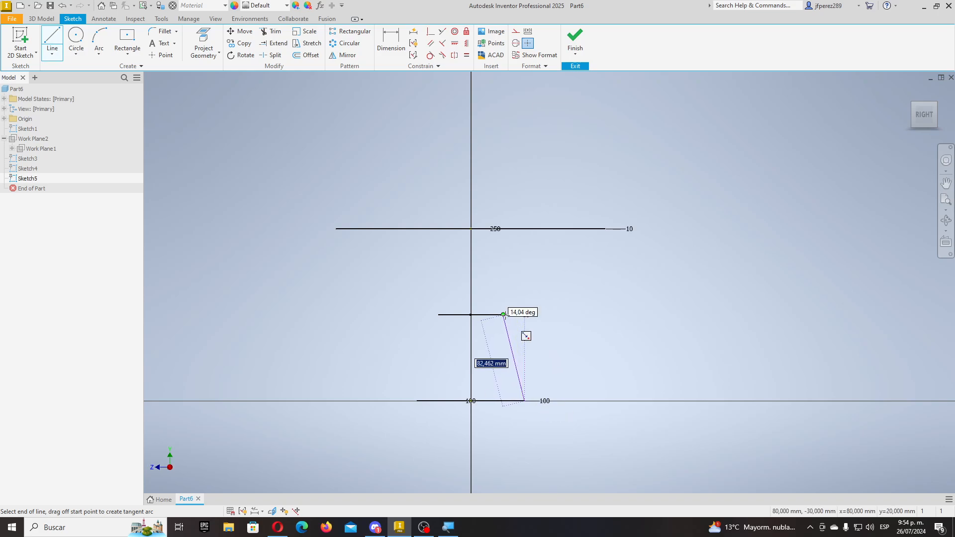
double_click(503, 315)
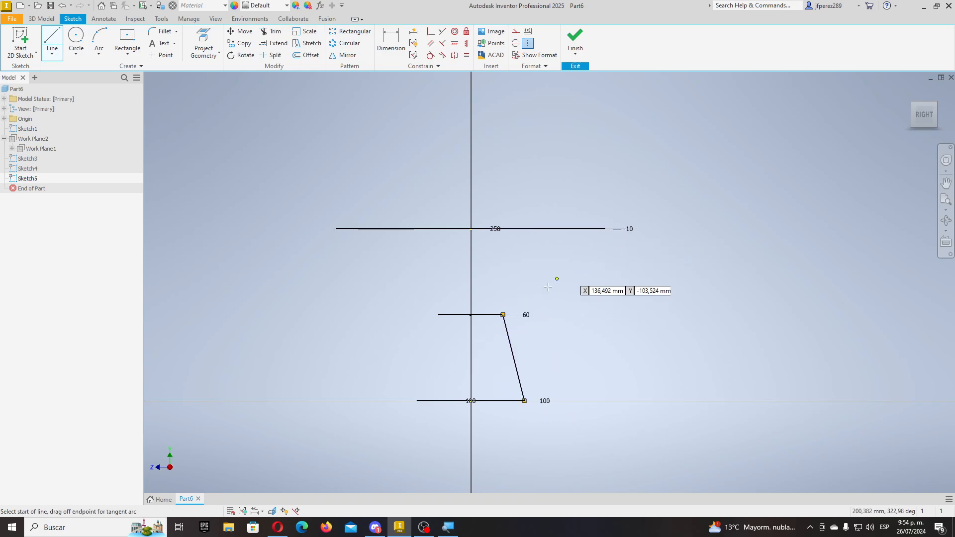
click(503, 315)
double_click(605, 228)
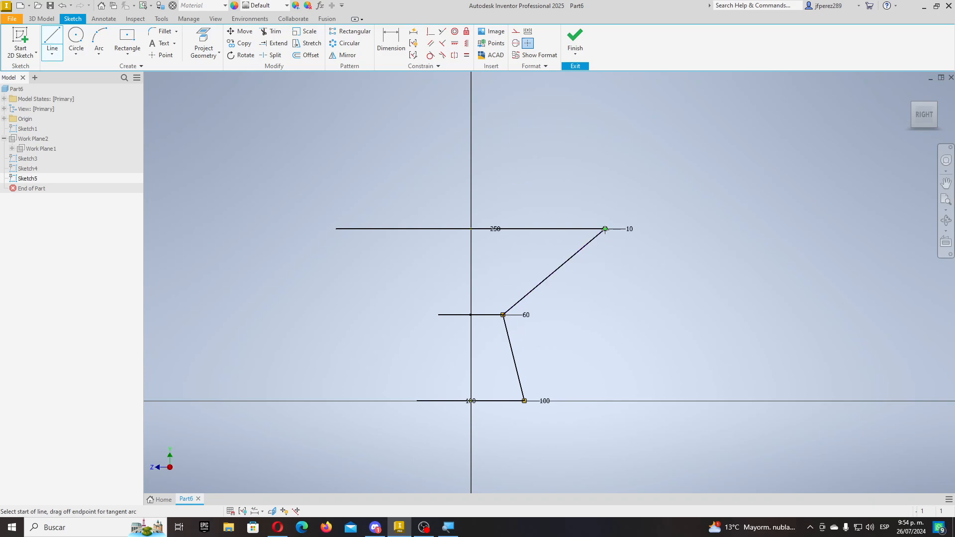
key(Escape)
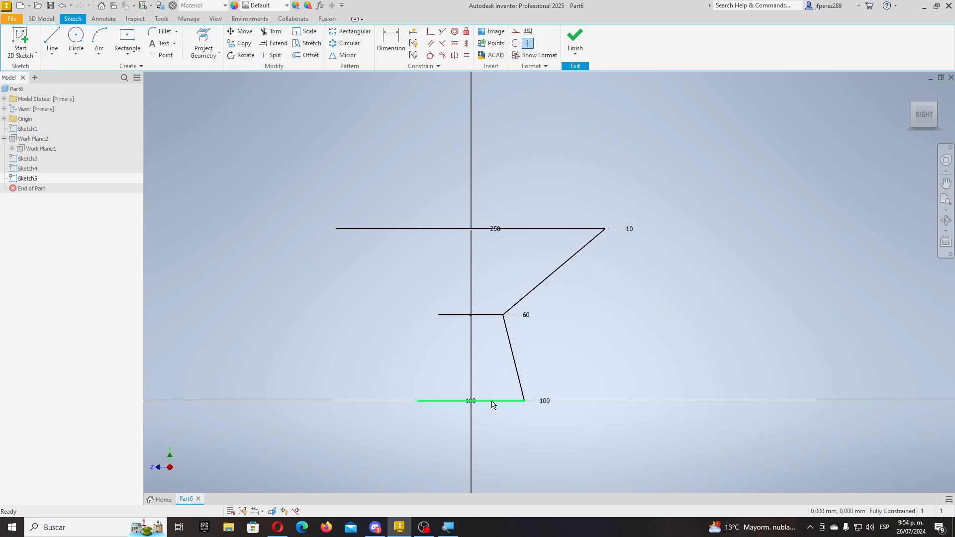
click(492, 401)
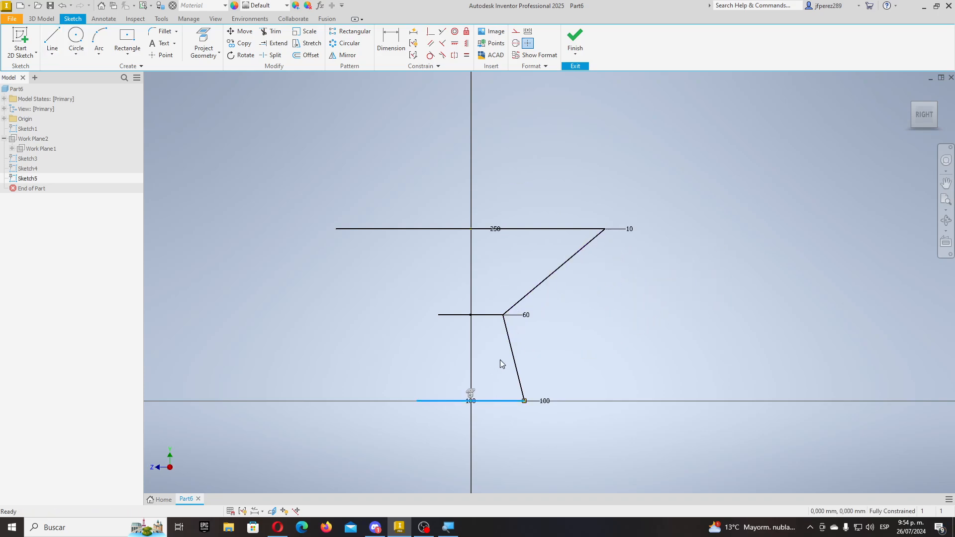
ctrl+click(481, 316)
ctrl+click(546, 230)
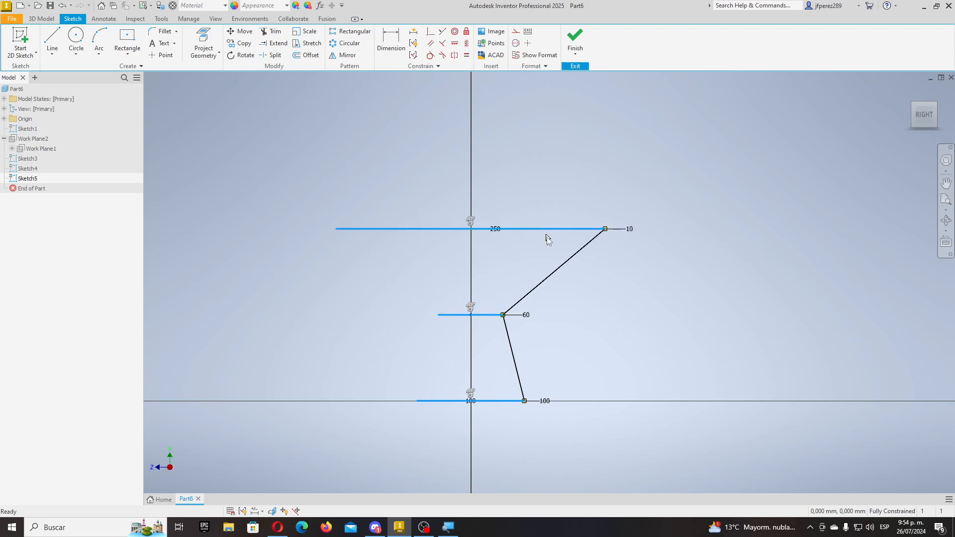
click(575, 38)
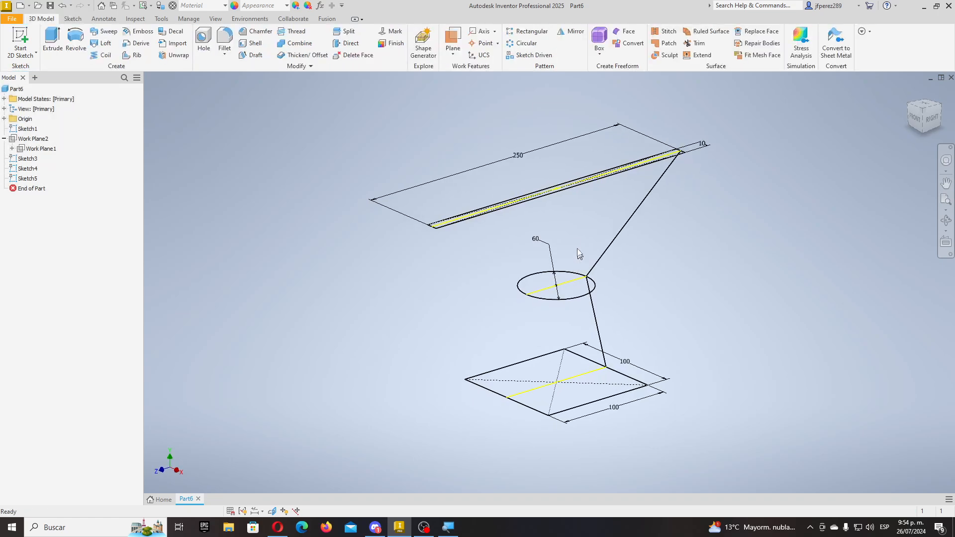
- Reopen Sketch5 and convert its three horizontal lines to construction geometry
right_click(31, 179)
click(66, 225)
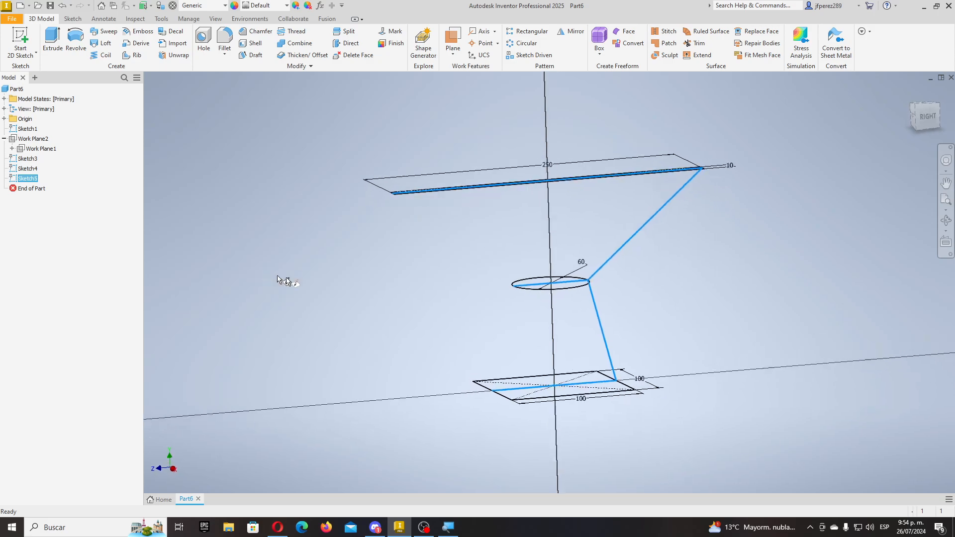
drag(550, 137, 417, 457)
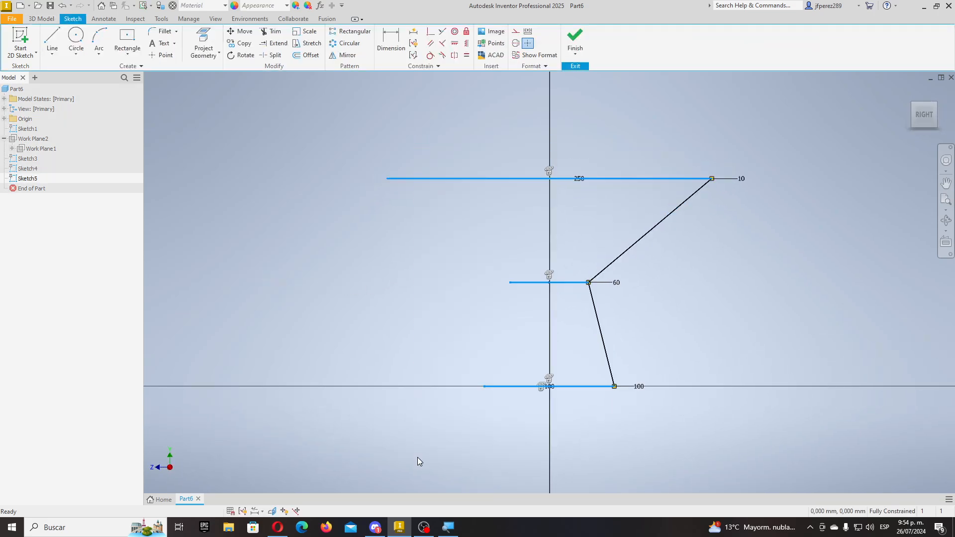
click(453, 341)
drag(523, 128, 433, 438)
click(516, 30)
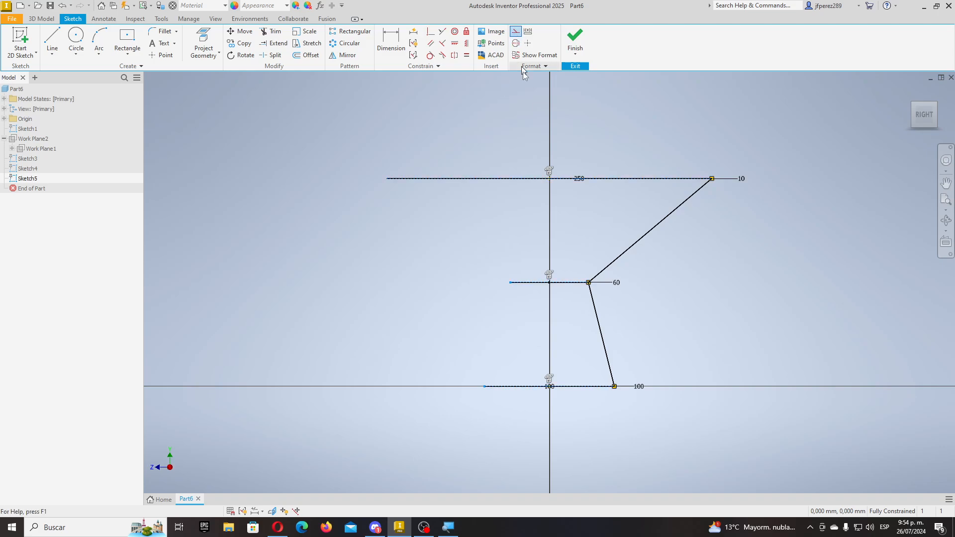
click(578, 52)
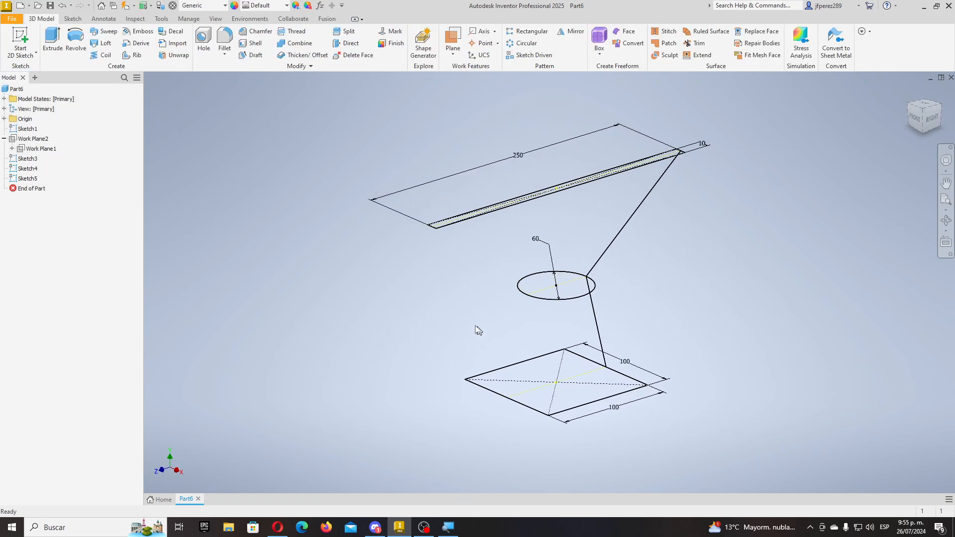
shift+middle_drag(281, 255, 470, 306)
shift+middle_drag(446, 276, 403, 280)
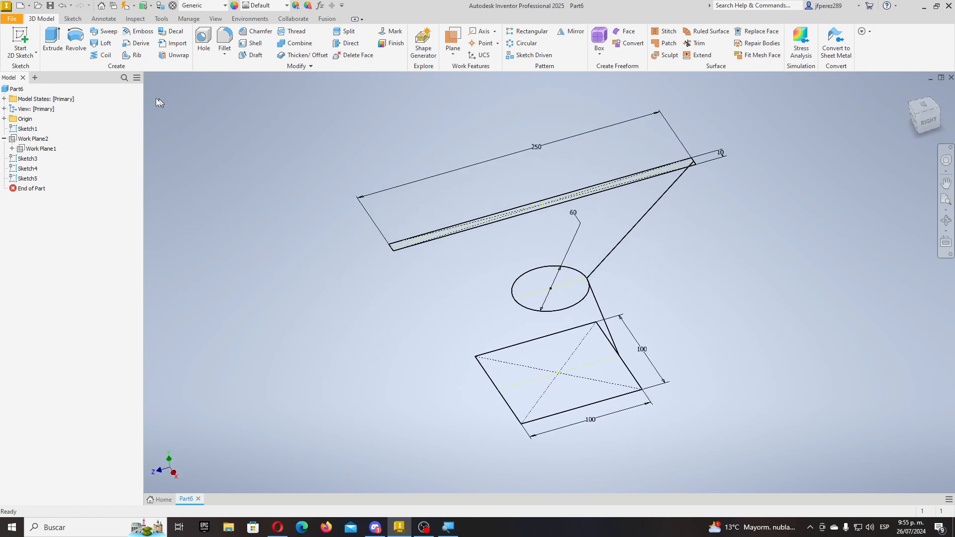
click(111, 42)
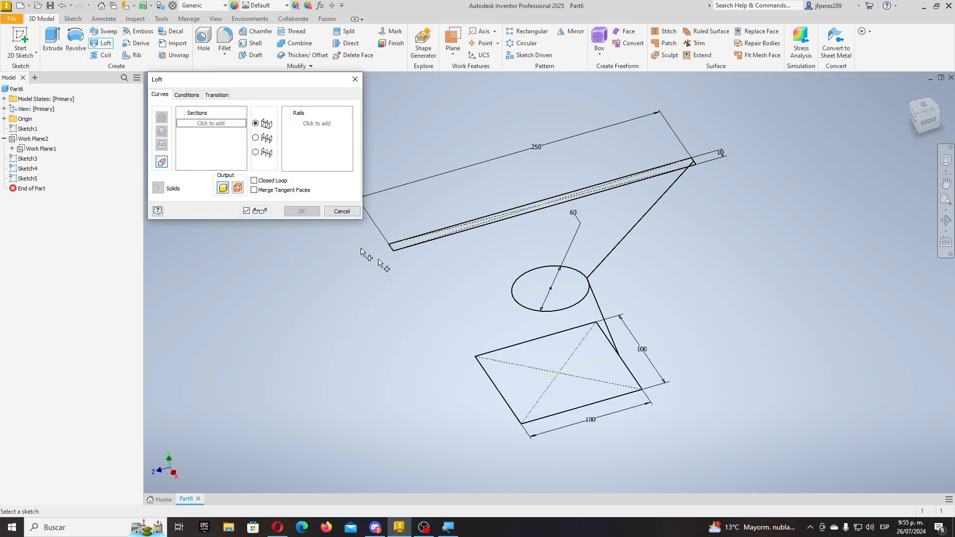
- Add the square, circle and top rectangle as loft sections with Sketch5 as rail
click(509, 349)
click(532, 314)
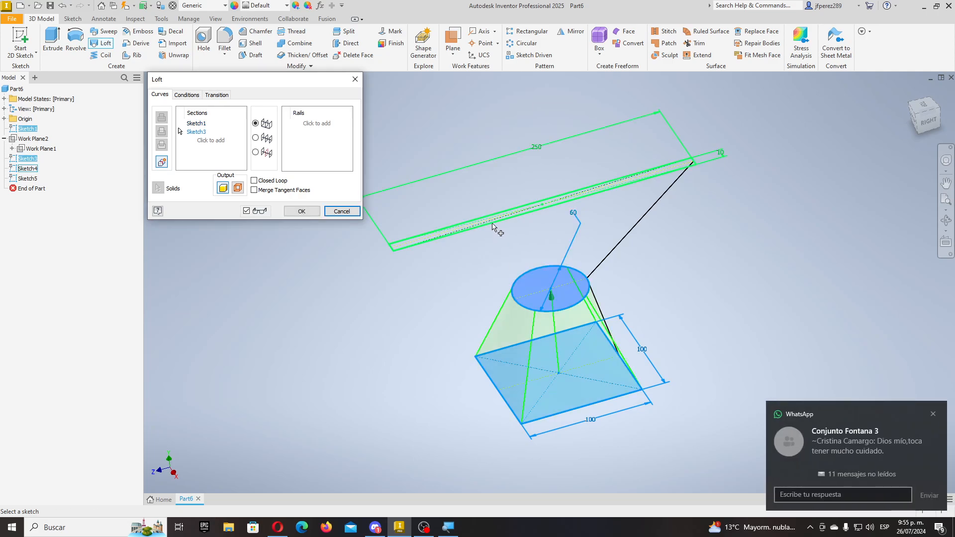
click(542, 204)
mouse_move(492, 314)
shift+middle_down()
mouse_move(507, 297)
mouse_move(468, 326)
shift+middle_up()
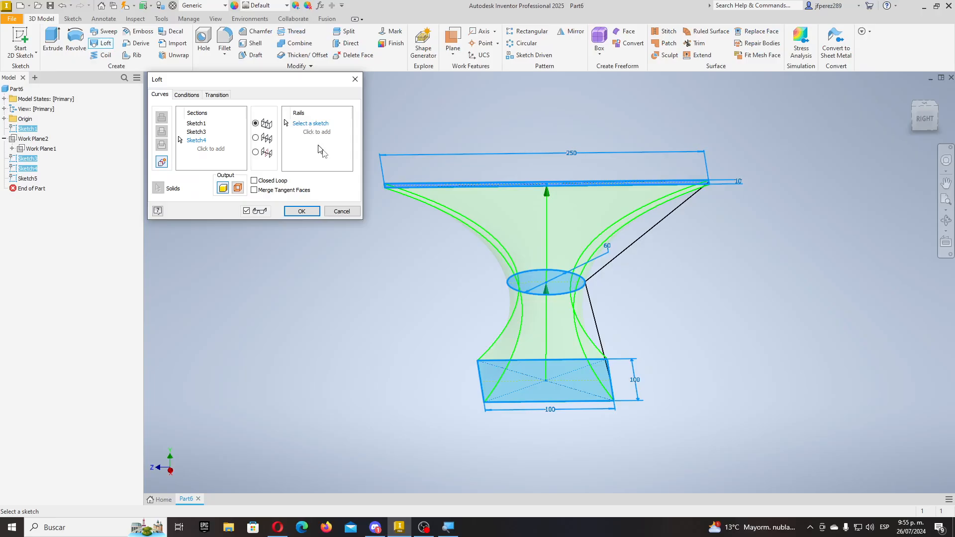
click(594, 316)
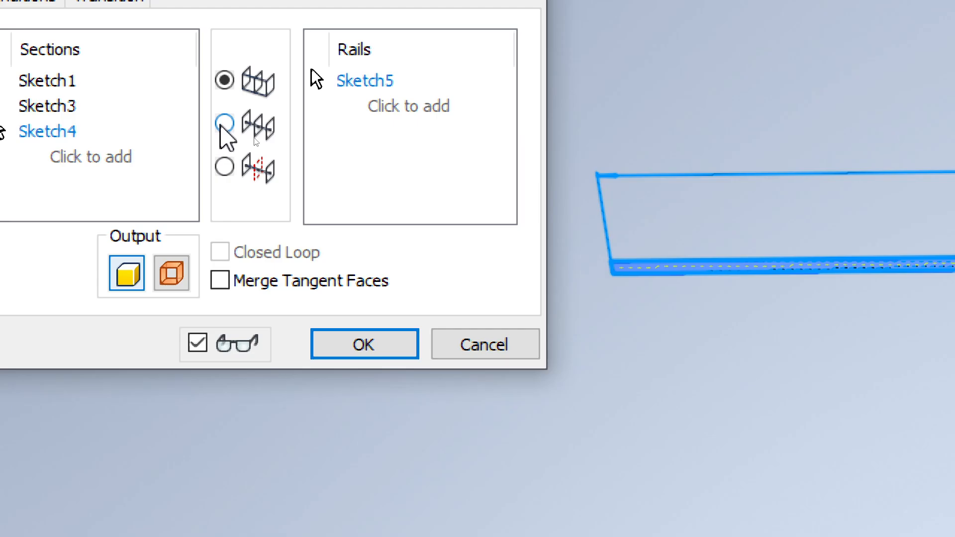
- Try Center Line and Area Loft, revert to Rails with Solid output, and dismiss the failure
click(256, 138)
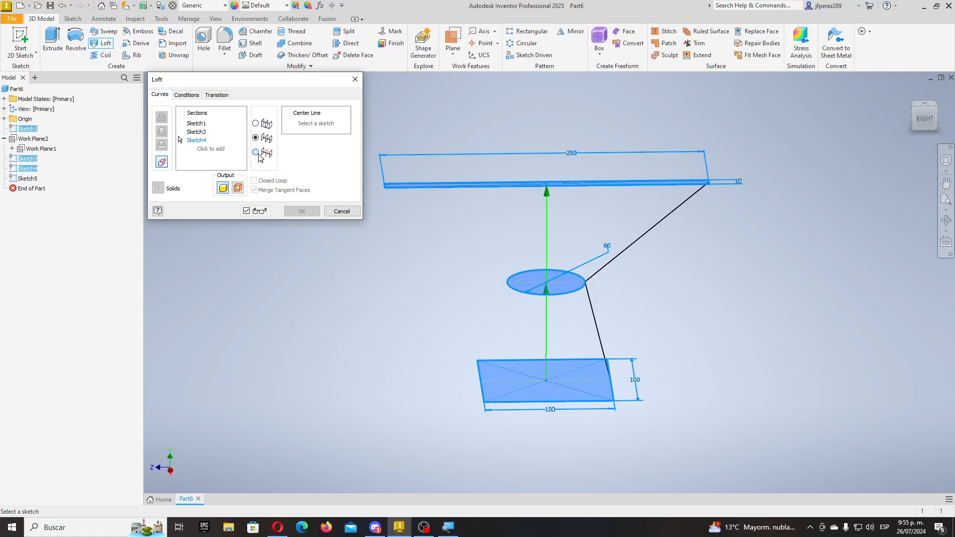
click(255, 152)
click(256, 138)
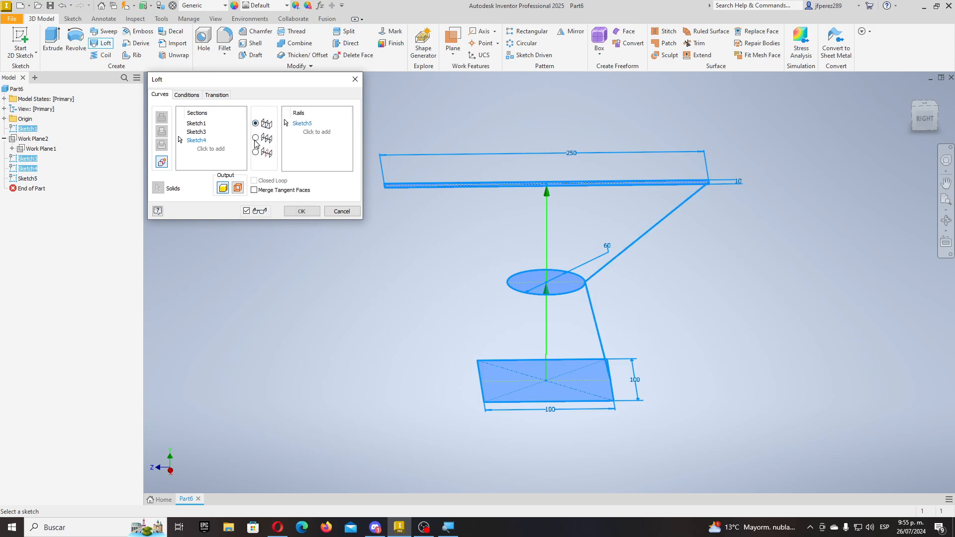
mouse_move(563, 315)
shift+middle_down()
mouse_move(577, 333)
mouse_move(596, 331)
mouse_move(590, 353)
mouse_move(559, 373)
mouse_move(525, 320)
shift+middle_up()
click(264, 124)
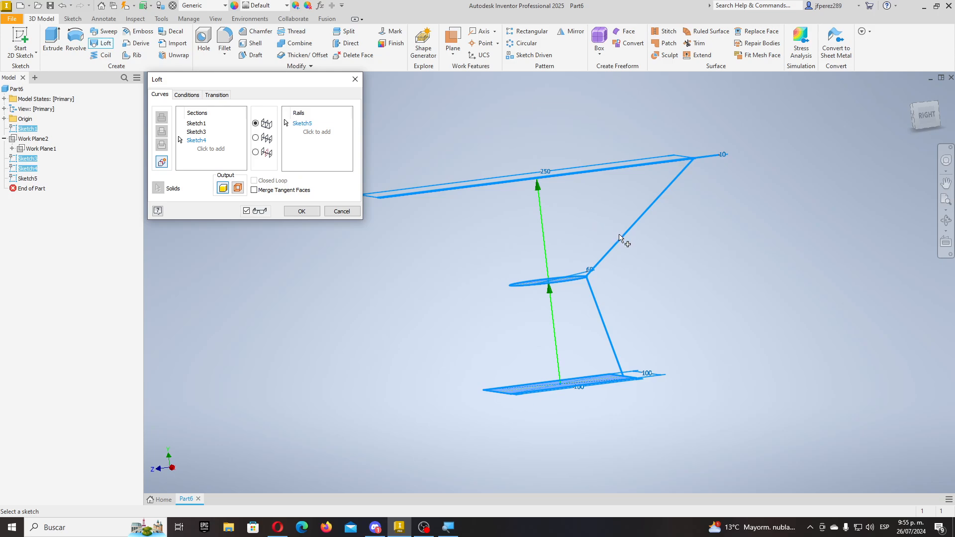
shift+middle_drag(538, 240, 559, 276)
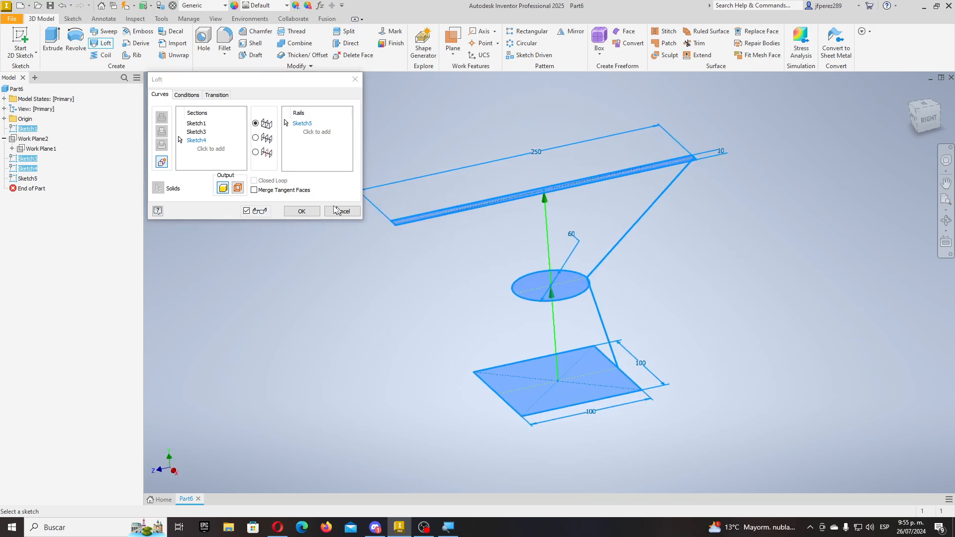
click(238, 188)
click(222, 188)
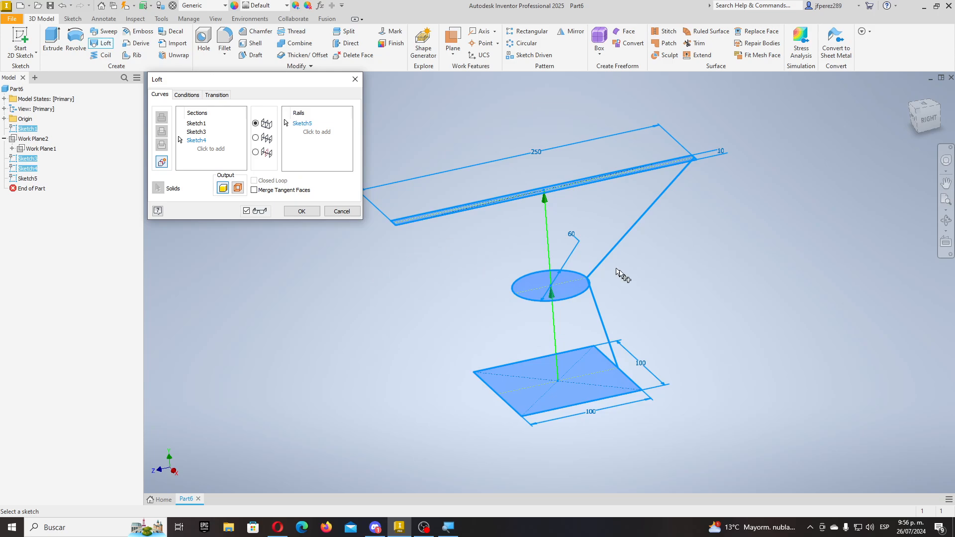
click(314, 213)
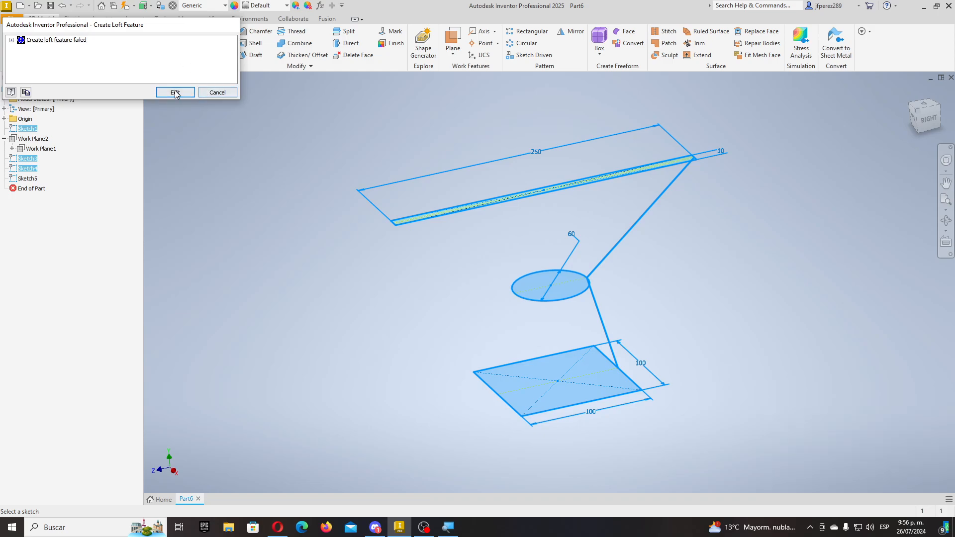
click(218, 92)
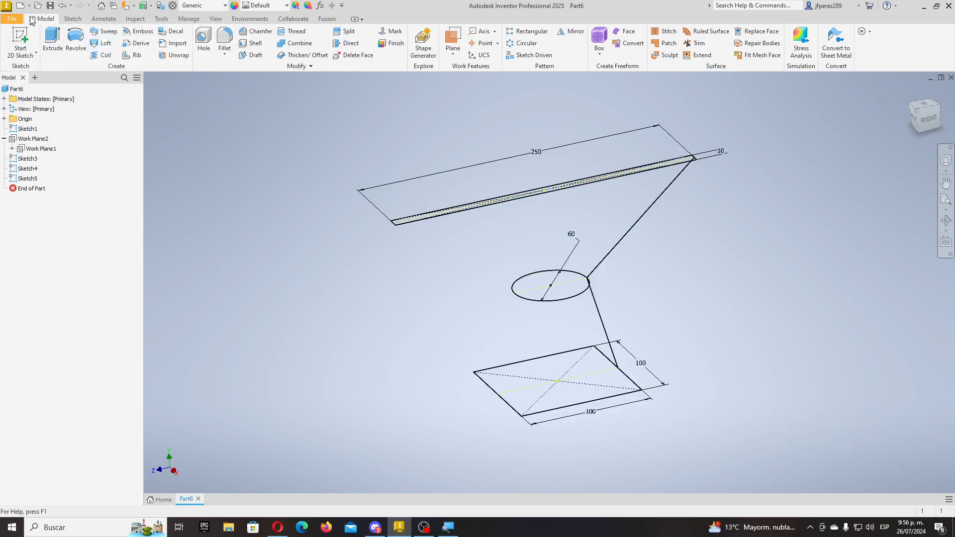
- Open File Explorer and look at the SENA folder on the TRABAJO (F:) drive
click(228, 527)
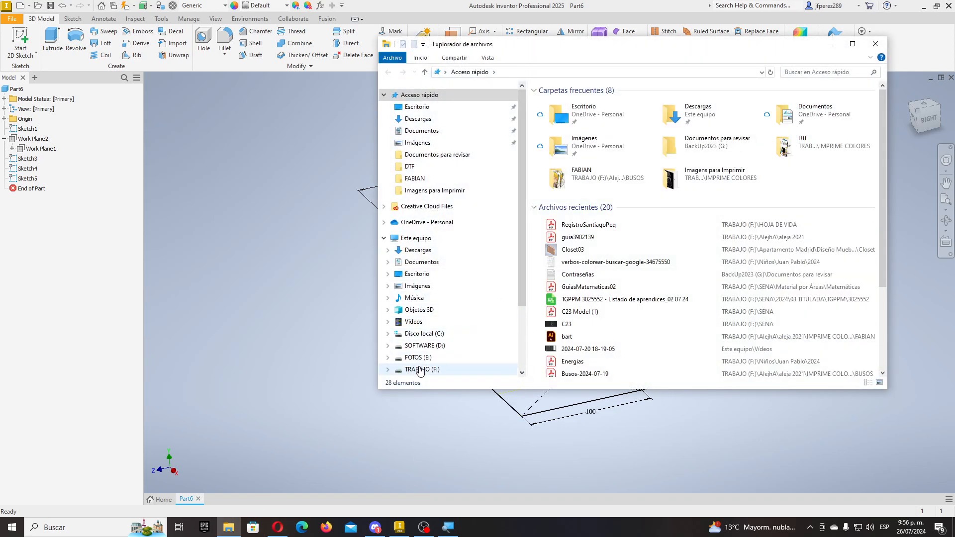
click(422, 369)
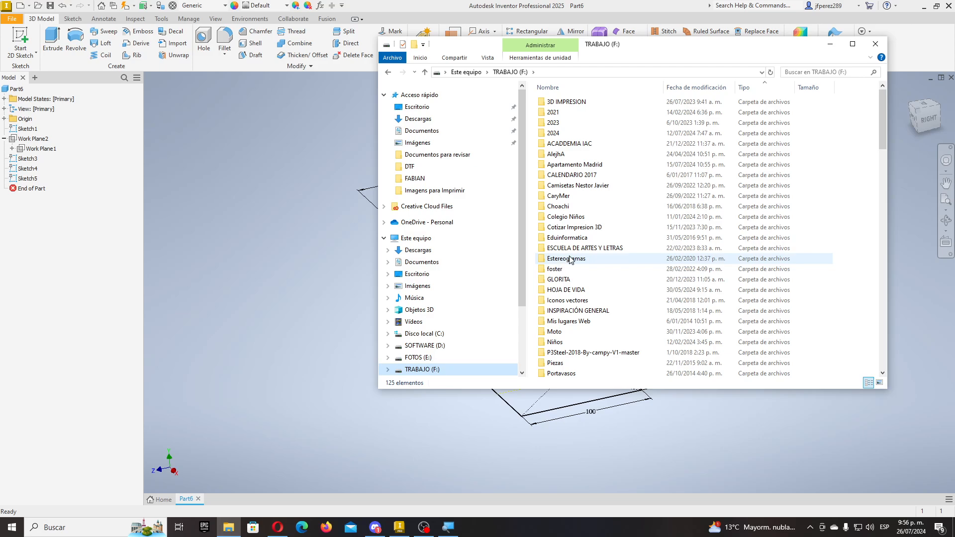
scroll(571, 259, down, 3)
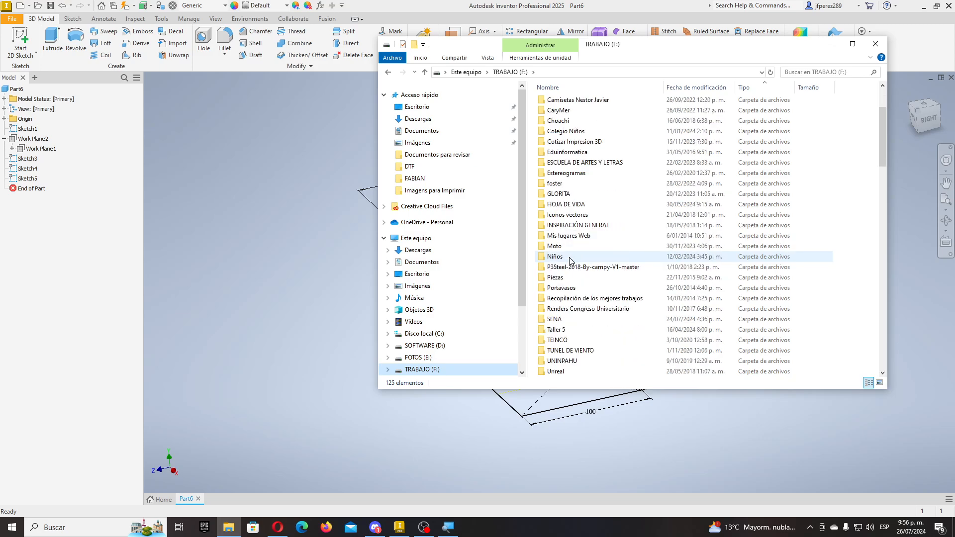
click(567, 321)
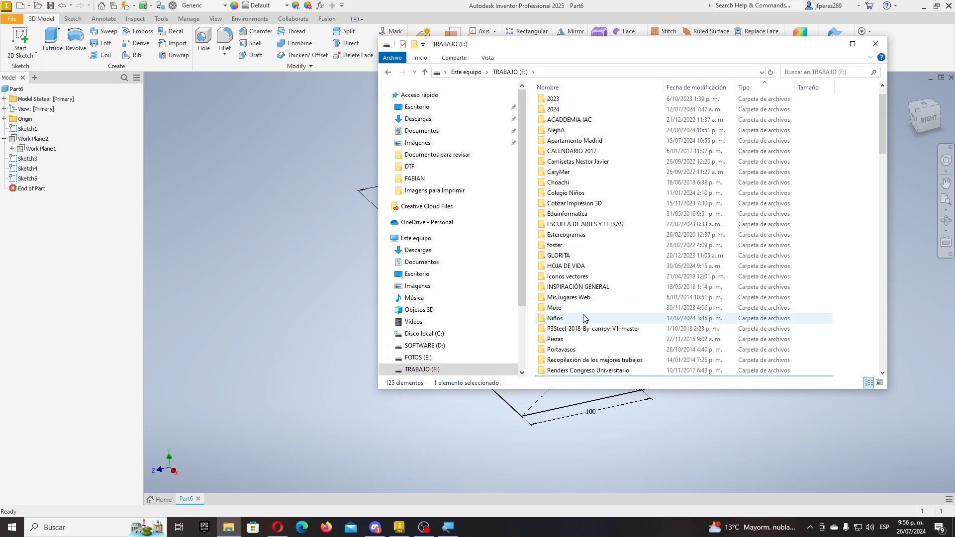
scroll(572, 321, up, 3)
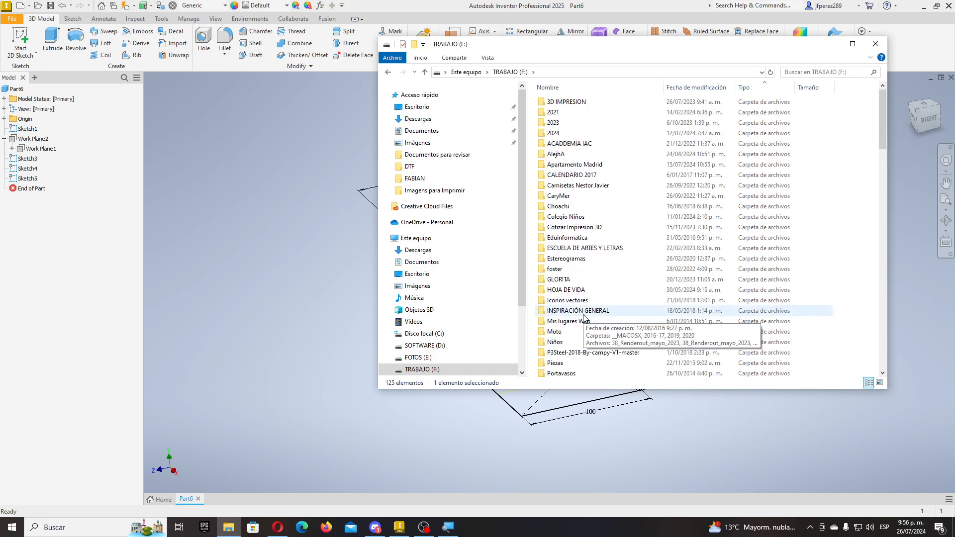
scroll(411, 348, down, 2)
- Expand BackUp2023 (G:) and browse the Revit and Inventor course folders under 04 CURSOS
click(388, 350)
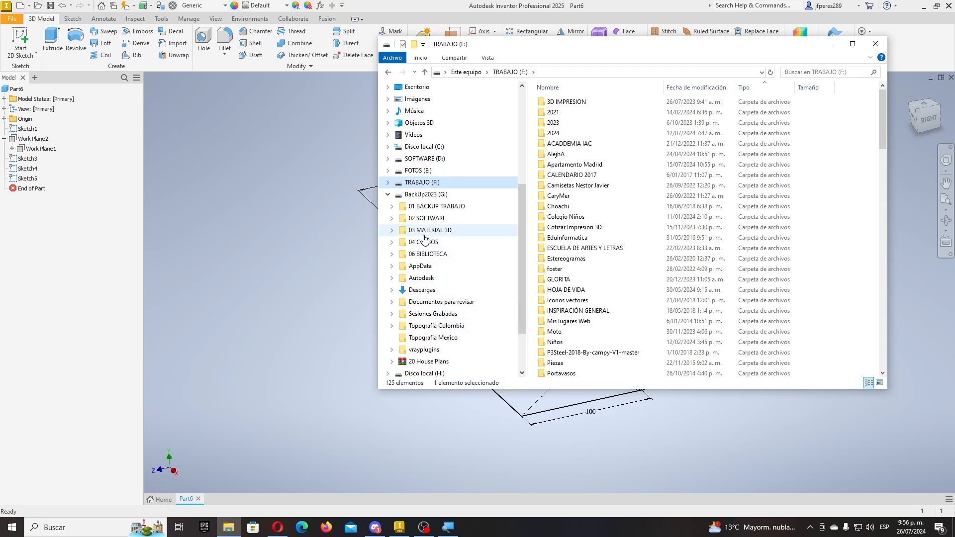
click(392, 230)
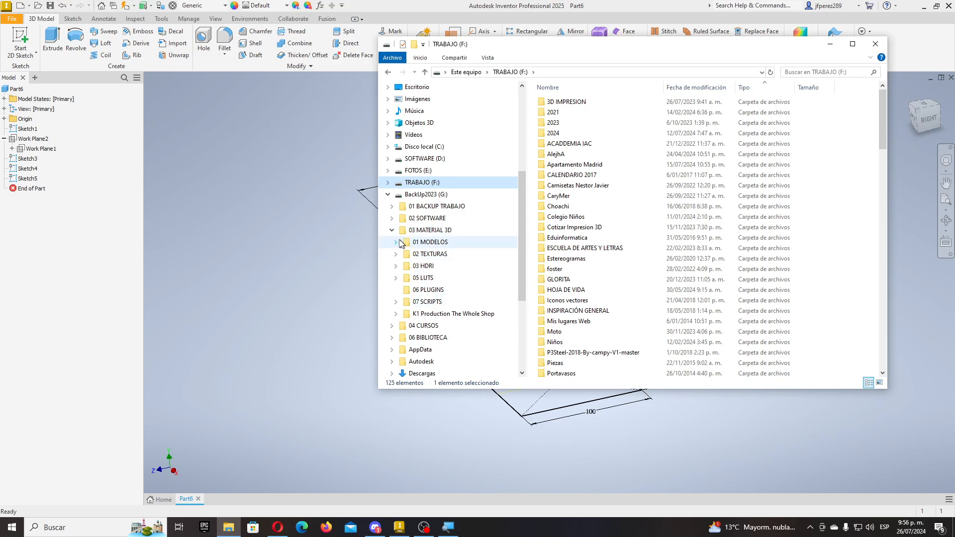
click(391, 230)
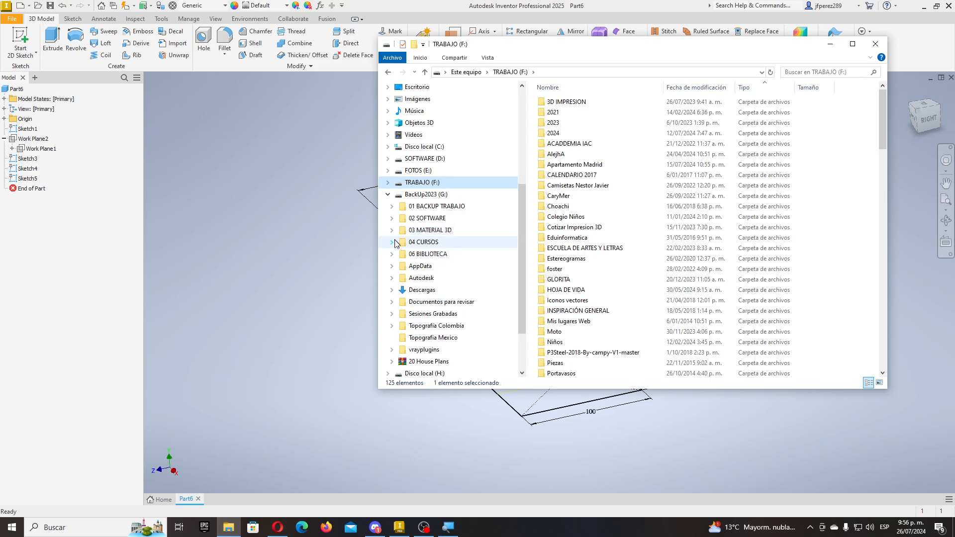
click(392, 242)
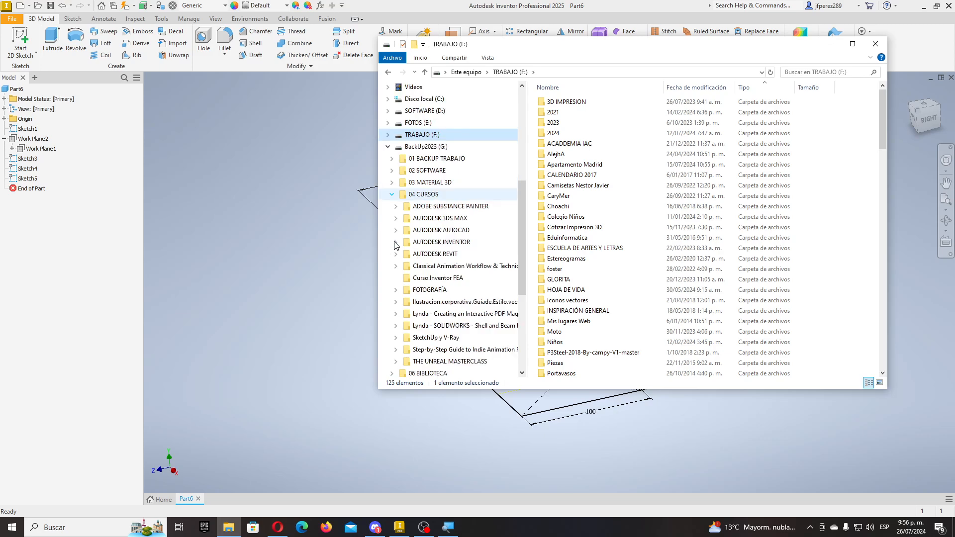
click(426, 255)
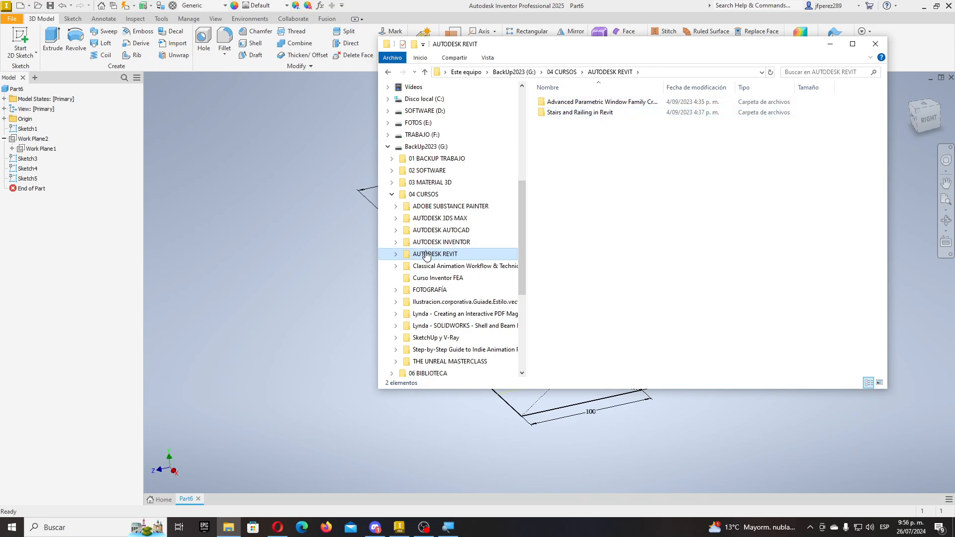
click(443, 242)
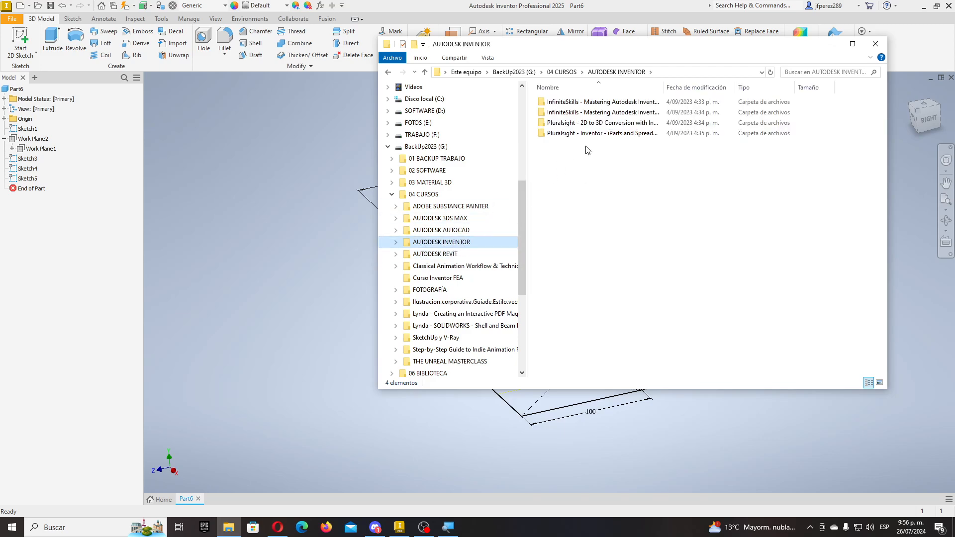
- Collapse 04 CURSOS and go to the 01 BACKUP TRABAJO folder on BackUp2023 (G:)
drag(663, 97, 725, 94)
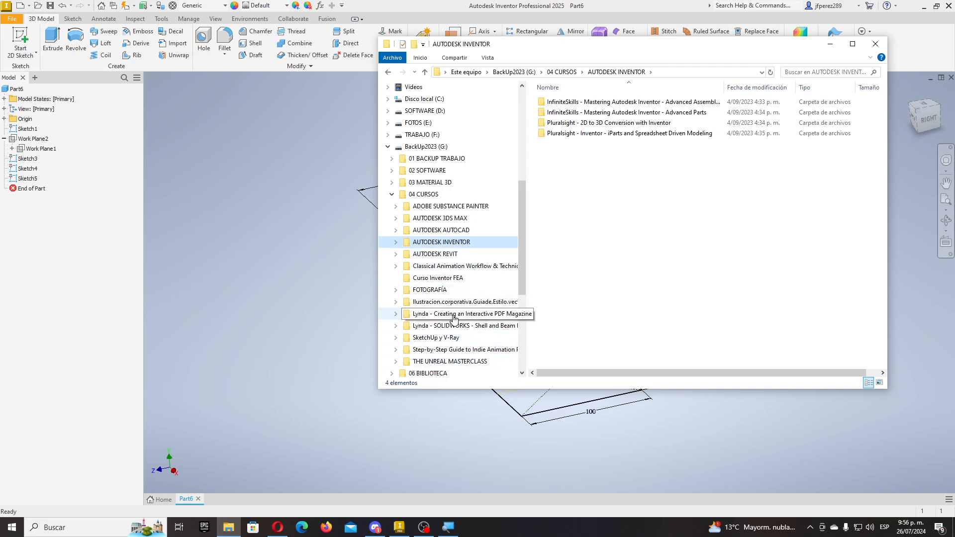
click(392, 195)
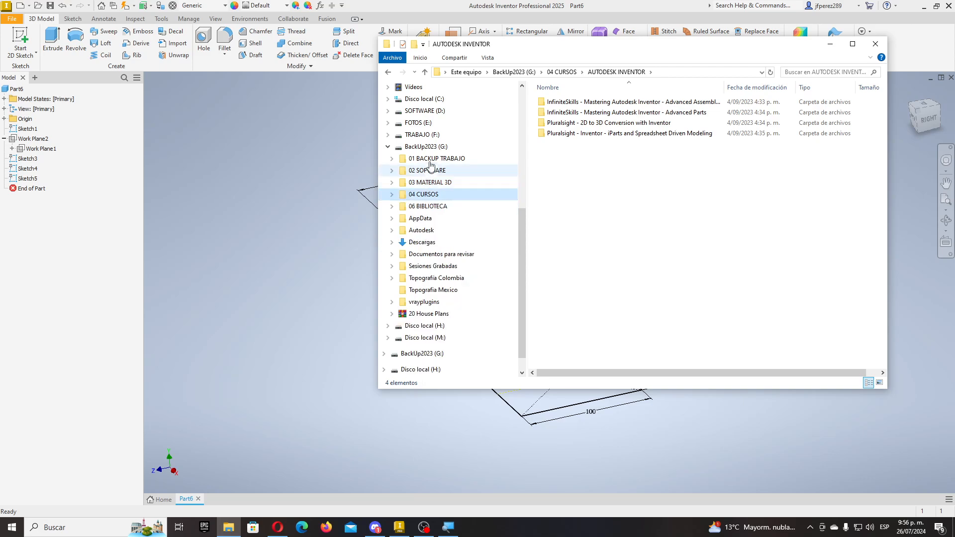
click(426, 147)
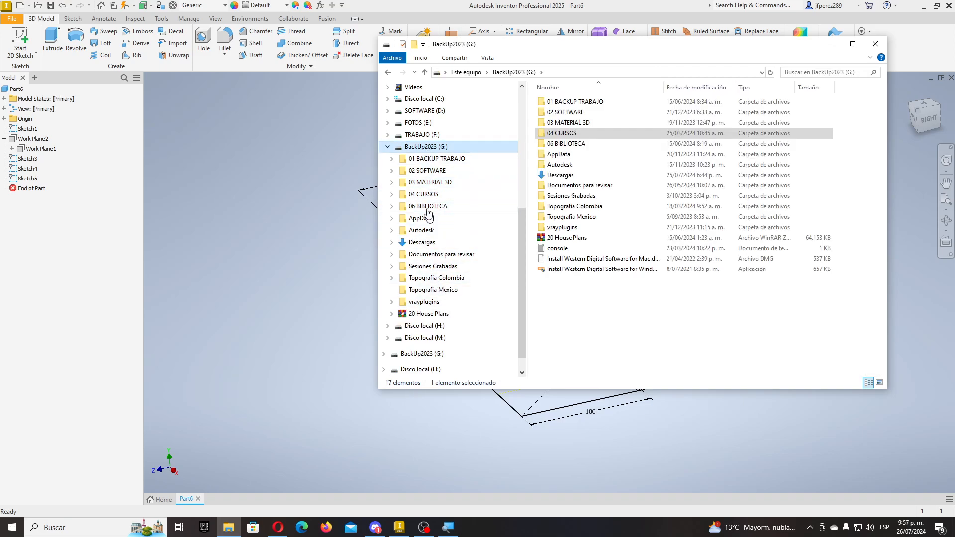
click(440, 159)
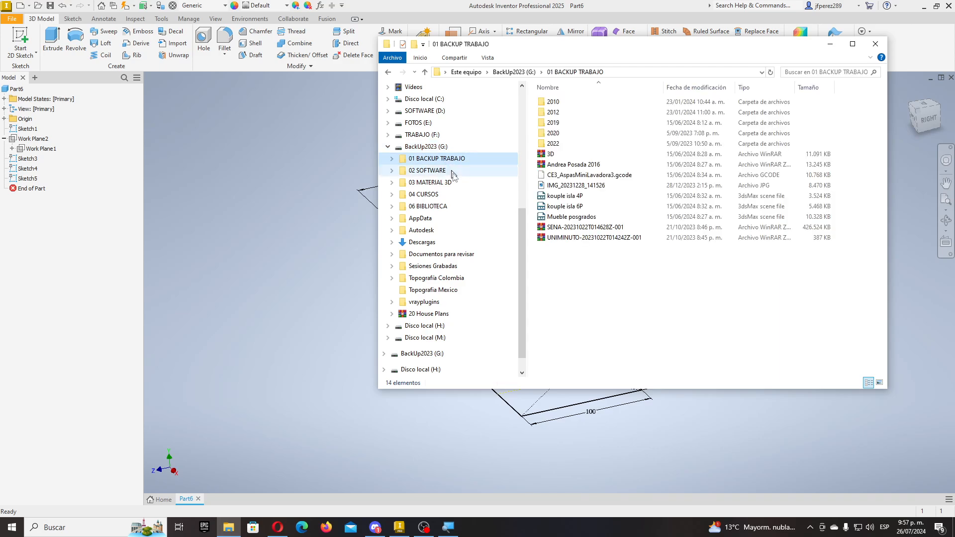
- Open the 2022 subfolder of 01 BACKUP TRABAJO, then return to the G: and F: drives
click(392, 158)
click(415, 218)
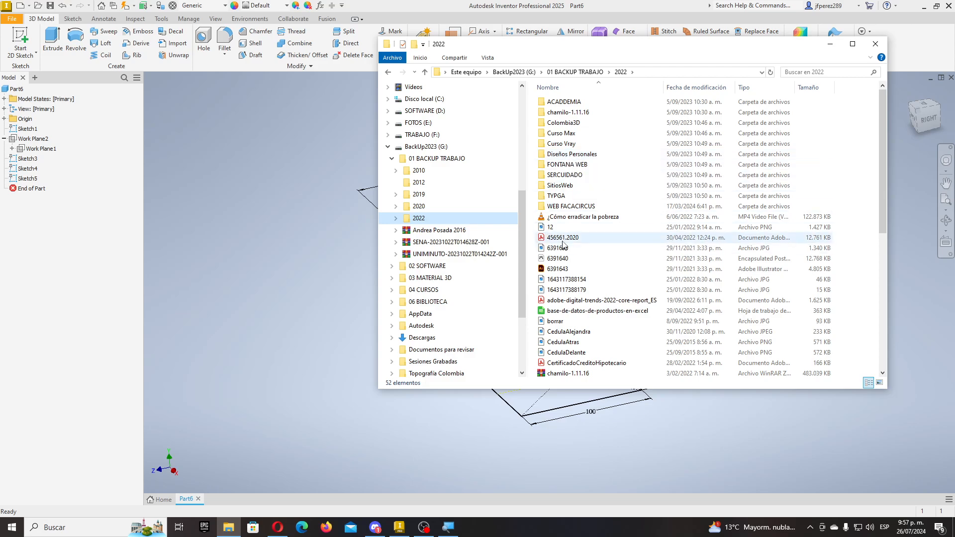
click(391, 159)
click(422, 148)
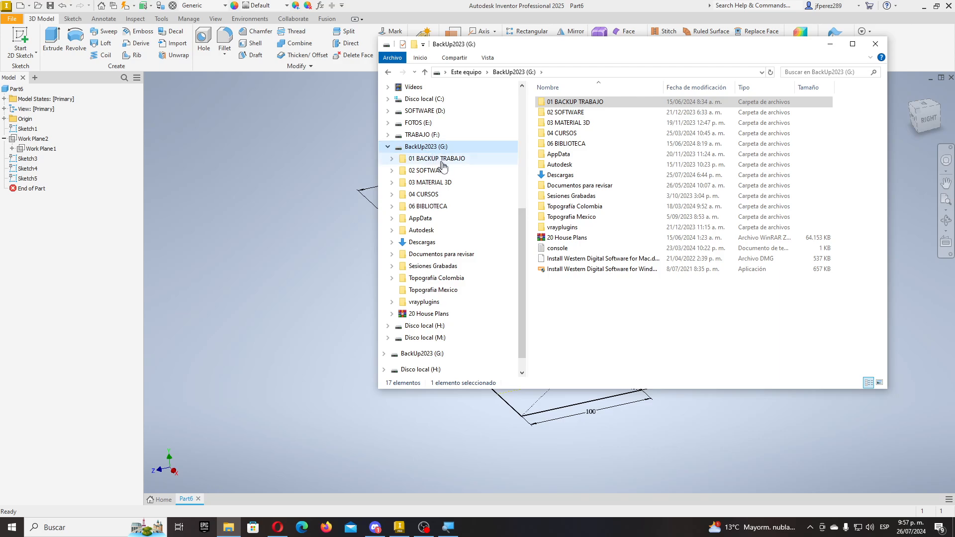
click(413, 135)
click(388, 135)
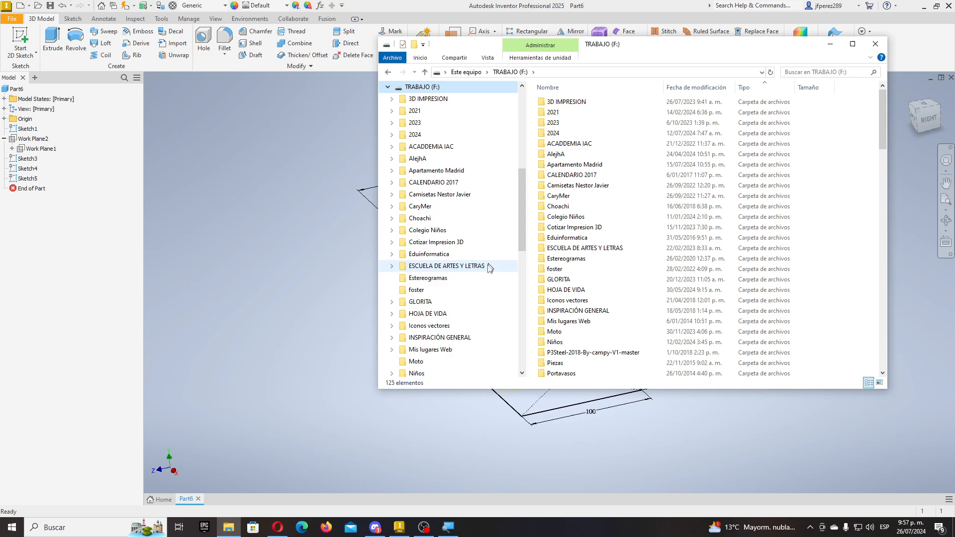
- Scroll through the TRABAJO (F:) contents and close File Explorer
scroll(464, 257, down, 2)
scroll(466, 262, down, 6)
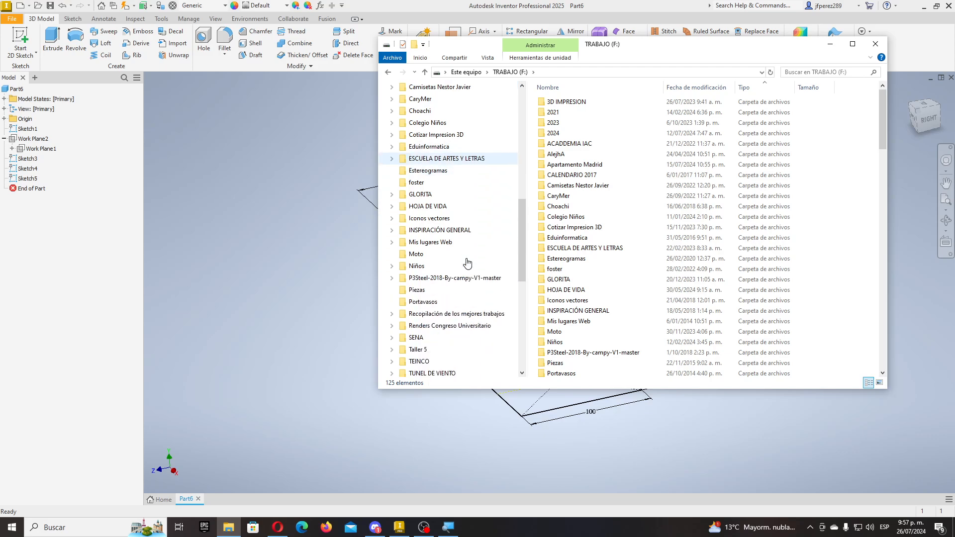
scroll(451, 267, up, 3)
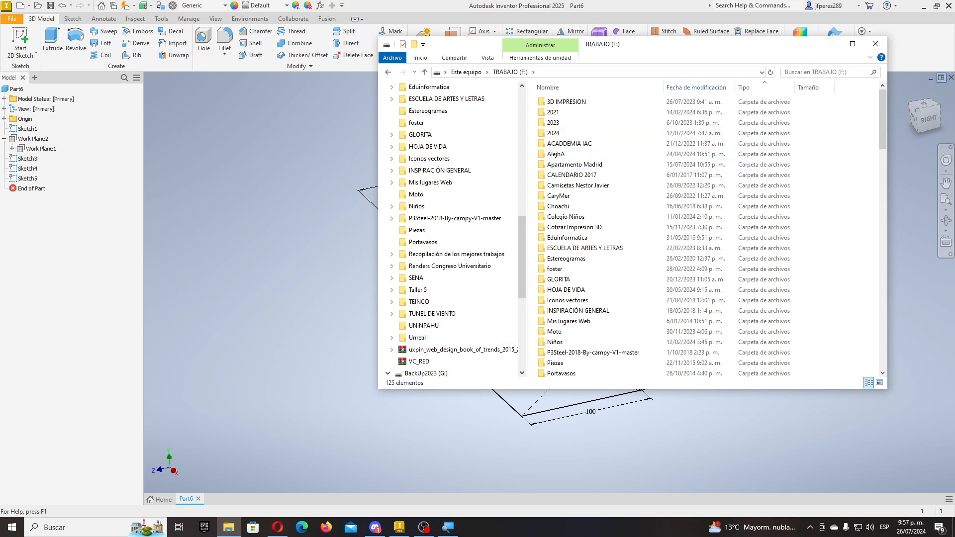
click(876, 44)
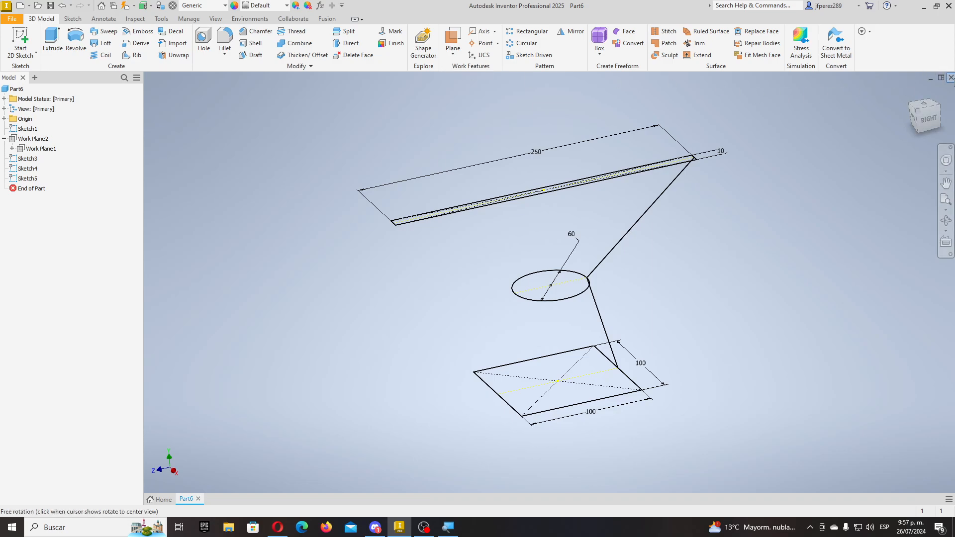
- Close Part6 without saving and create a new standard part
click(951, 77)
click(450, 276)
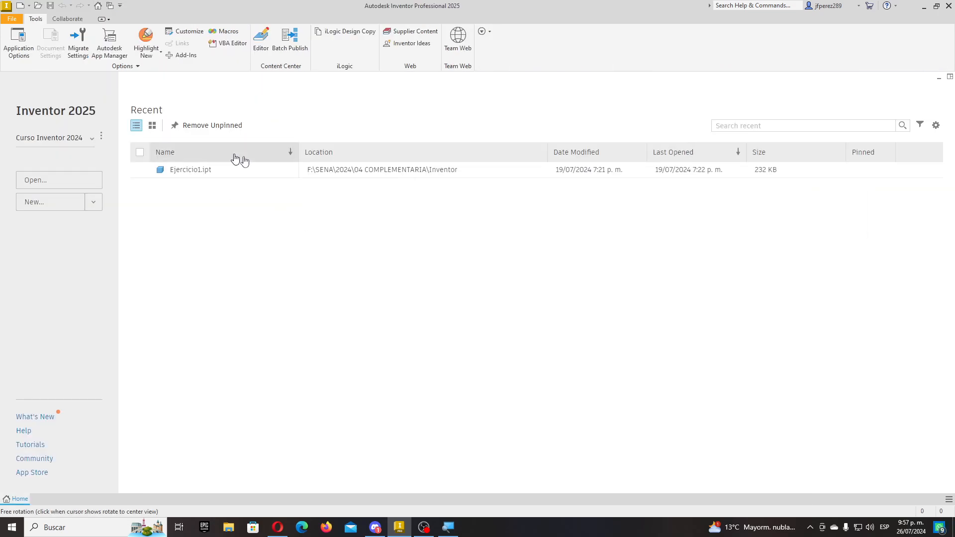
click(21, 6)
double_click(551, 192)
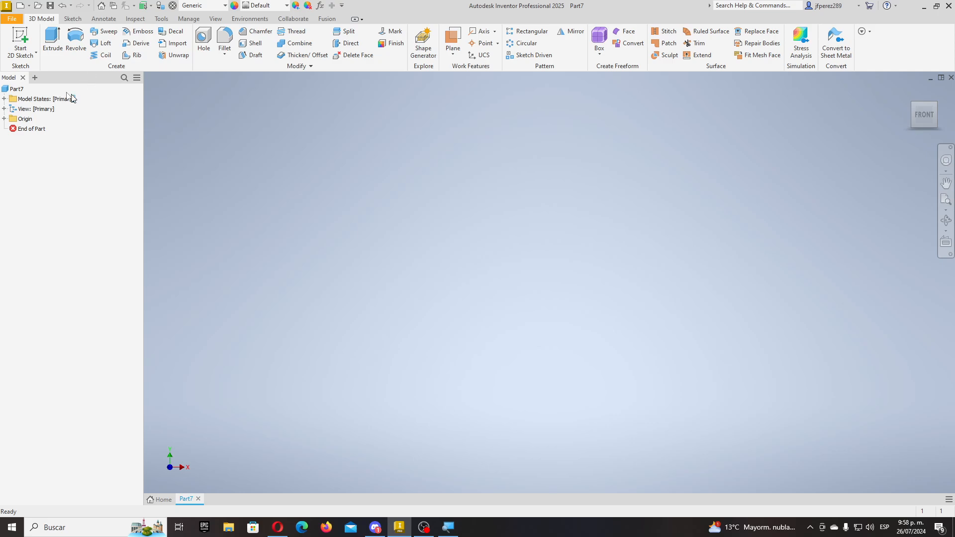
- Start a sketch on the XY plane and draw a vertical line upward from the origin
click(20, 39)
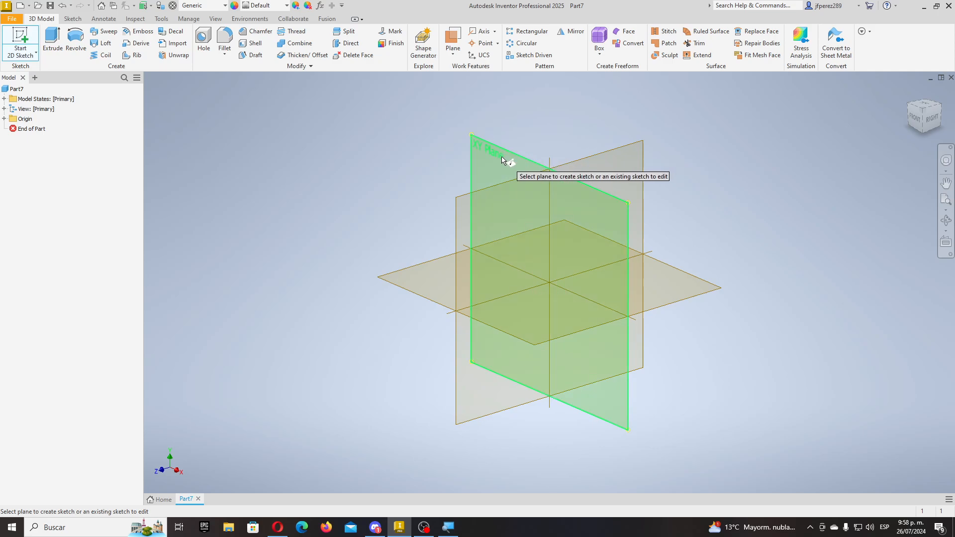
click(505, 155)
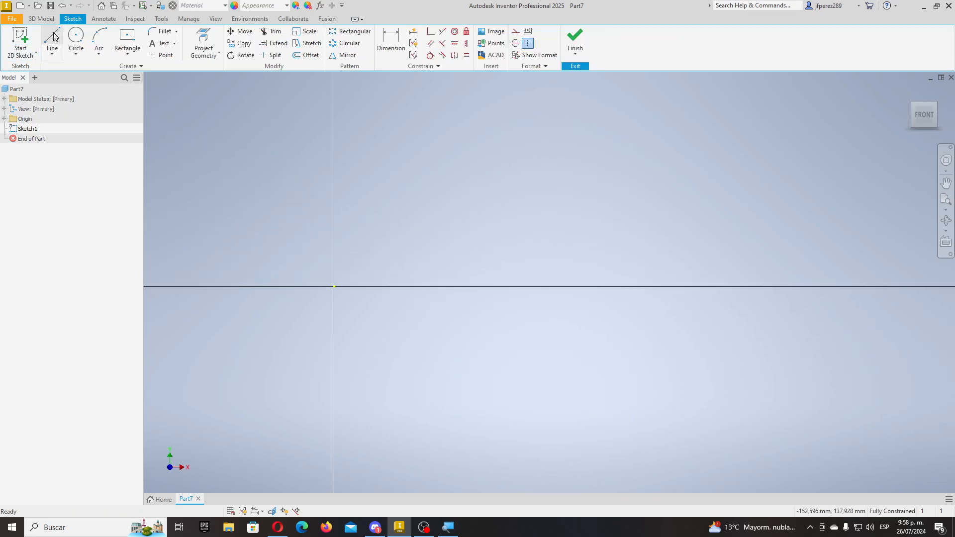
click(52, 39)
middle_drag(333, 286, 356, 354)
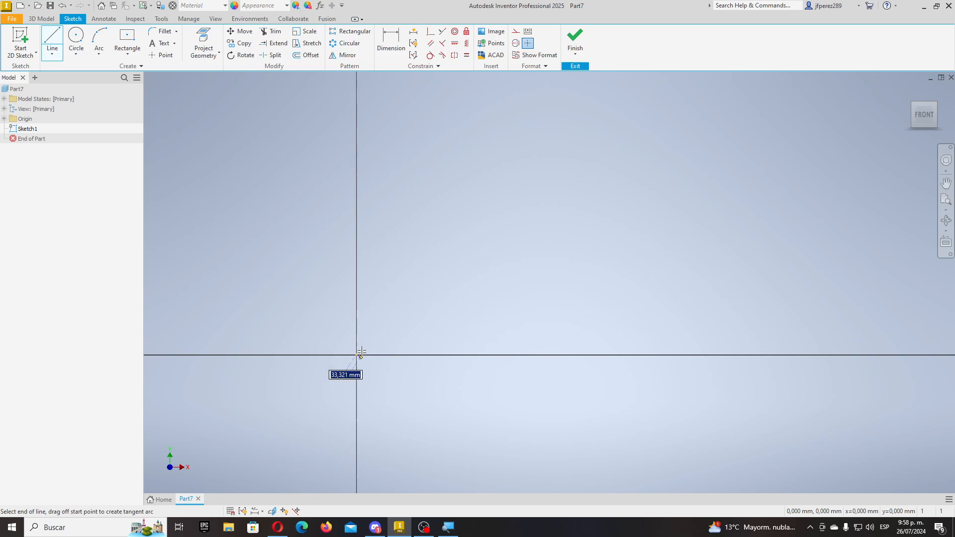
click(356, 354)
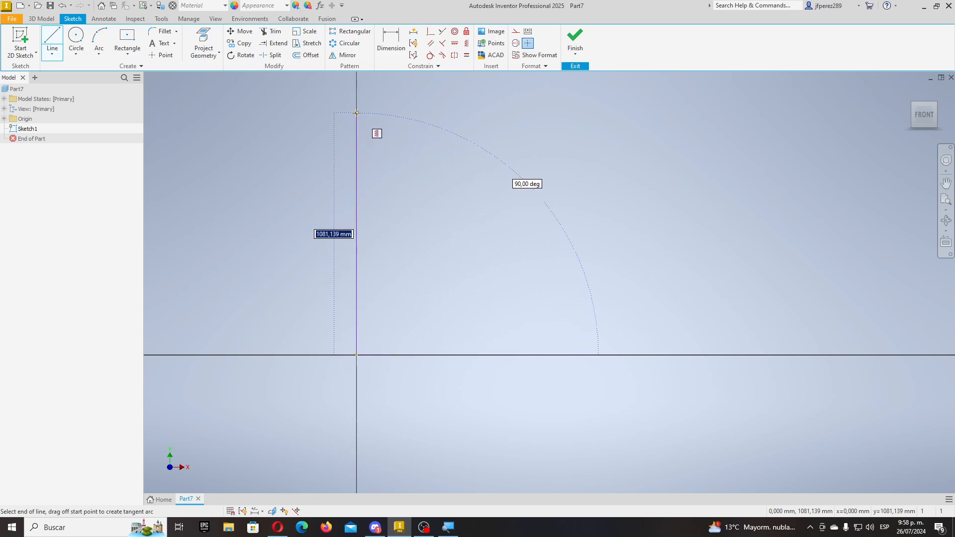
click(356, 113)
key(Escape)
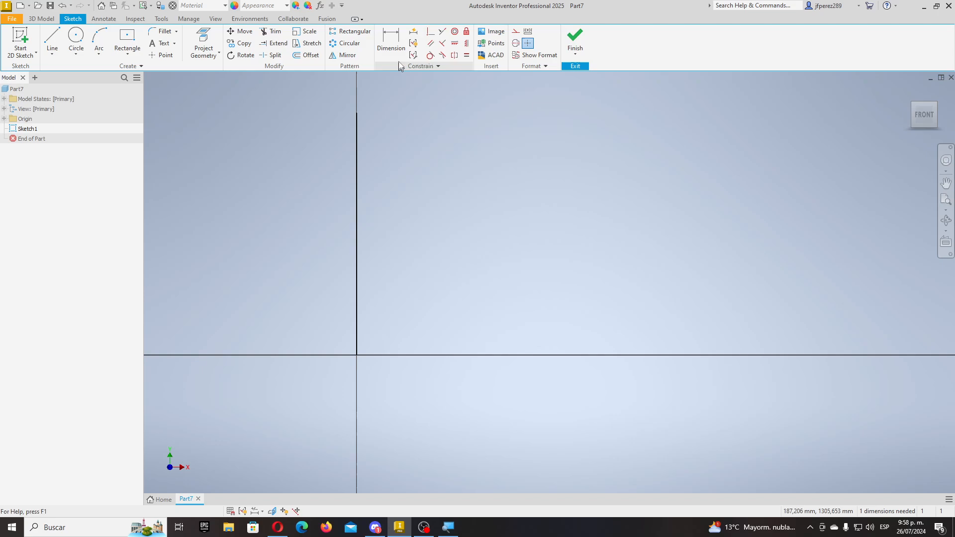
- Dimension the vertical line to 20 mm
click(391, 39)
click(356, 287)
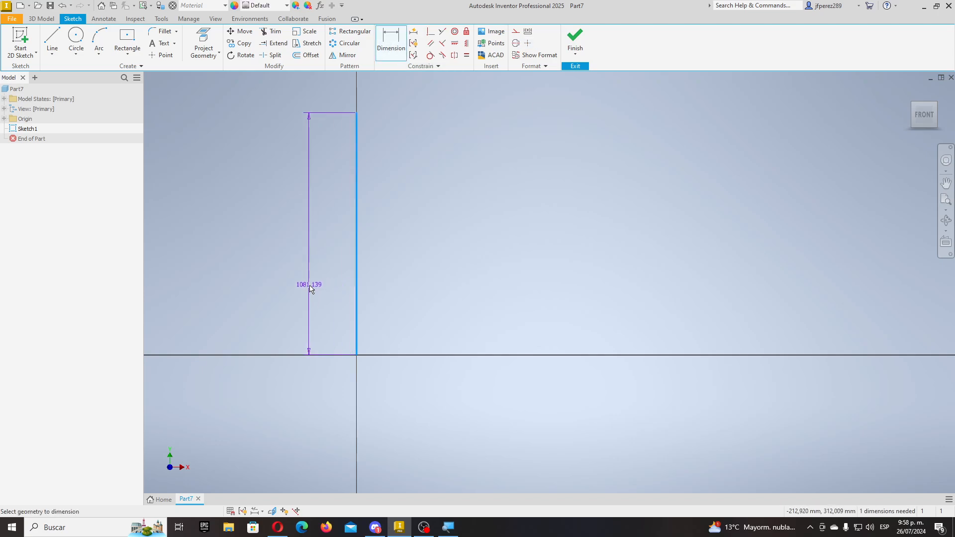
click(309, 285)
text(20)
key(Return)
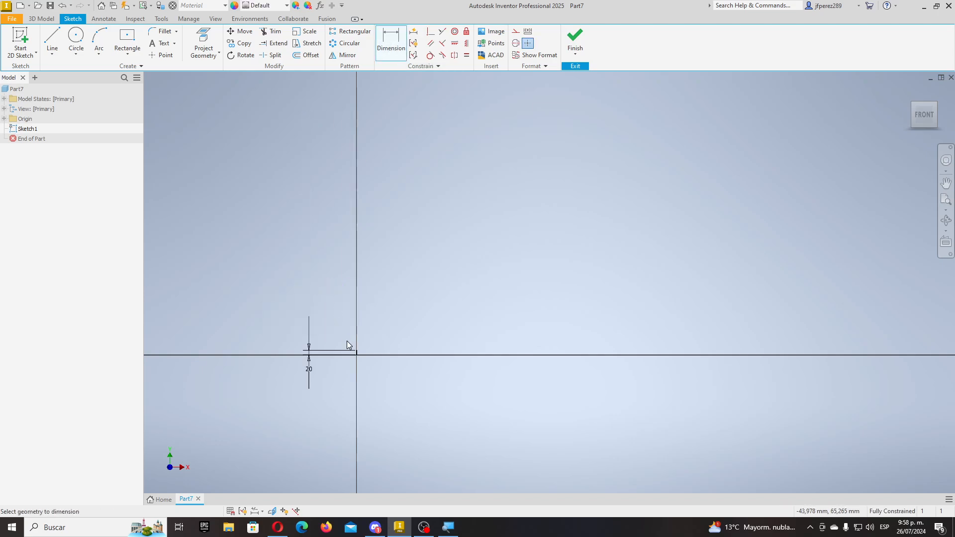
scroll(340, 360, down, 5)
scroll(278, 351, up, 4)
key(Escape)
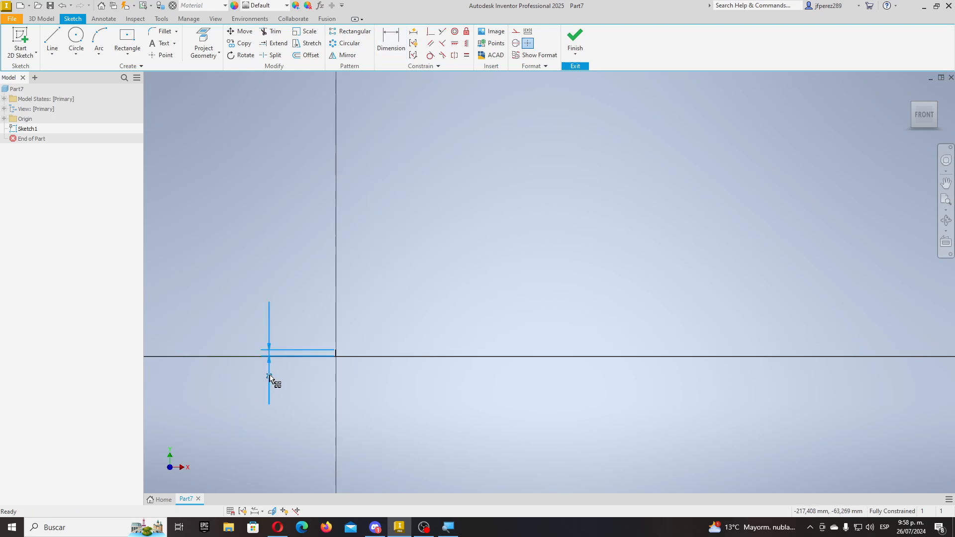
scroll(337, 358, down, 4)
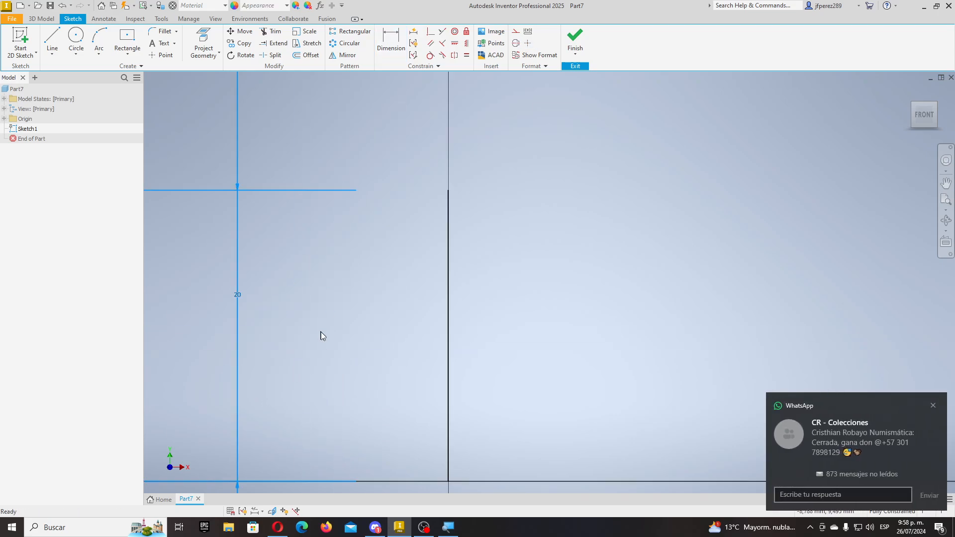
scroll(322, 331, up, 4)
scroll(348, 393, down, 4)
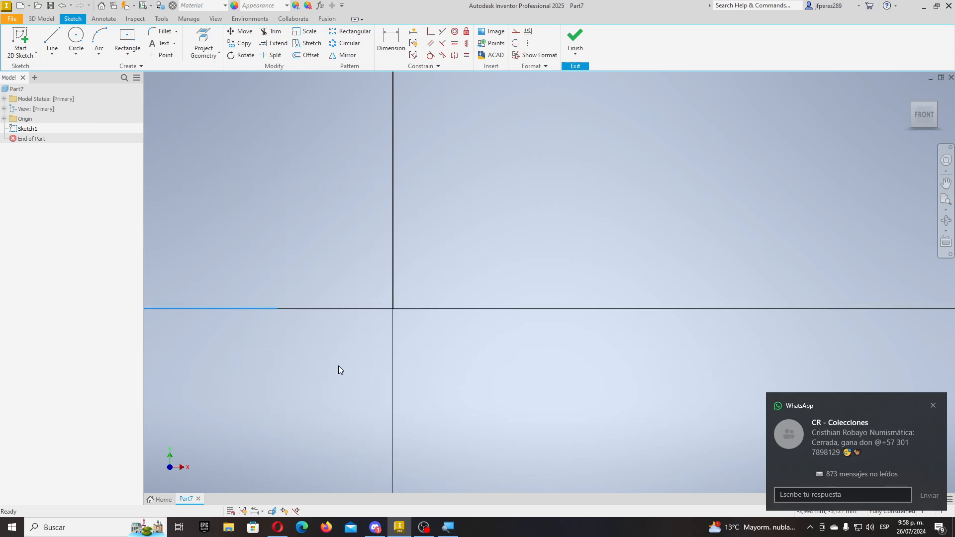
scroll(318, 323, up, 3)
click(78, 39)
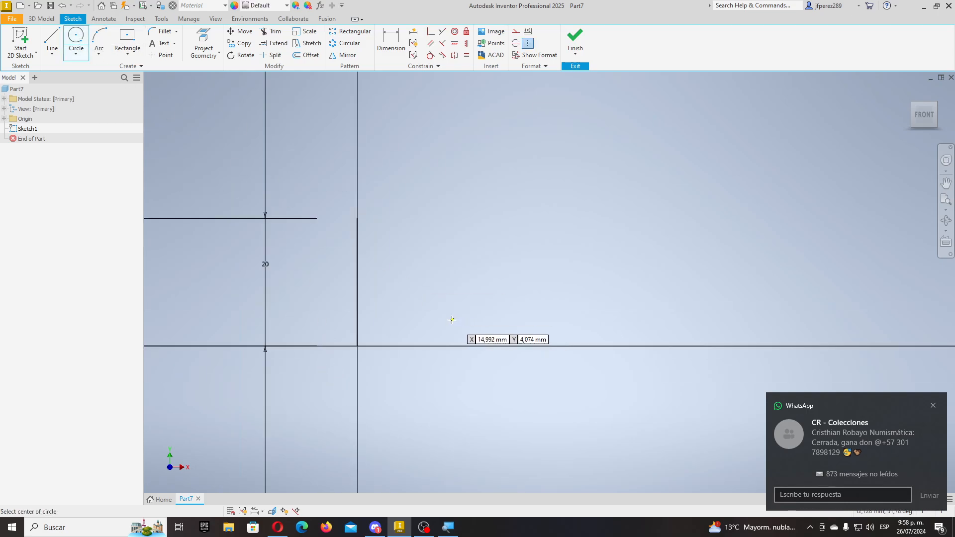
- Draw a circle centred on the horizontal axis and dimension its diameter to 2
click(422, 346)
click(426, 339)
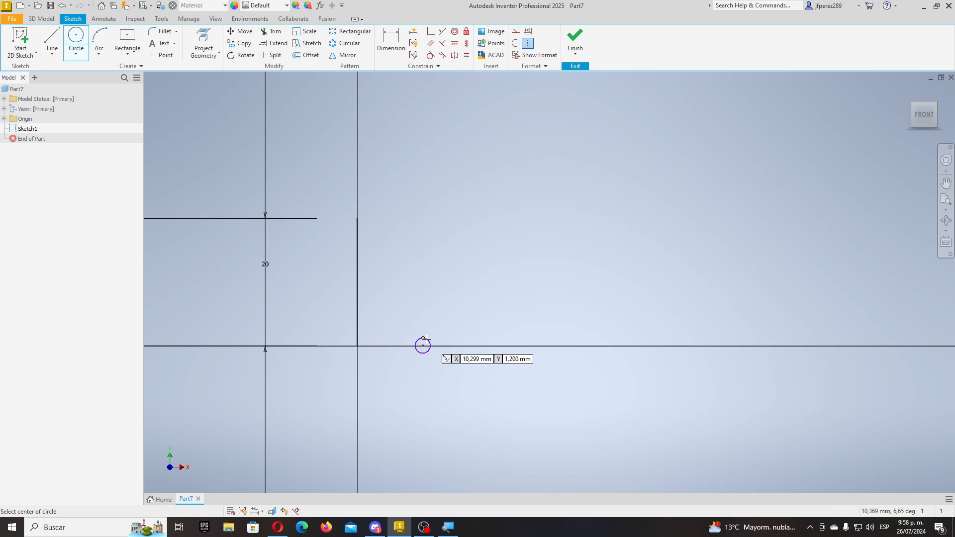
click(383, 40)
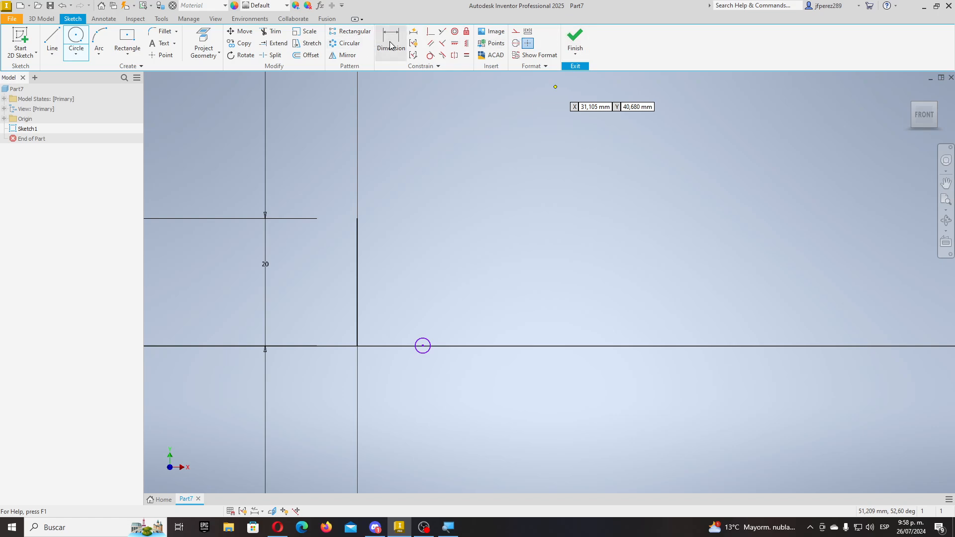
click(427, 340)
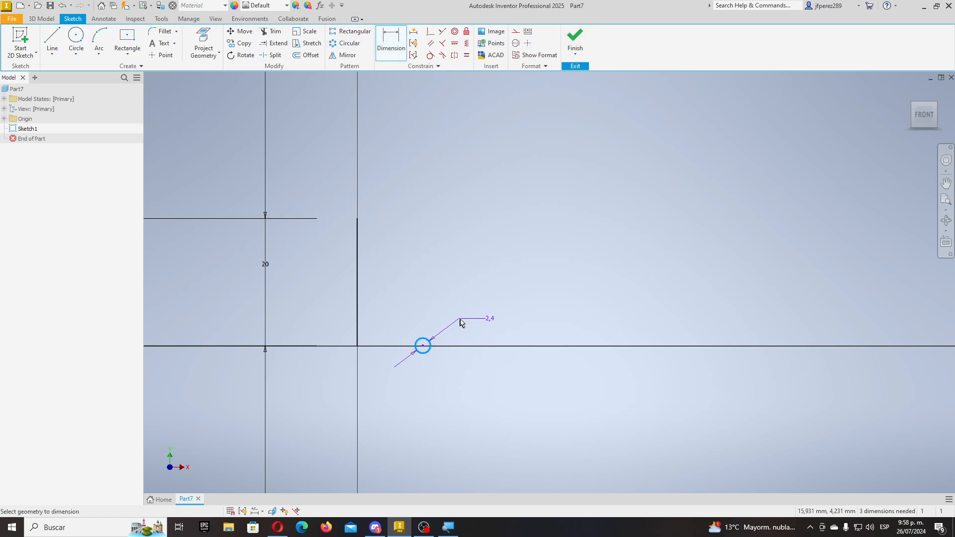
click(458, 316)
text(2,4001777)
key(Return)
- Dimension the circle centre 5 mm from the vertical line
scroll(377, 368, down, 5)
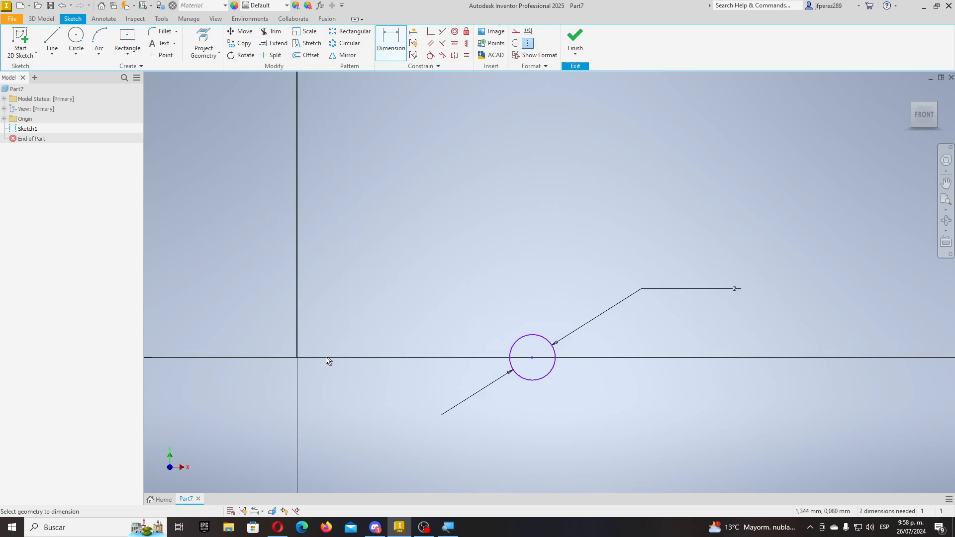
click(531, 359)
click(404, 455)
text(5)
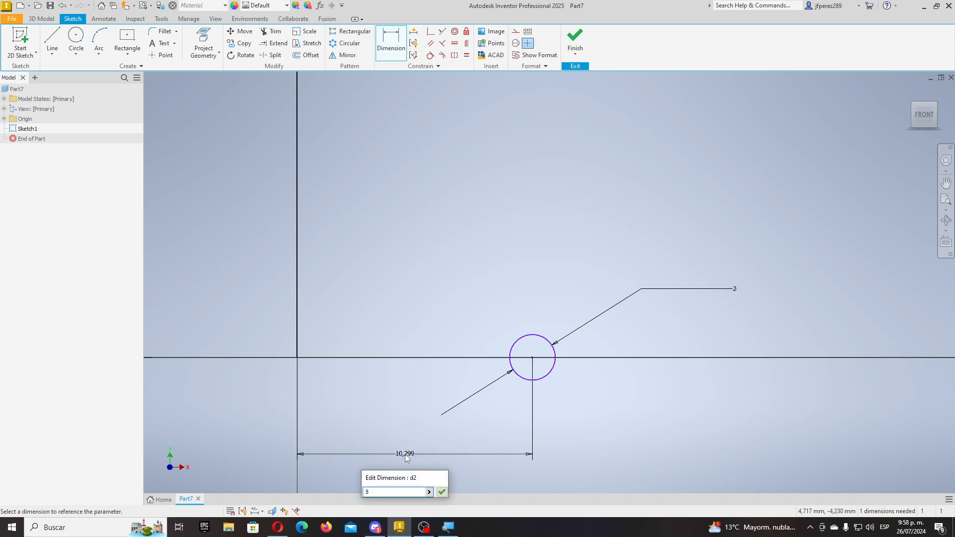
key(Return)
scroll(436, 381, up, 6)
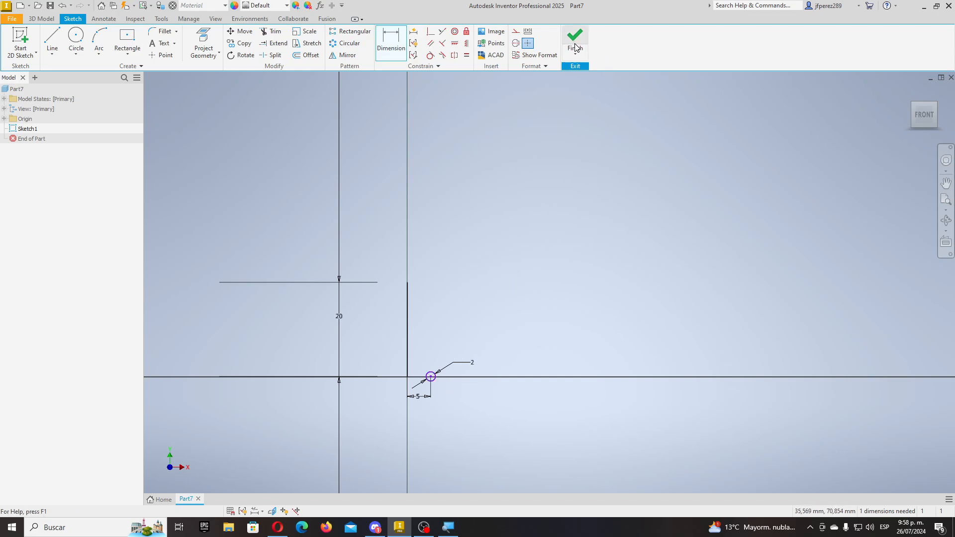
key(Escape)
- Change the circle's diameter dimension from 2 to 1 mm
scroll(479, 379, down, 3)
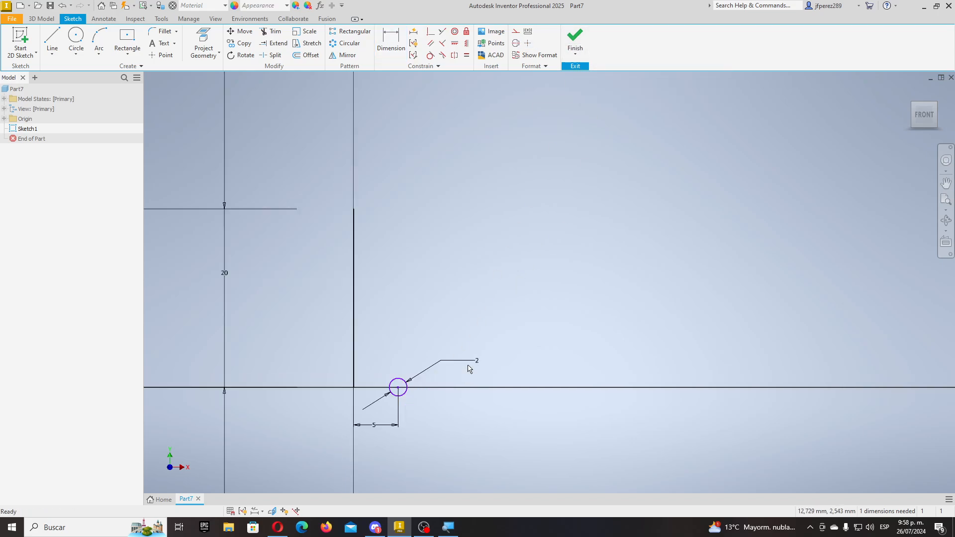
double_click(483, 364)
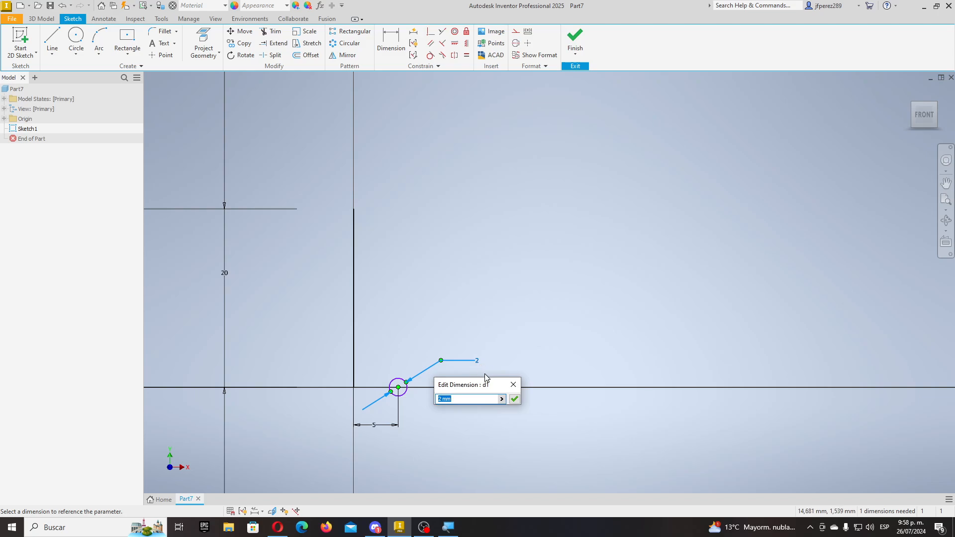
text(1)
key(Return)
- Finish the sketch, reopen Sketch1, and convert the vertical line to construction geometry
click(575, 40)
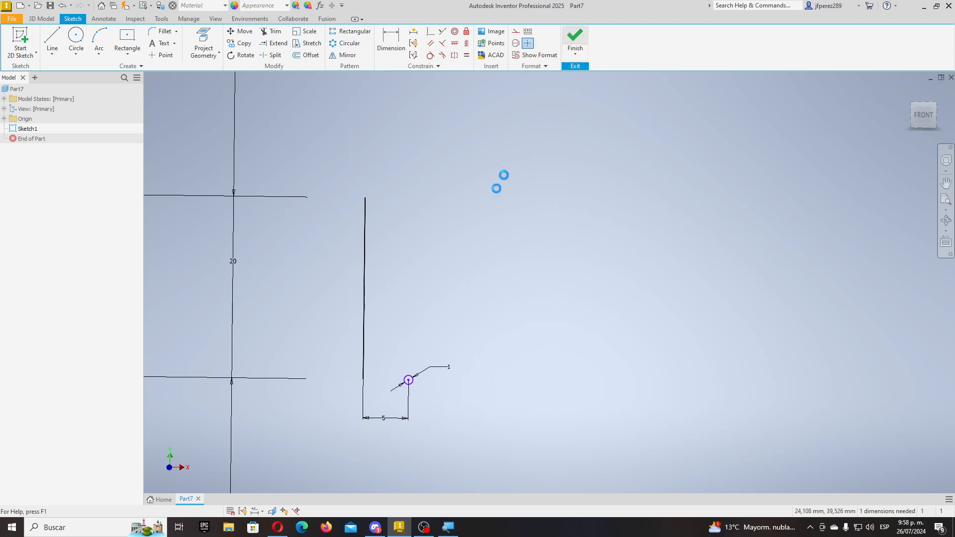
scroll(448, 335, down, 3)
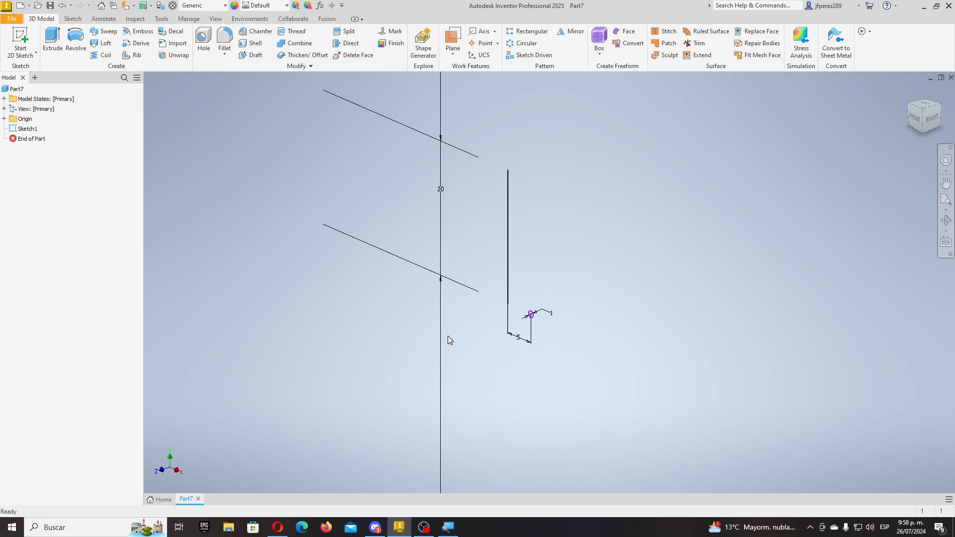
click(507, 249)
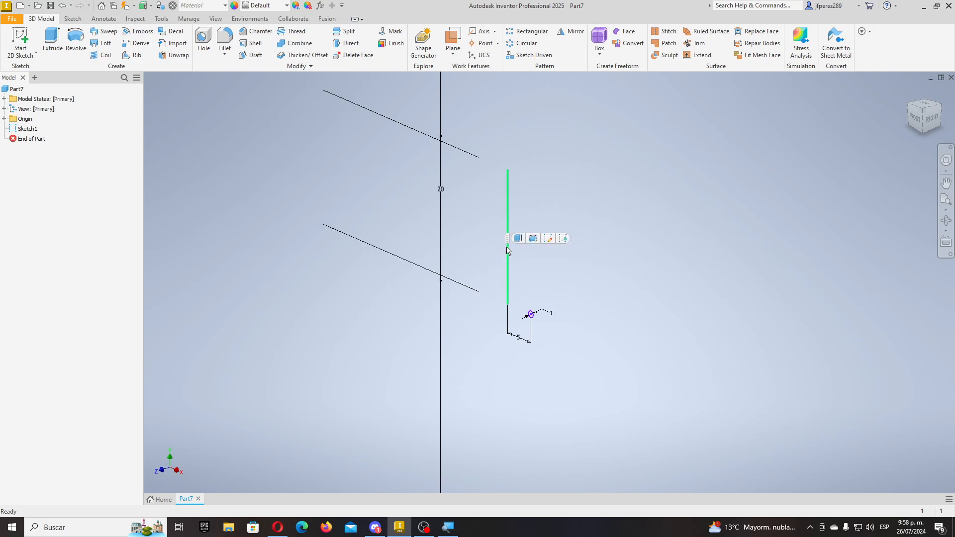
click(548, 239)
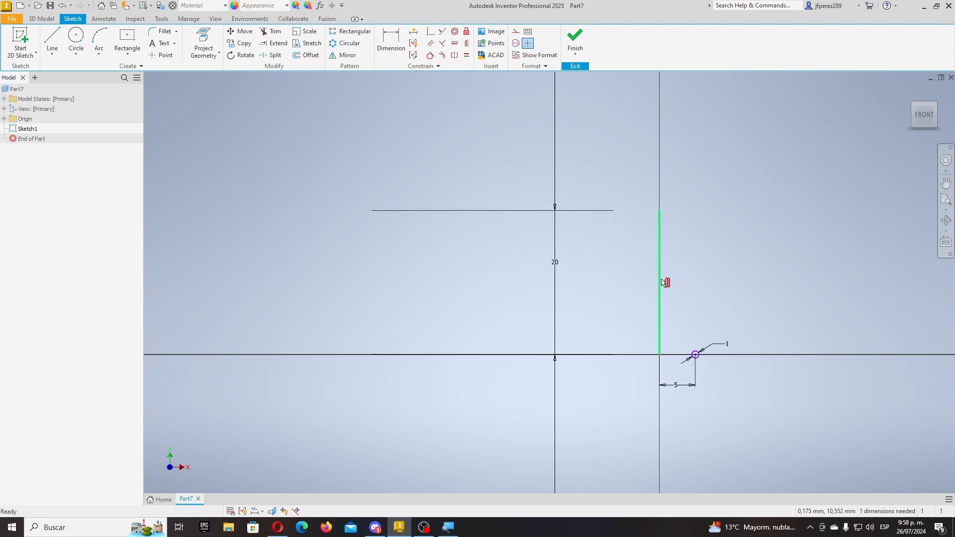
click(516, 43)
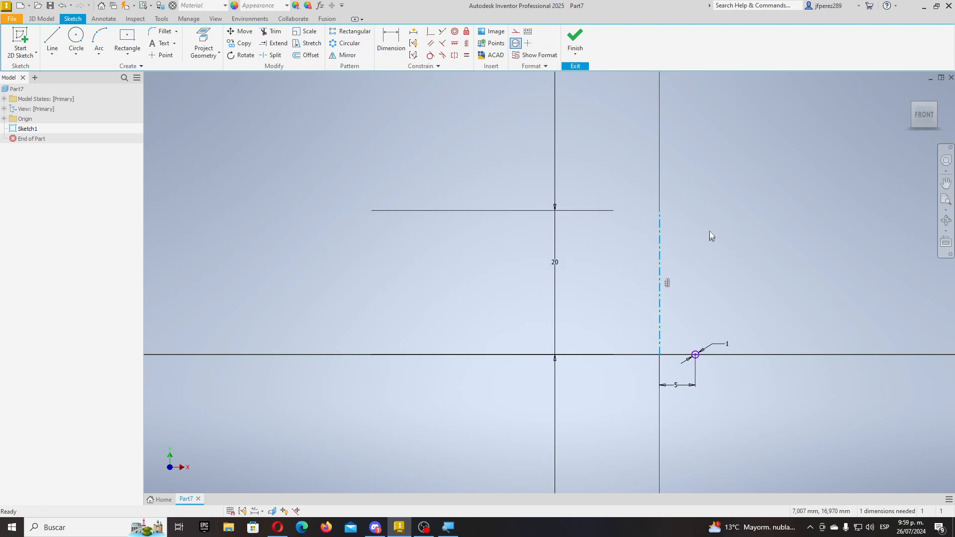
click(576, 39)
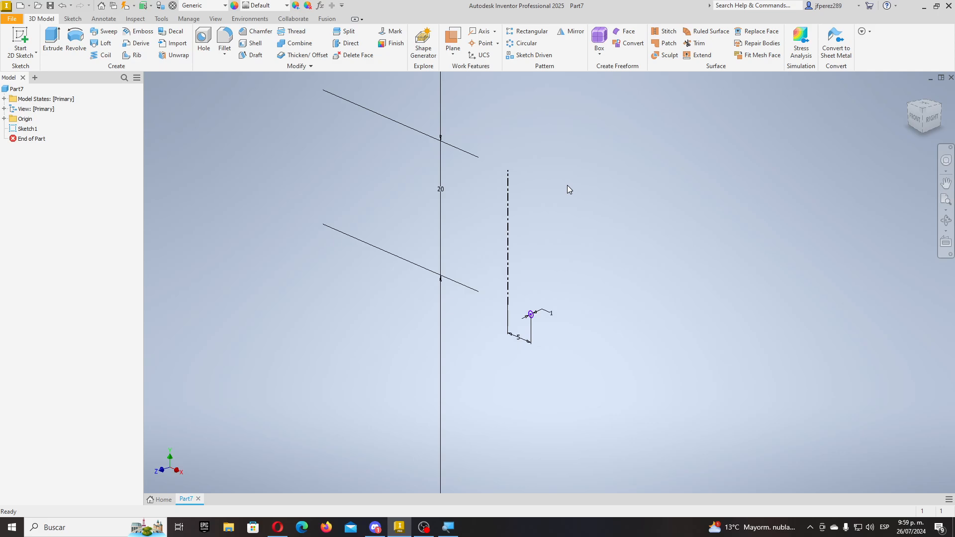
- Start a Coil from the sketch, keeping the Pitch and Revolution method
click(102, 55)
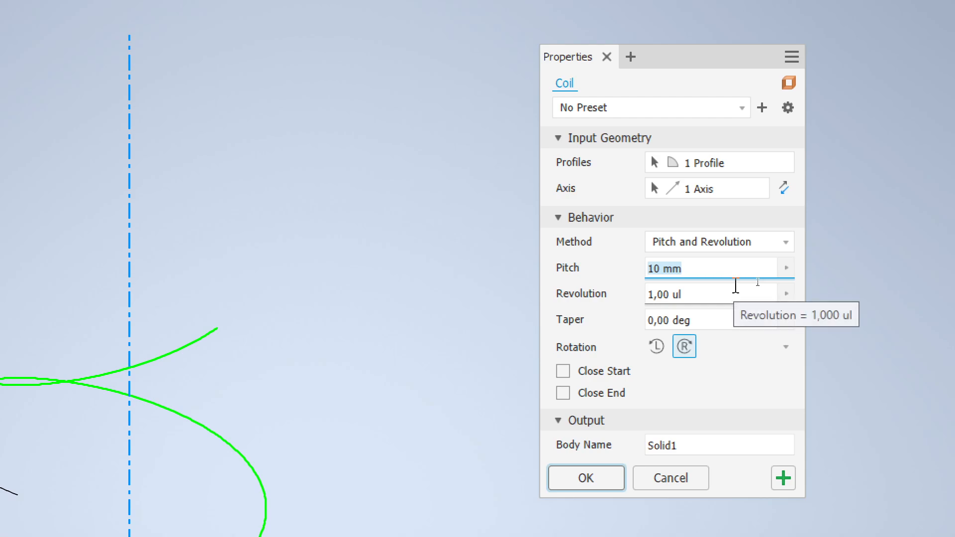
click(788, 243)
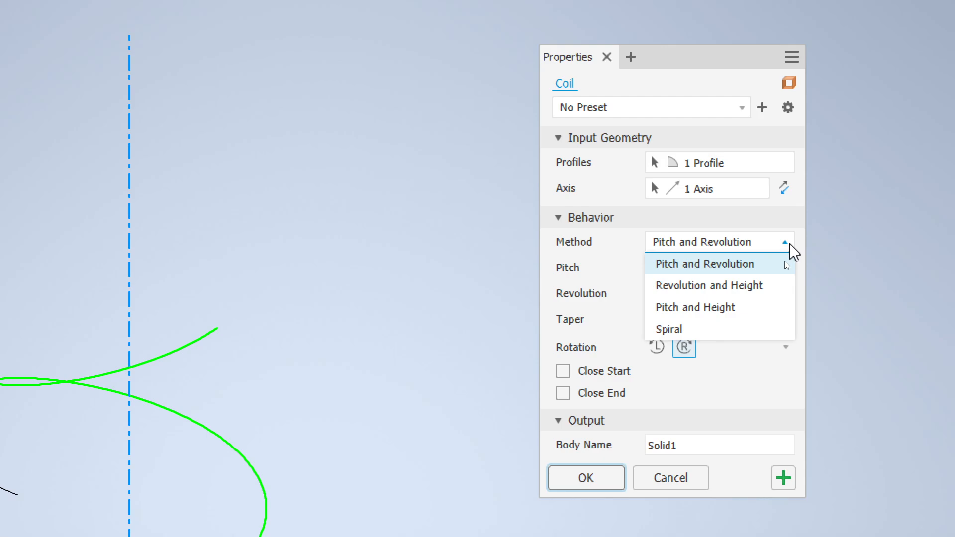
click(597, 250)
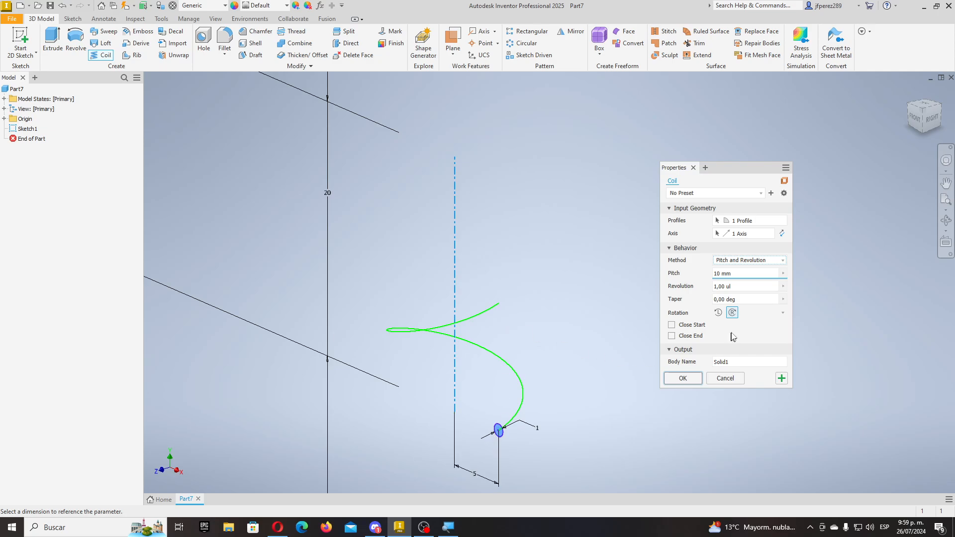
- Set the coil to 5 revolutions at 10 mm pitch
key(Tab)
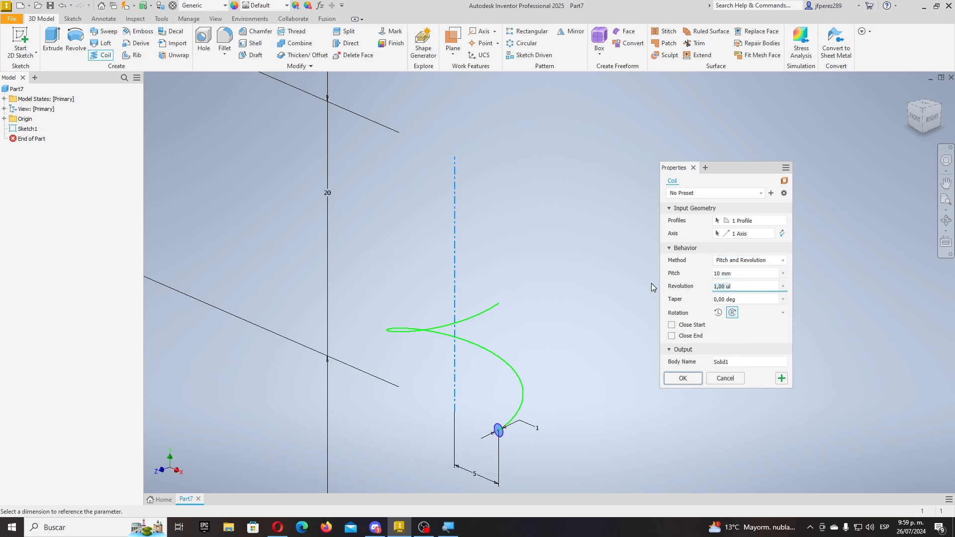
text(5)
scroll(505, 358, up, 2)
scroll(432, 444, down, 1)
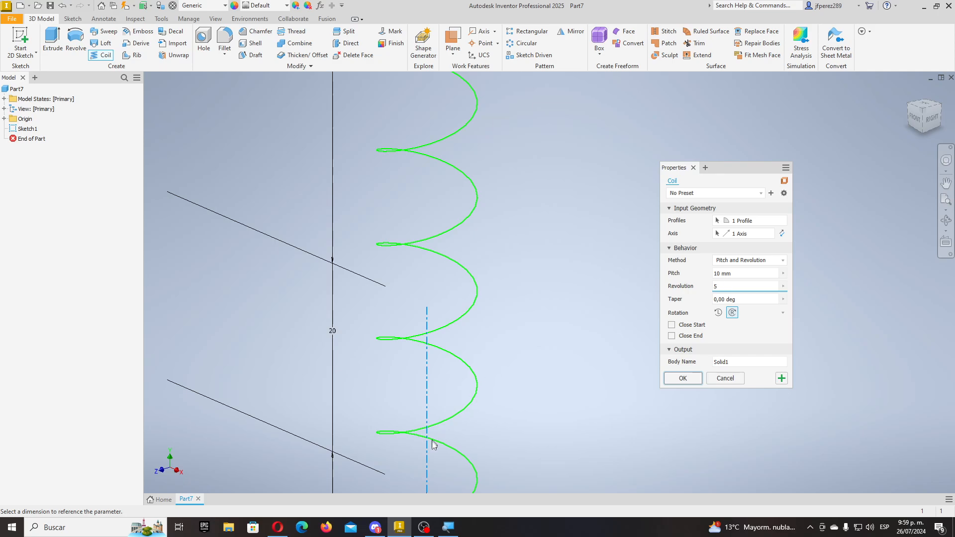
scroll(510, 443, up, 2)
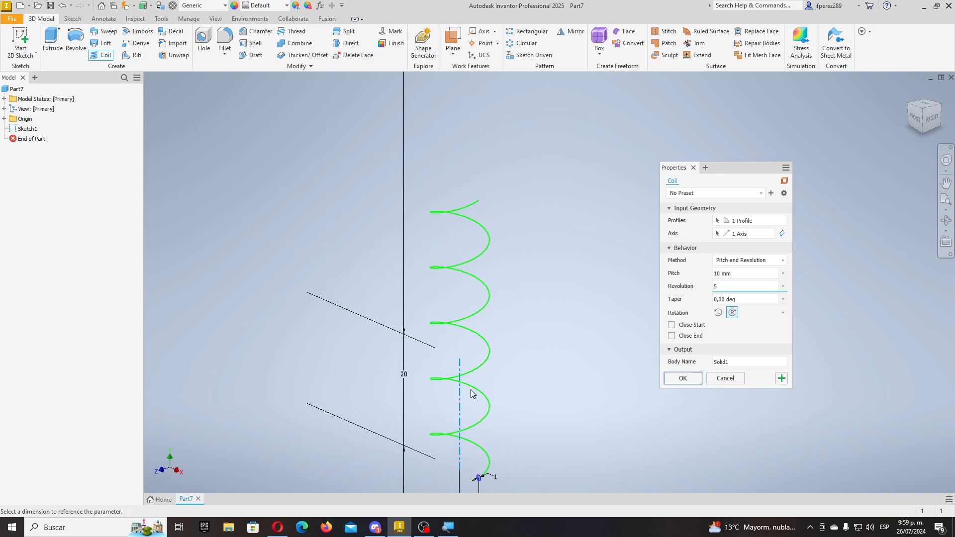
scroll(485, 490, down, 3)
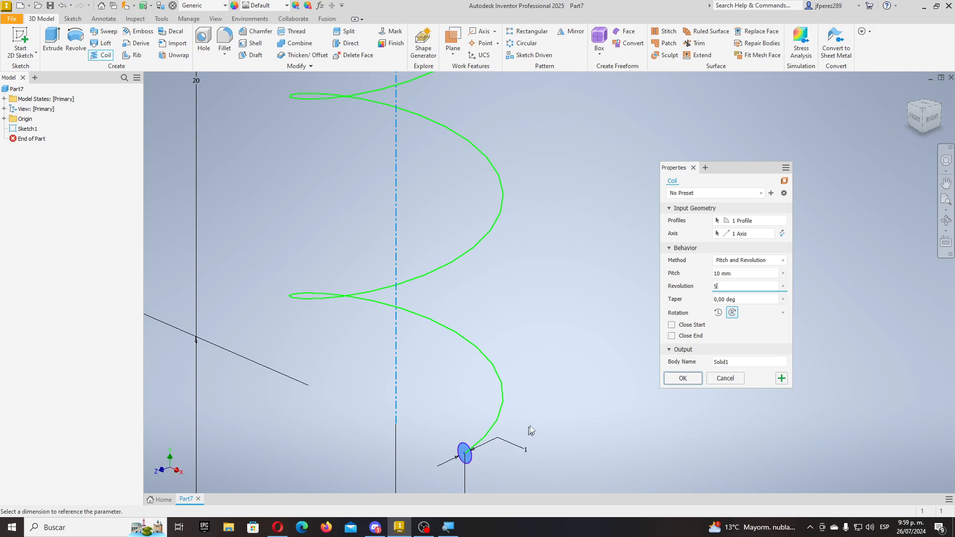
click(753, 261)
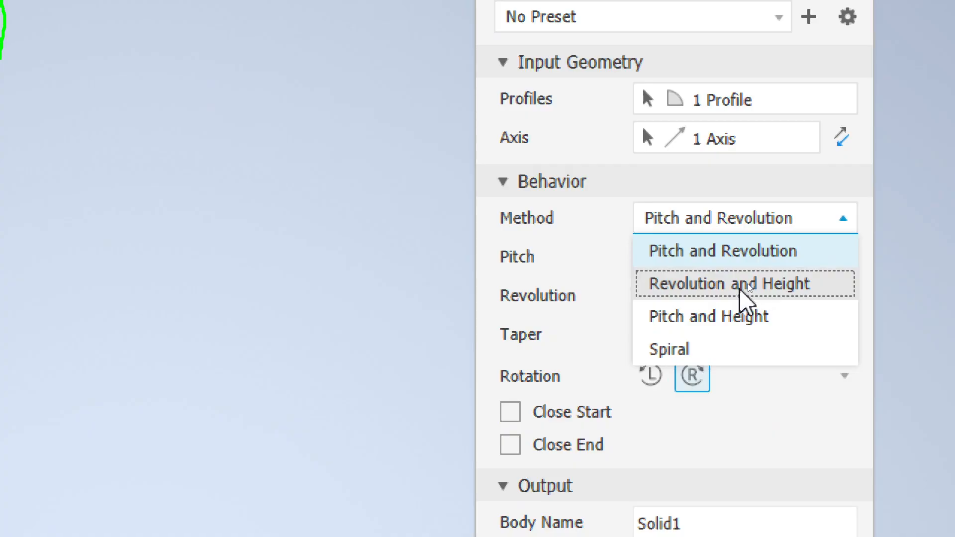
- Switch the coil method to Revolution and Height with a height of 12
click(752, 283)
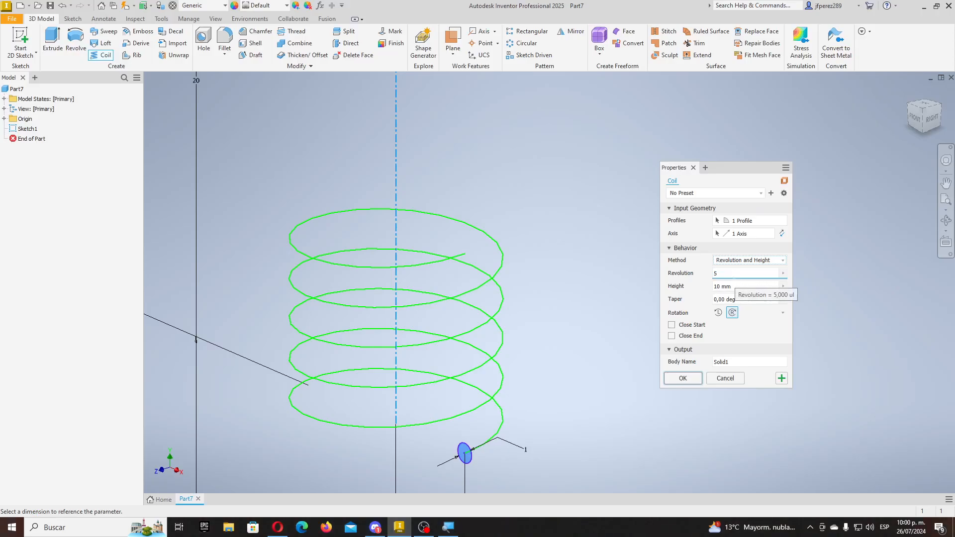
key(Tab)
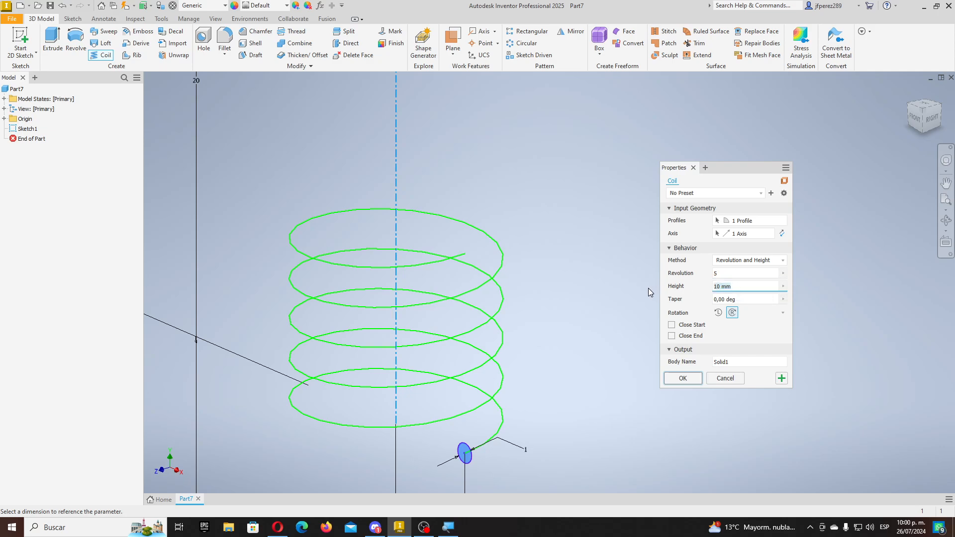
text(12)
scroll(497, 276, up, 5)
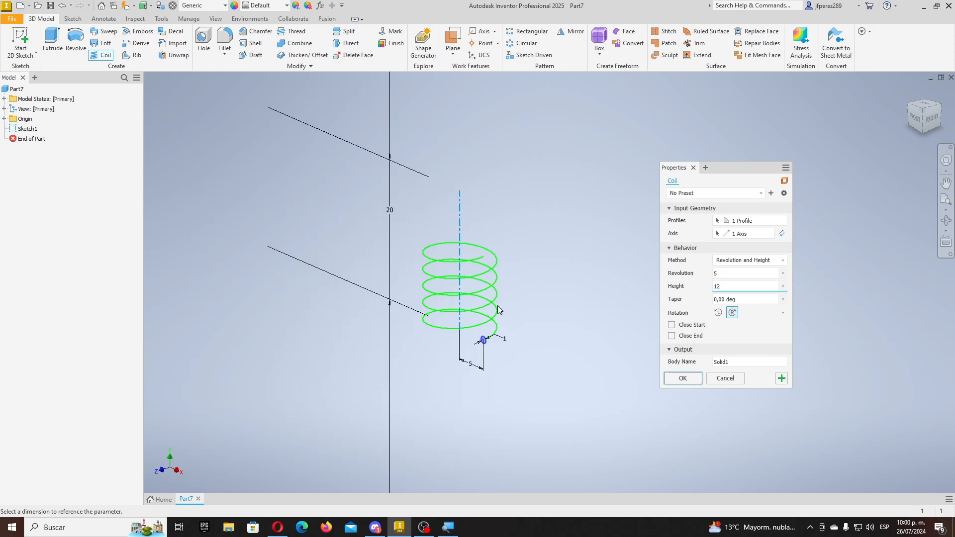
shift+middle_drag(516, 315, 572, 299)
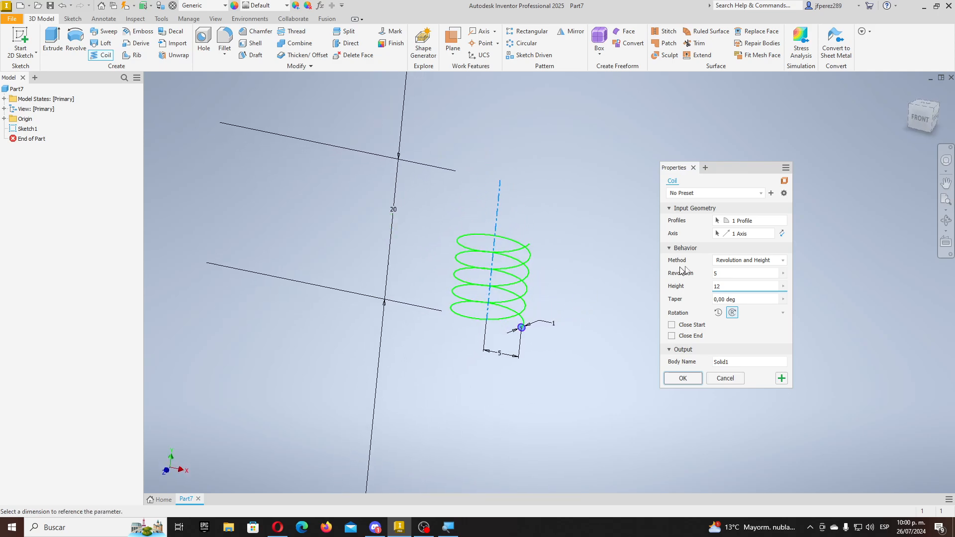
- Try the Pitch and Height method with pitch 8 and height 24
click(749, 260)
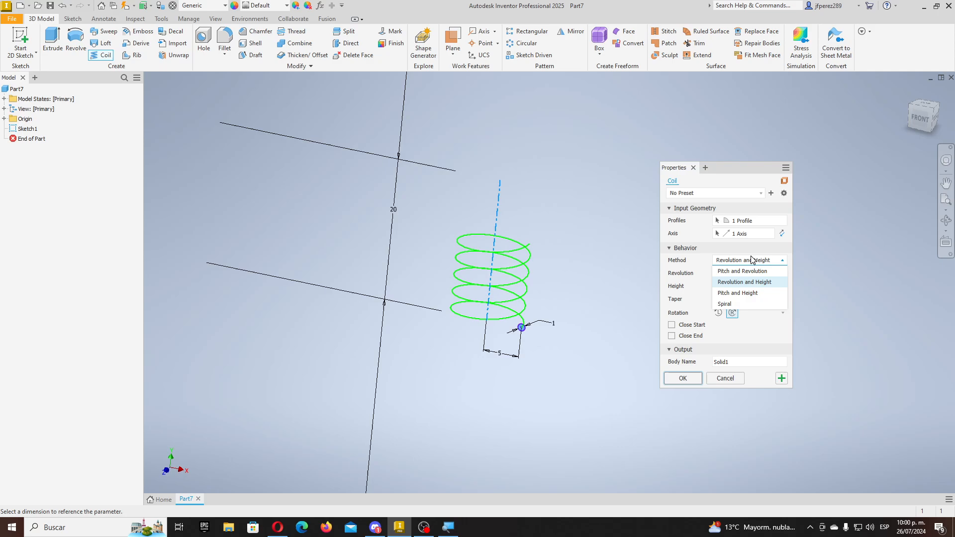
click(744, 293)
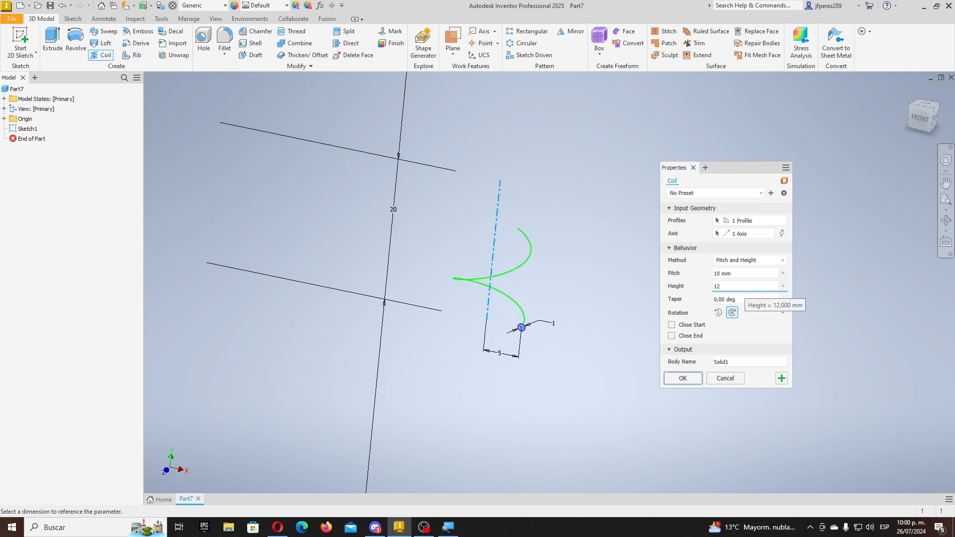
key(shift+Tab)
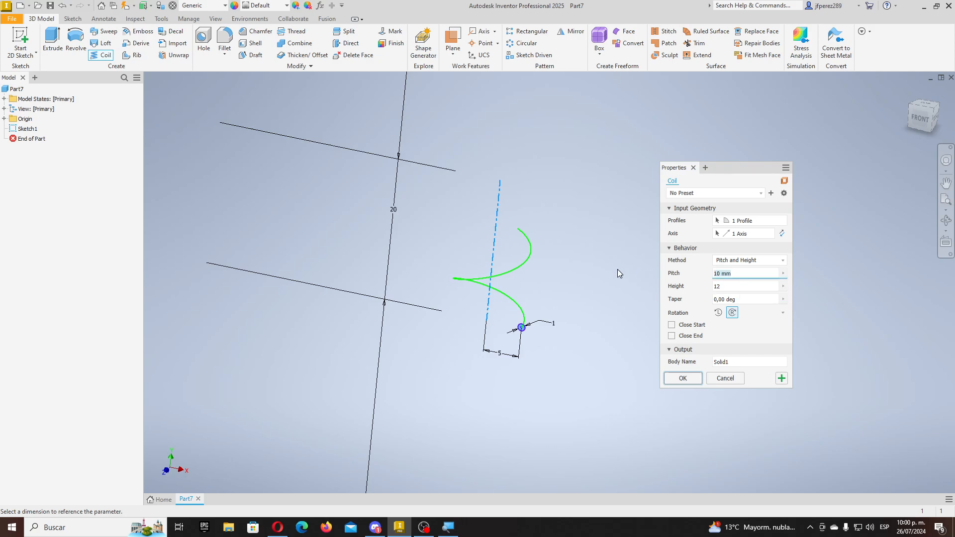
text(8)
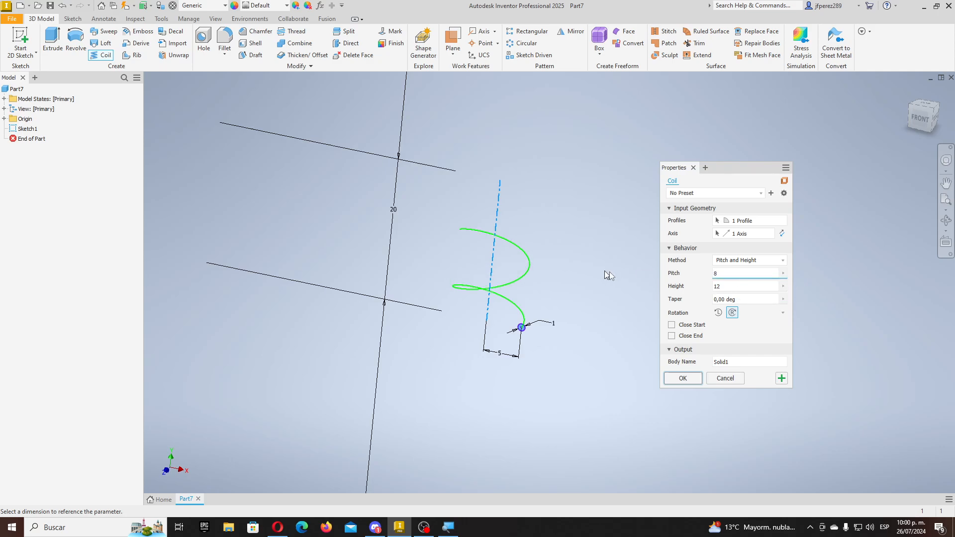
key(Tab)
text(24)
key(shift+Tab)
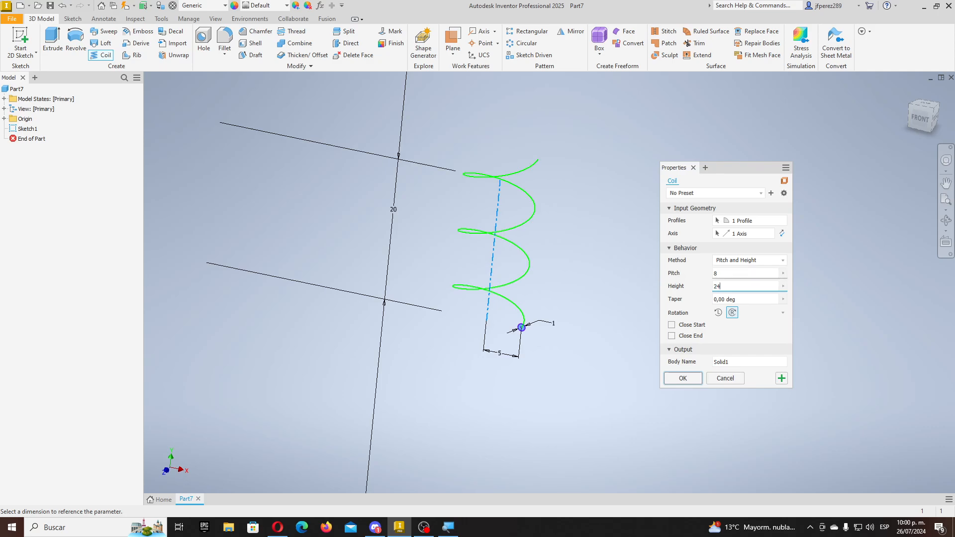
scroll(517, 194, down, 4)
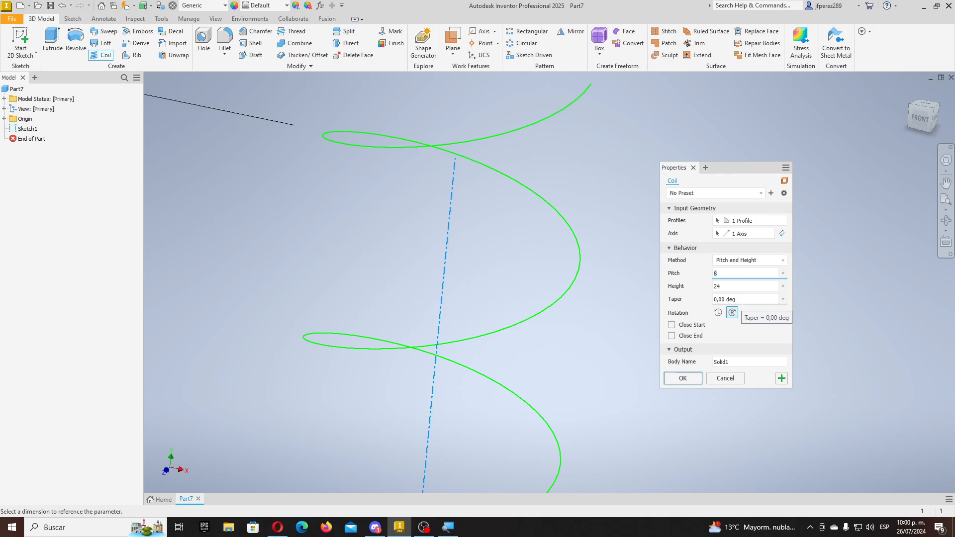
- Set the coil taper to 10 degrees
click(730, 300)
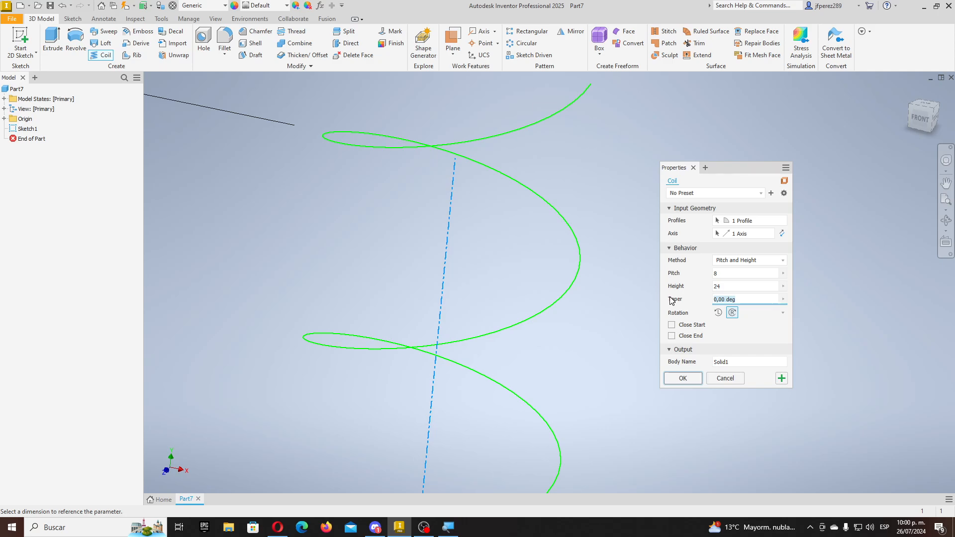
text(5)
scroll(605, 324, down, 3)
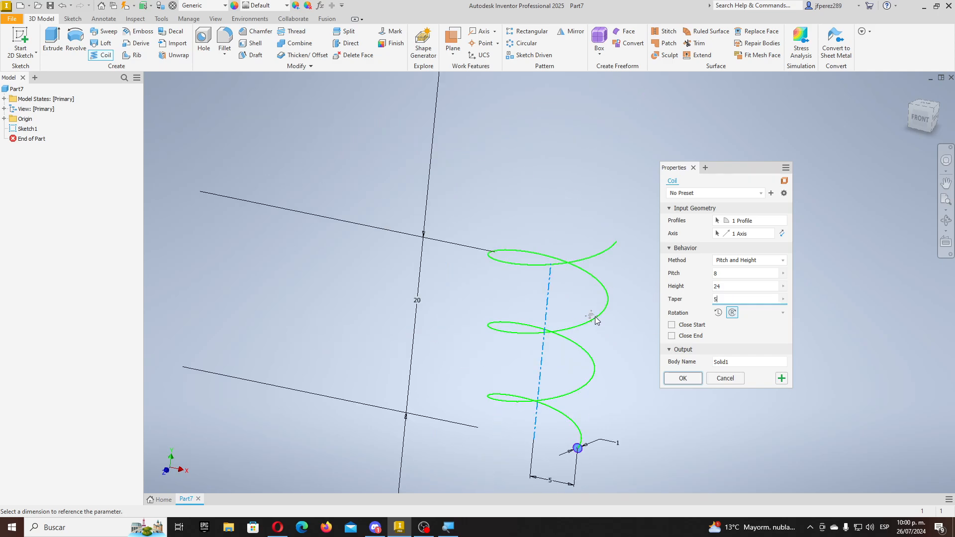
shift+middle_drag(549, 319, 596, 302)
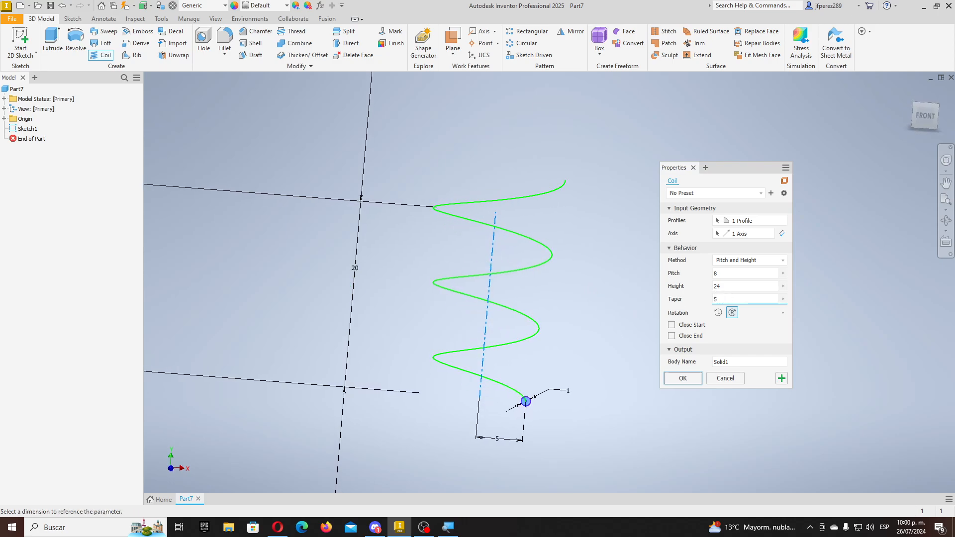
key(BackSpace)
text(10)
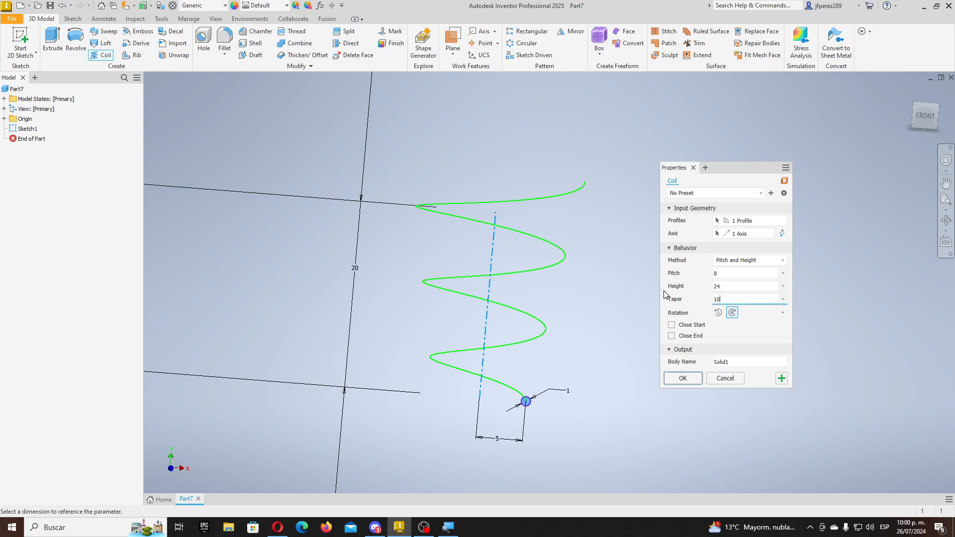
middle_drag(568, 358, 538, 380)
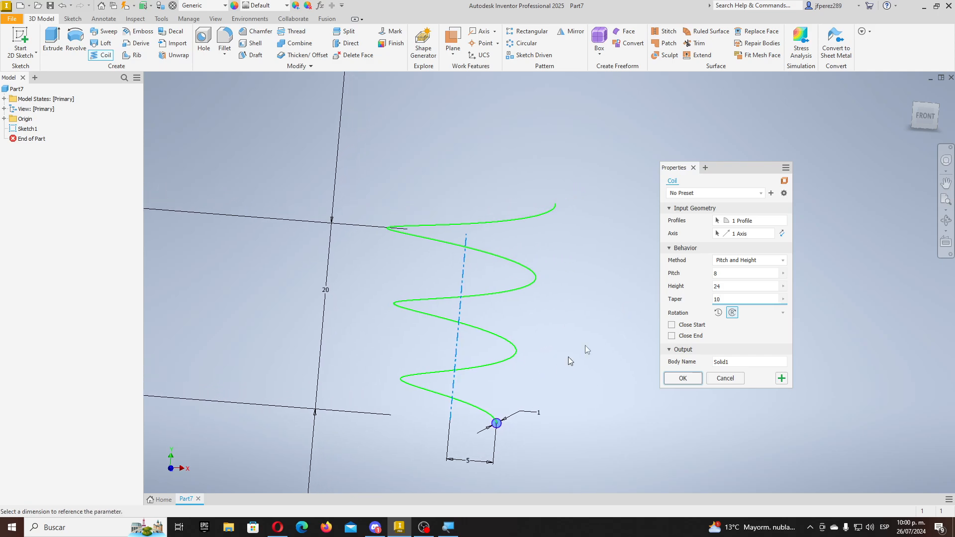
- Return to Revolution and Height with 8 revolutions and height 30, and create the coil
click(736, 260)
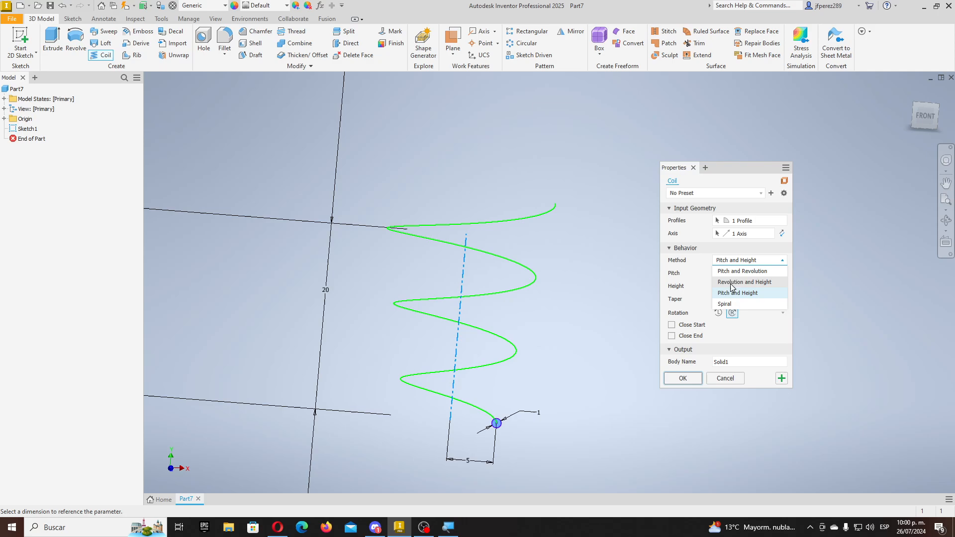
click(730, 282)
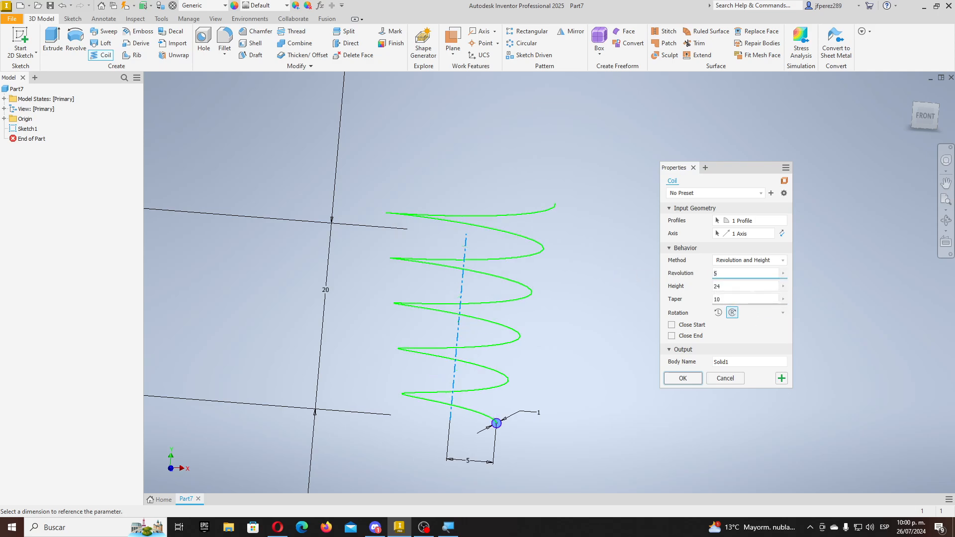
key(BackSpace)
text(8)
key(Tab)
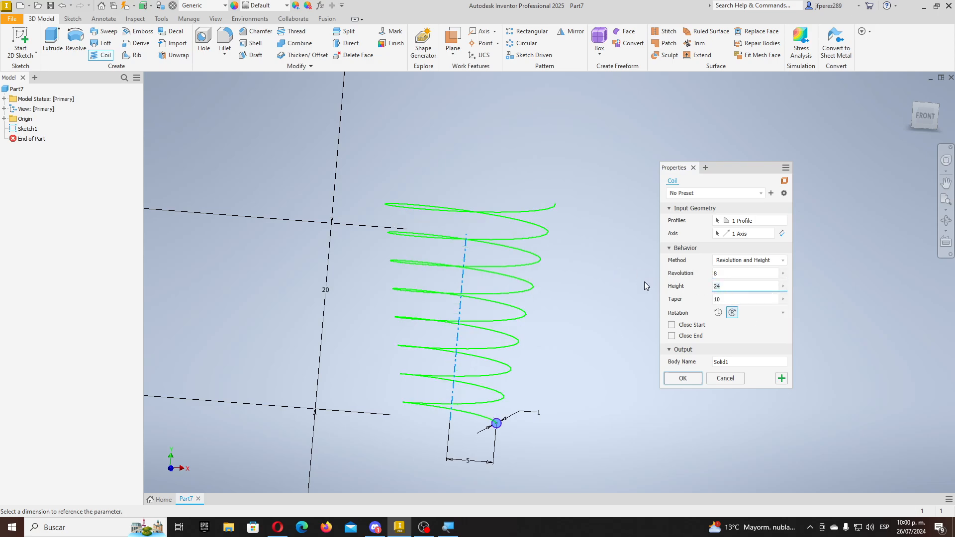
text(30)
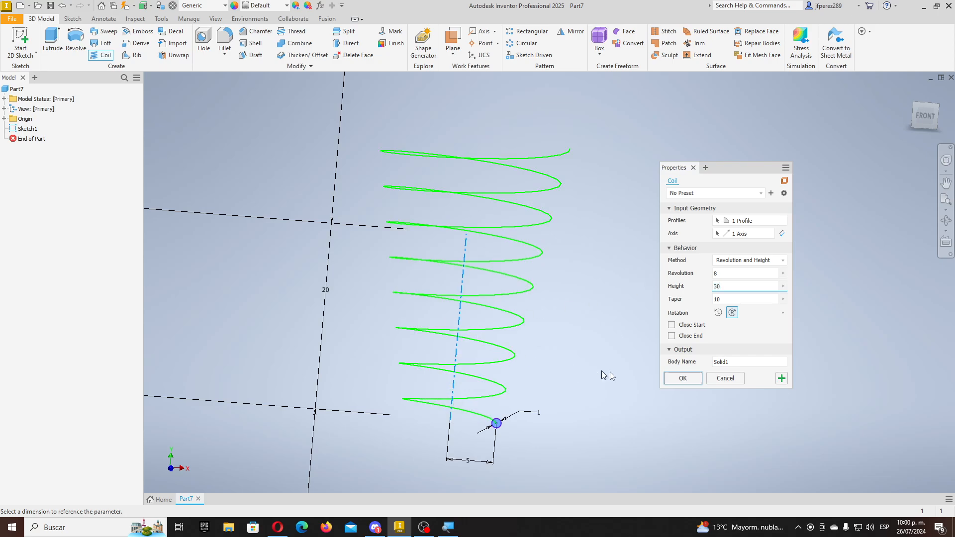
click(687, 380)
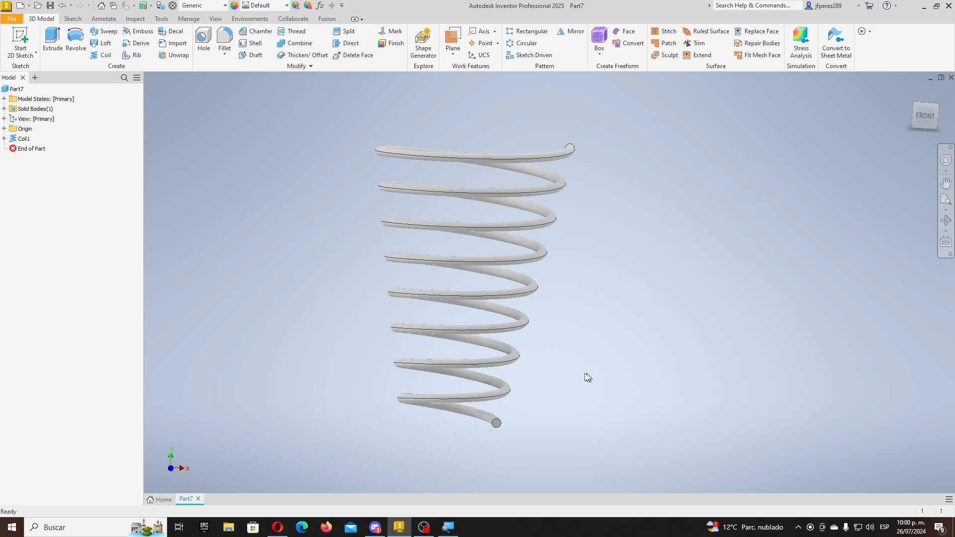
shift+middle_drag(554, 382, 631, 409)
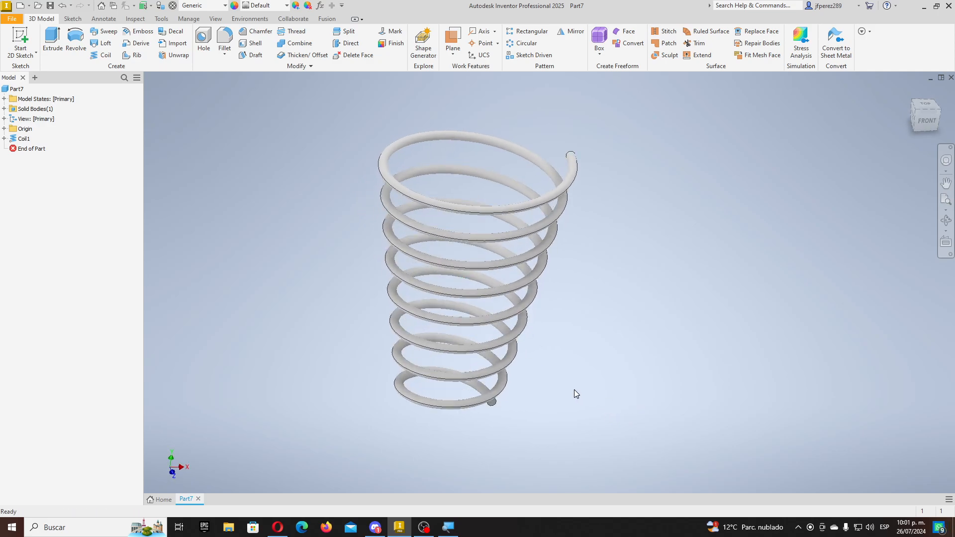
shift+middle_drag(573, 393, 562, 352)
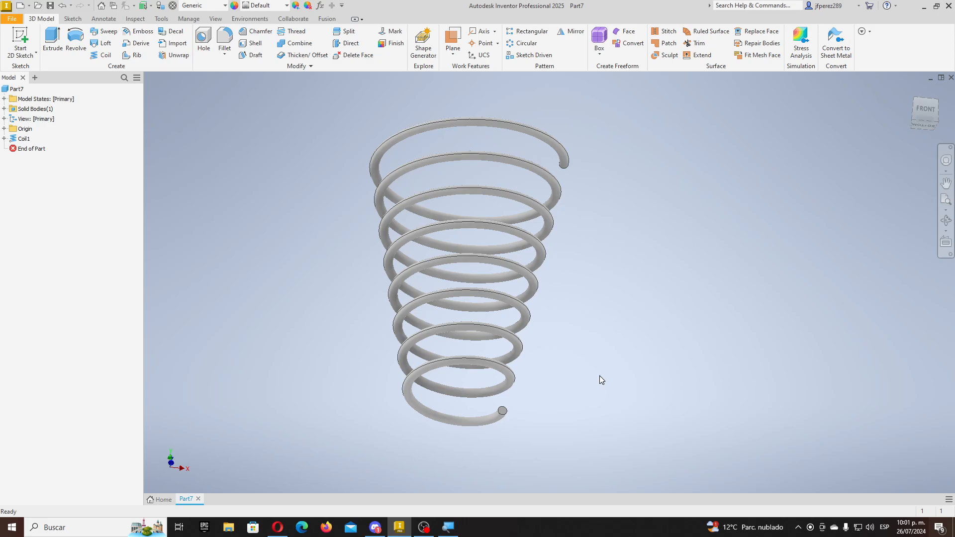
mouse_move(599, 375)
shift+middle_down()
mouse_move(563, 440)
mouse_move(567, 403)
mouse_move(549, 372)
shift+middle_up()
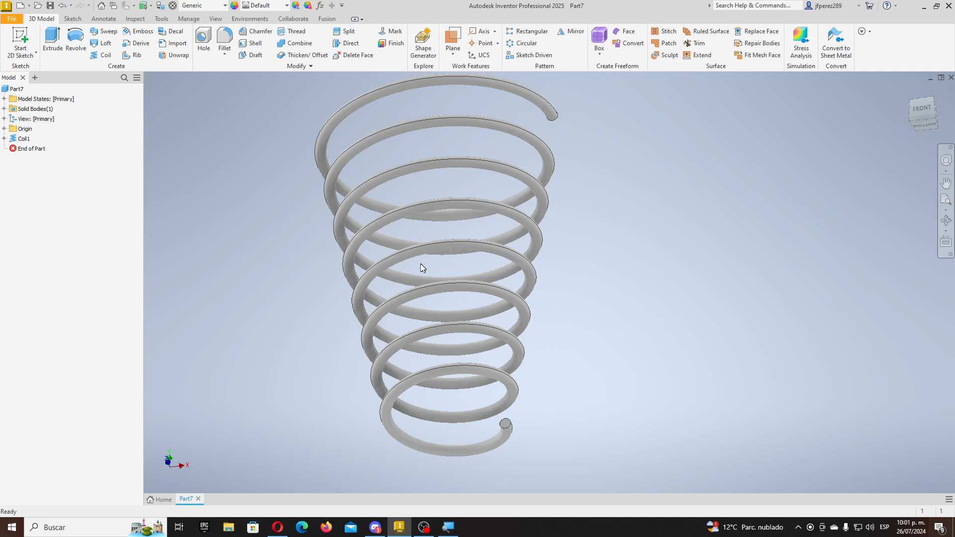
scroll(553, 333, down, 3)
mouse_move(554, 333)
shift+middle_down()
mouse_move(546, 375)
mouse_move(556, 378)
mouse_move(530, 395)
mouse_move(371, 414)
mouse_move(386, 306)
mouse_move(410, 256)
mouse_move(481, 327)
mouse_move(496, 277)
mouse_move(505, 302)
shift+middle_up()
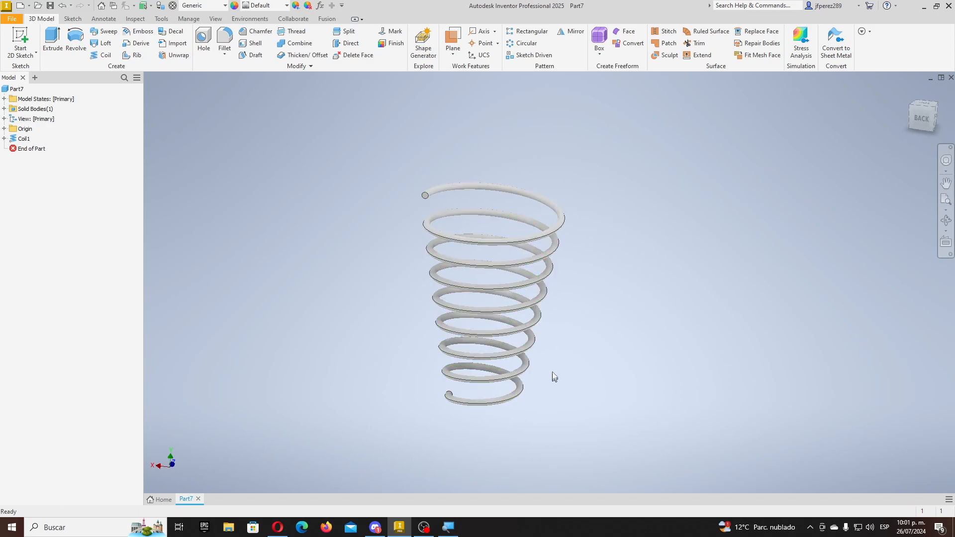
scroll(522, 341, up, 4)
shift+middle_drag(467, 330, 445, 330)
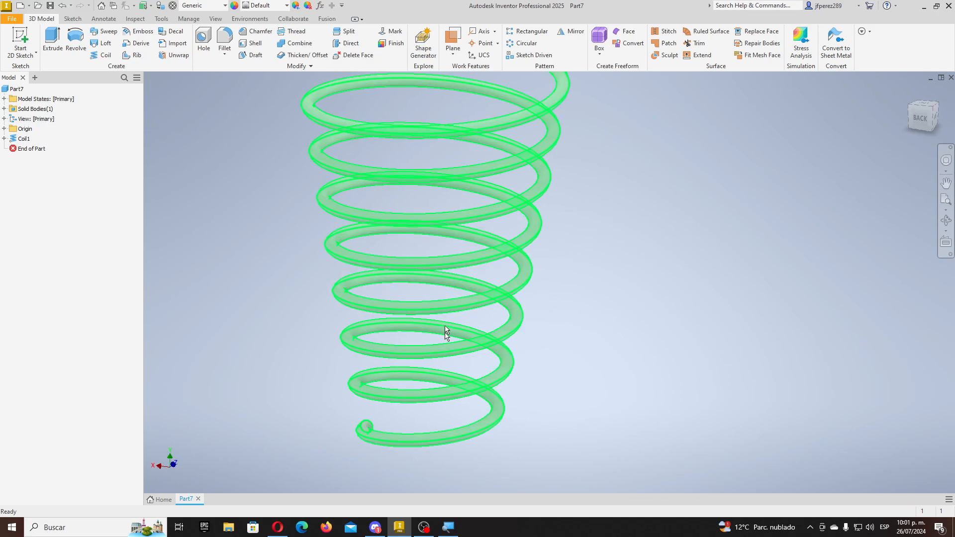
scroll(449, 351, down, 3)
middle_drag(453, 287, 454, 331)
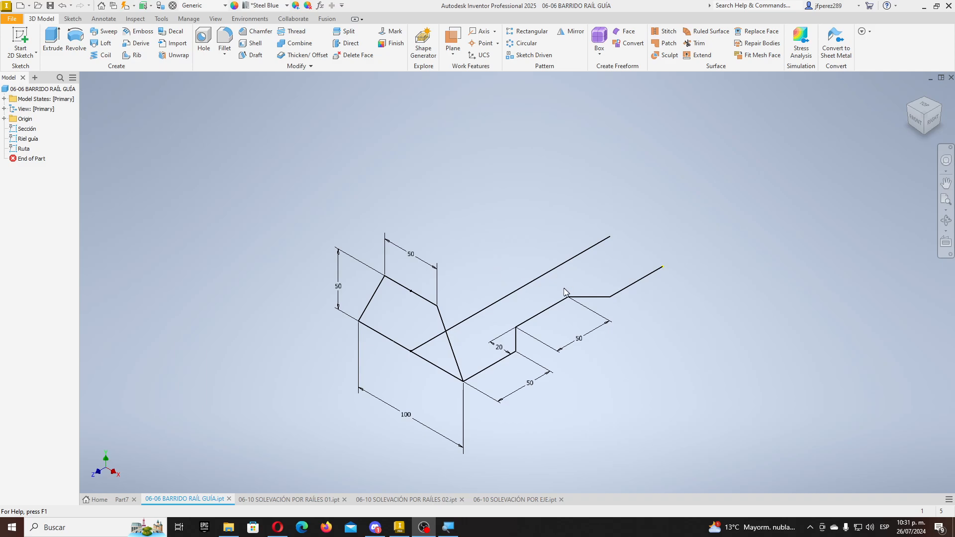
- Sweep the trapezoid along the straight Ruta line, using the stepped Riel guía as guide rail
scroll(489, 305, down, 3)
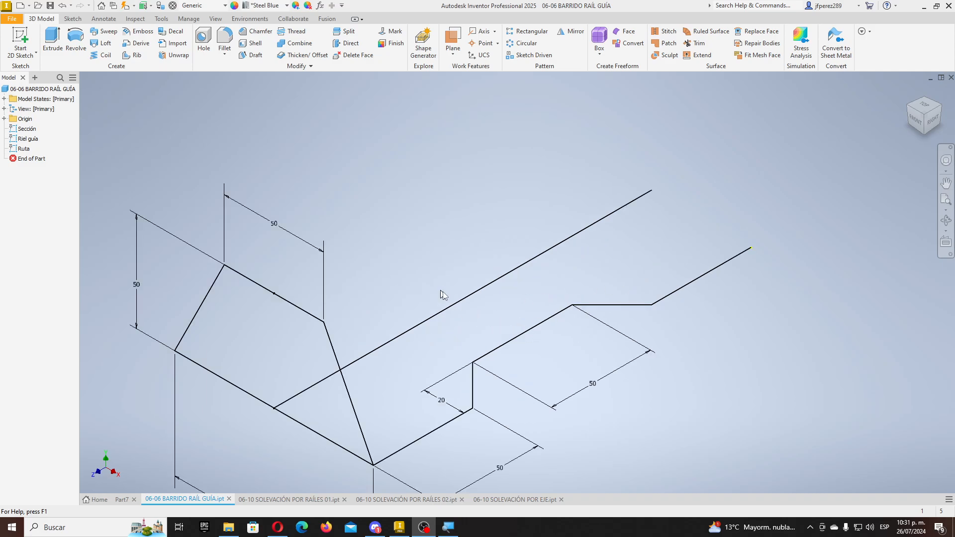
click(103, 31)
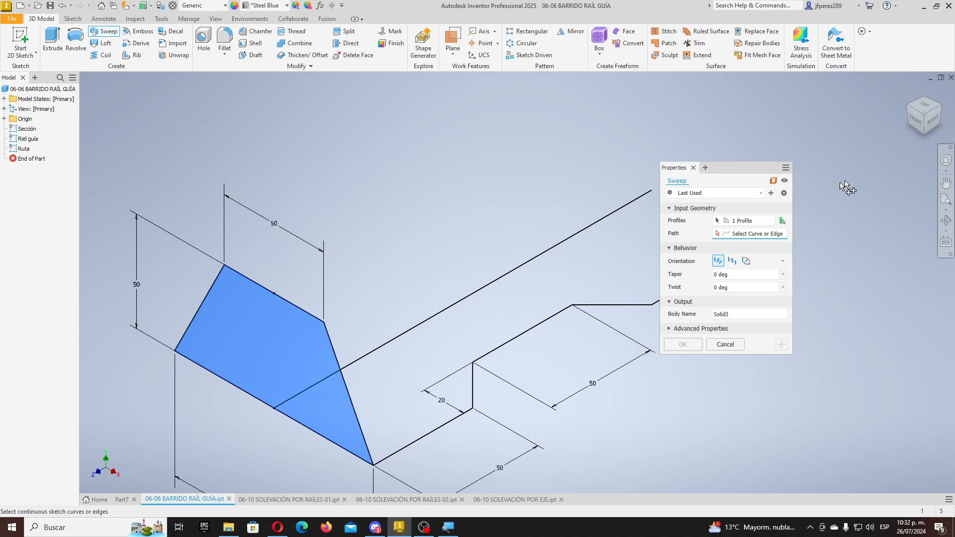
click(415, 330)
scroll(357, 348, up, 2)
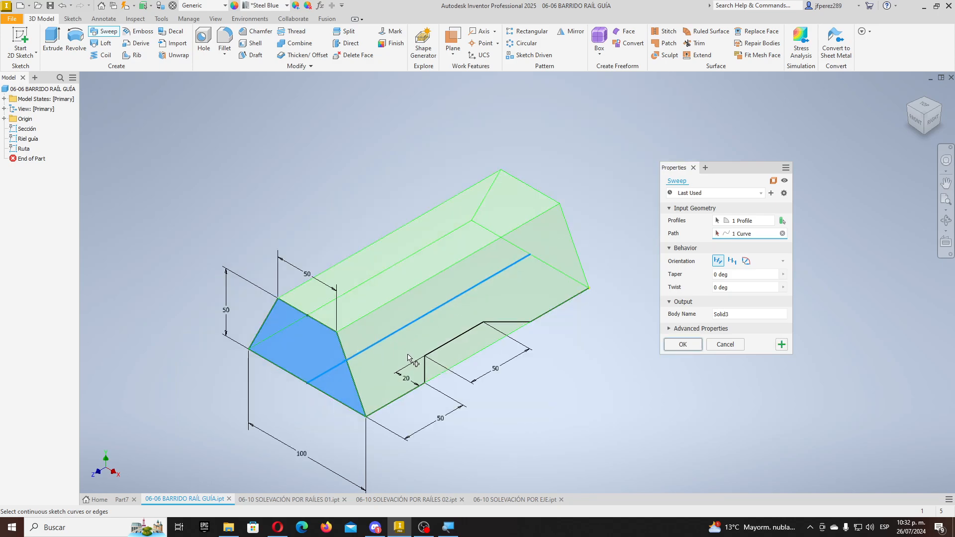
mouse_move(428, 363)
shift+middle_down()
mouse_move(395, 362)
mouse_move(315, 388)
mouse_move(348, 354)
mouse_move(378, 343)
mouse_move(368, 323)
mouse_move(401, 365)
mouse_move(388, 348)
mouse_move(419, 337)
shift+middle_up()
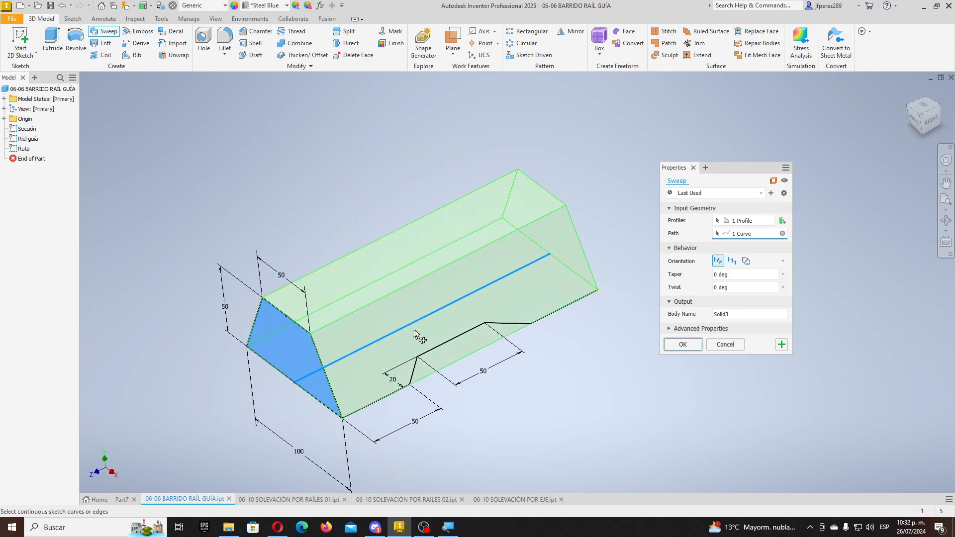
click(746, 261)
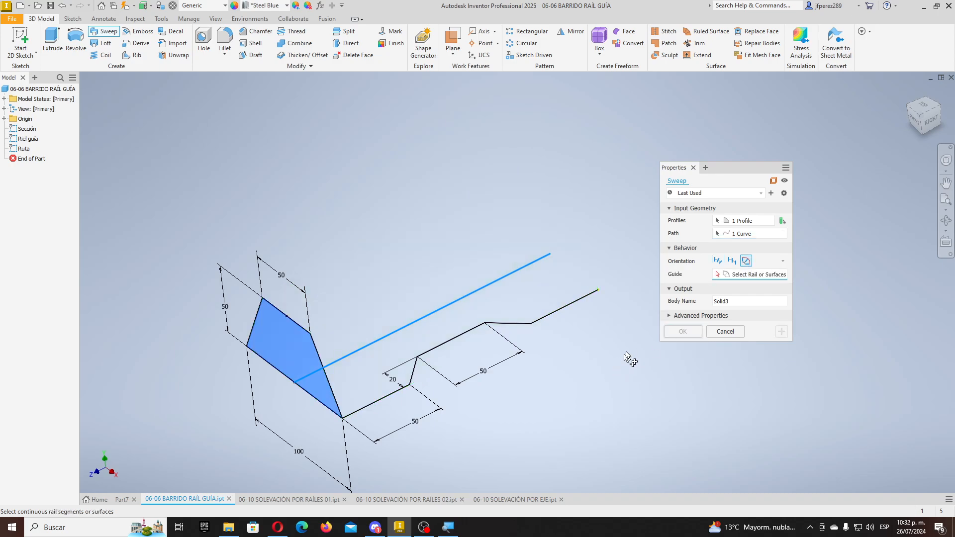
click(395, 394)
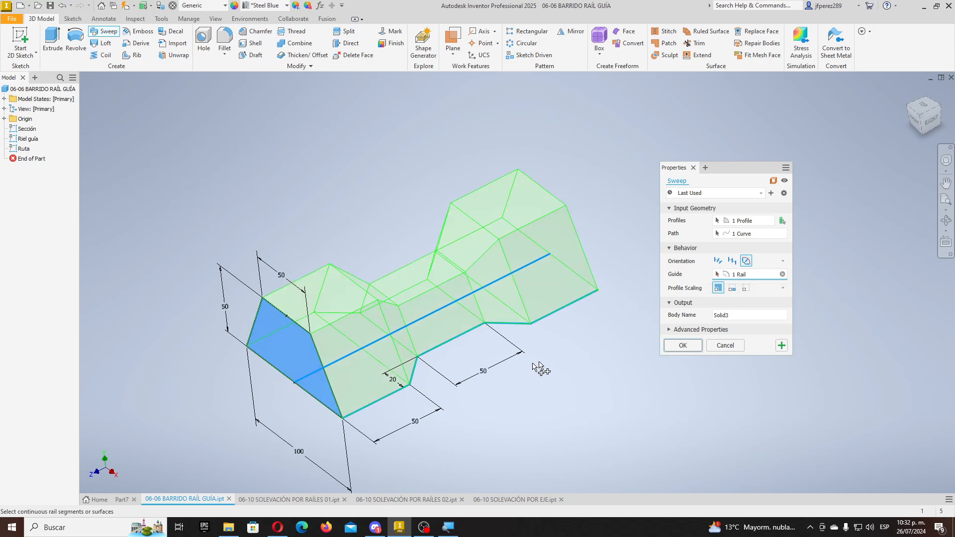
click(682, 345)
mouse_move(426, 373)
shift+middle_down()
mouse_move(452, 389)
mouse_move(451, 415)
mouse_move(456, 381)
mouse_move(562, 344)
mouse_move(471, 359)
mouse_move(529, 380)
mouse_move(454, 412)
mouse_move(414, 362)
mouse_move(362, 401)
mouse_move(393, 405)
mouse_move(394, 393)
mouse_move(441, 386)
mouse_move(369, 385)
mouse_move(381, 395)
shift+middle_up()
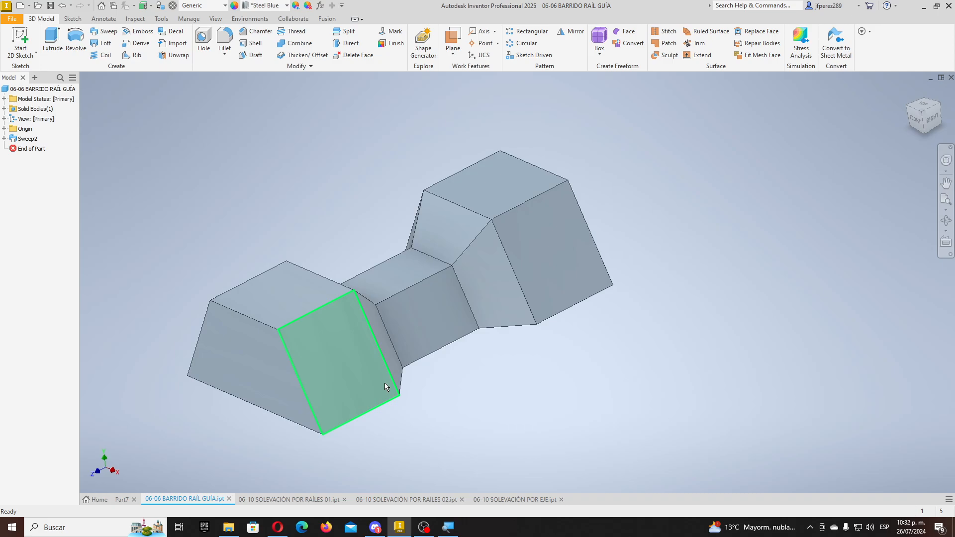
mouse_move(384, 383)
mouse_move(426, 367)
shift+middle_down()
mouse_move(441, 401)
mouse_move(456, 386)
mouse_move(467, 333)
mouse_move(507, 290)
mouse_move(550, 317)
mouse_move(467, 394)
mouse_move(460, 349)
mouse_move(557, 387)
mouse_move(582, 366)
shift+middle_up()
scroll(492, 378, down, 3)
shift+middle_drag(487, 377, 467, 402)
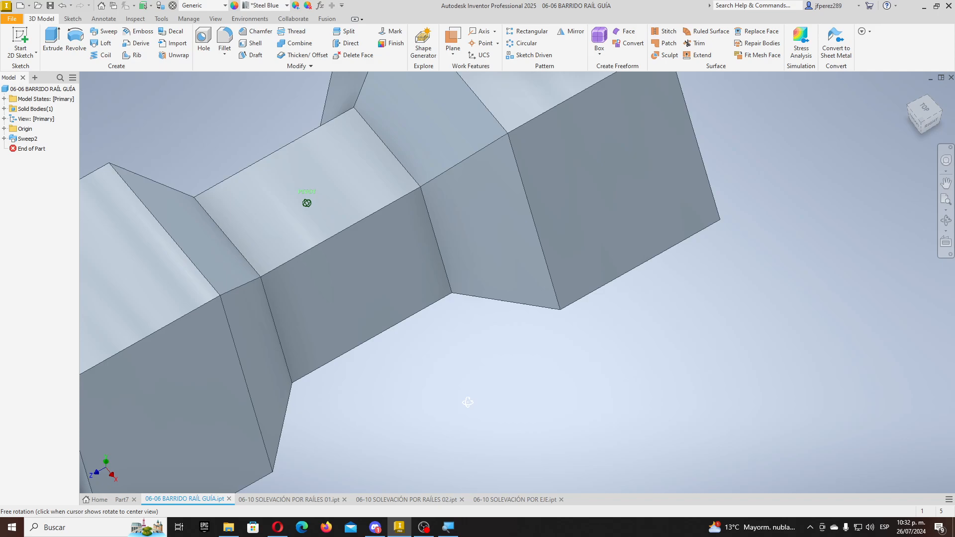
scroll(396, 380, up, 3)
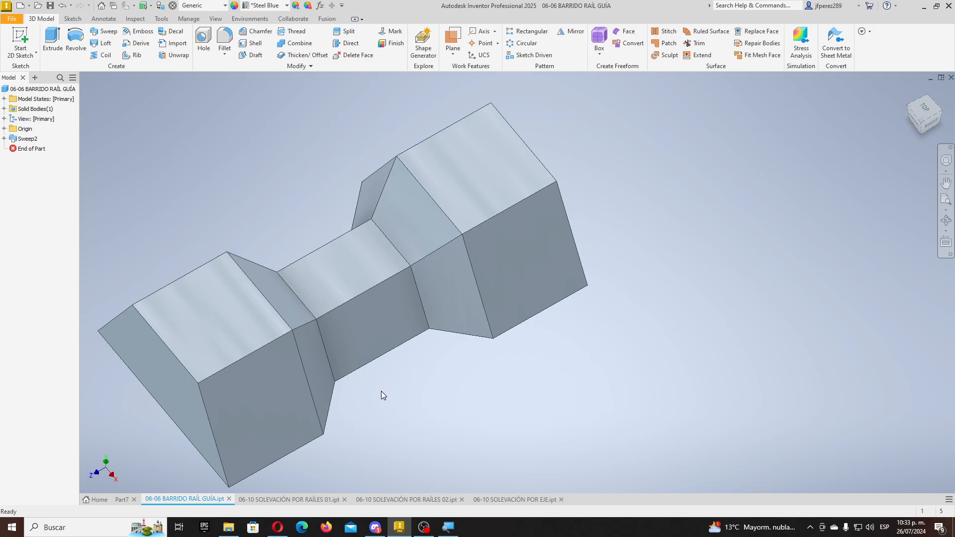
mouse_move(383, 391)
shift+middle_down()
mouse_move(398, 362)
mouse_move(522, 334)
mouse_move(490, 362)
mouse_move(464, 414)
mouse_move(447, 417)
shift+middle_up()
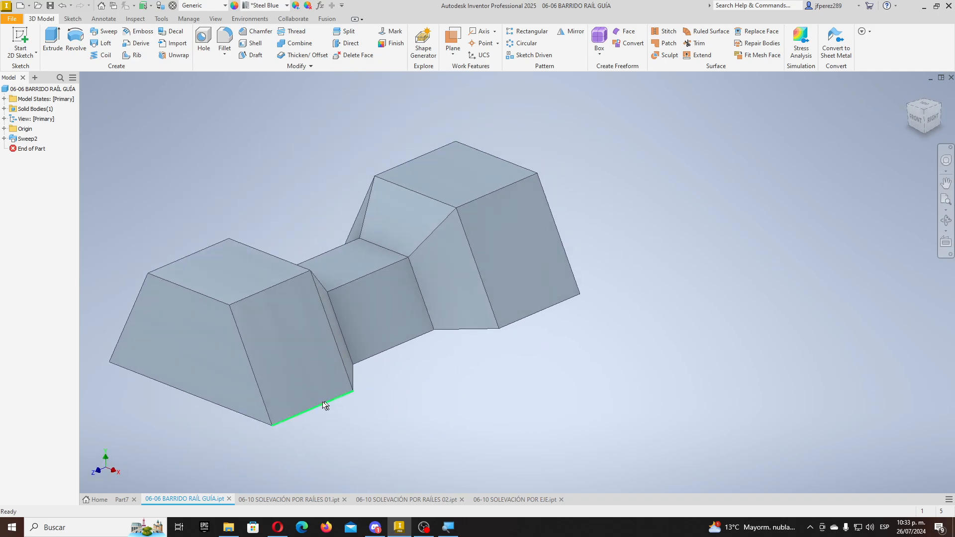
- In the RAÍLES 01 part, start a loft using the gear face outline and Sección 2 as sections
click(309, 500)
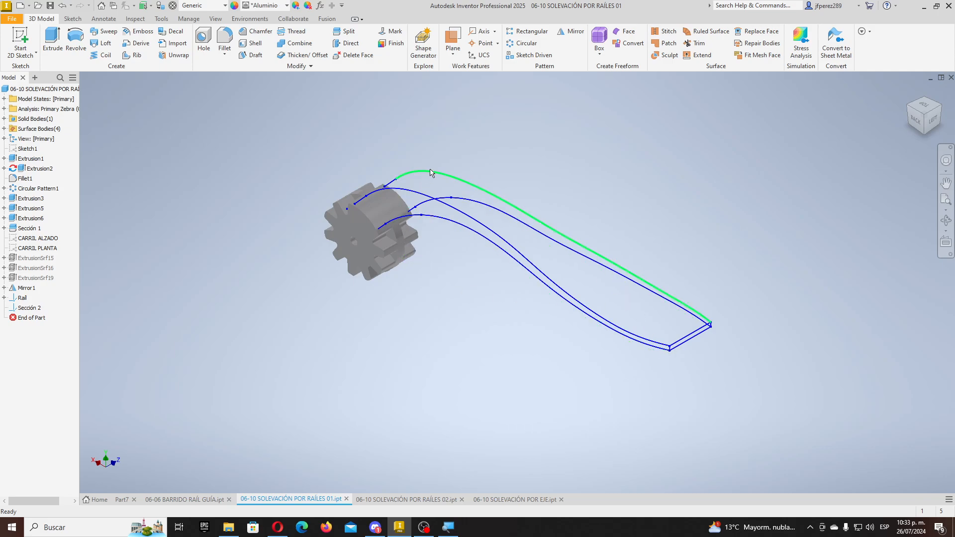
scroll(419, 183, up, 5)
scroll(419, 184, down, 2)
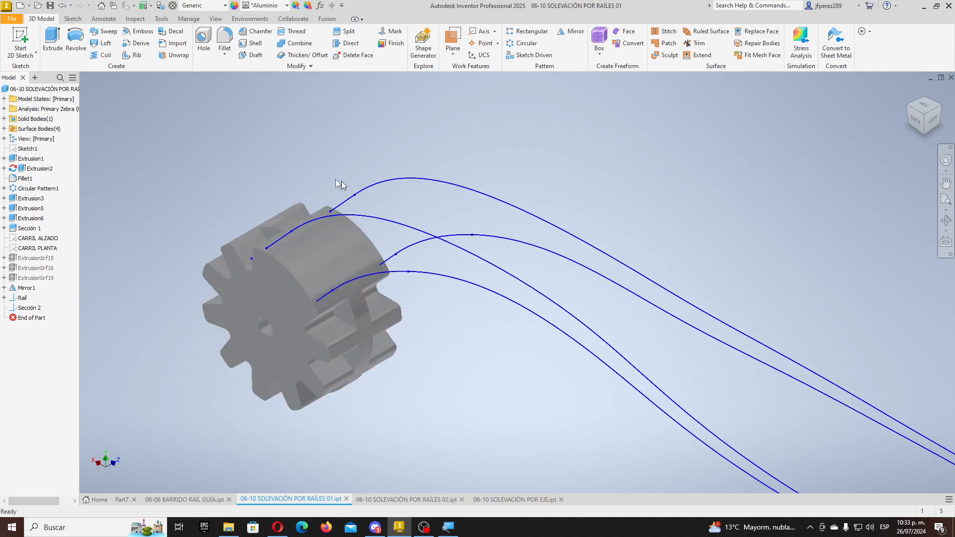
click(102, 43)
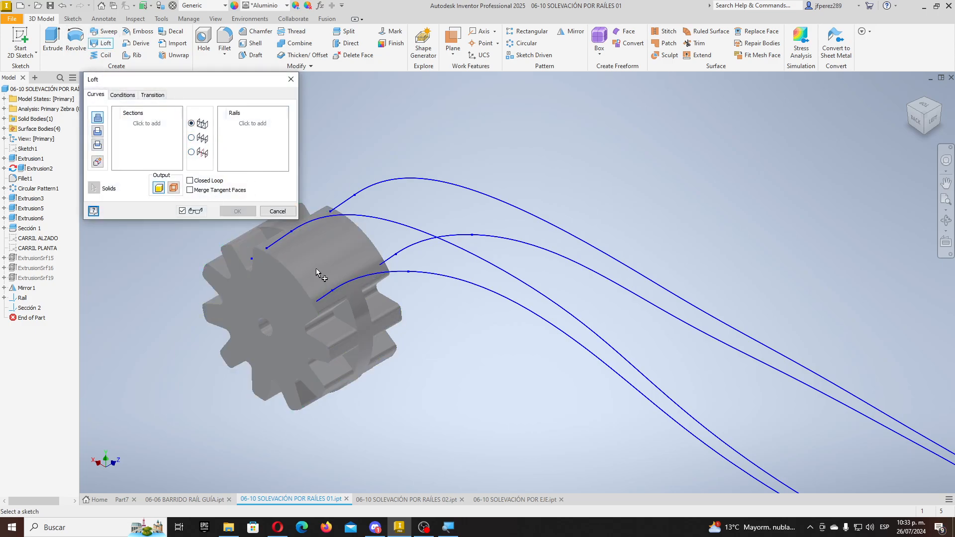
click(273, 248)
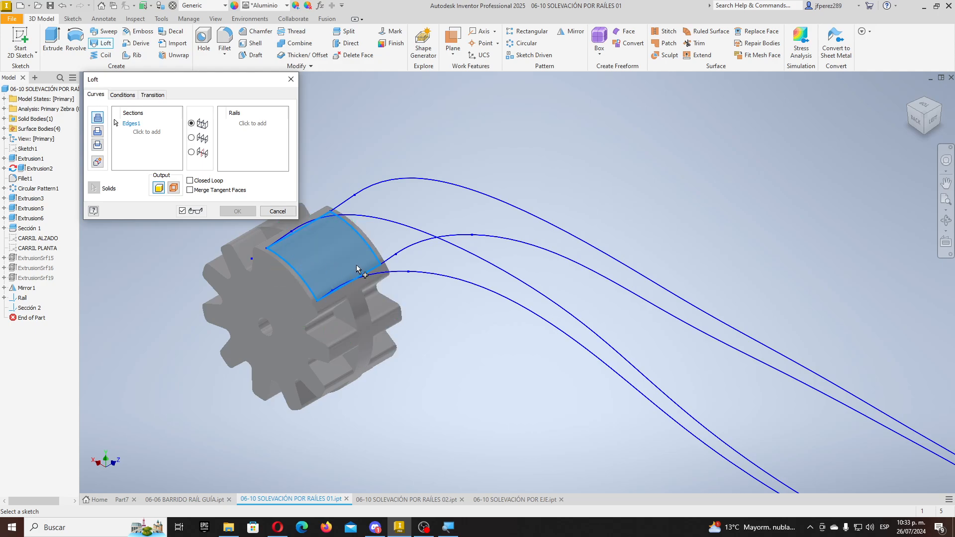
mouse_move(356, 264)
shift+middle_down()
mouse_move(398, 230)
mouse_move(424, 260)
mouse_move(430, 296)
mouse_move(362, 270)
mouse_move(438, 270)
mouse_move(392, 237)
mouse_move(390, 215)
mouse_move(334, 253)
shift+middle_up()
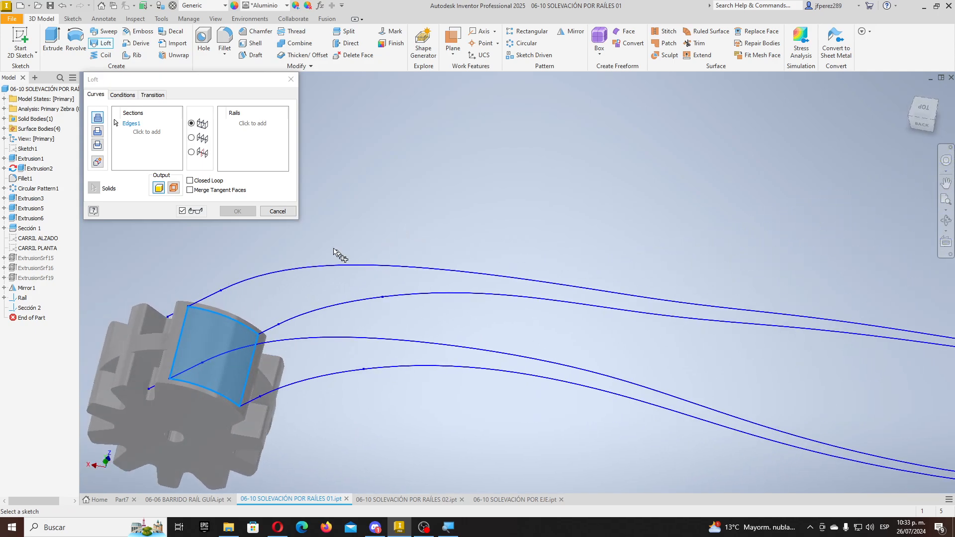
scroll(334, 254, down, 3)
mouse_move(728, 367)
shift+middle_down()
mouse_move(676, 333)
mouse_move(641, 286)
mouse_move(581, 312)
mouse_move(586, 332)
mouse_move(580, 301)
shift+middle_up()
click(732, 343)
scroll(352, 288, down, 2)
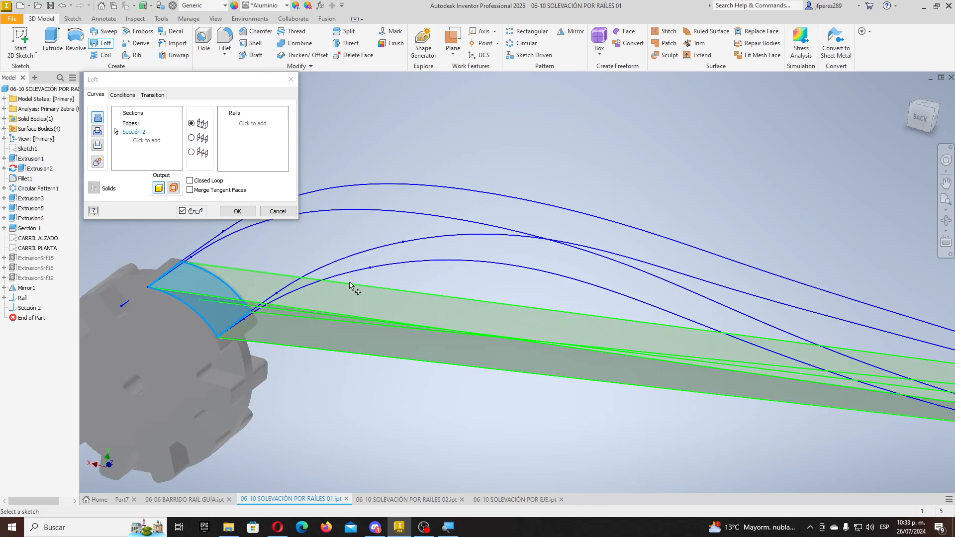
mouse_move(628, 344)
shift+middle_down()
mouse_move(667, 337)
mouse_move(703, 350)
mouse_move(592, 363)
mouse_move(632, 366)
shift+middle_up()
scroll(664, 380, up, 2)
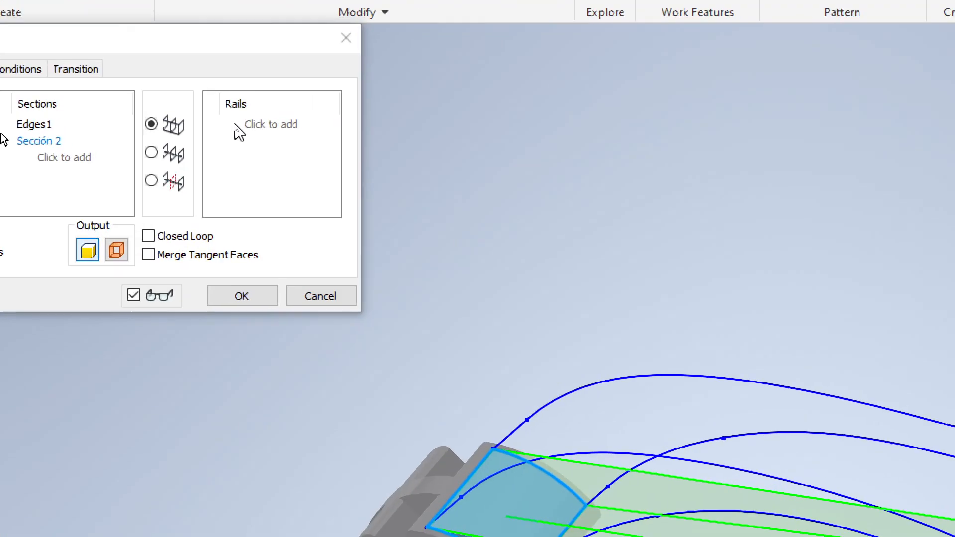
- Guide the loft along the four rail curves and create Loft5
click(253, 124)
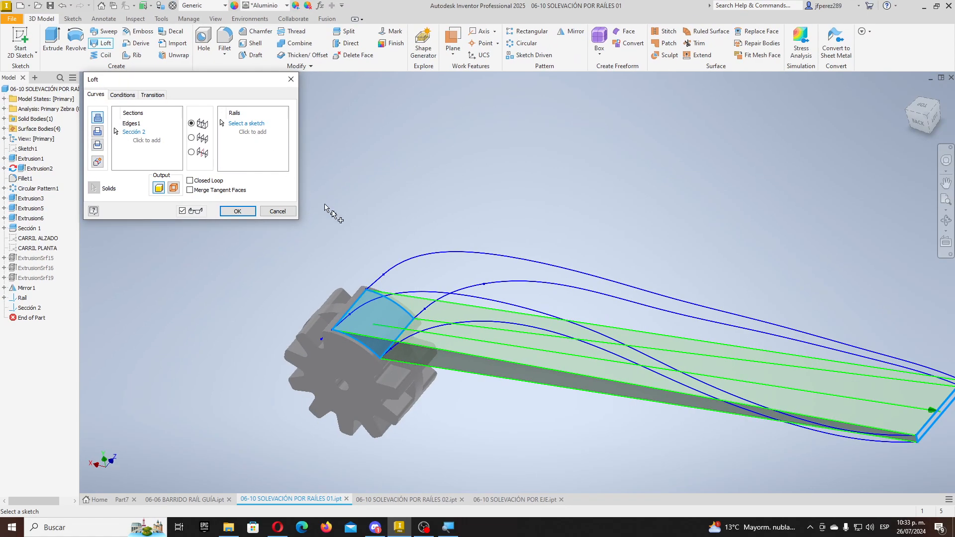
click(473, 324)
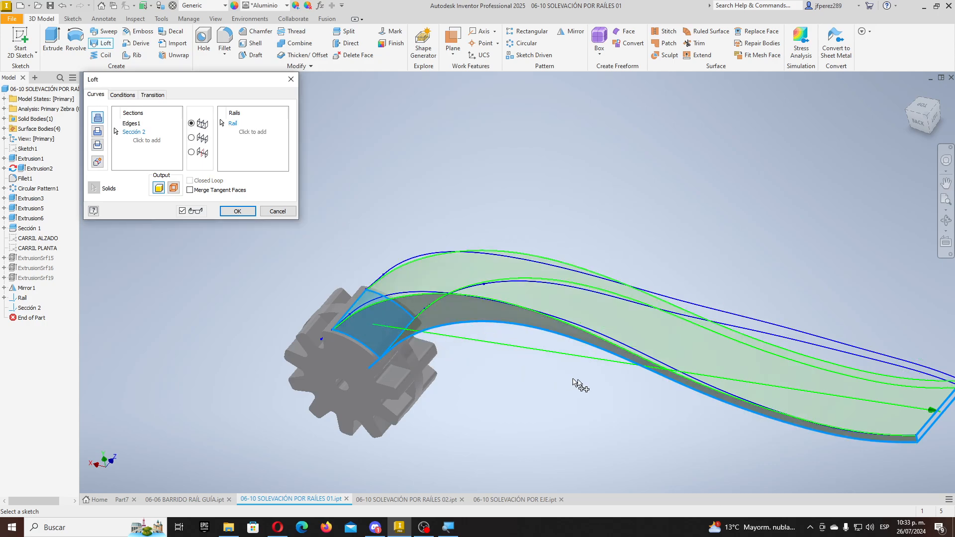
click(405, 296)
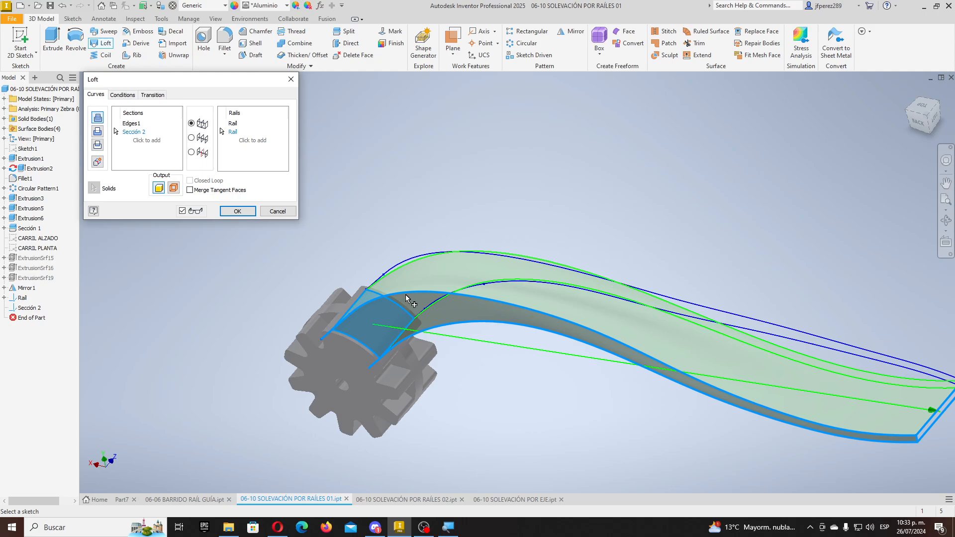
click(421, 257)
click(514, 284)
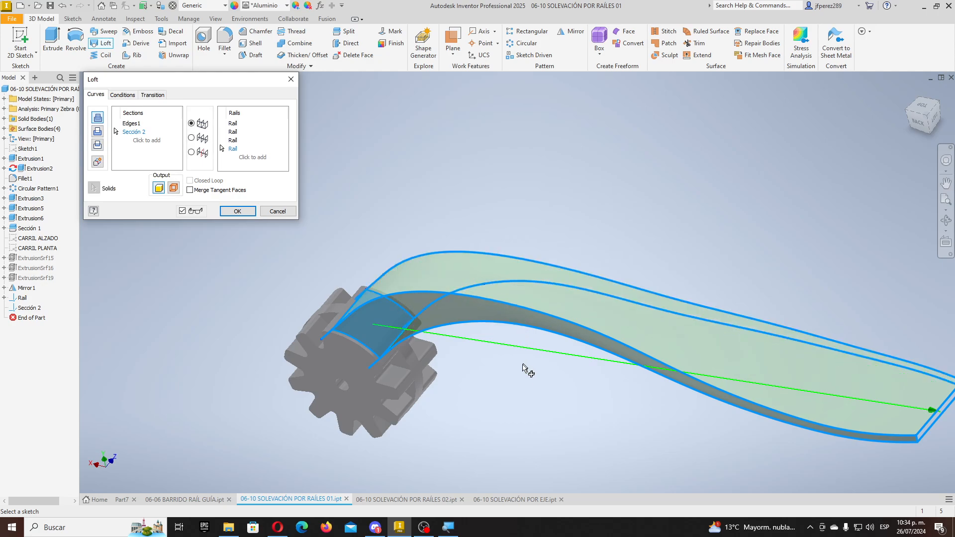
mouse_move(533, 396)
shift+middle_down()
mouse_move(377, 380)
mouse_move(387, 399)
mouse_move(505, 401)
mouse_move(517, 392)
shift+middle_up()
scroll(393, 267, up, 5)
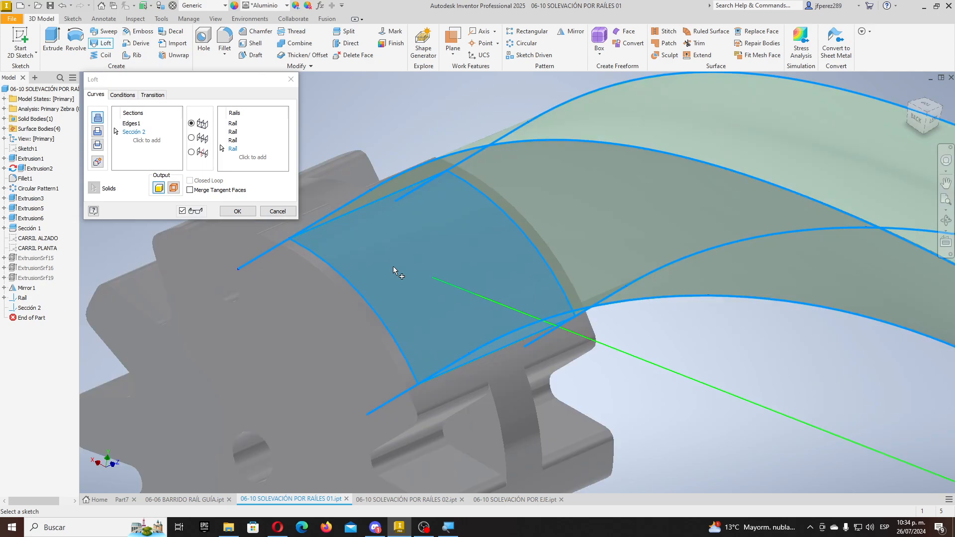
click(237, 211)
scroll(410, 303, down, 5)
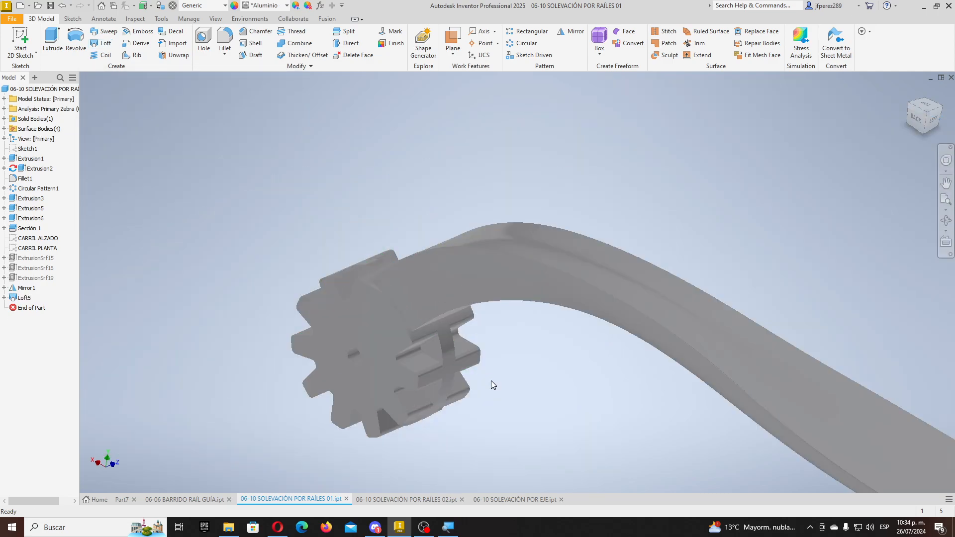
- Set the visual style to Shaded with Edges and return to the home view
shift+middle_drag(491, 380, 528, 370)
click(216, 19)
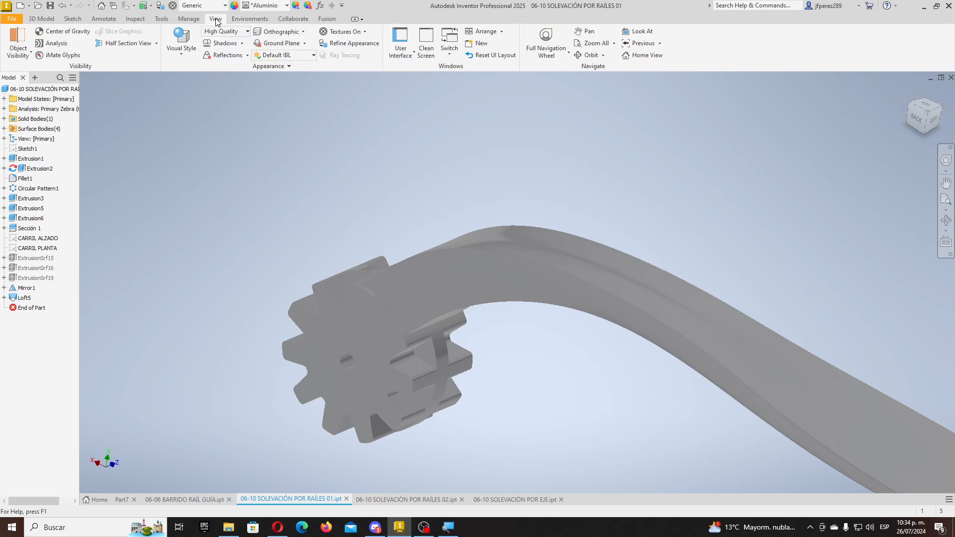
click(181, 42)
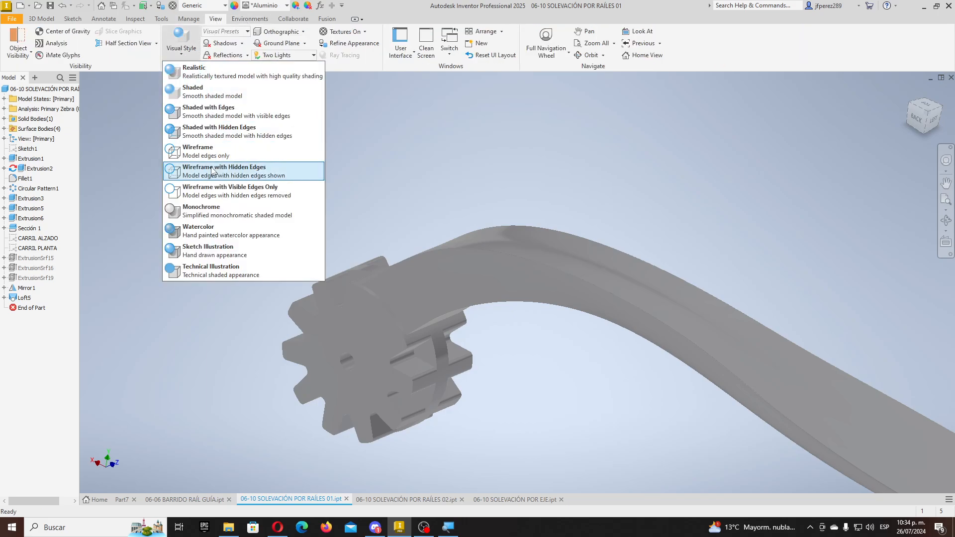
click(208, 111)
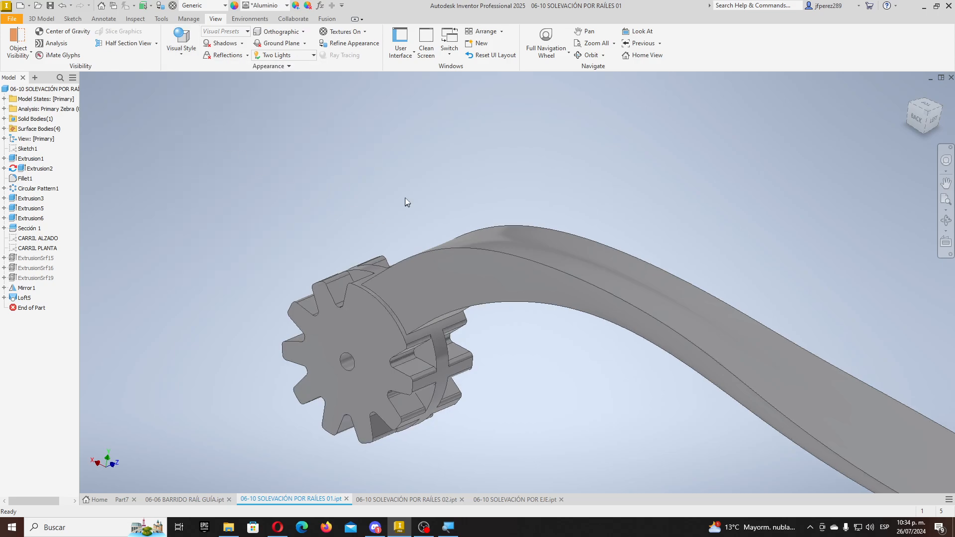
key(F6)
shift+middle_drag(448, 262, 367, 395)
- In the RAÍLES 02 part, start a loft from the cylinder's top edge to the Sección profile
click(429, 499)
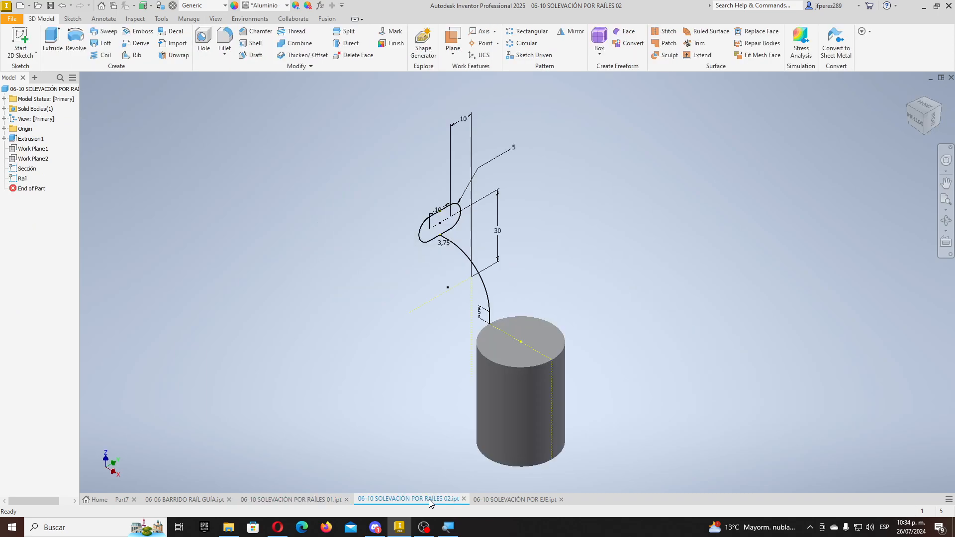
scroll(507, 252, up, 3)
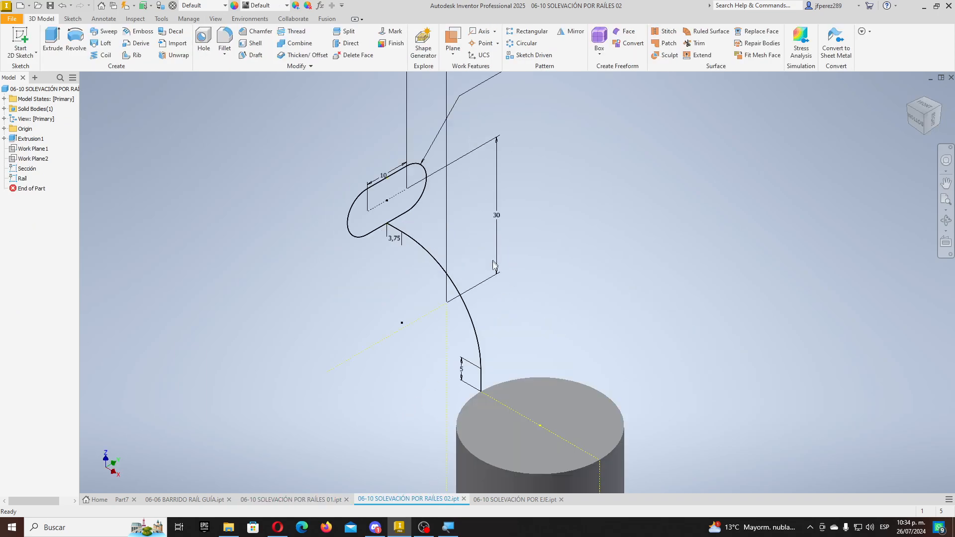
scroll(491, 298, down, 2)
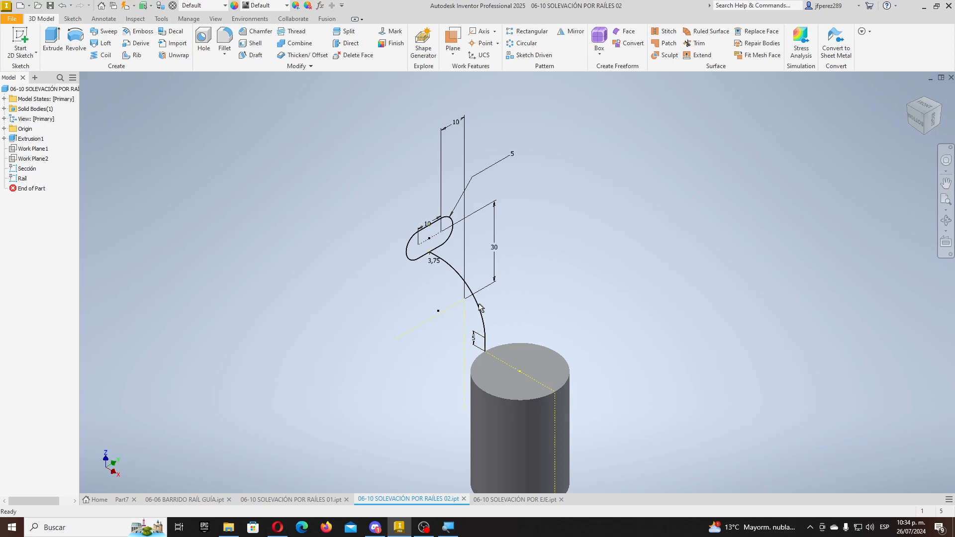
click(105, 44)
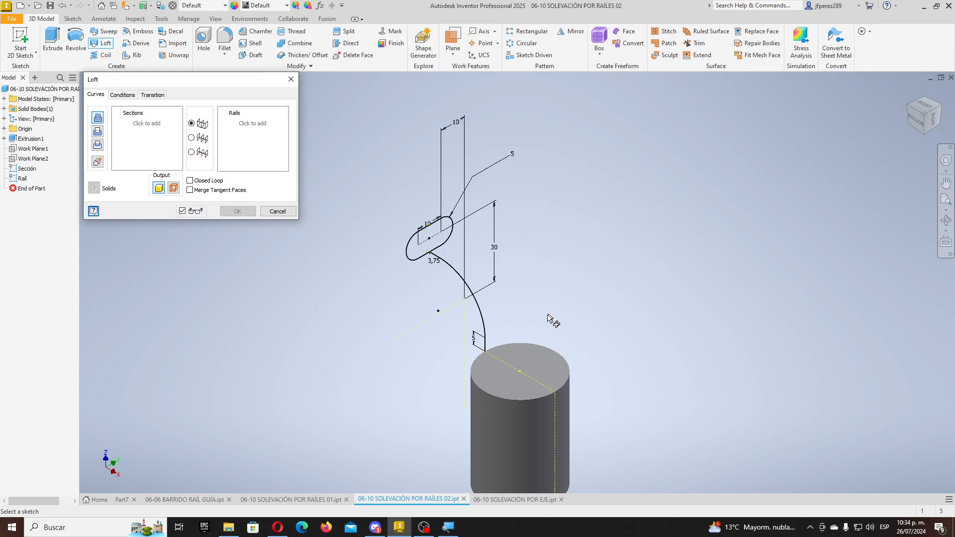
click(540, 348)
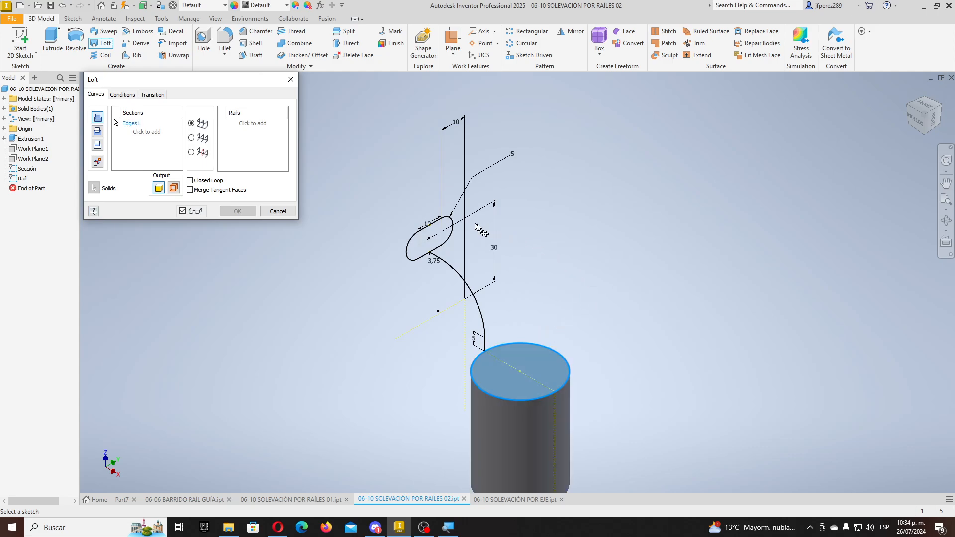
click(409, 261)
scroll(455, 278, down, 3)
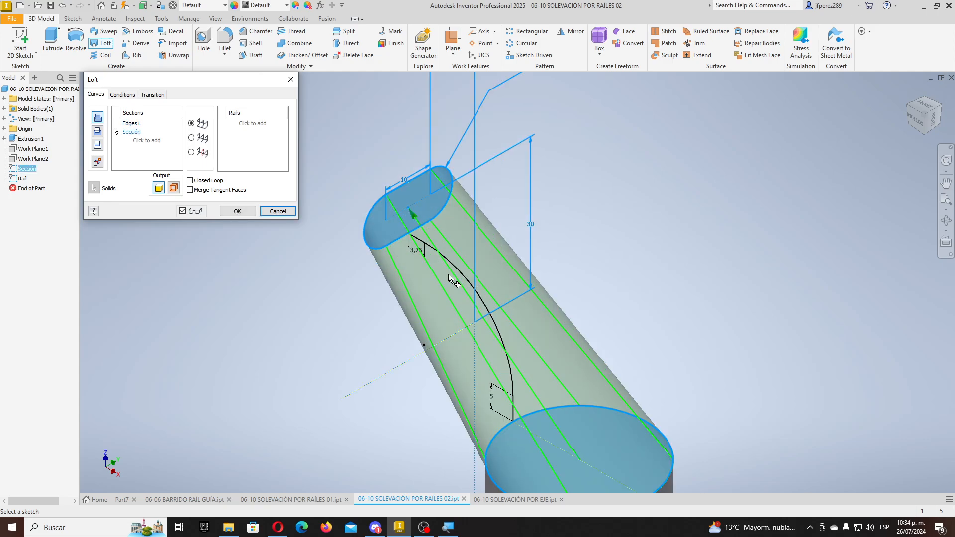
shift+middle_drag(475, 305, 534, 299)
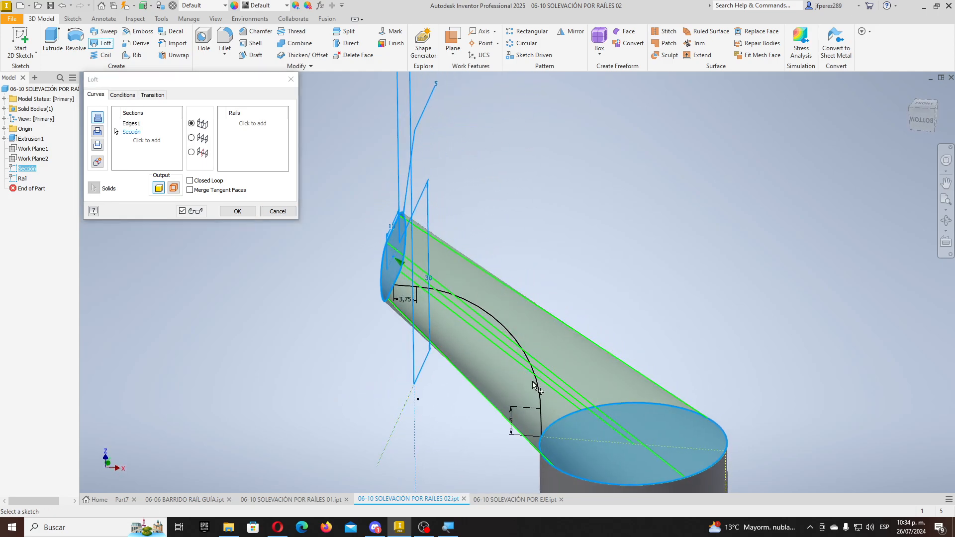
shift+middle_drag(535, 364, 429, 279)
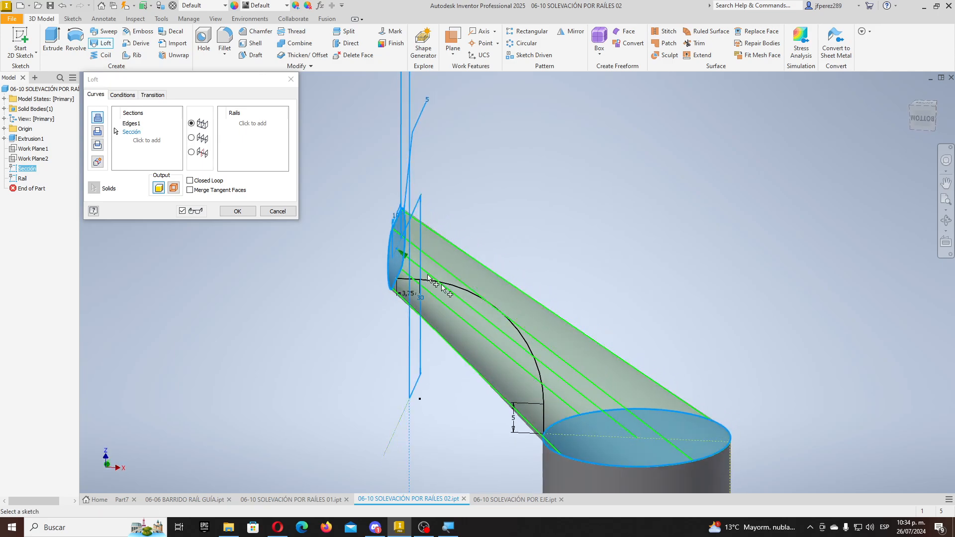
- Bend the loft along the Rail curve and create the solid elbow Loft1
click(252, 123)
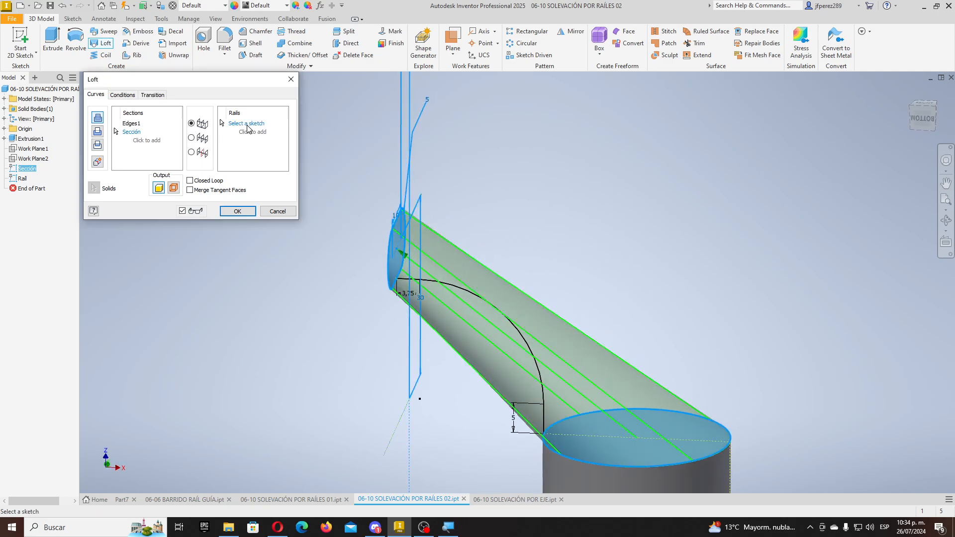
click(538, 366)
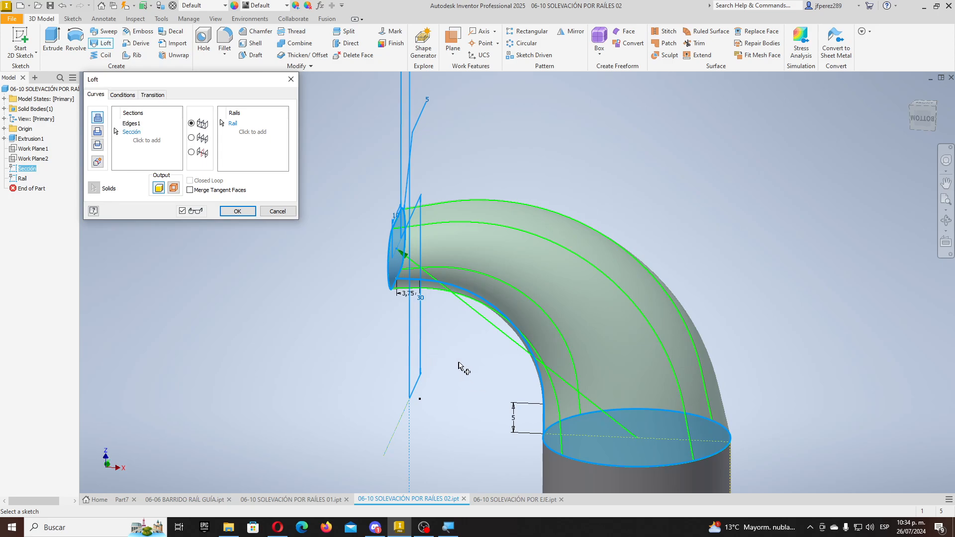
shift+middle_drag(459, 365, 251, 297)
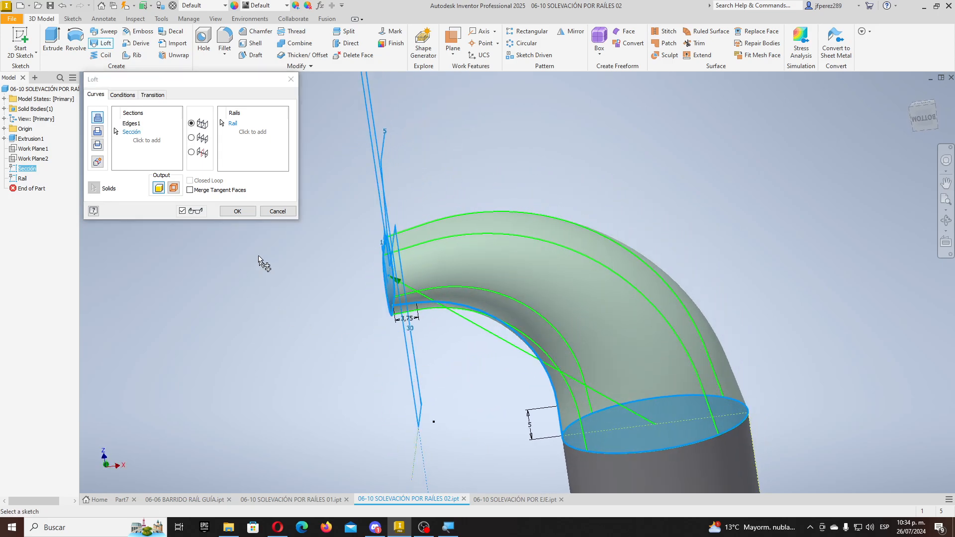
click(237, 211)
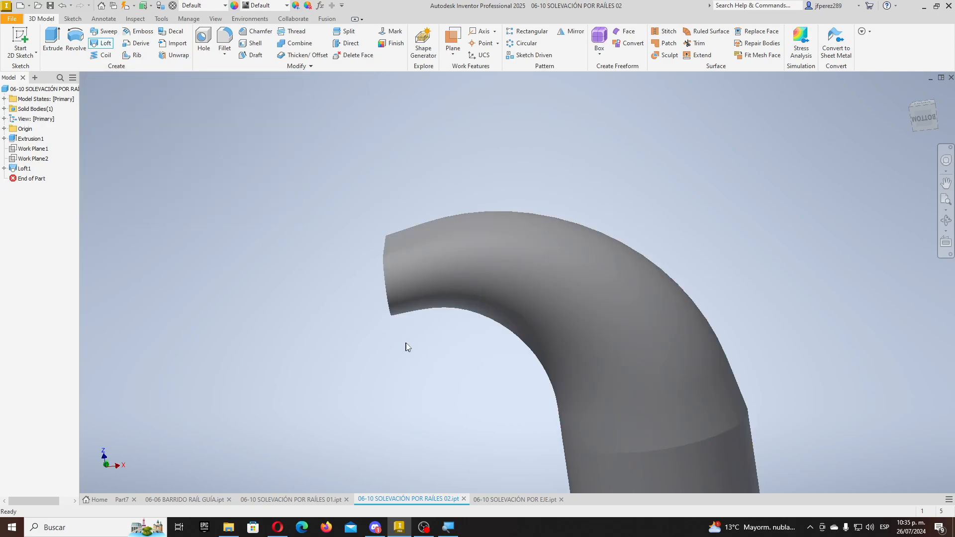
shift+middle_drag(404, 345, 300, 251)
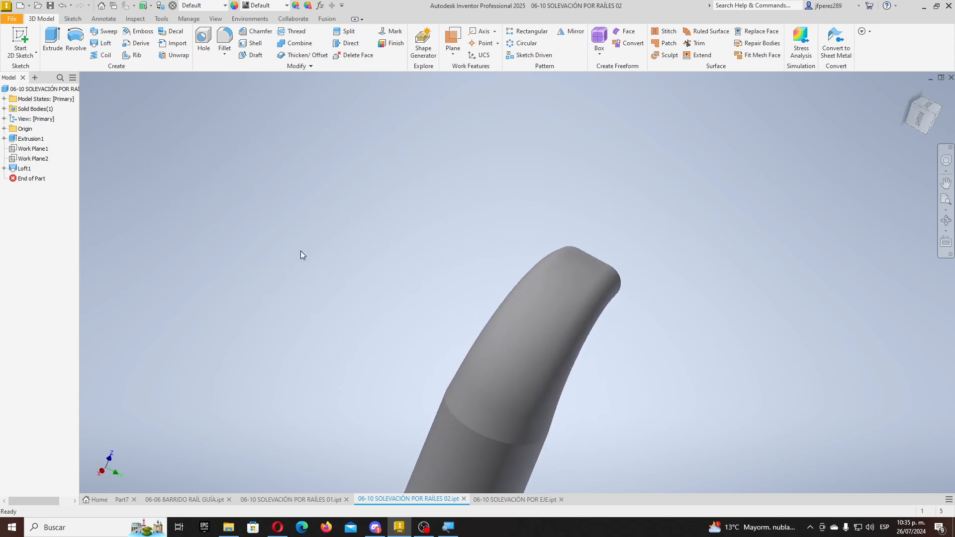
- In the SOLEVACIÓN POR EJE part, start a loft from the rectangle to the top circle with Eje as rail
click(500, 500)
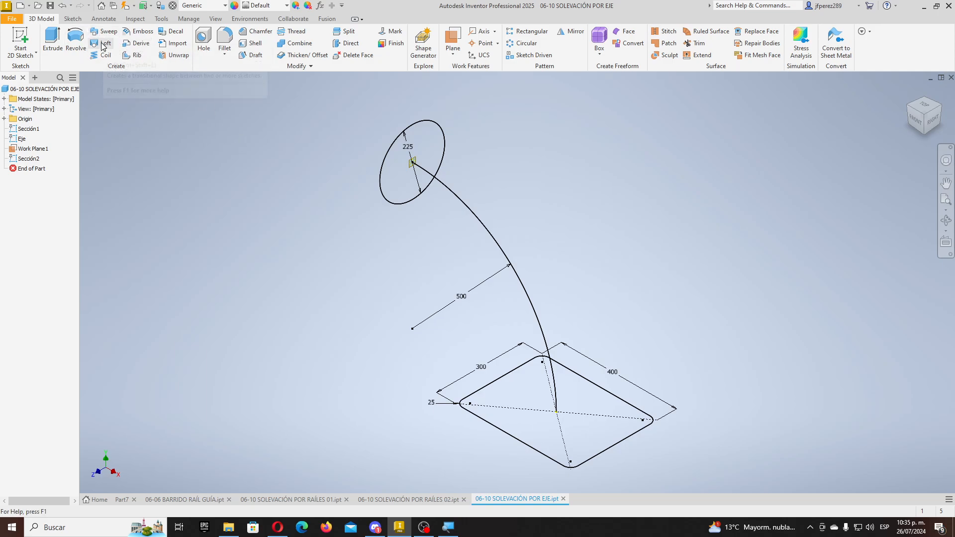
click(103, 43)
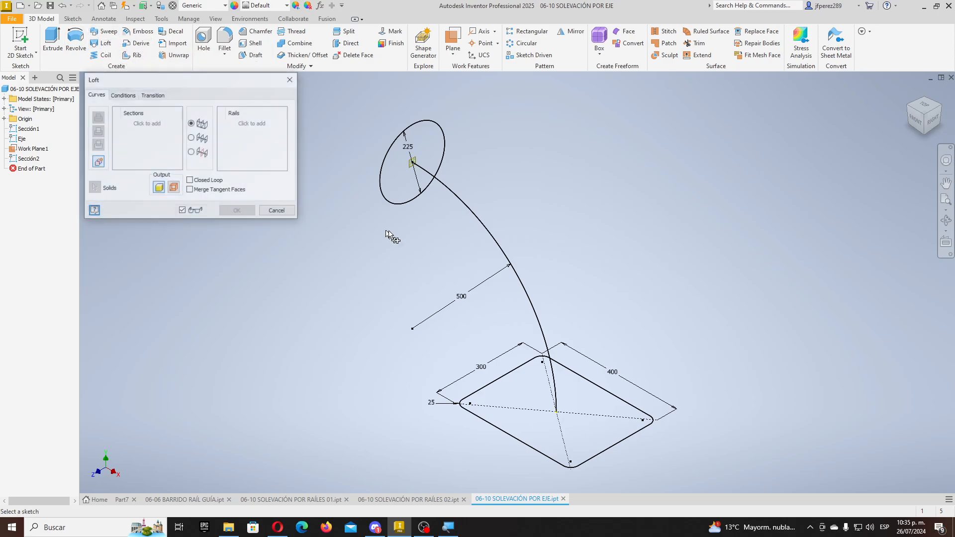
click(496, 422)
click(403, 202)
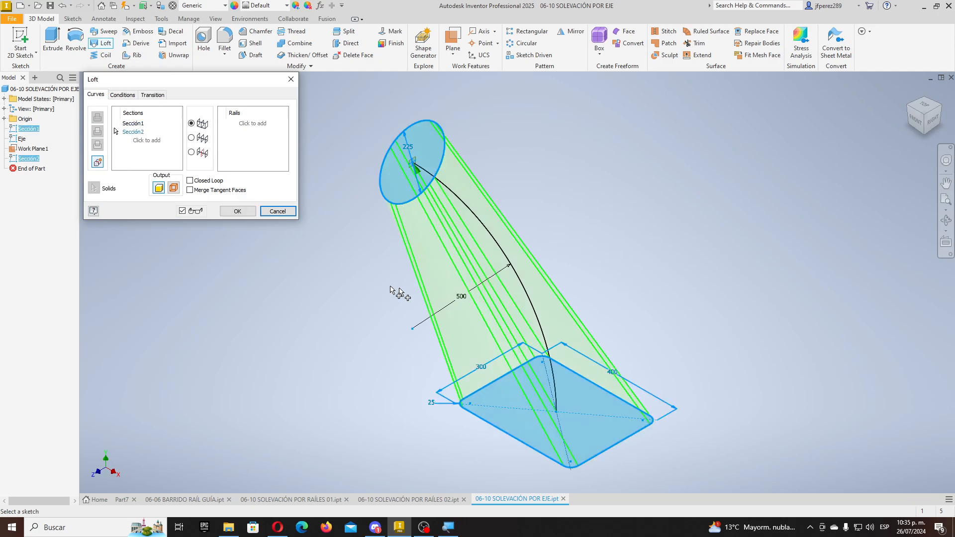
click(253, 124)
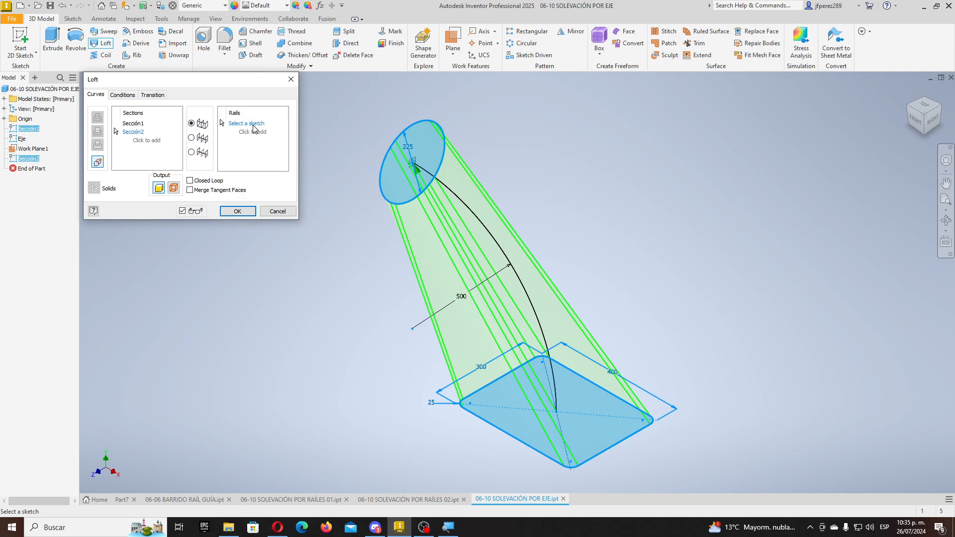
click(537, 315)
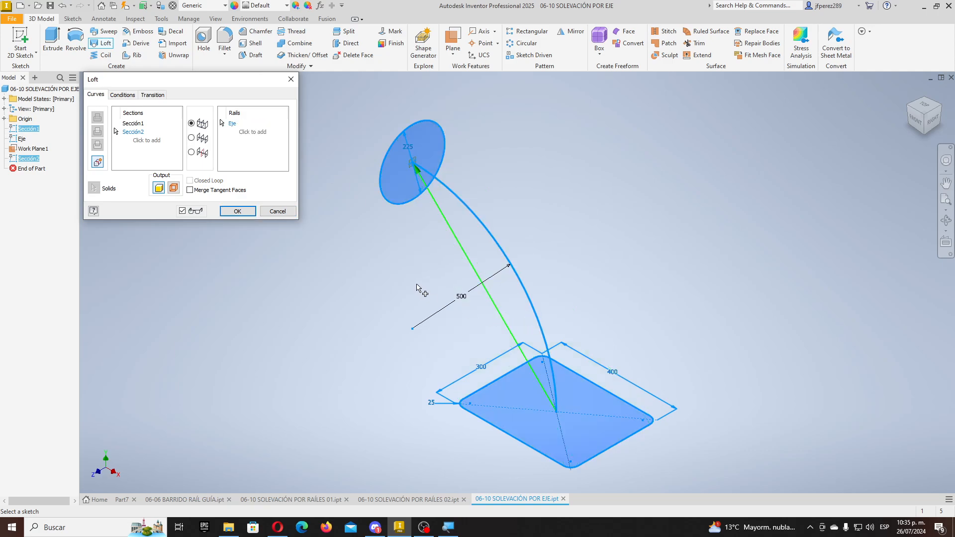
shift+middle_drag(420, 285, 450, 295)
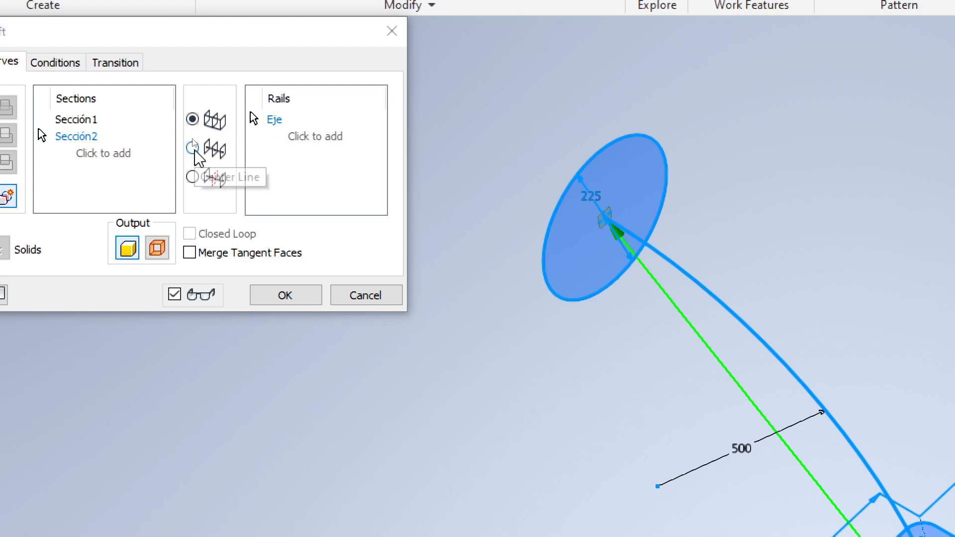
- Switch the loft to follow Eje as a center line, create Loft1, and inspect it
click(194, 149)
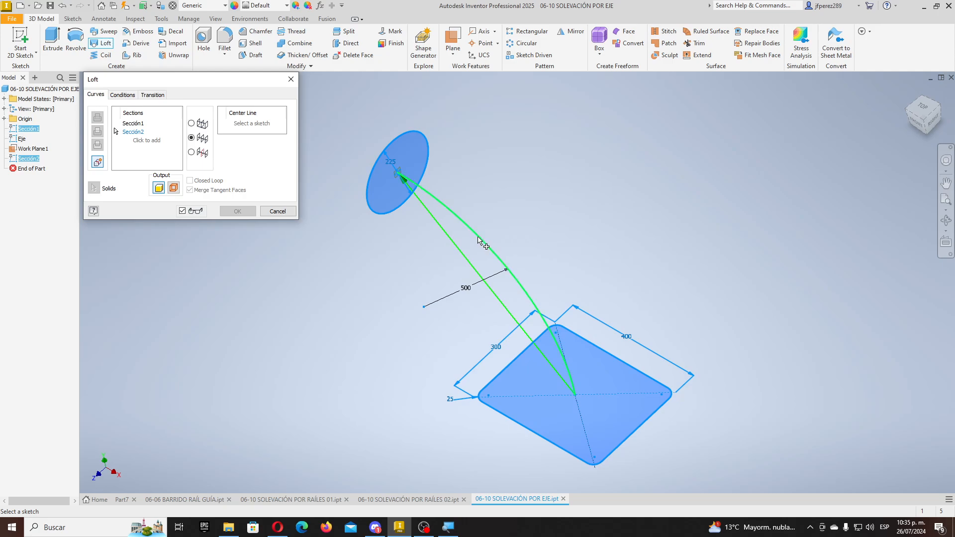
click(480, 237)
mouse_move(500, 263)
shift+middle_down()
mouse_move(639, 267)
mouse_move(565, 247)
mouse_move(558, 203)
mouse_move(547, 226)
shift+middle_up()
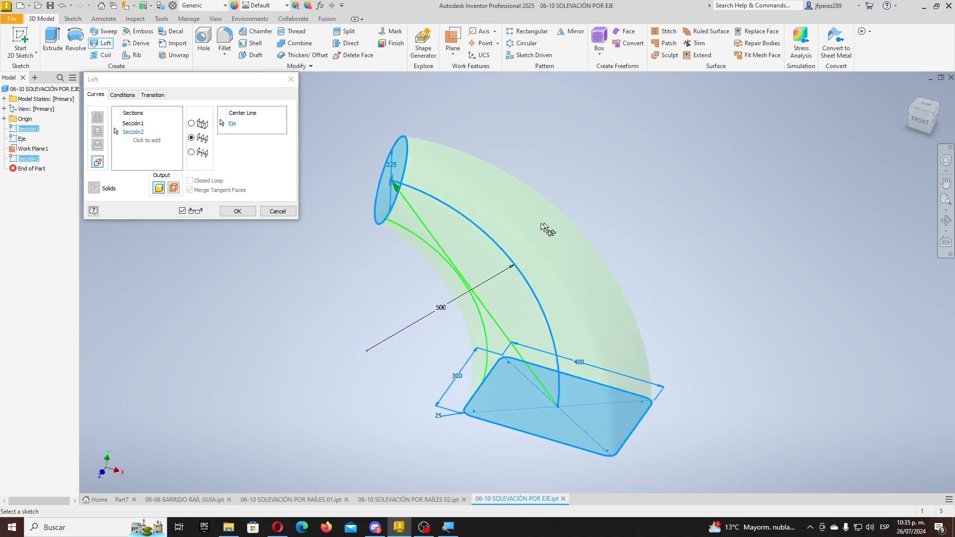
click(250, 212)
shift+middle_drag(421, 259, 561, 193)
mouse_move(518, 227)
shift+middle_down()
mouse_move(522, 164)
mouse_move(578, 118)
mouse_move(544, 171)
shift+middle_up()
shift+middle_drag(581, 192, 554, 153)
scroll(520, 256, down, 3)
shift+middle_drag(573, 227, 655, 256)
scroll(475, 283, up, 3)
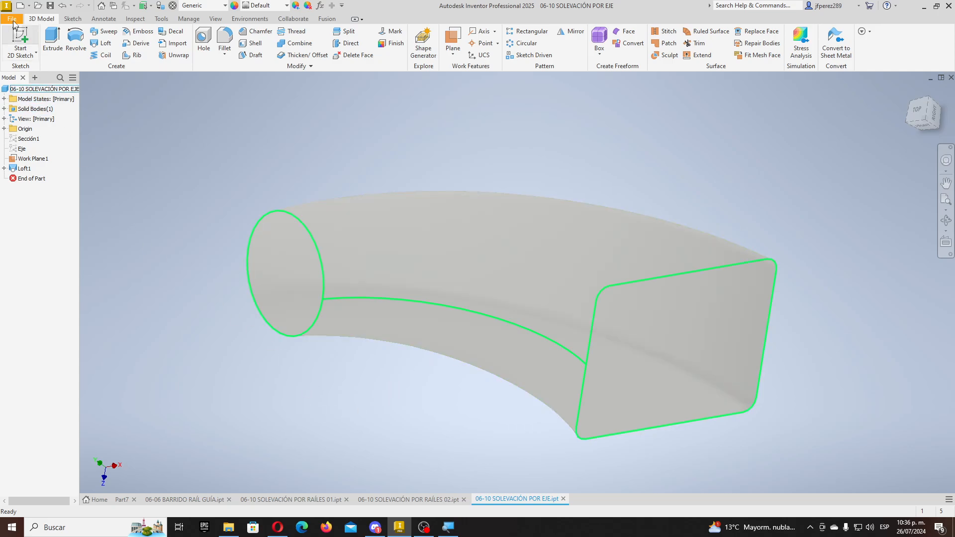
- Create a new Standard (mm) part and start a sketch on the front plane
click(20, 5)
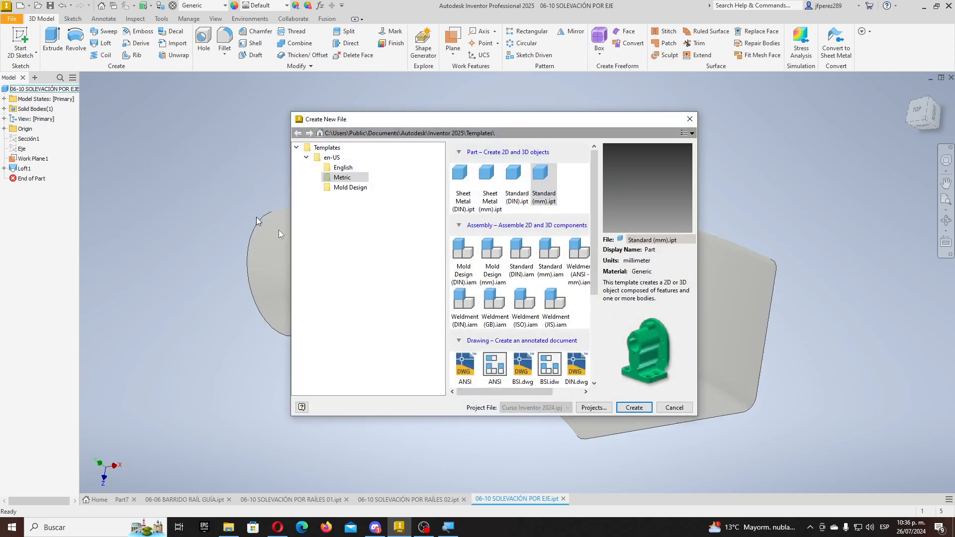
double_click(549, 183)
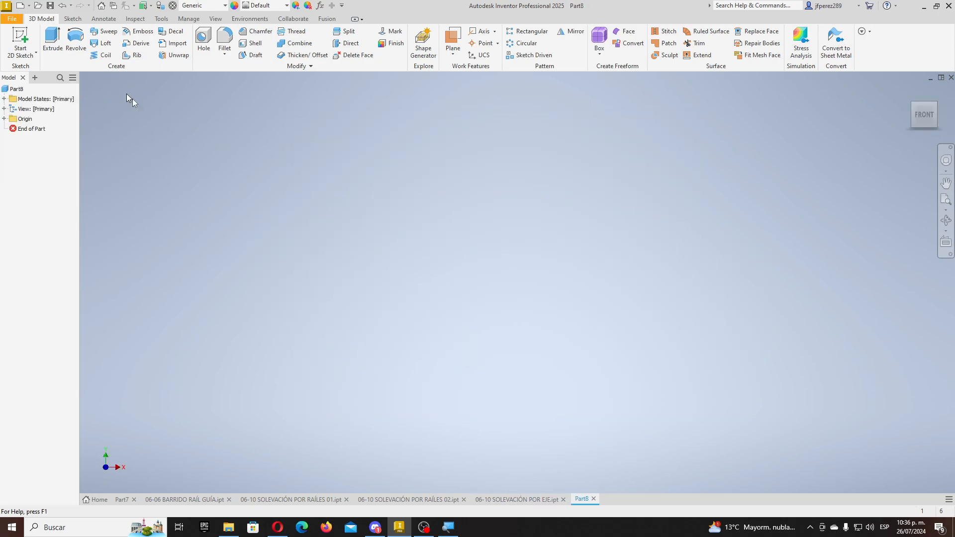
click(25, 35)
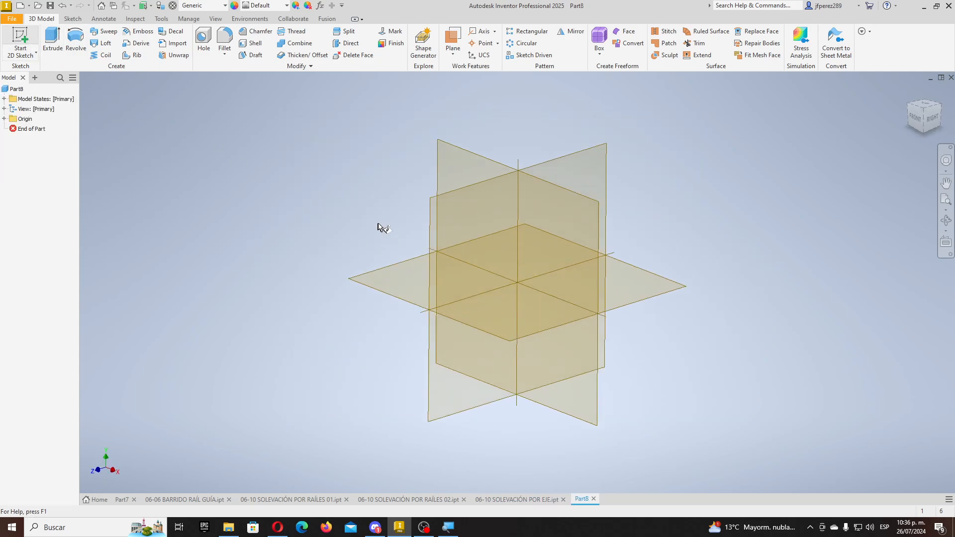
click(467, 148)
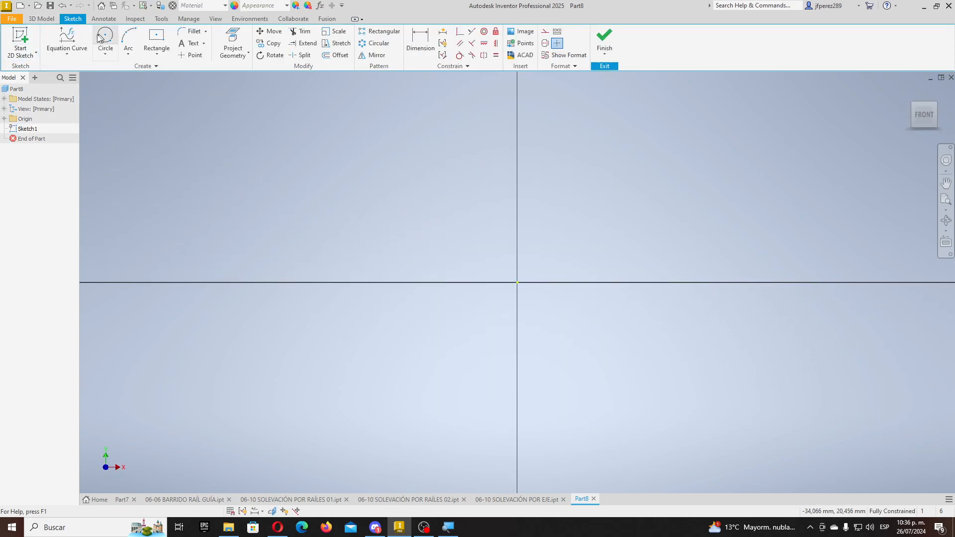
- Draw a center-point rectangle centred on the origin
click(104, 53)
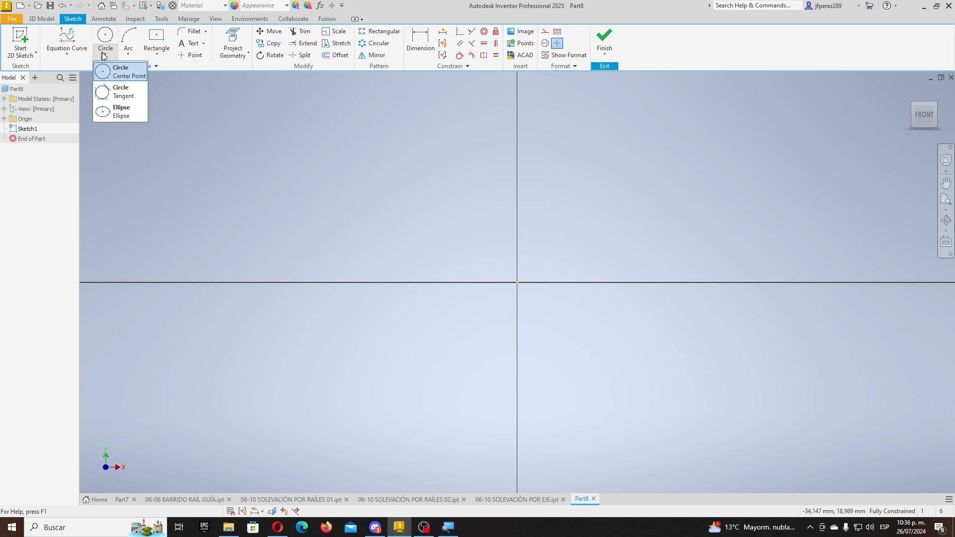
click(70, 54)
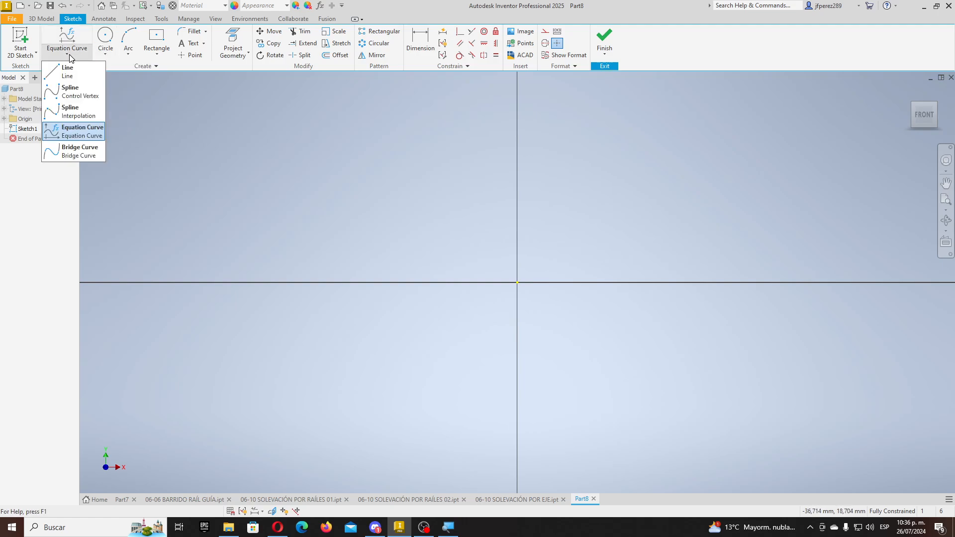
click(157, 54)
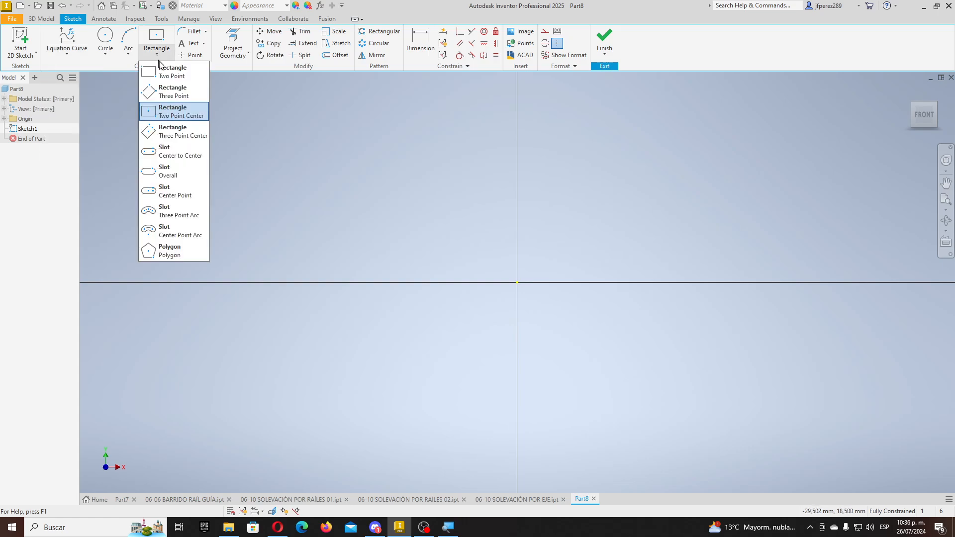
click(180, 115)
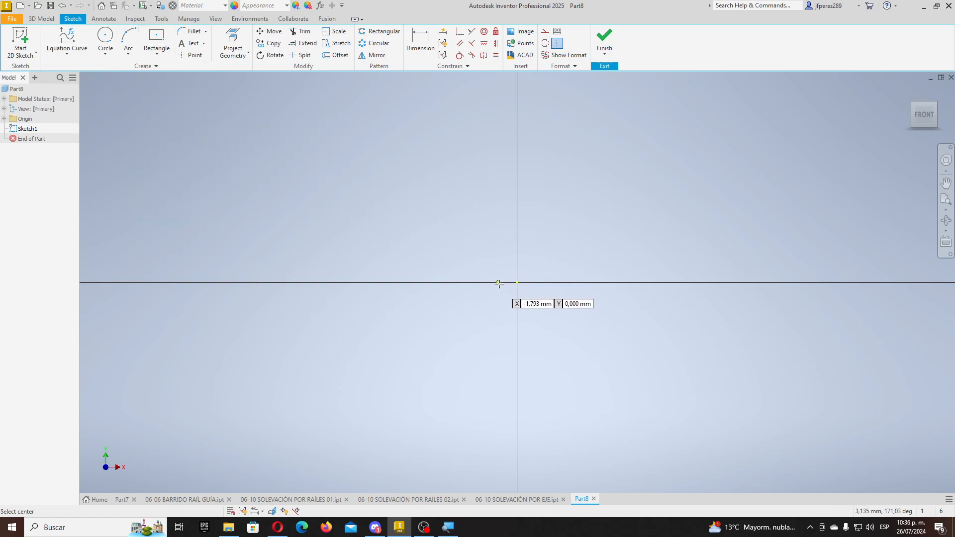
click(517, 282)
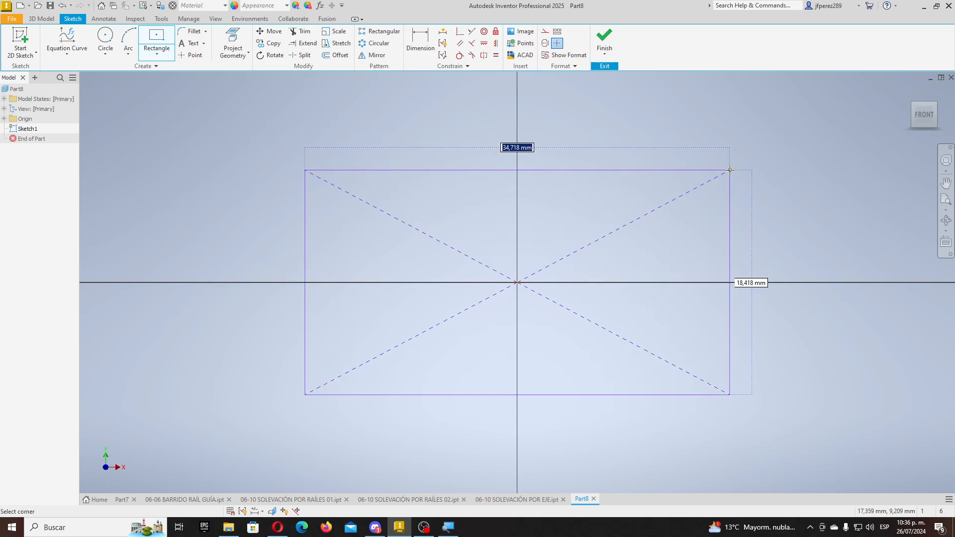
click(730, 170)
- Dimension the rectangle 50 mm wide and 20 mm tall, then finish the sketch
key(d)
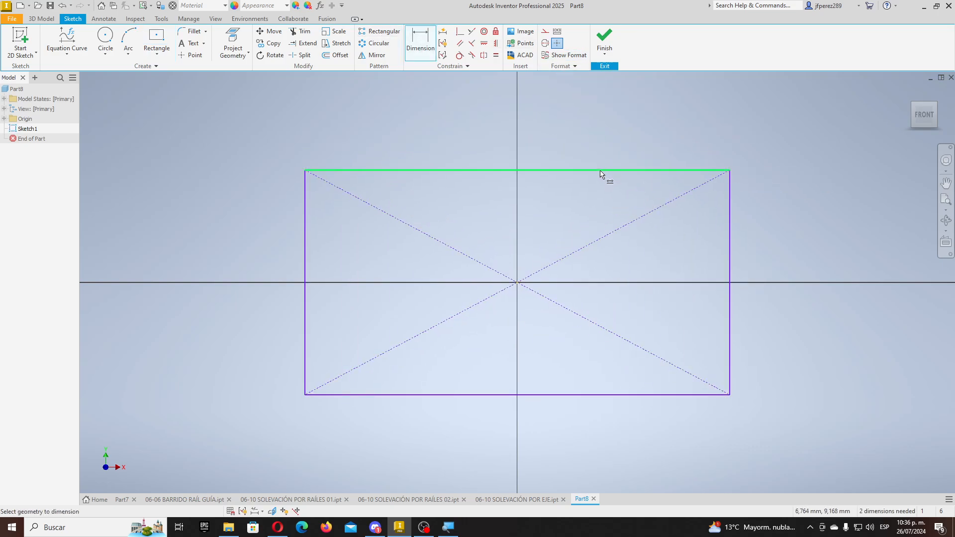
click(603, 170)
click(517, 104)
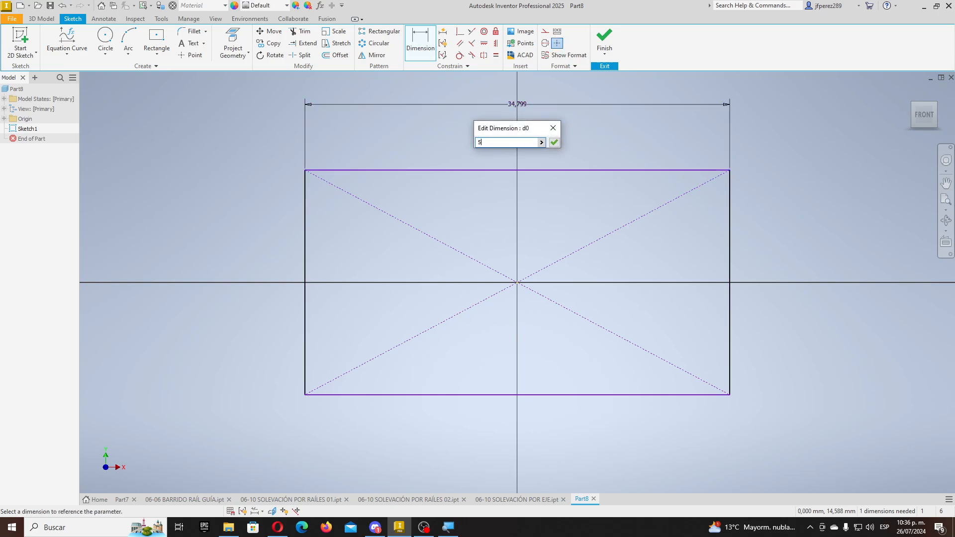
text(50)
key(Return)
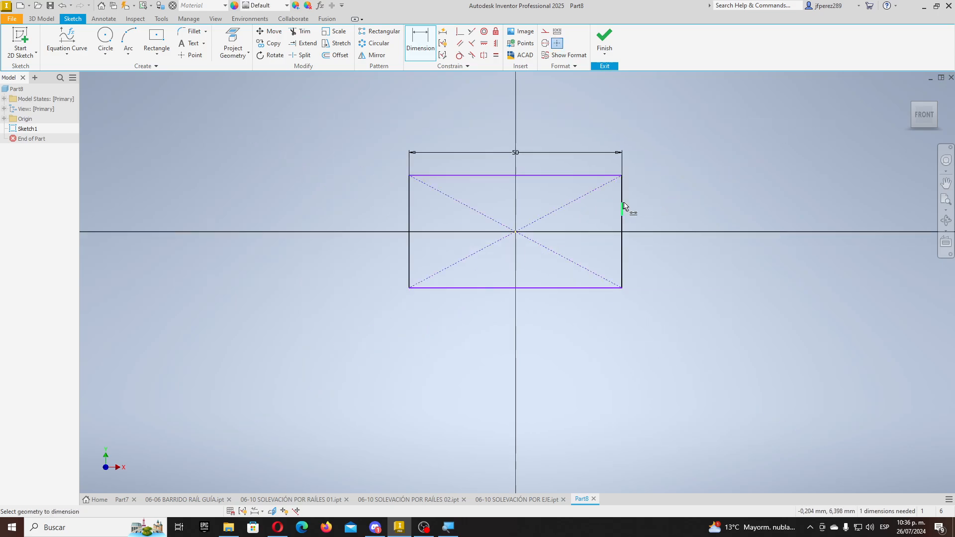
click(623, 208)
click(684, 214)
text(20)
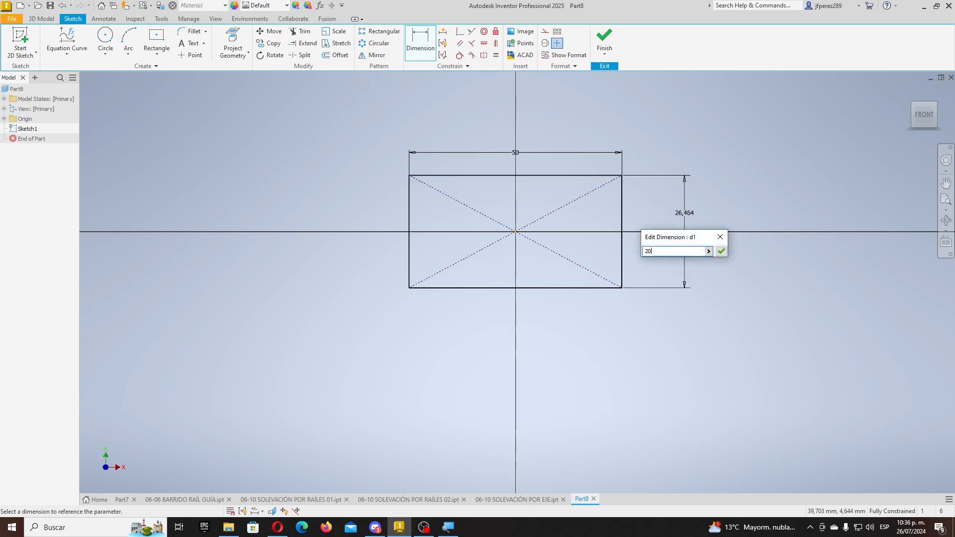
key(Return)
click(604, 40)
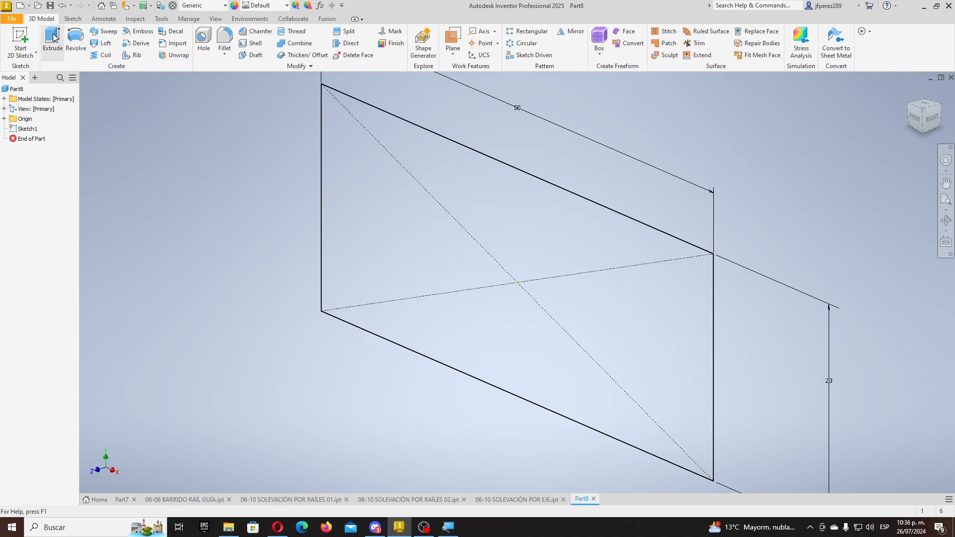
- Extrude the 50 × 20 rectangle, trying the direction options and settling on Symmetric at 10 mm
click(52, 40)
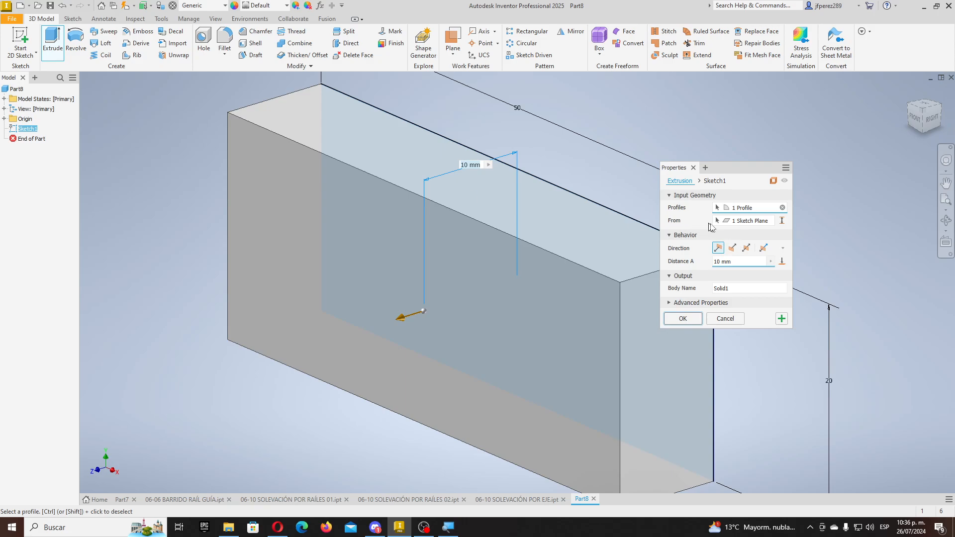
click(732, 249)
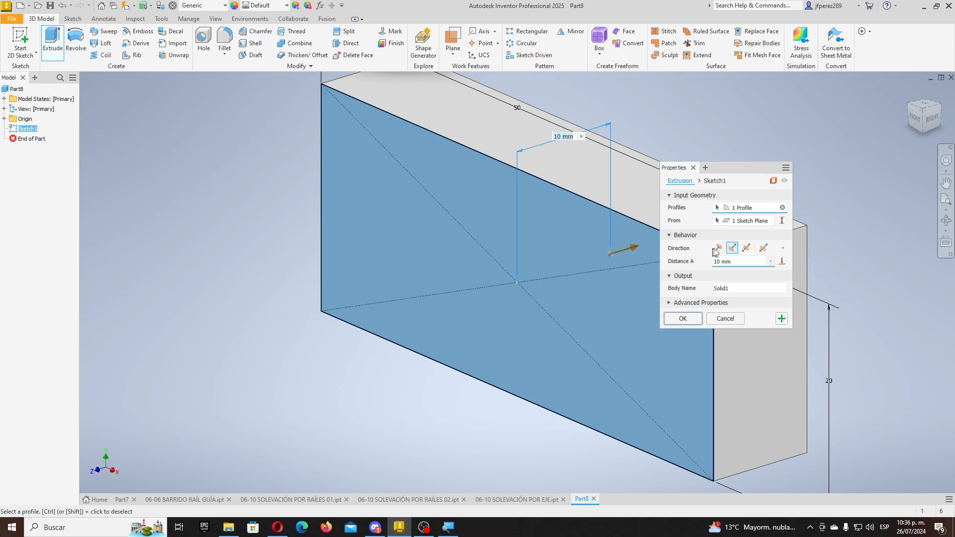
click(718, 248)
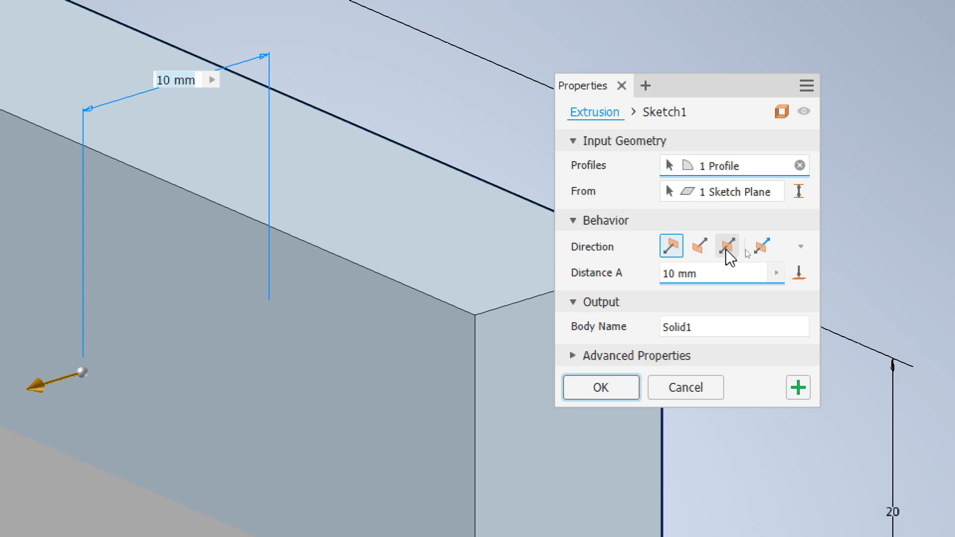
click(726, 249)
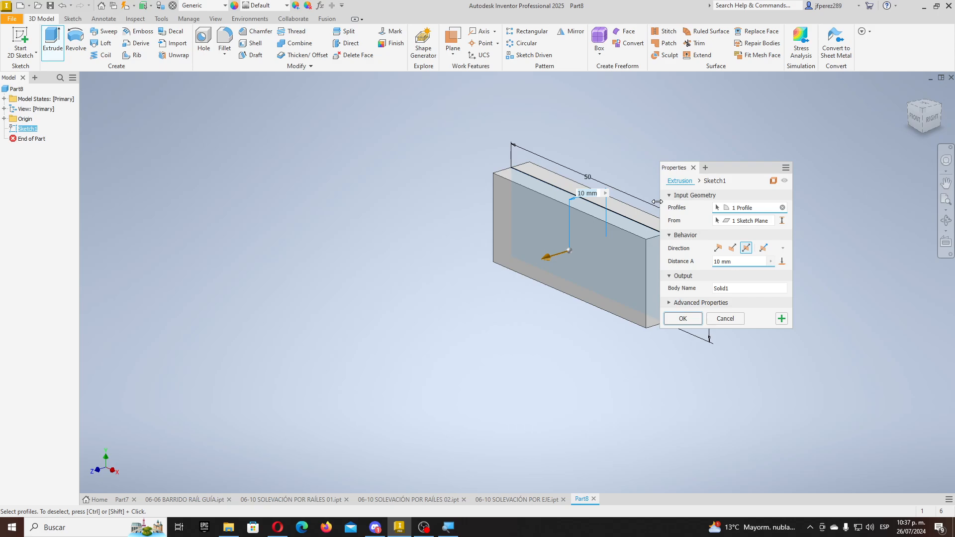
scroll(577, 210, up, 5)
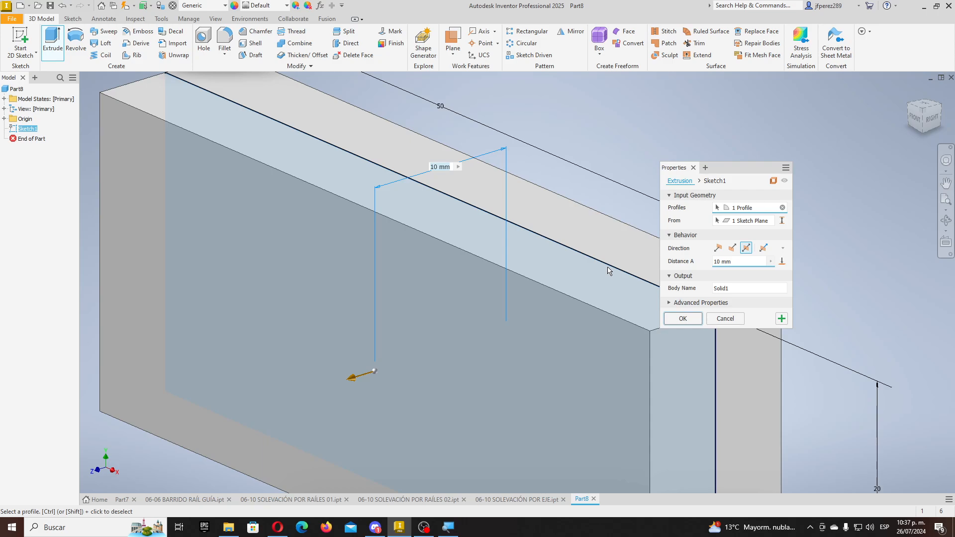
scroll(601, 266, down, 3)
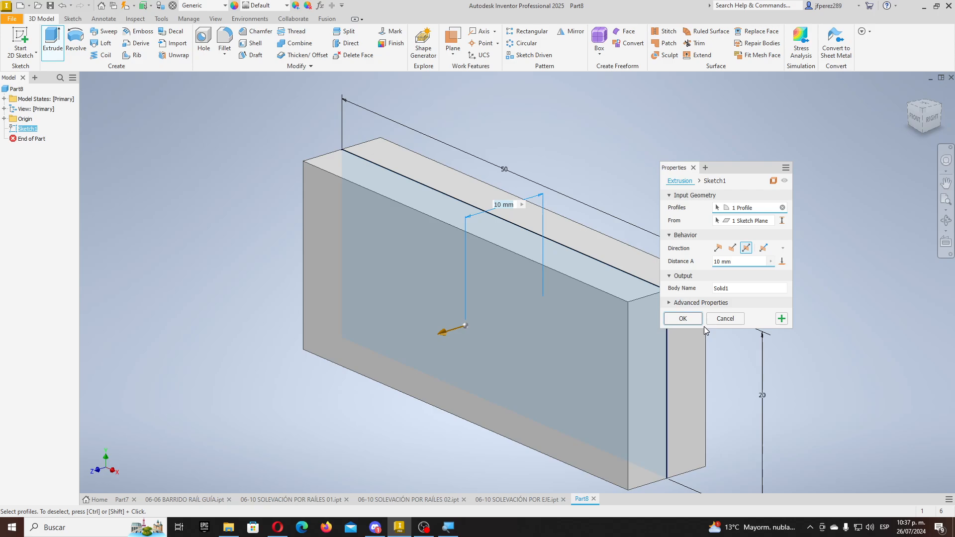
click(717, 248)
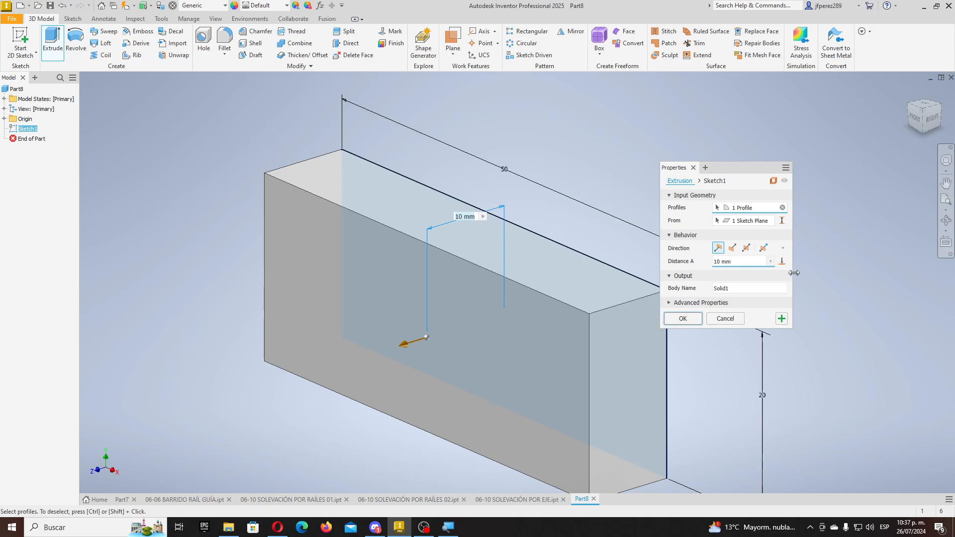
click(750, 251)
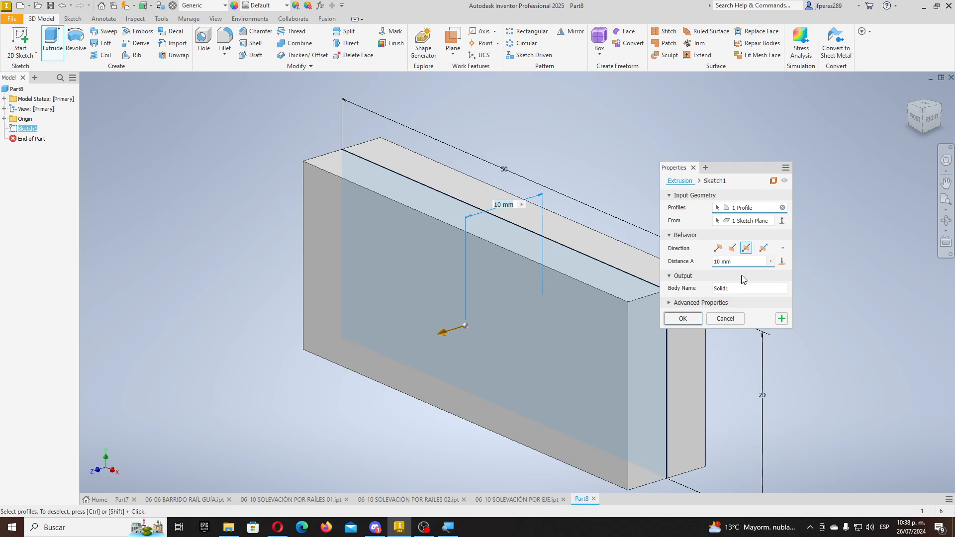
- Try an asymmetric 20/5 extrusion, then revert to Symmetric 20 mm and create Extrusion1
drag(739, 262, 658, 259)
text(5)
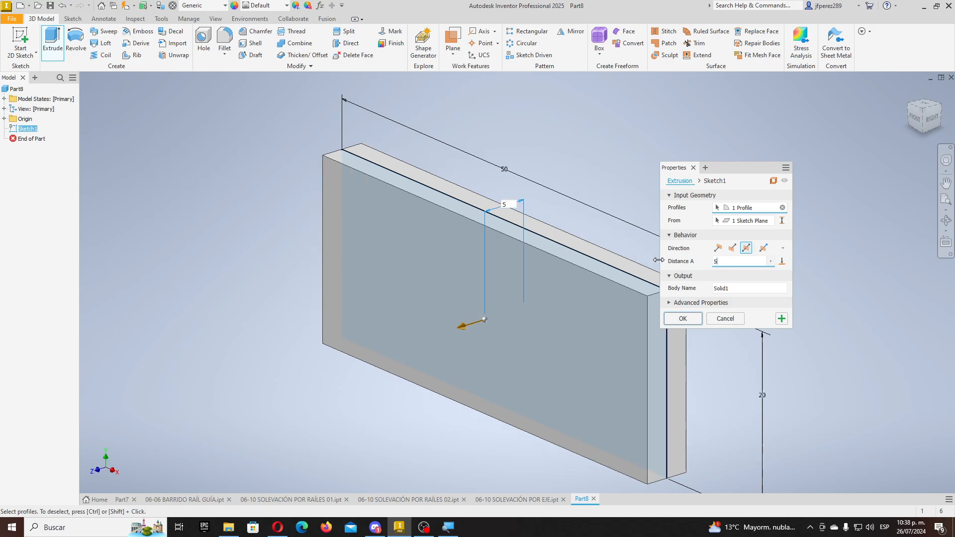
scroll(386, 145, down, 3)
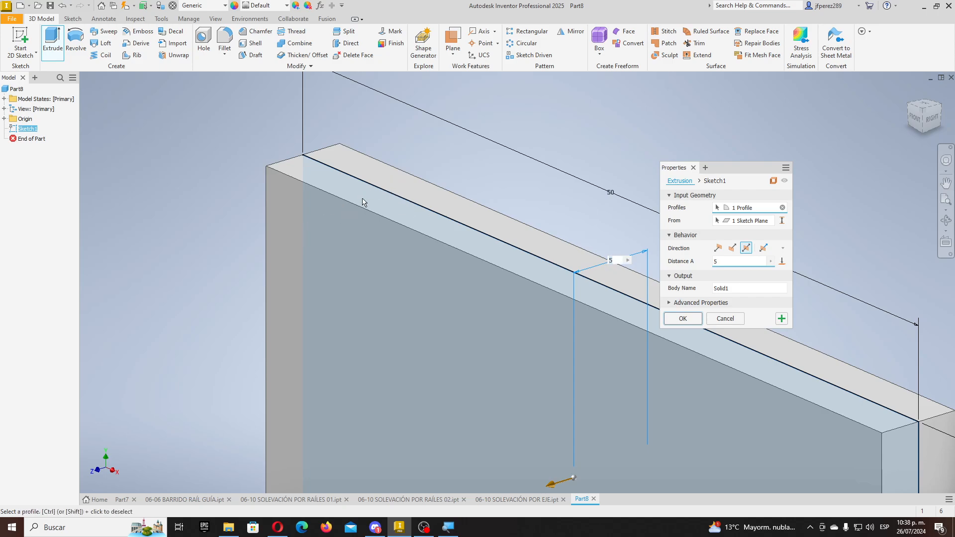
click(764, 247)
scroll(473, 273, down, 3)
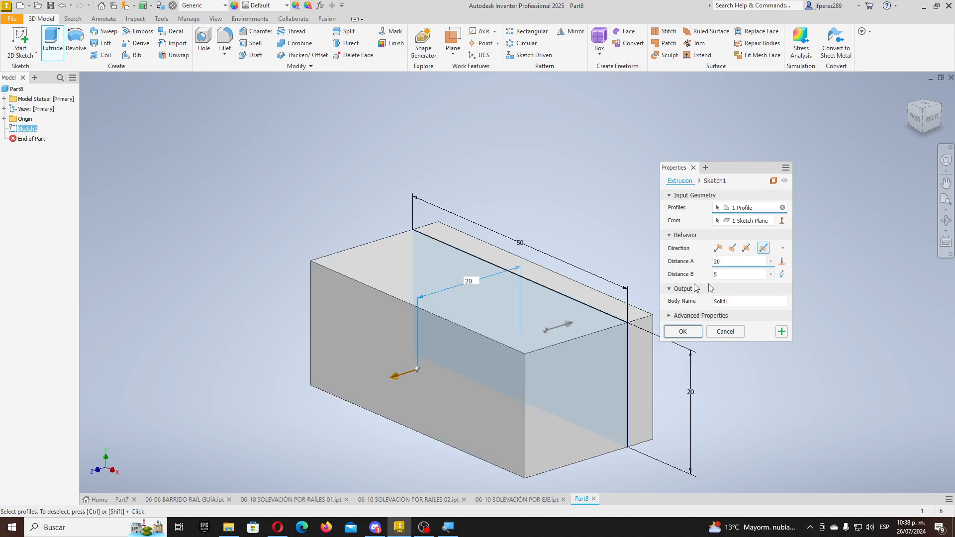
click(721, 274)
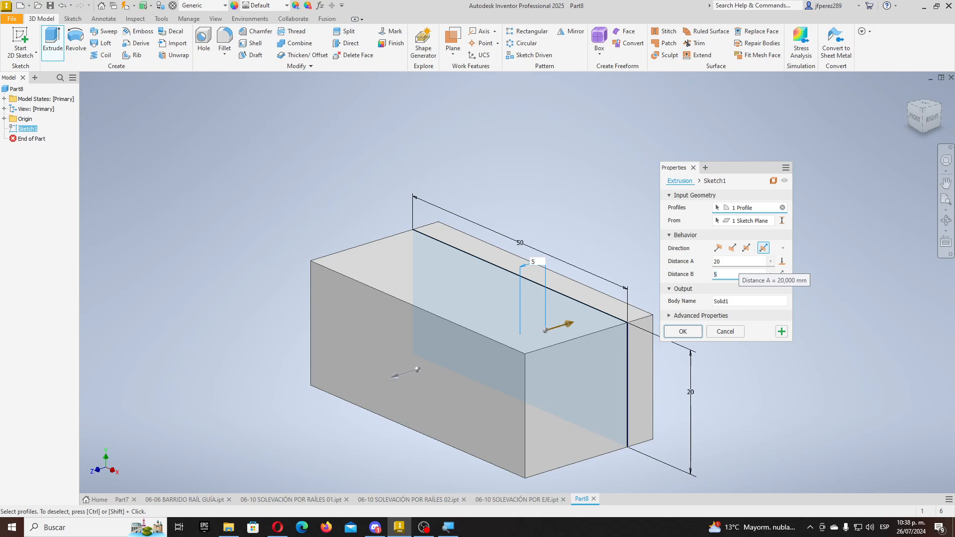
click(747, 249)
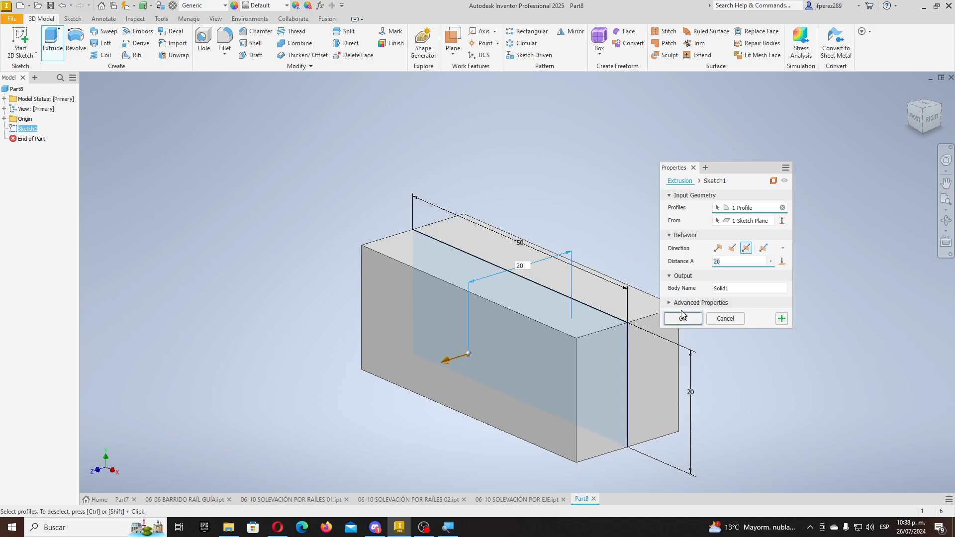
click(687, 319)
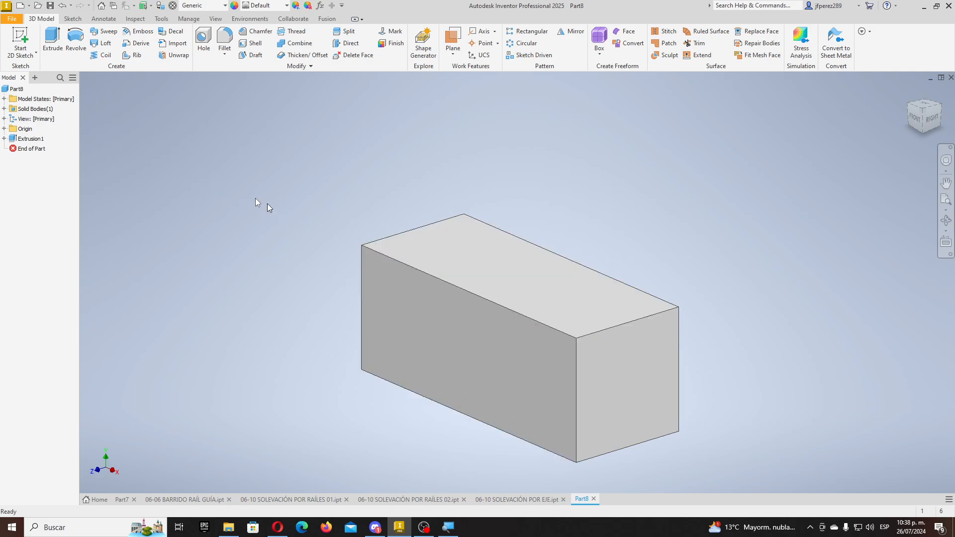
- On the block's front face, draw three corner-chained center-point rectangles from the top-right corner, then finish the sketch
click(25, 38)
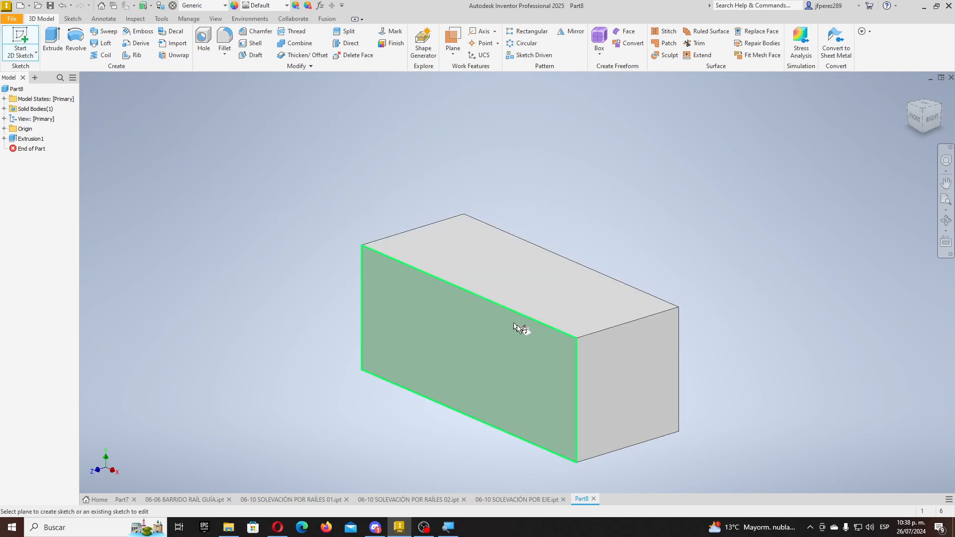
click(520, 341)
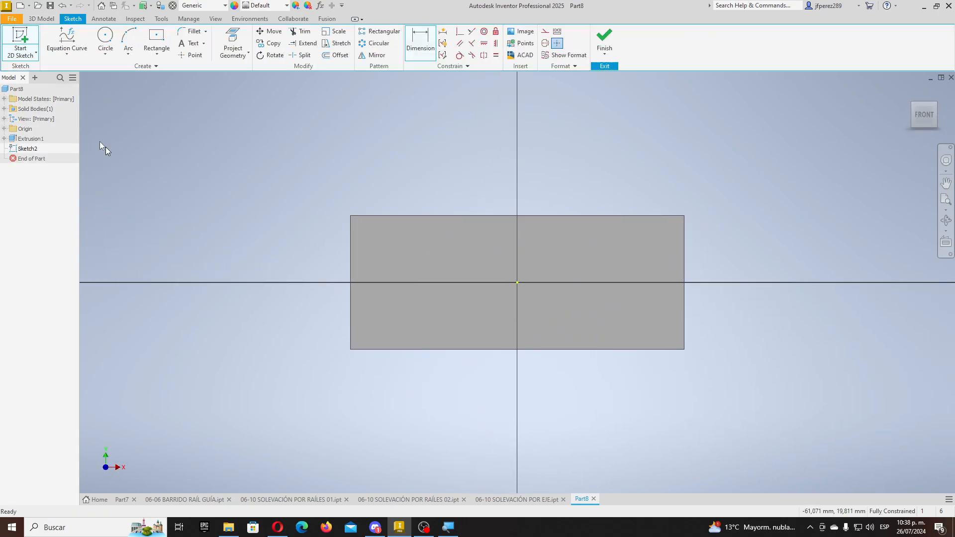
click(157, 39)
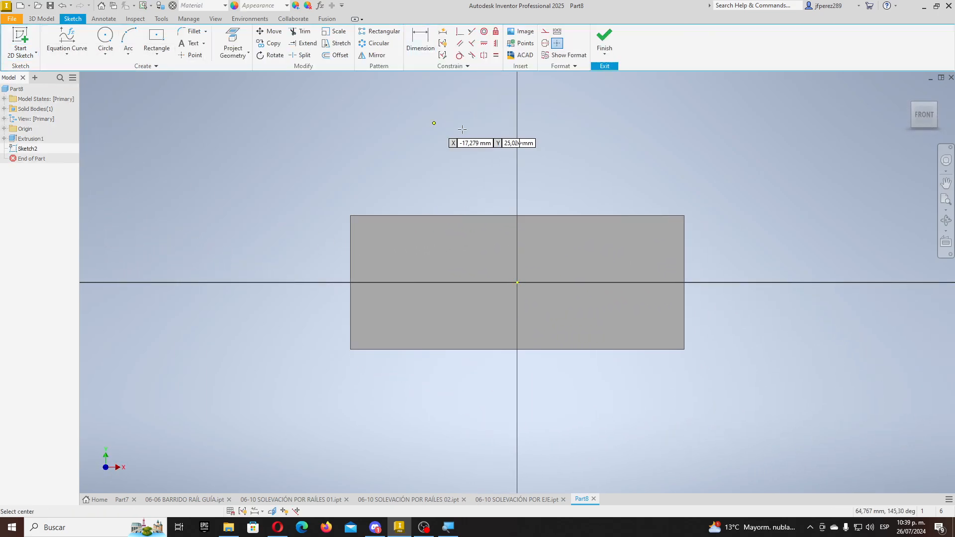
click(684, 215)
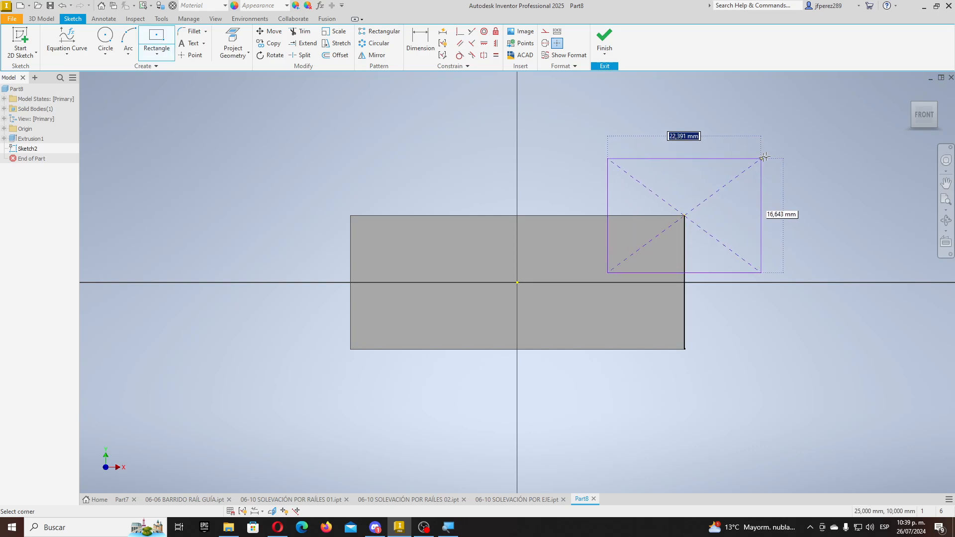
click(762, 164)
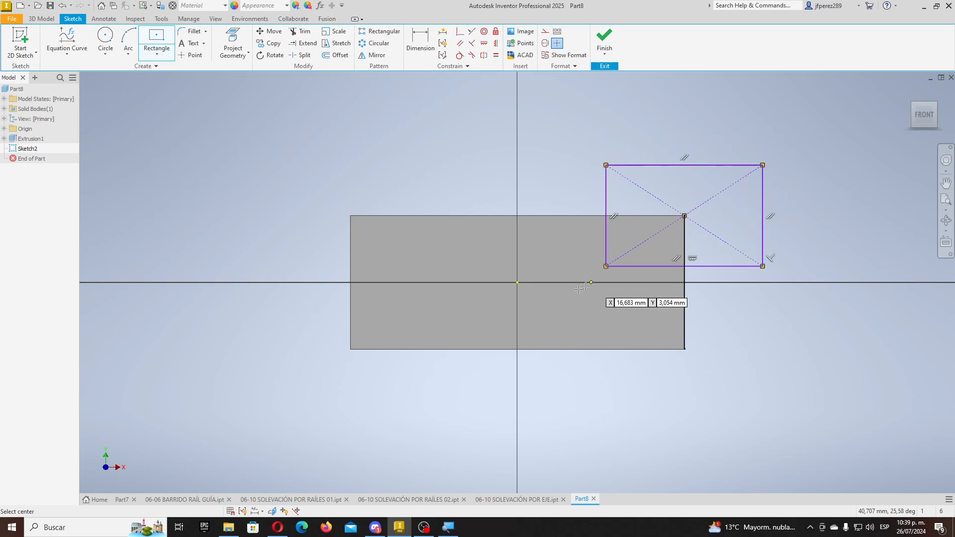
click(605, 266)
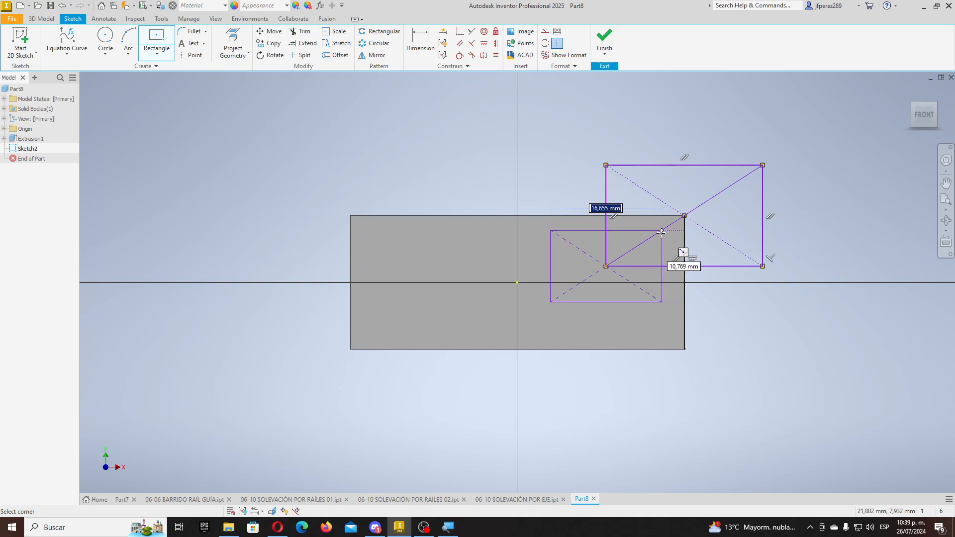
click(646, 241)
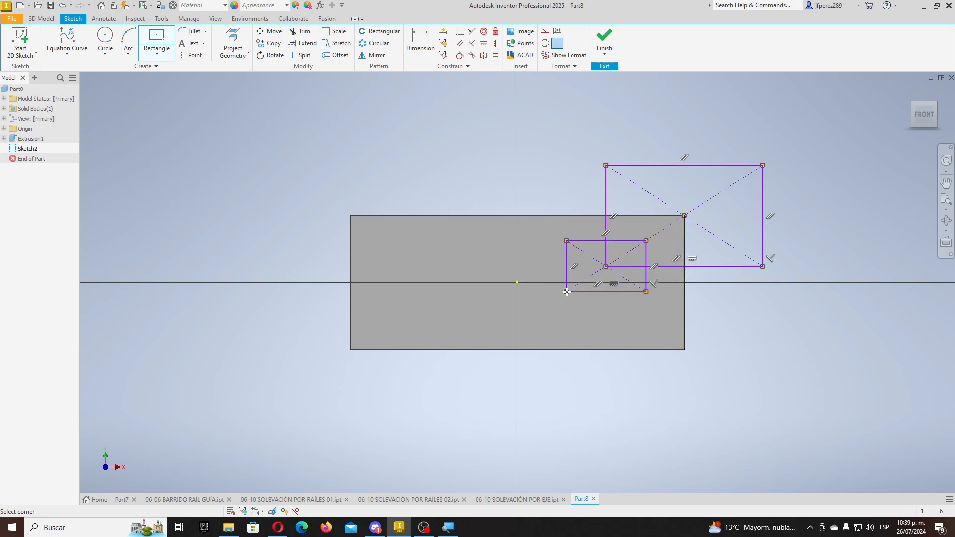
click(566, 292)
click(606, 266)
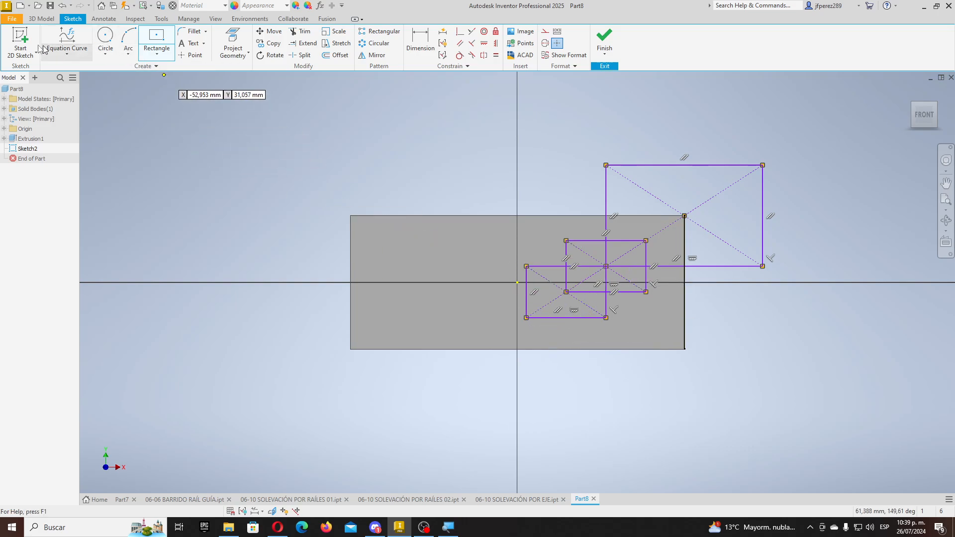
click(604, 42)
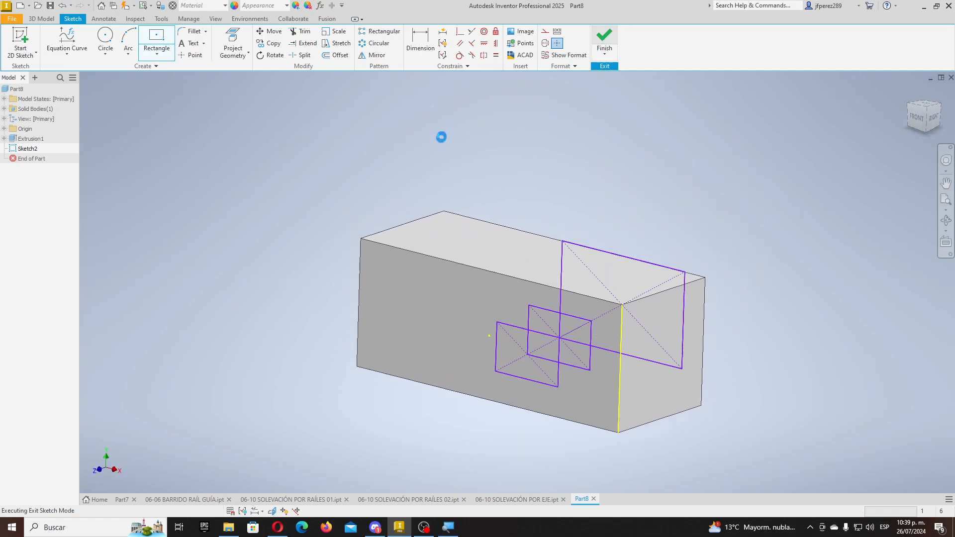
- Extrude Sketch2, selecting the large rectangle and all overlapping-rectangle regions as profiles
key(e)
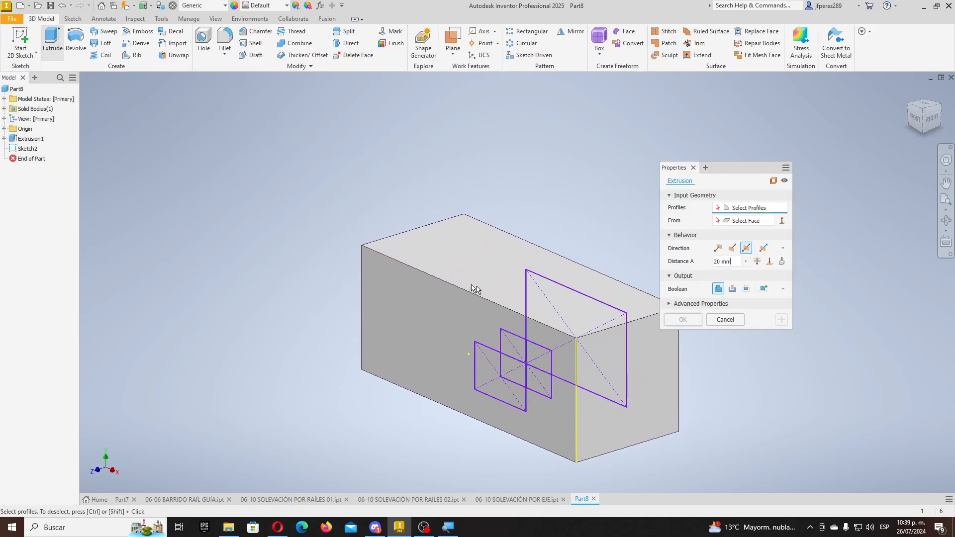
click(558, 303)
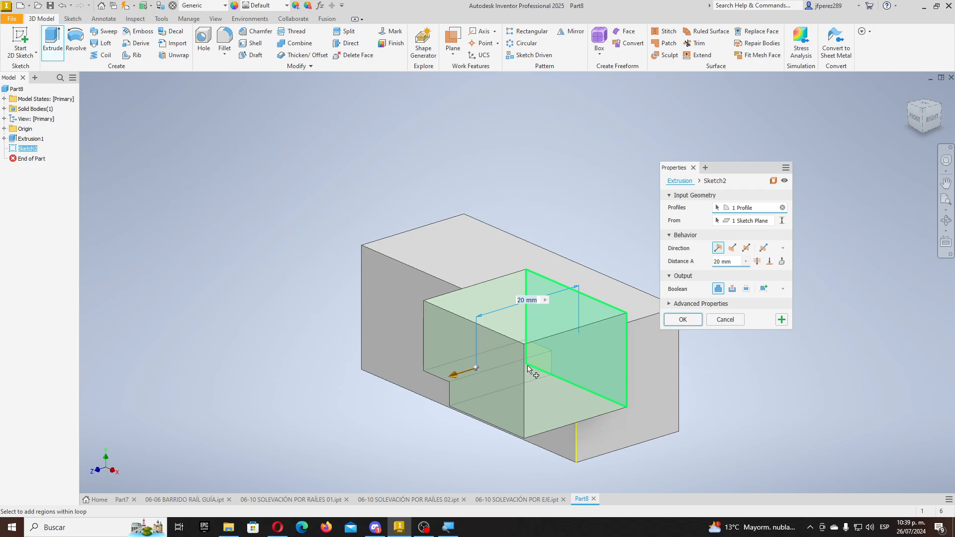
shift+middle_drag(532, 369, 592, 341)
click(559, 342)
click(530, 344)
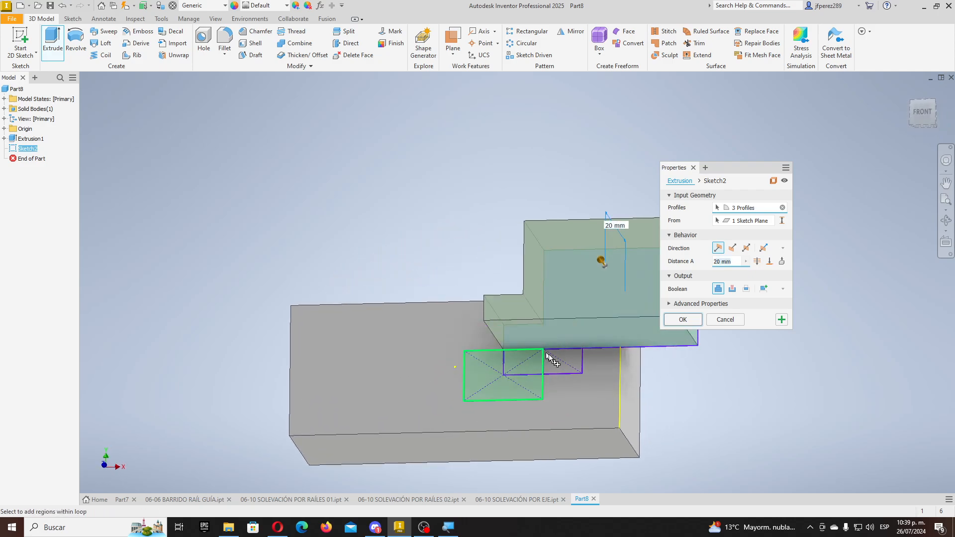
click(555, 361)
click(529, 362)
key(F6)
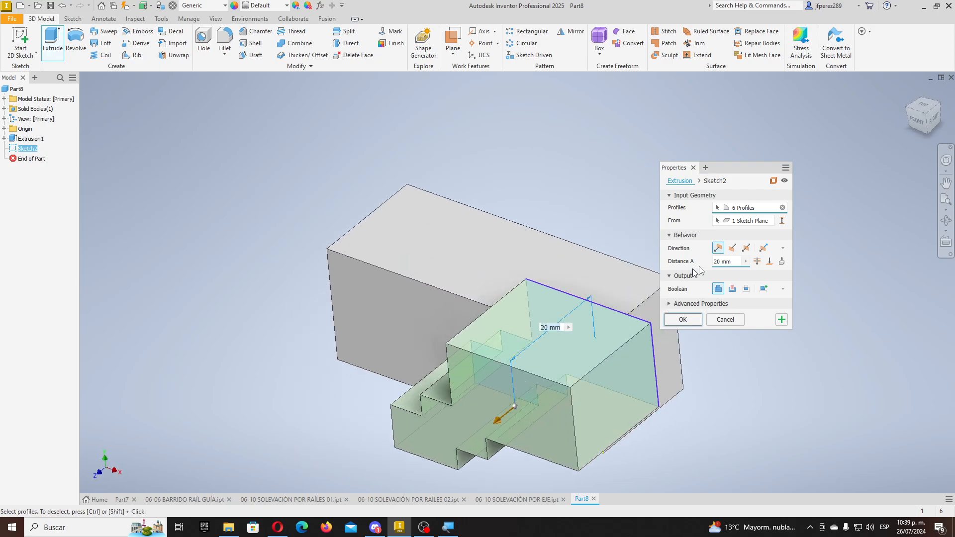
- Direct the extrusion into the block as a 20 mm cut and apply it
click(733, 248)
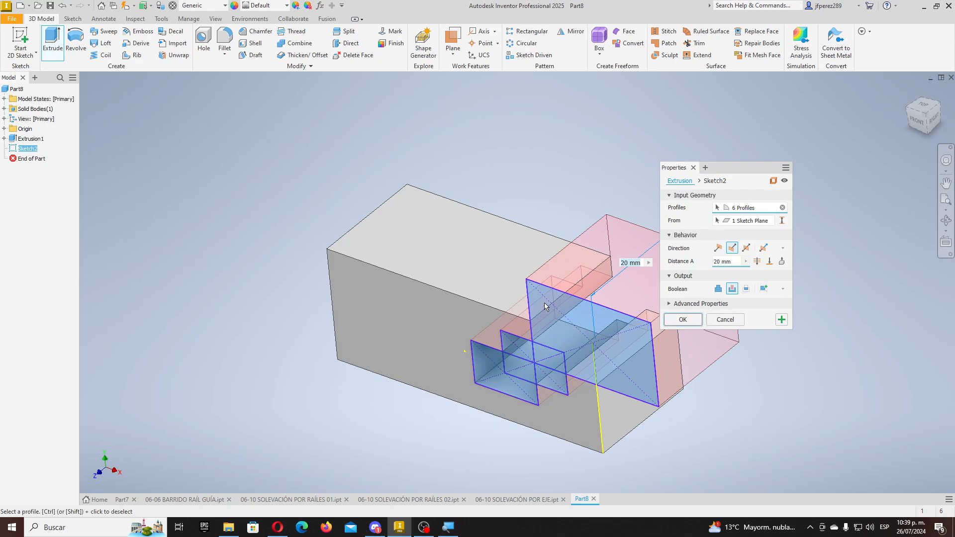
middle_drag(544, 302, 469, 305)
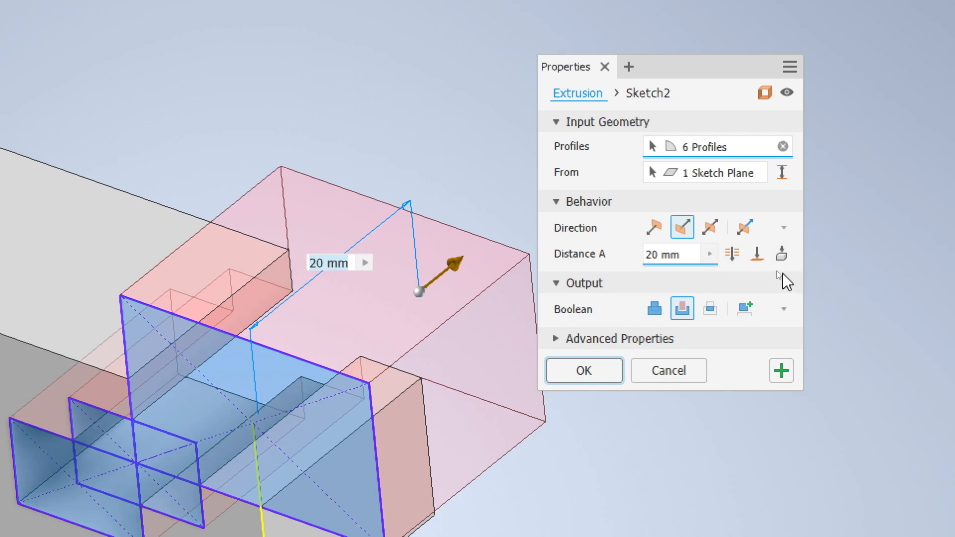
scroll(420, 364, down, 5)
scroll(386, 390, up, 6)
scroll(315, 401, down, 3)
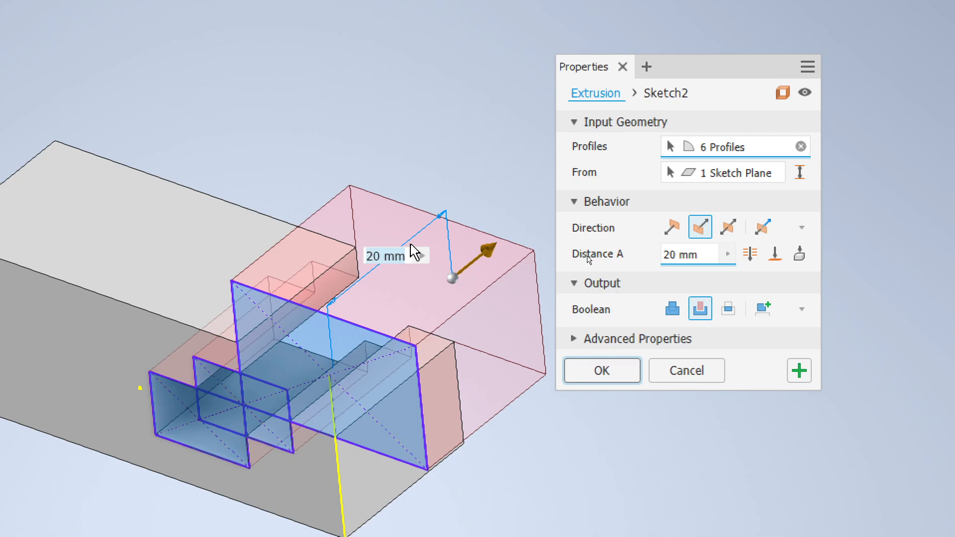
click(618, 369)
scroll(616, 317, up, 3)
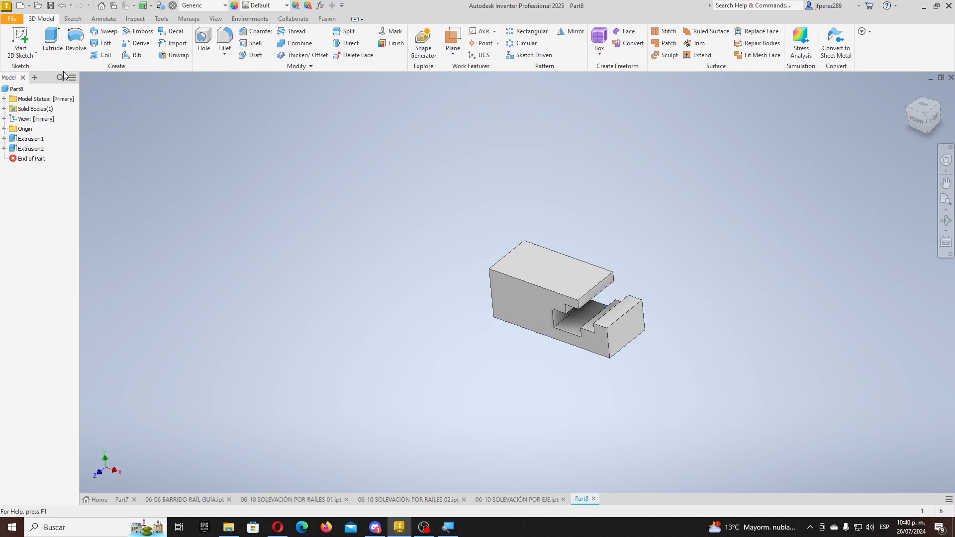
- Draw a circle on the end face centred on the step edge, delete the projected line, and finish
click(20, 38)
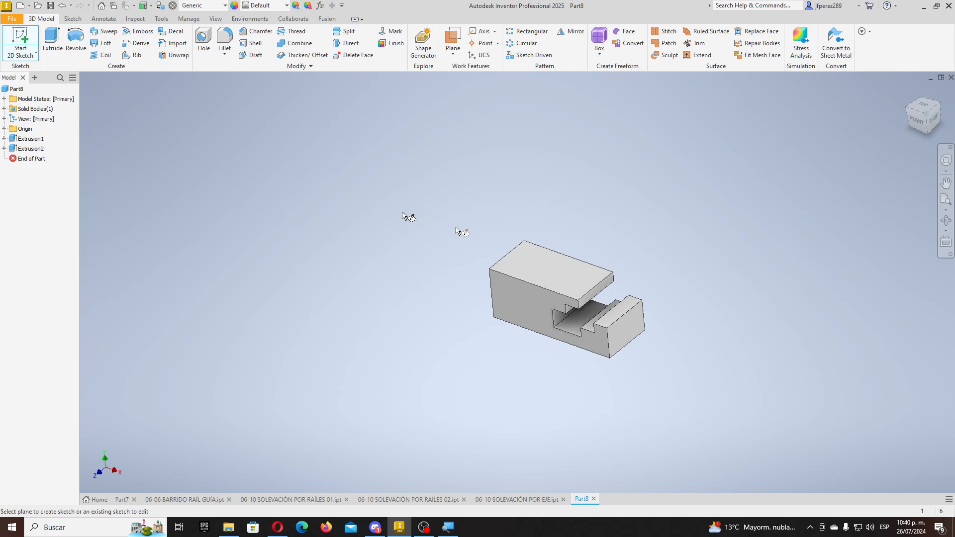
click(635, 336)
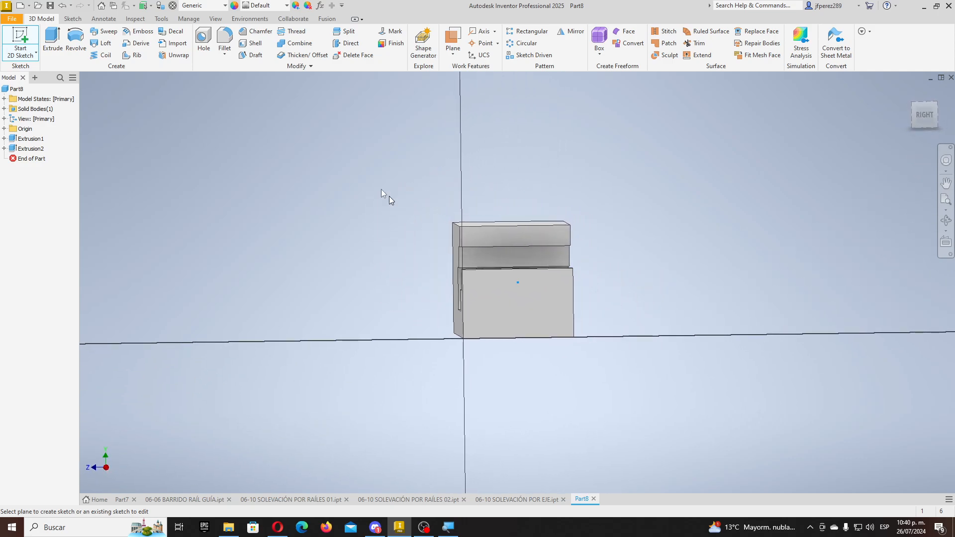
click(105, 37)
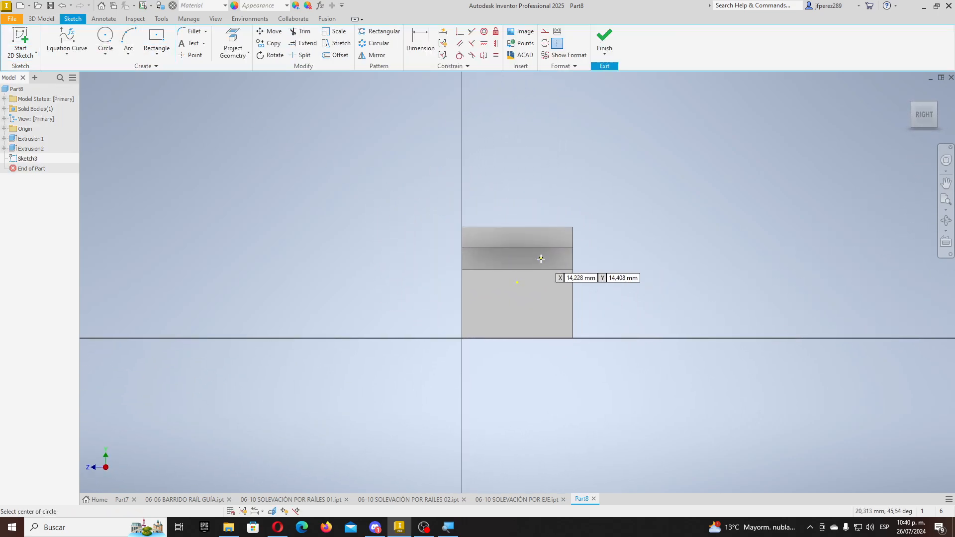
click(516, 269)
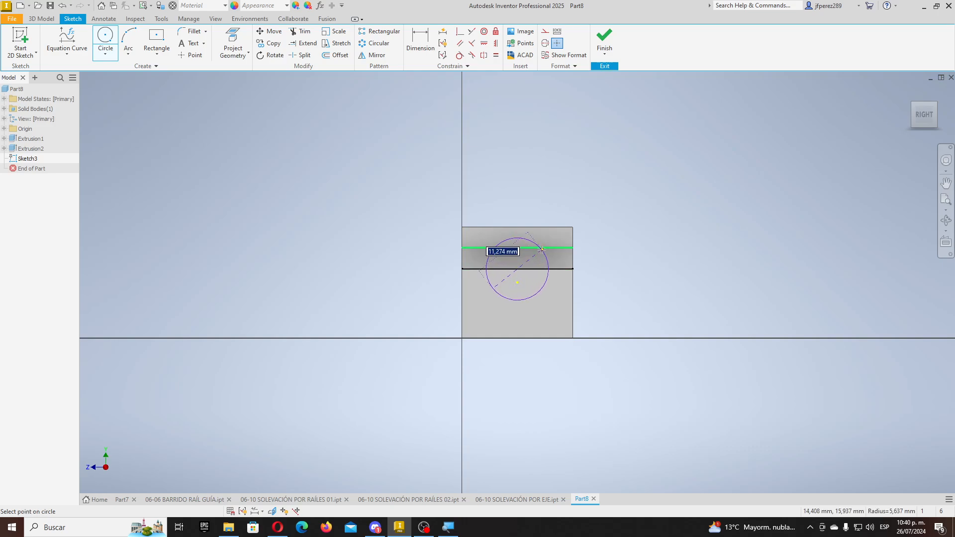
click(542, 244)
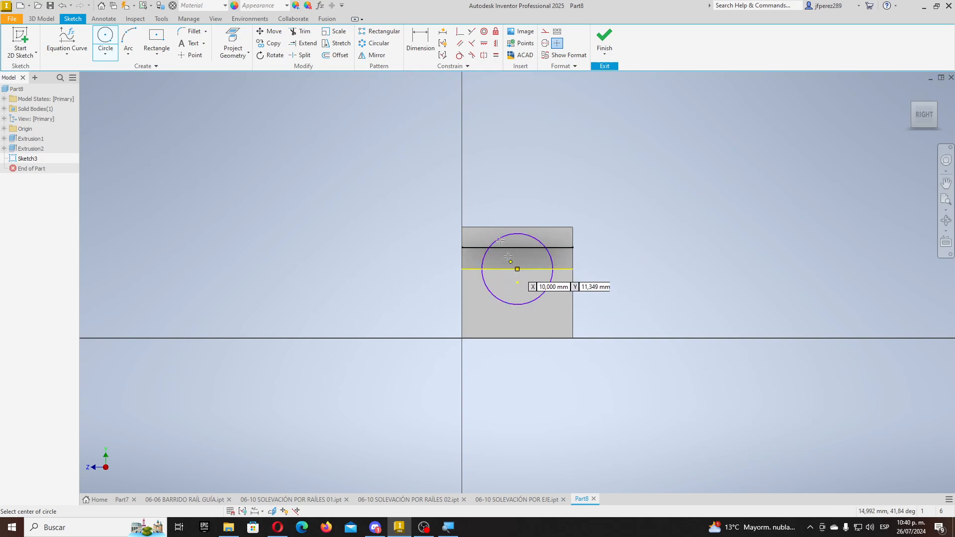
key(Escape)
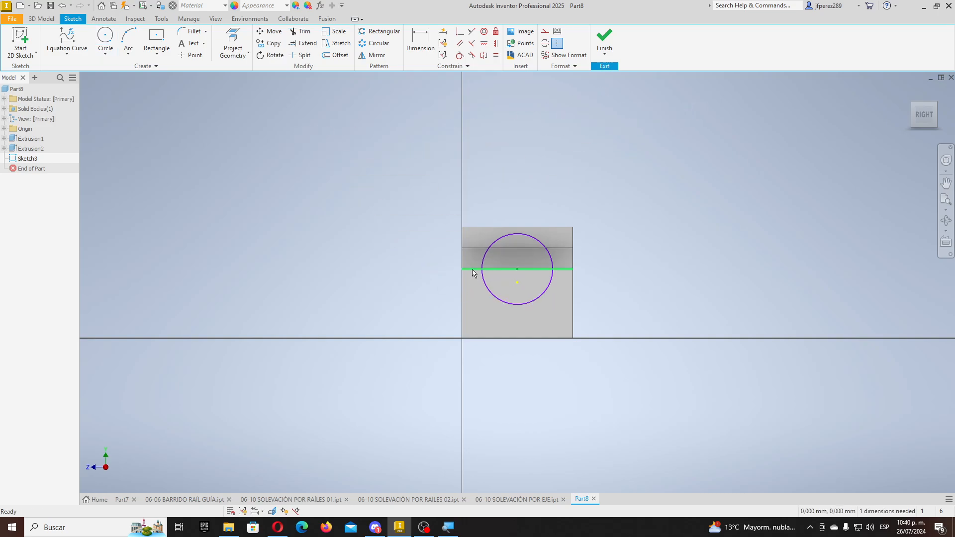
click(471, 269)
key(Delete)
scroll(520, 274, down, 3)
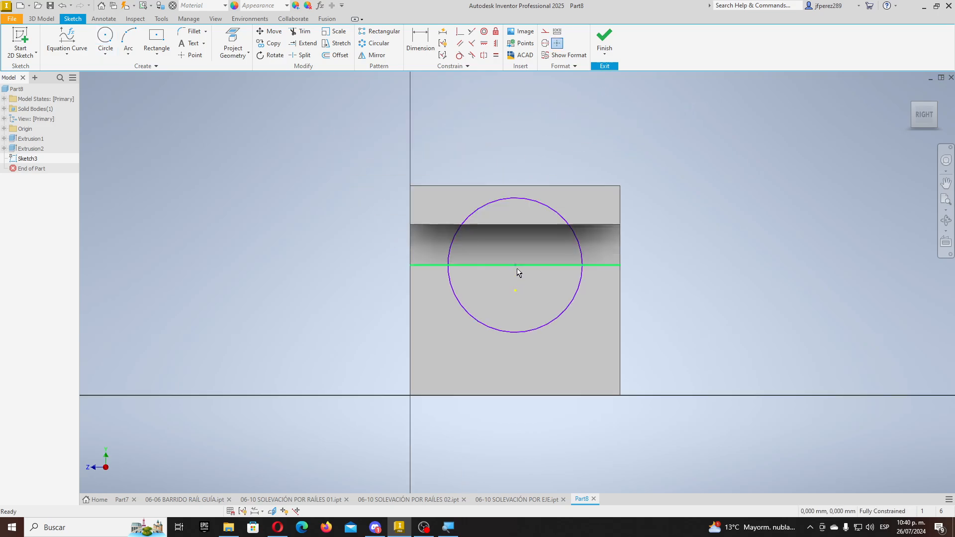
click(604, 41)
- Start extruding the circle as a Join, running to a selected end face instead of a distance
key(e)
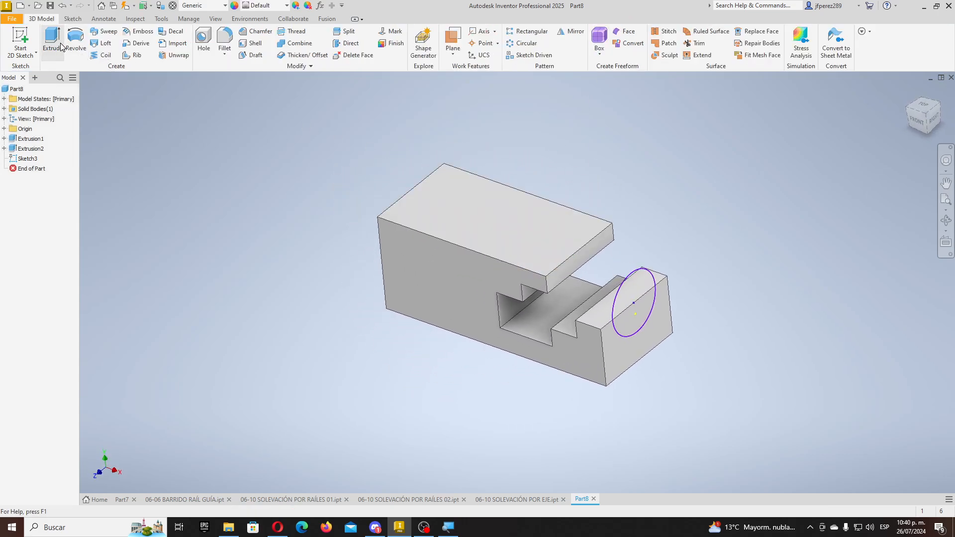
click(731, 247)
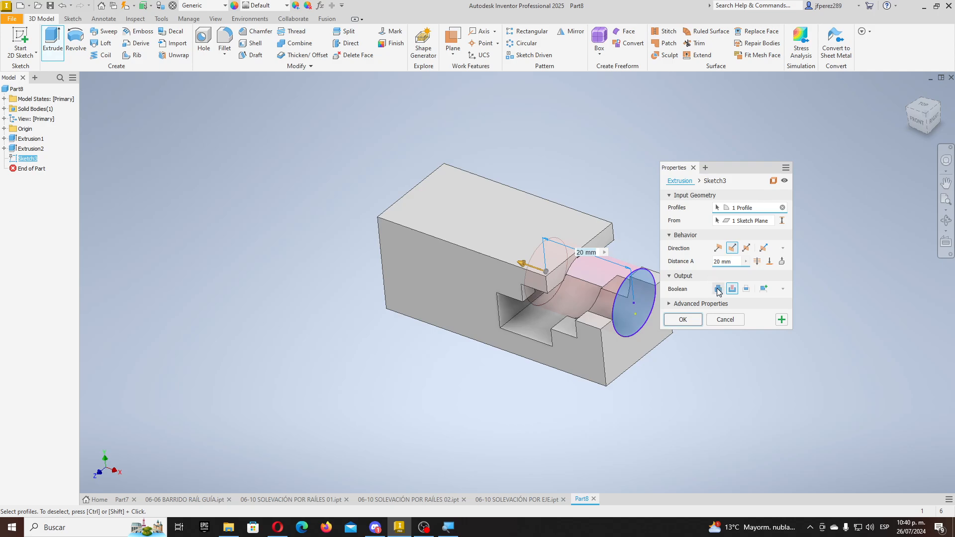
click(718, 289)
scroll(617, 275, up, 2)
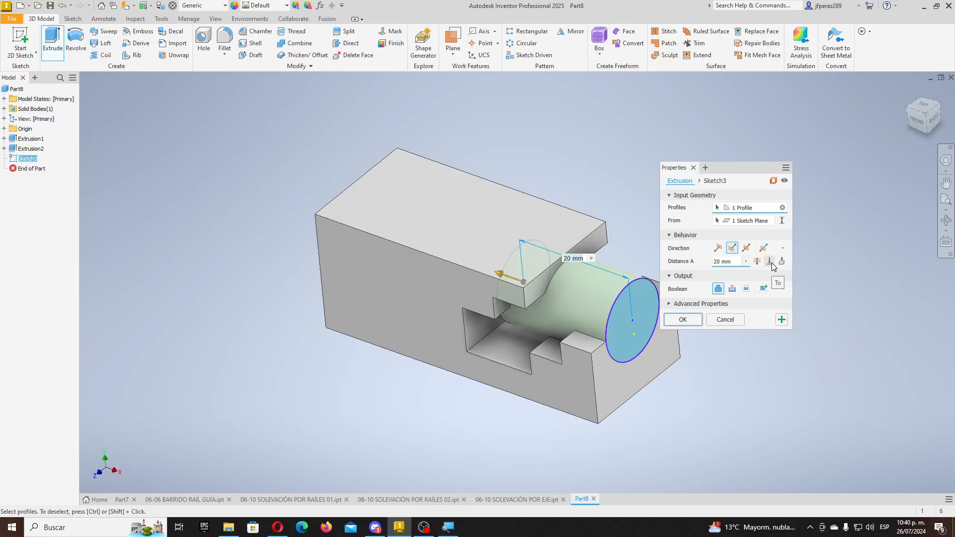
click(753, 257)
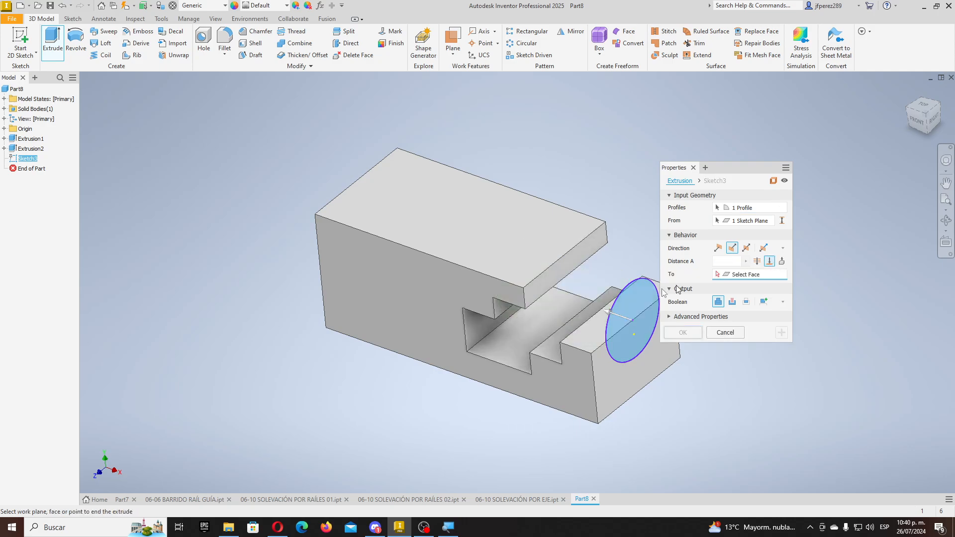
click(541, 289)
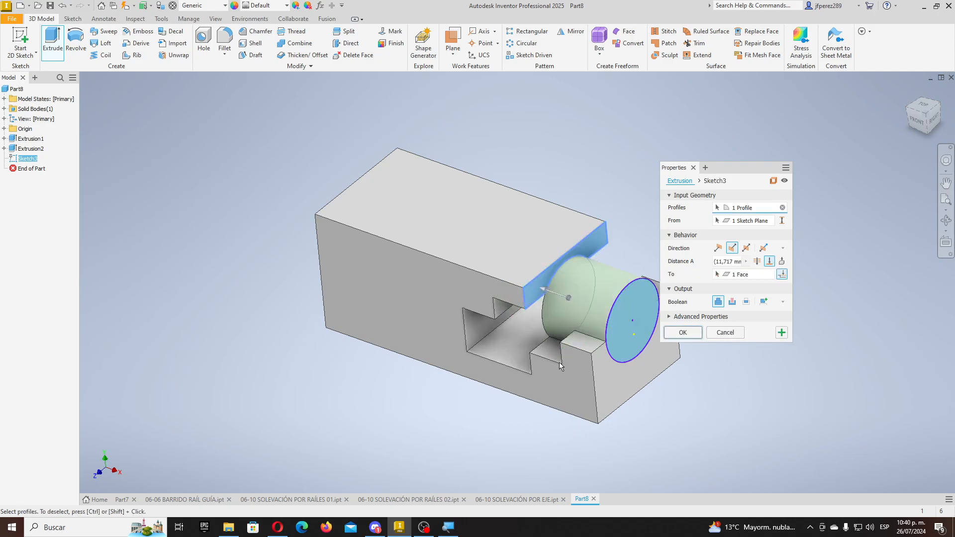
- End the extrusion at the slot's back wall and create the cylindrical boss Extrusion3
click(770, 262)
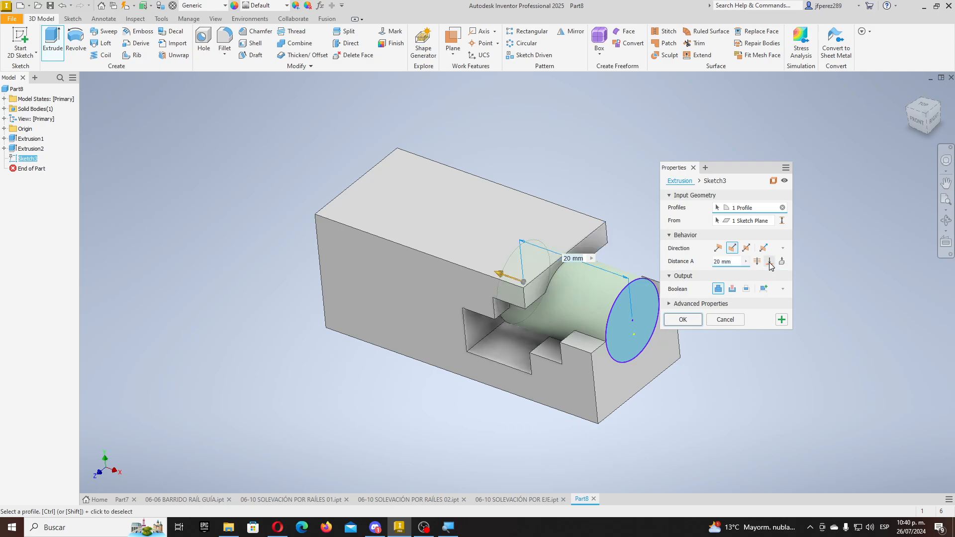
click(769, 262)
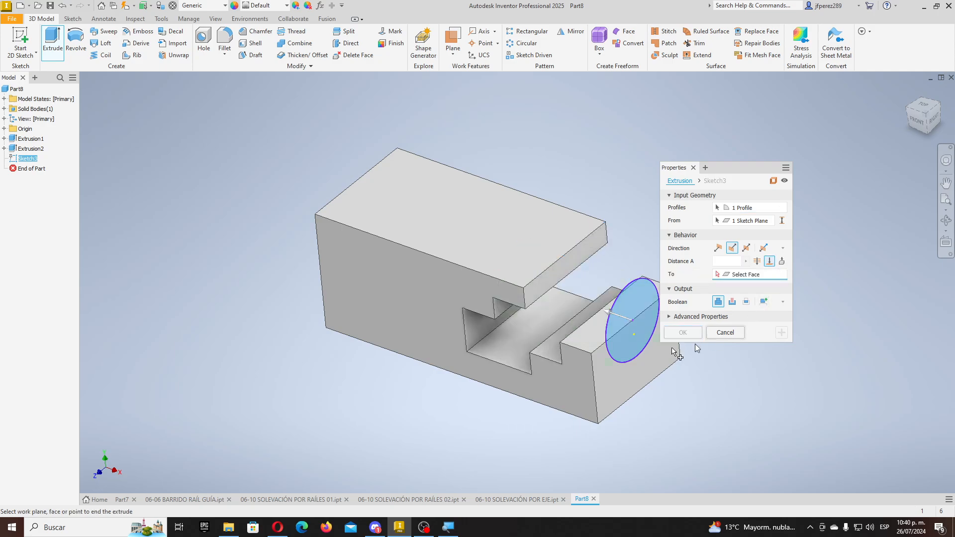
click(504, 313)
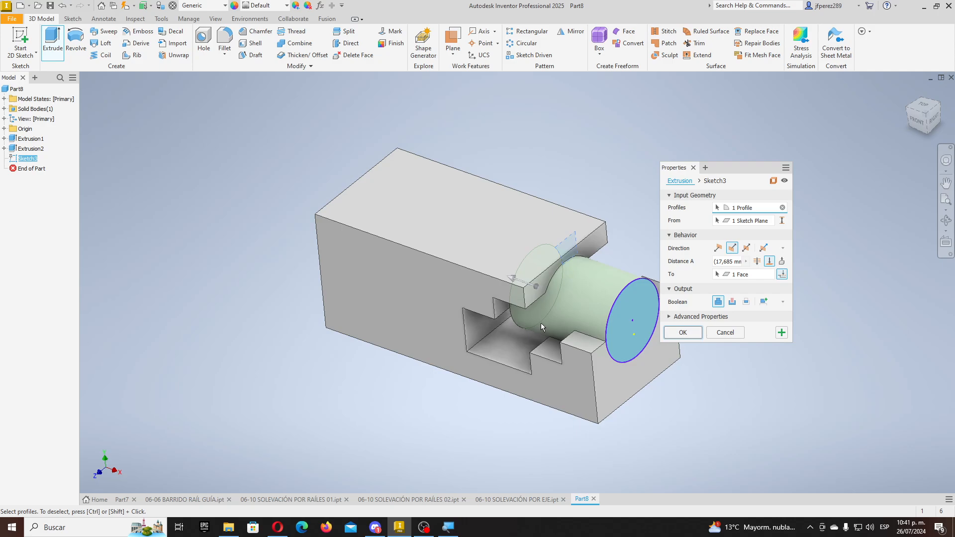
shift+middle_drag(541, 323, 561, 319)
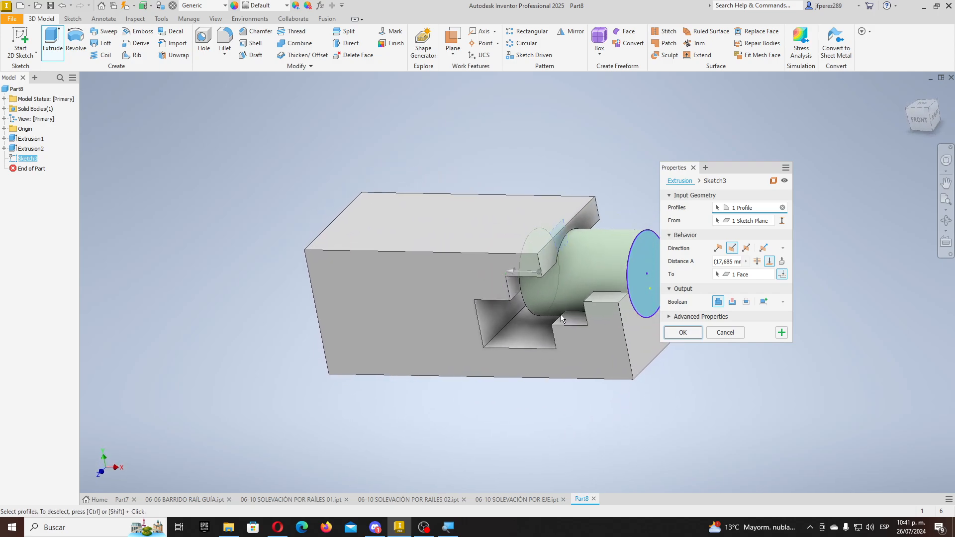
click(770, 261)
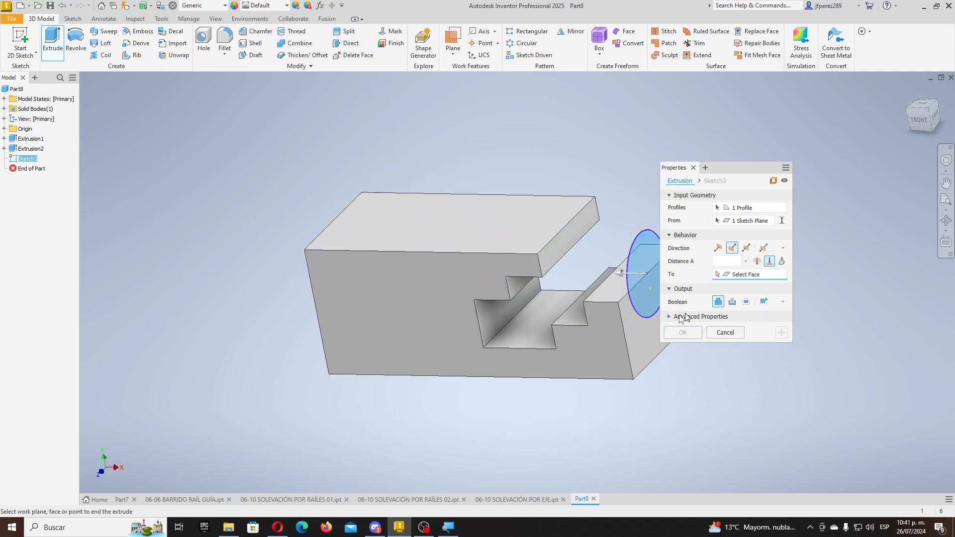
click(499, 314)
shift+middle_drag(562, 321, 605, 334)
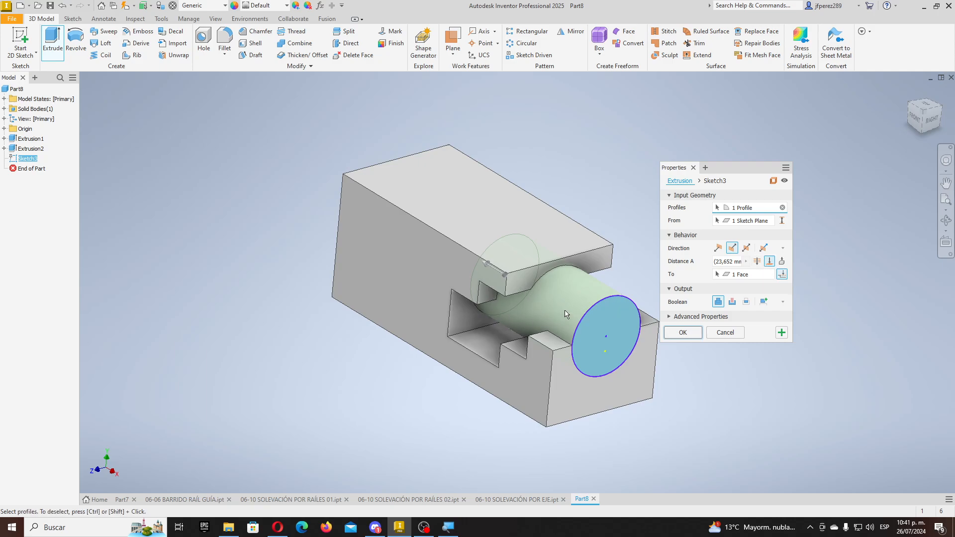
click(669, 332)
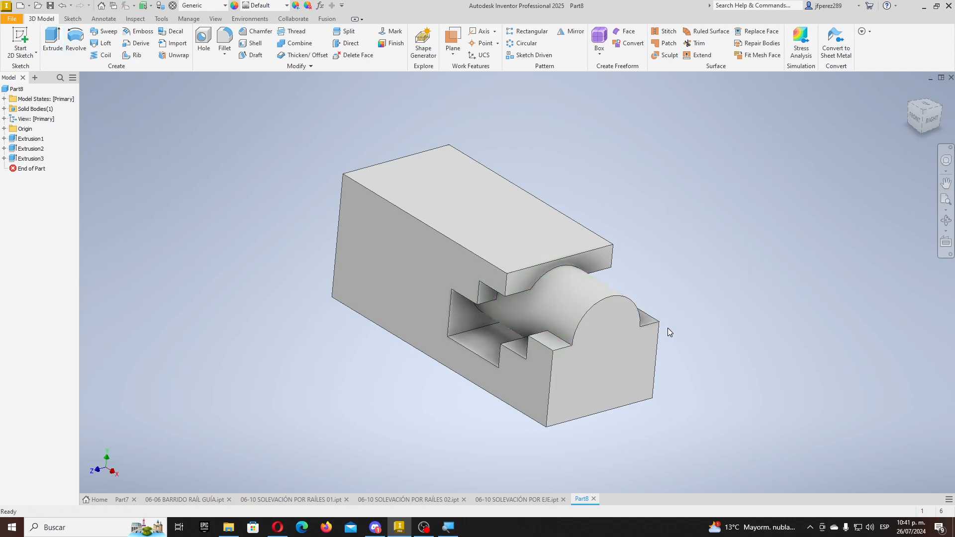
scroll(548, 326, up, 3)
mouse_move(543, 326)
shift+middle_down()
mouse_move(570, 300)
mouse_move(549, 333)
shift+middle_up()
scroll(549, 334, down, 3)
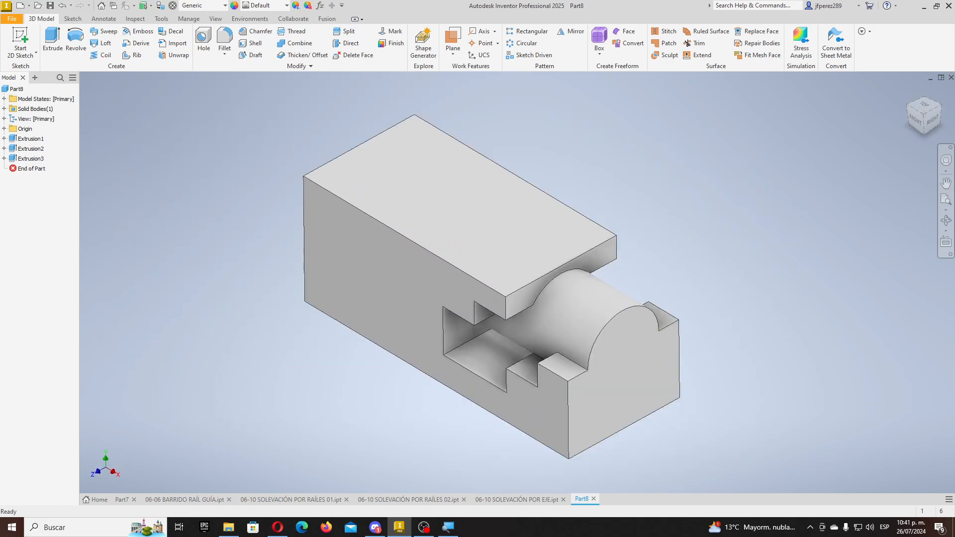